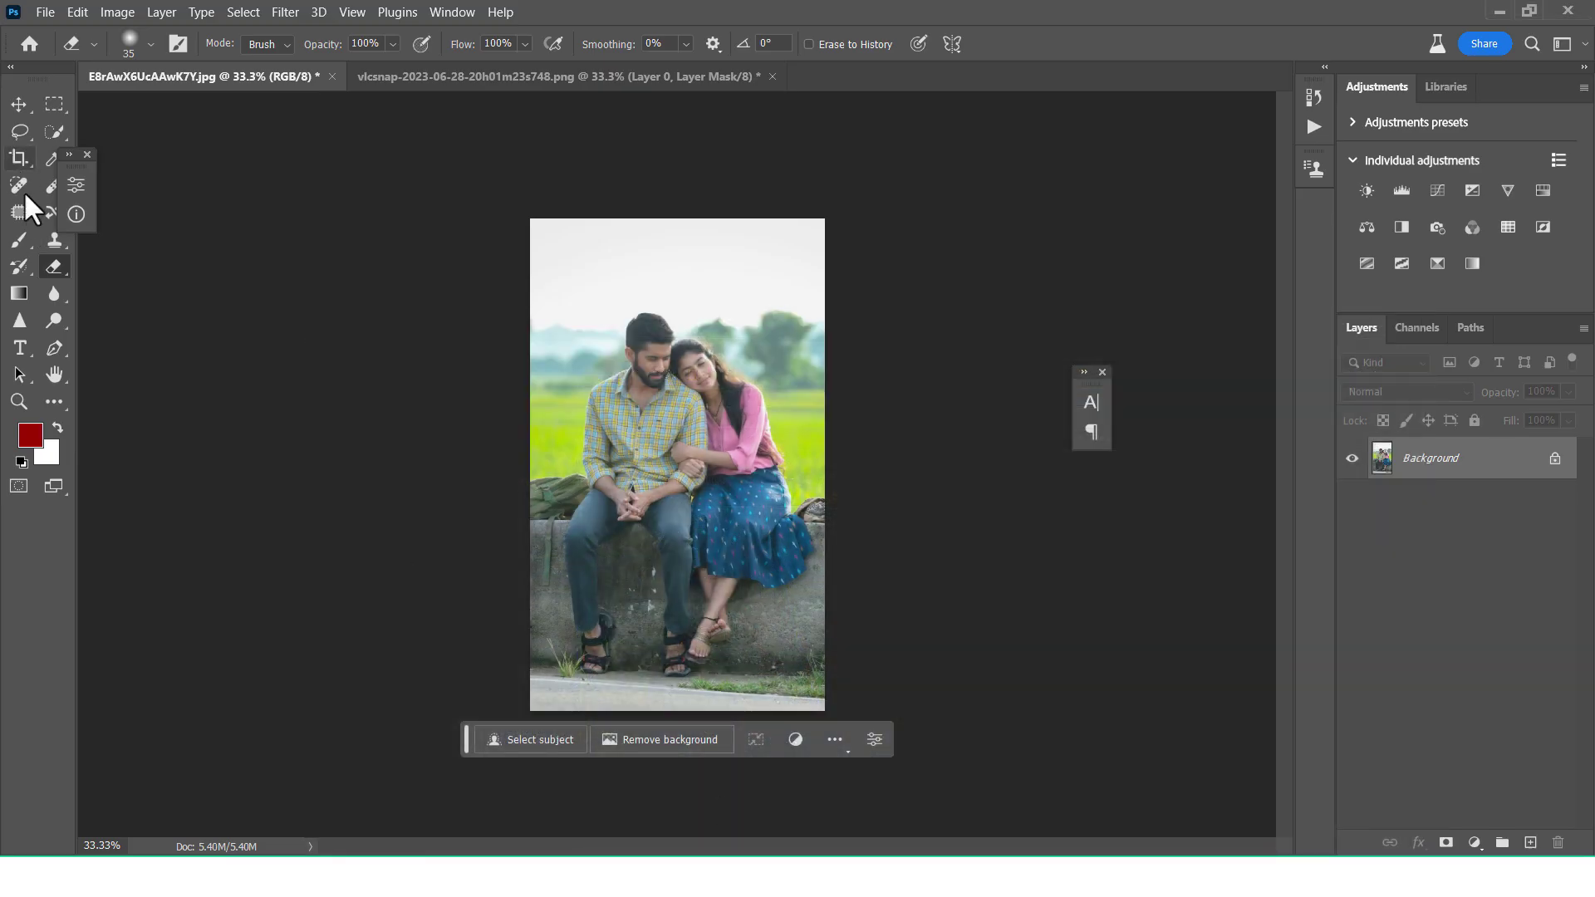
Step: Crop to 4:5 with the box extended past the photo edges, leaving white side strips
left_click(20, 157)
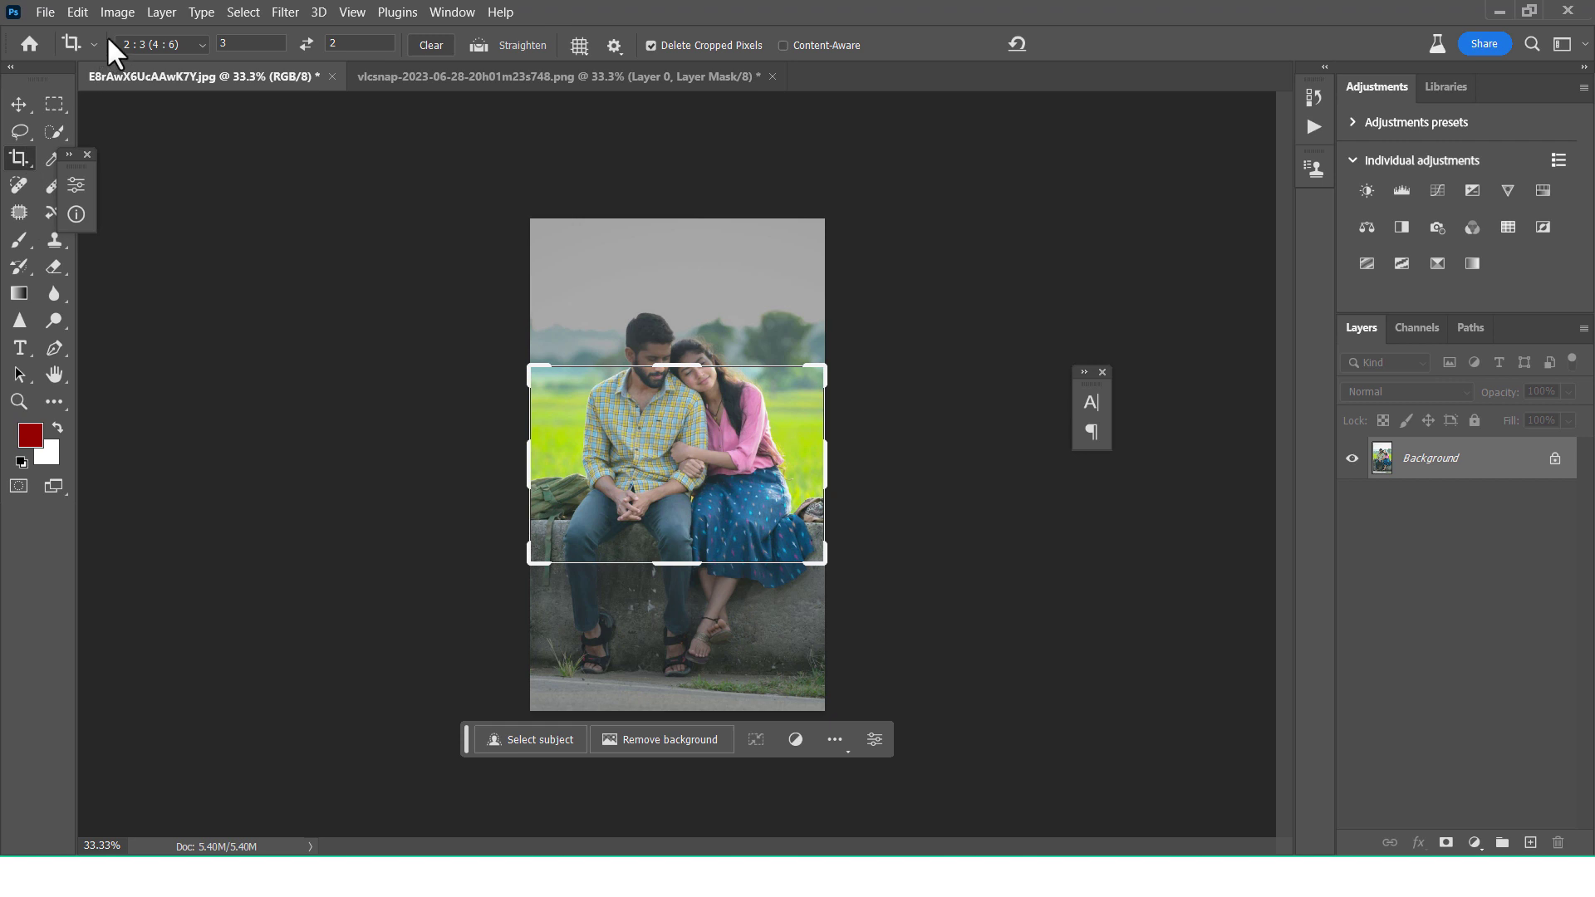
left_click(173, 44)
left_click(263, 112)
left_click(161, 41)
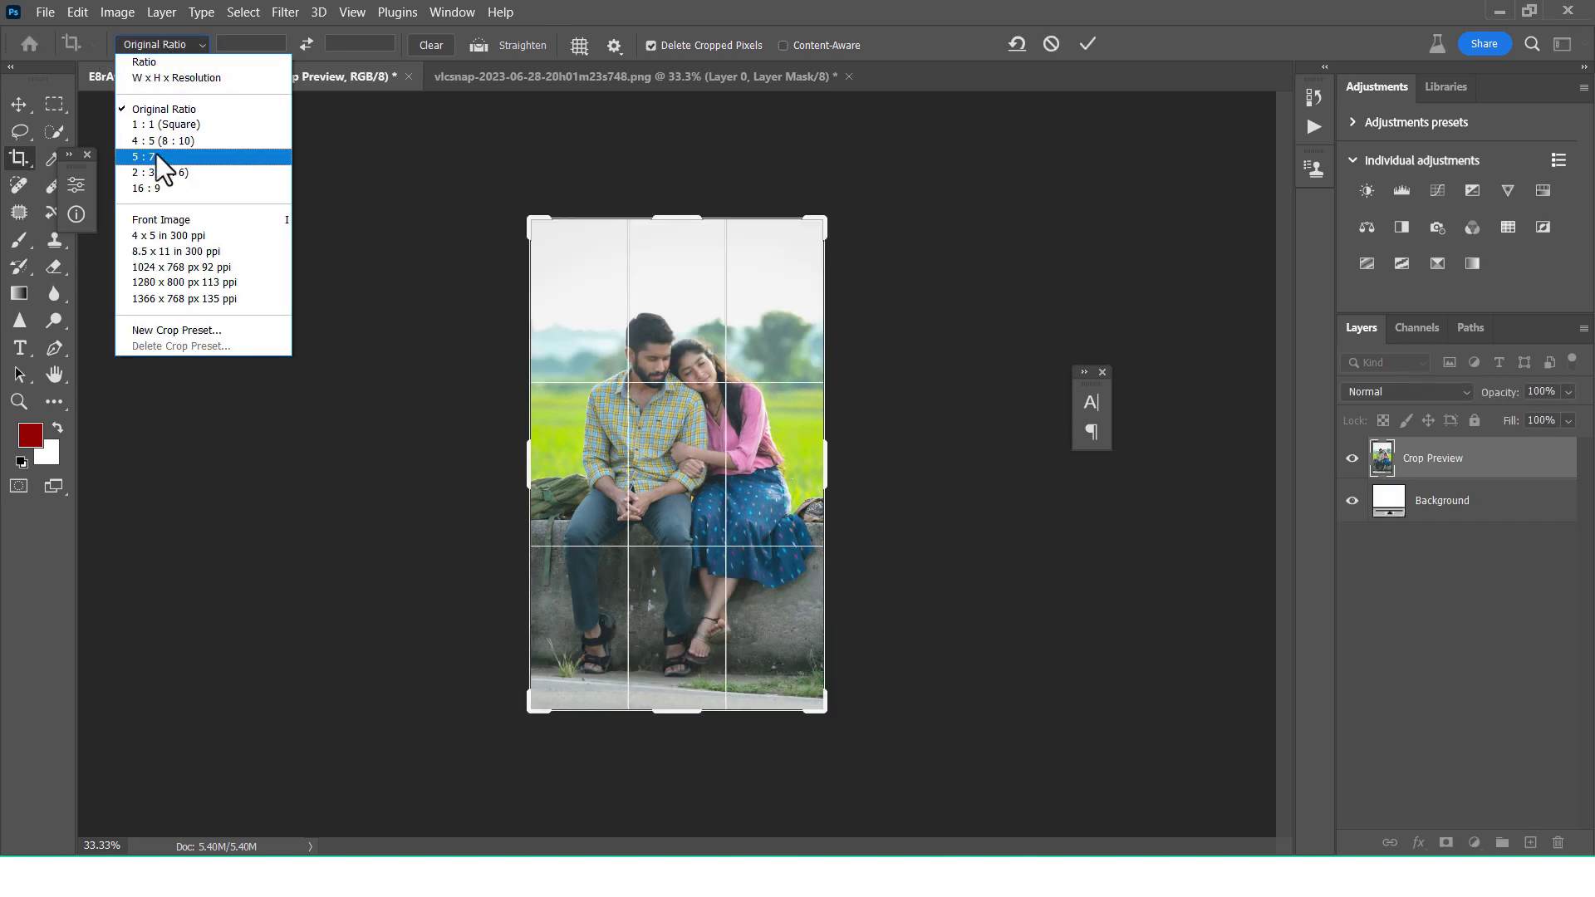
left_click(158, 141)
left_click_drag(516, 274, 500, 249)
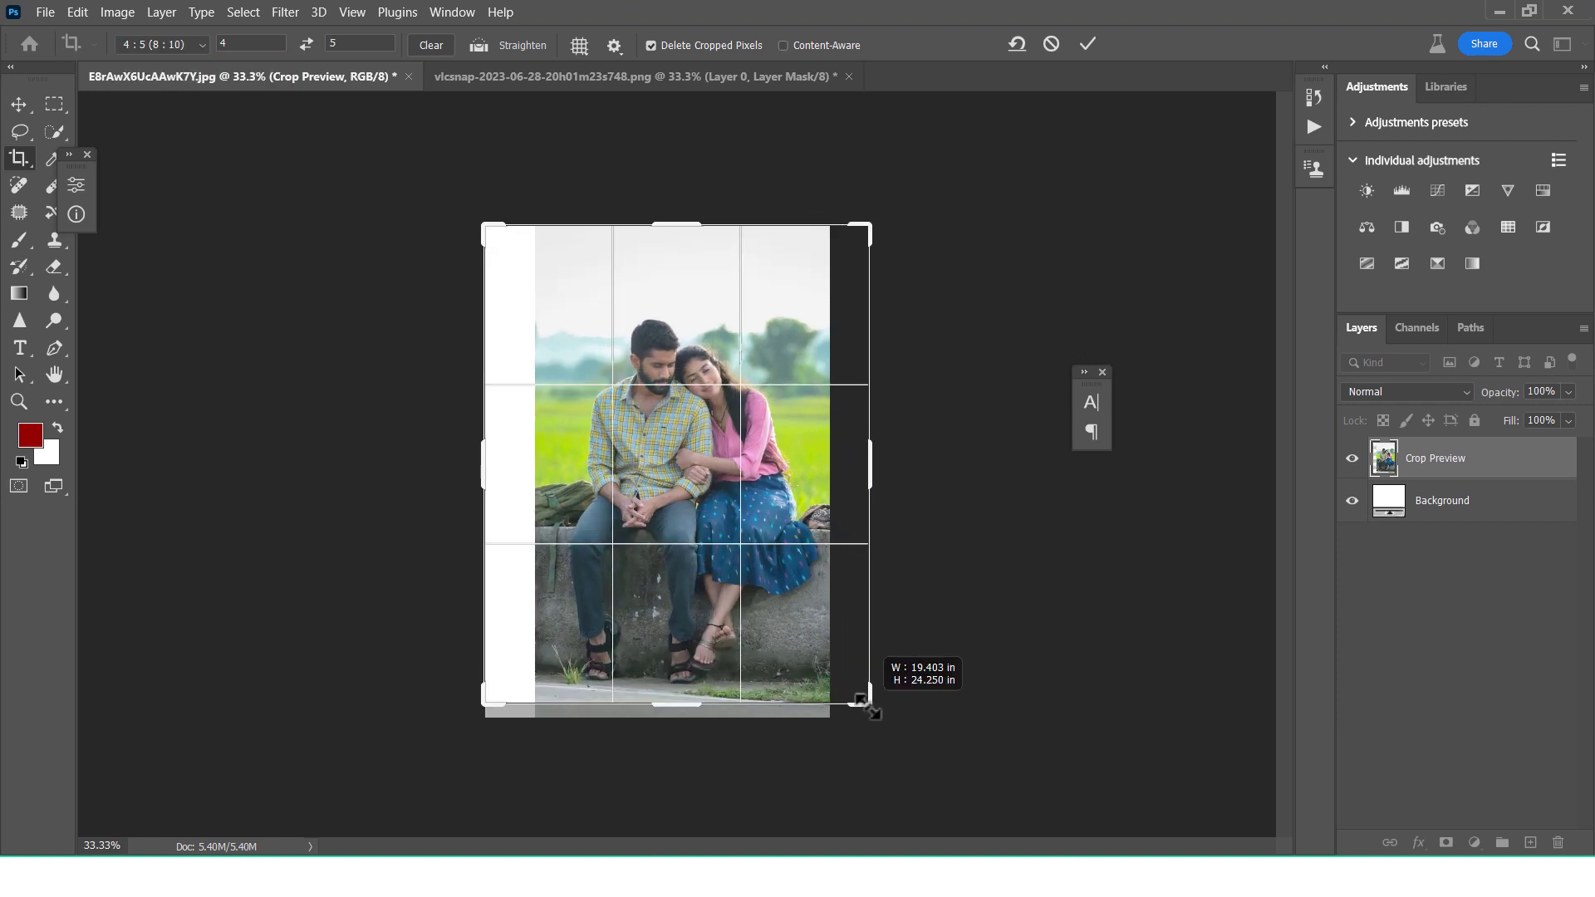
left_click_drag(838, 687, 872, 708)
left_click(1093, 44)
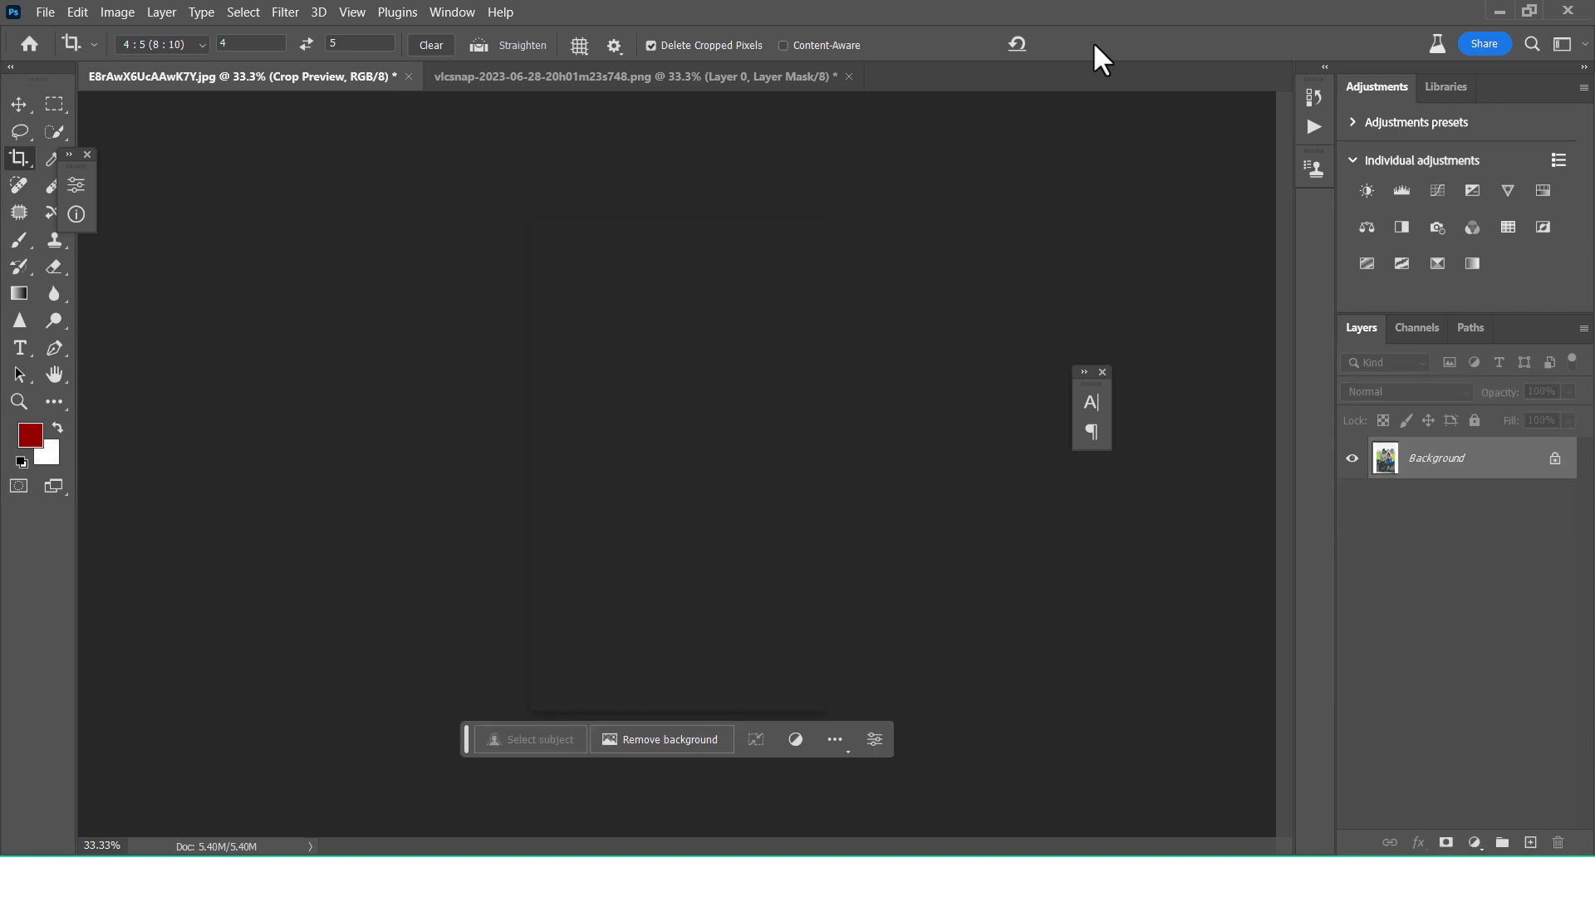
Step: Select both empty white side strips and run Generative Fill on them
key("m")
left_click_drag(475, 214, 532, 710)
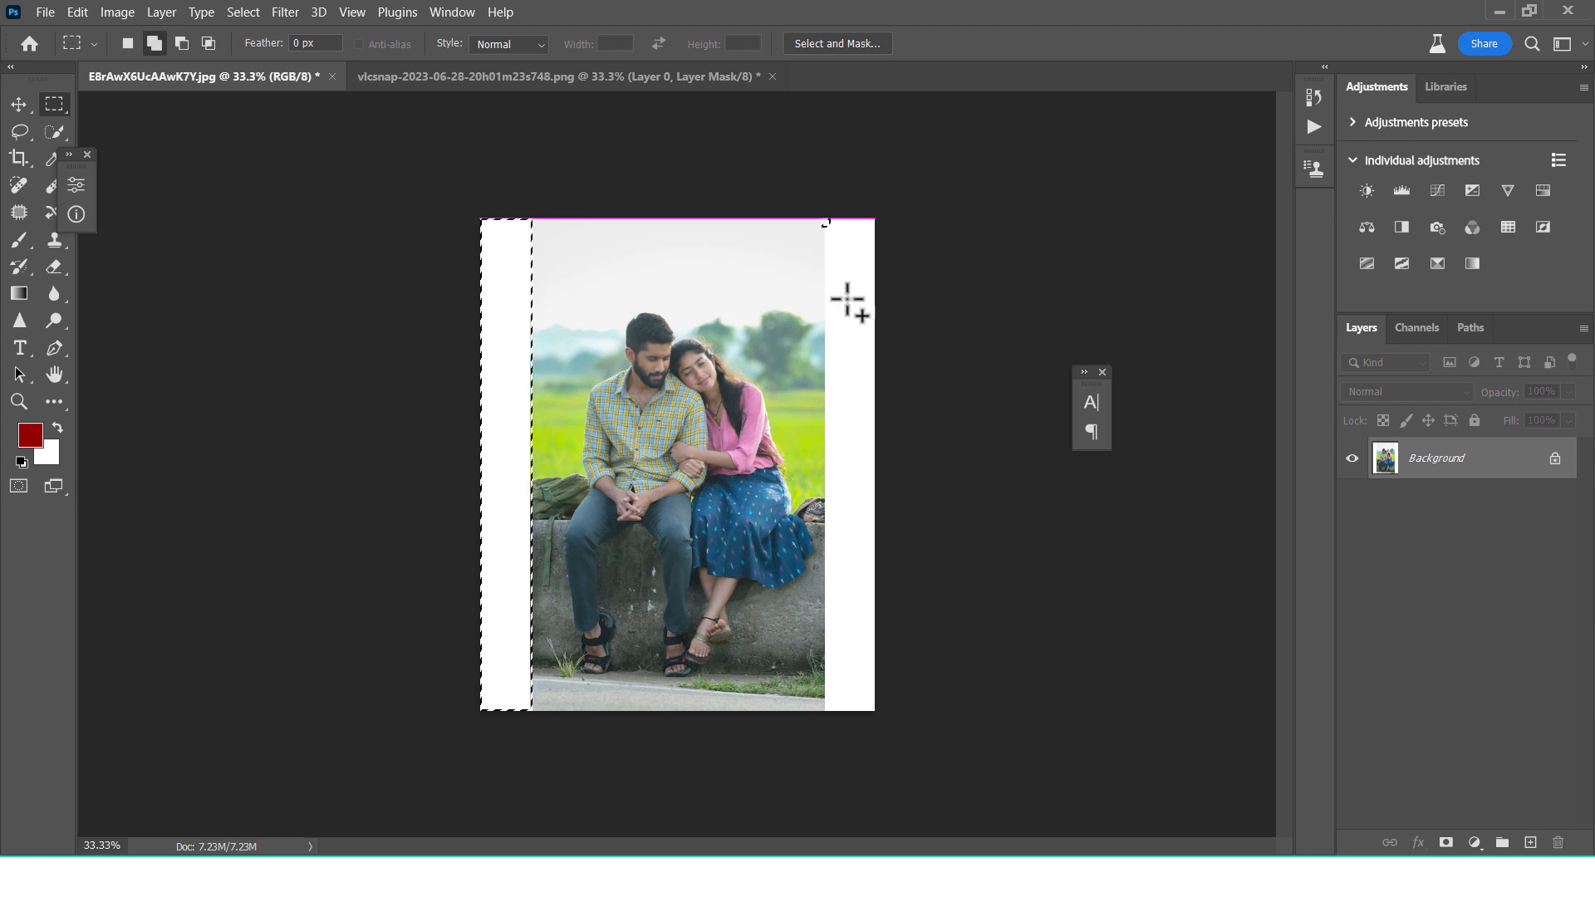
left_click_drag(823, 218, 919, 731)
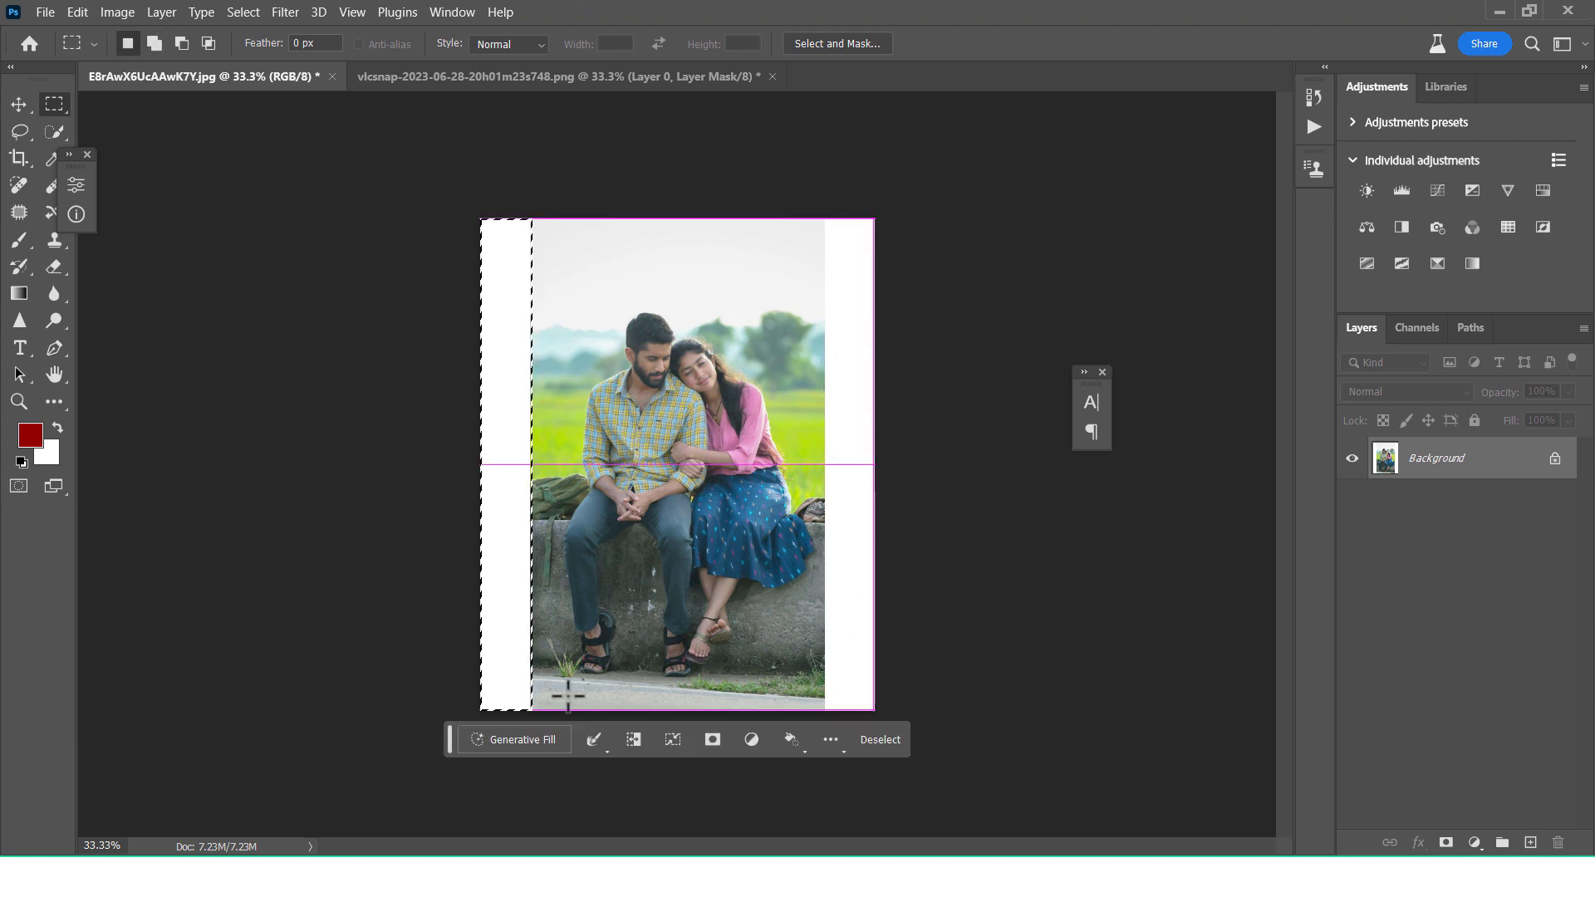
left_click(466, 736)
left_click(805, 735)
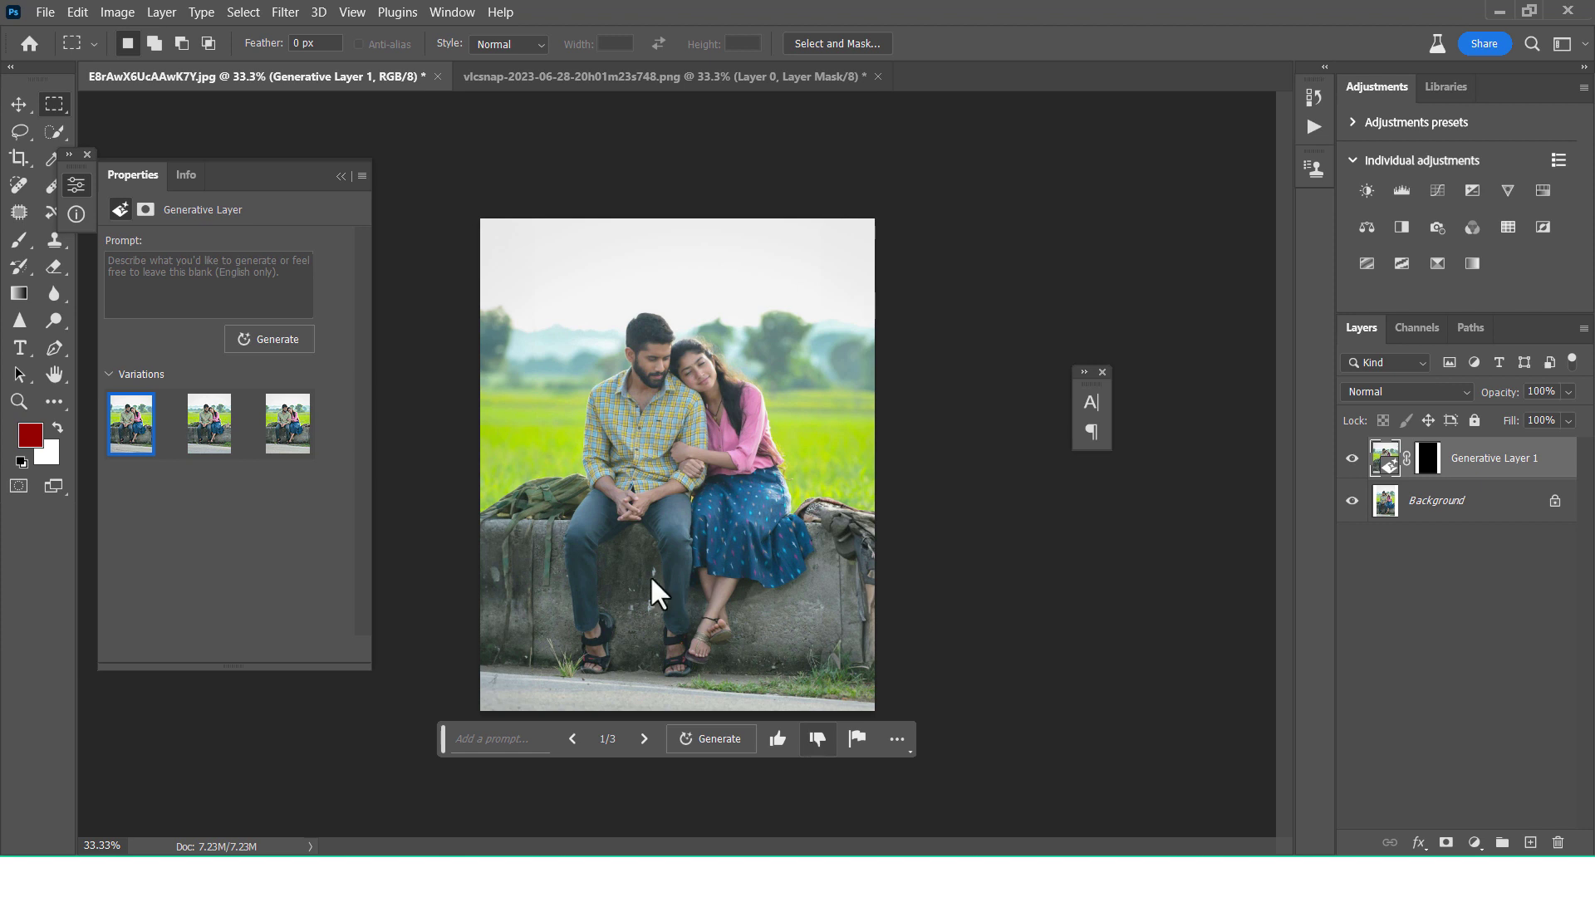
Step: Keep the second generated variation and merge it into the Background layer
left_click(223, 434)
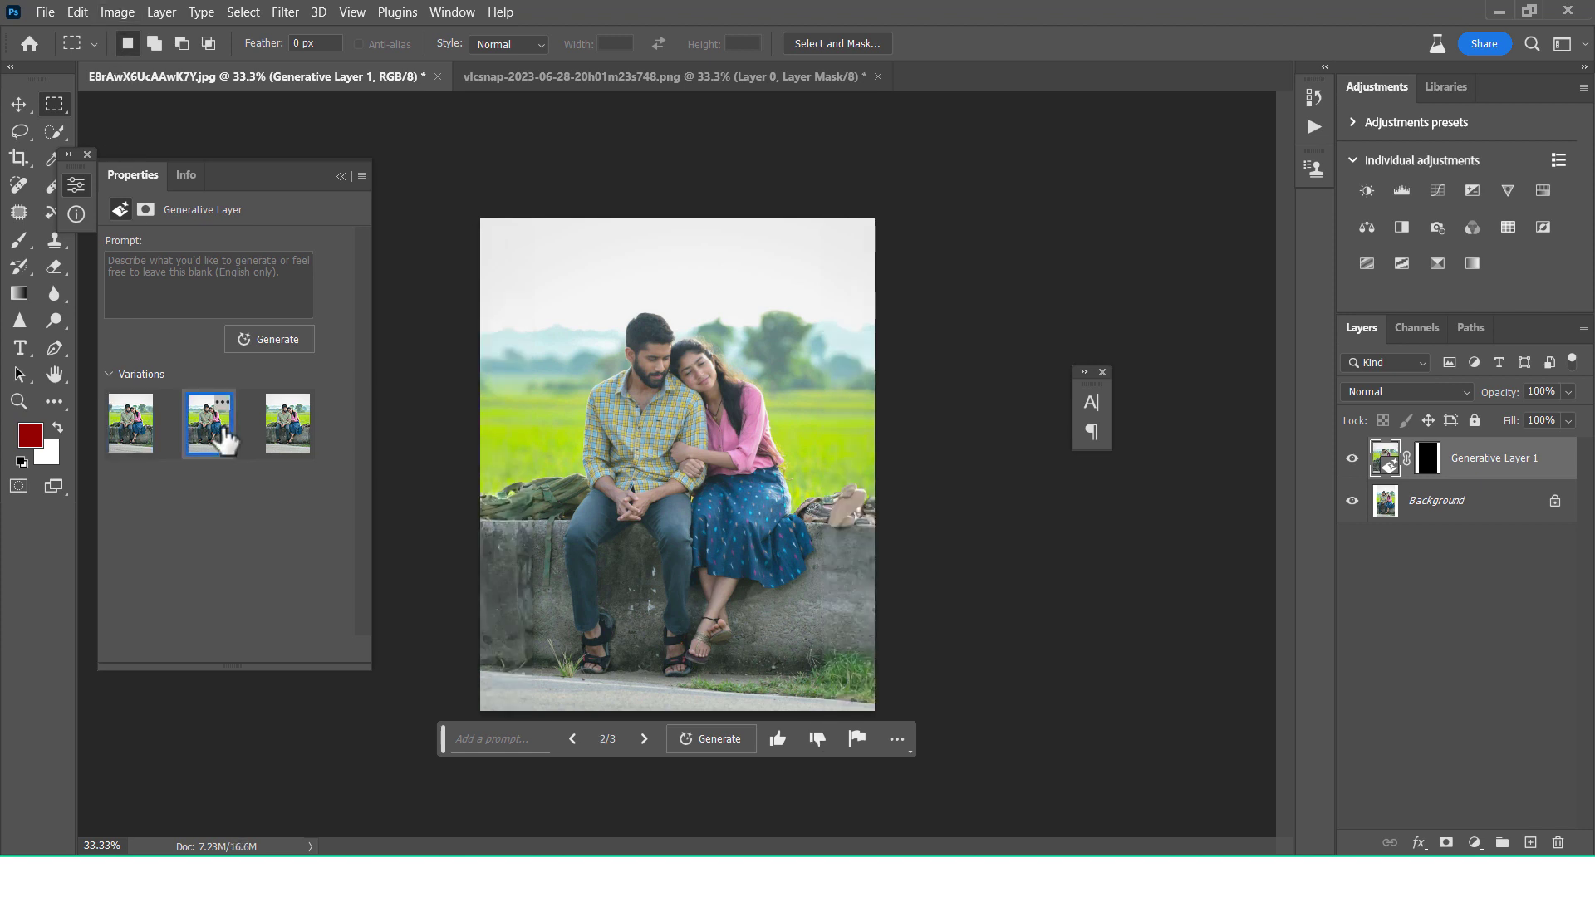
left_click(299, 432)
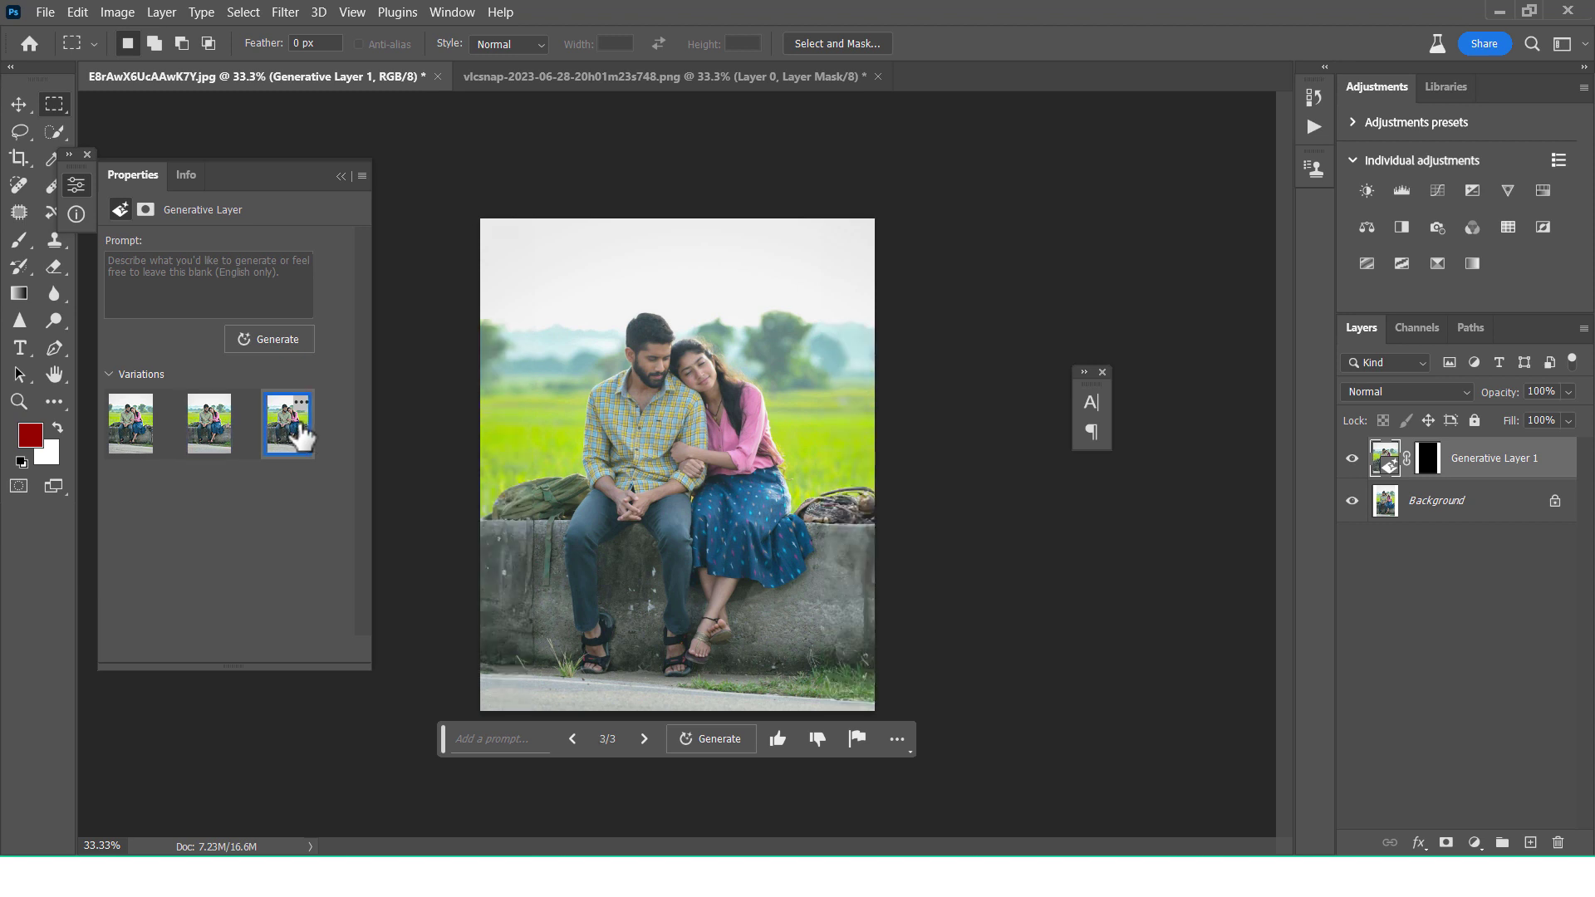
left_click(141, 428)
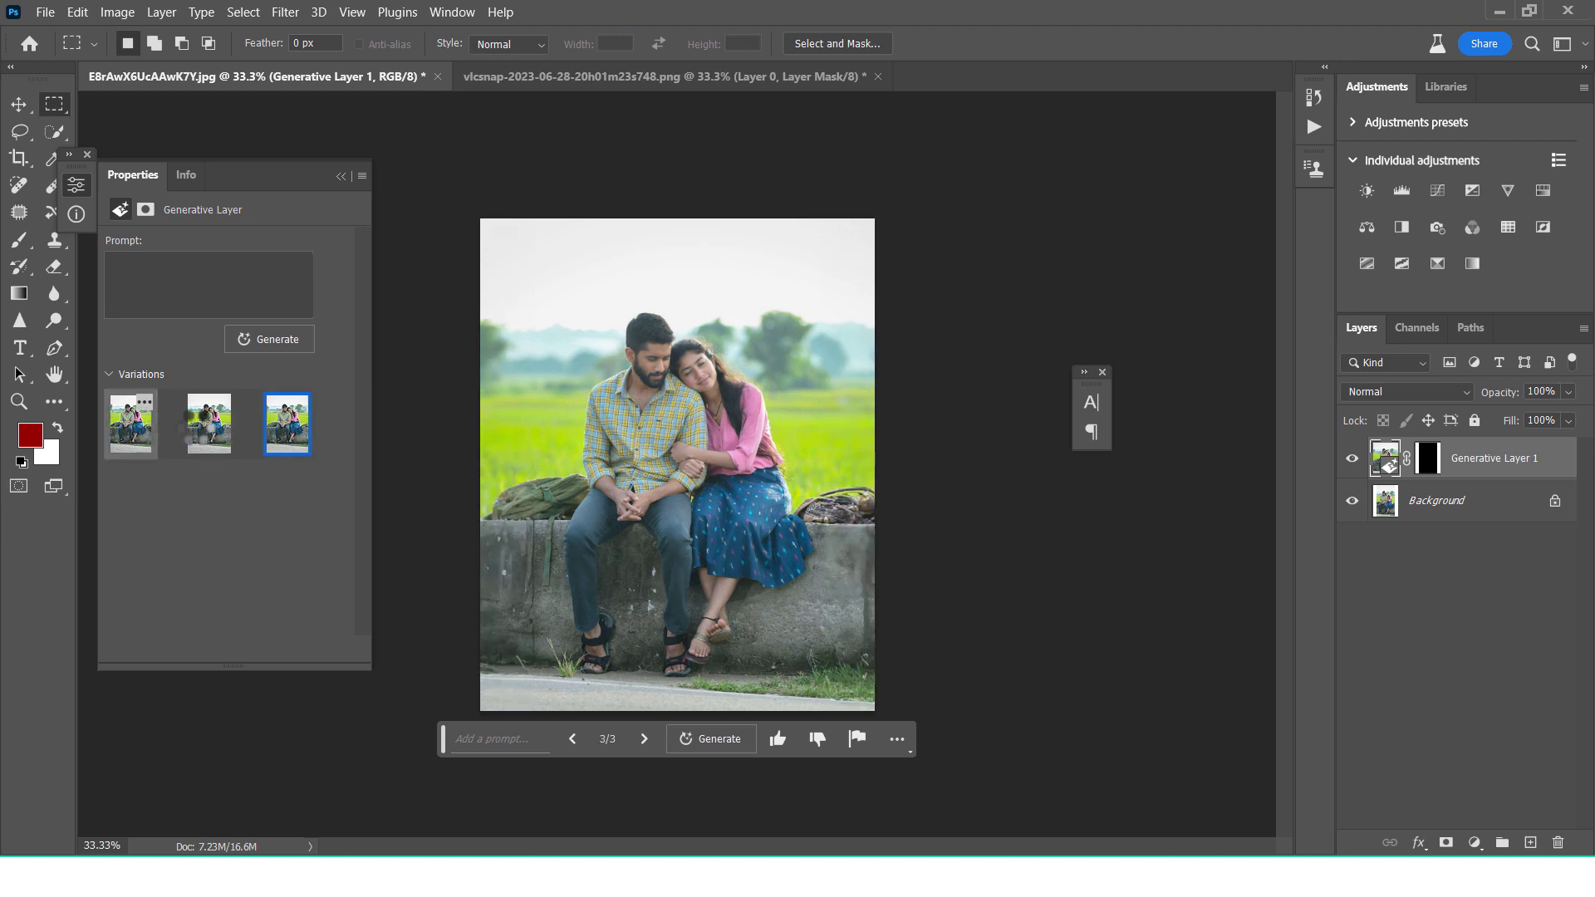
left_click(198, 441)
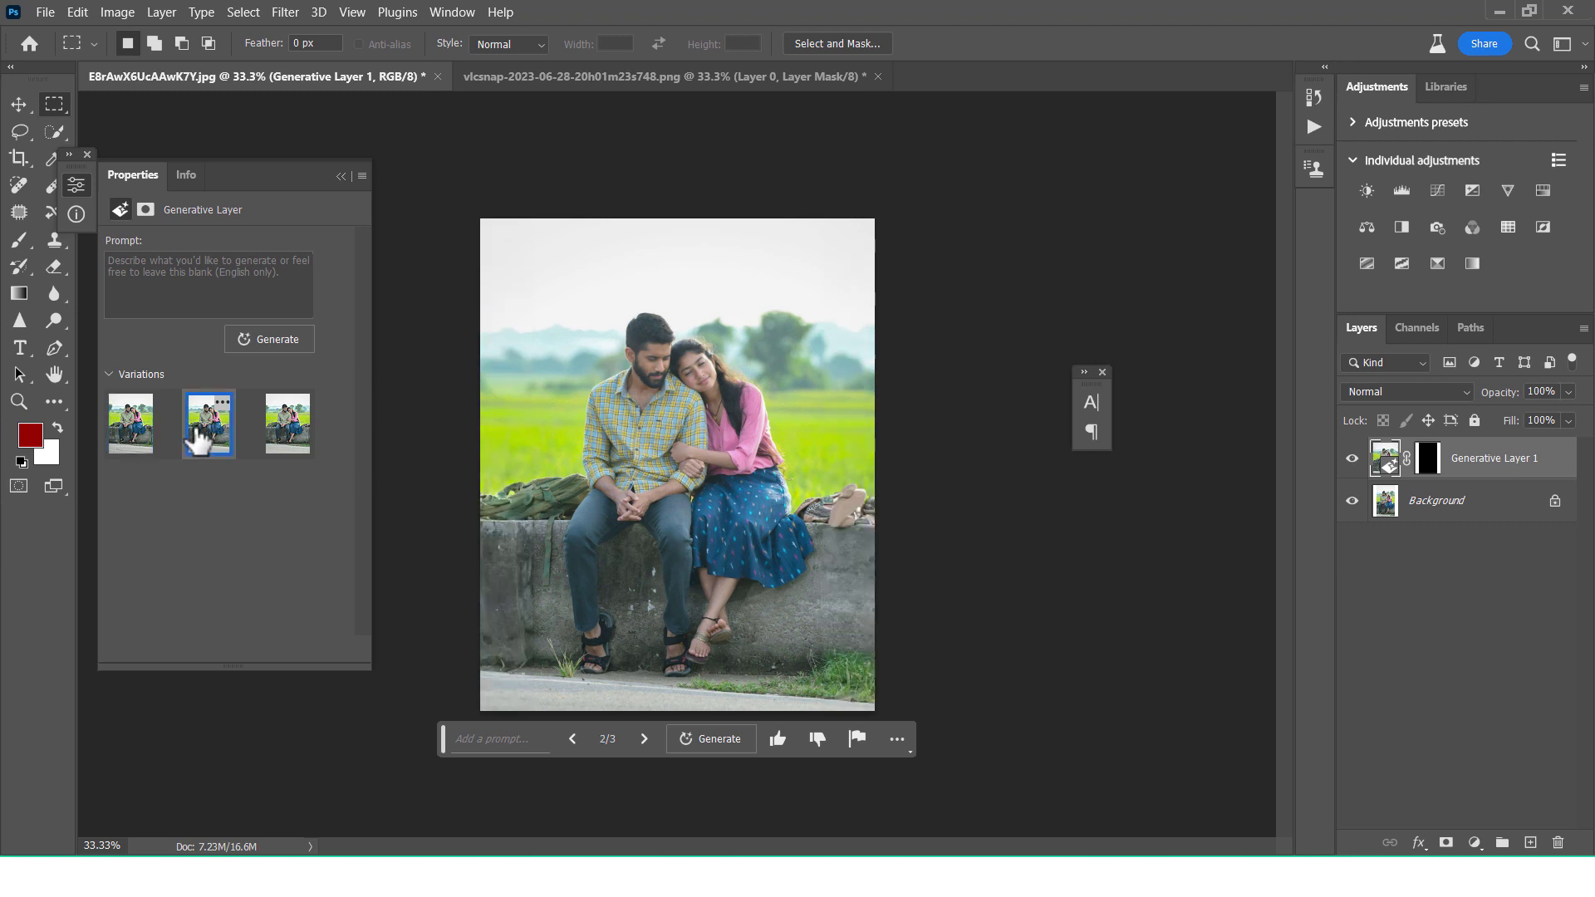
left_click(338, 178)
right_click(1494, 462)
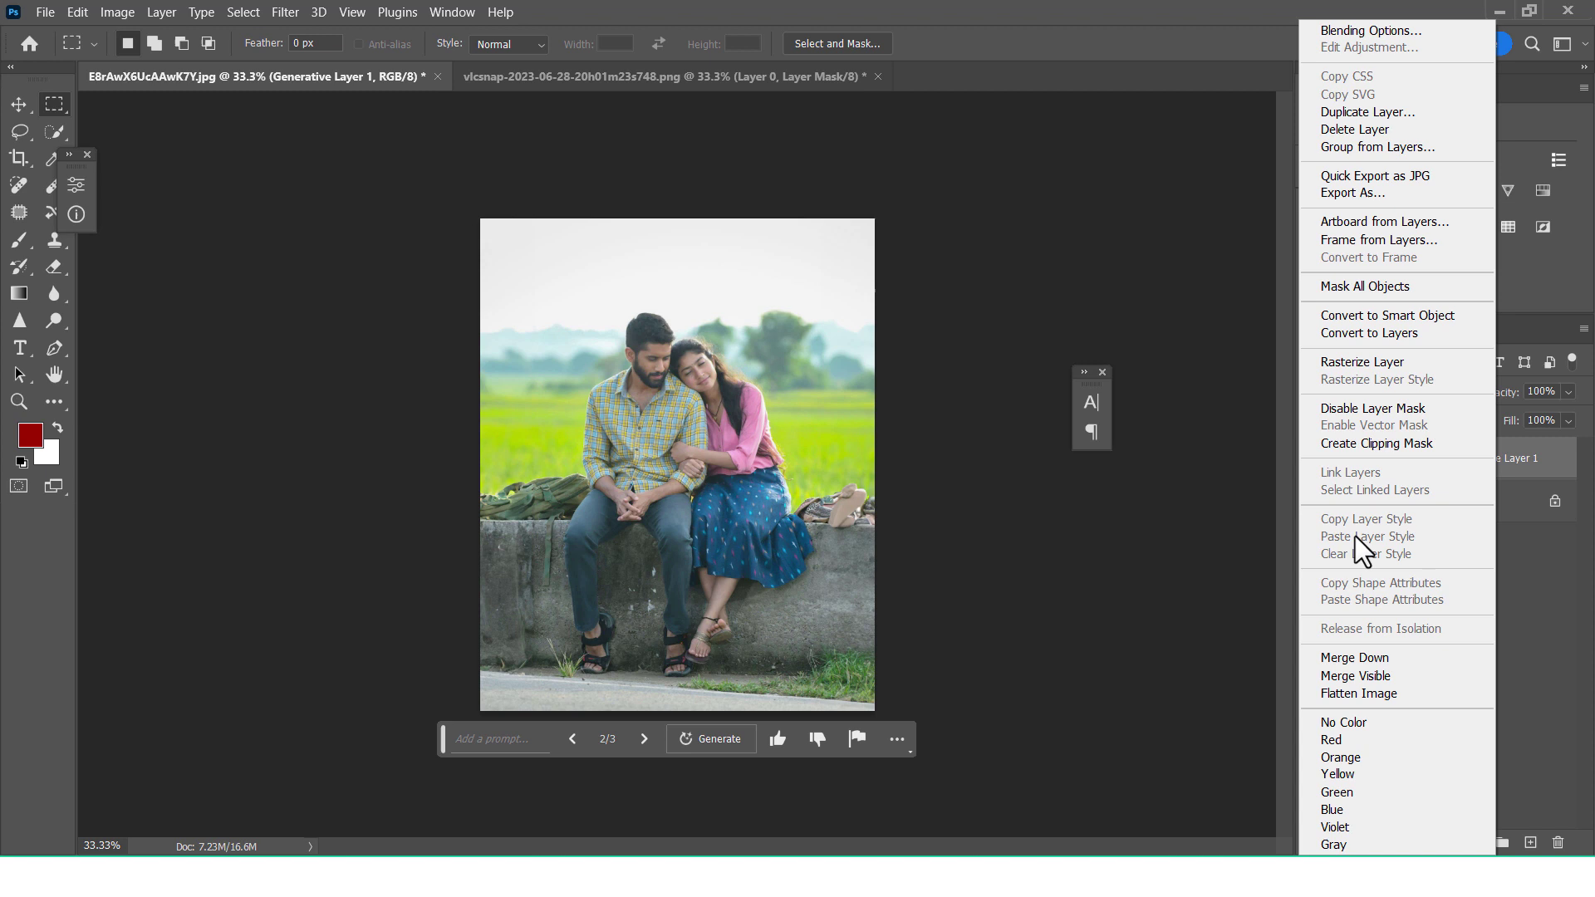
left_click(1360, 655)
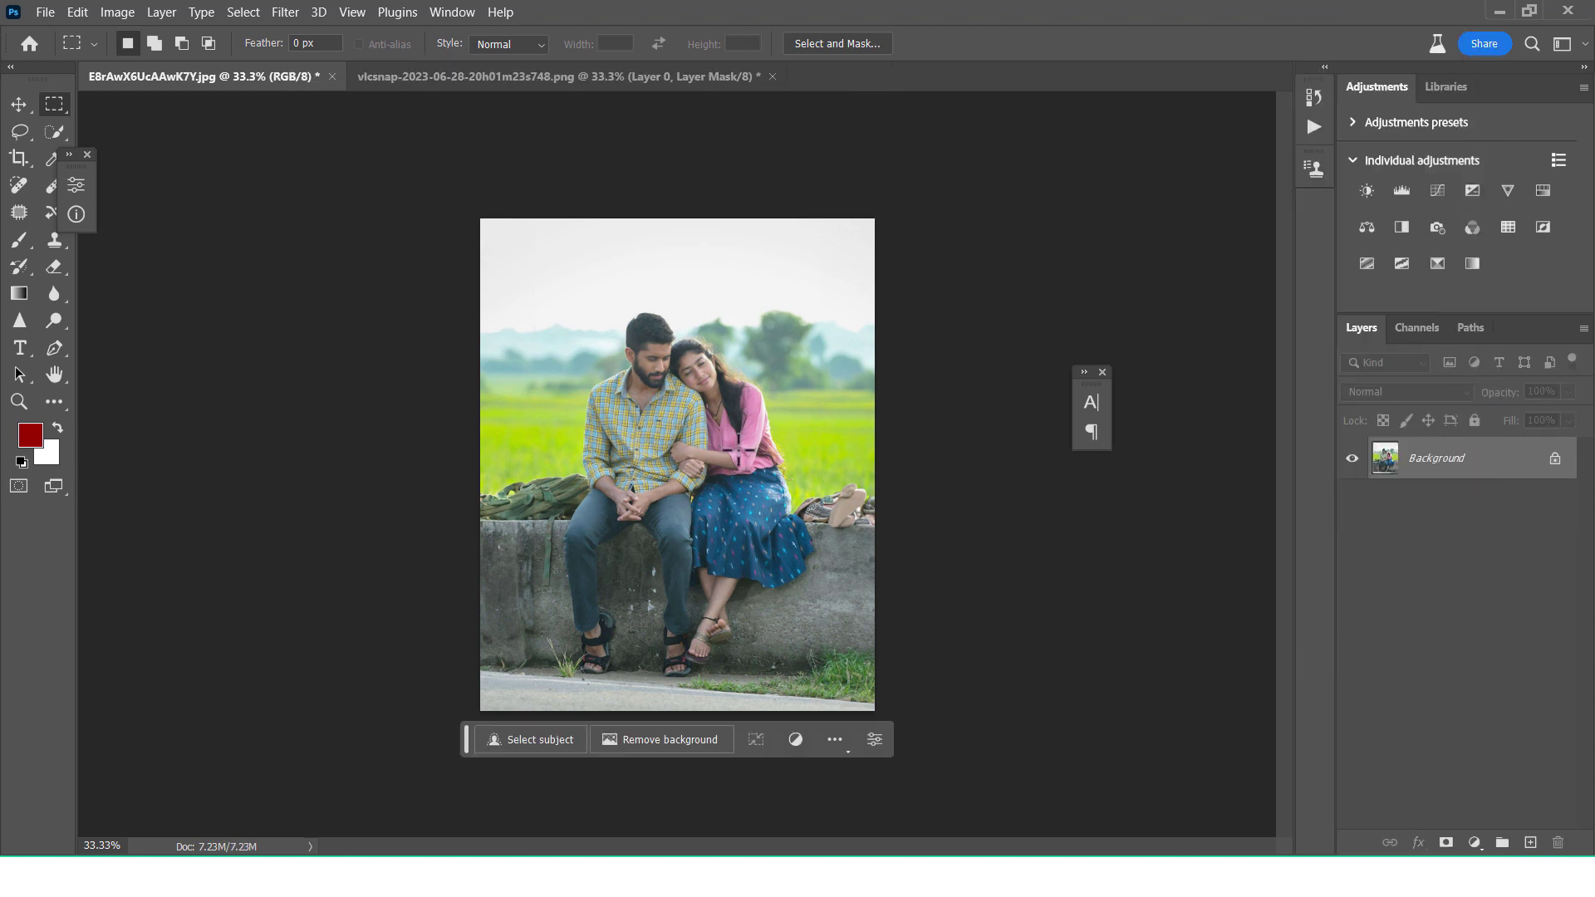
Step: Recrop the filled photo to a tighter 4:5 frame centred on the couple, trimming the road
left_click(19, 158)
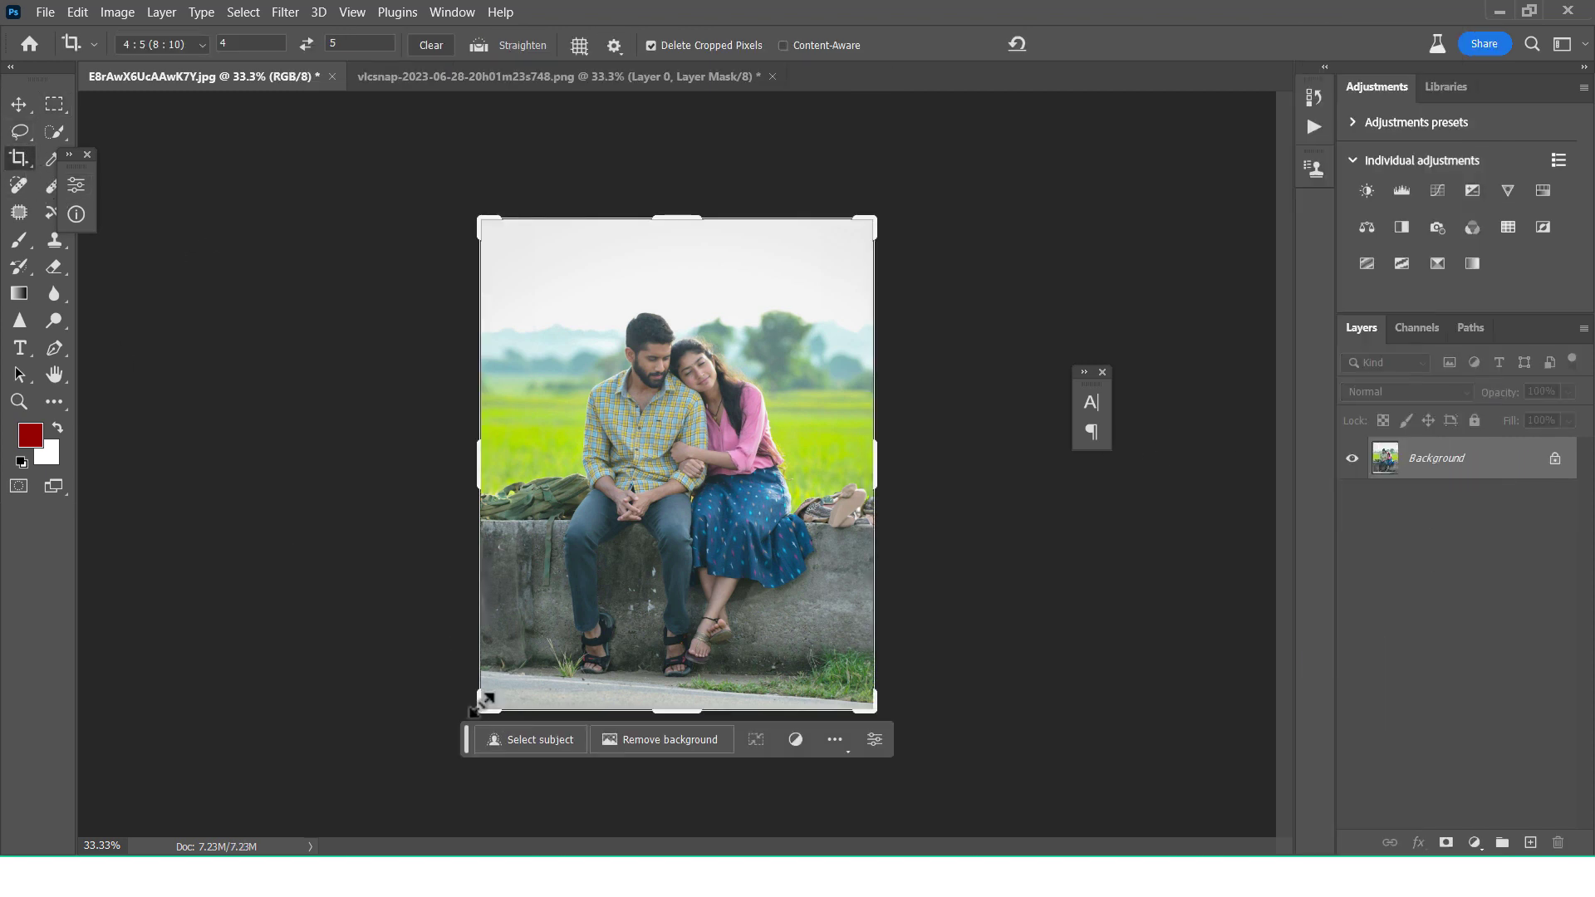
left_click_drag(481, 702, 501, 656)
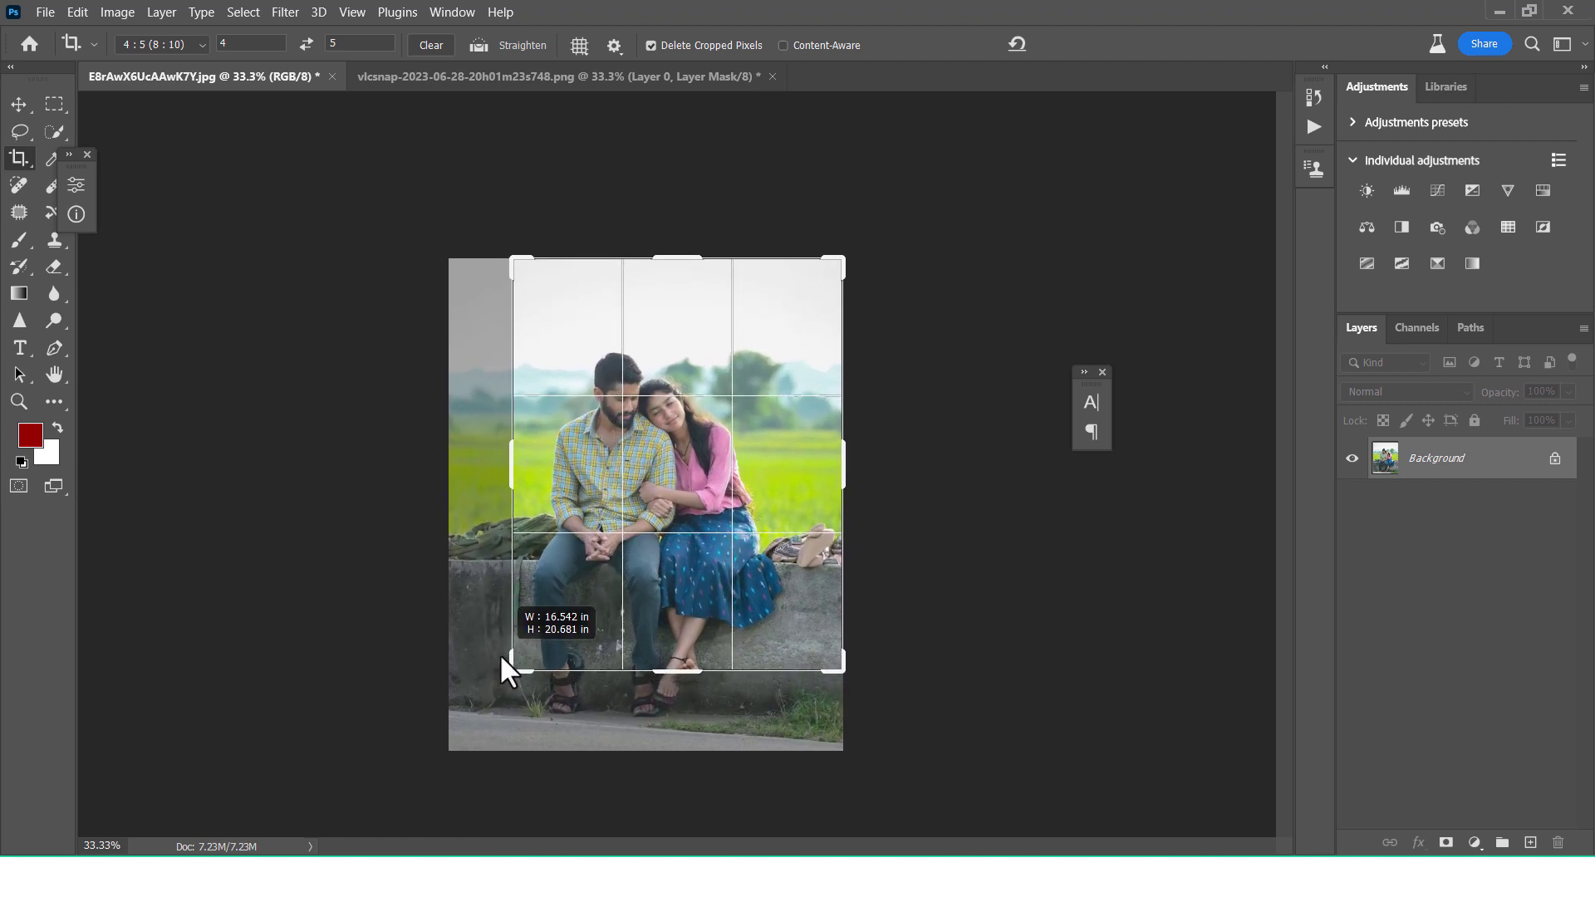
left_click_drag(635, 590, 666, 585)
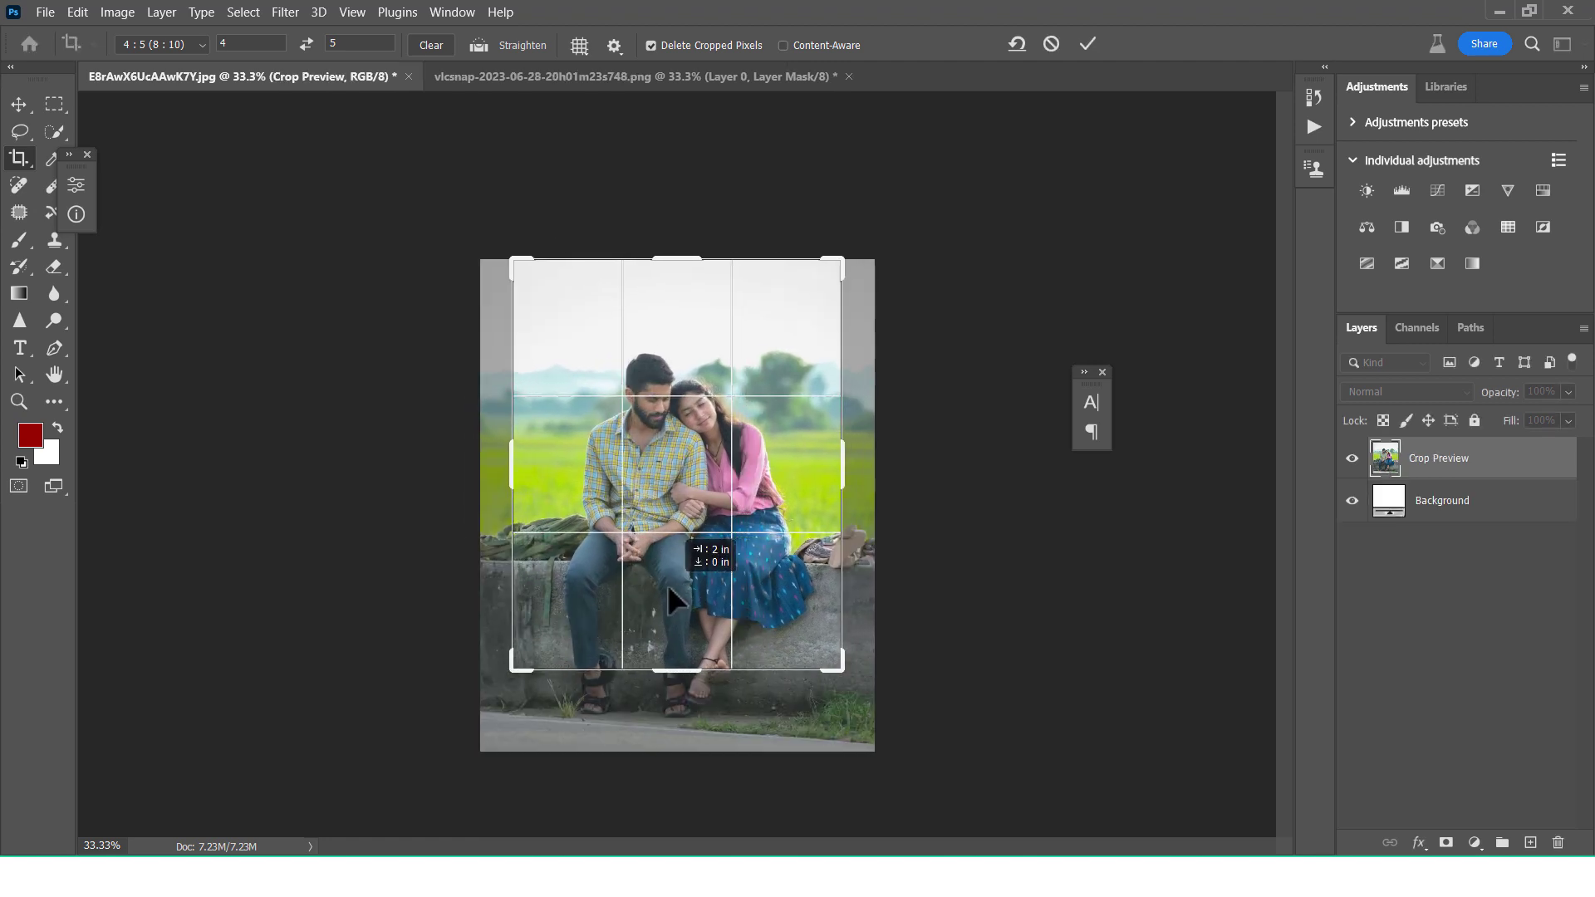
left_click_drag(839, 674, 842, 677)
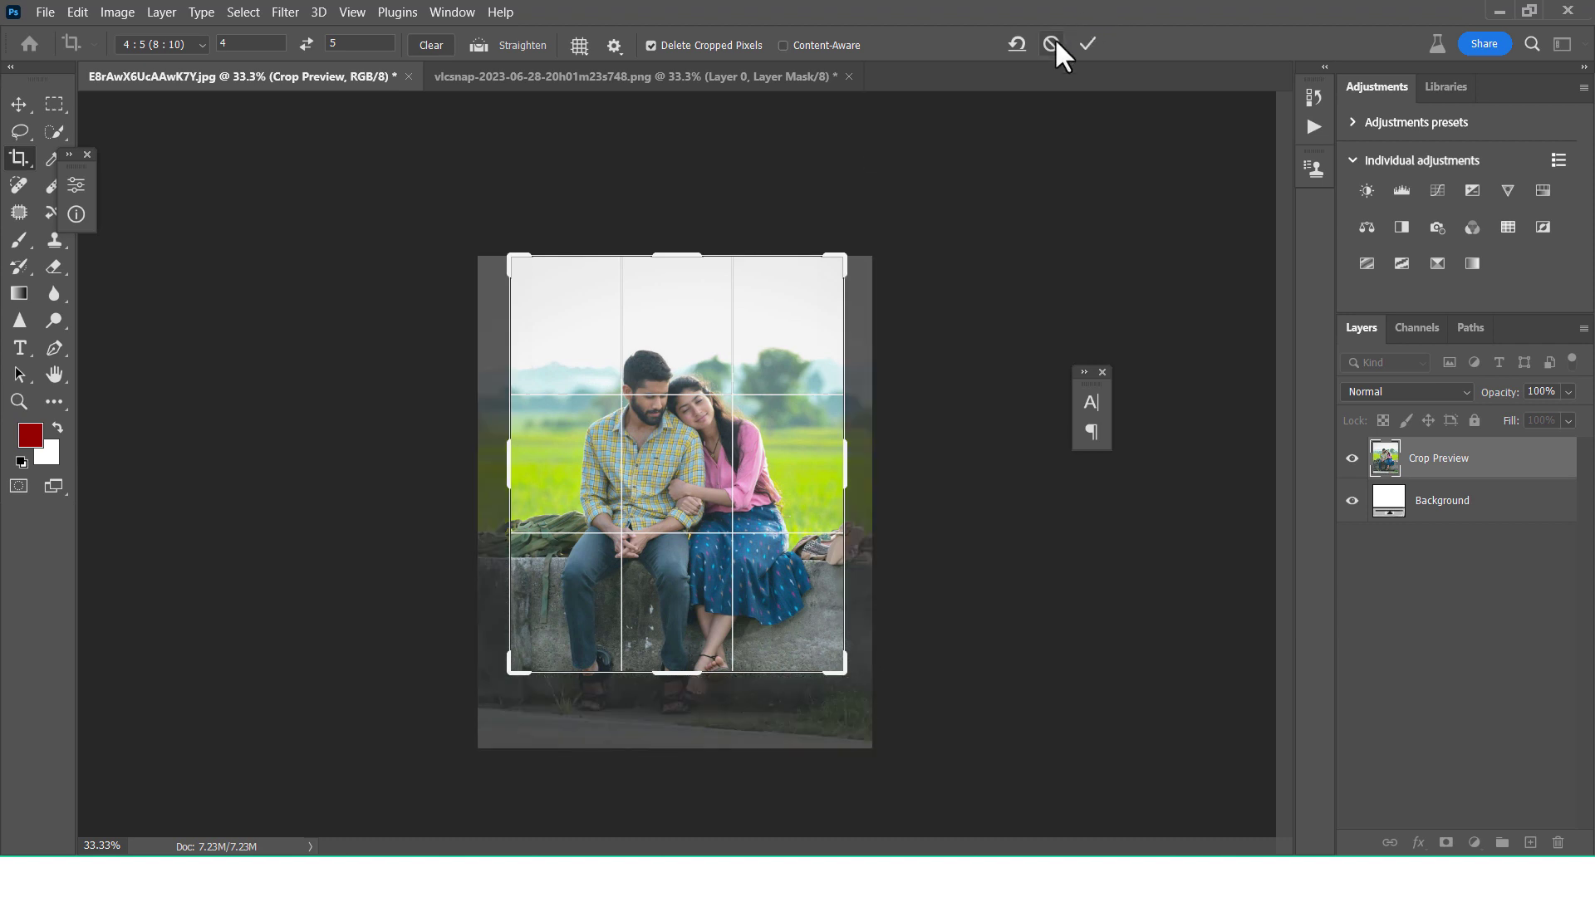
key("shift+Right")
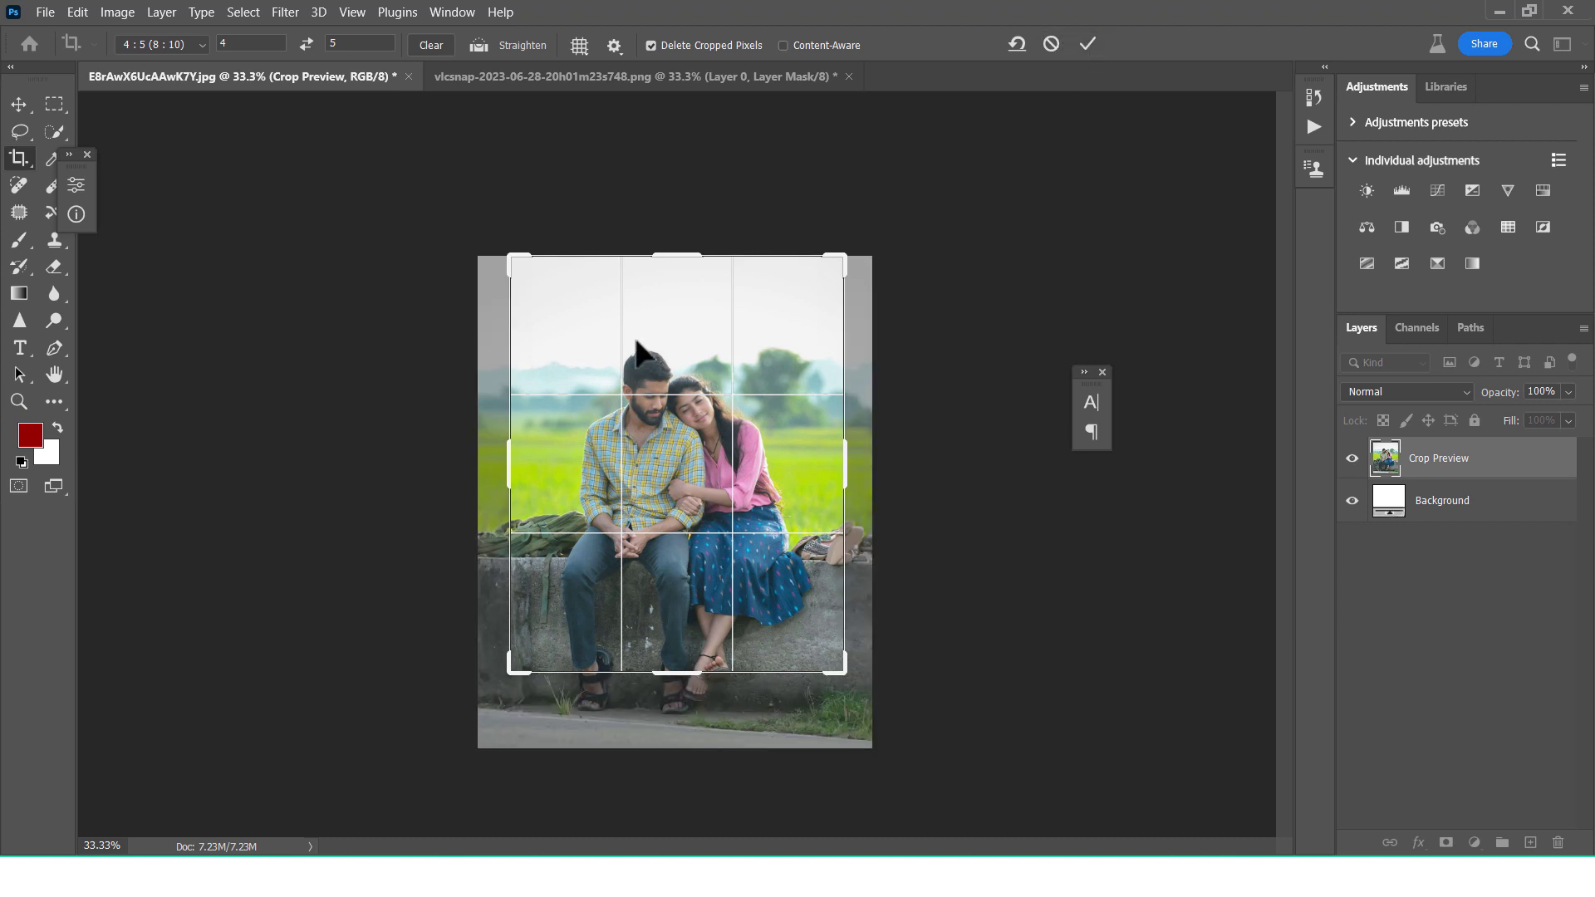
left_click(1088, 45)
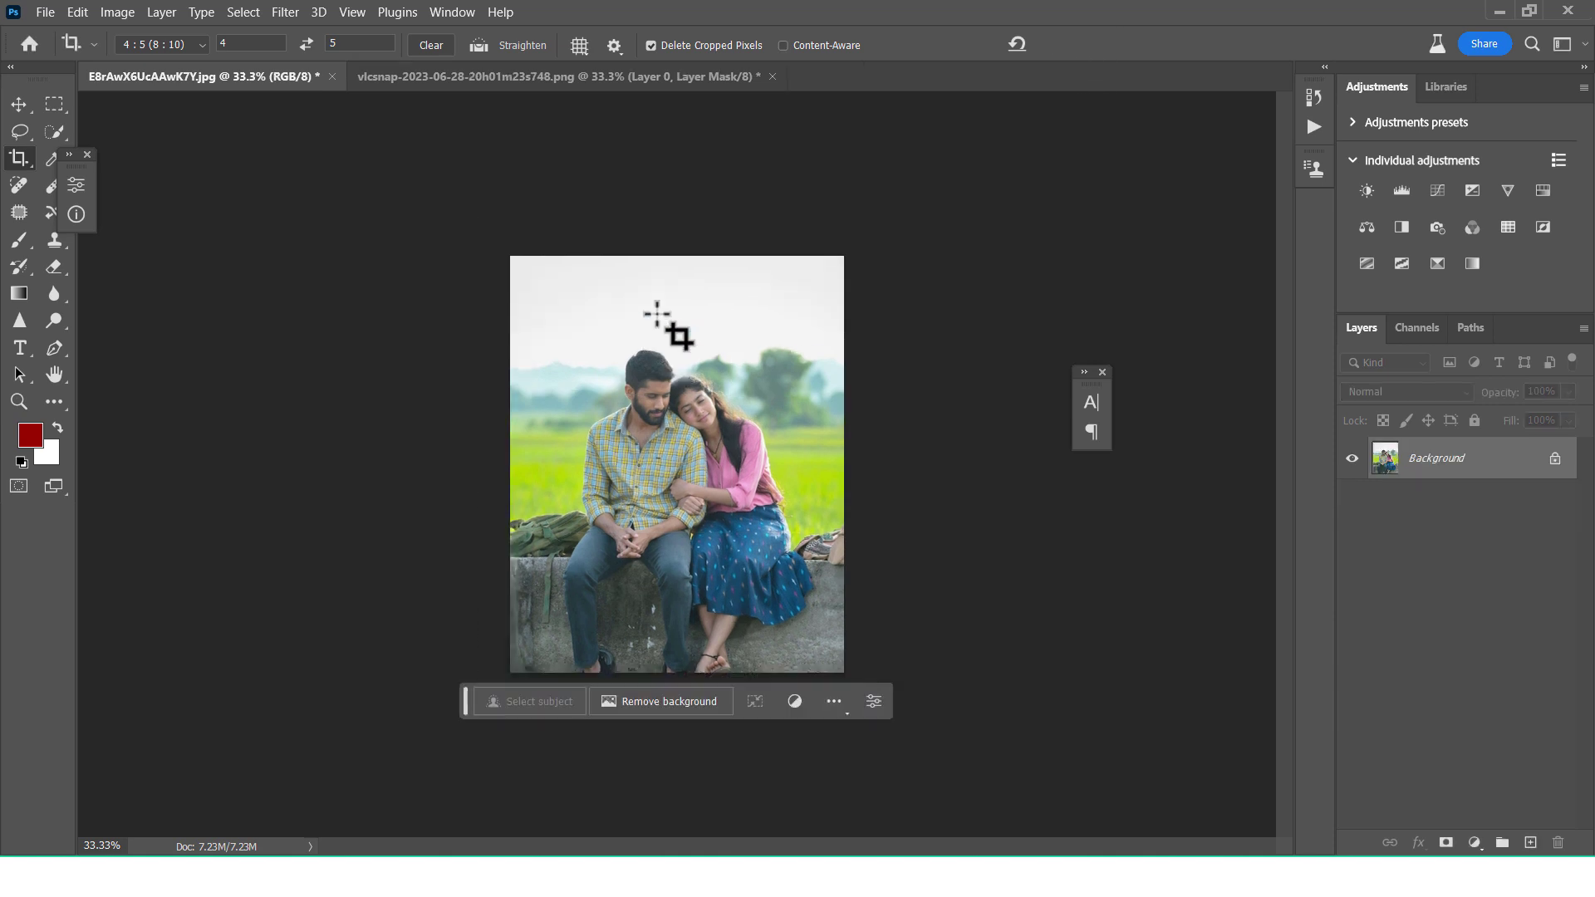
key("ctrl+plus")
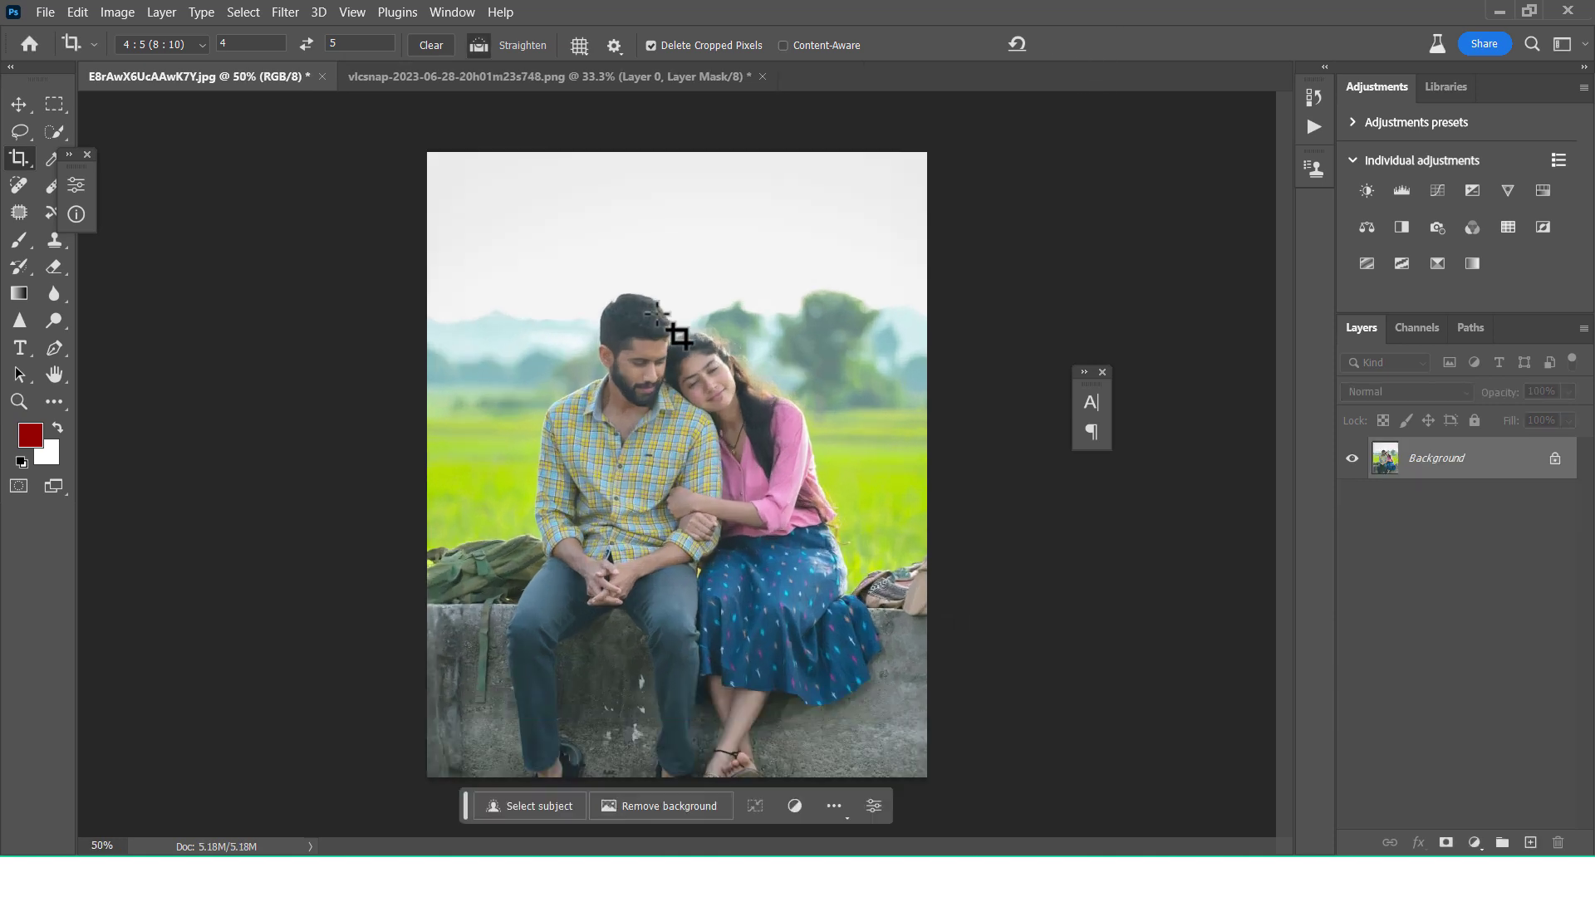
Step: Unlock Background as Layer 0 and lasso around the man from his hair to his feet
left_click(25, 132)
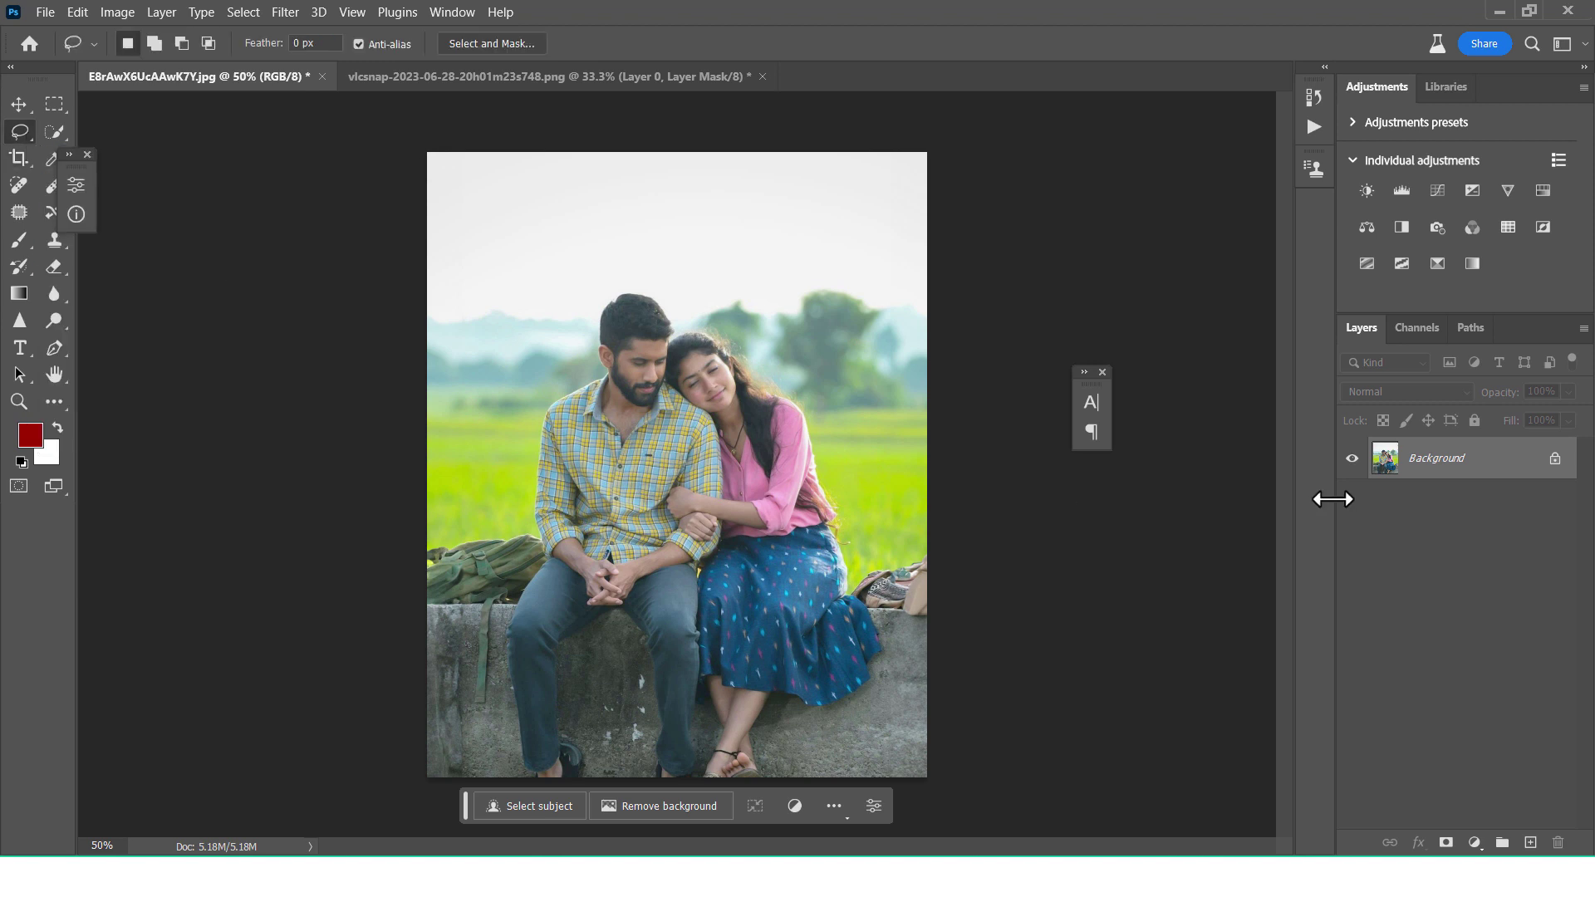
left_click(1555, 458)
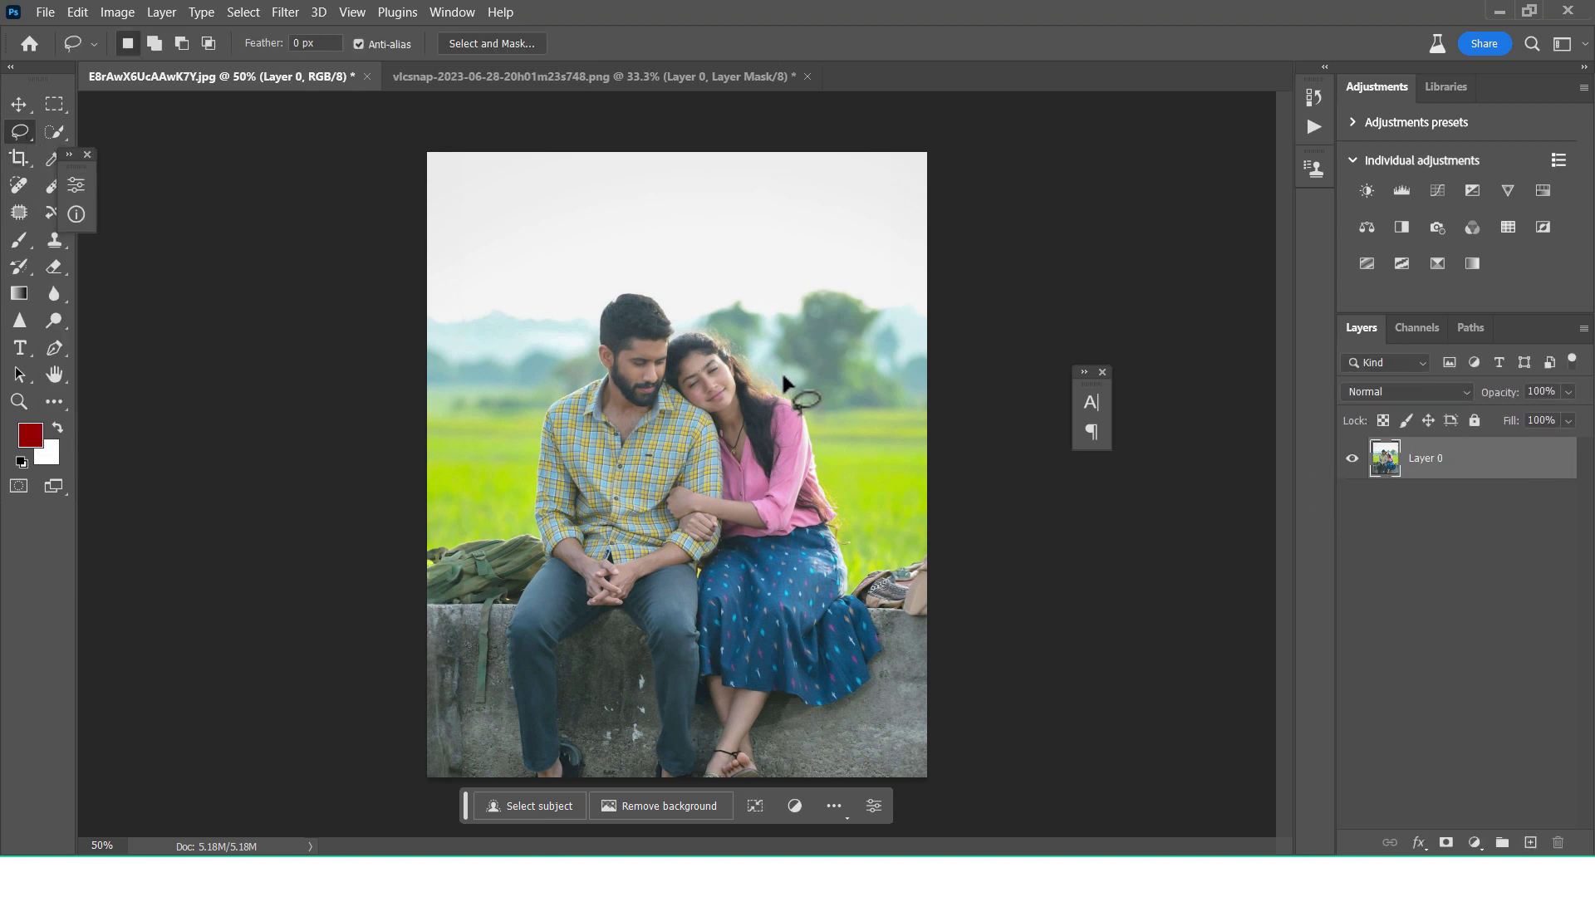
mouse_move(612, 379)
left_mouse_down()
mouse_move(602, 299)
mouse_move(683, 333)
mouse_move(676, 380)
left_mouse_up()
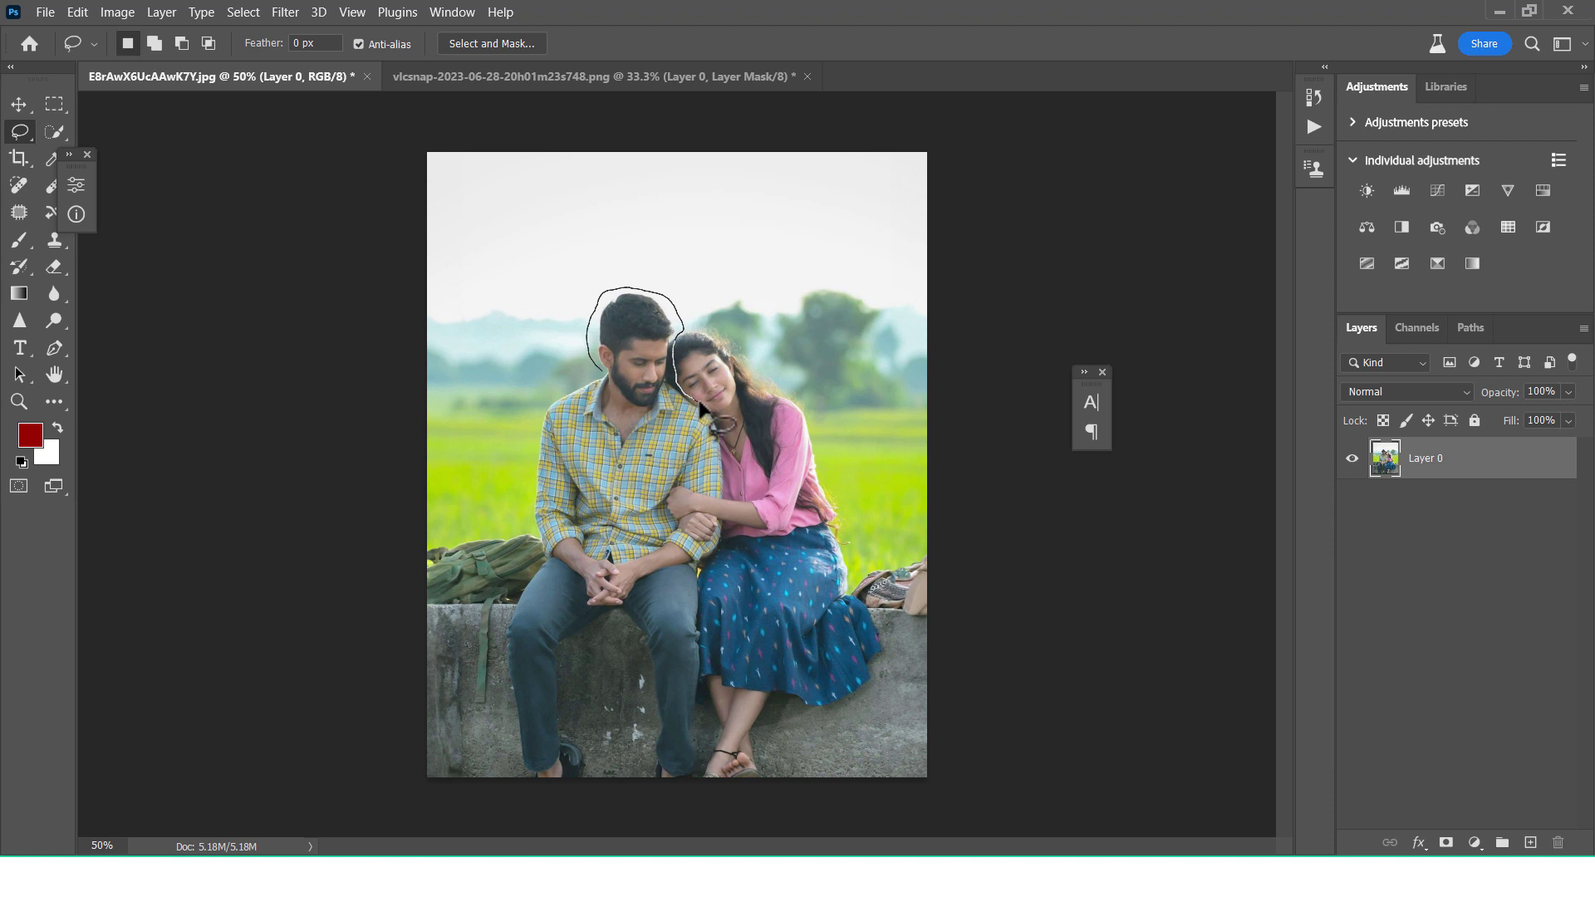
left_click_drag(723, 430, 727, 456)
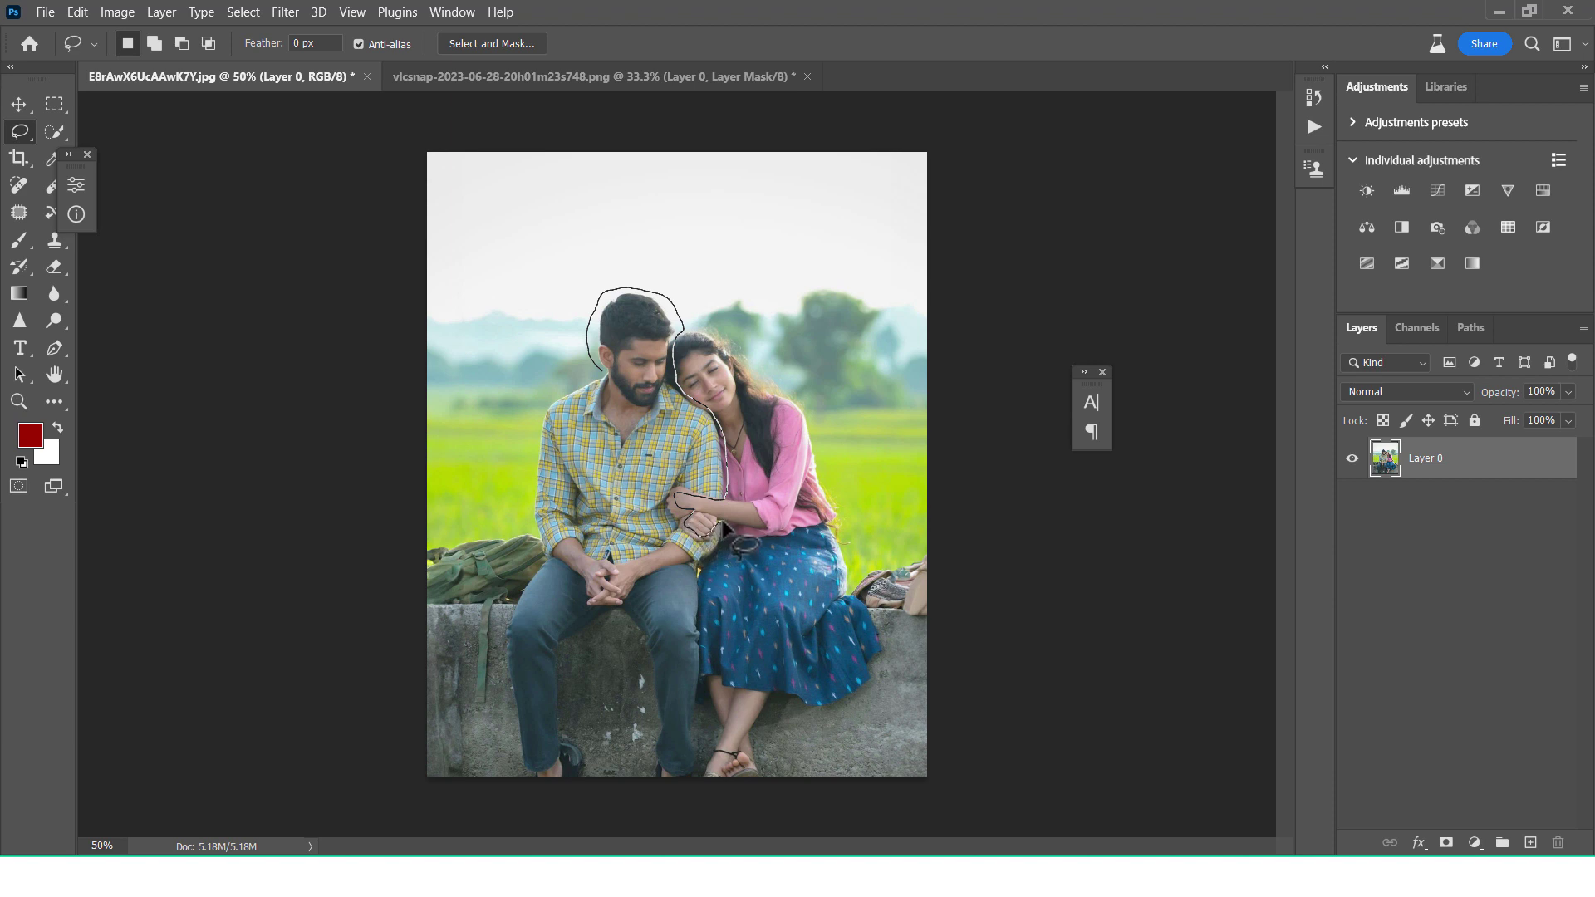
left_click_drag(722, 526, 719, 552)
mouse_move(704, 650)
left_mouse_down()
mouse_move(687, 790)
mouse_move(660, 789)
mouse_move(624, 623)
mouse_move(581, 665)
mouse_move(602, 731)
mouse_move(565, 810)
mouse_move(507, 721)
mouse_move(536, 408)
left_mouse_up()
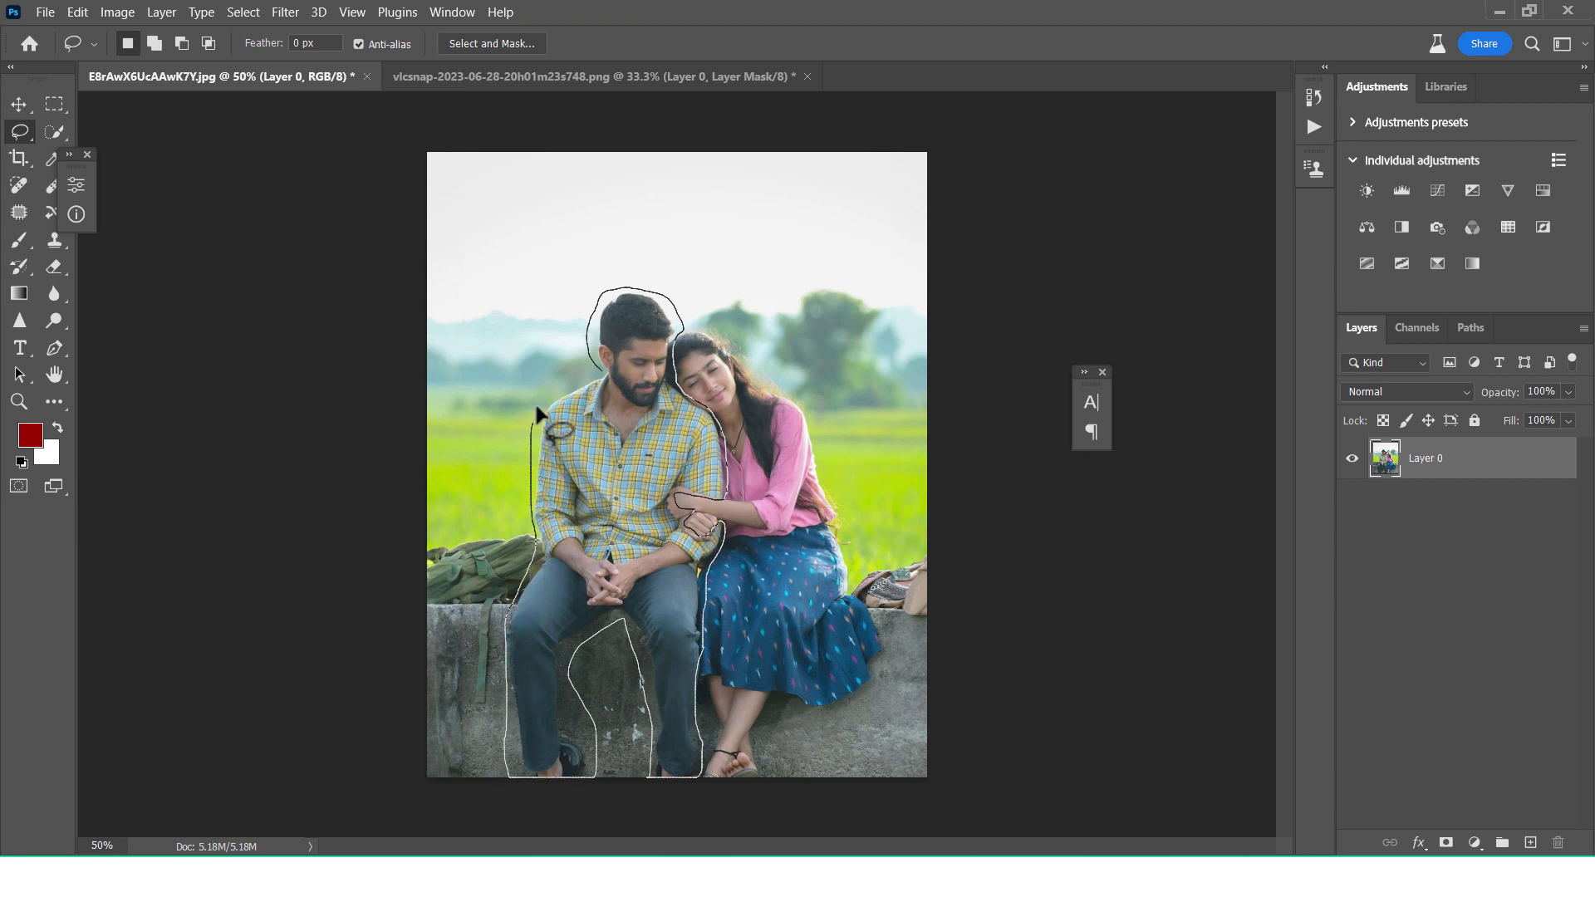
left_click_drag(598, 367, 596, 364)
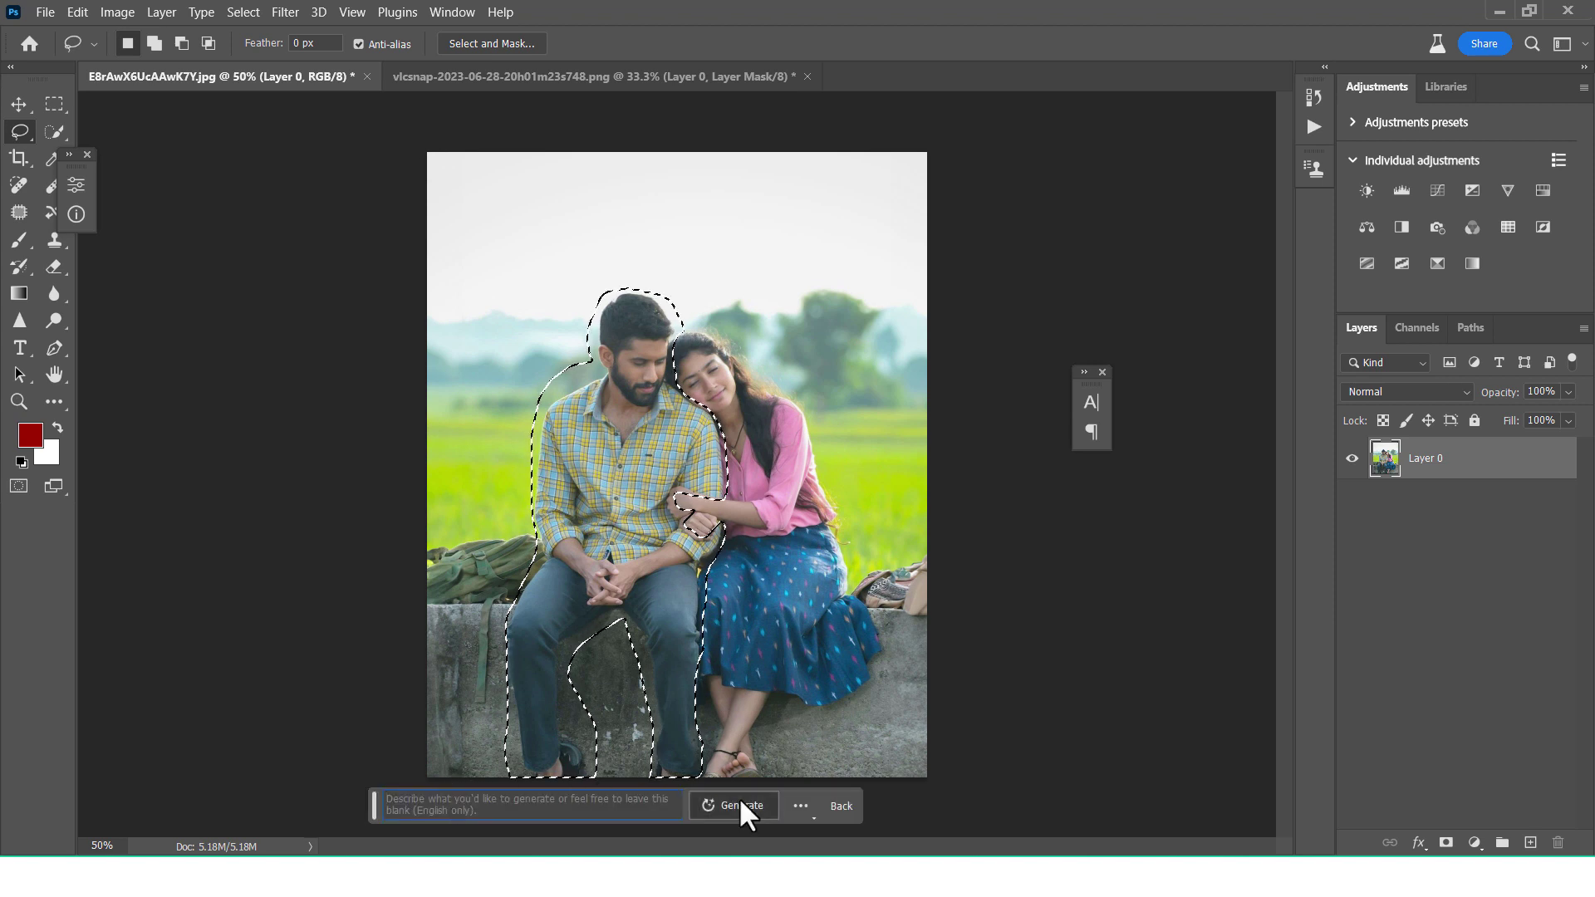
Step: Generative-fill the lassoed area to erase the man, keep variation two, and flatten into Layer 0
left_click(740, 795)
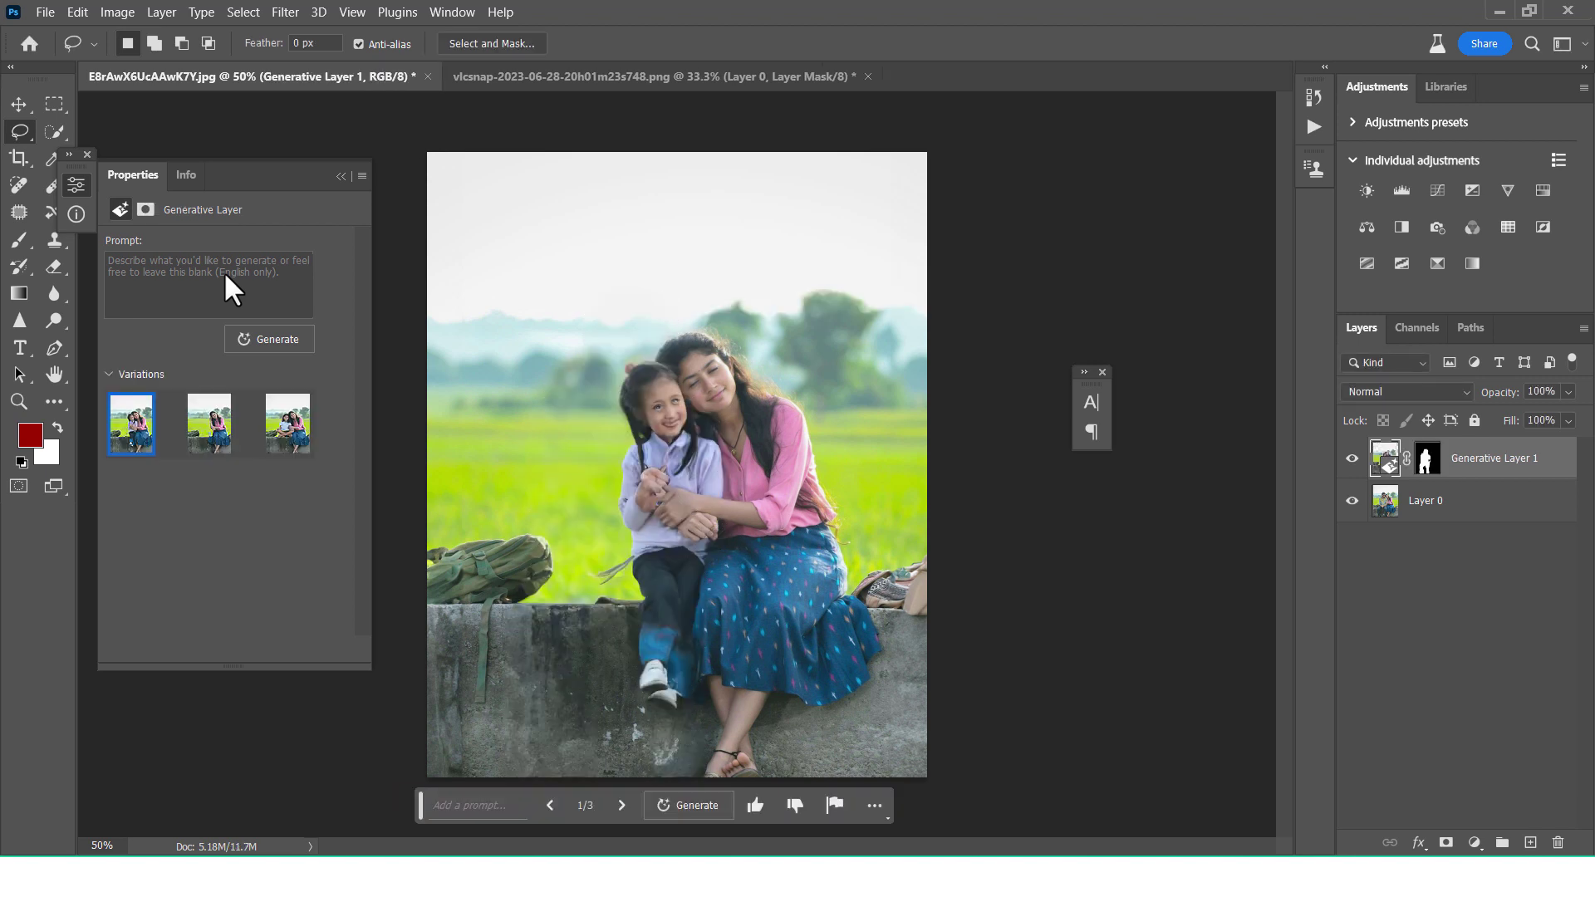
left_click(208, 428)
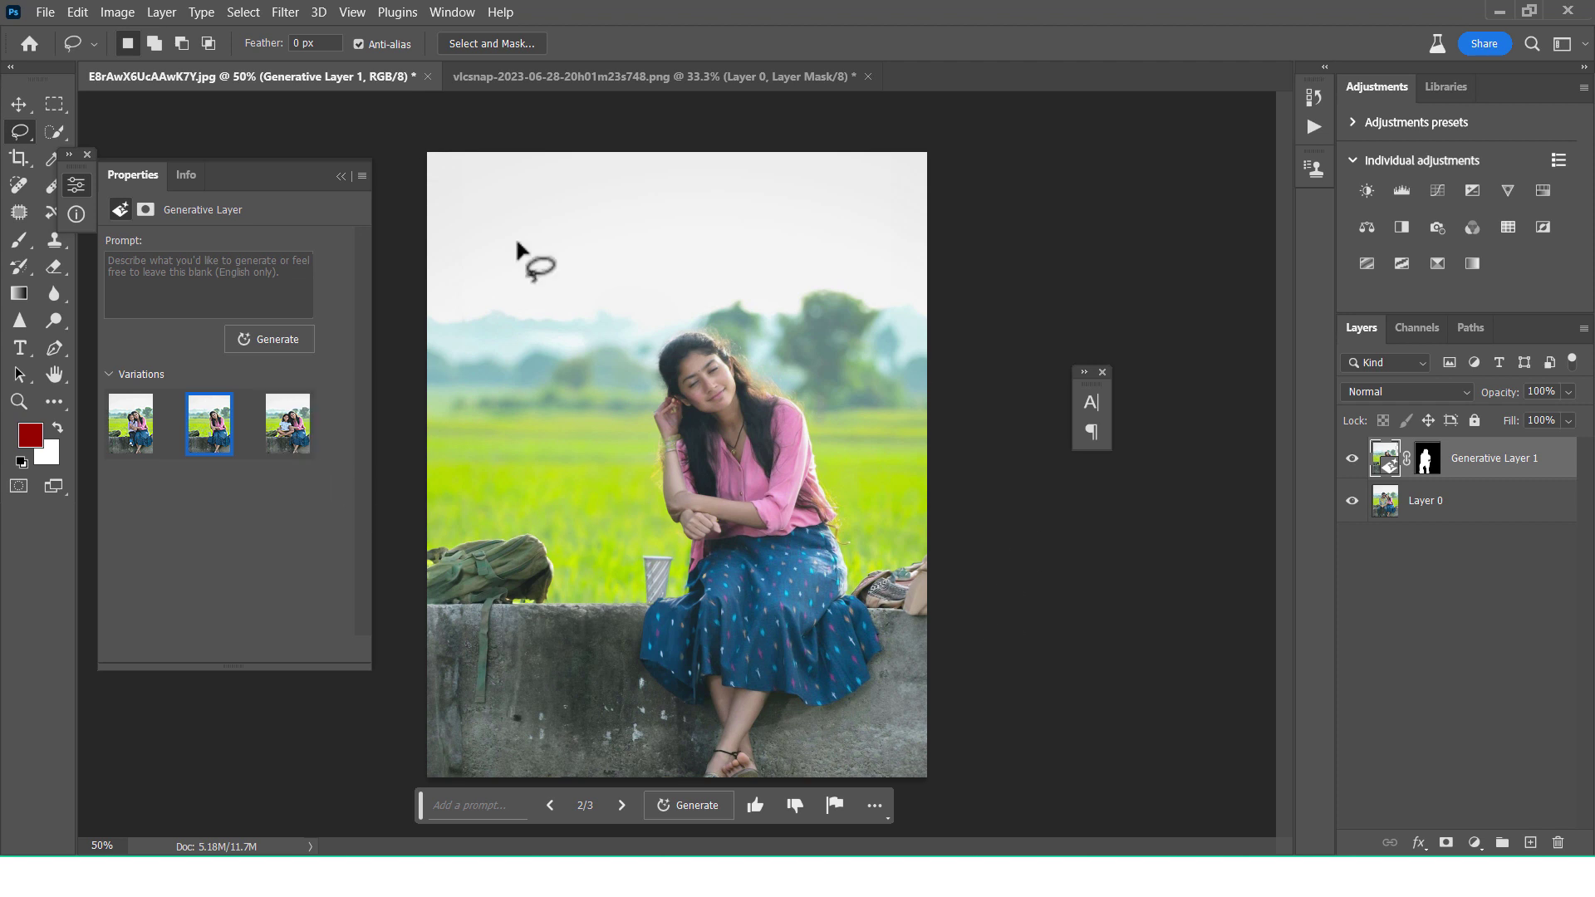
left_click(341, 176)
right_click(1518, 473)
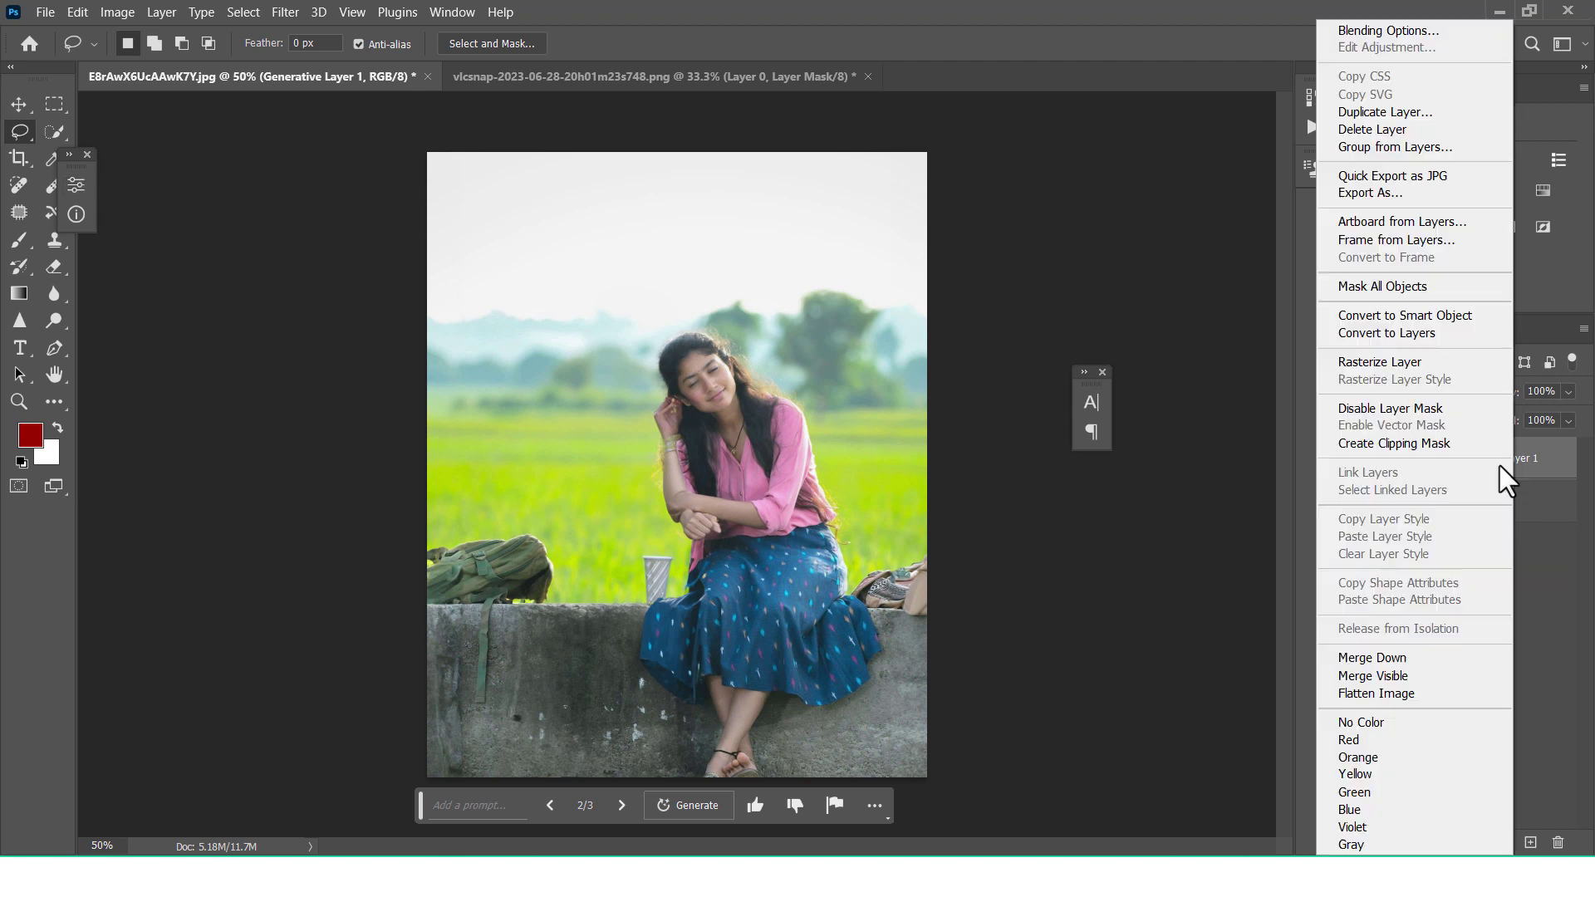
left_click(1369, 656)
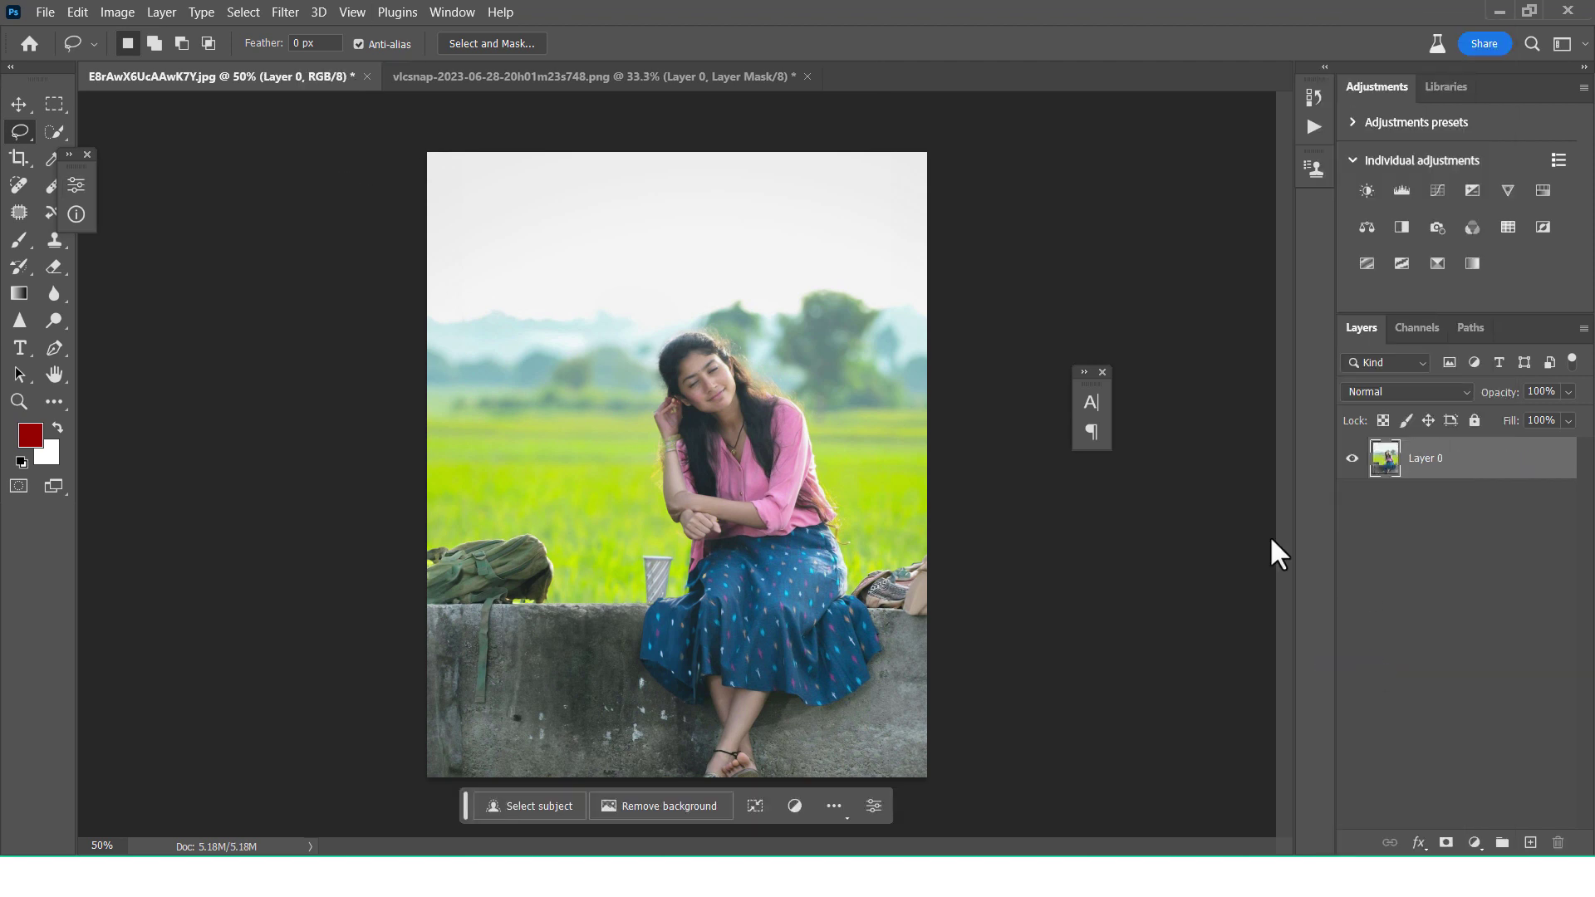
Step: In the vlcsnap photo, apply the layer mask to cut out the man
left_click(582, 73)
left_click(25, 106)
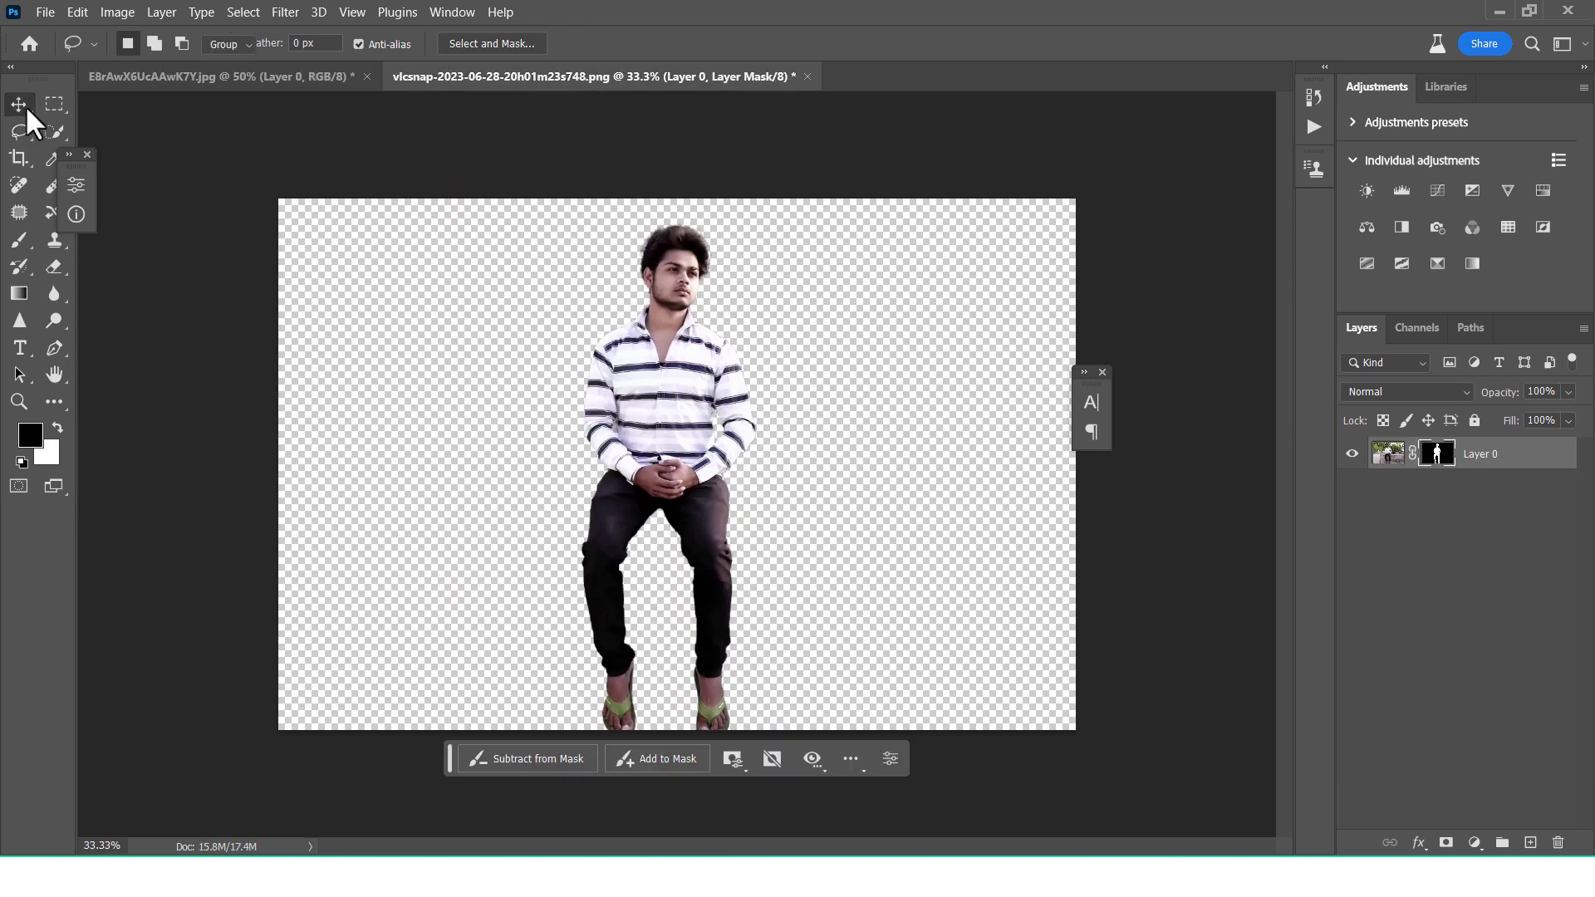
mouse_move(707, 332)
left_mouse_down()
mouse_move(659, 332)
mouse_move(697, 353)
left_mouse_up()
right_click(1435, 462)
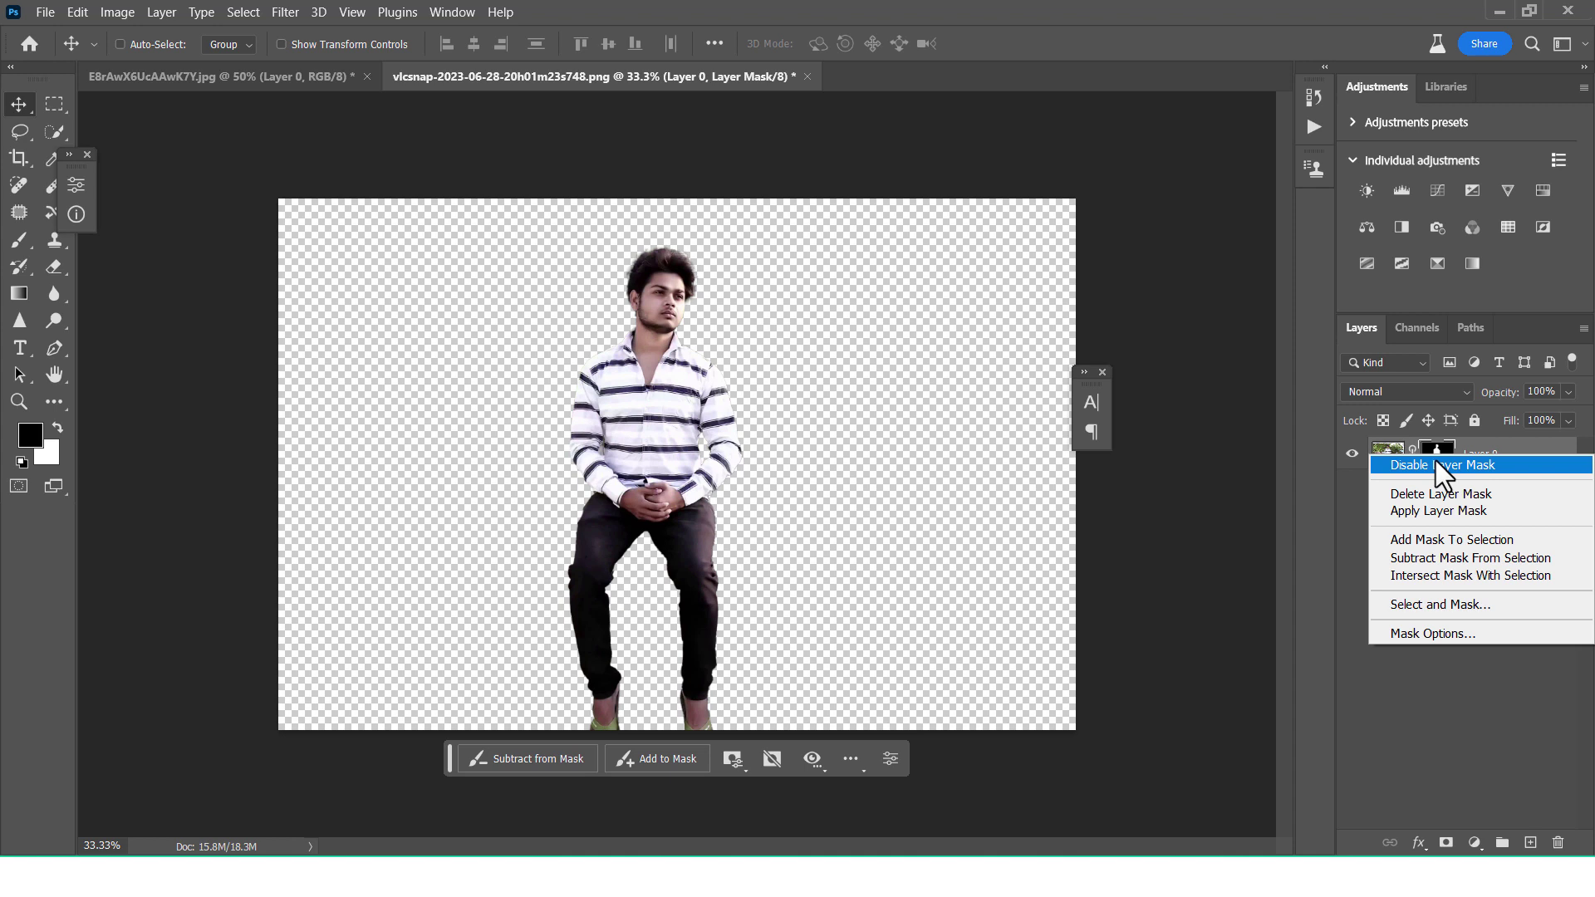
left_click(1436, 460)
right_click(1435, 459)
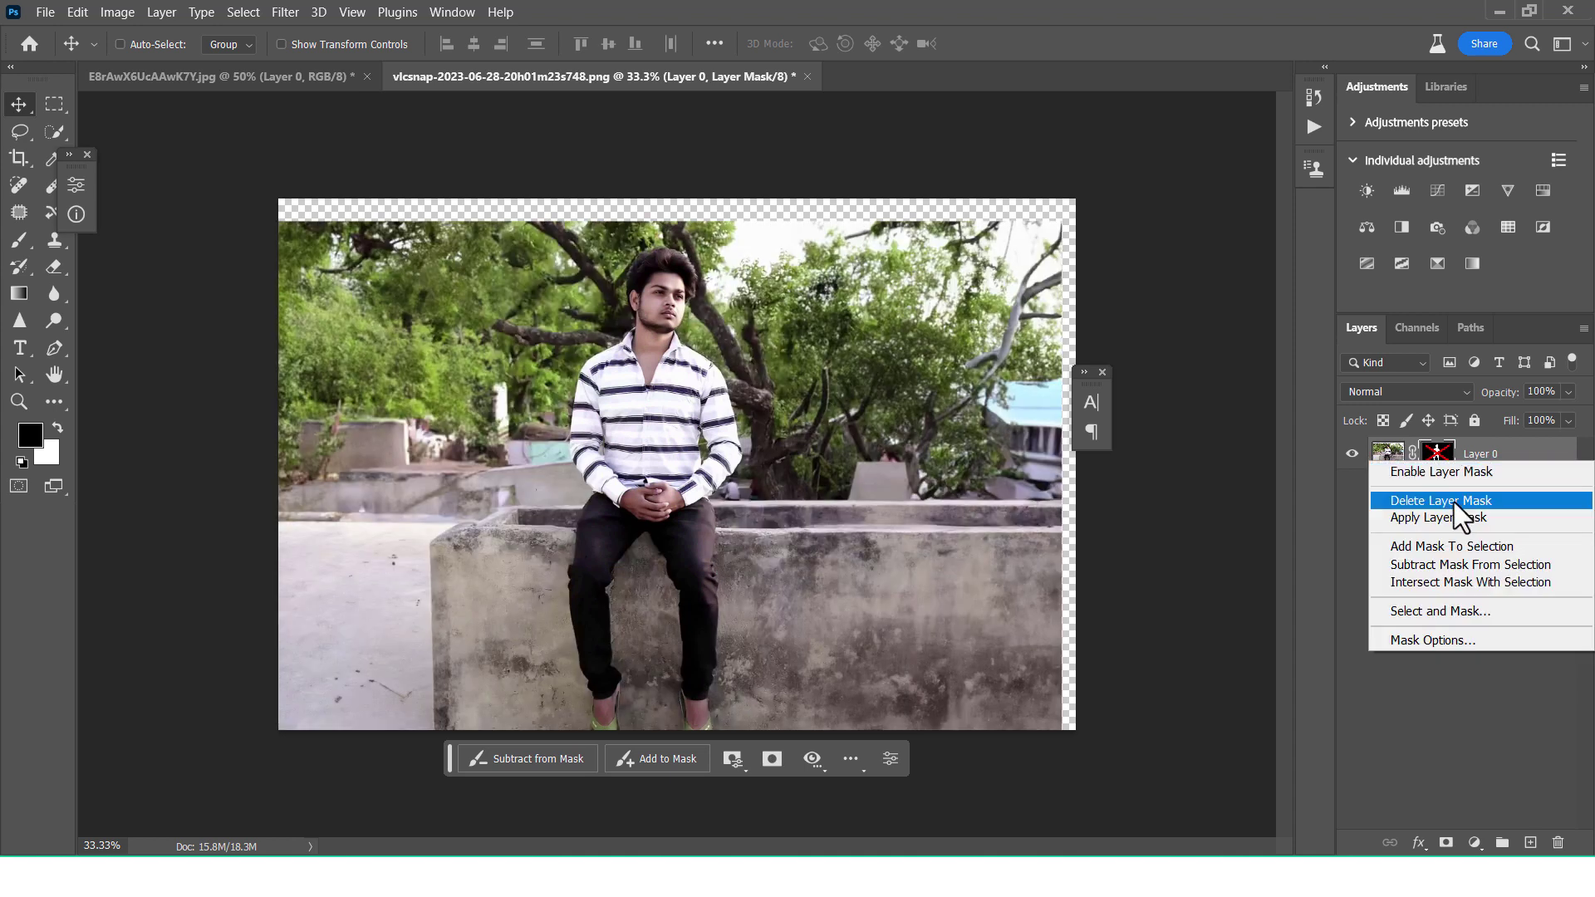
left_click(1457, 515)
Step: Drag the cut-out man into the woman's photo and lower him onto the wall
mouse_move(616, 341)
left_mouse_down()
mouse_move(346, 75)
mouse_move(356, 88)
left_mouse_up()
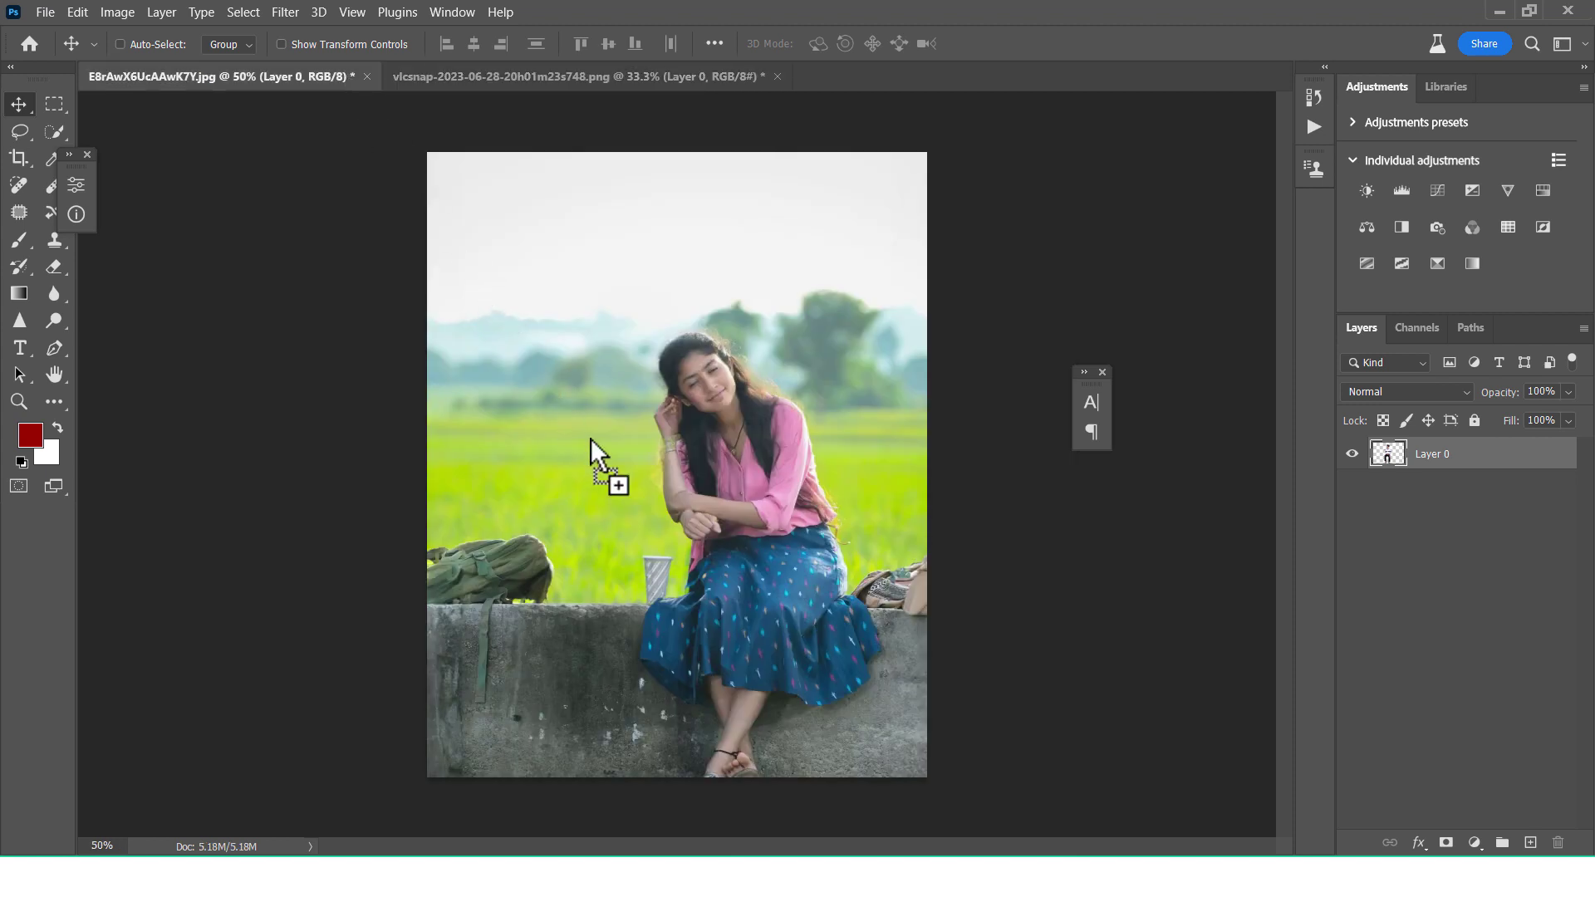
left_click_drag(590, 437, 590, 437)
left_click_drag(619, 378, 619, 525)
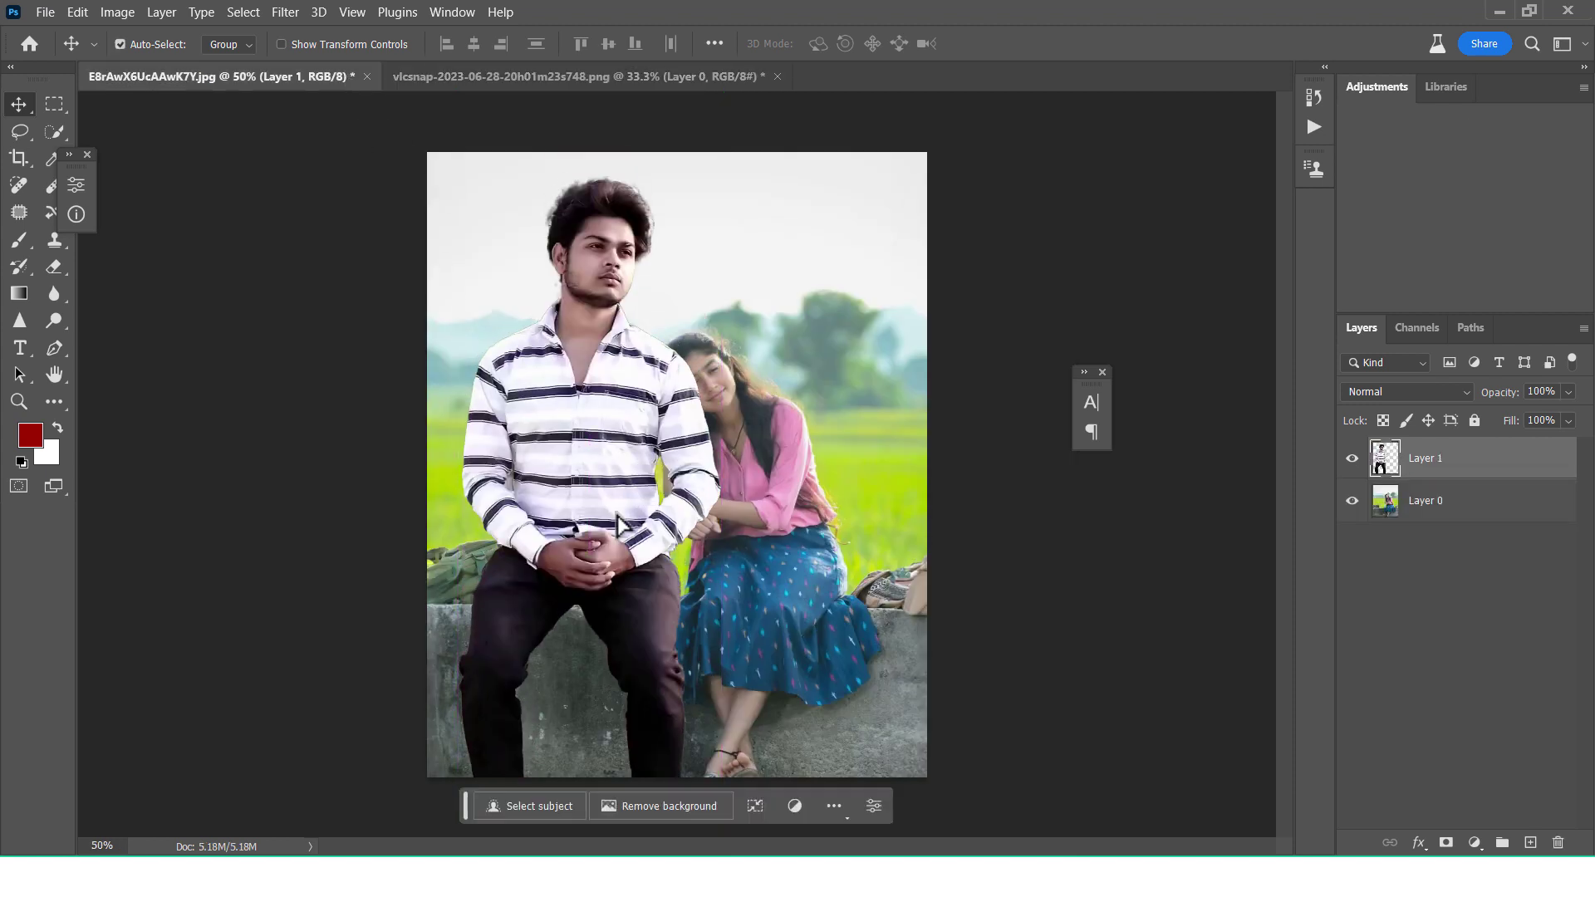
Step: Scale the man down to roughly 66% and place him beside the woman
key("ctrl+t")
left_click_drag(712, 160, 633, 448)
left_click_drag(594, 564, 652, 444)
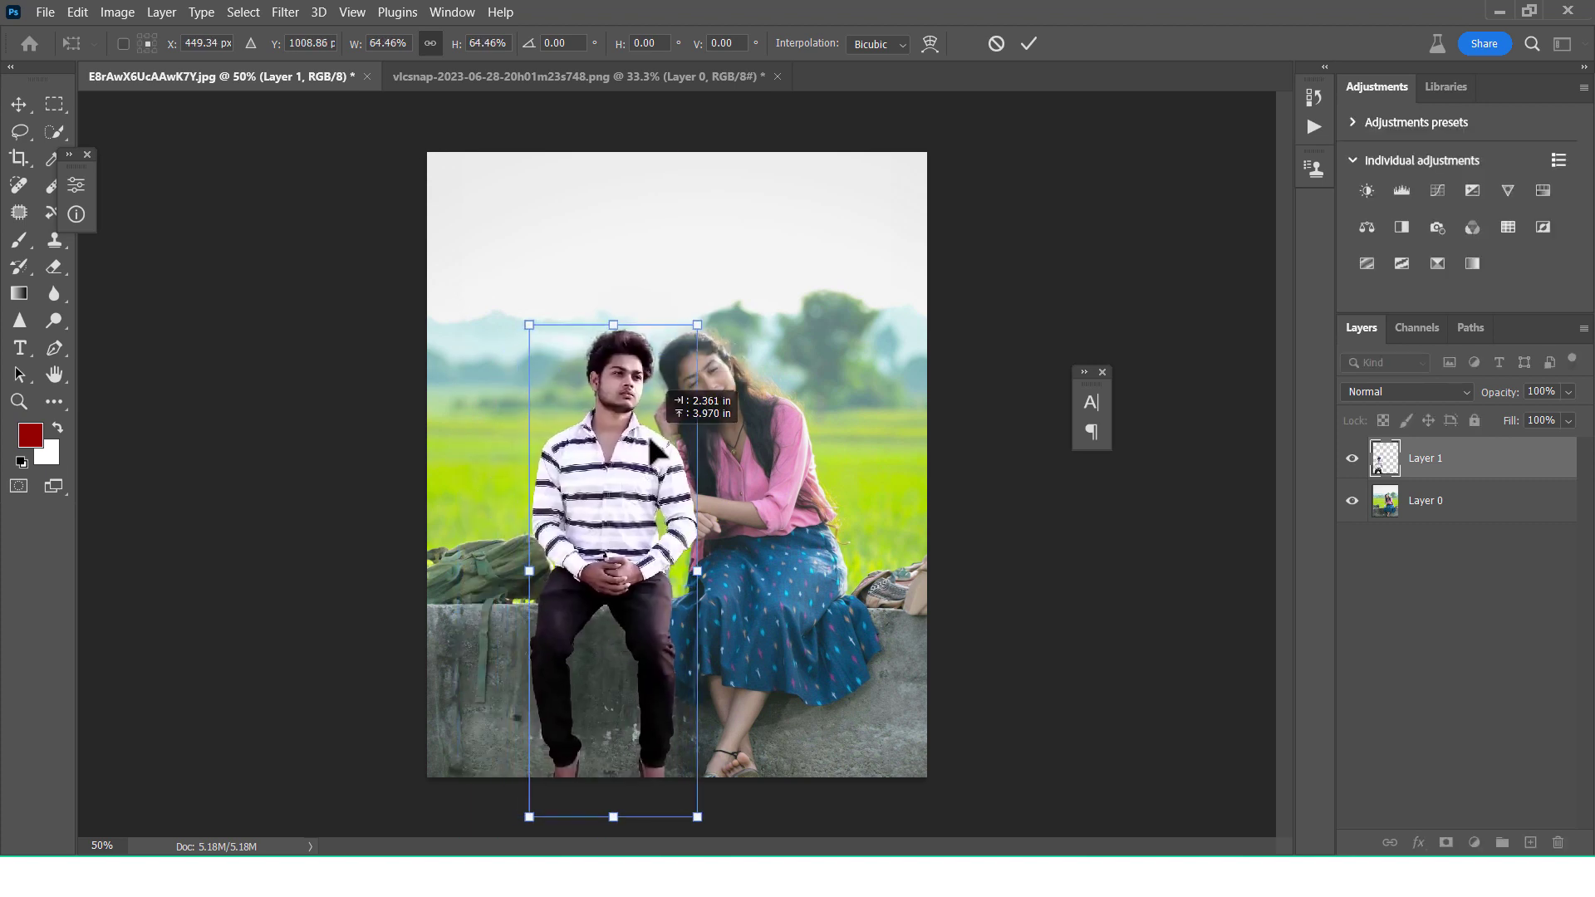
left_click_drag(649, 441, 661, 438)
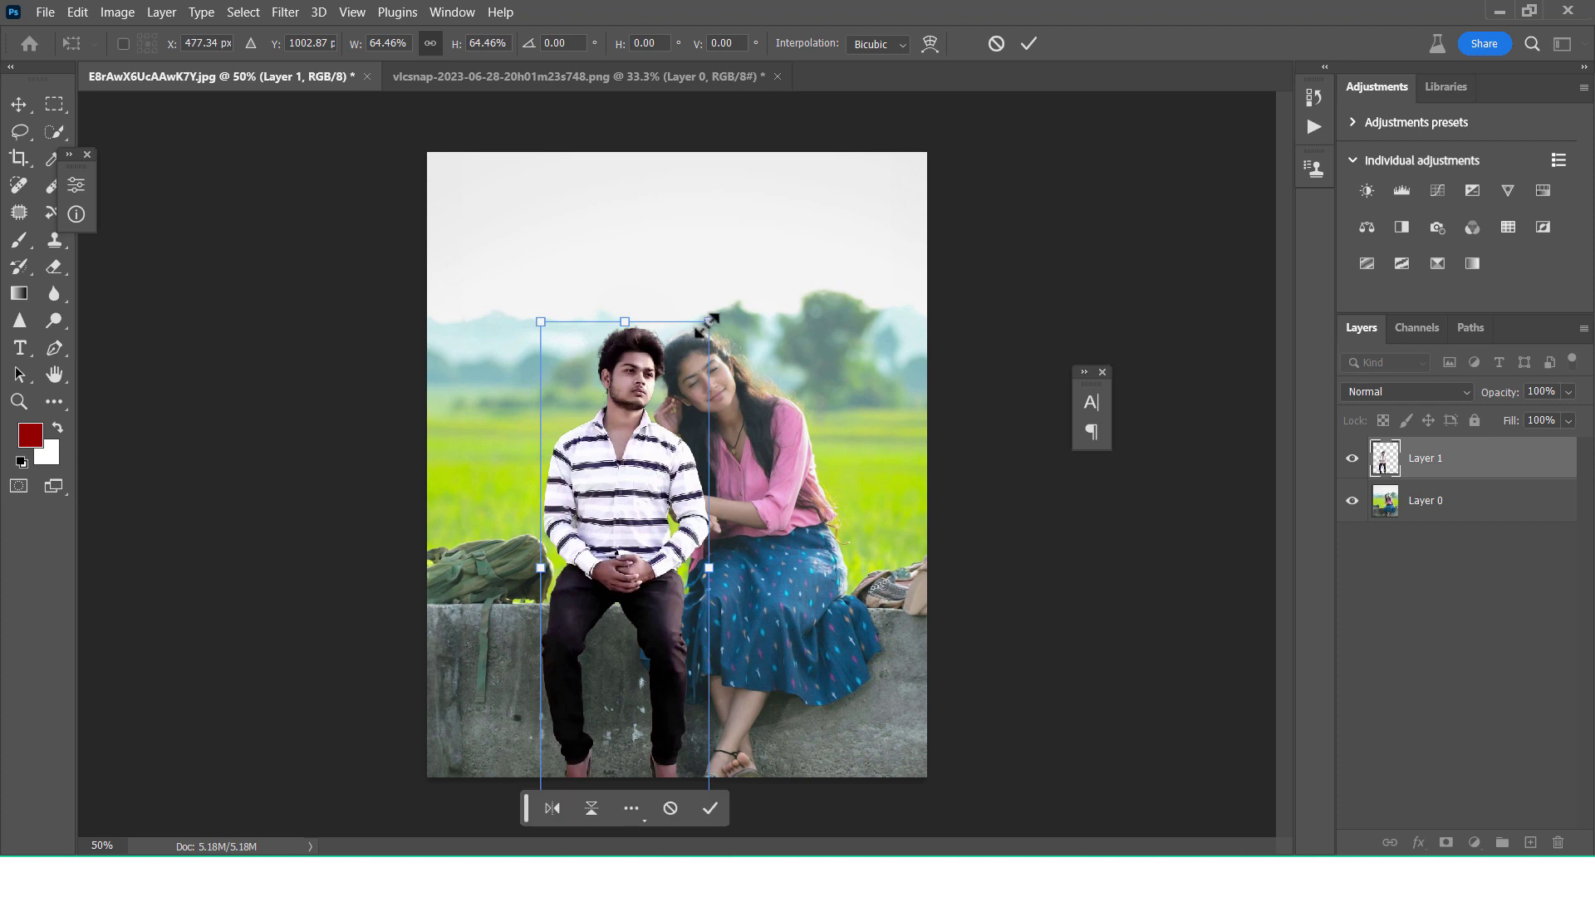
mouse_move(711, 319)
left_mouse_down()
mouse_move(715, 307)
mouse_move(621, 322)
mouse_move(729, 298)
left_mouse_up()
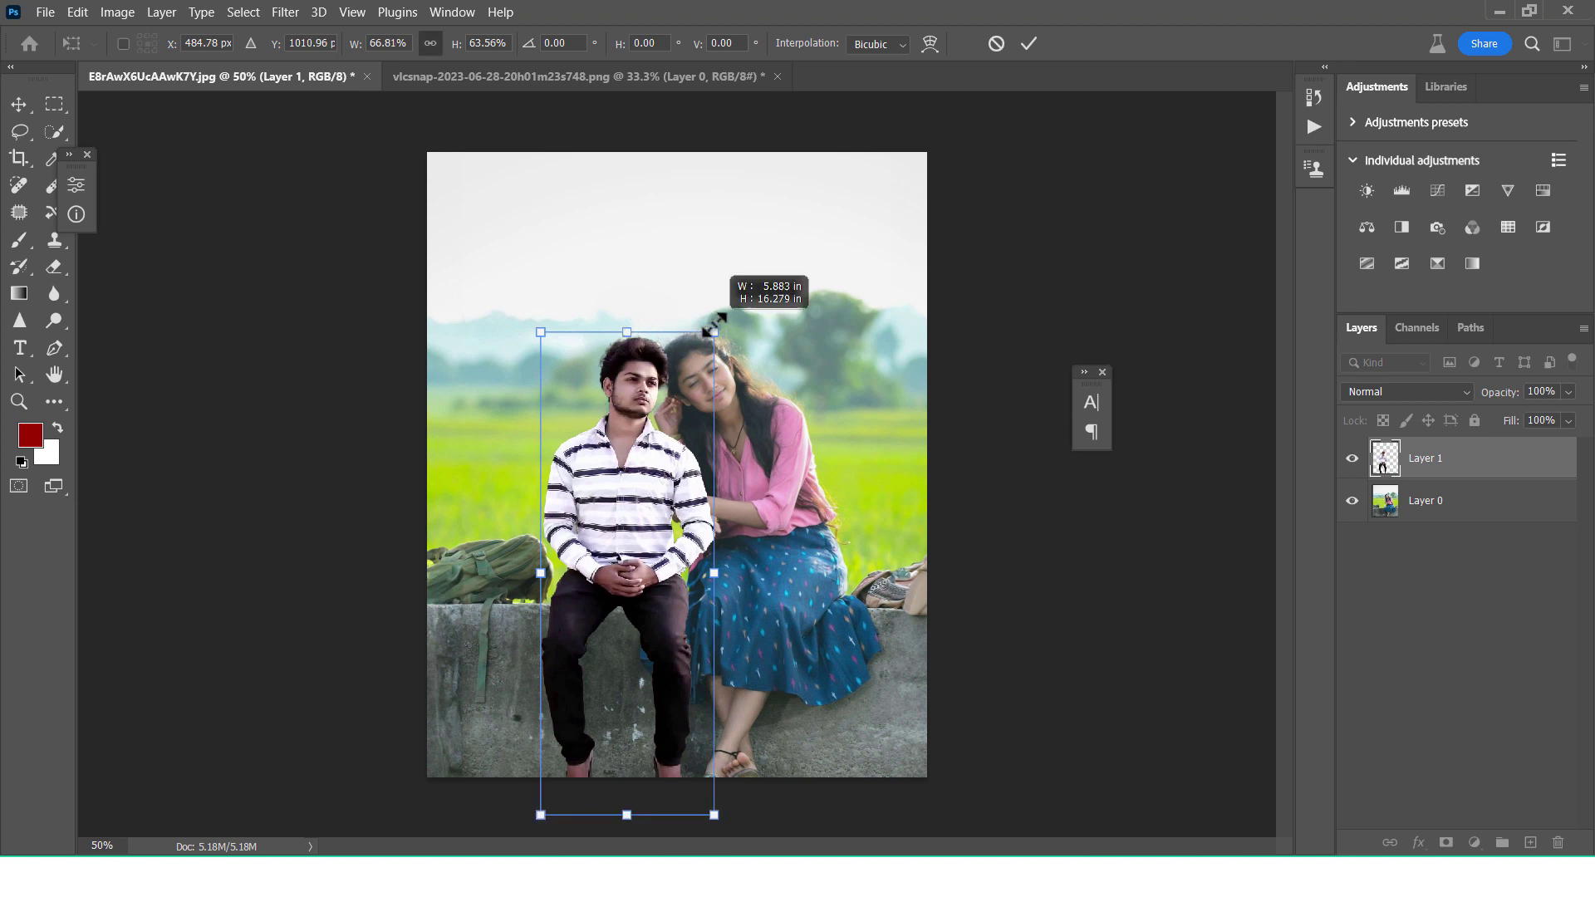
left_click_drag(679, 404, 671, 397)
key("ctrl+minus")
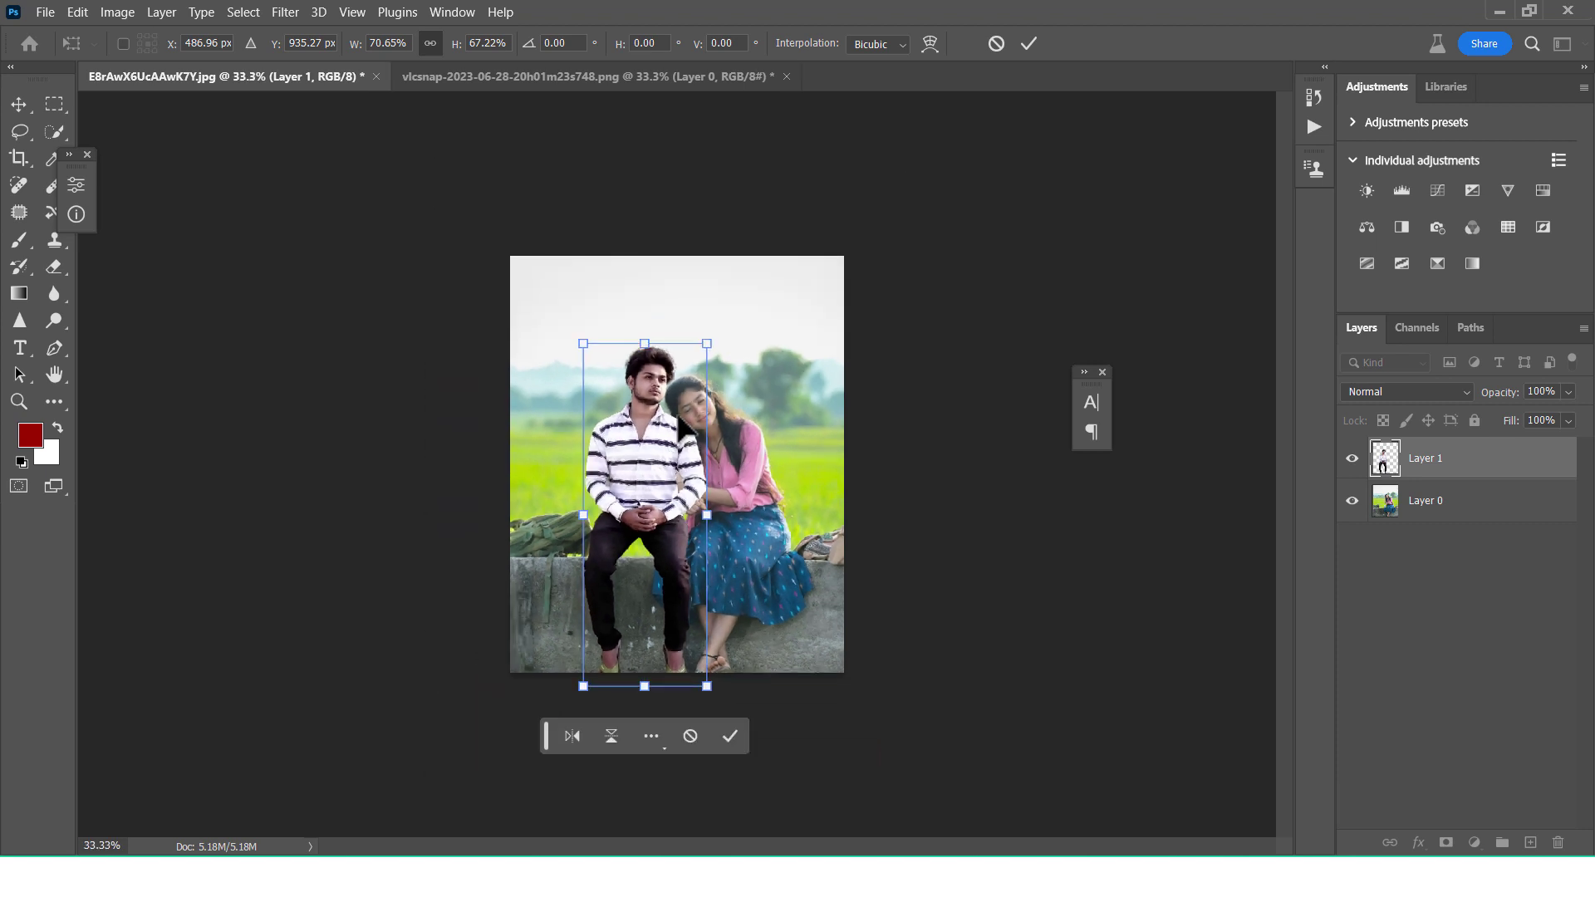
left_click_drag(647, 686, 647, 715)
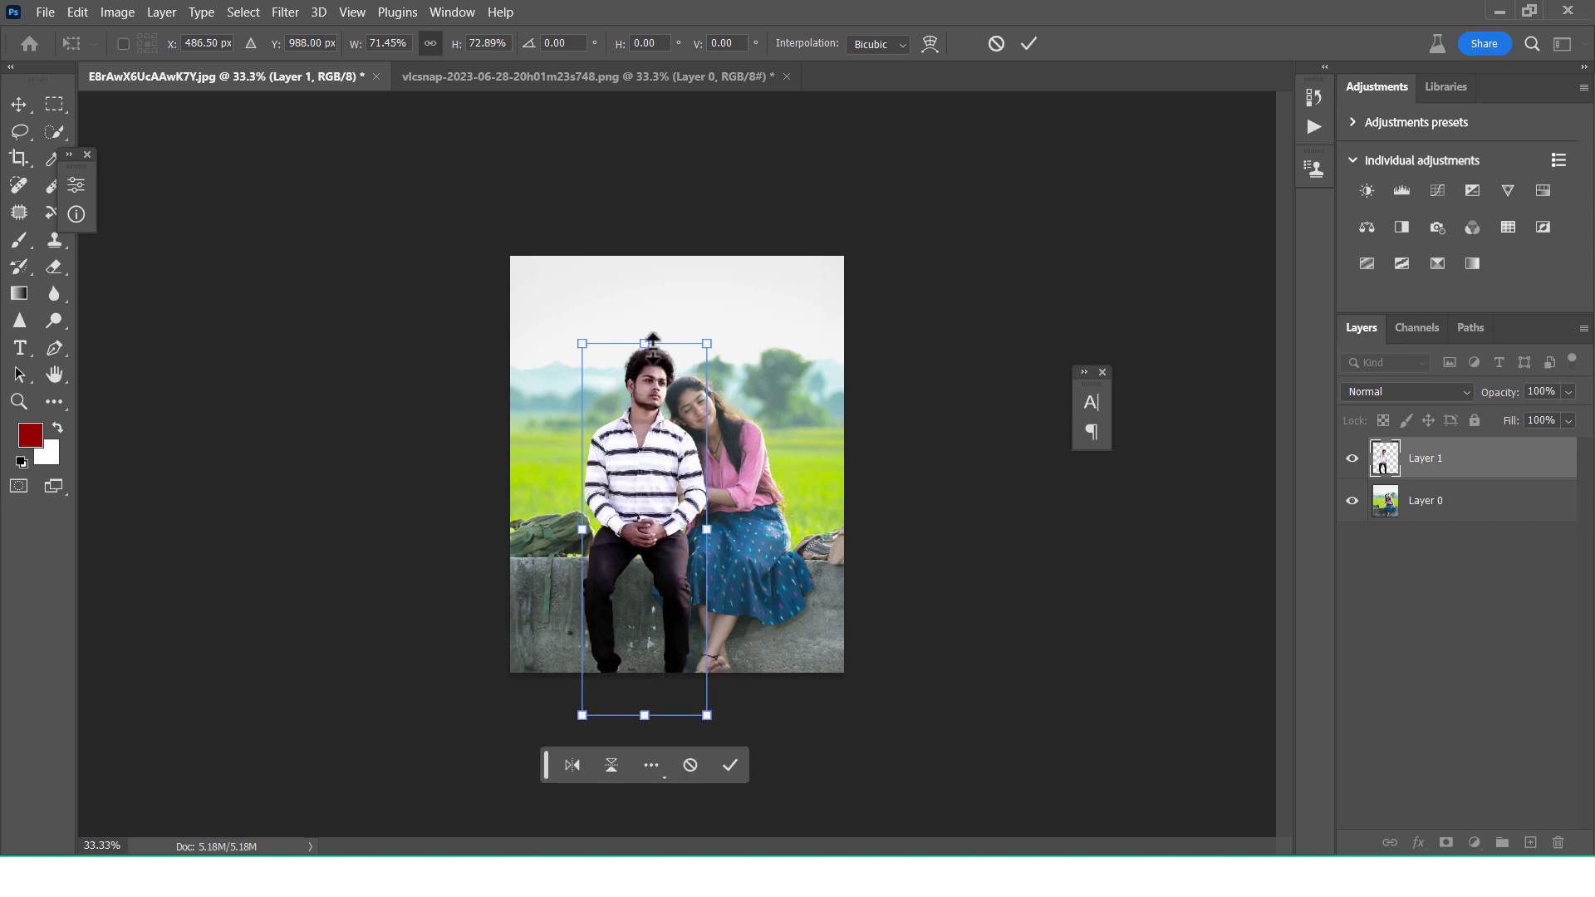
left_click_drag(652, 341, 652, 348)
left_click_drag(645, 441, 647, 448)
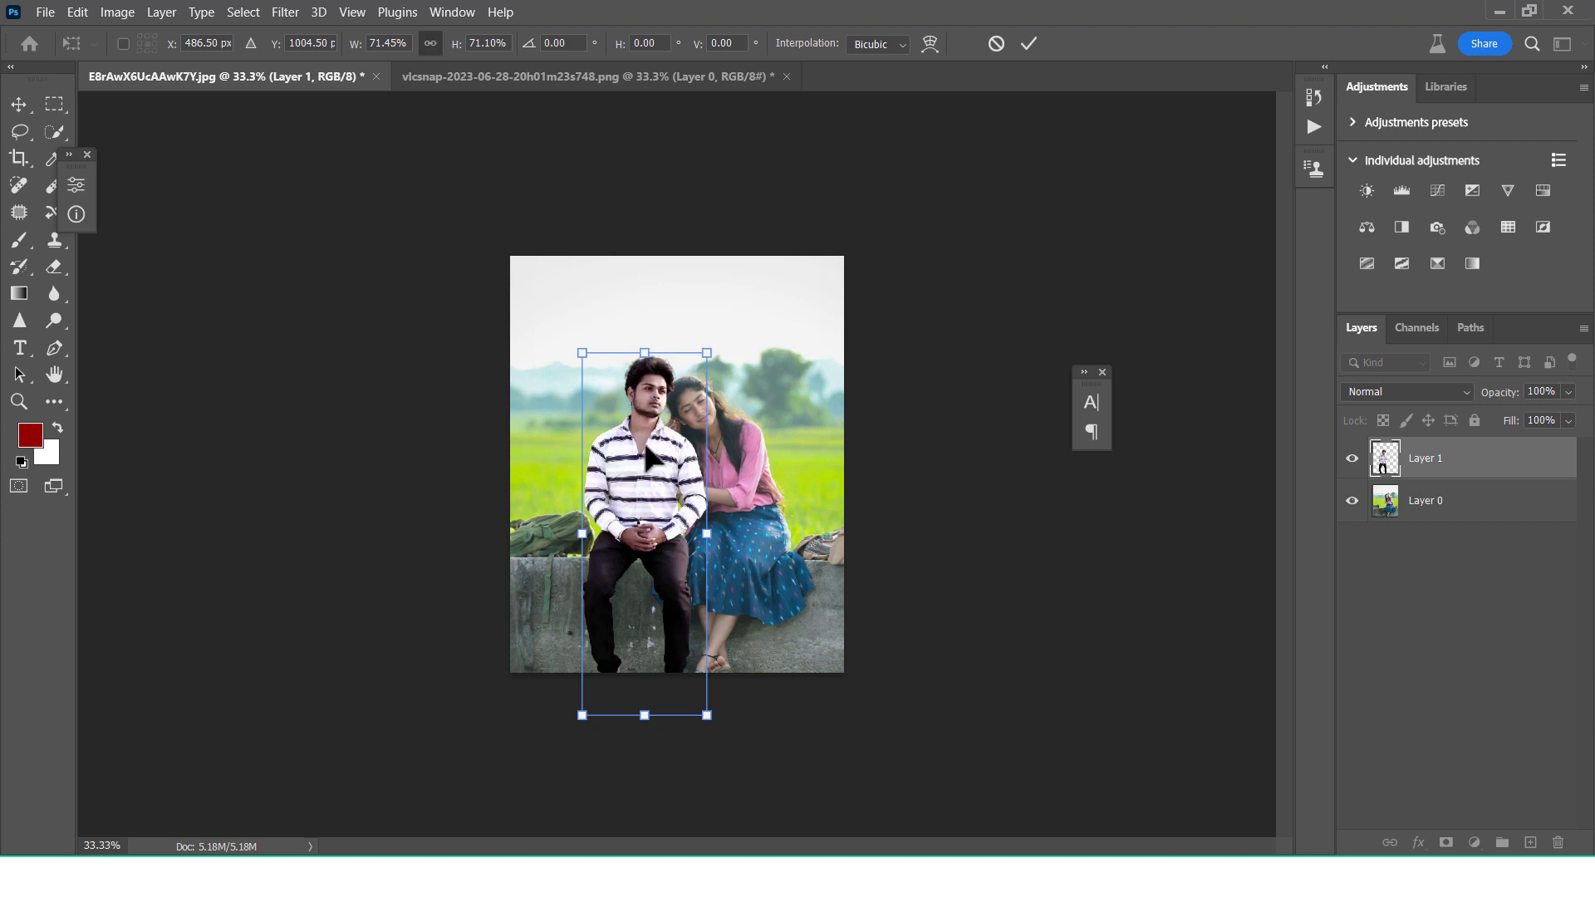
left_click_drag(645, 448, 638, 440)
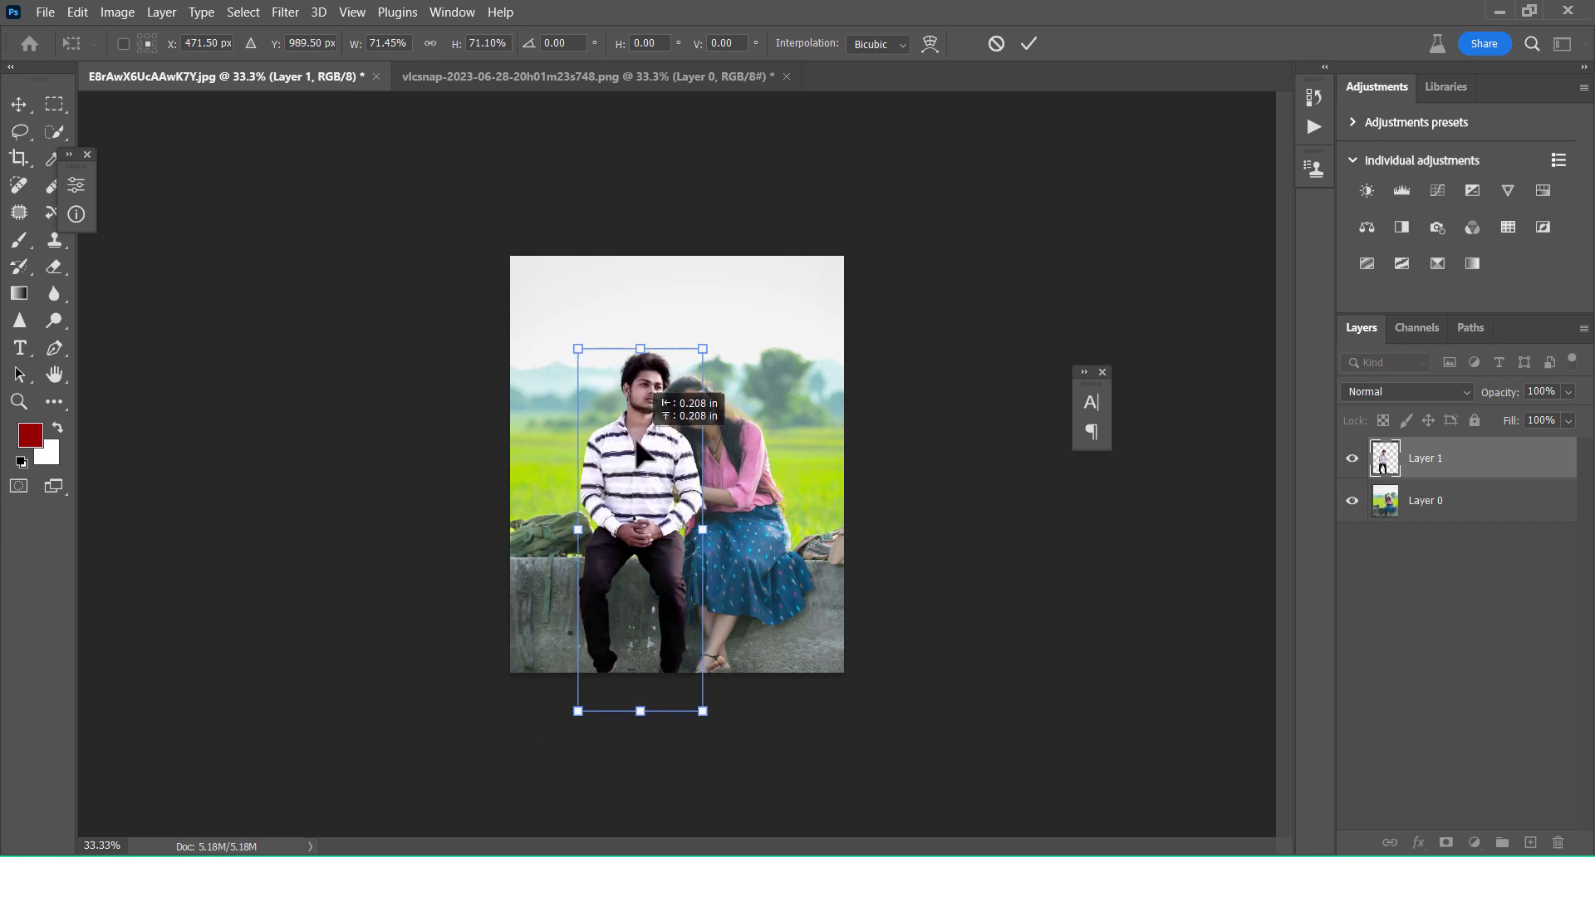
left_click(1030, 44)
Step: Shift the background photo Layer 0 upward so it fills the canvas
left_click(1426, 501)
left_click_drag(770, 563, 759, 542)
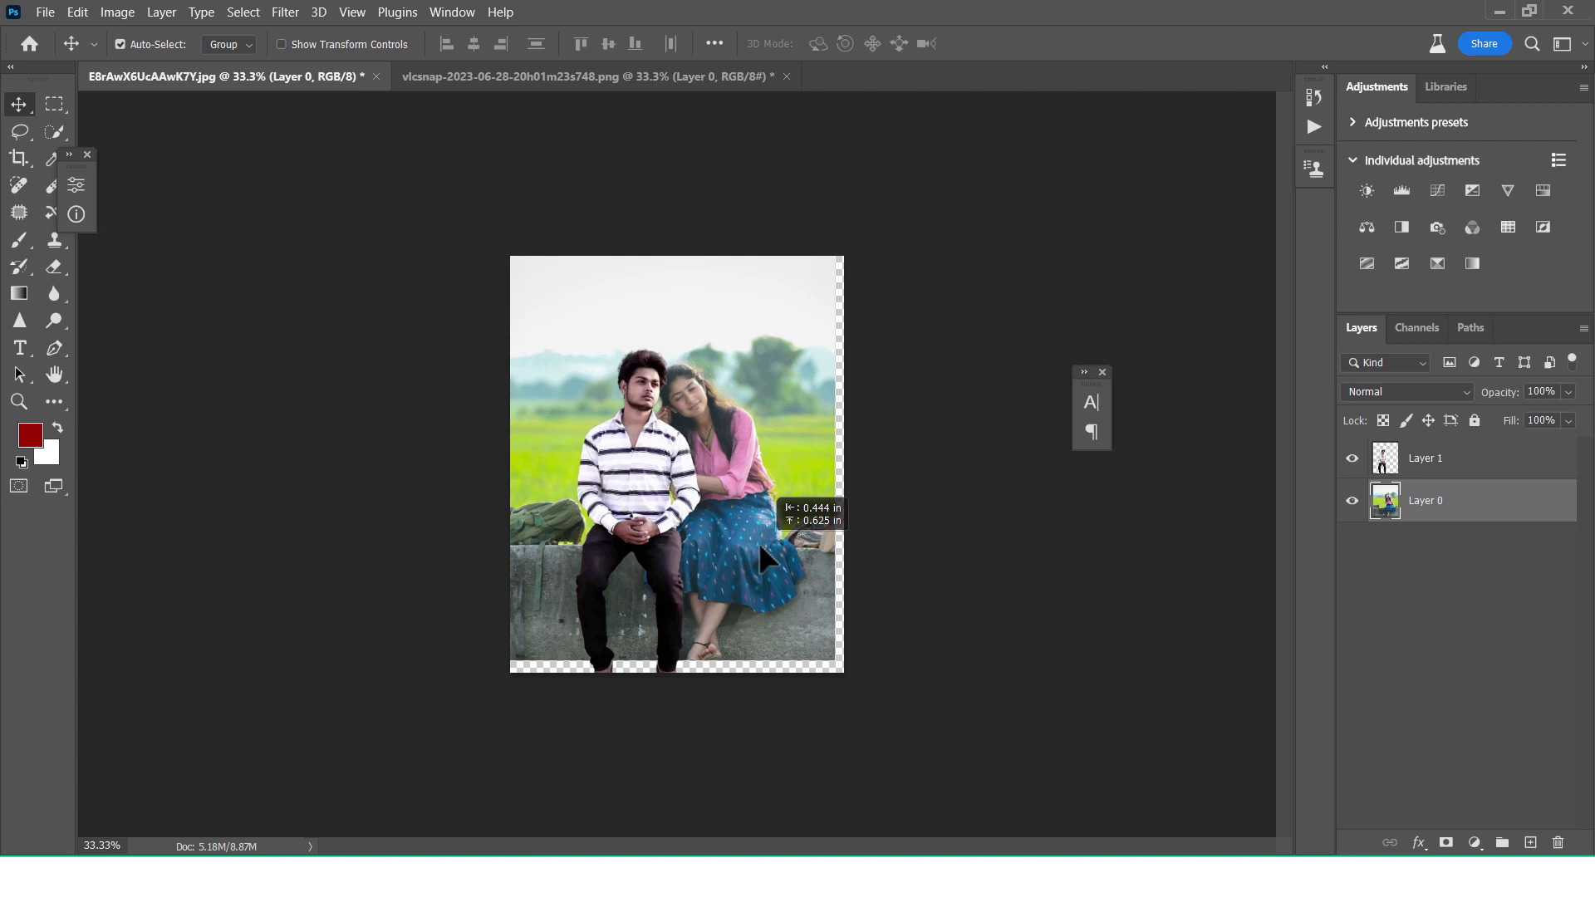
key("ctrl+plus")
key("ctrl+plus")
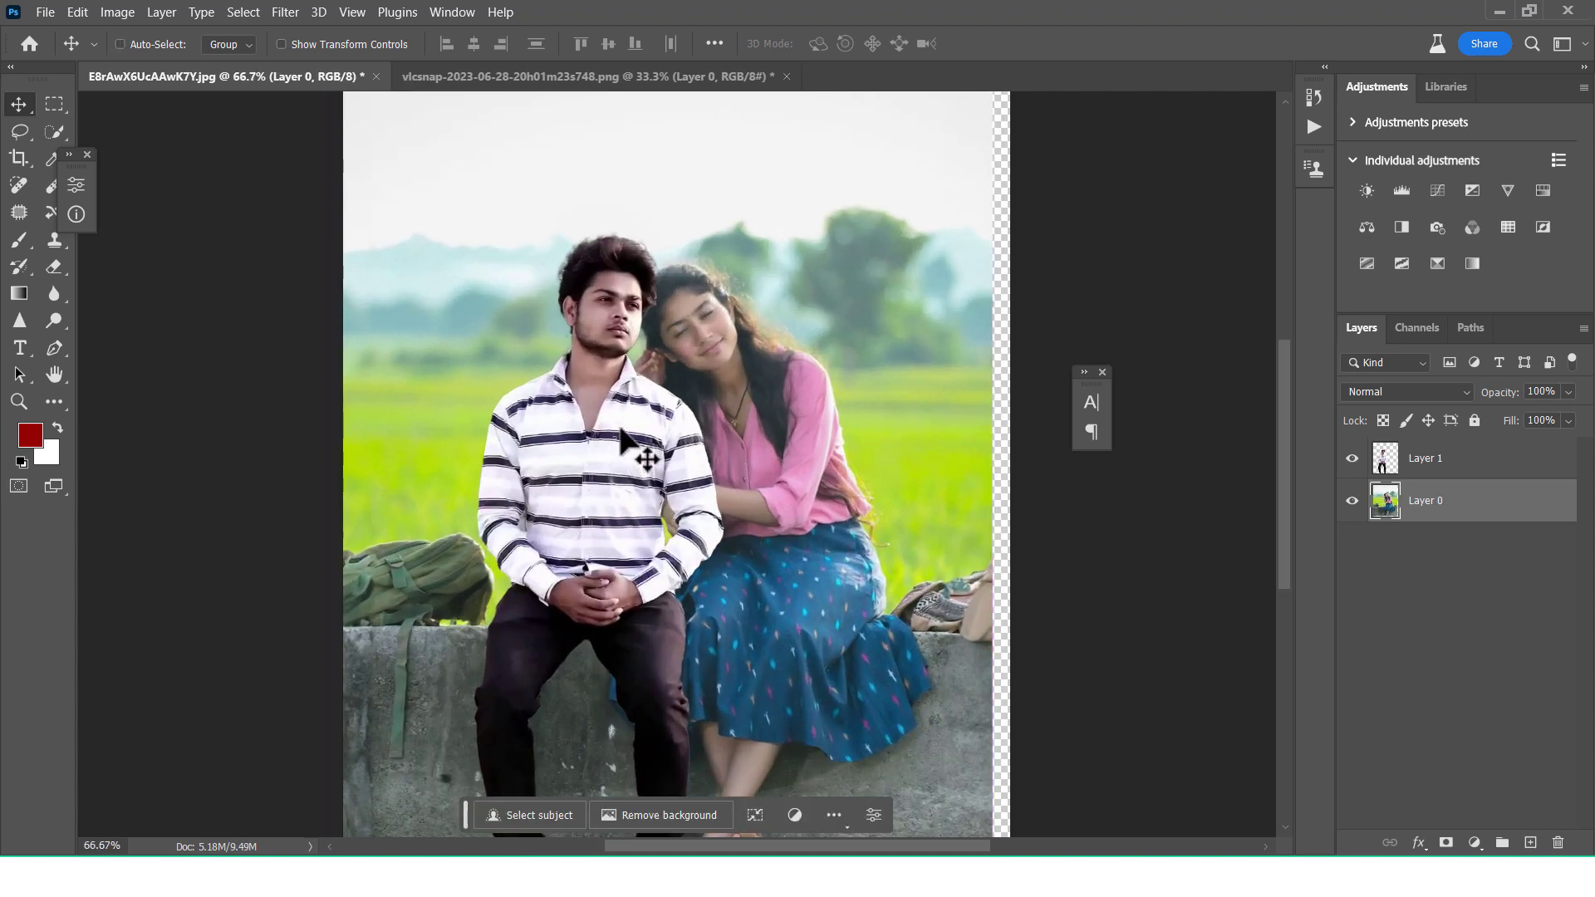
mouse_move(622, 437)
left_mouse_down()
mouse_move(645, 453)
mouse_move(629, 405)
mouse_move(642, 384)
left_mouse_up()
Step: Fine-tune the man's size and position against the woman, committing at 105.72% scale
left_click(1511, 462)
key("ctrl+t")
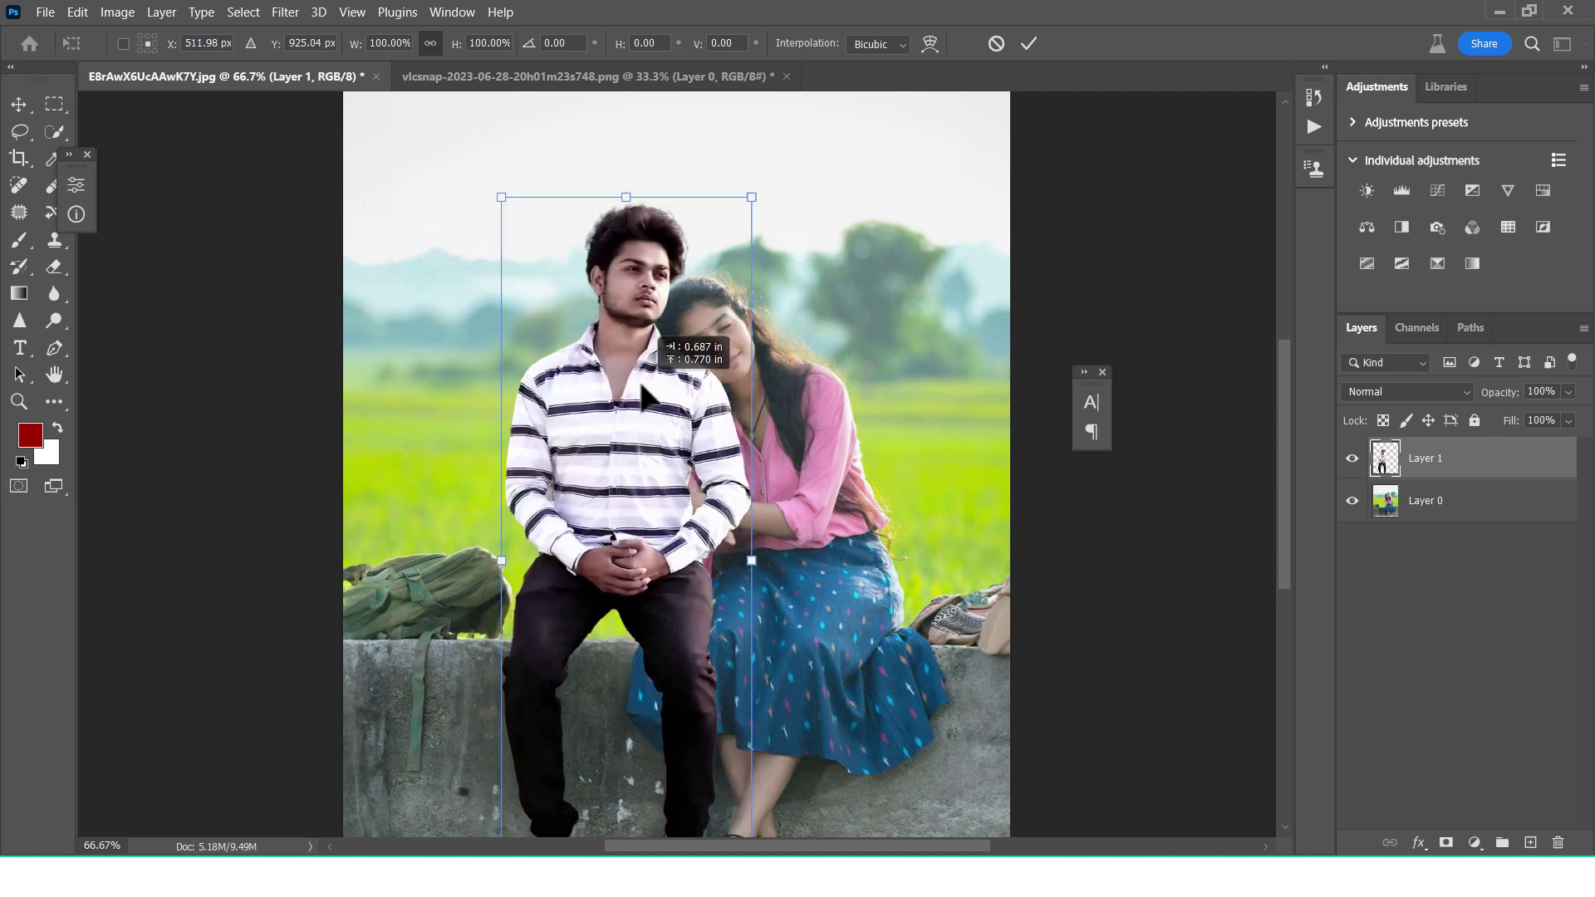
scroll(598, 448, "down", 2)
scroll(564, 482, "down", 1)
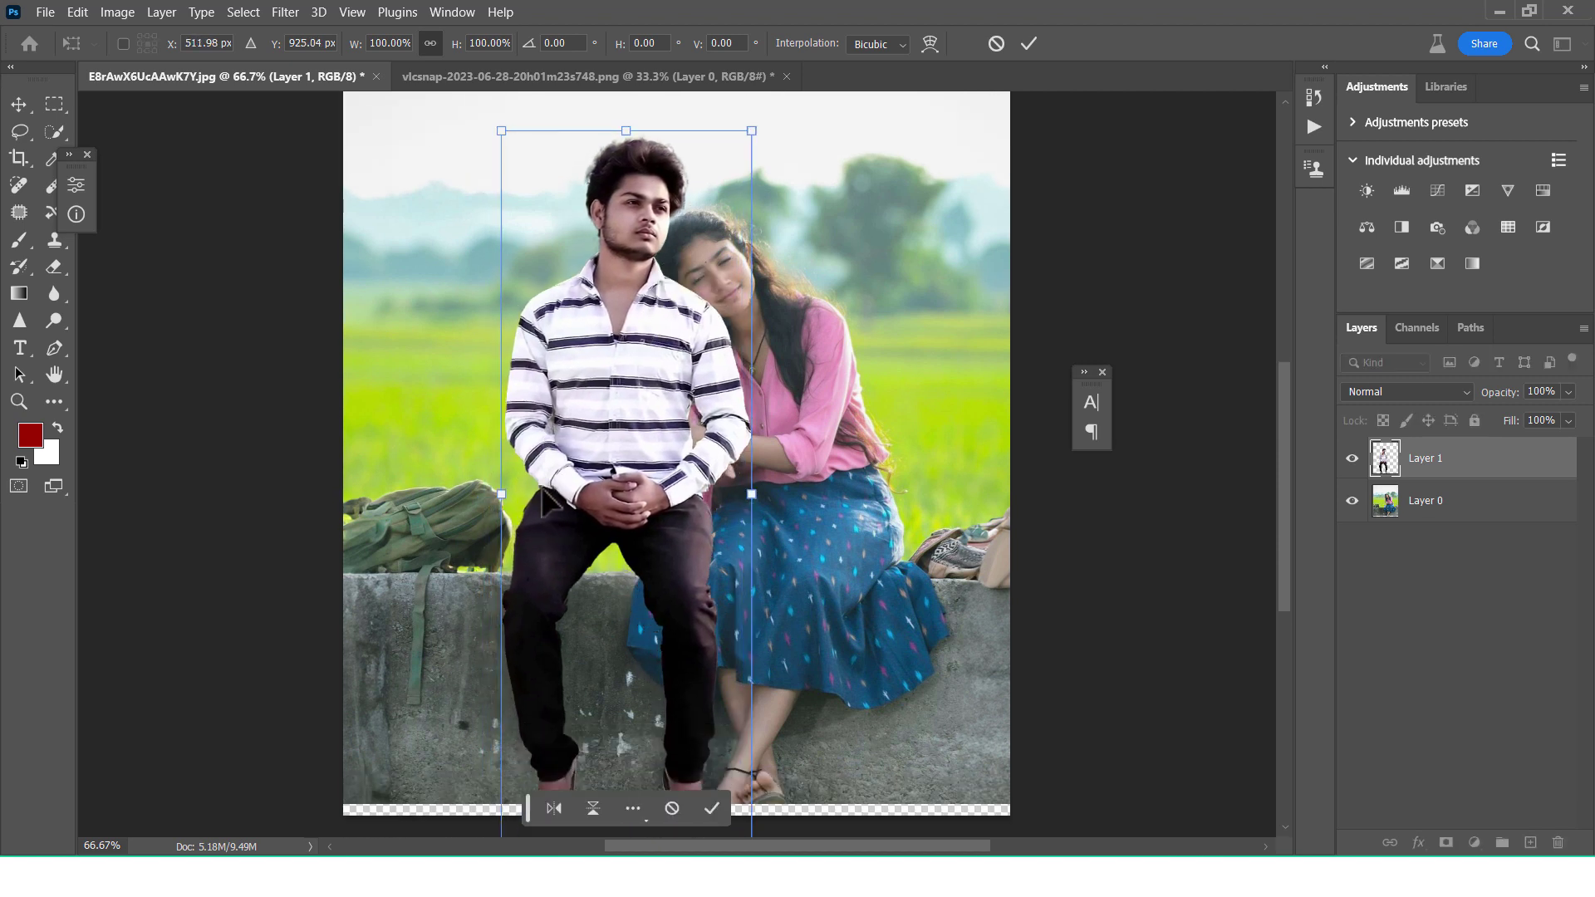
key("ctrl+minus")
key("ctrl+minus")
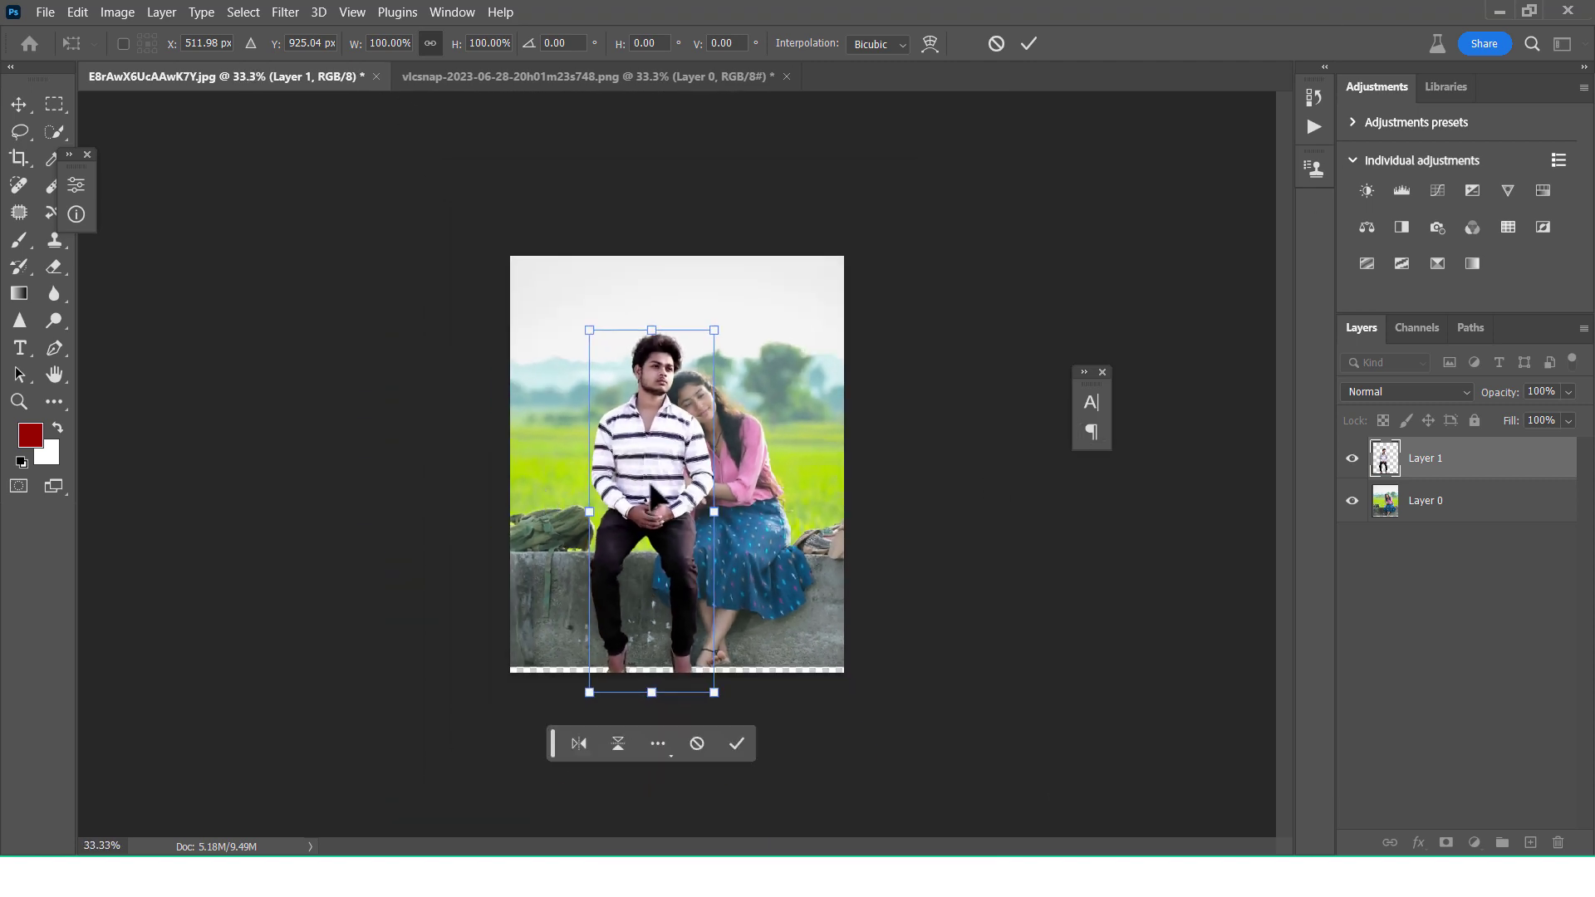
mouse_move(650, 485)
left_mouse_down()
mouse_move(633, 485)
mouse_move(654, 489)
left_mouse_up()
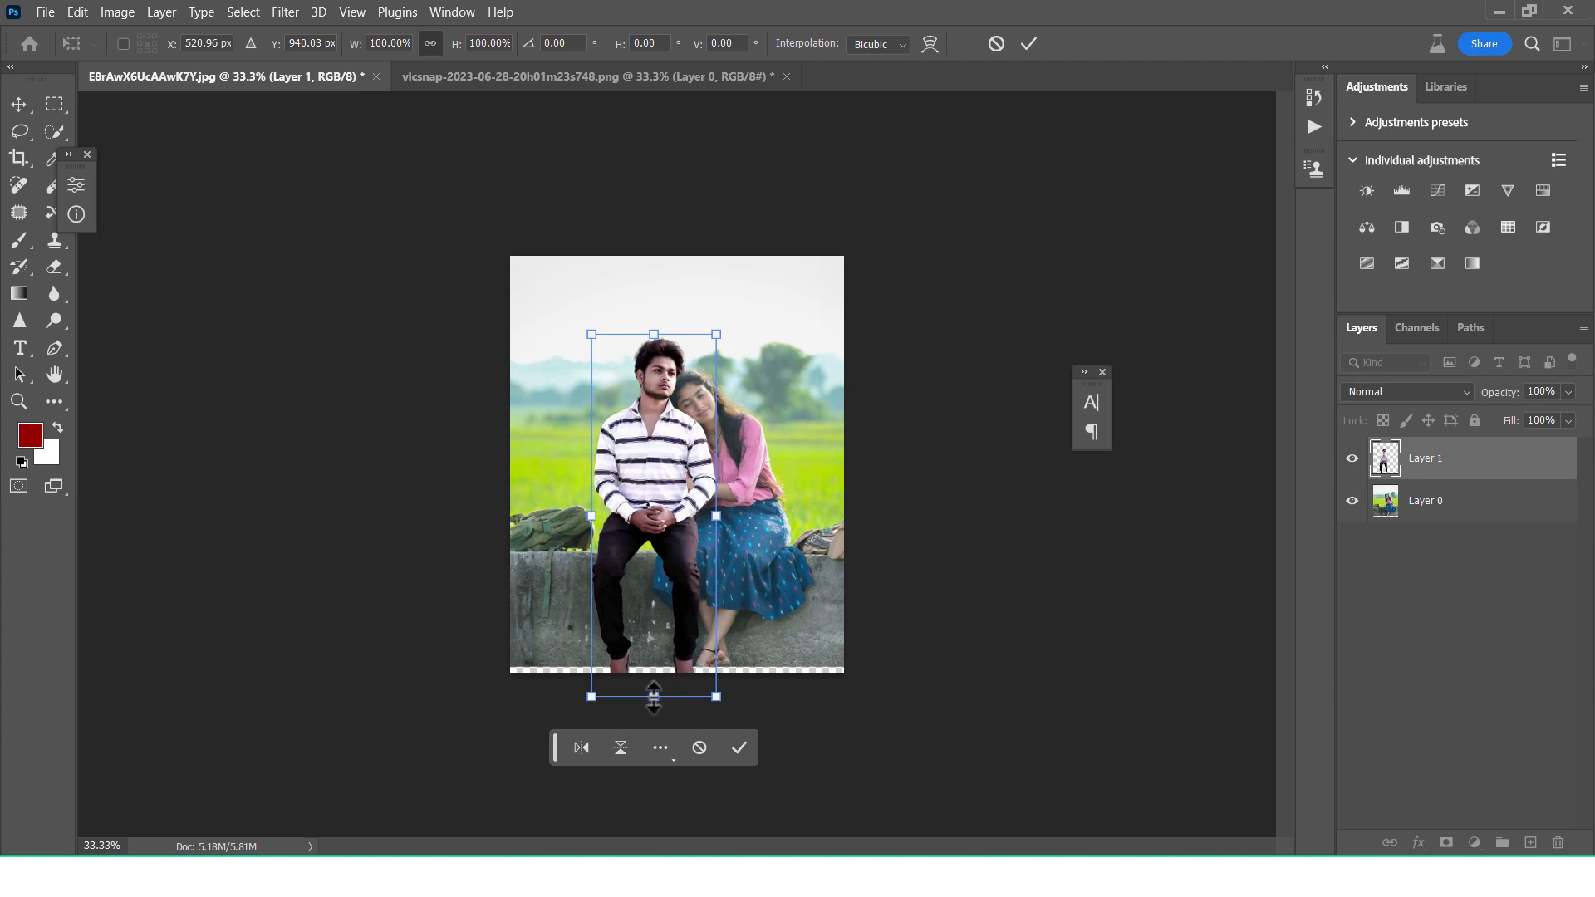
left_click_drag(655, 698, 660, 720)
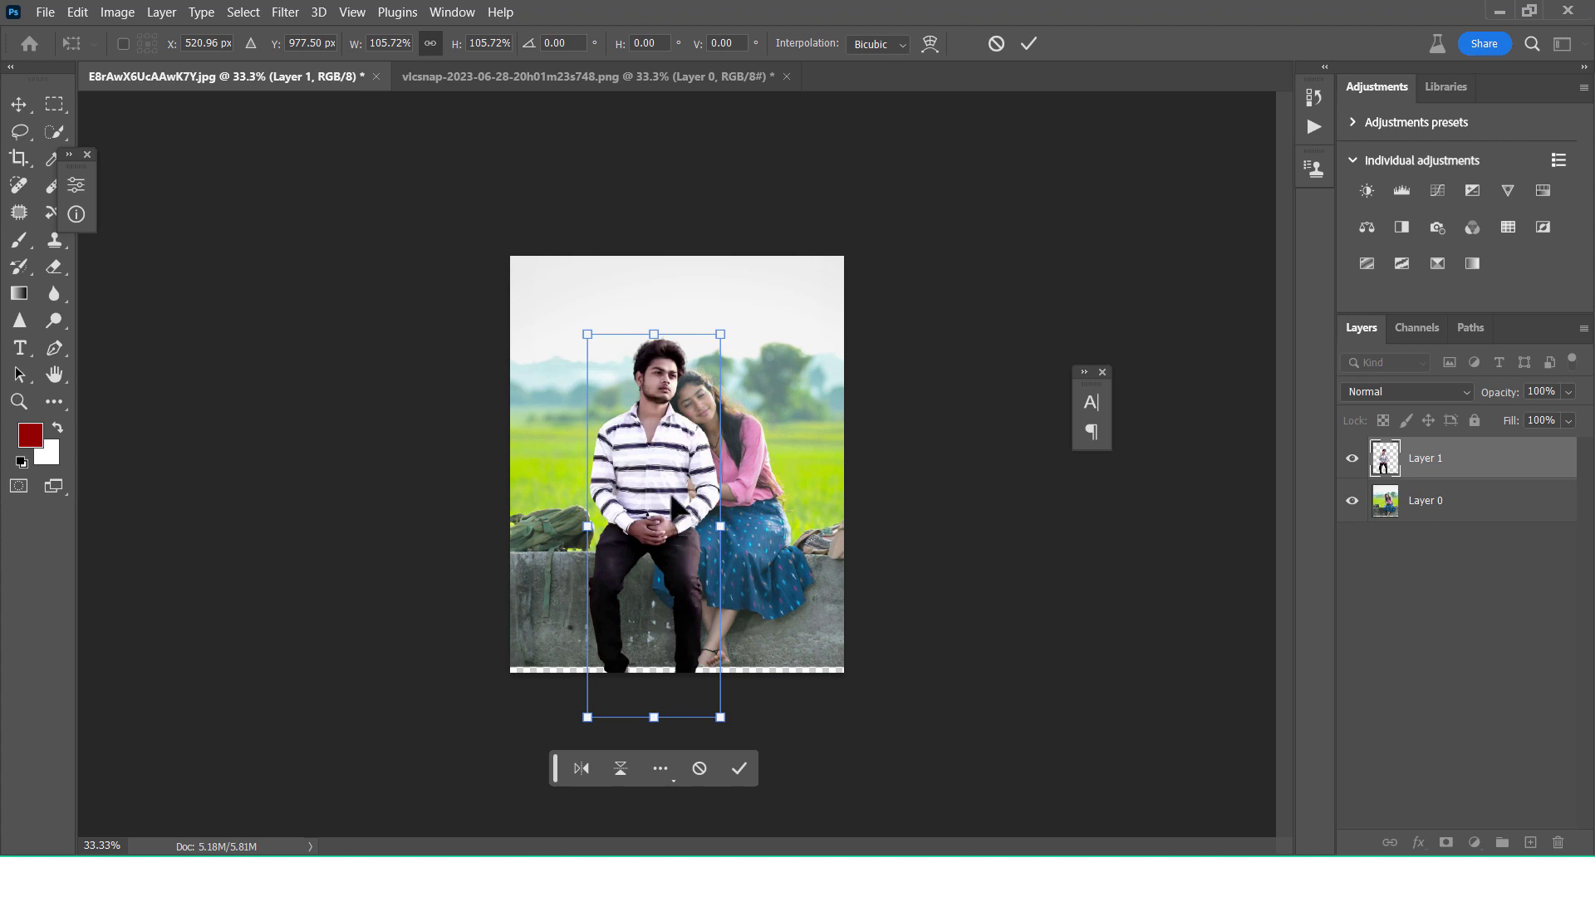
left_click_drag(671, 498, 671, 497)
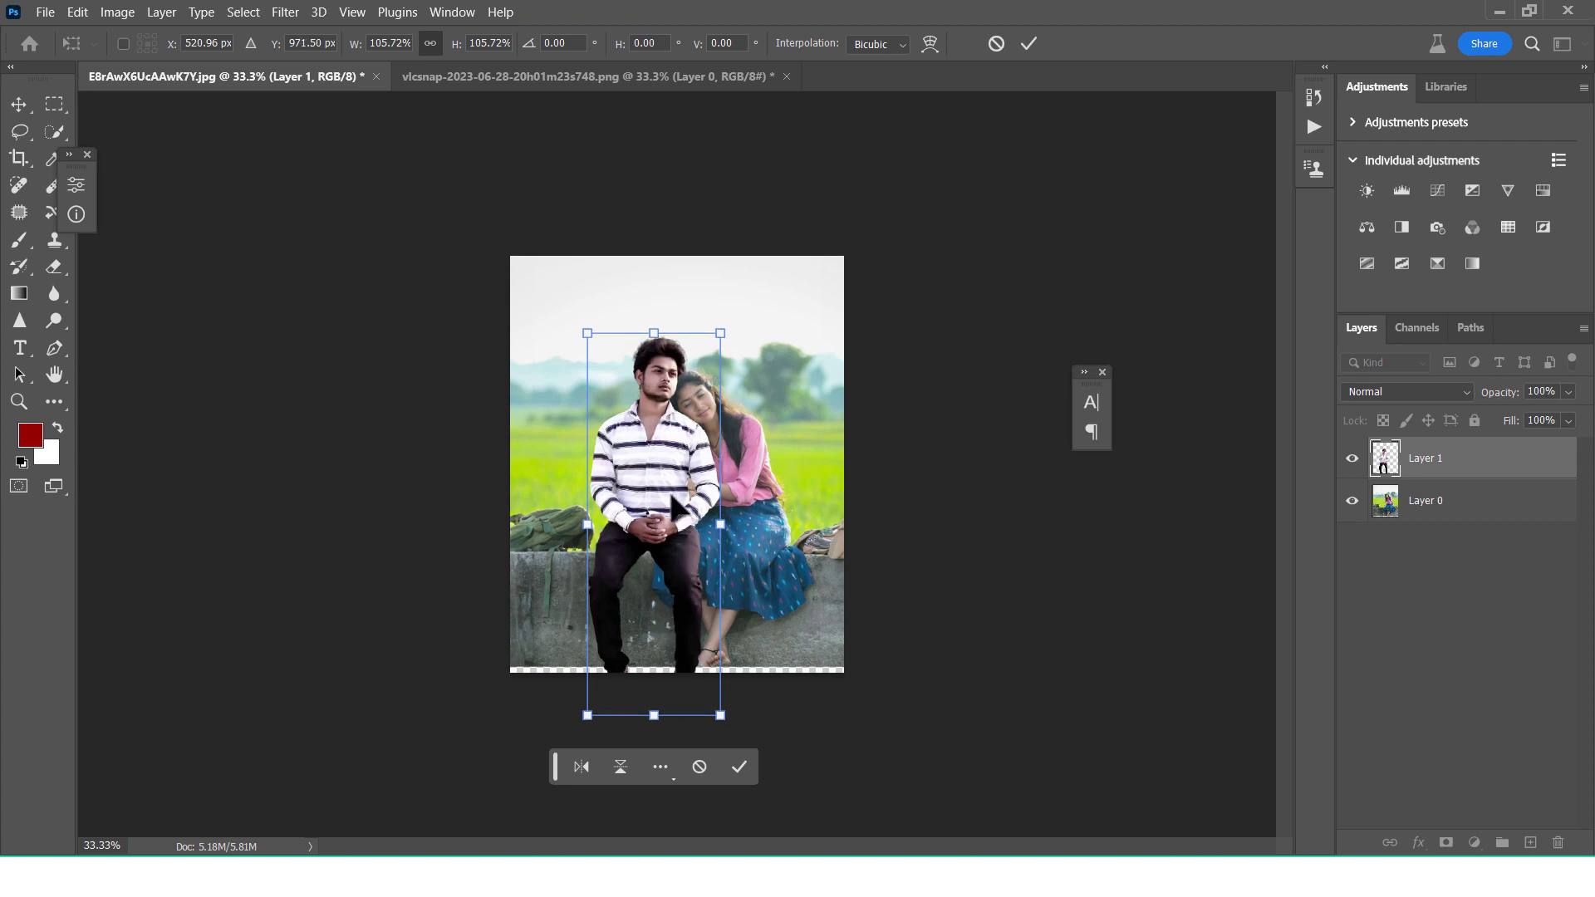
key("ctrl+plus")
key("ctrl+plus")
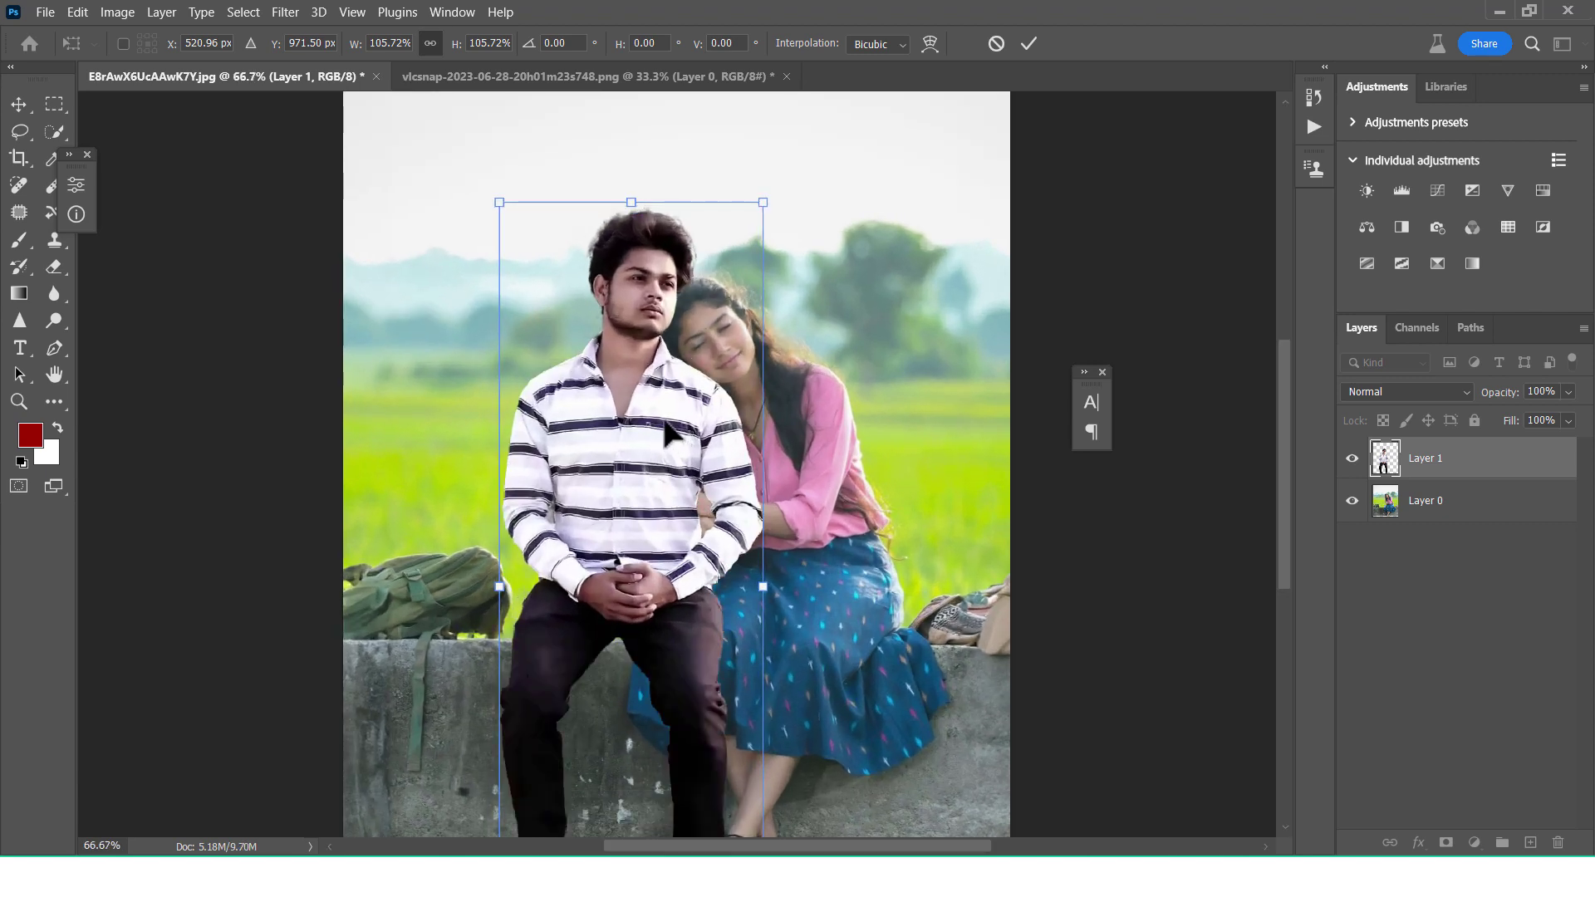
key("Left")
key("Left")
key("Left")
key("Up")
key("Up")
key("Up")
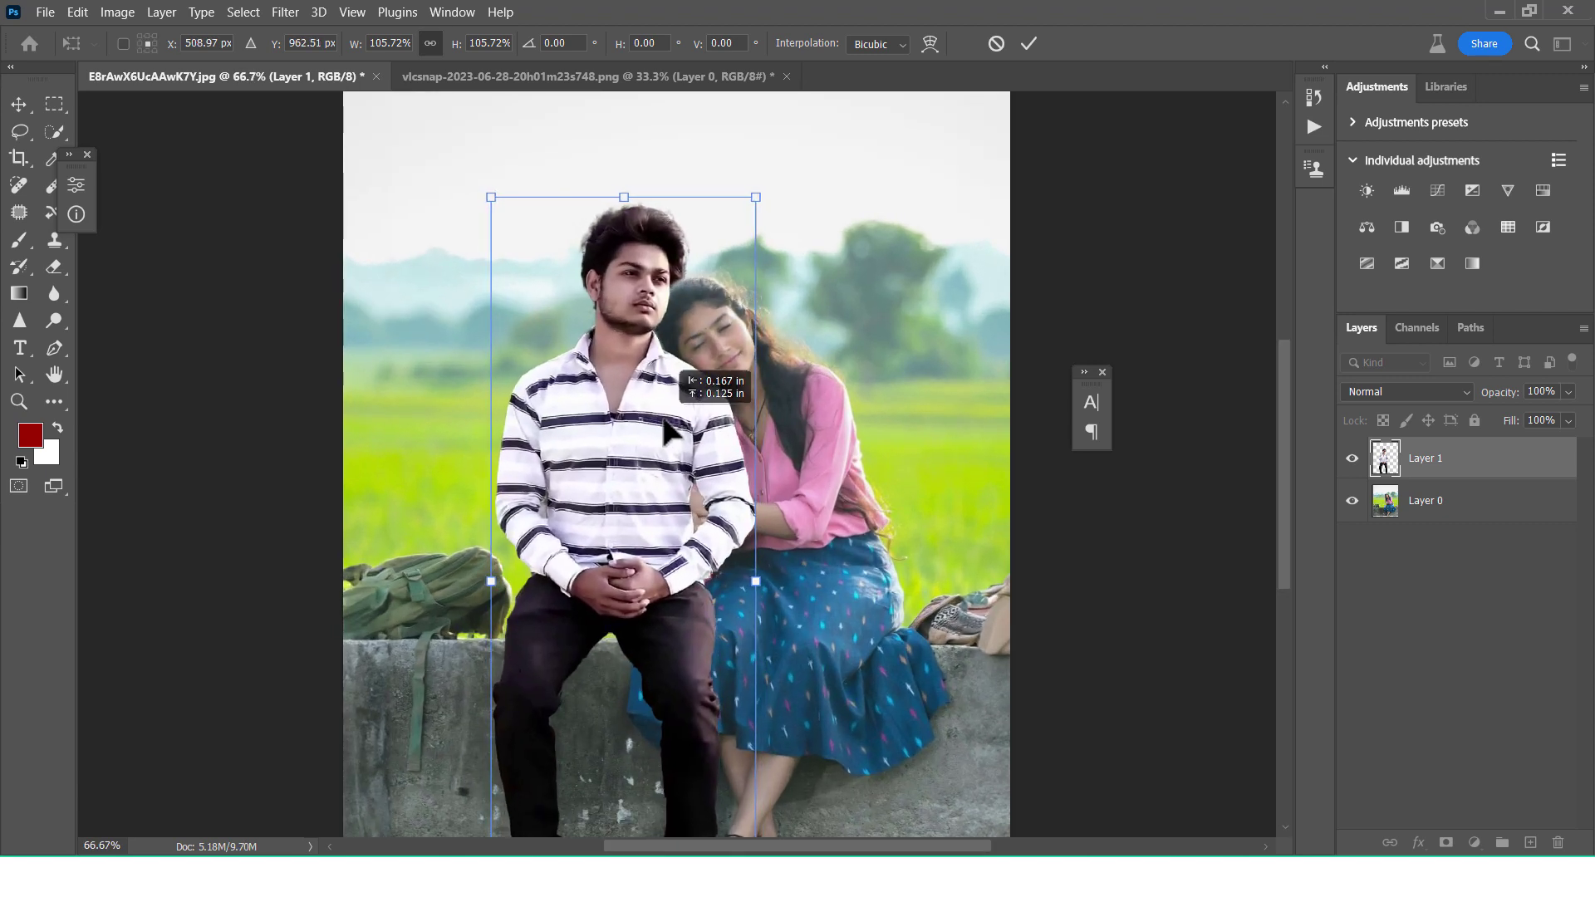
left_click_drag(667, 428, 670, 430)
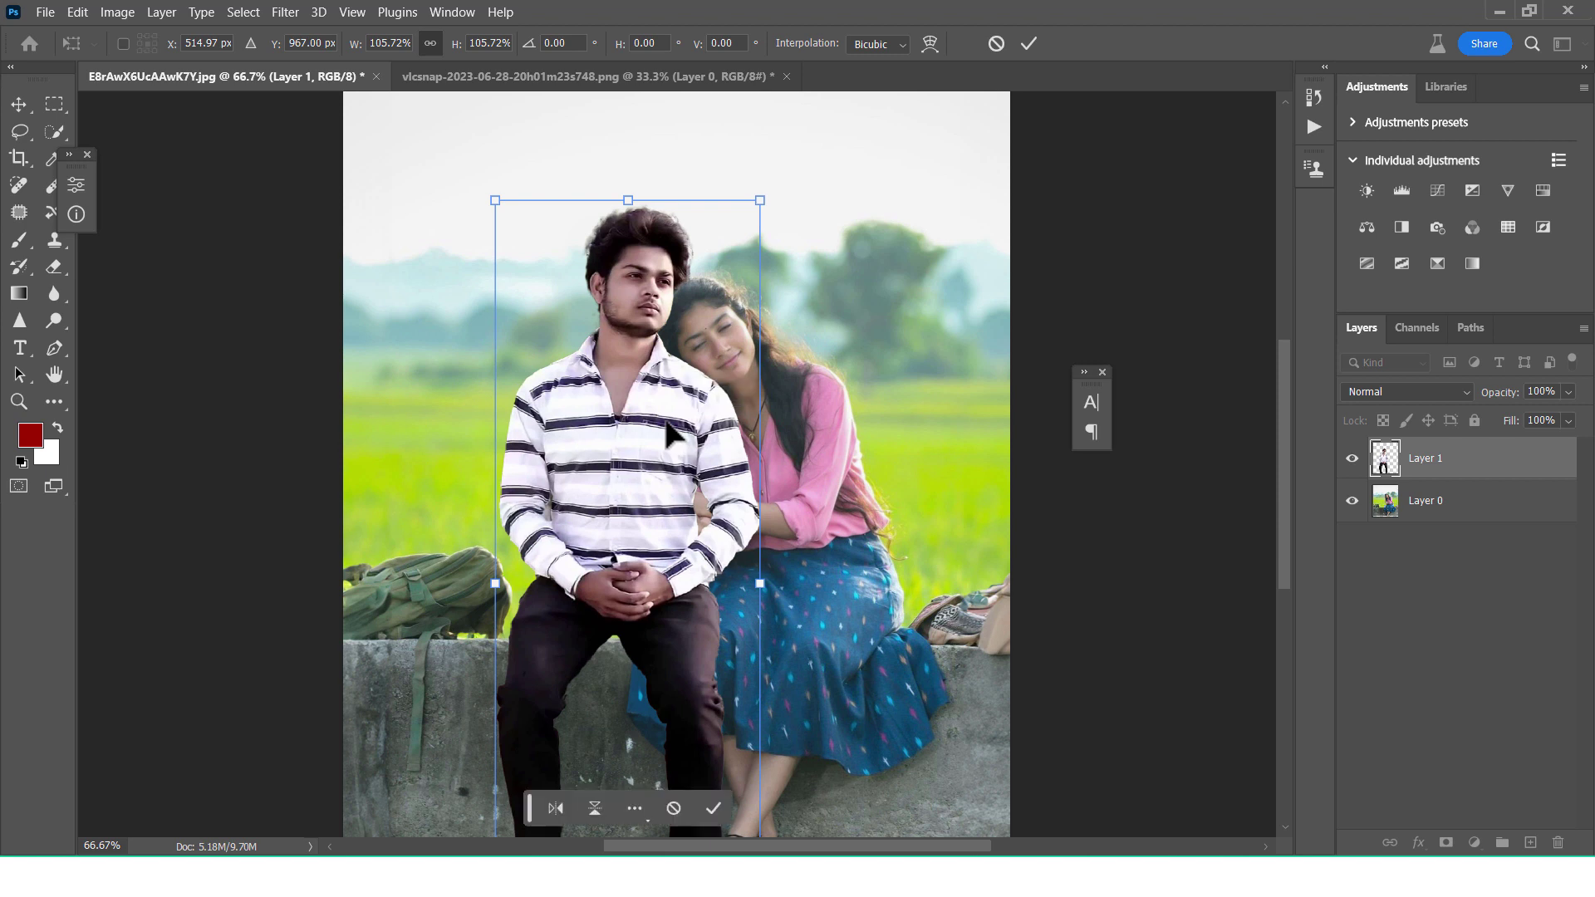
left_click(1024, 38)
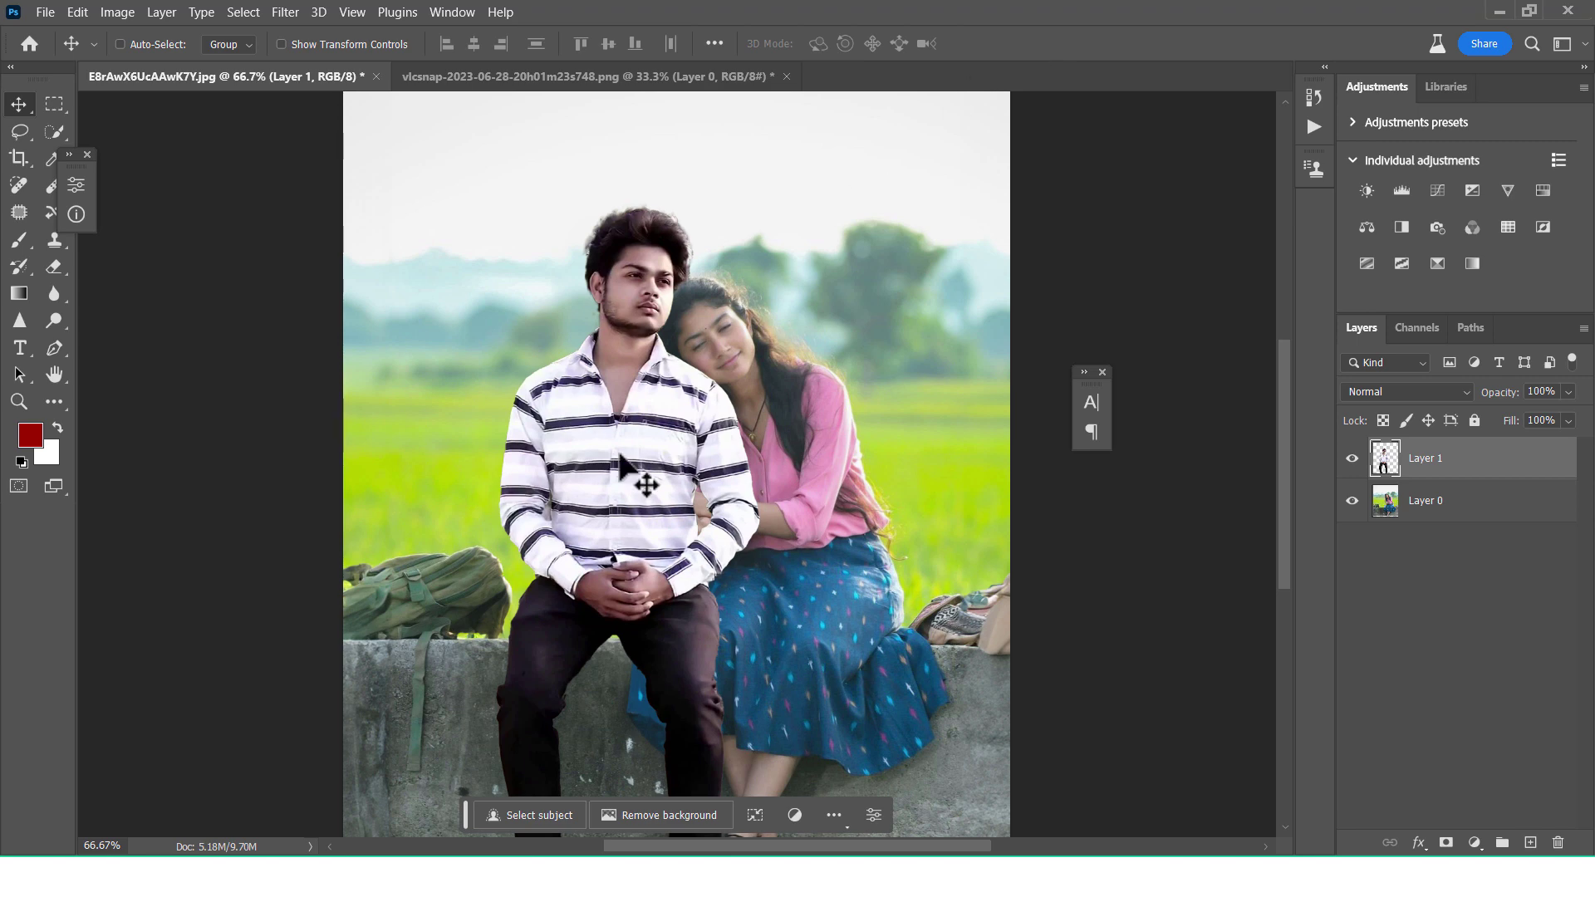
Step: Nudge the background photo layer down a few pixels
key("ctrl+minus")
key("ctrl+minus")
key("ctrl+minus")
key("ctrl")
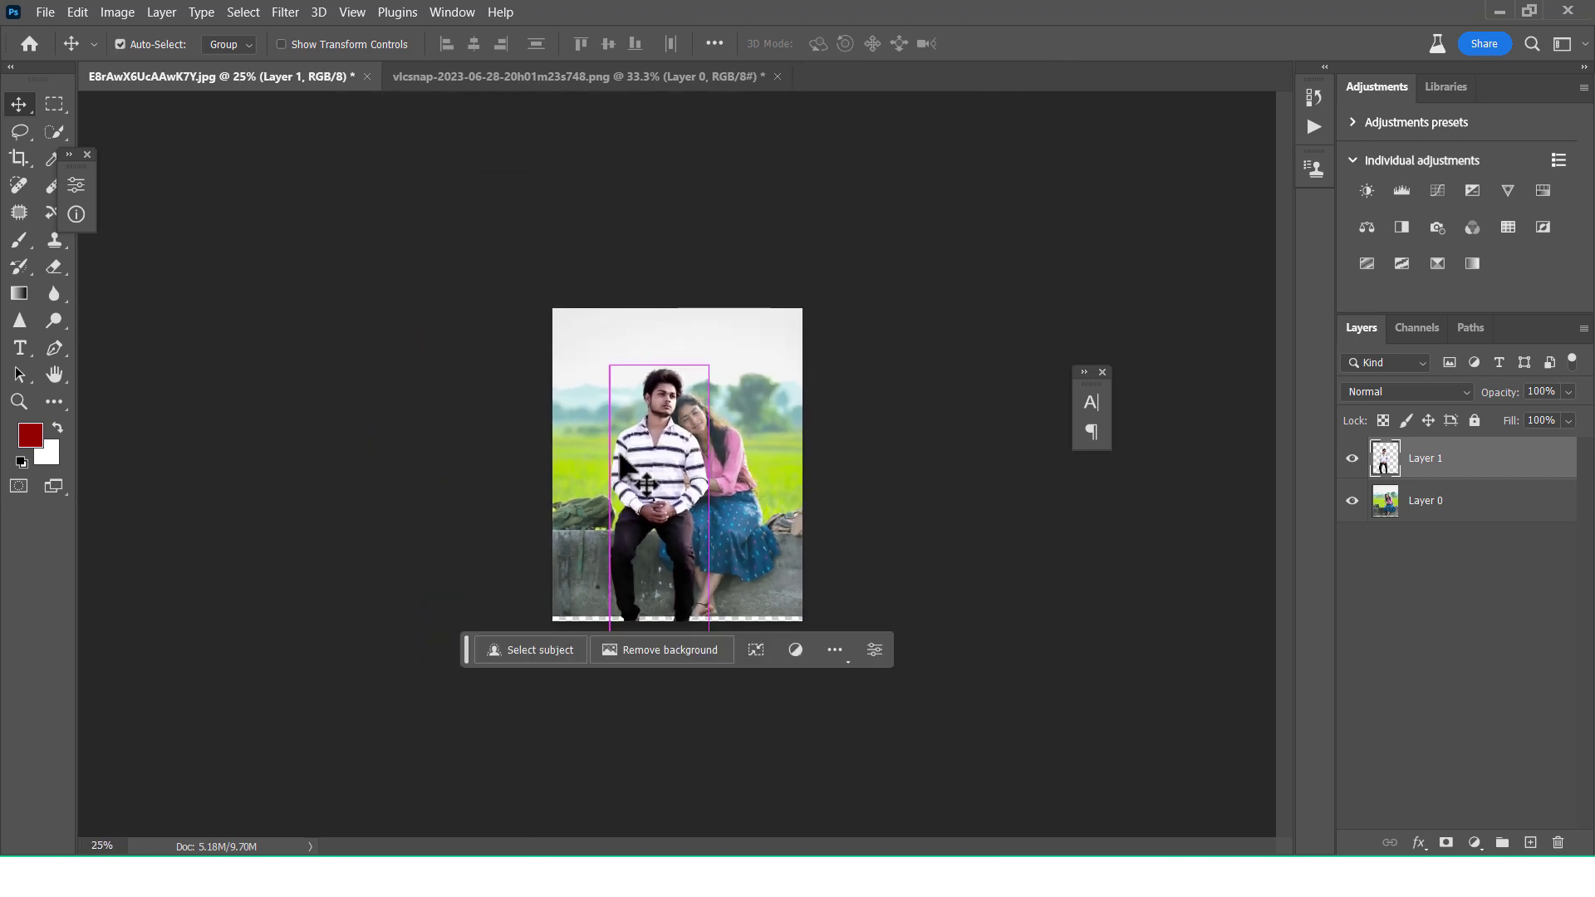
key("ctrl+plus")
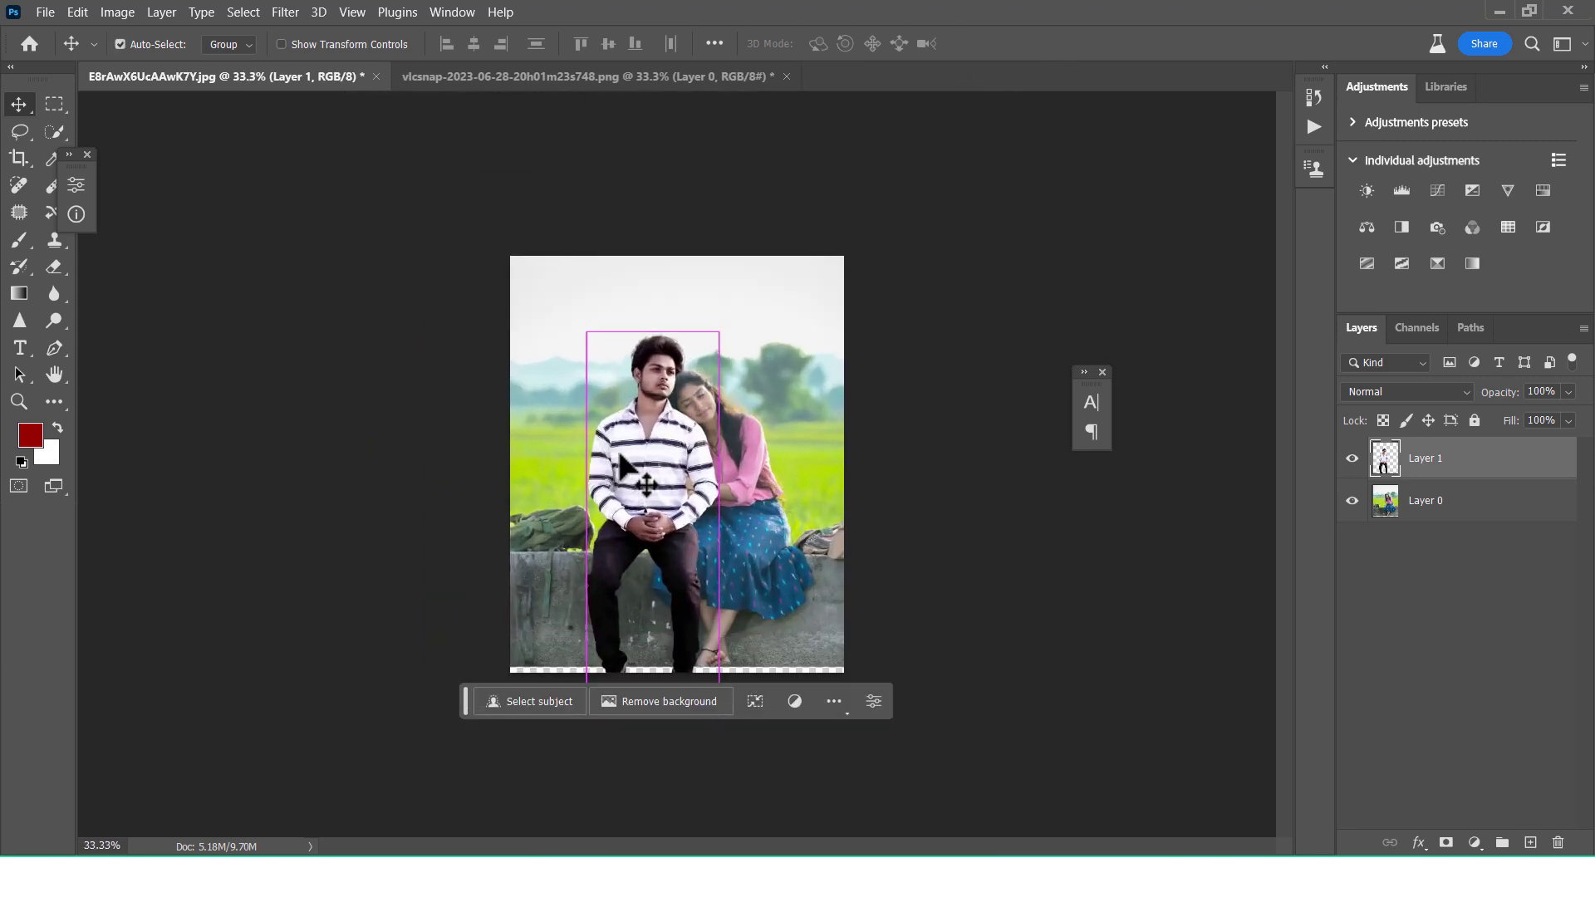
key("ctrl")
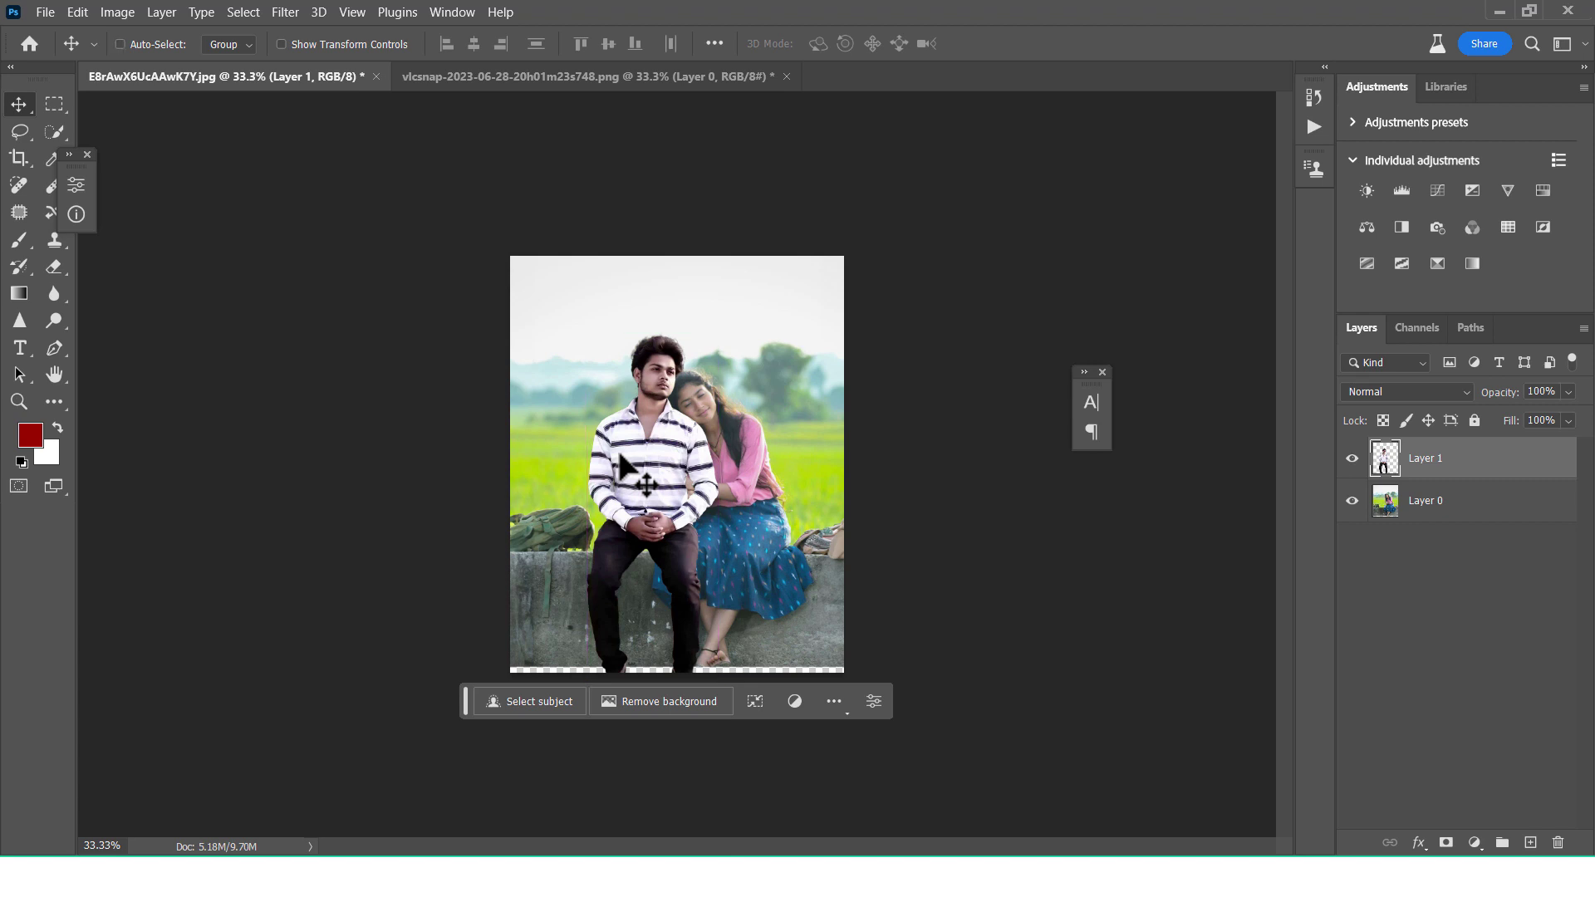
left_click(1458, 512)
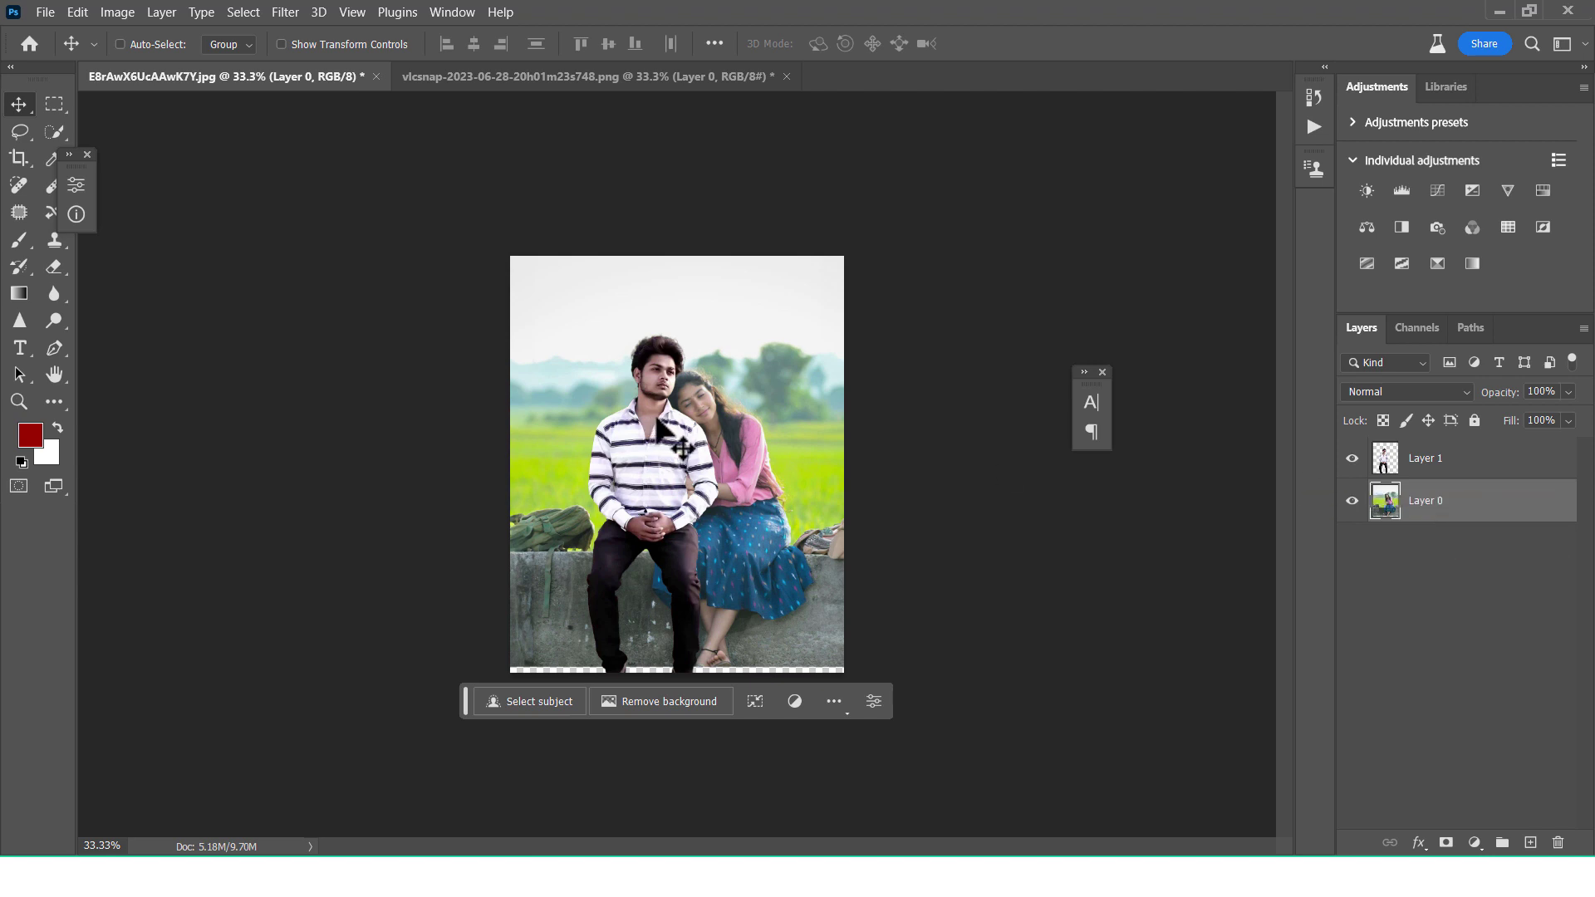
left_click_drag(713, 442, 716, 446)
key("Down")
key("Down")
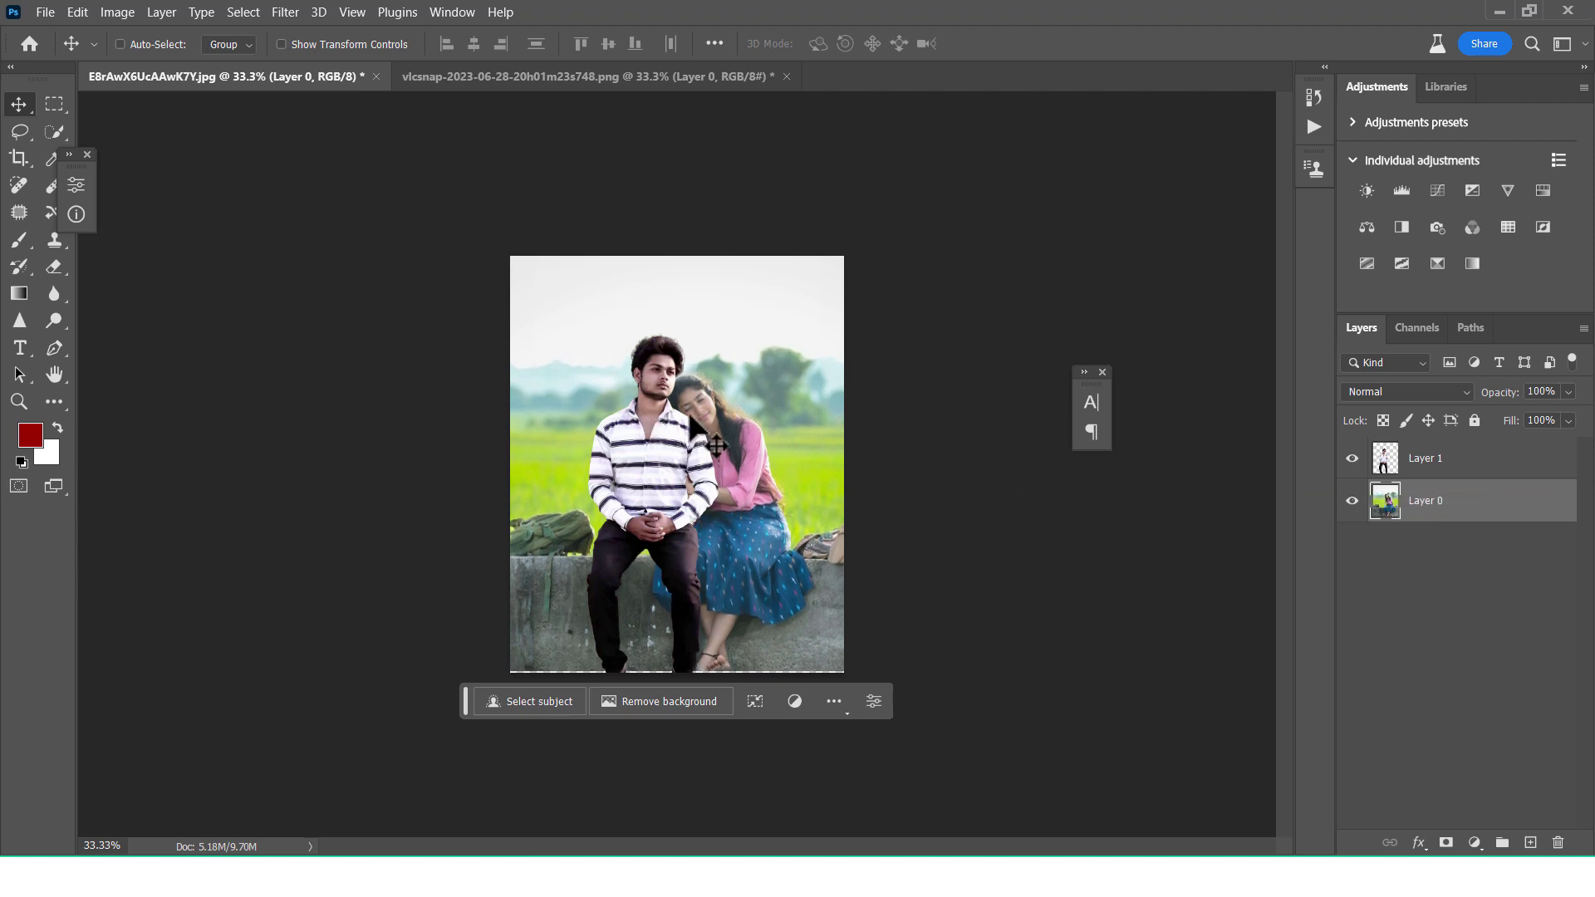
key("Down")
key("Down")
key("Down")
key("Down")
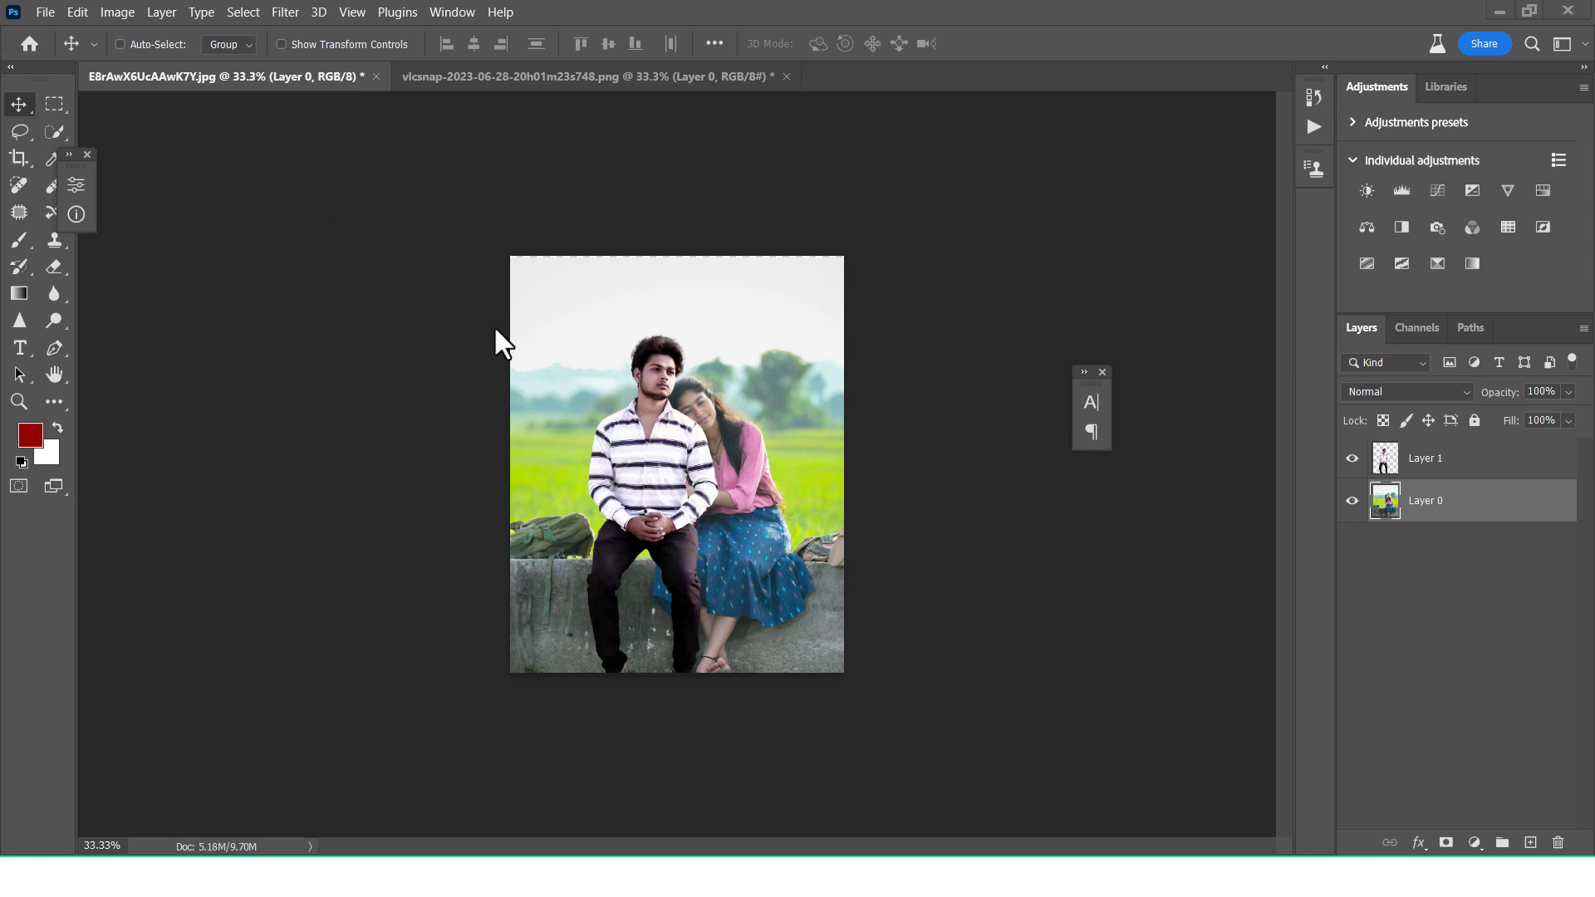
Step: Shift the man's layer slightly left beside the woman
left_click(19, 104)
left_click(1418, 470)
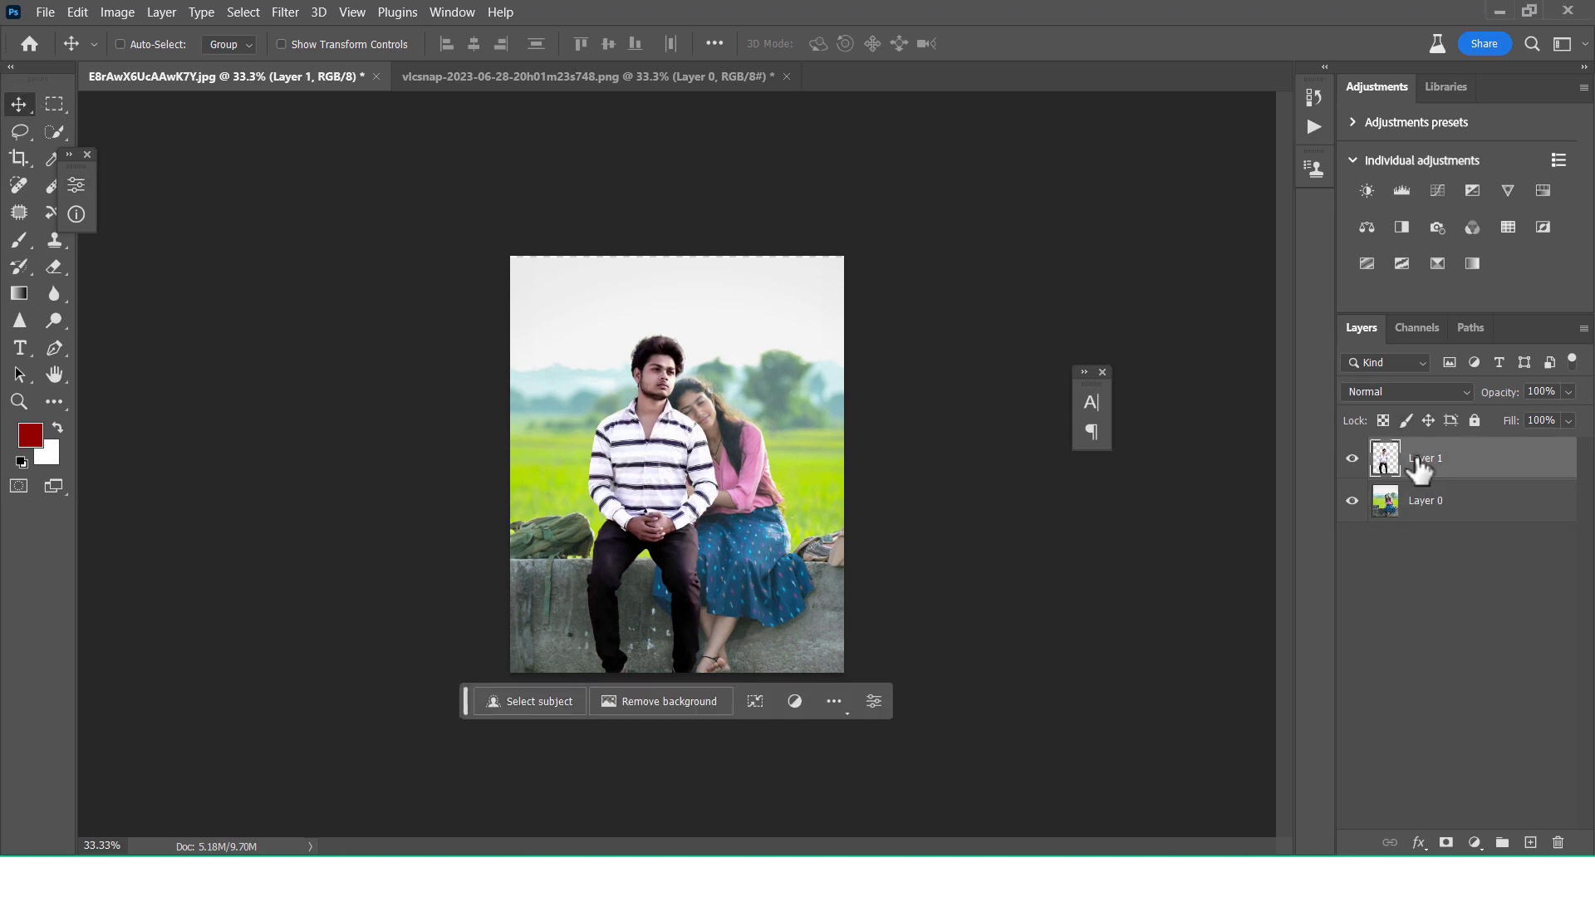
key("ctrl+1")
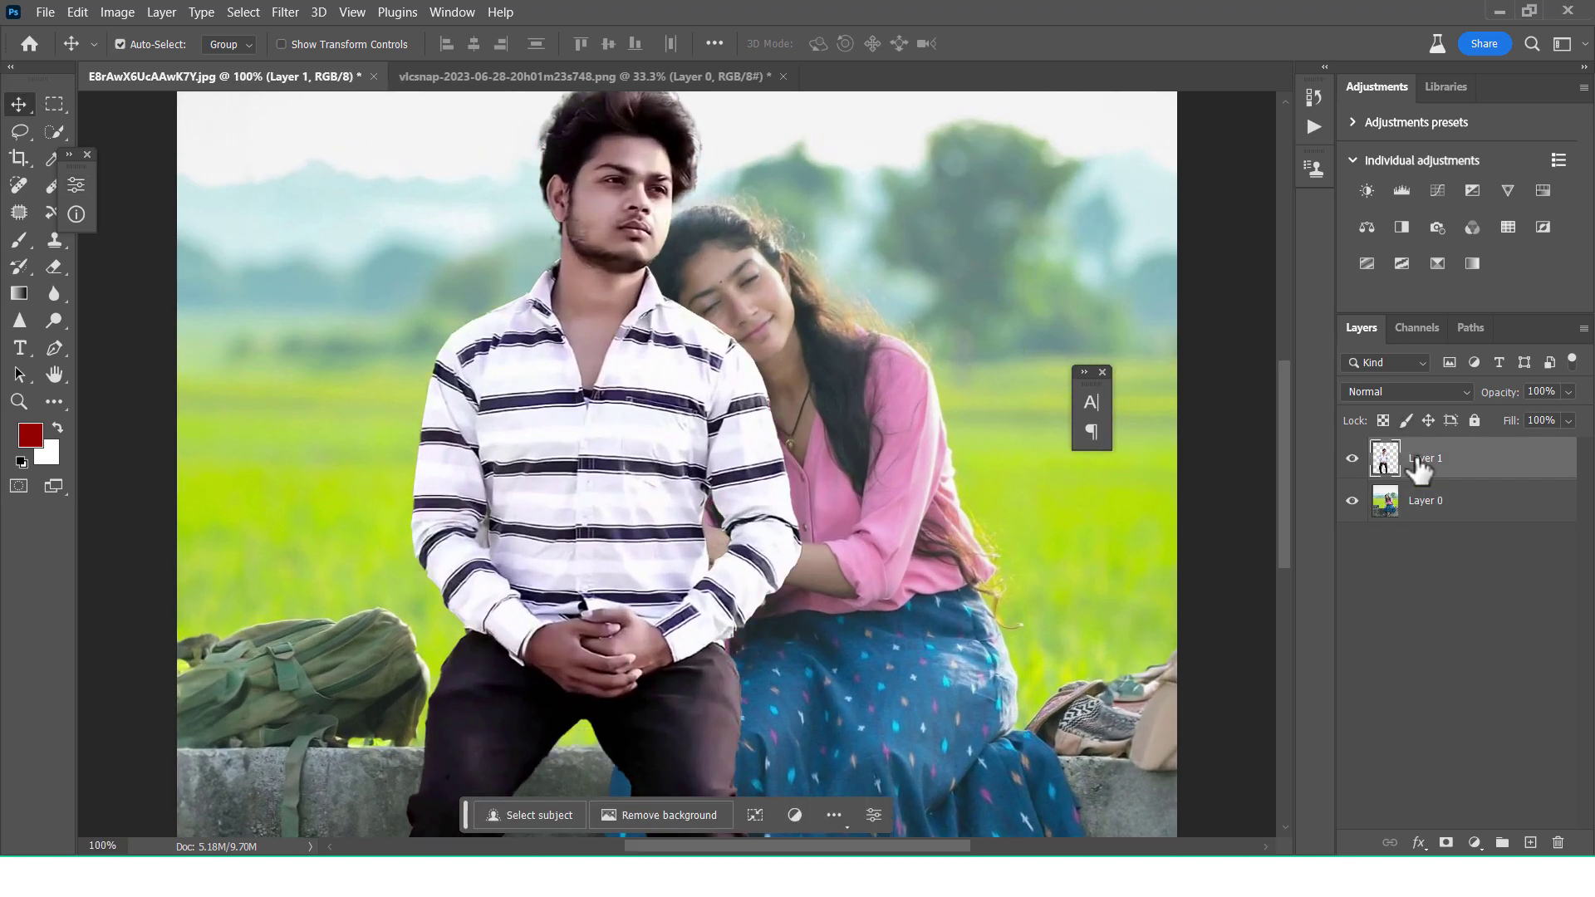
left_click_drag(729, 405, 714, 405)
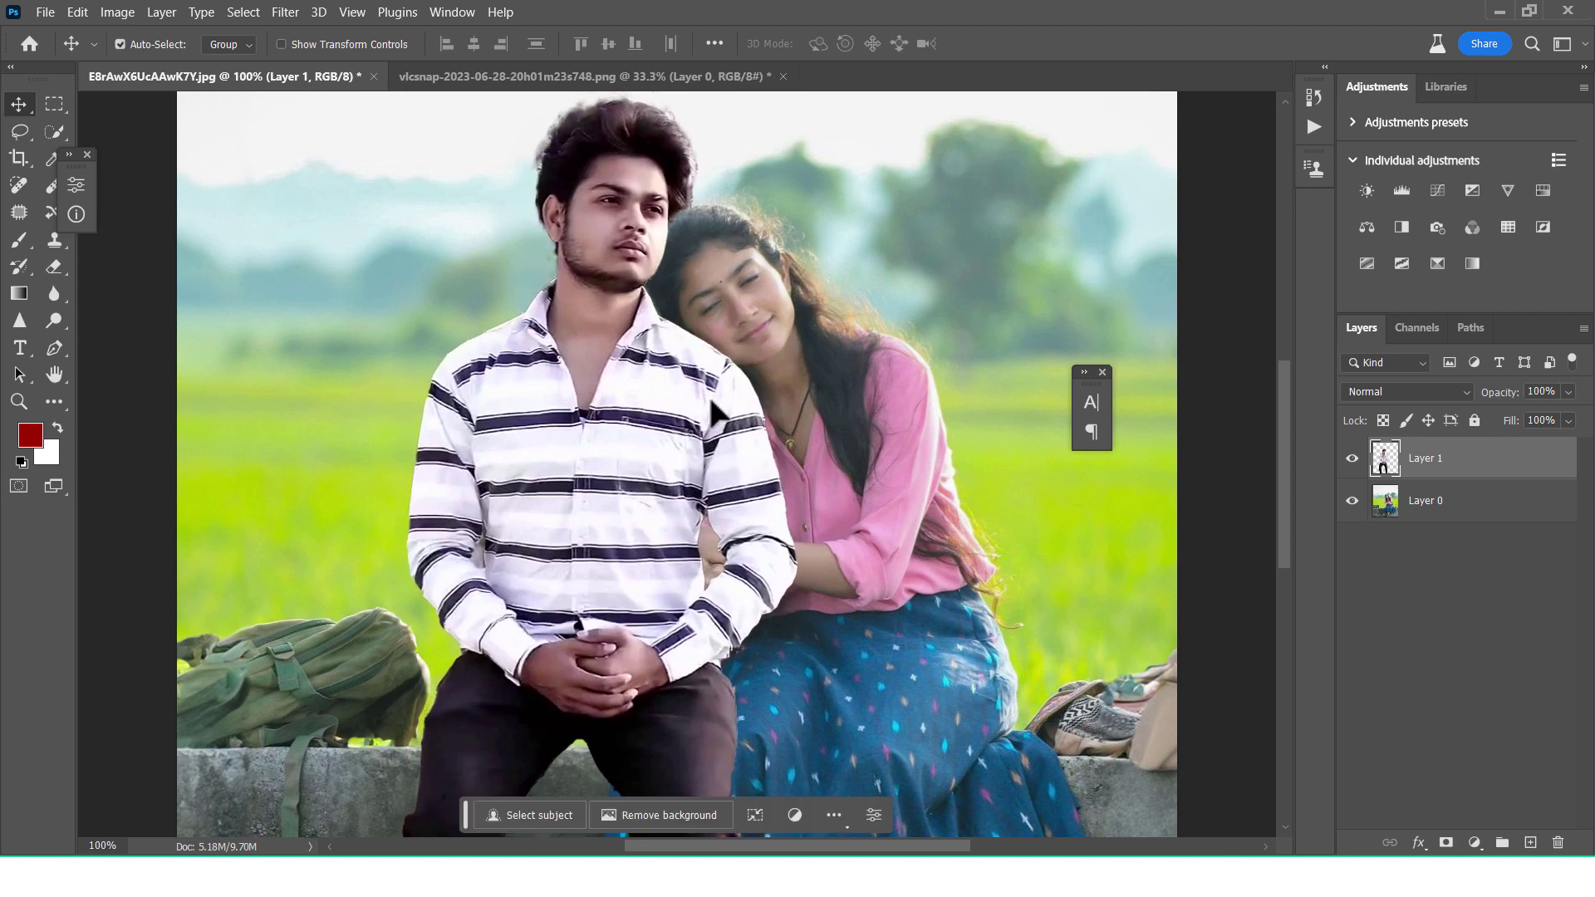
key("ctrl+minus")
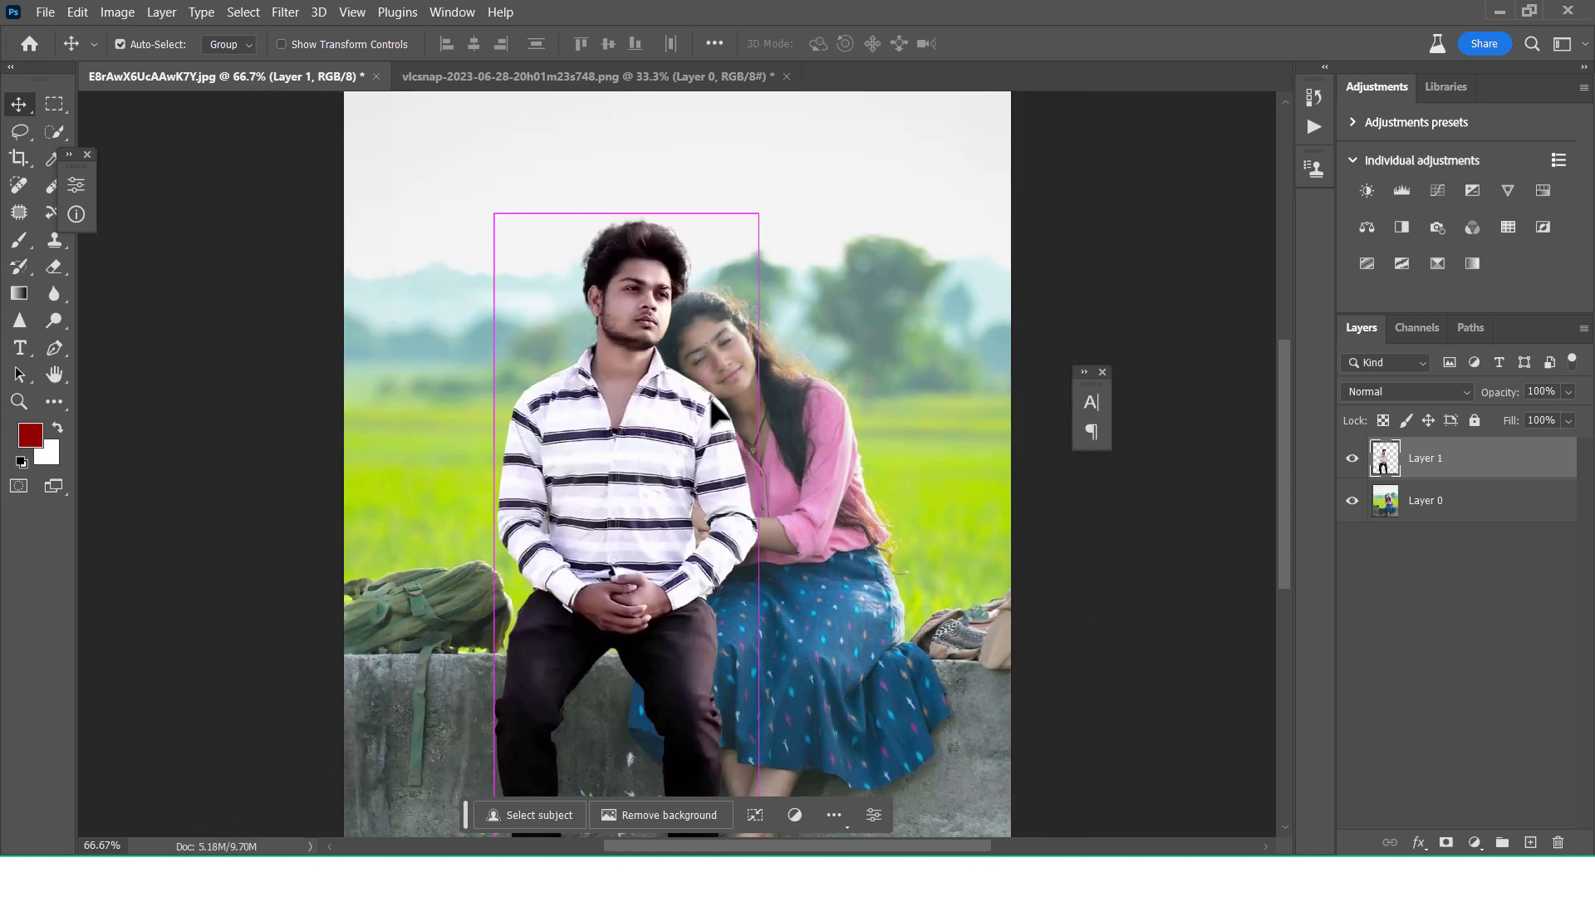
Step: Rotate the man about half a degree, then toggle his layer off and on to compare
key("ctrl+t")
left_click_drag(810, 230, 815, 230)
scroll(825, 434, "down", 2)
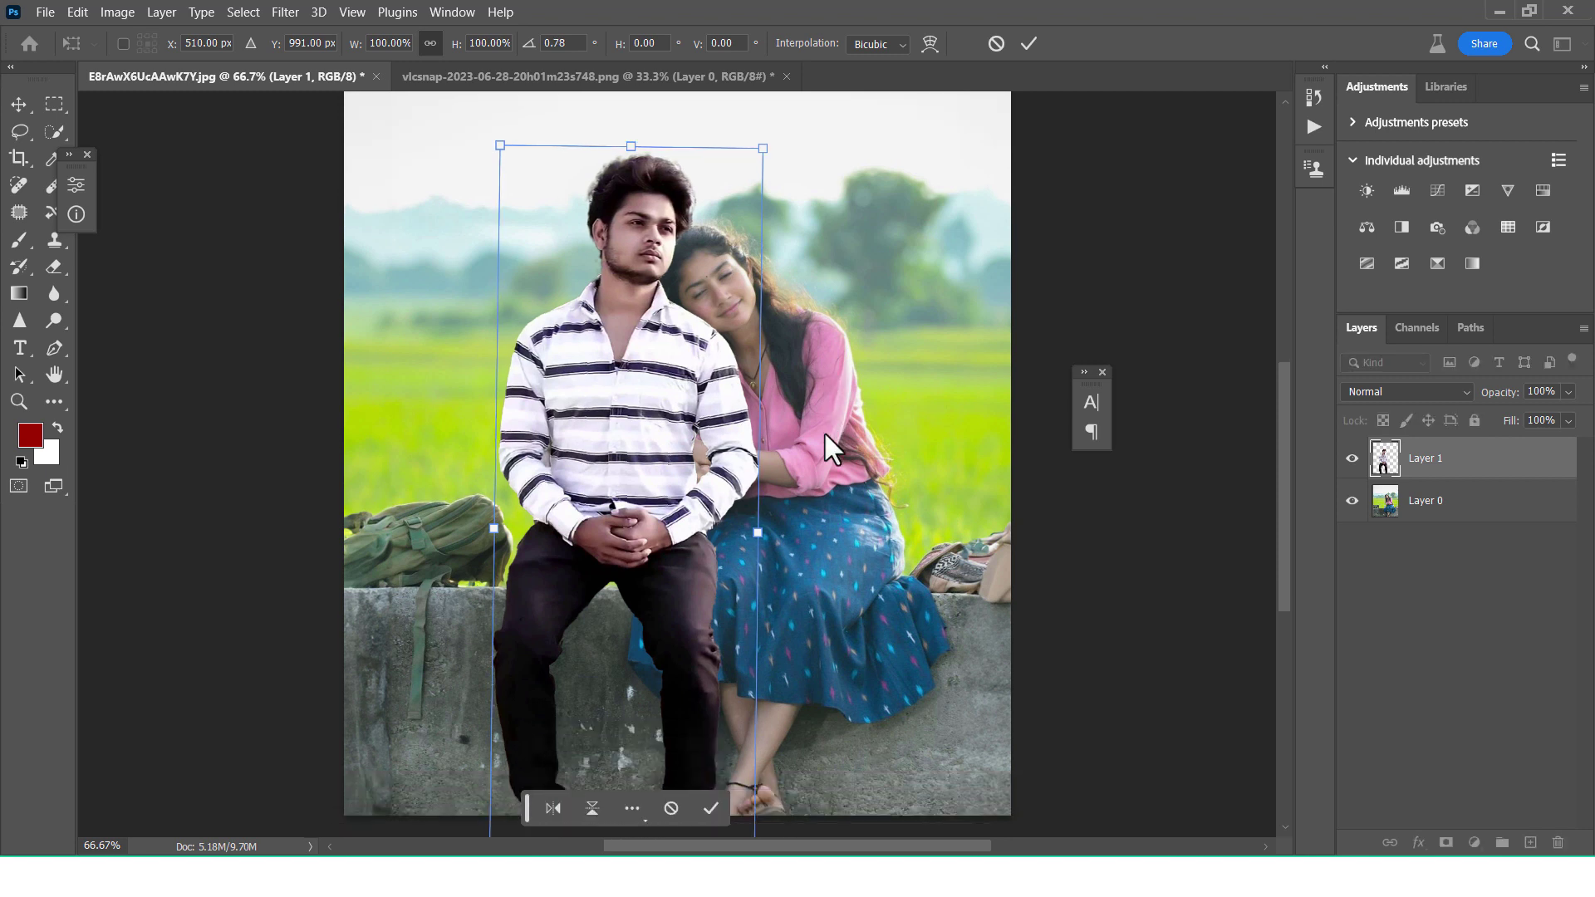
left_click(1030, 43)
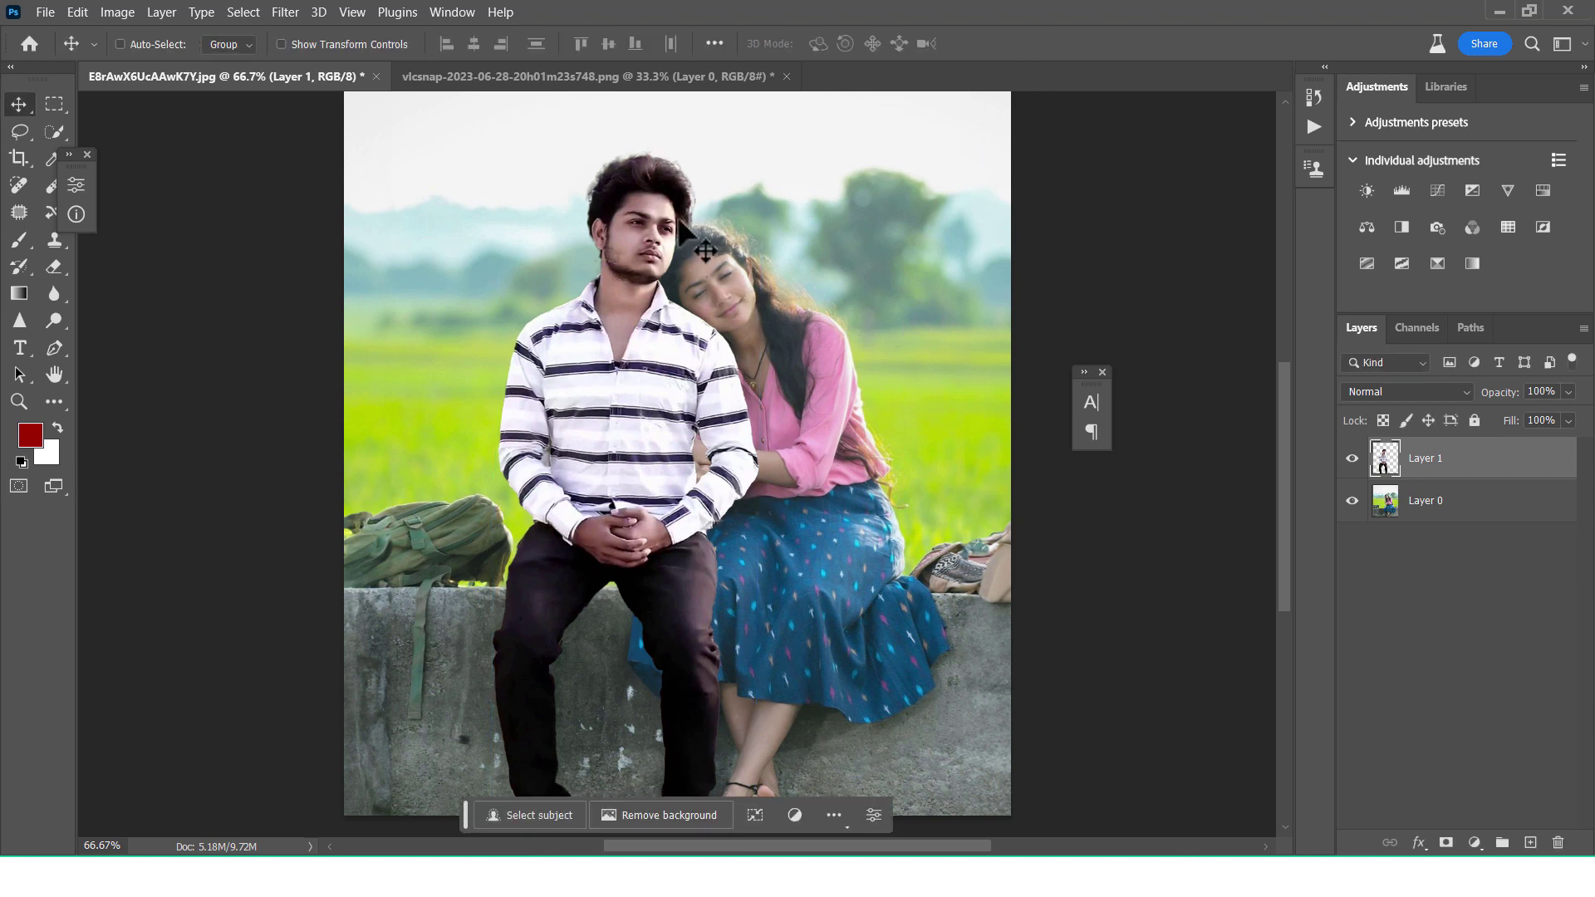
left_click(1352, 459)
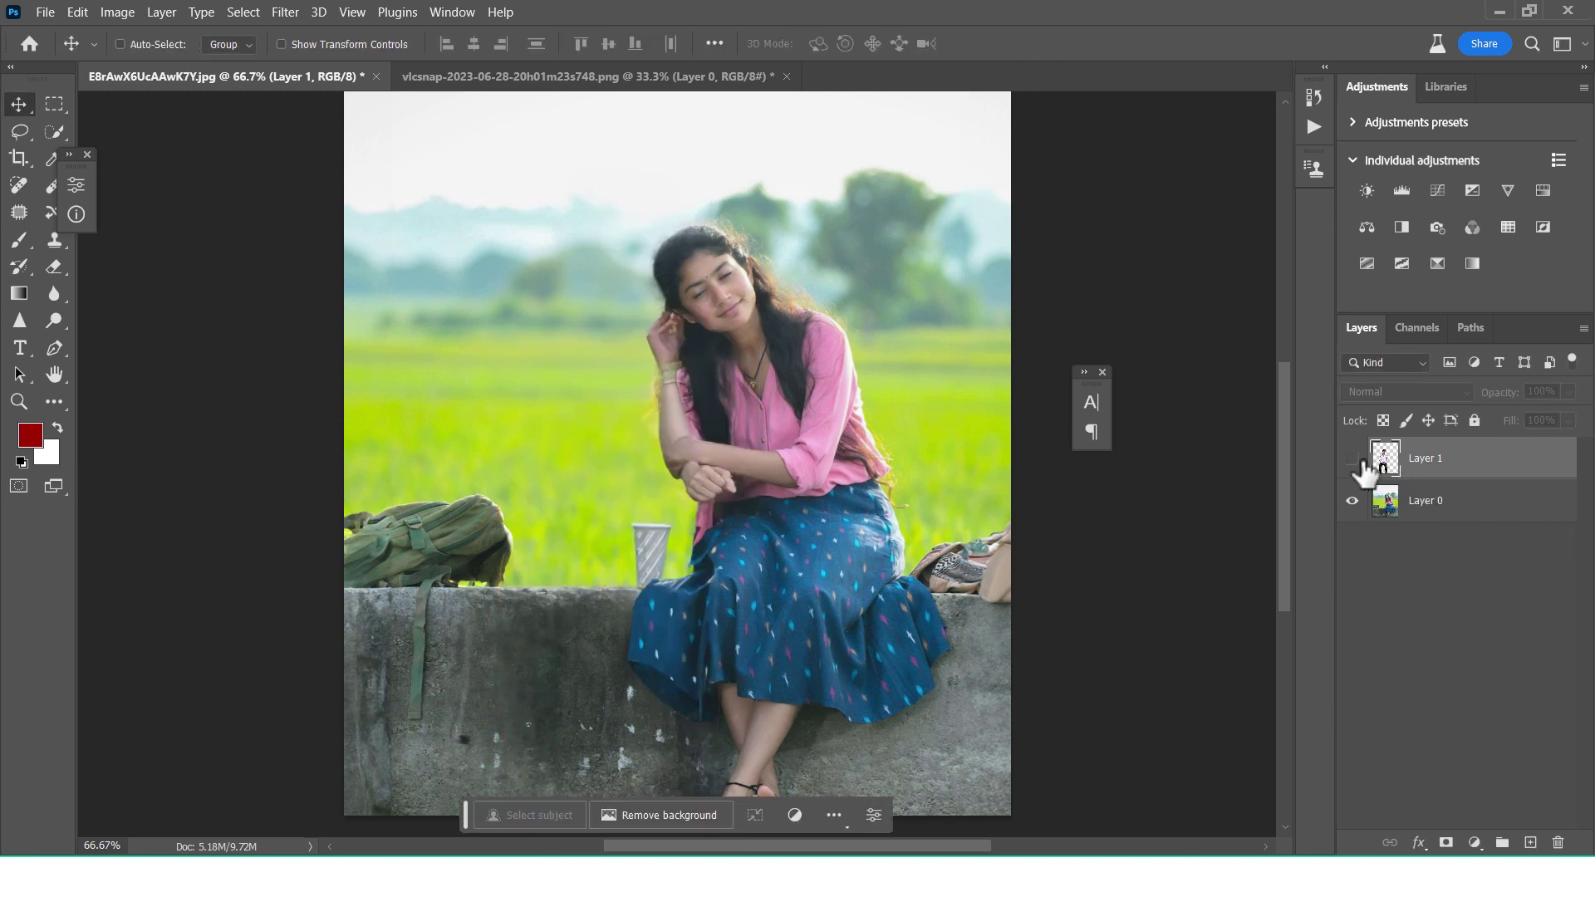
left_click(1354, 458)
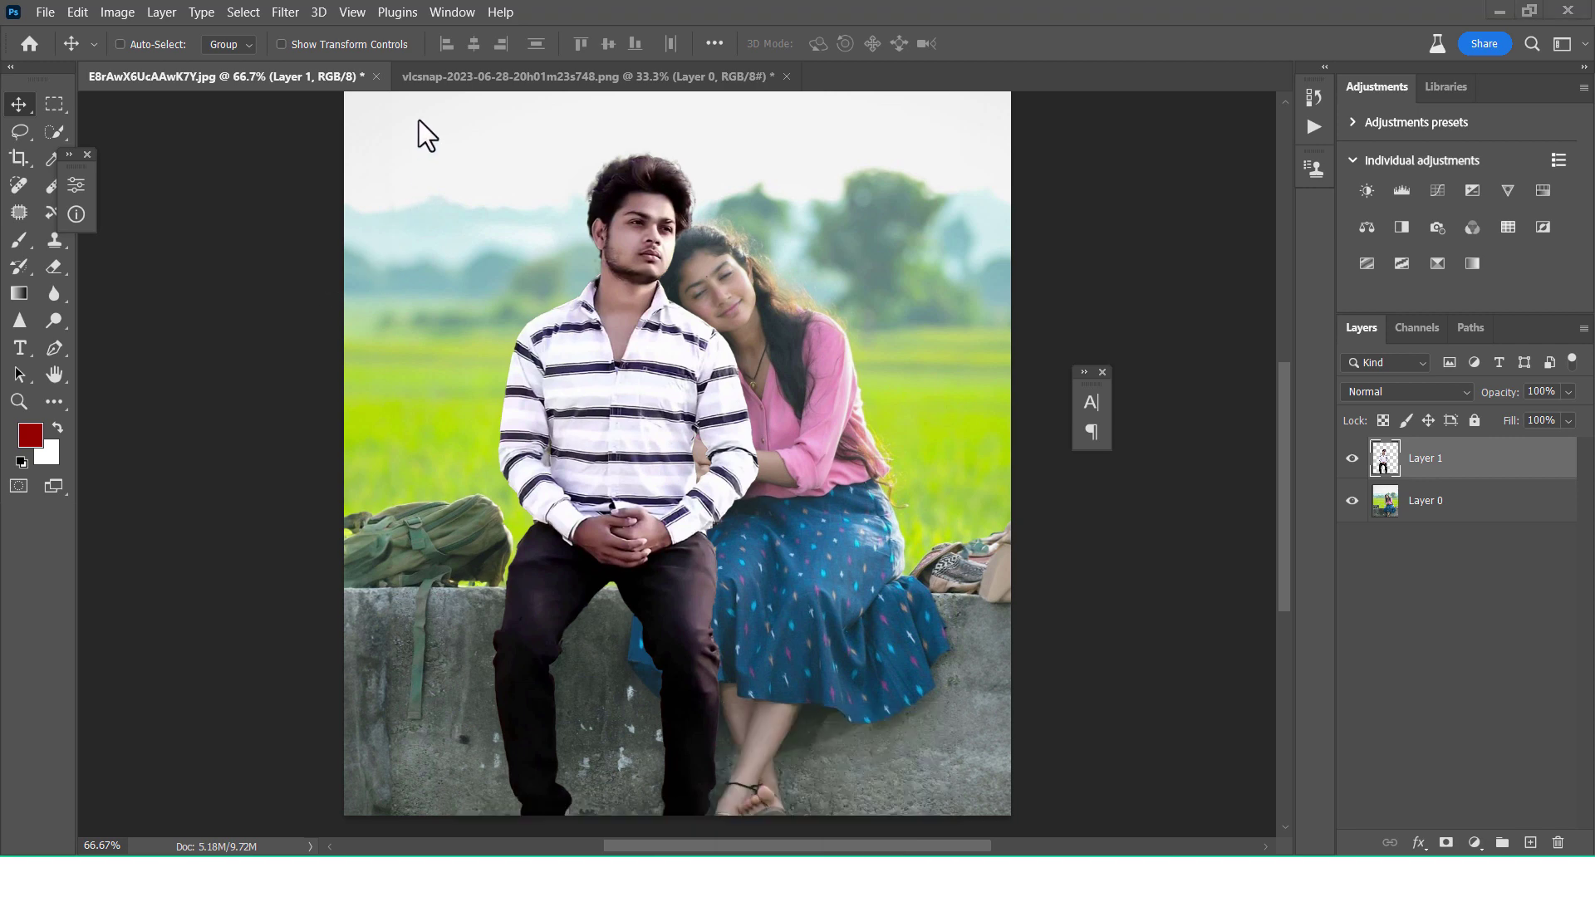
Step: Paste the original couple photo as a new top layer
key("ctrl+v")
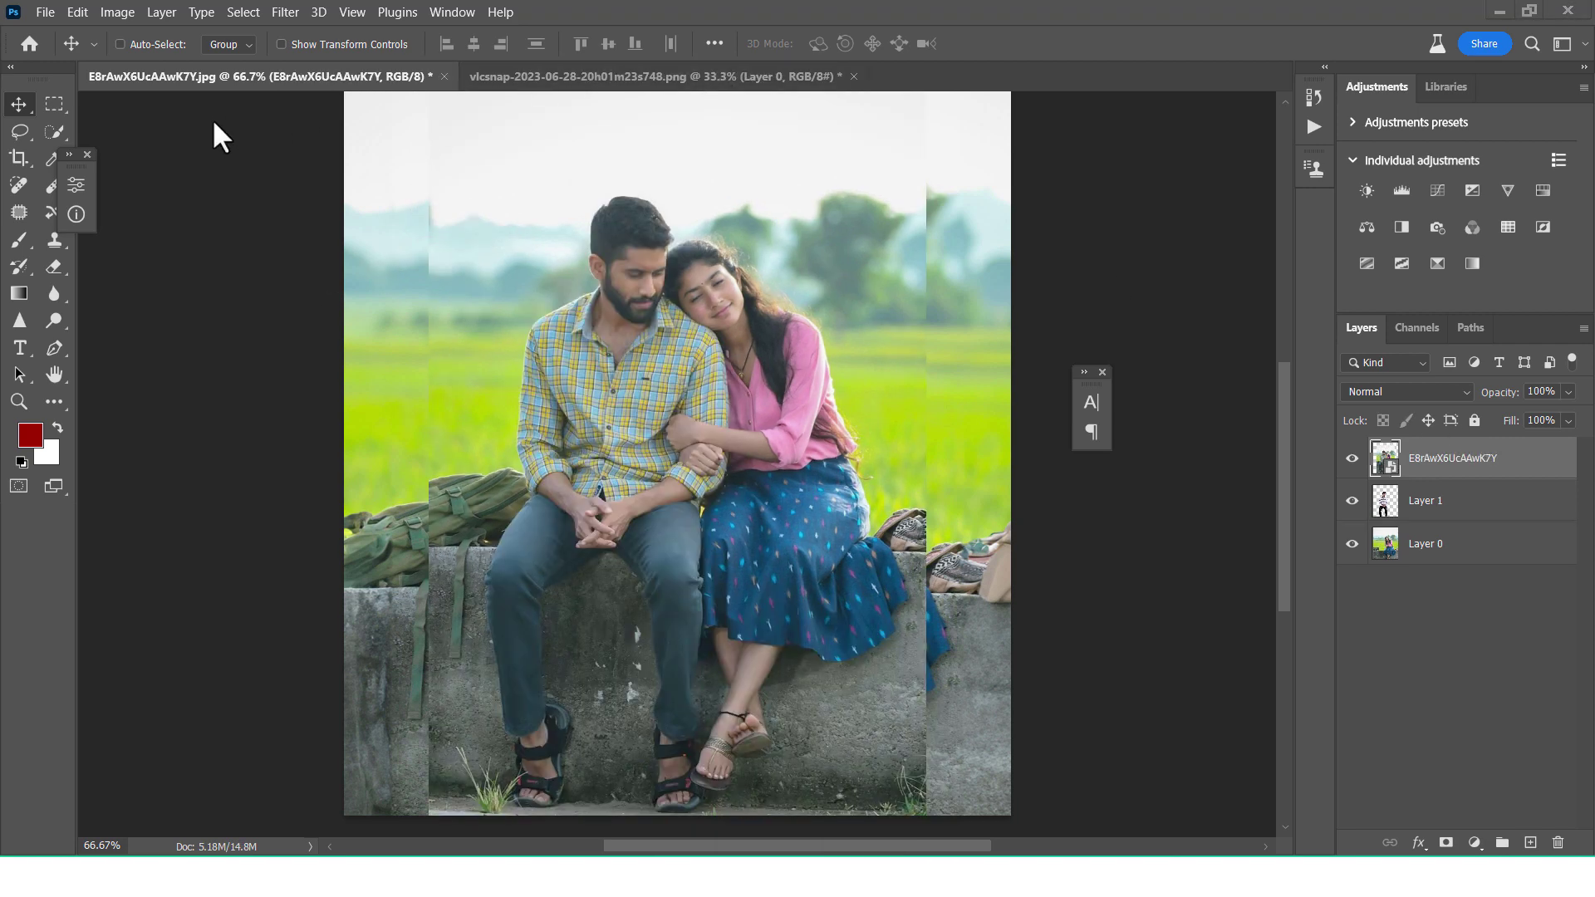
left_click(1352, 459)
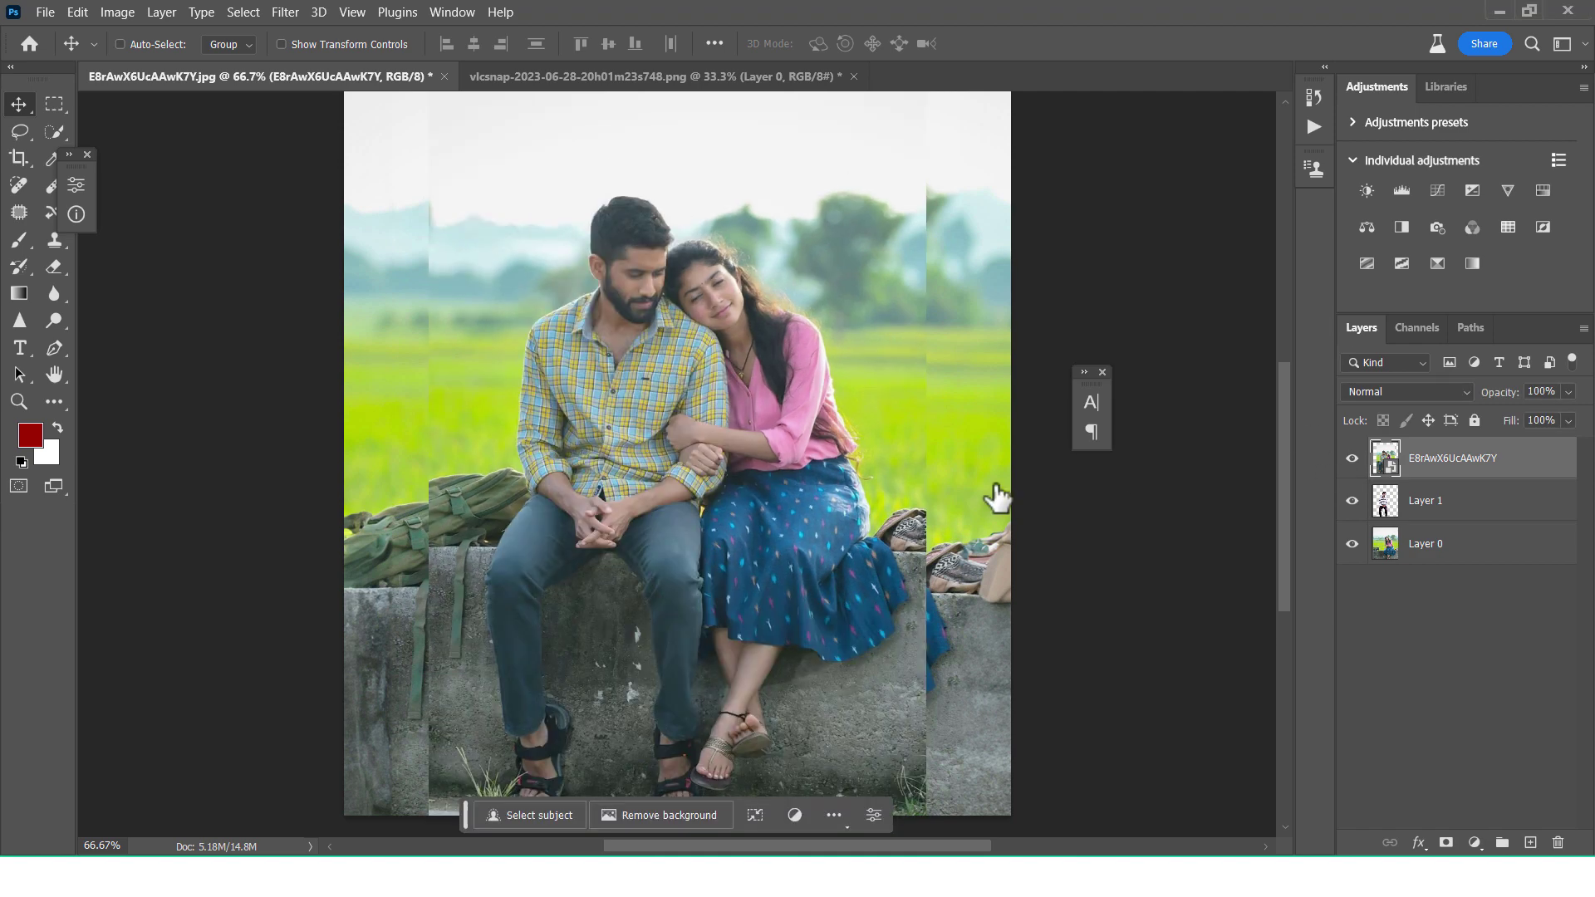
key("ctrl+plus")
key("ctrl+plus")
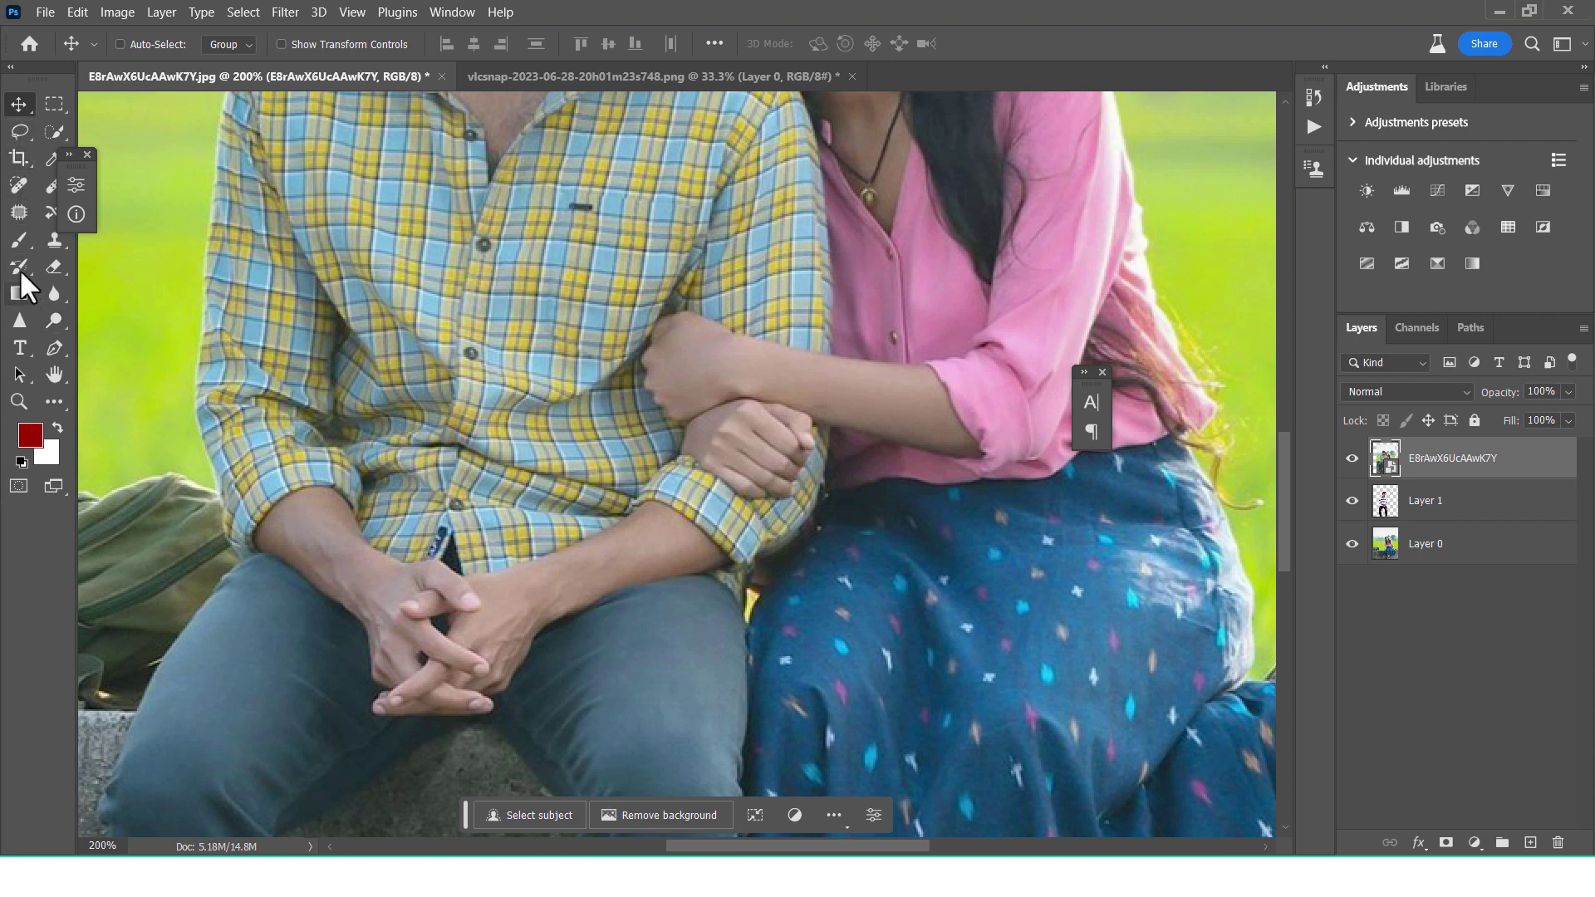
Step: Trace a pen path along the woman's arm, around her hand and down to the cuff
left_click(56, 350)
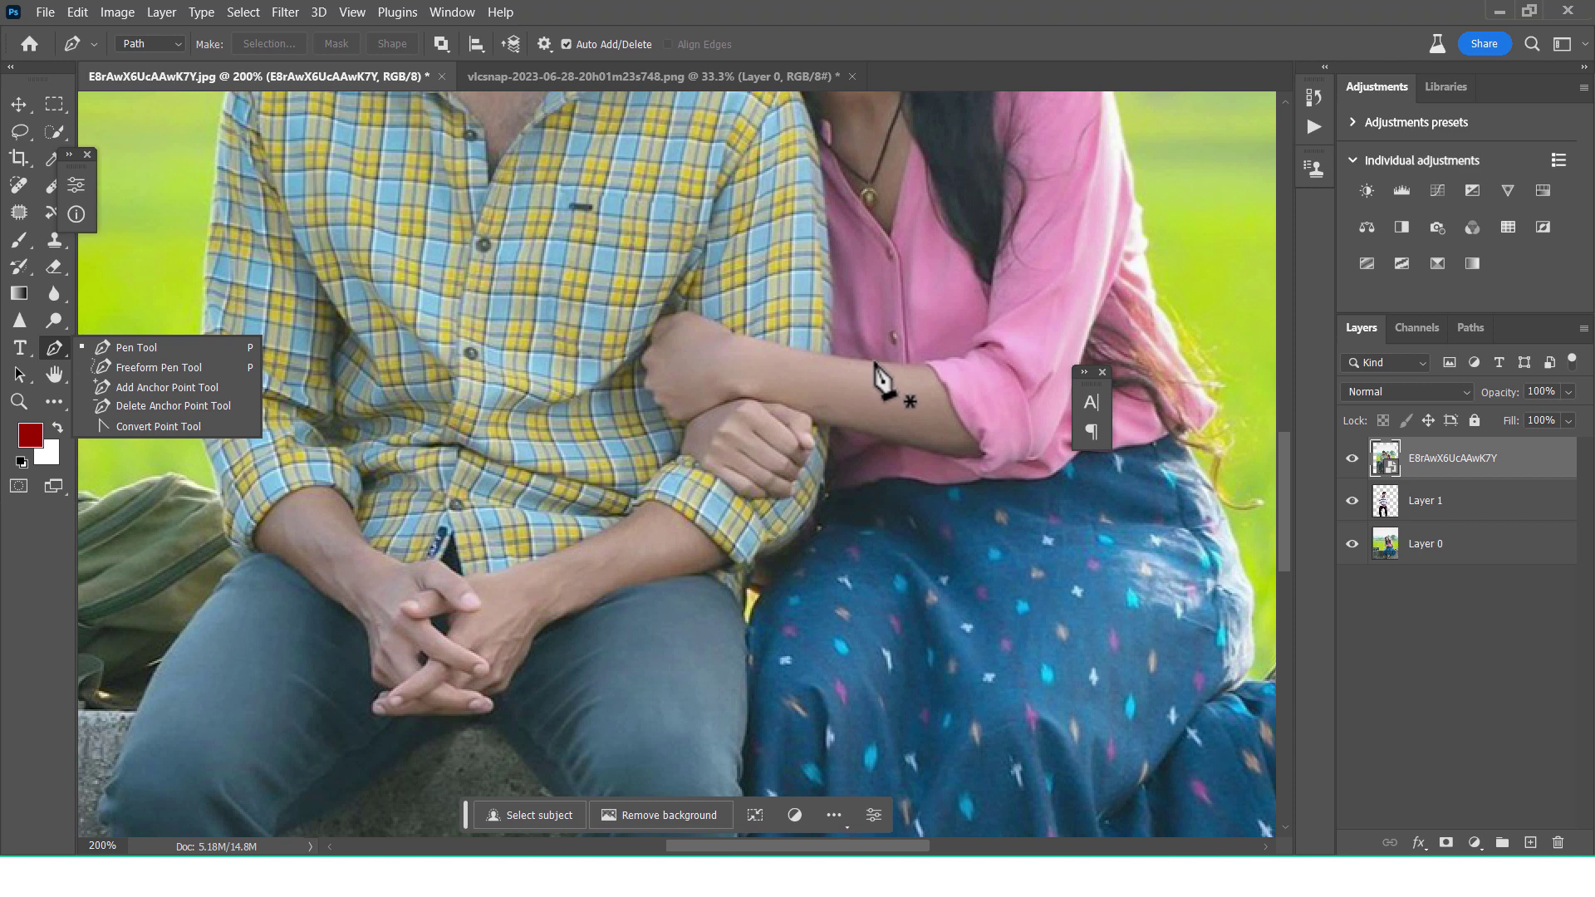
left_click(928, 362)
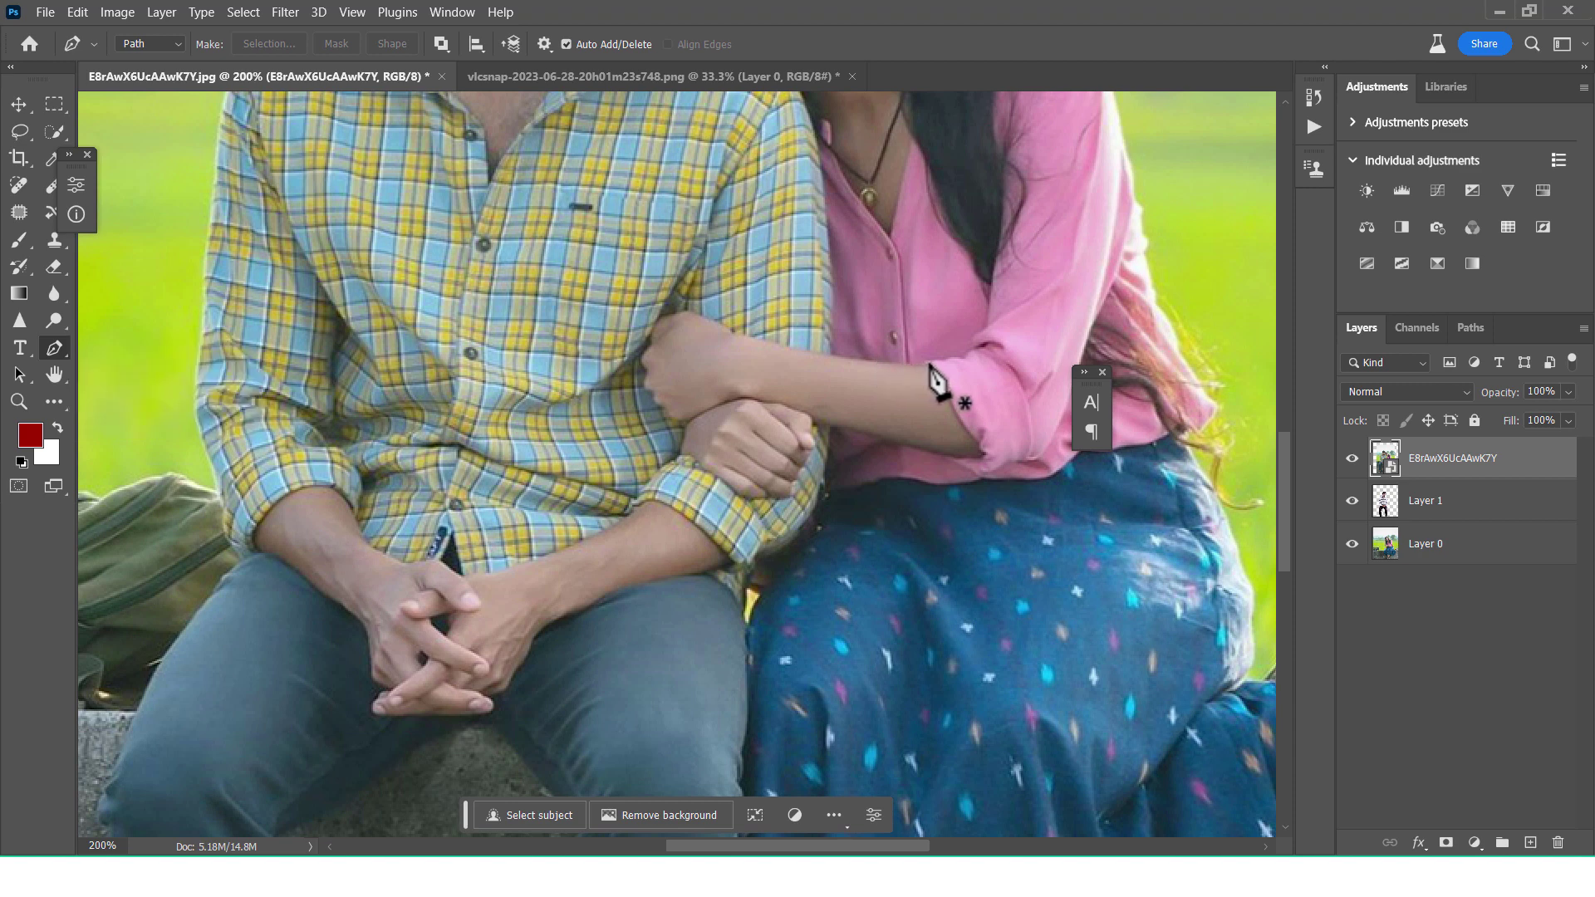
left_click(776, 343)
left_click(904, 365)
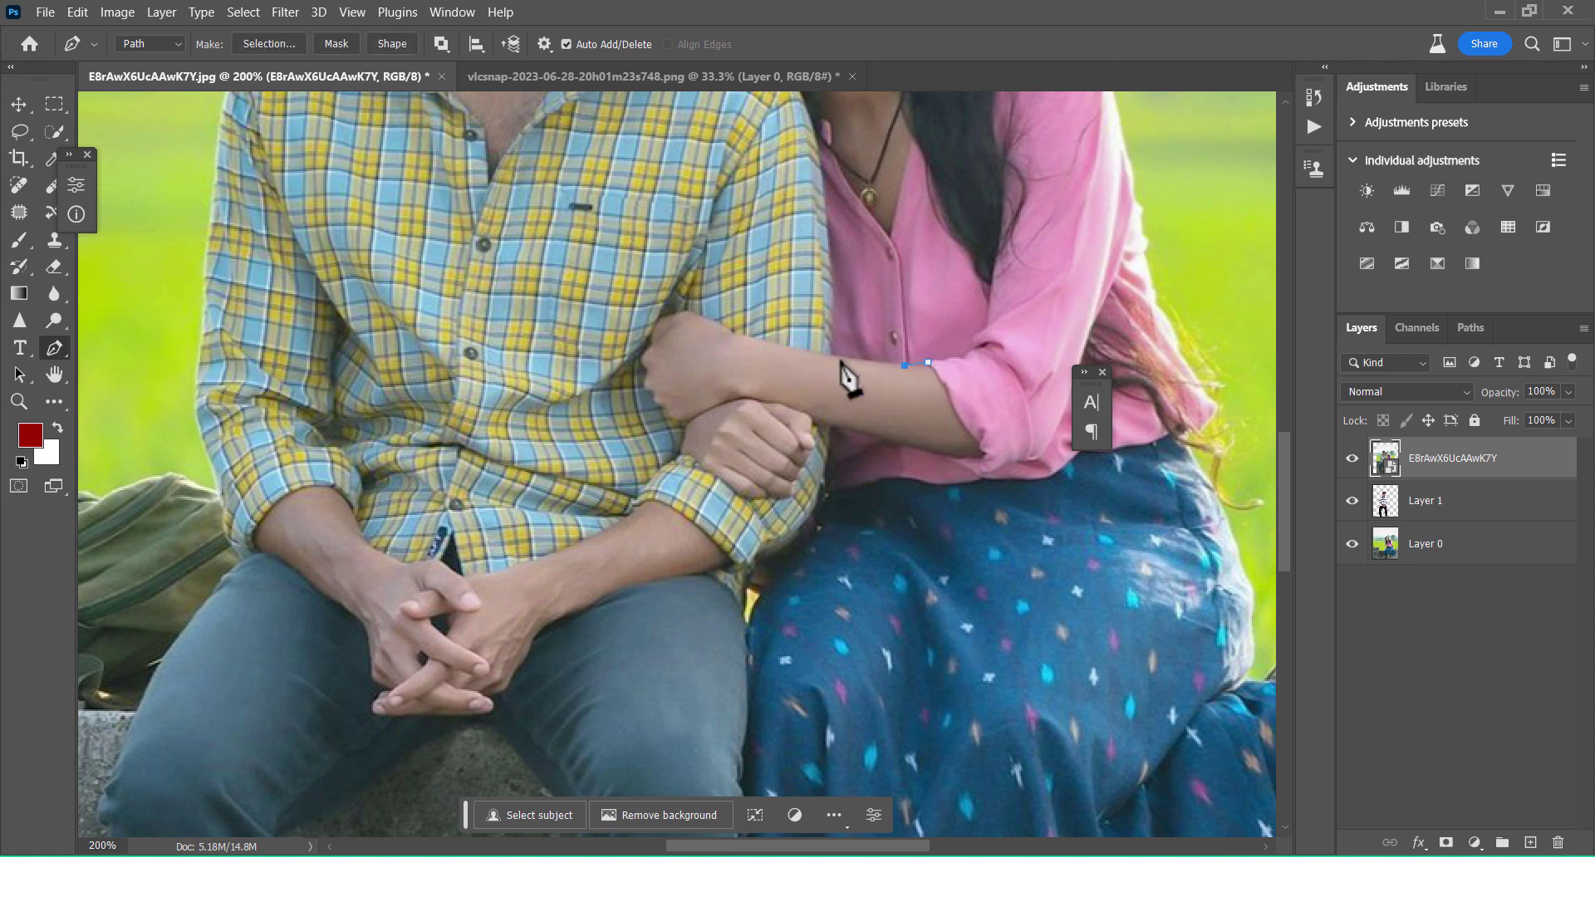
left_click(803, 350)
left_click(729, 329)
left_click(685, 312)
left_click(649, 340)
left_click(645, 392)
left_click(686, 421)
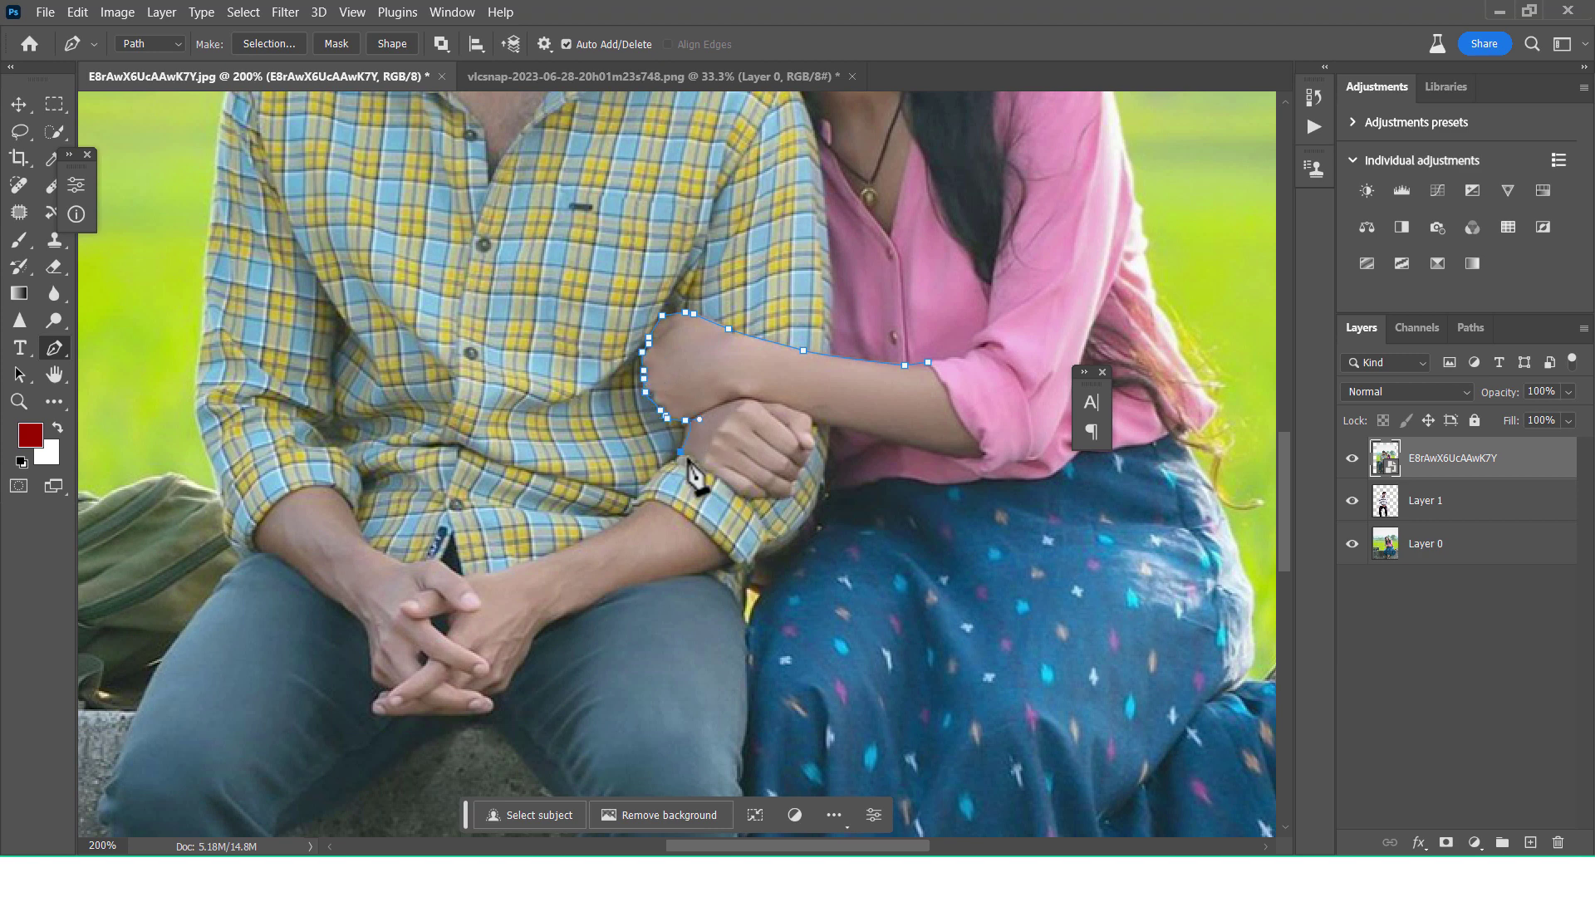
left_click(681, 454)
left_click(695, 455)
Step: Continue the path around the cuff and the man's fist, close it, and open its options
key("ctrl+plus")
left_click(791, 517)
left_click(833, 535)
left_click(909, 500)
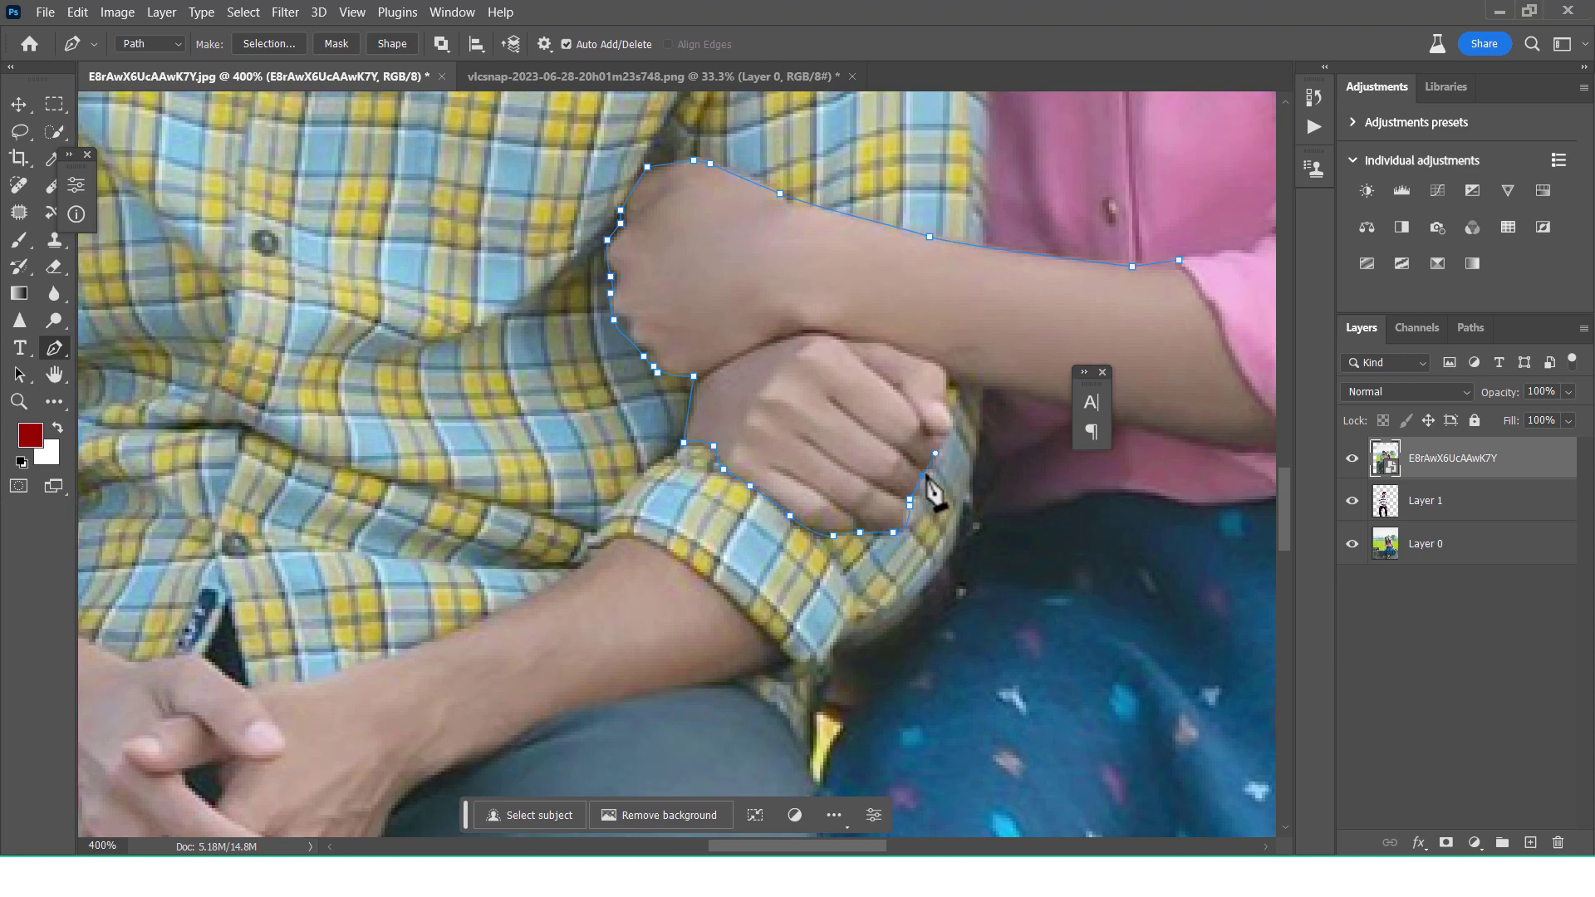
left_click(946, 436)
left_click(951, 376)
left_click(1188, 435)
scroll(948, 451, "right", 3)
left_click(970, 444)
left_click(862, 260)
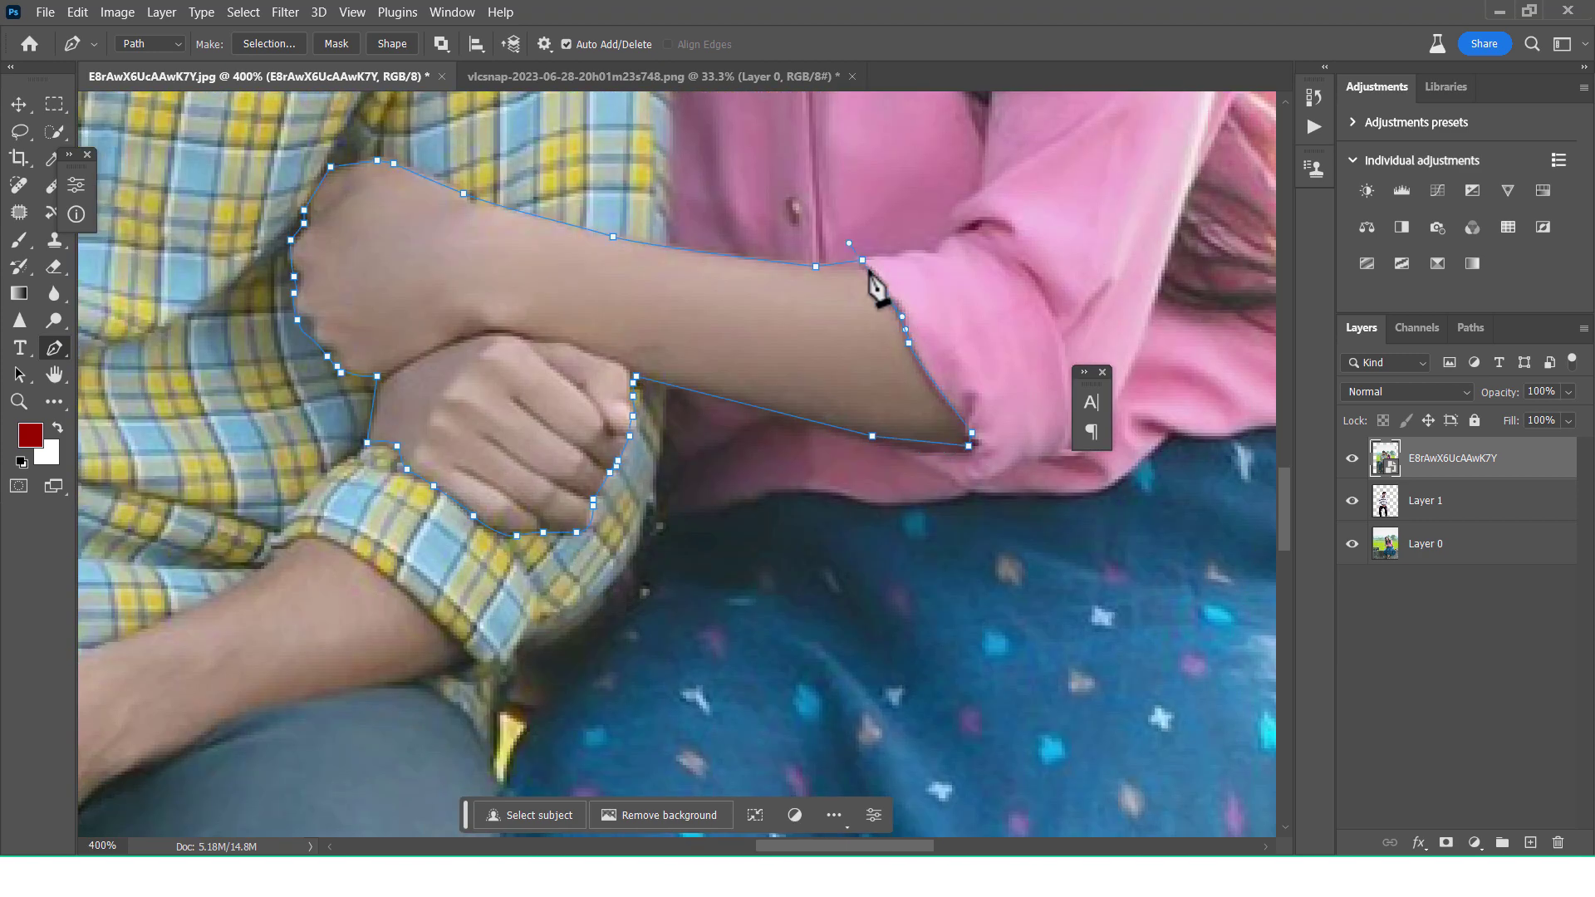
right_click(869, 289)
Step: Turn the path into a selection and mask the pasted photo to just the woman's arm
left_click(920, 371)
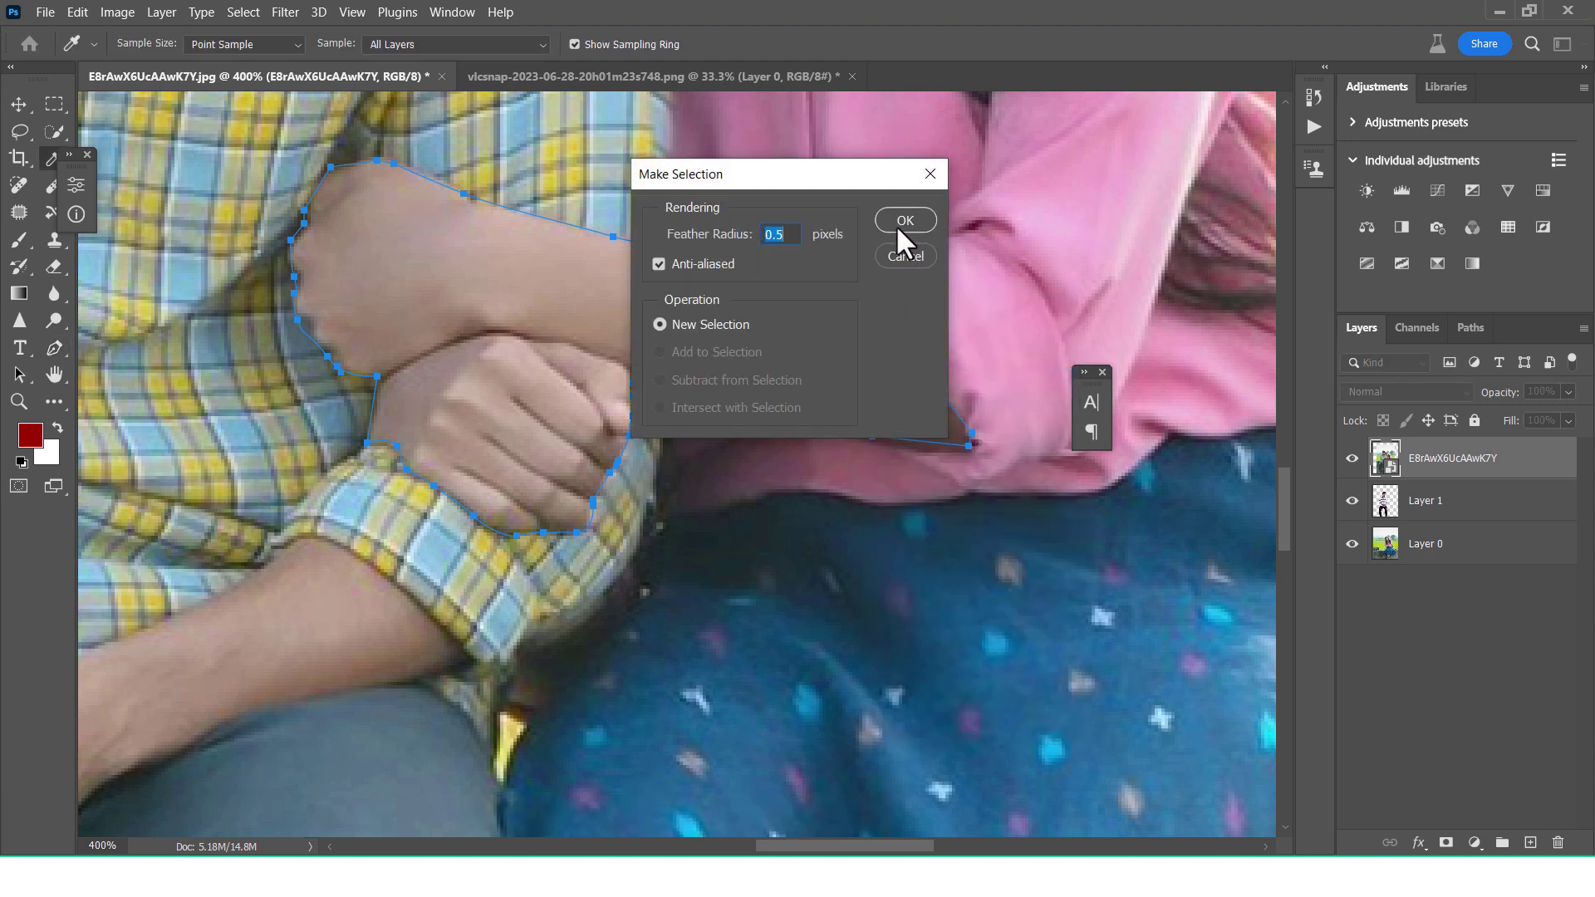
key("Return")
left_click(1447, 842)
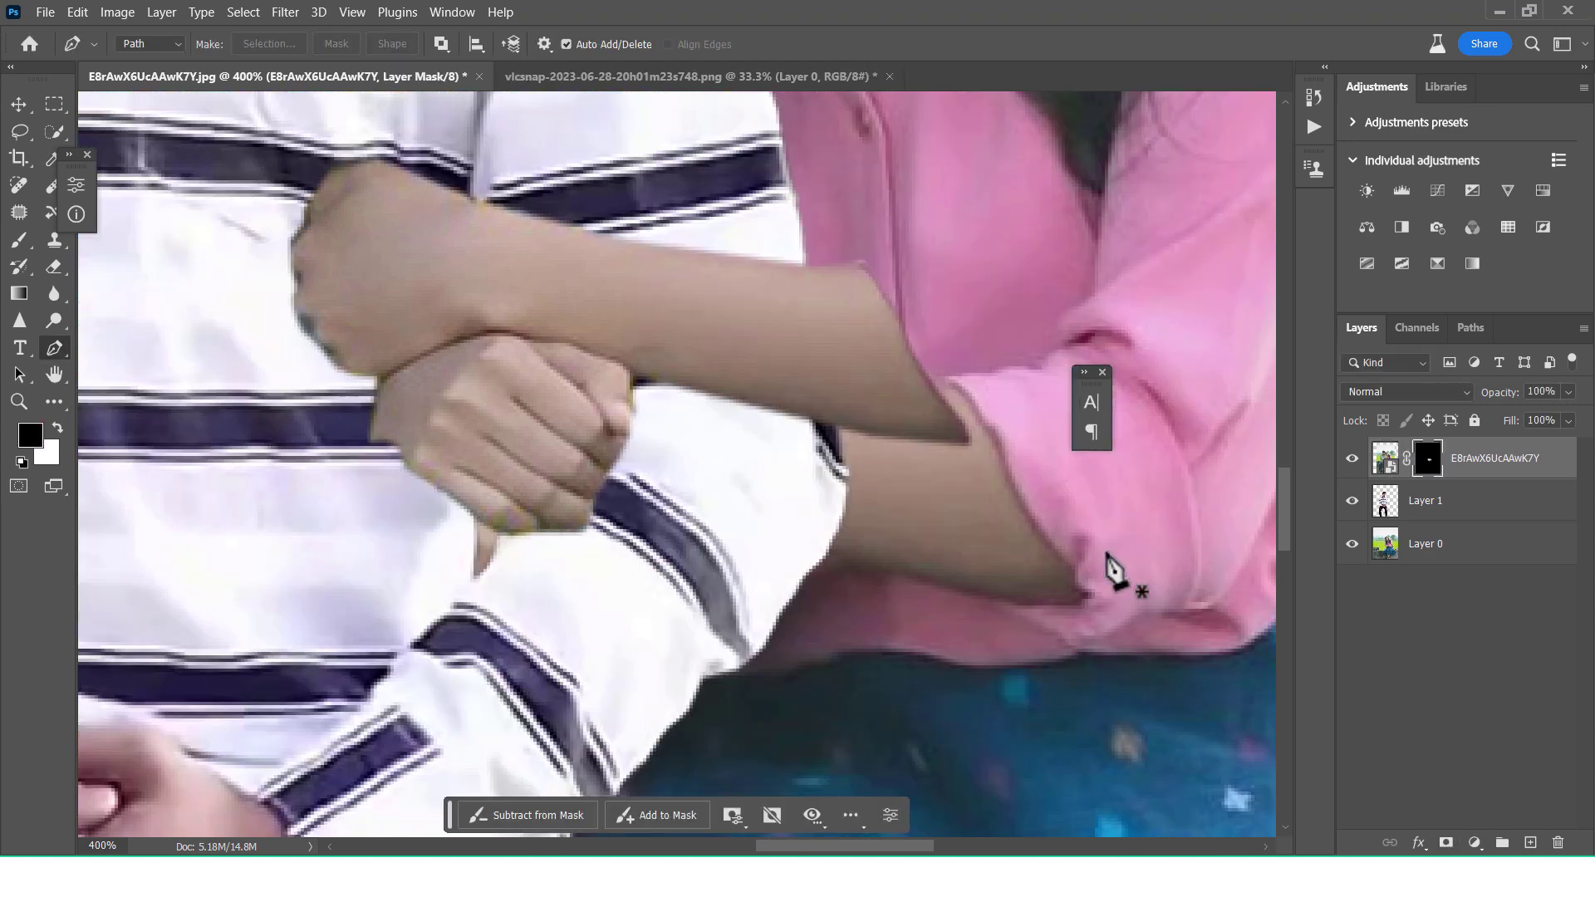
key("ctrl+0")
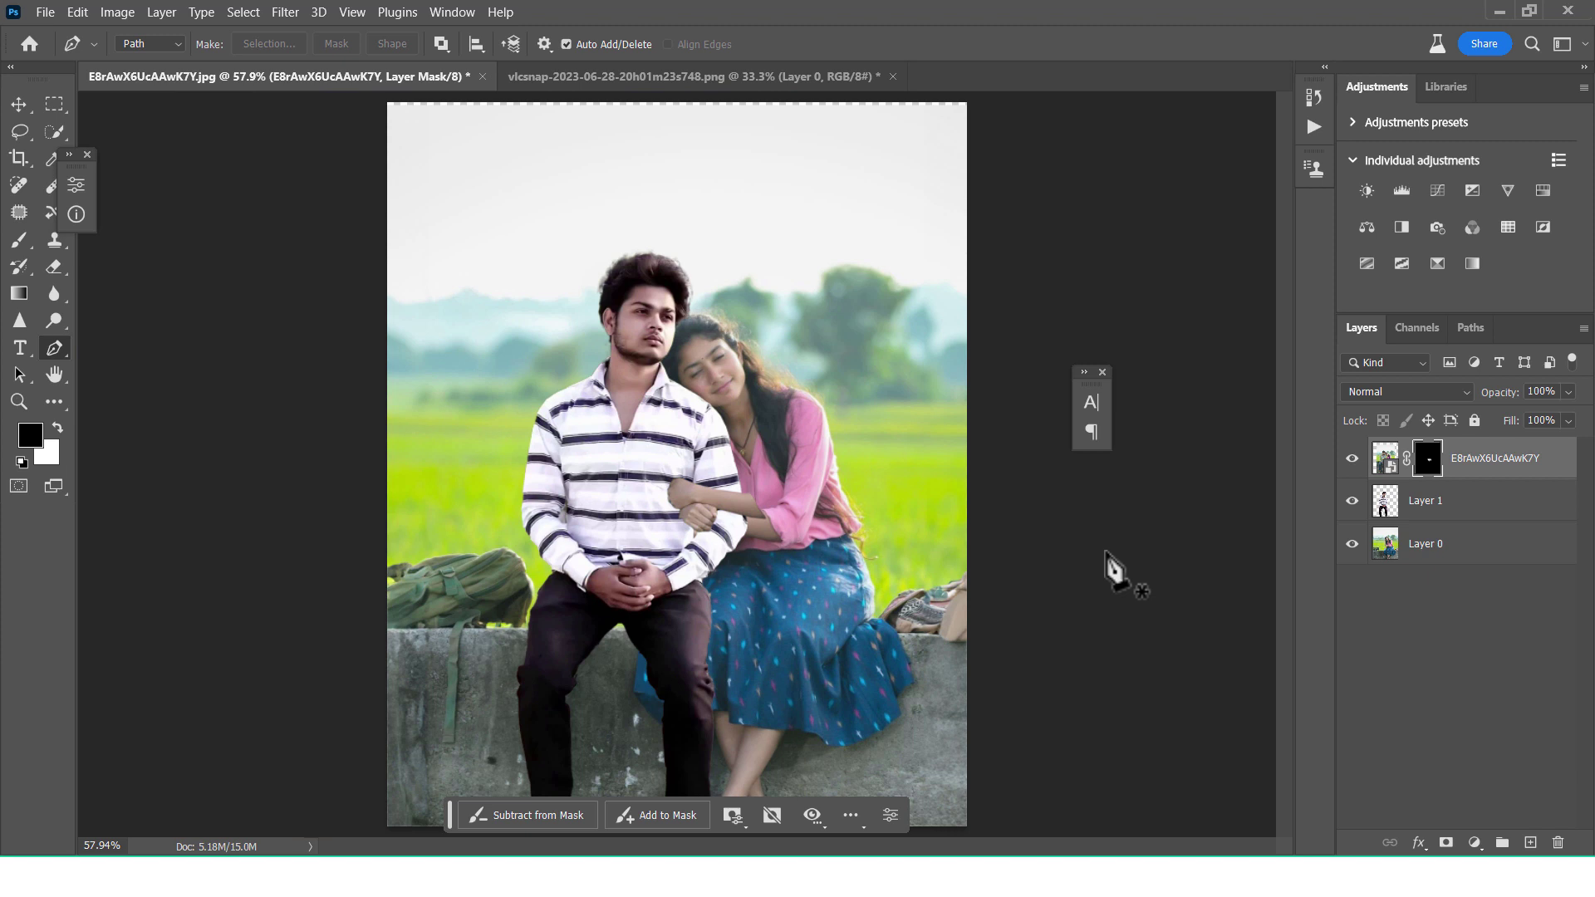
Step: Scale the masked arm layer up slightly, to about 105.61%, and apply it
key("ctrl+t")
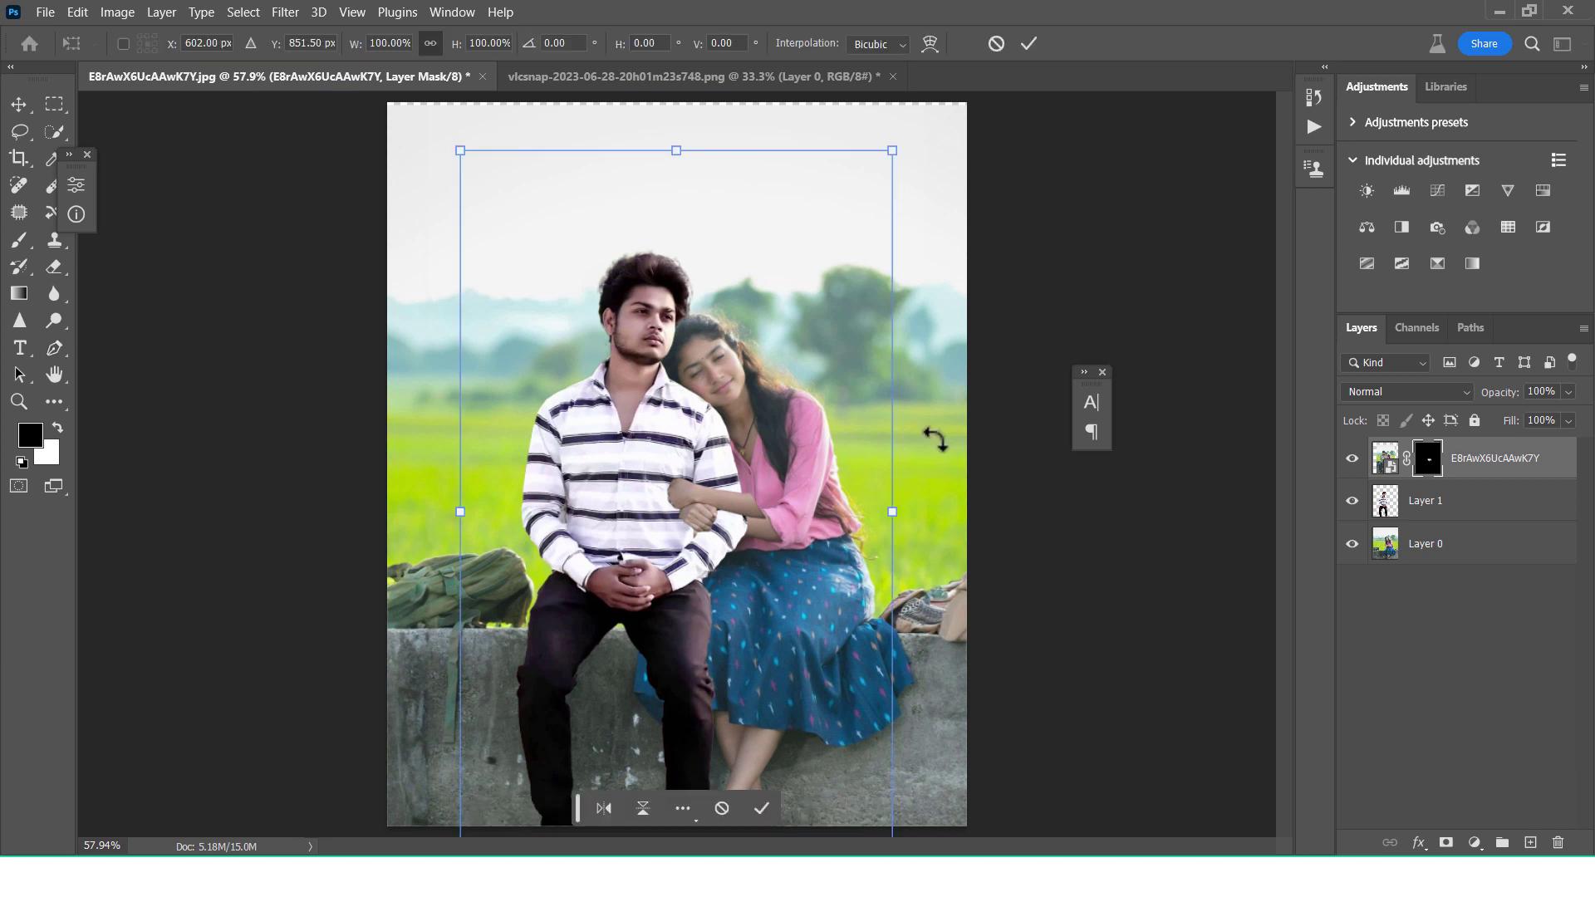
key("ctrl+minus")
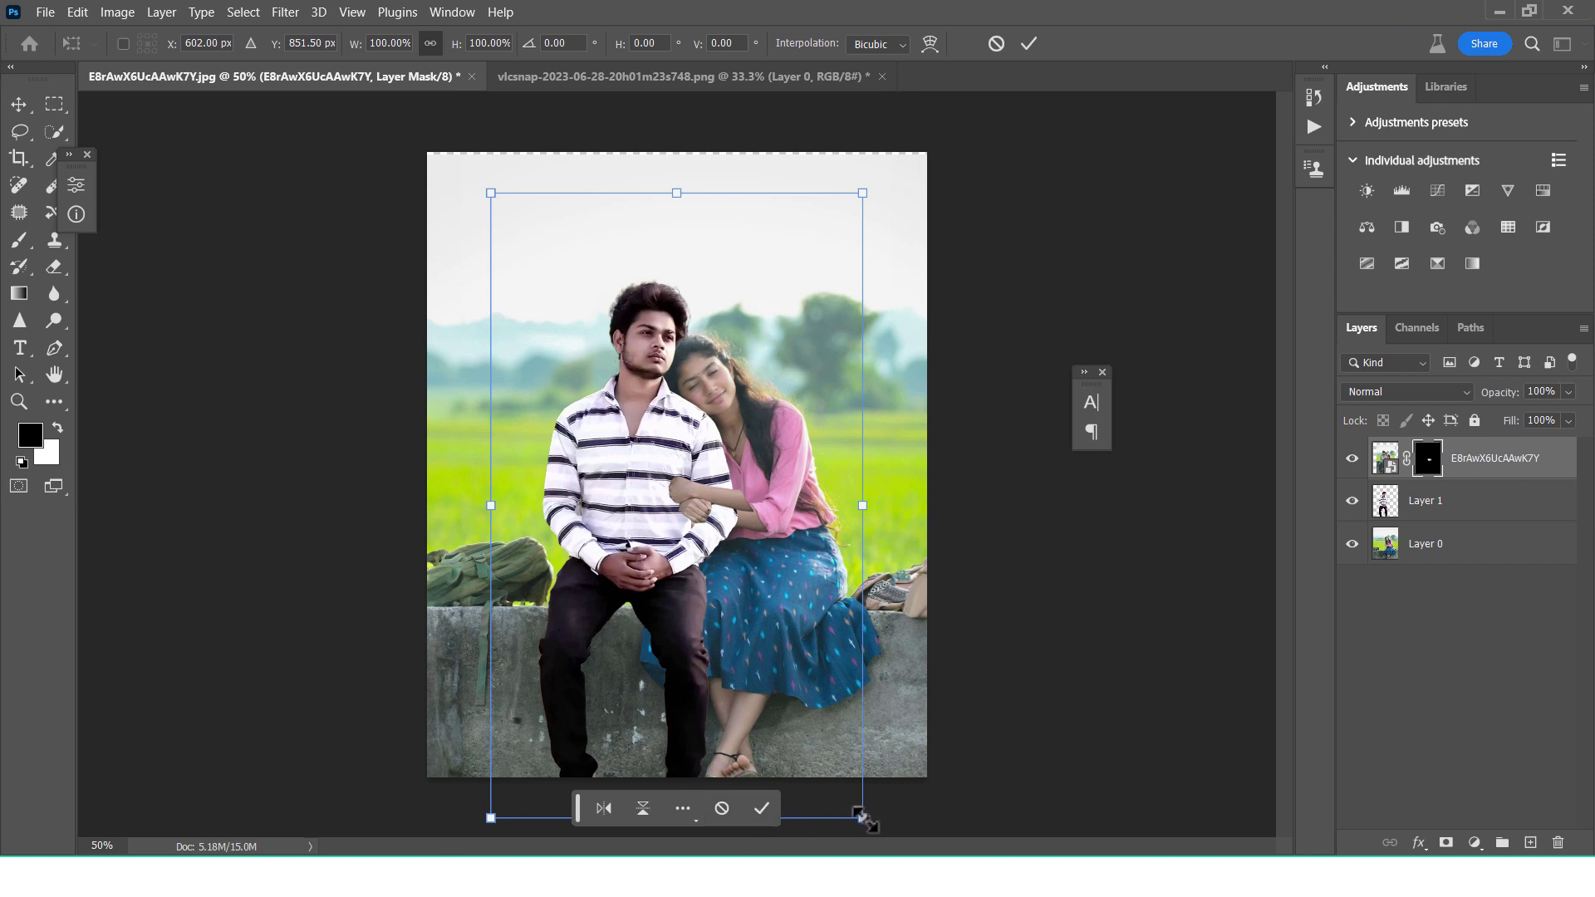
left_click_drag(862, 818, 883, 845)
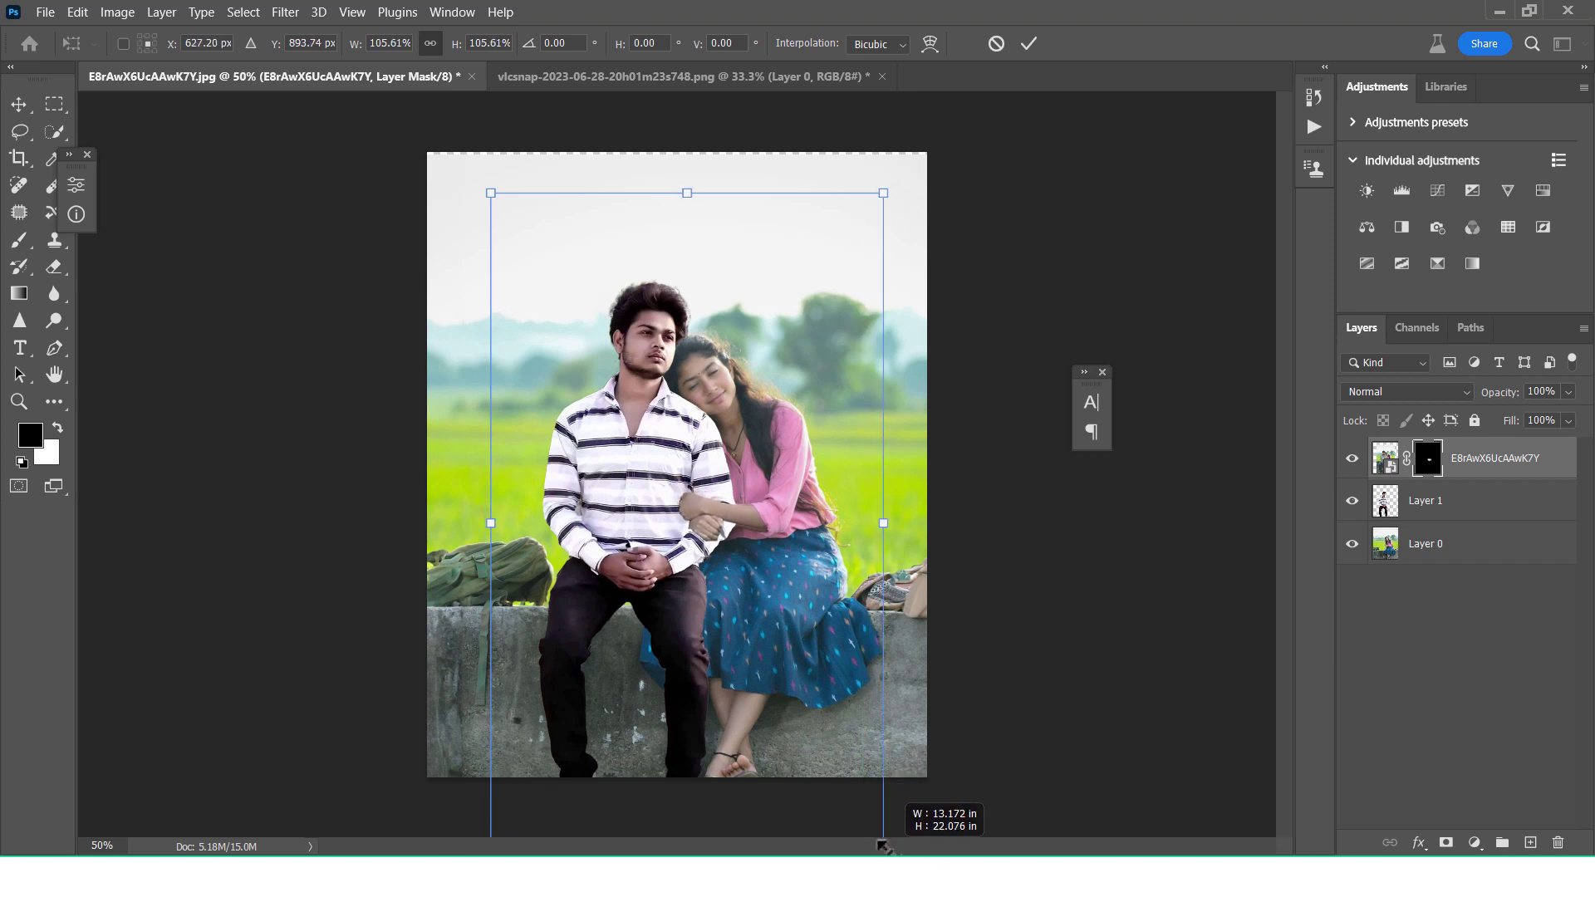
left_click_drag(883, 845, 883, 845)
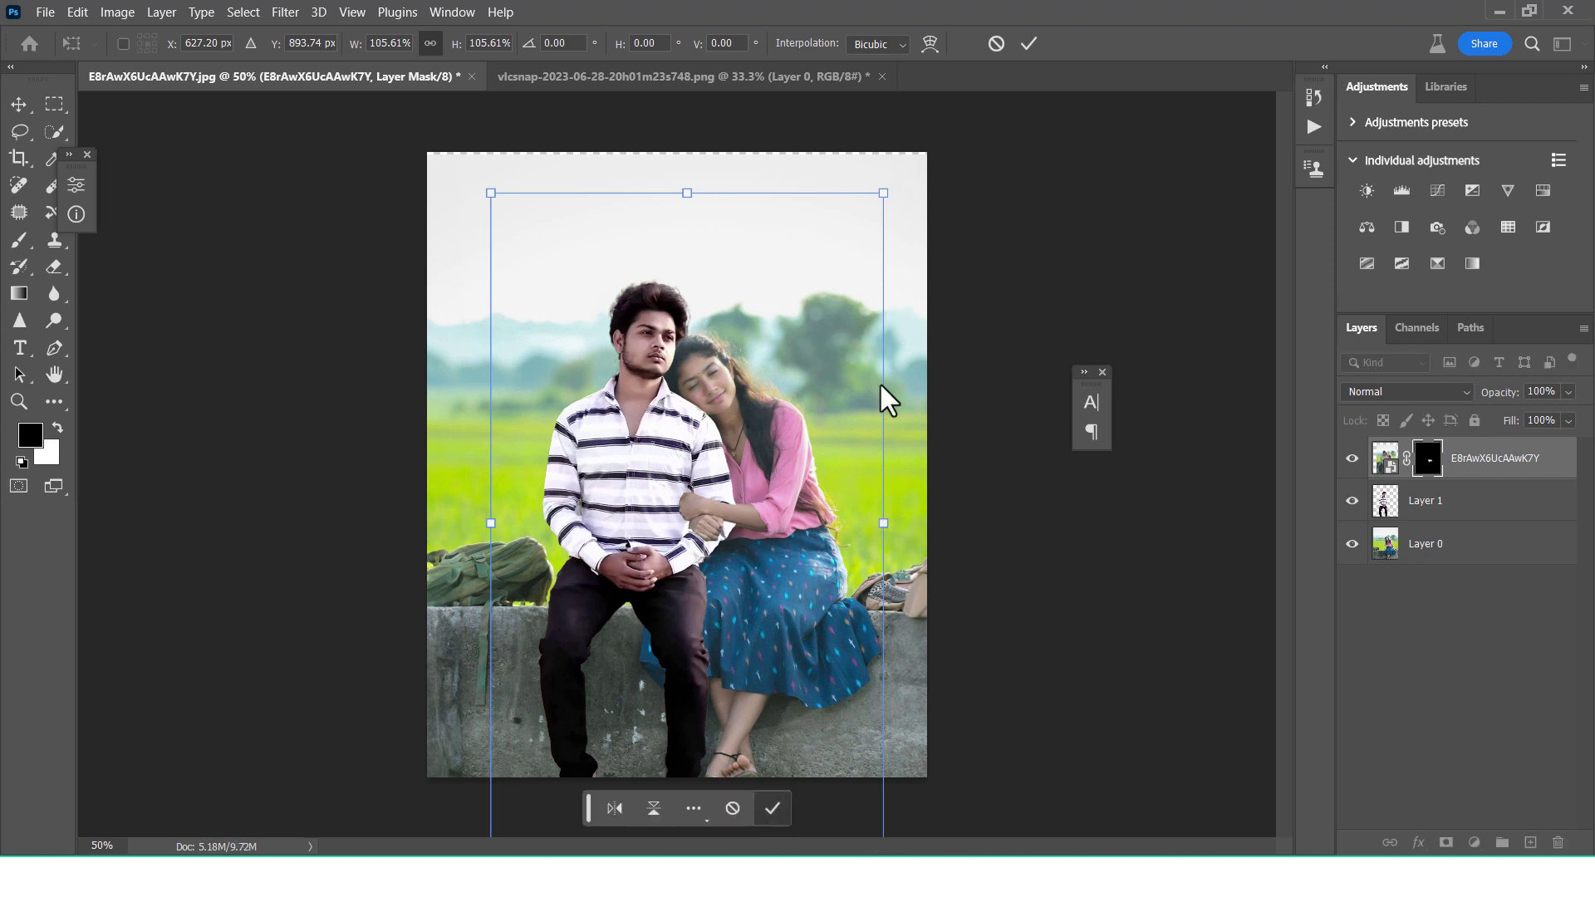
key("Return")
key("p")
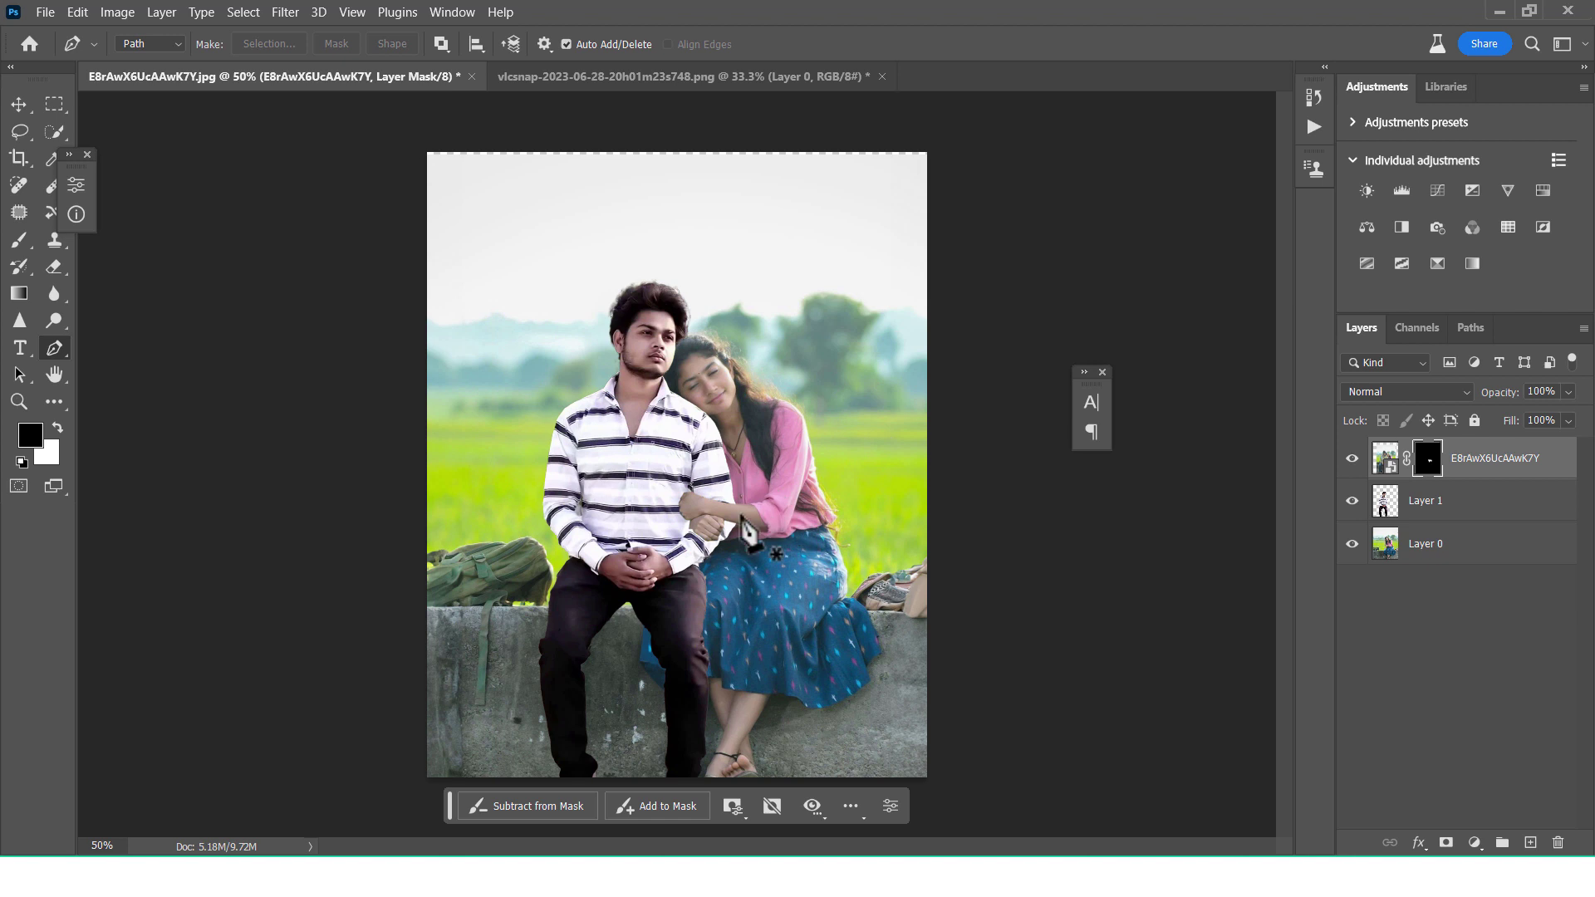
Step: Rescale and skew the arm layer (102.5%, 1.06°) and nudge it down around the man's arm
left_click(18, 104)
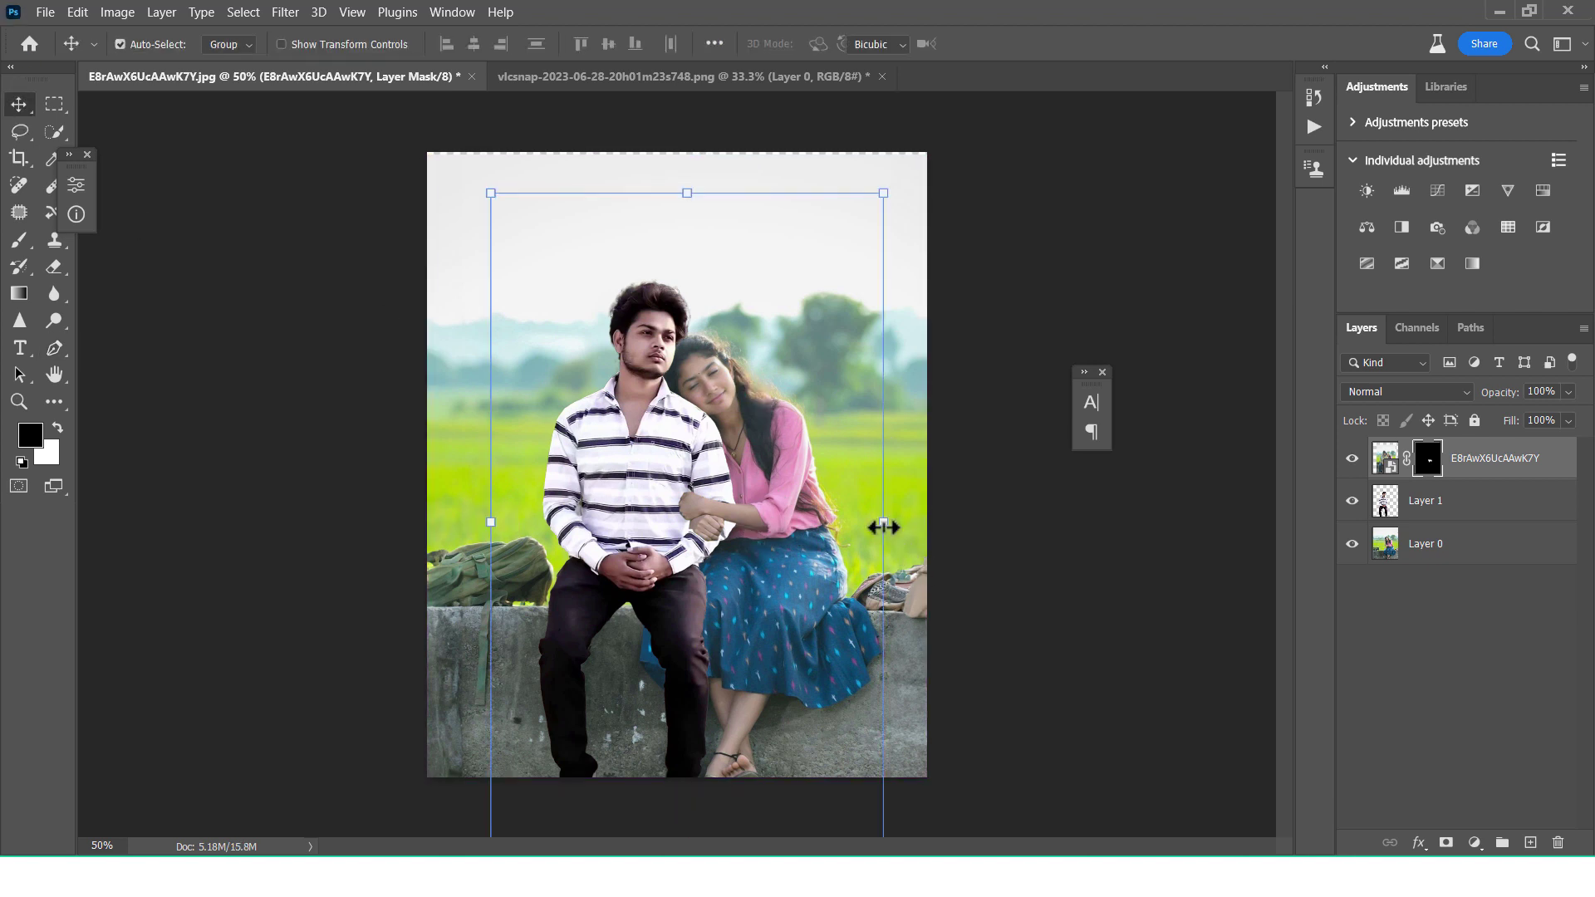
left_click(883, 527)
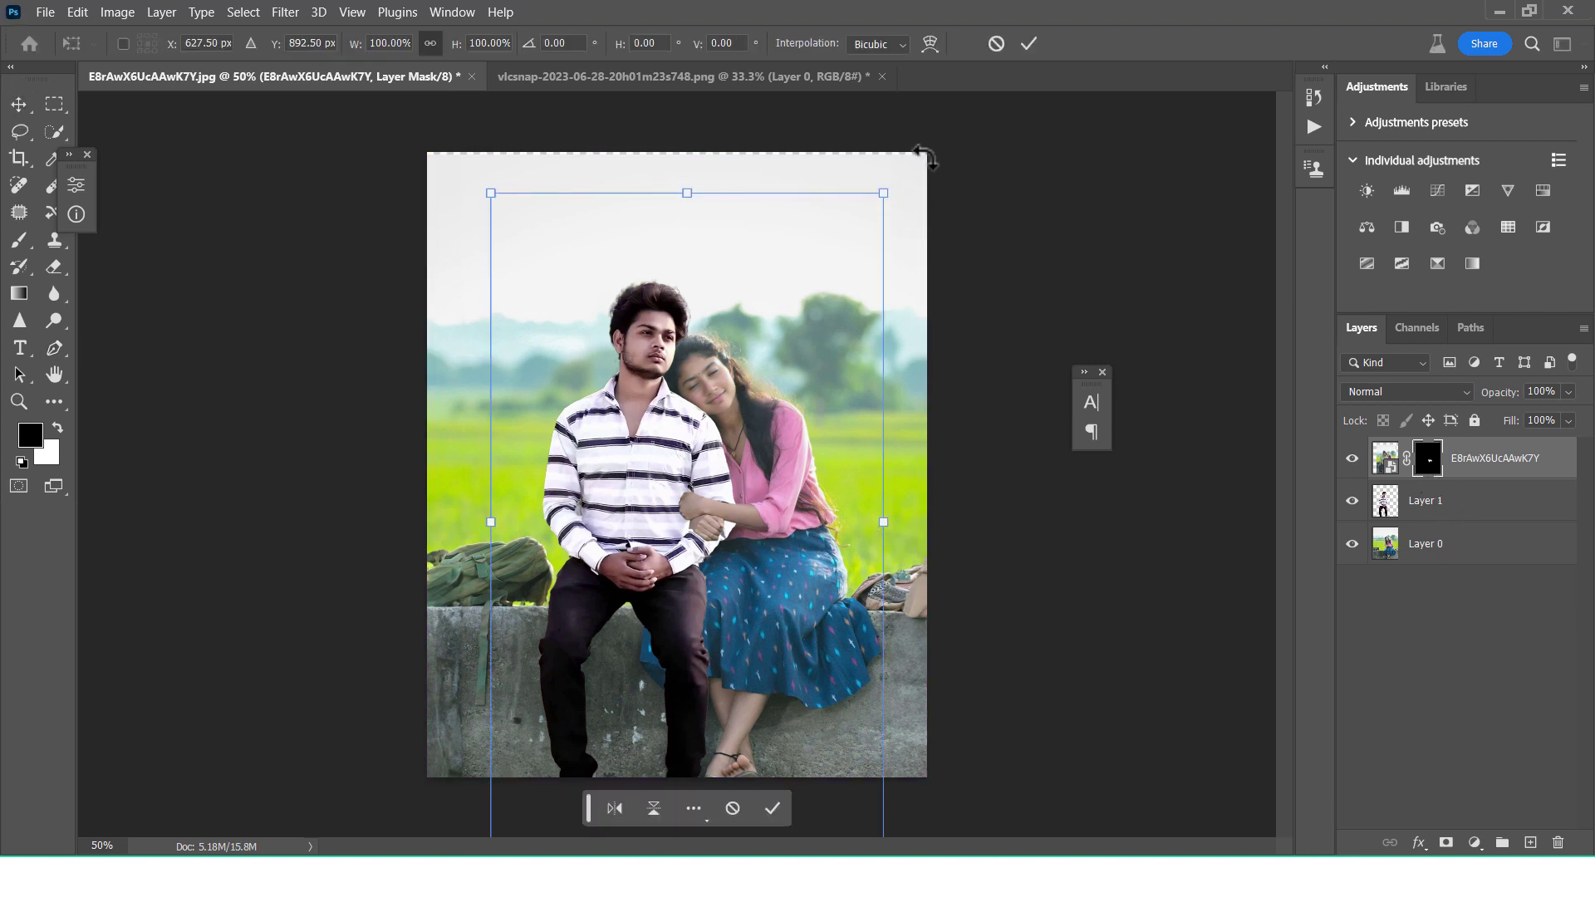
key("ctrl+minus")
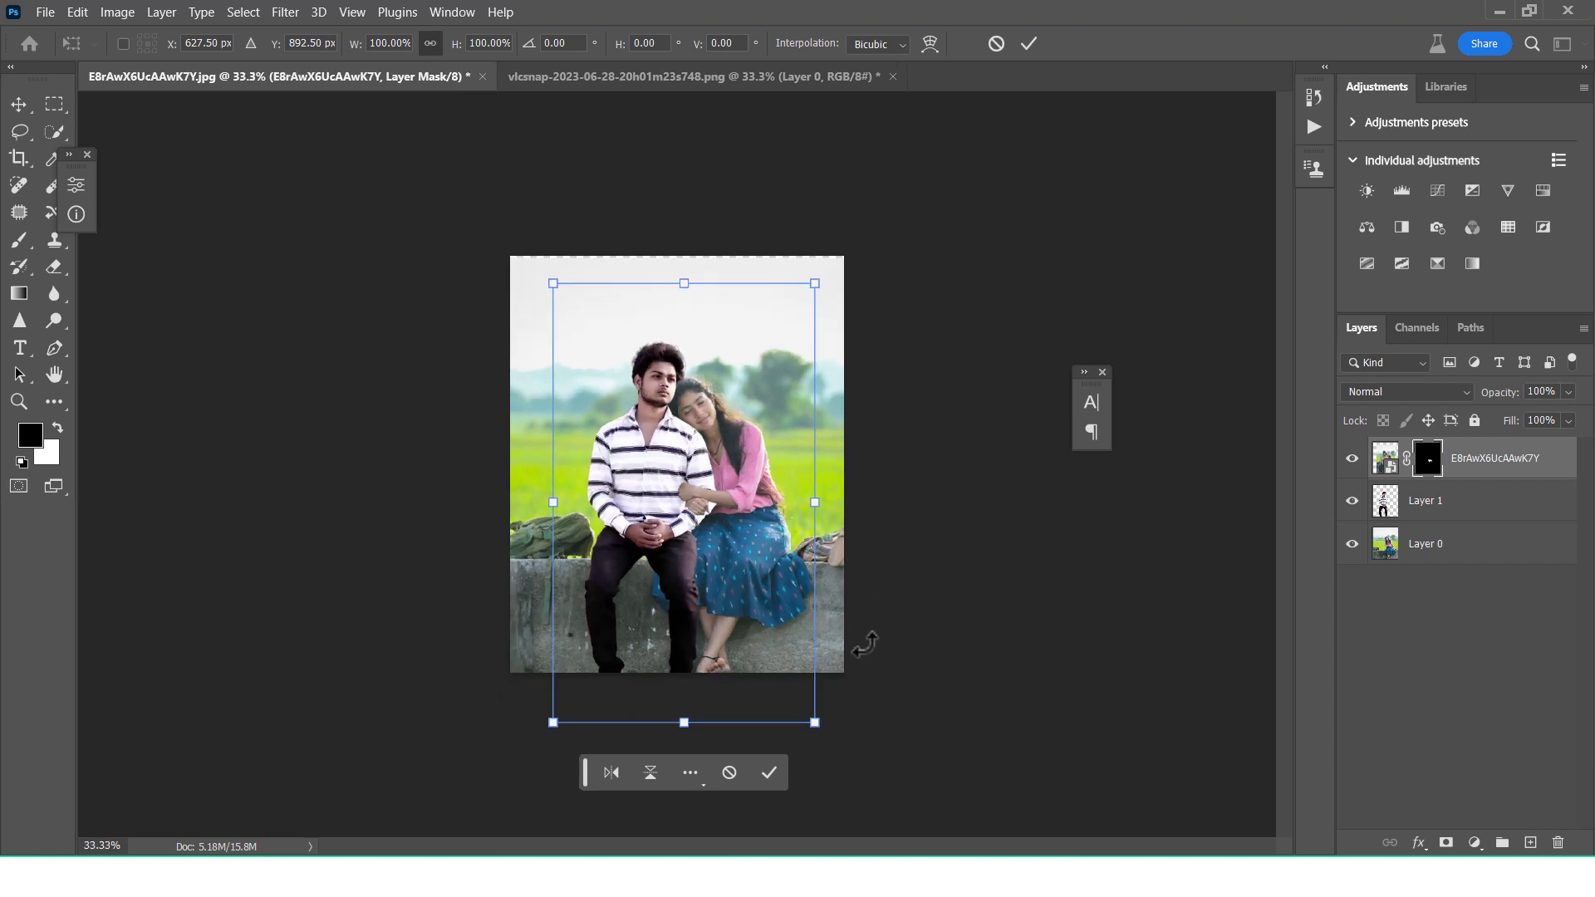
left_click_drag(818, 721, 822, 728)
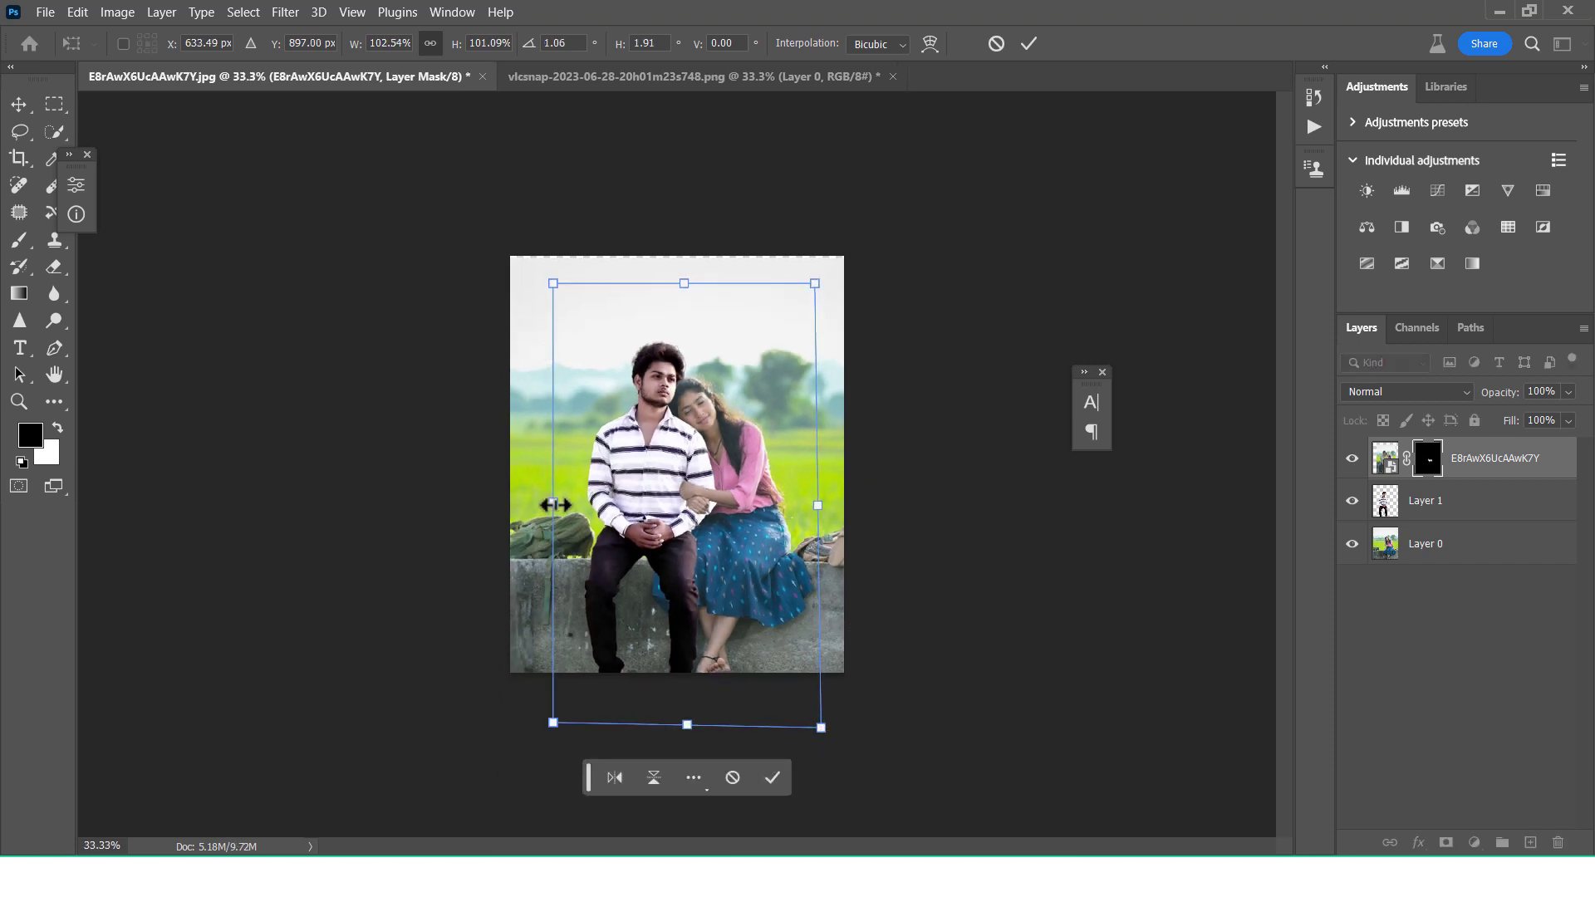
key("ctrl+plus")
key("ctrl+plus")
key("ctrl+plus")
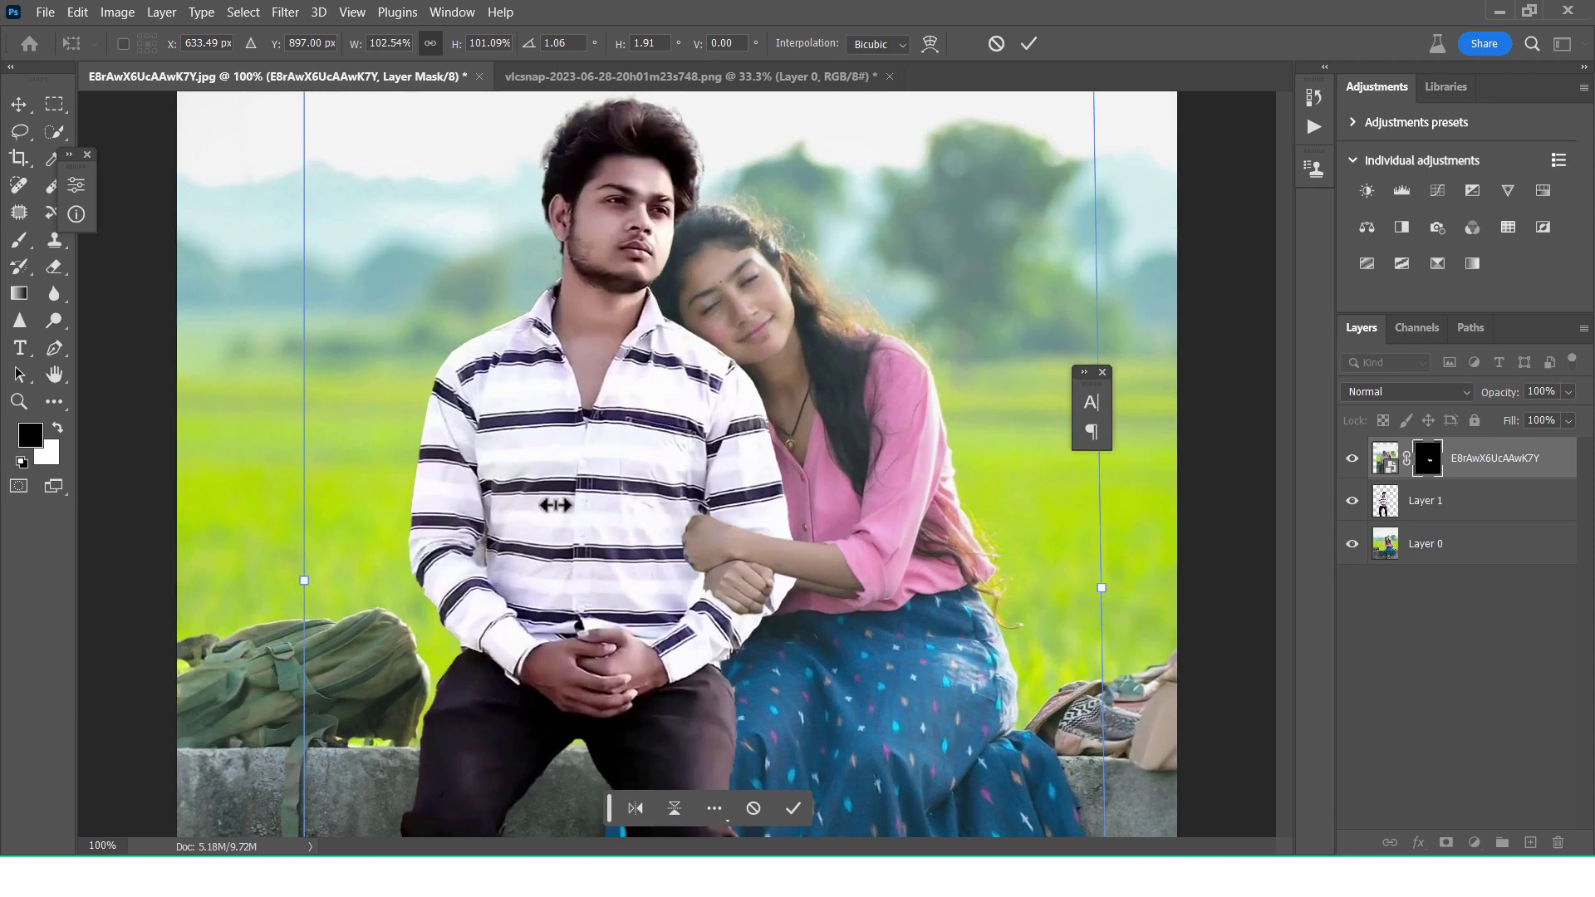
scroll(627, 142, "up", 2)
scroll(656, 270, "up", 4)
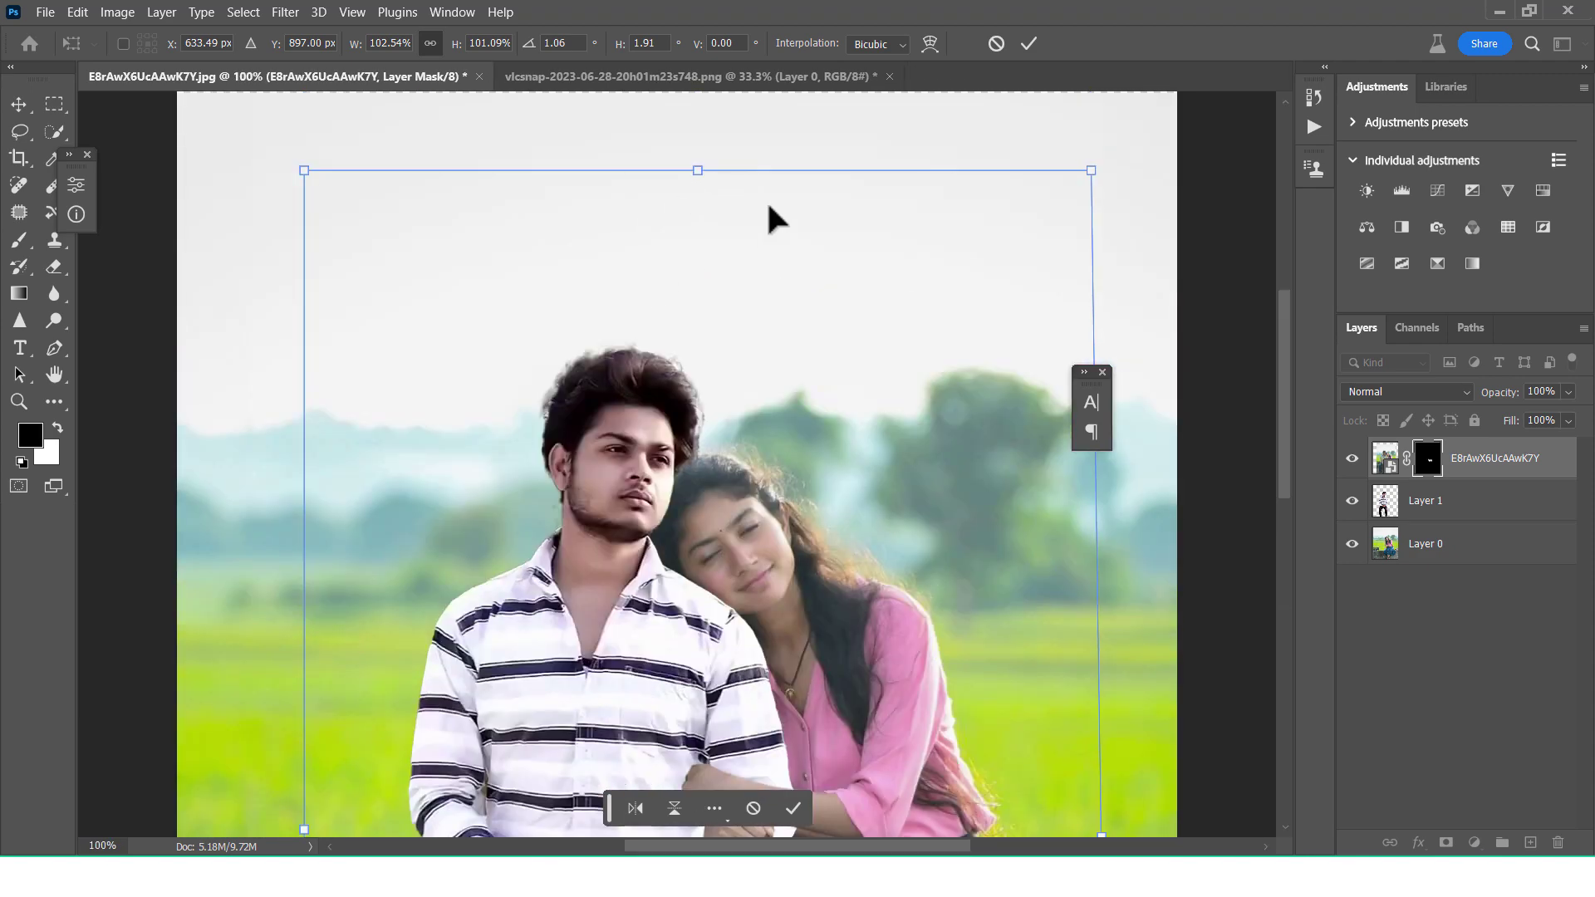
scroll(768, 208, "down", 2)
scroll(1032, 149, "down", 1)
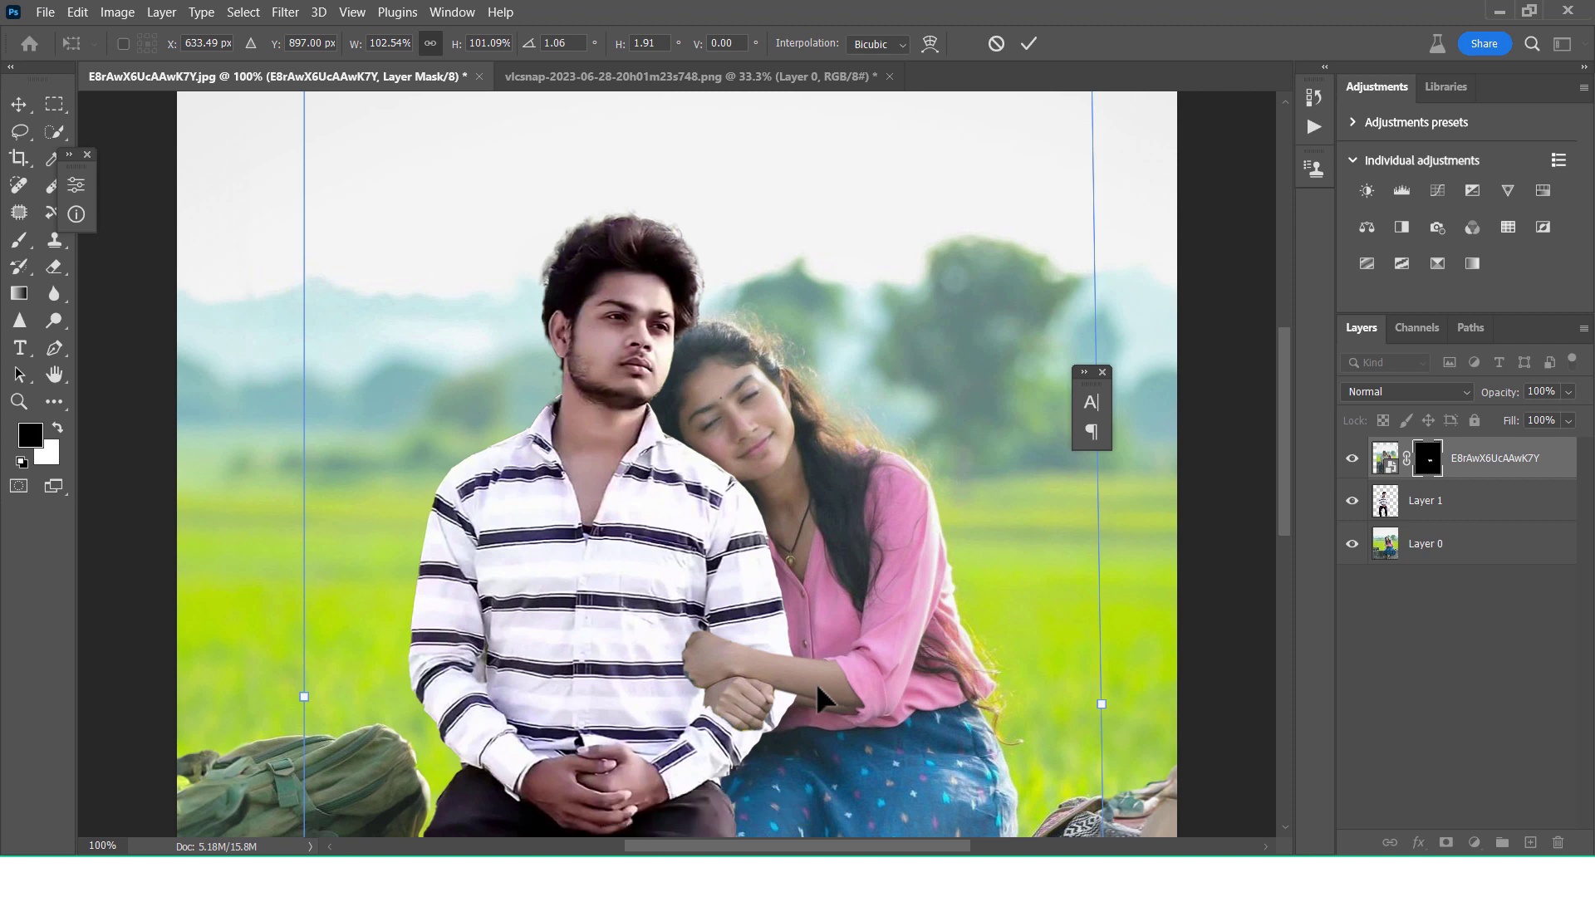
mouse_move(815, 684)
left_mouse_down()
mouse_move(831, 703)
mouse_move(830, 690)
left_mouse_up()
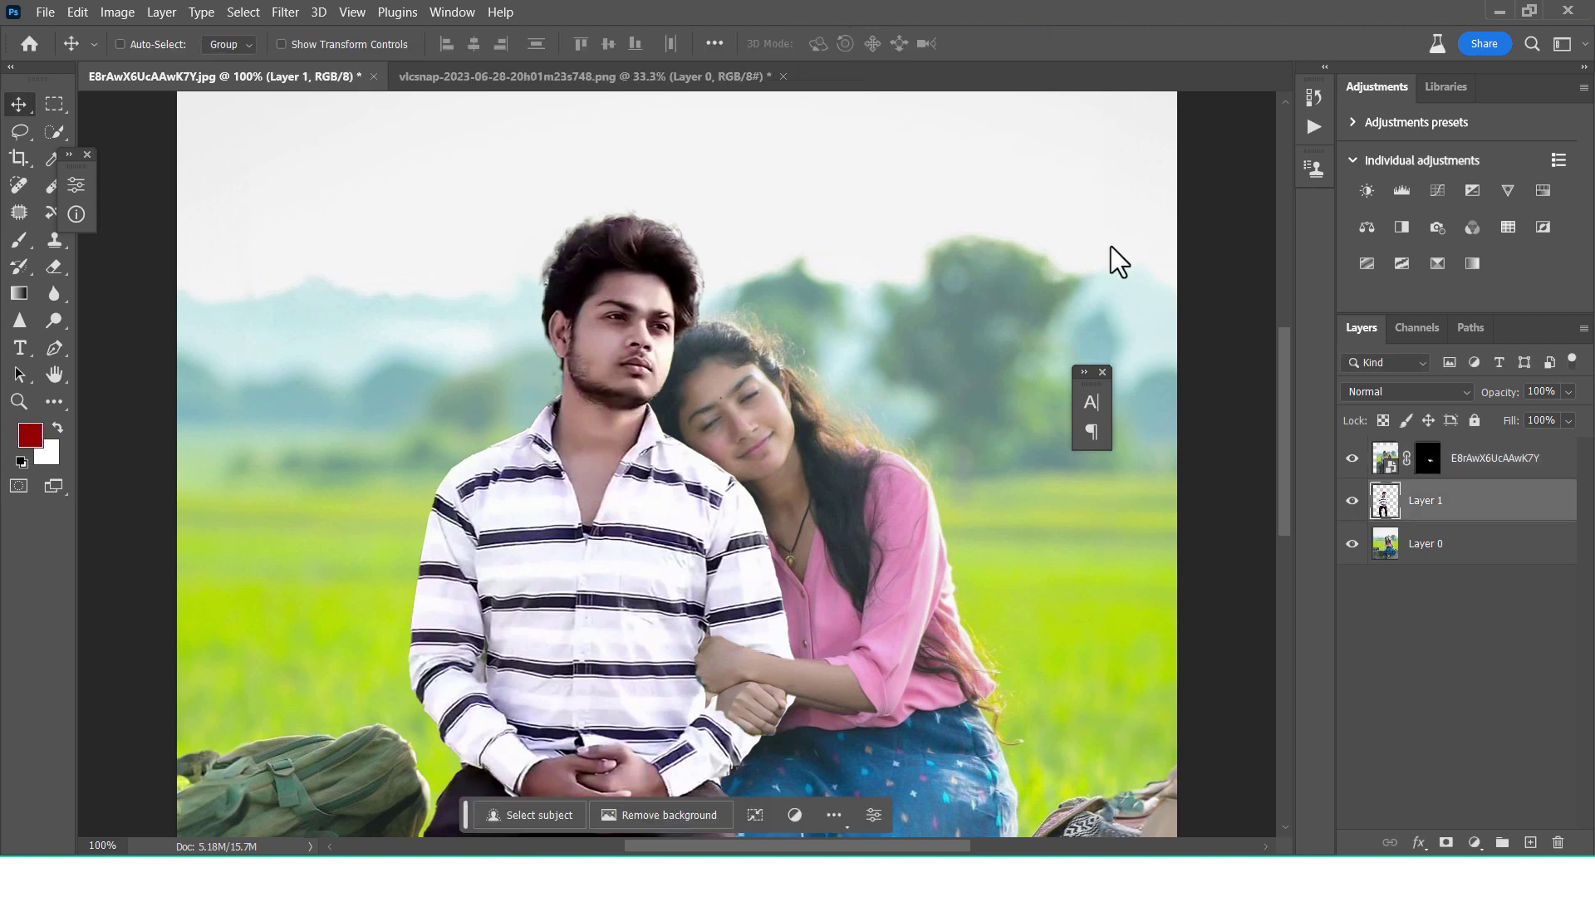
Step: Narrow the E8rAwX6UcAAwK7Y arm layer to 96.81% width and shift it right and down onto the forearm
left_click(1466, 462)
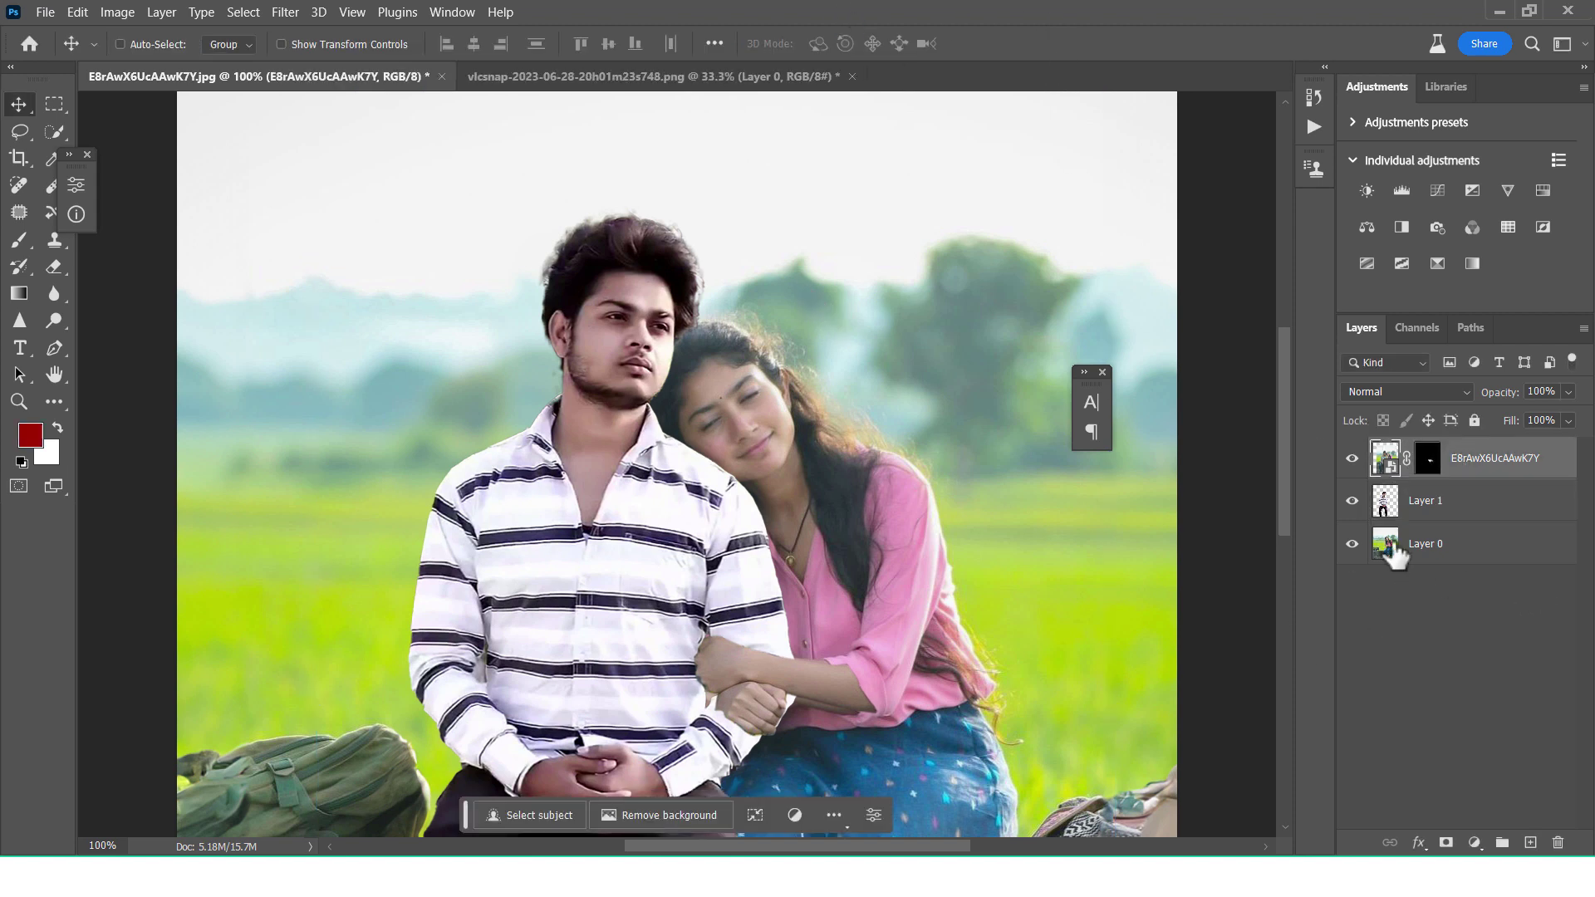
key("ctrl+t")
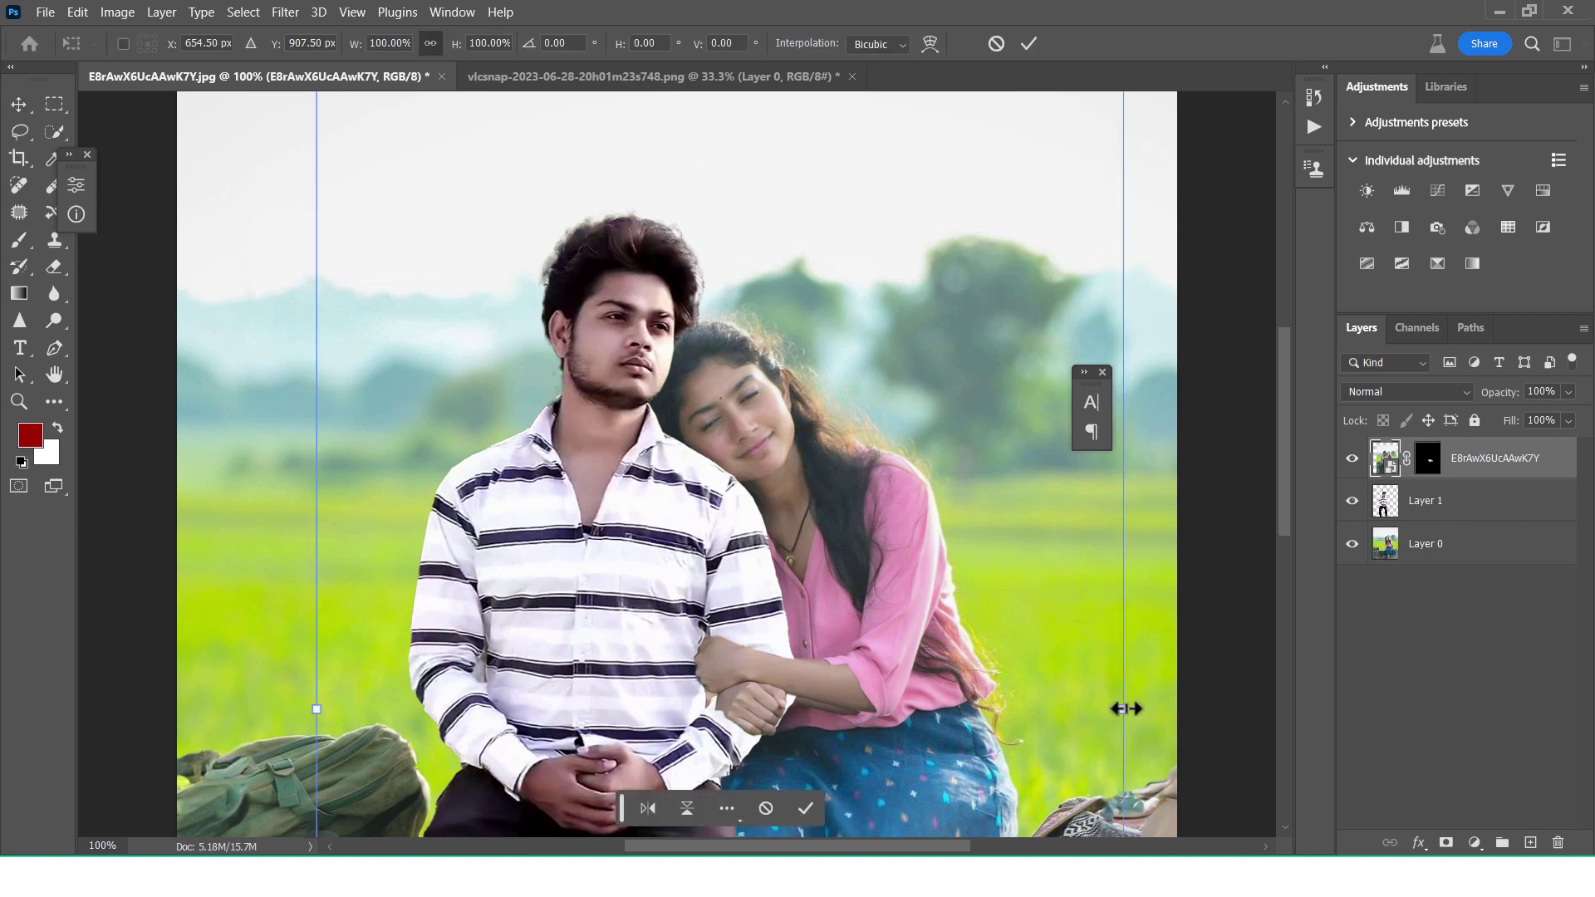
left_click_drag(1125, 709, 1101, 709)
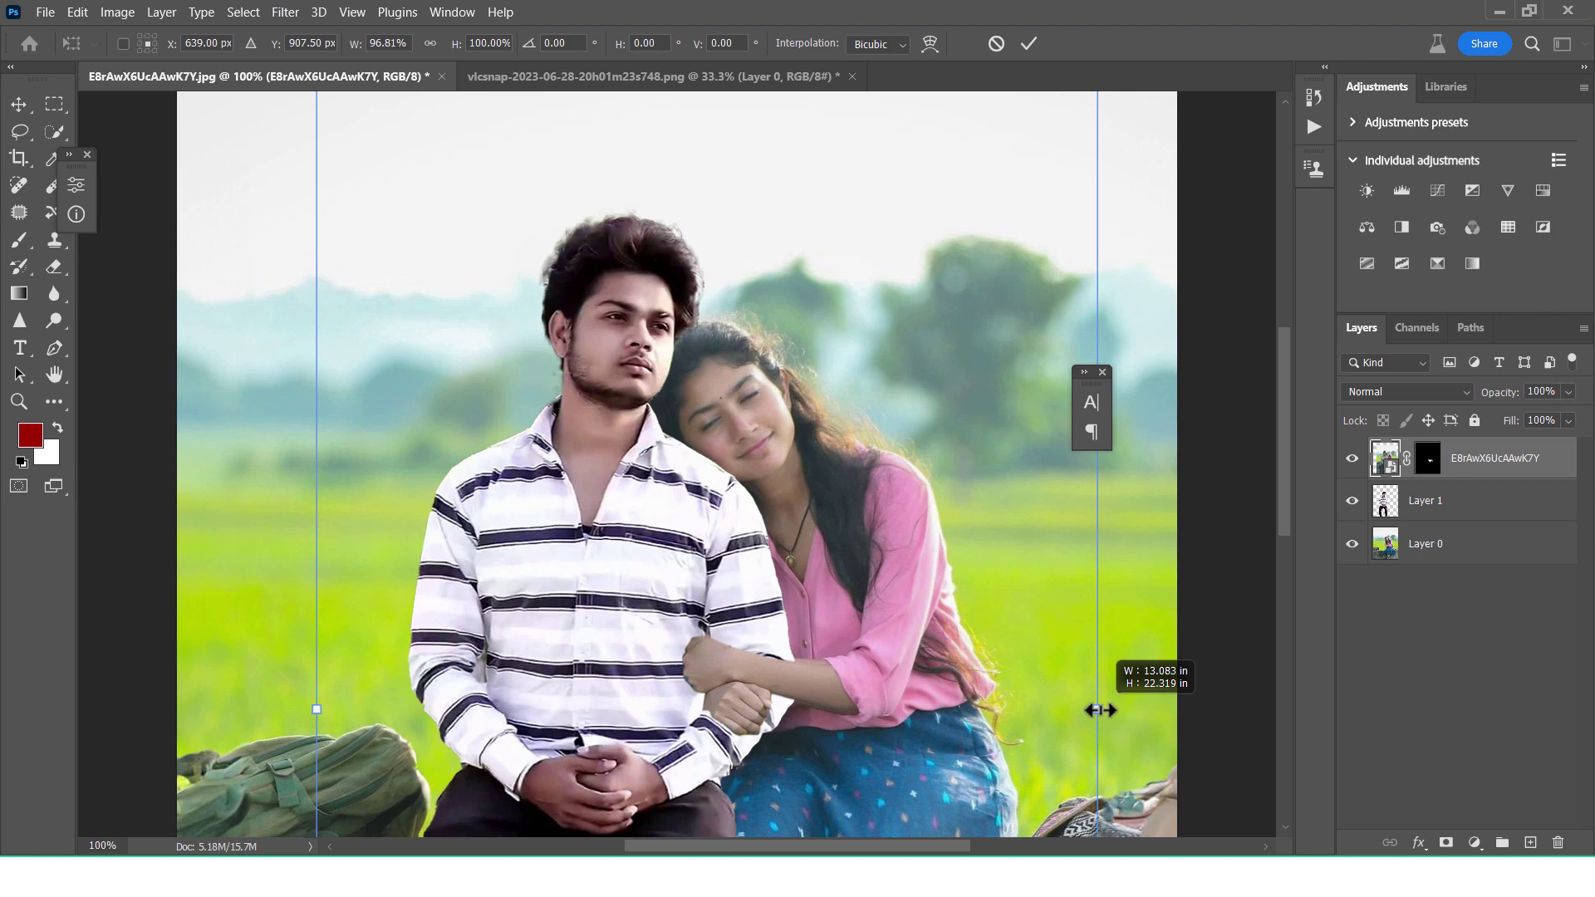
key("ctrl+minus")
key("ctrl+minus")
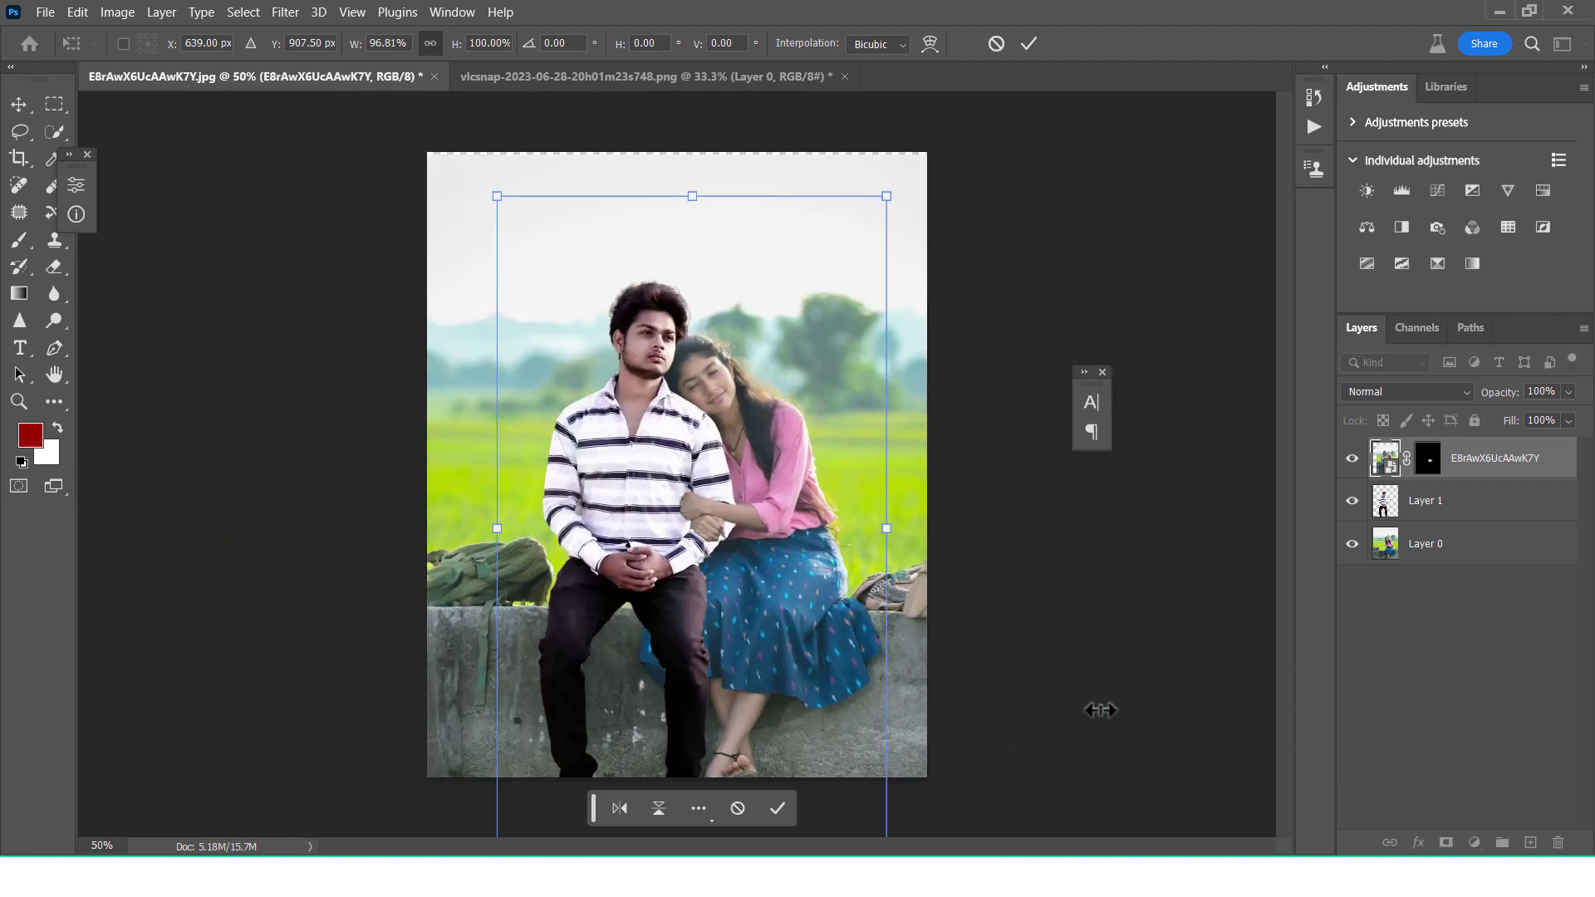
key("ctrl+plus")
key("ctrl+plus")
key("ctrl+plus")
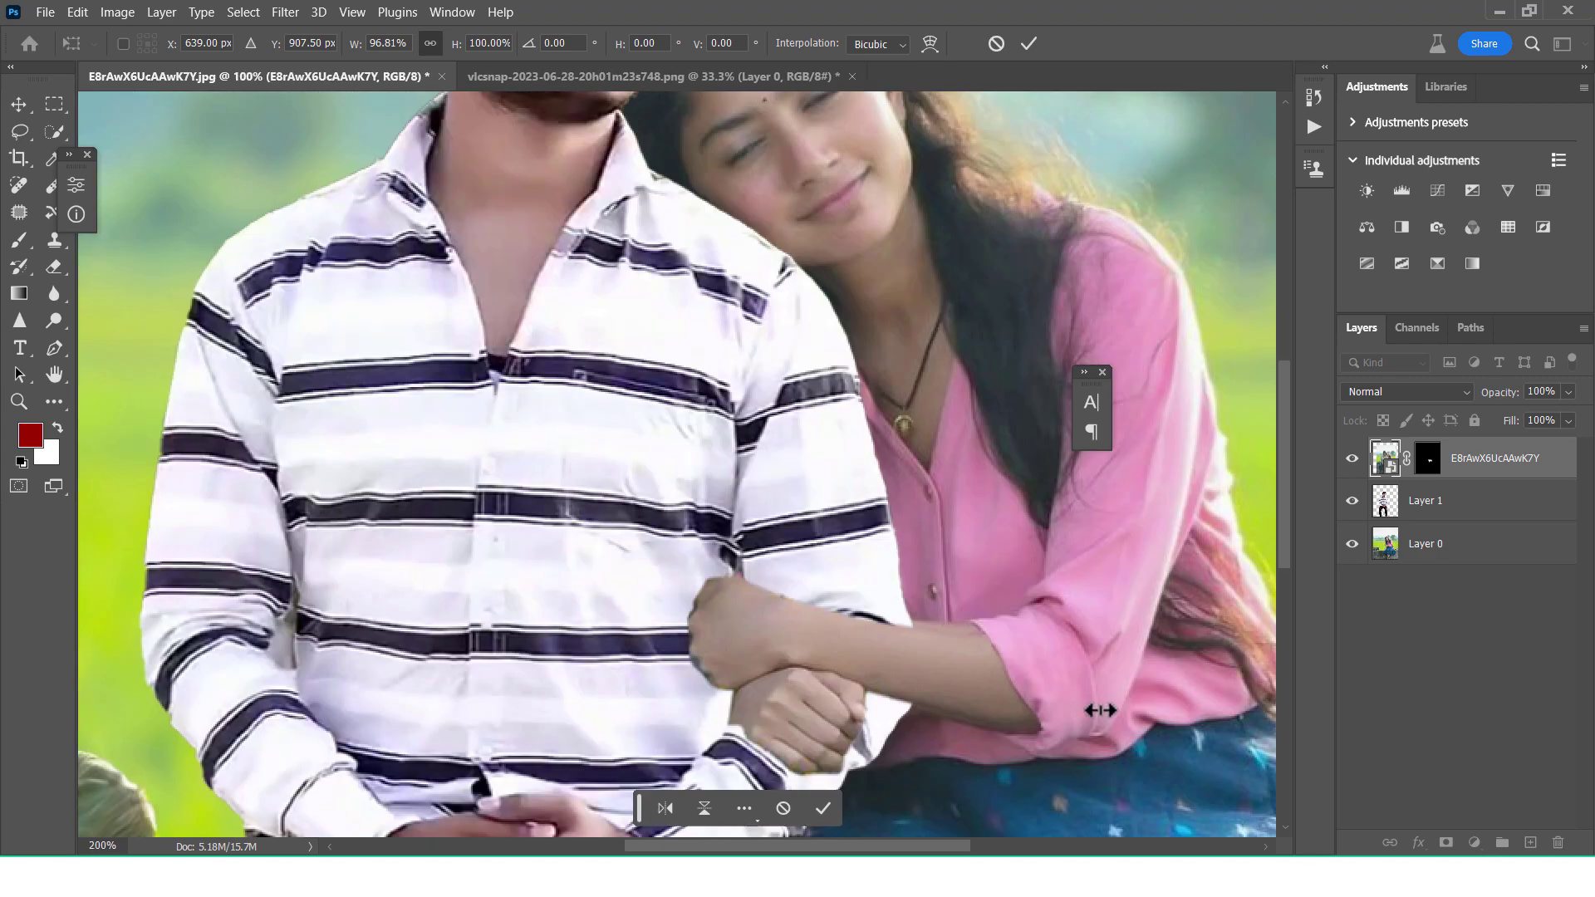
scroll(1078, 735, "down", 3)
mouse_move(962, 568)
left_mouse_down()
mouse_move(1007, 580)
mouse_move(971, 568)
left_mouse_up()
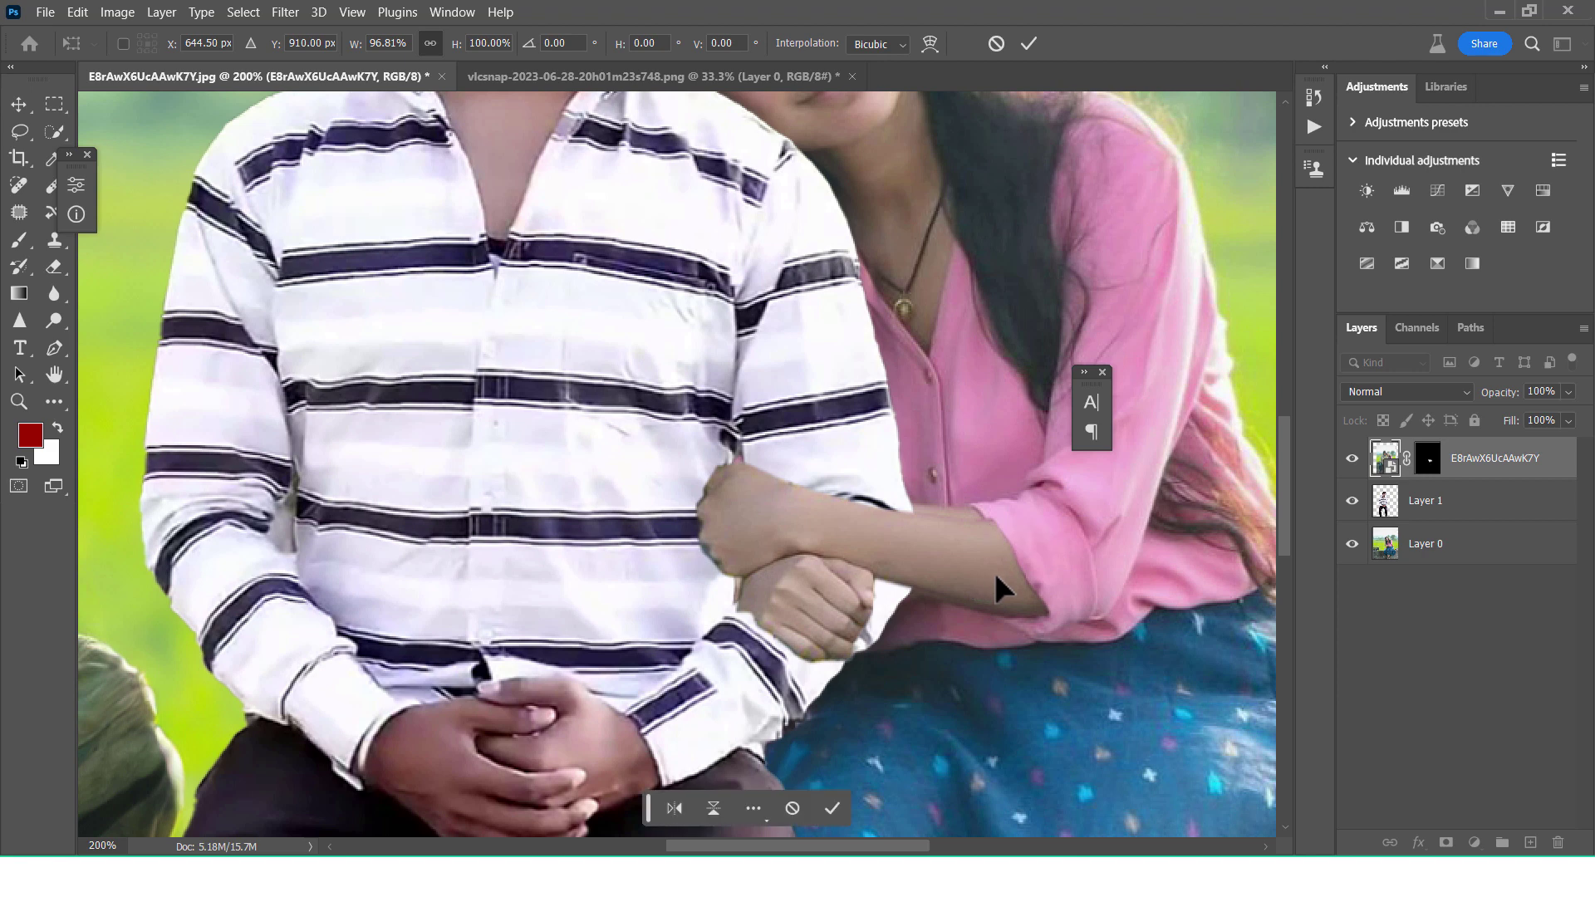
Step: Commit the arm transform and ready a 20 px Clone Stamp on Layer 0
left_click(1032, 38)
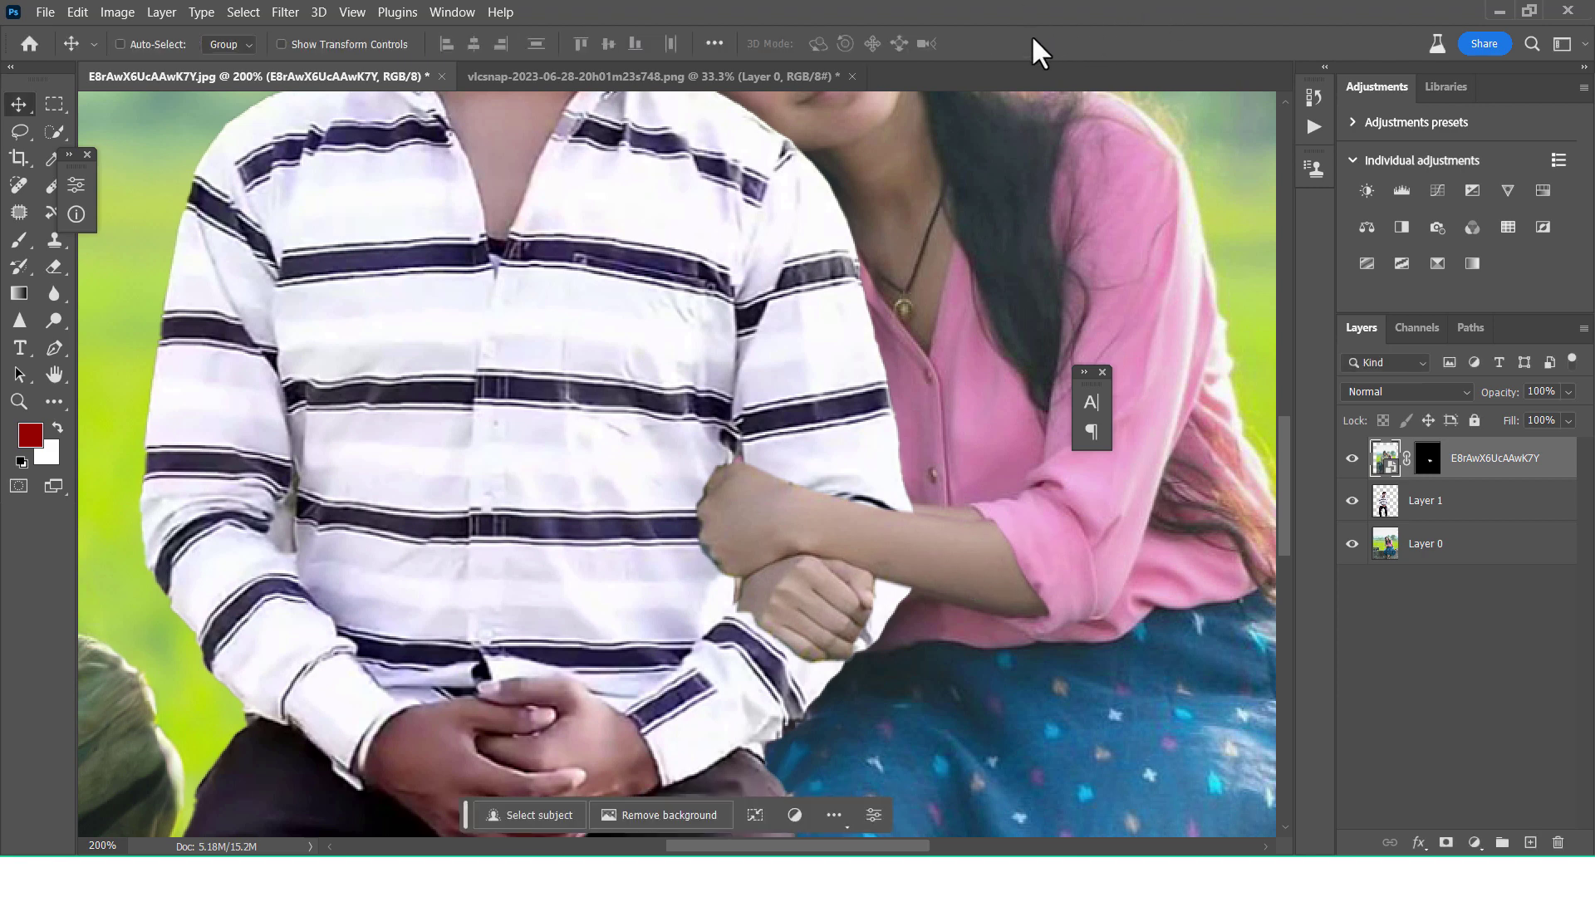
left_click(1446, 555)
left_click(54, 240)
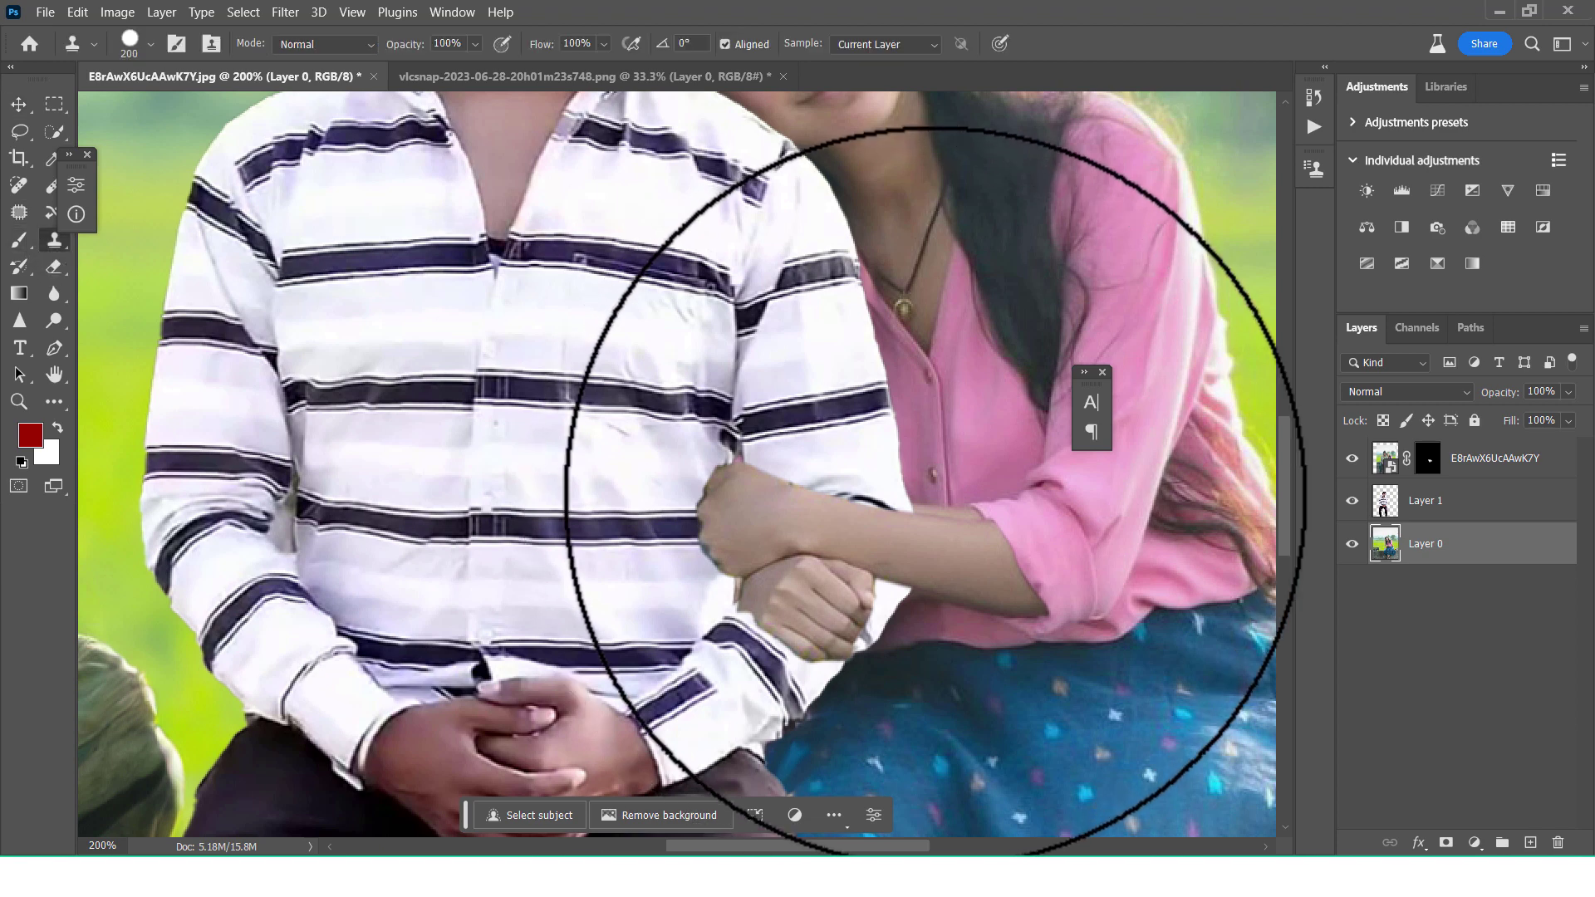
key("bracketleft")
key("bracketleft")
key("bracketleft")
key("bracketleft")
key("bracketleft")
key("bracketleft")
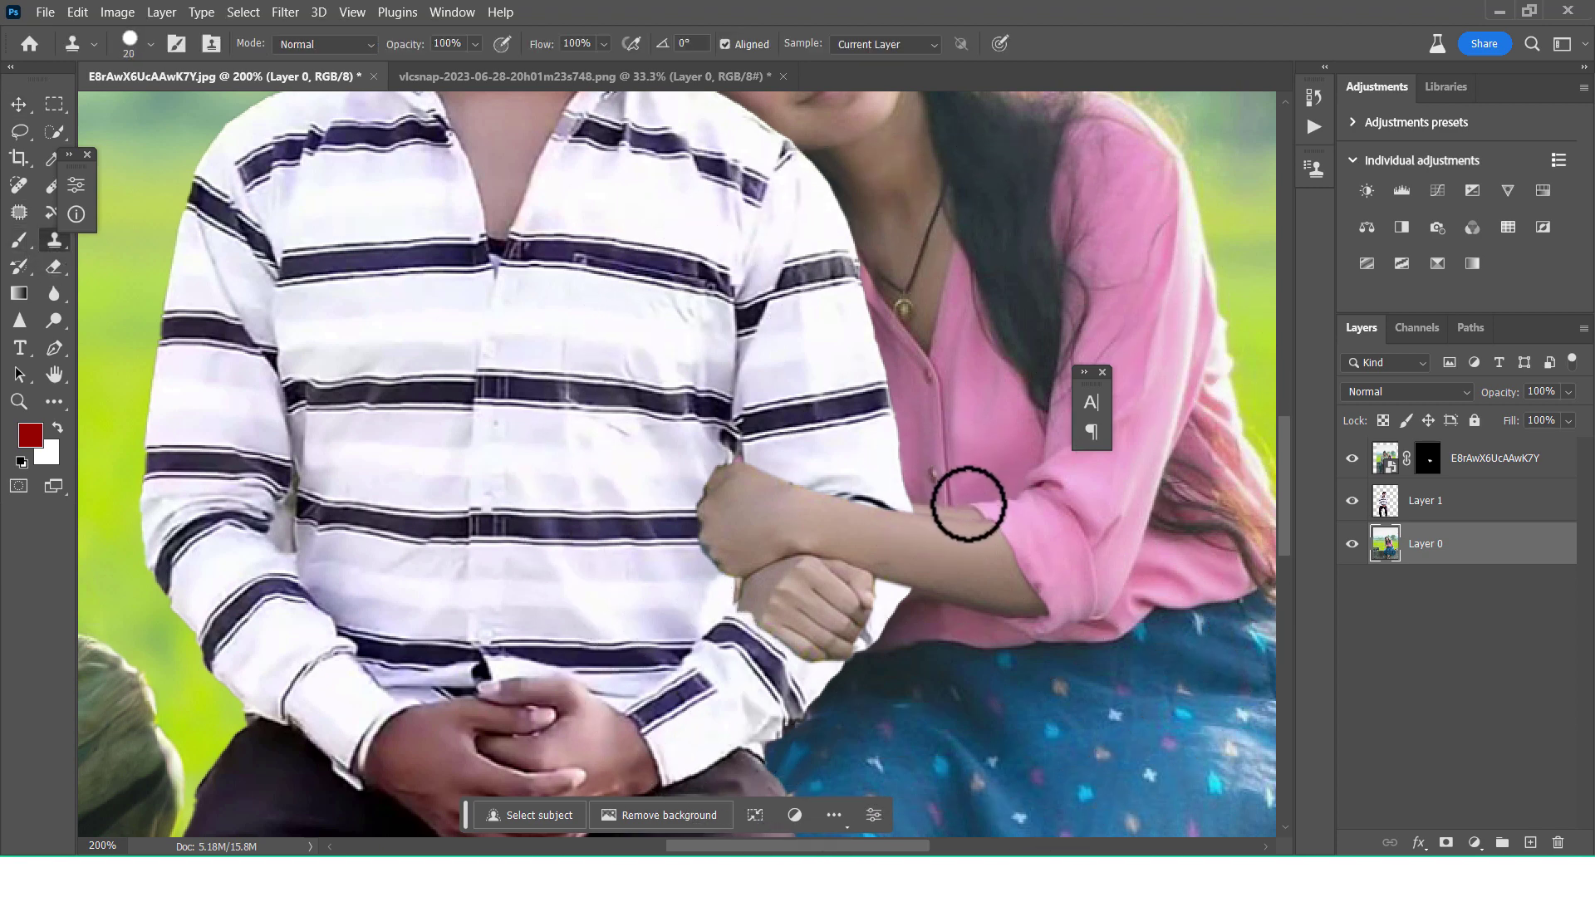
Step: Trial-clone pink patches onto the forearm, undo them, and set an 8 px brush with a new source
left_click(947, 500, "alt")
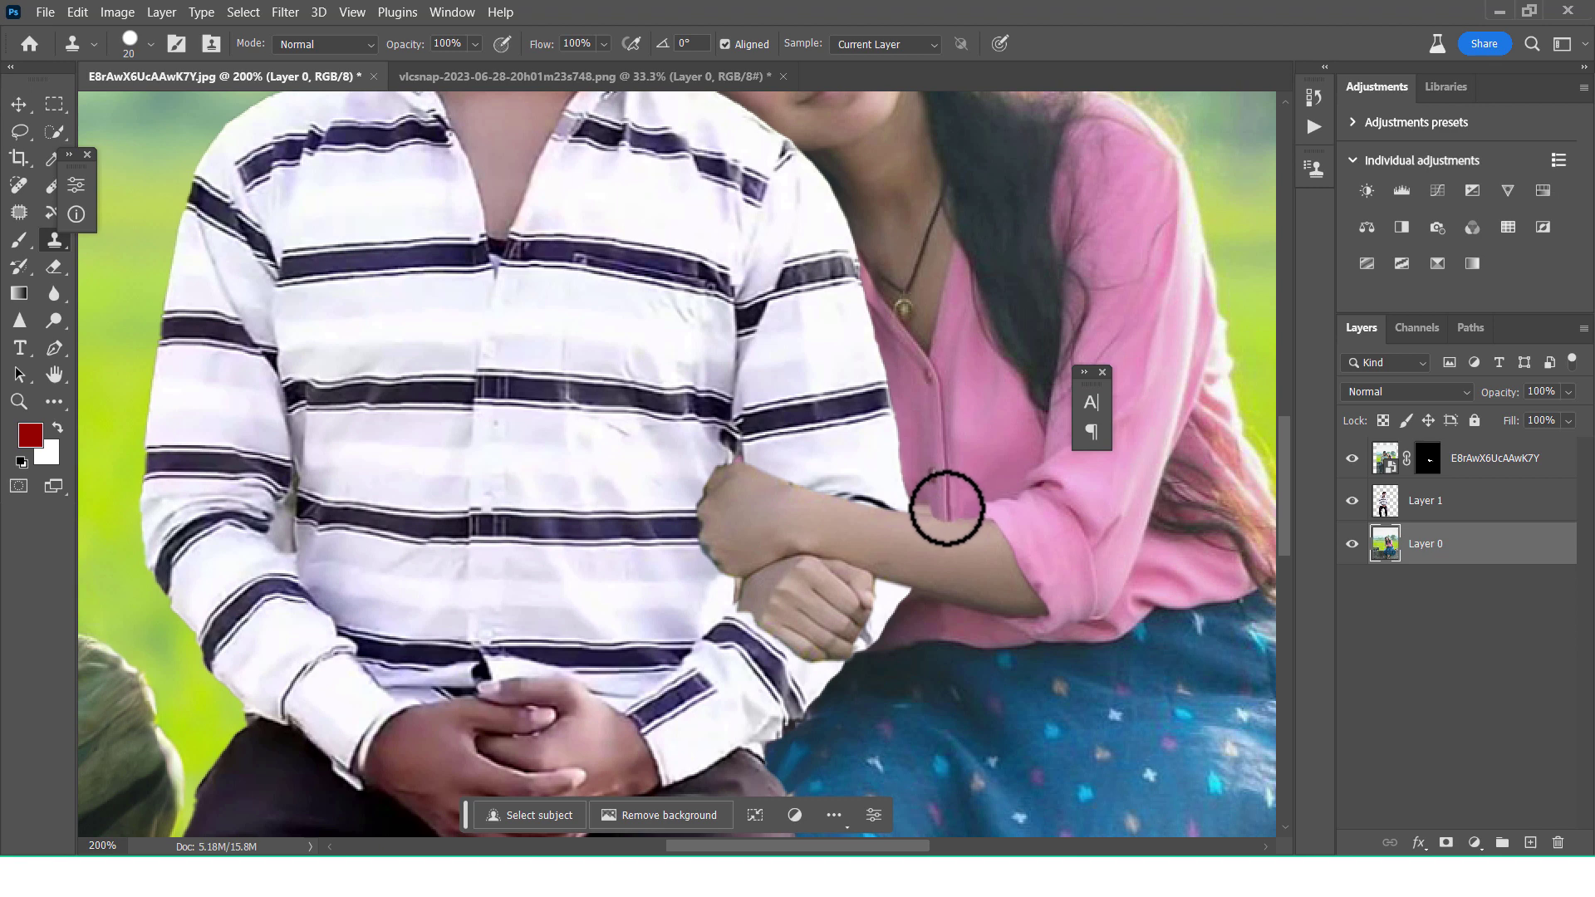
left_click_drag(943, 505, 945, 513)
key("ctrl+z")
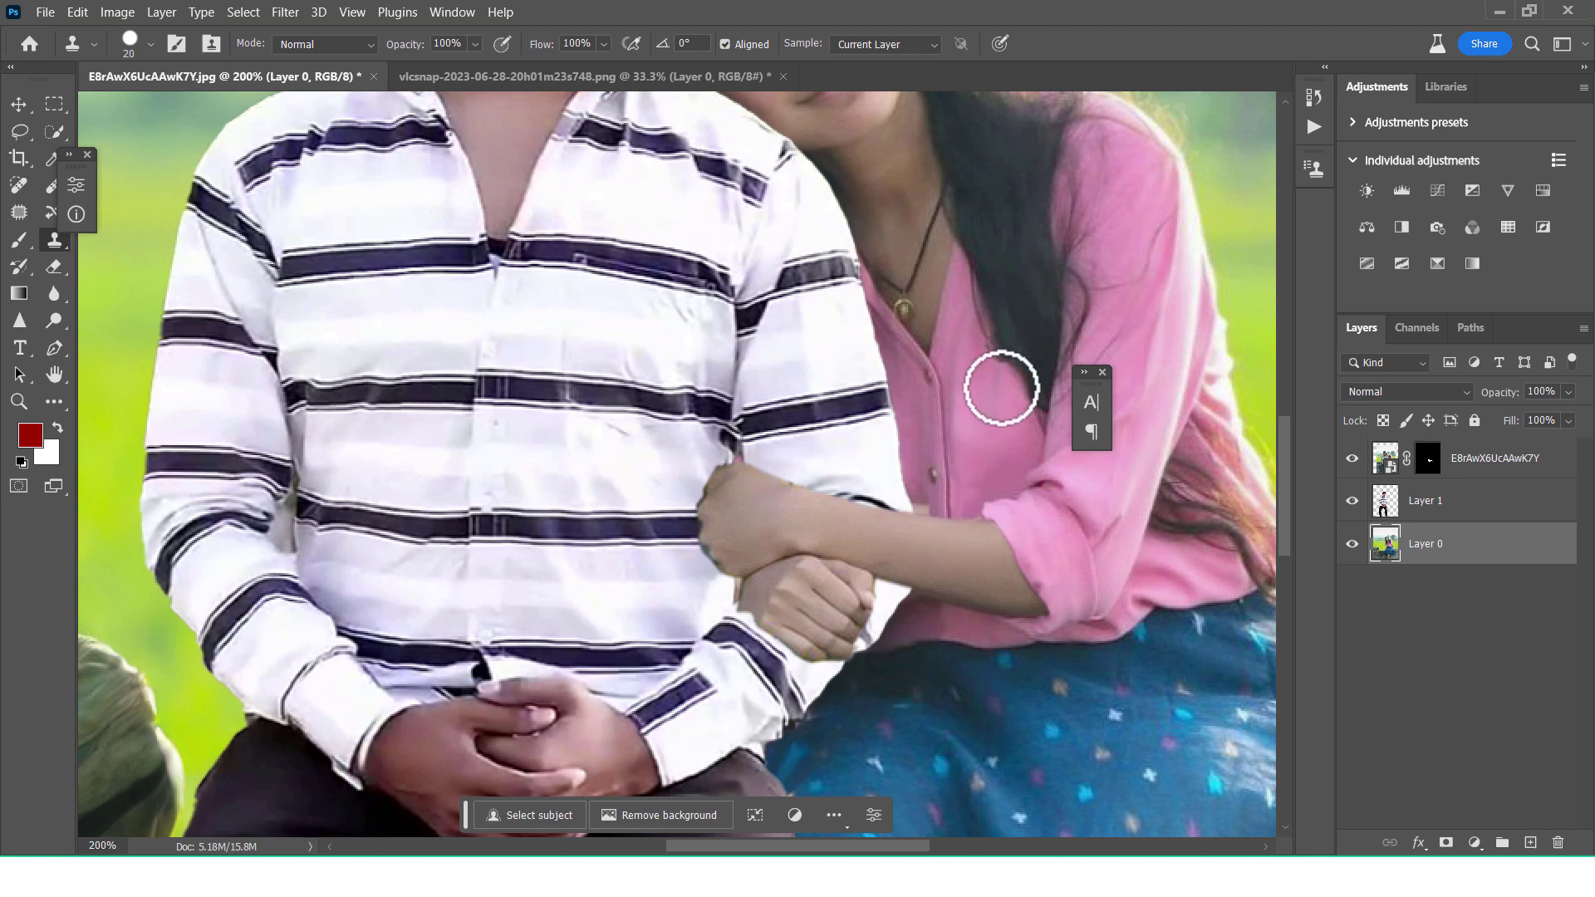
left_click(970, 489, "alt")
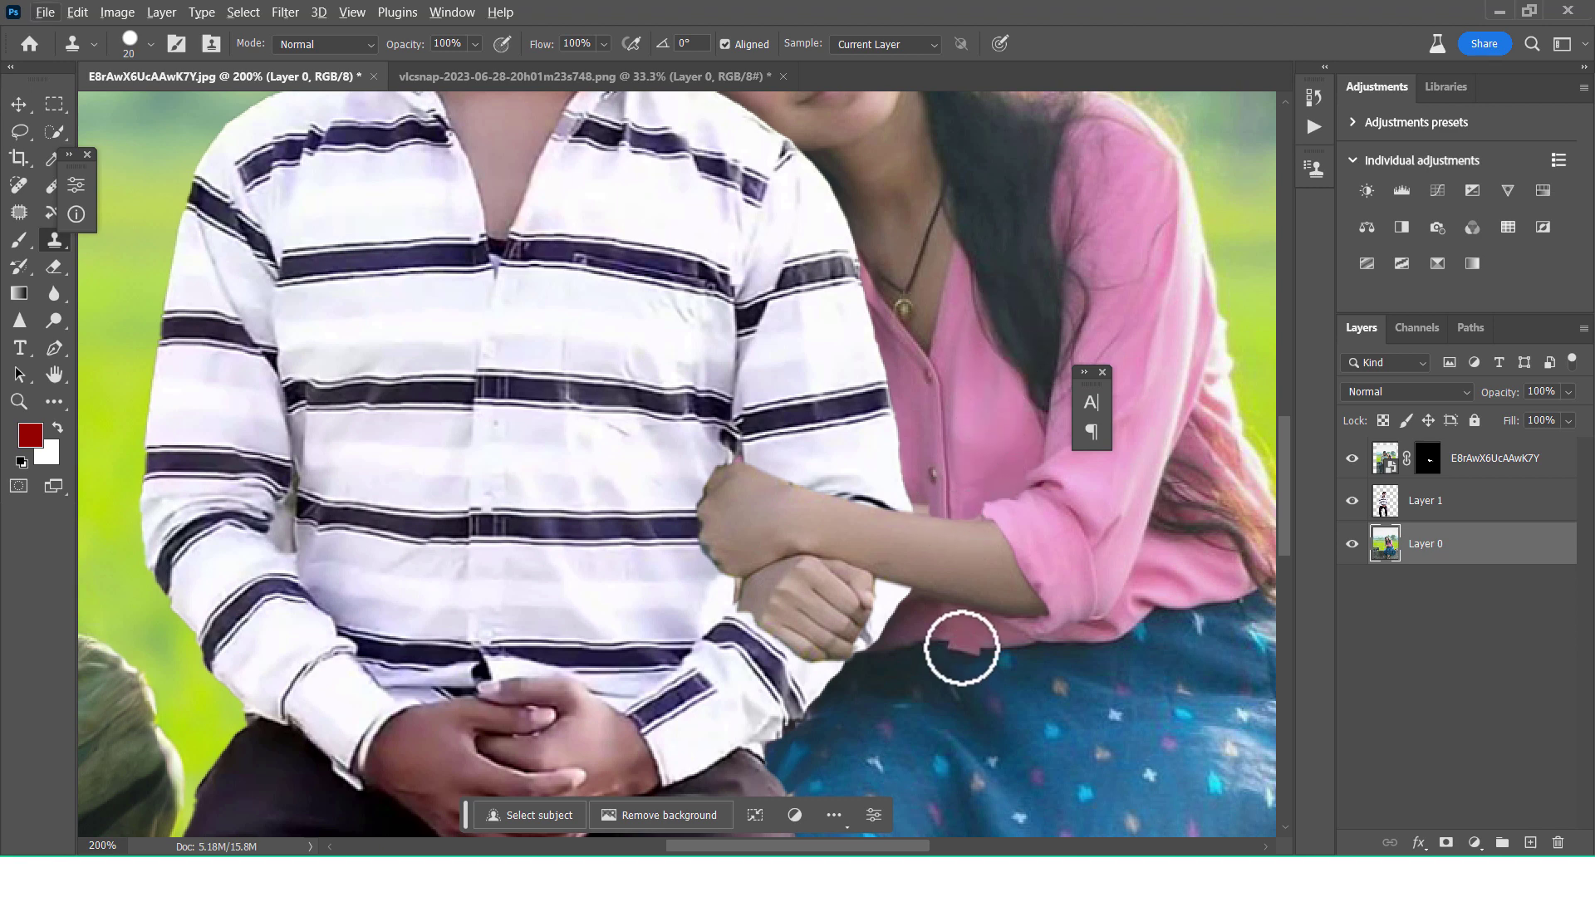
left_click(1017, 573)
key("ctrl+z")
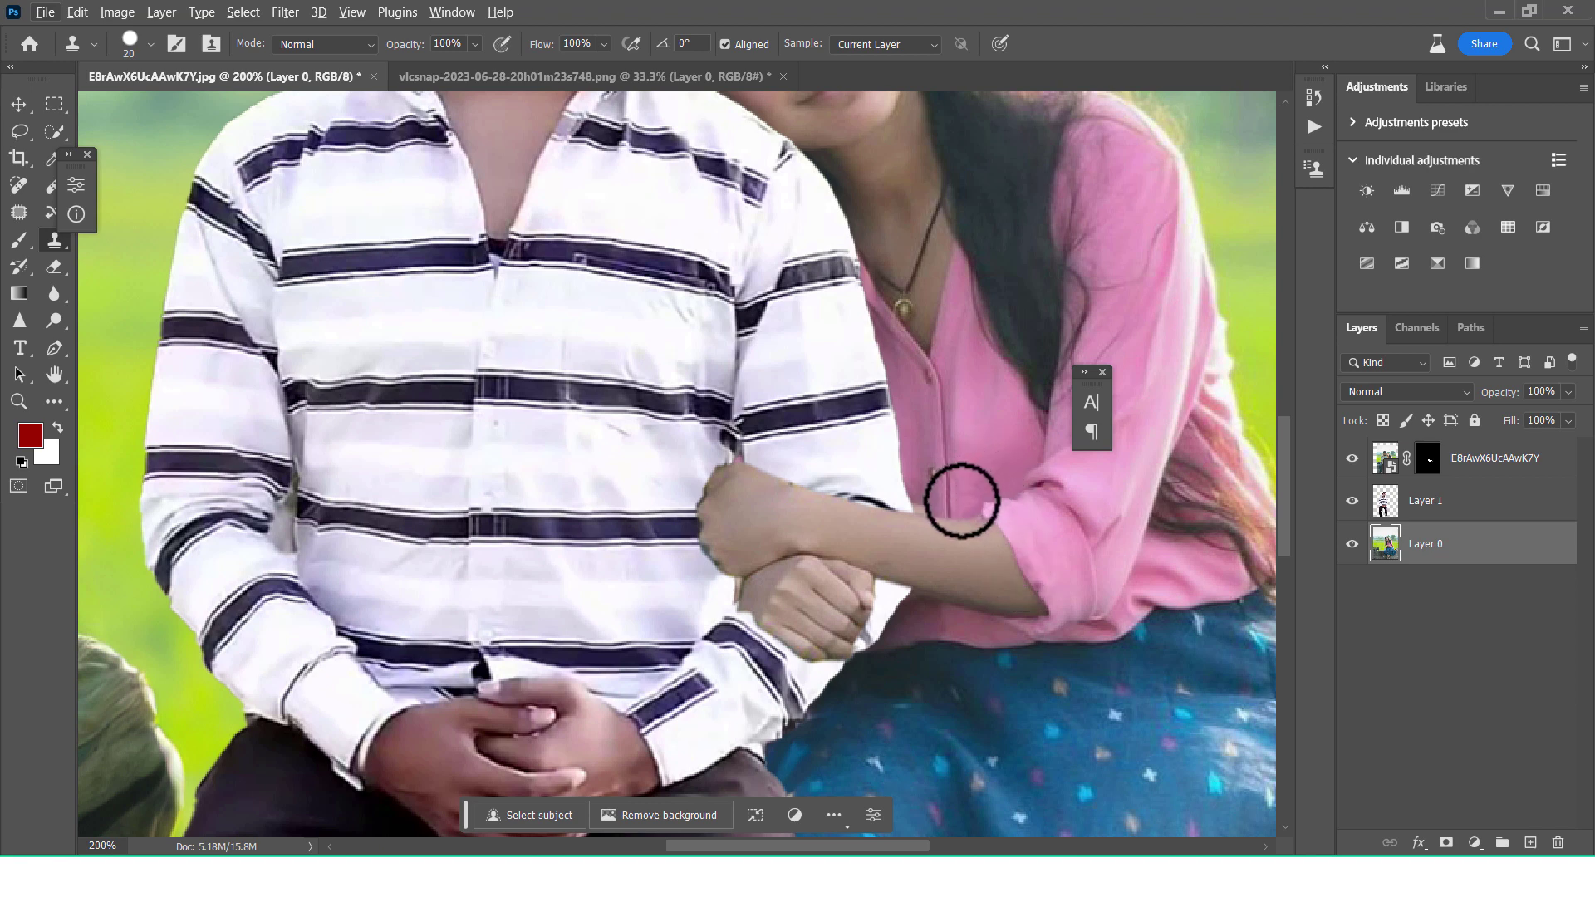
key("bracketleft")
key("bracketleft")
key("bracketleft")
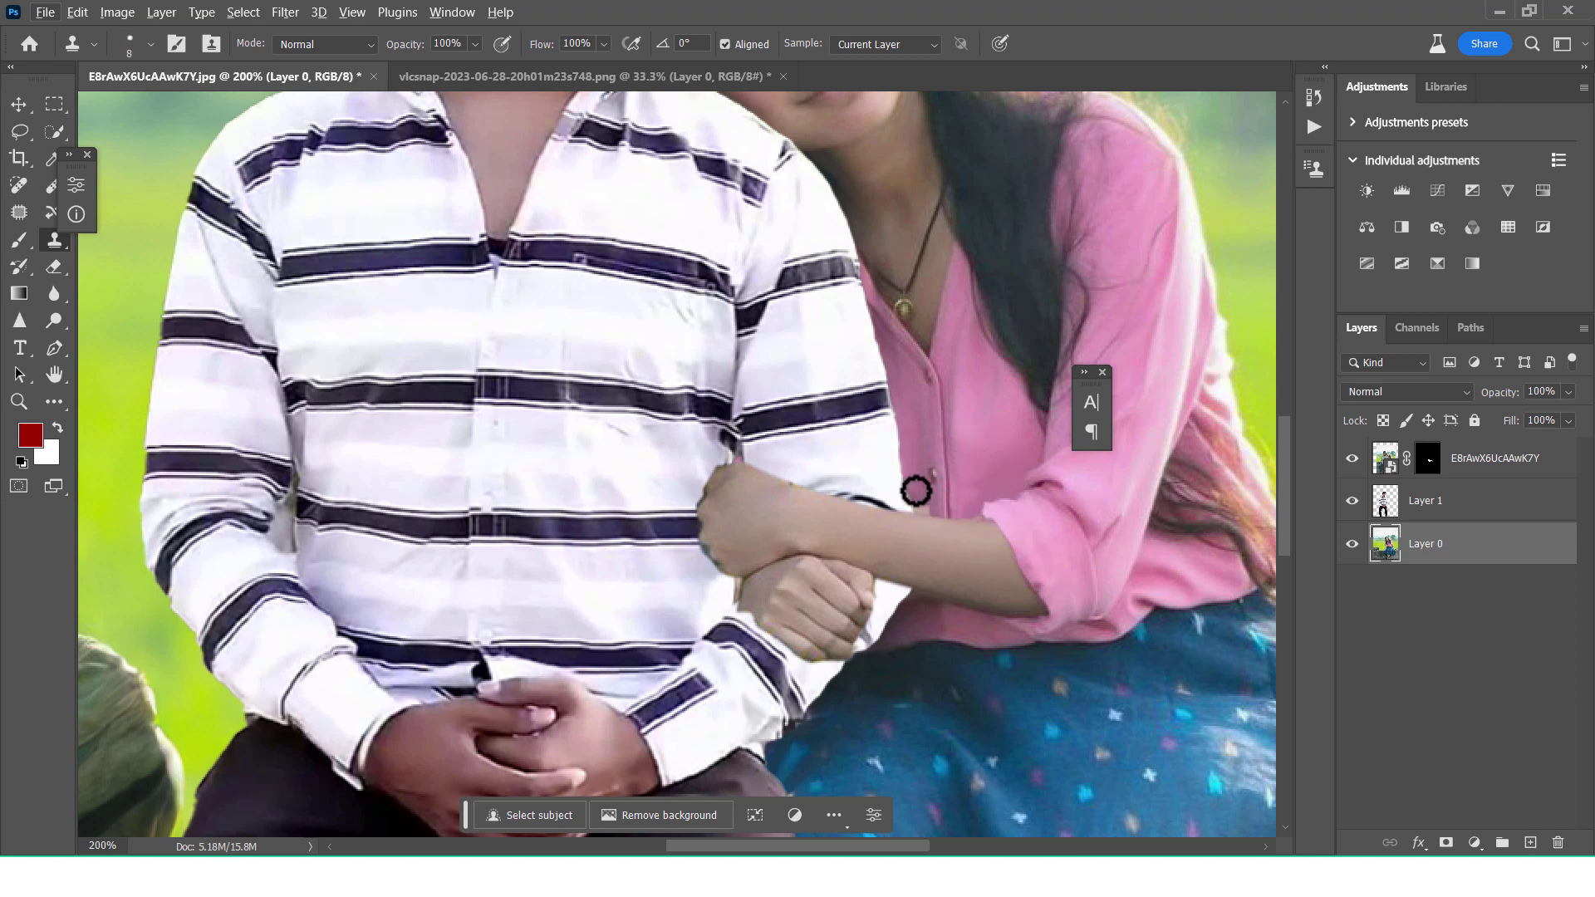
left_click(932, 500, "alt")
Step: Rasterize the E8rAwX6UcAAwK7Y arm layer
left_click(1429, 466)
right_click(1429, 465)
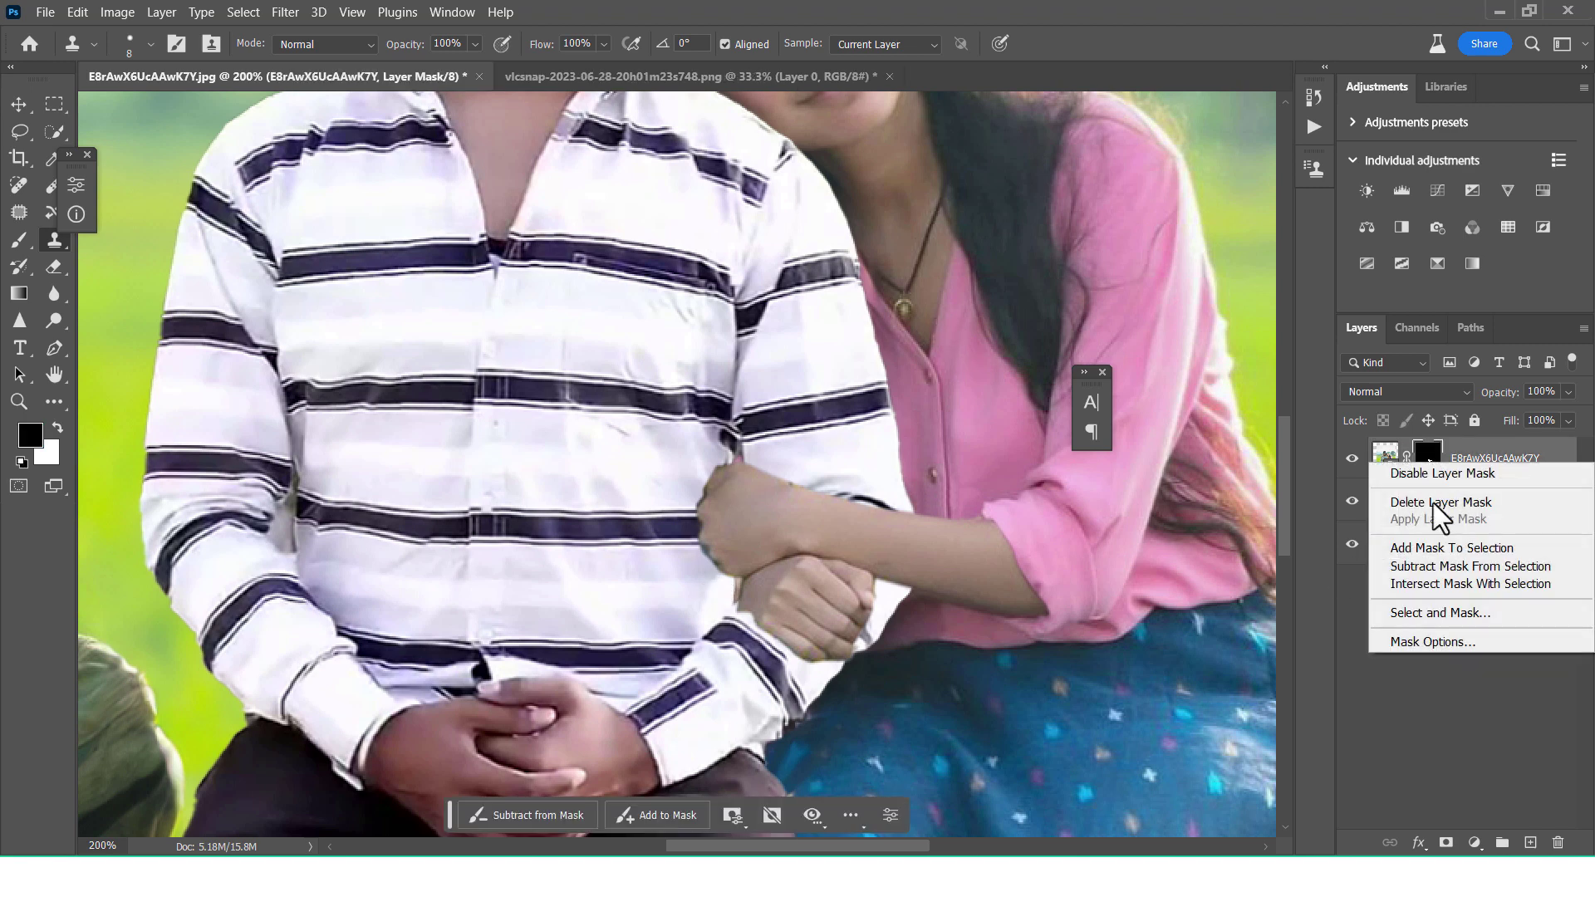
left_click(1477, 449)
right_click(1501, 462)
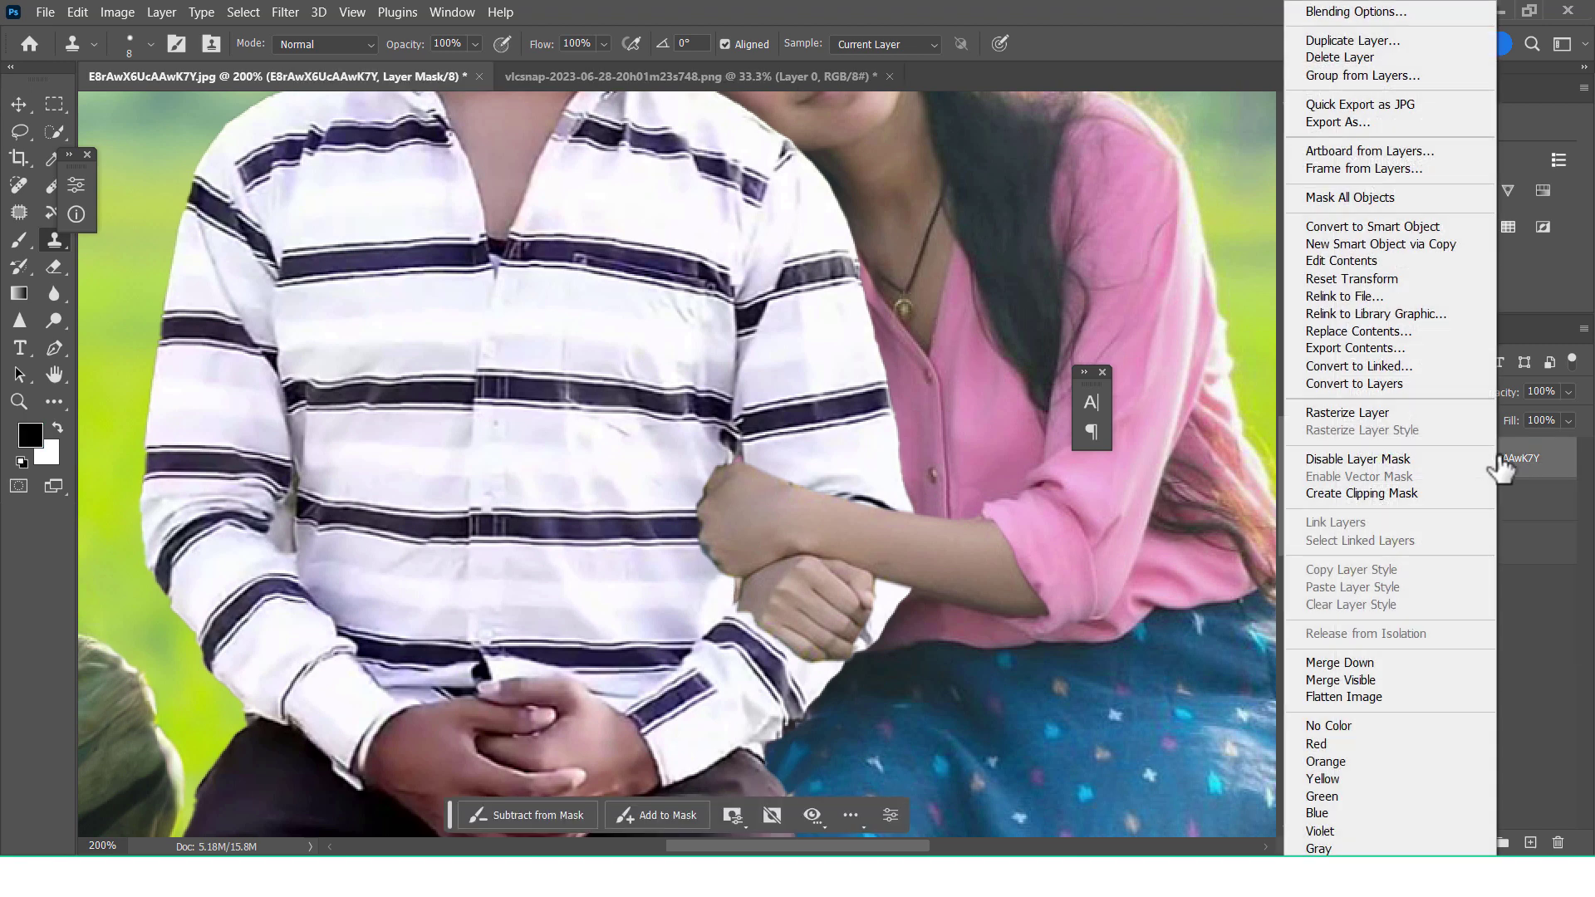
left_click(1390, 412)
Step: Apply the arm layer's mask permanently, then hide the layer to inspect the hands at 300%
left_click(1424, 458)
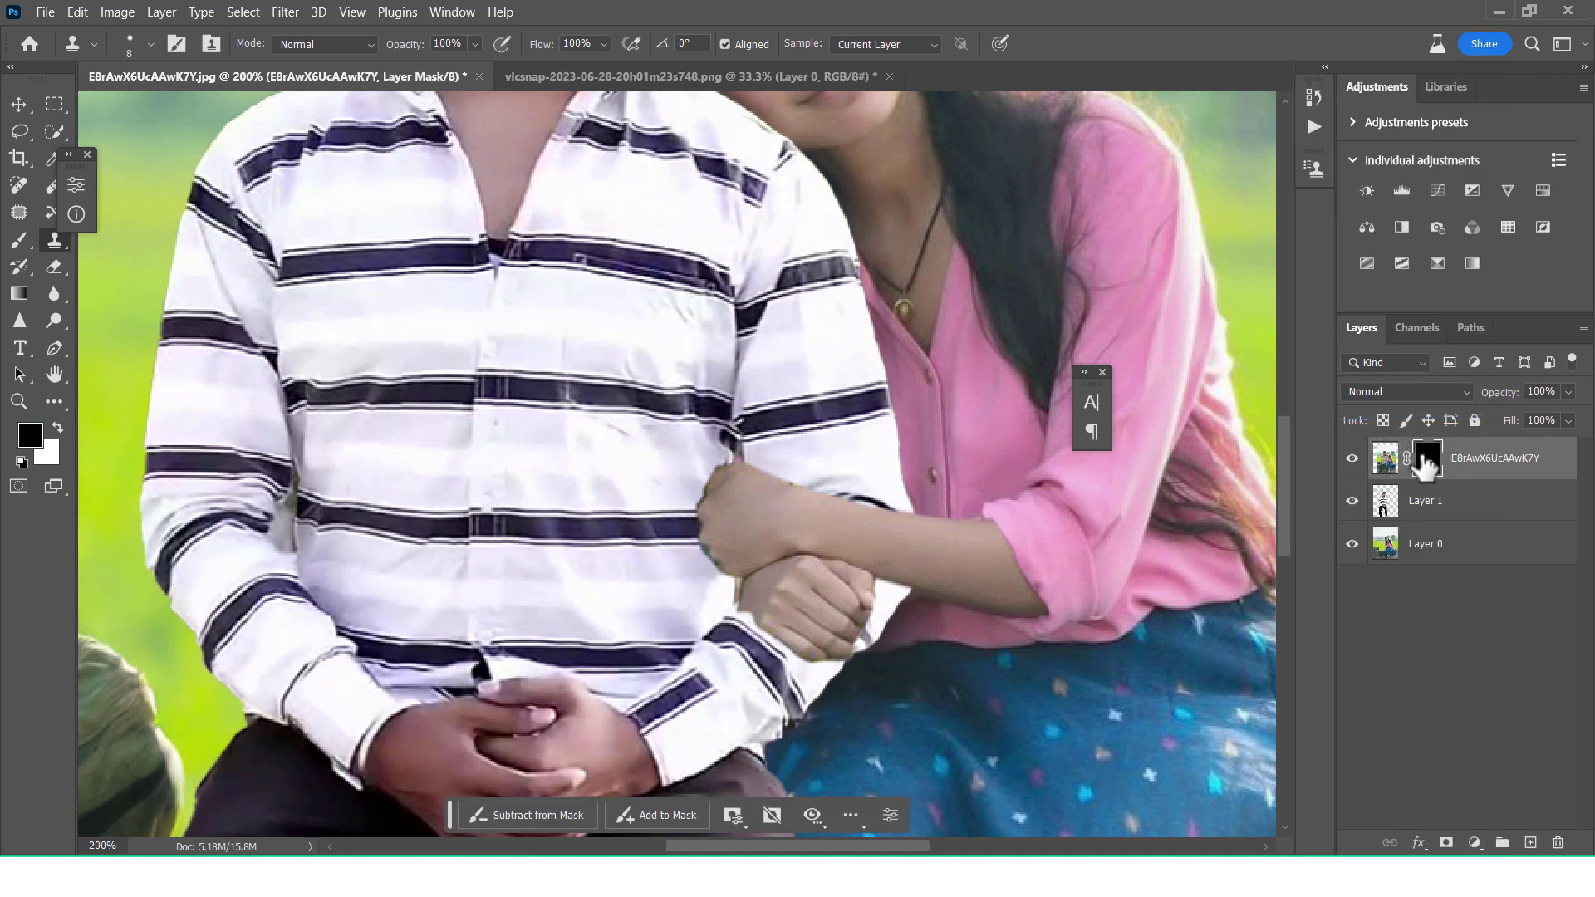
right_click(1422, 459)
left_click(1423, 513)
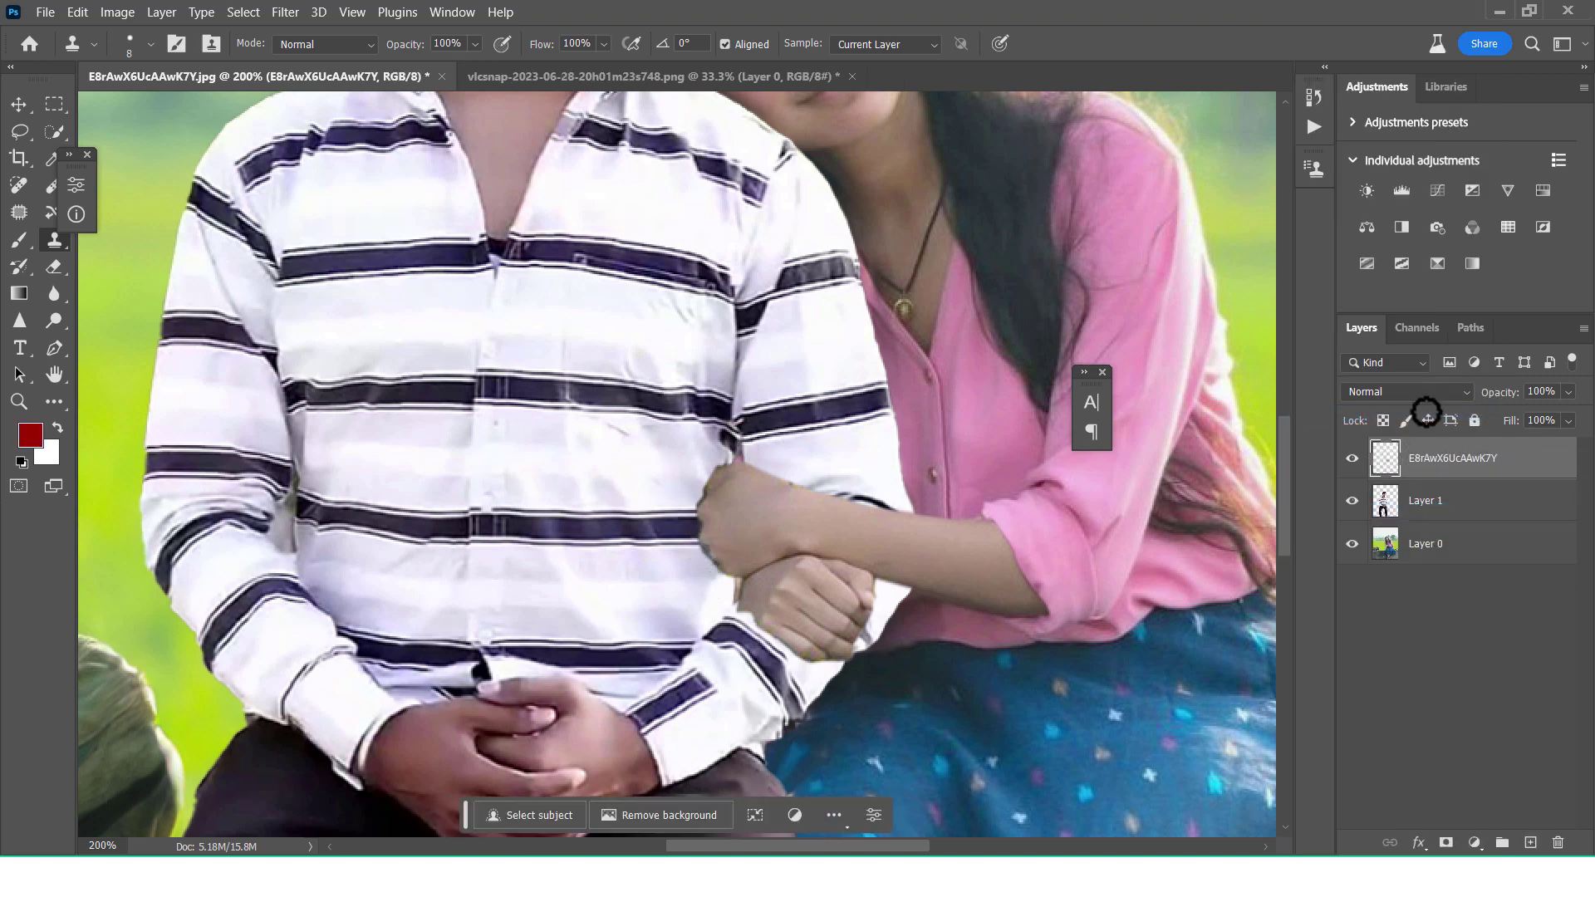
left_click(1352, 459)
key("ctrl+plus")
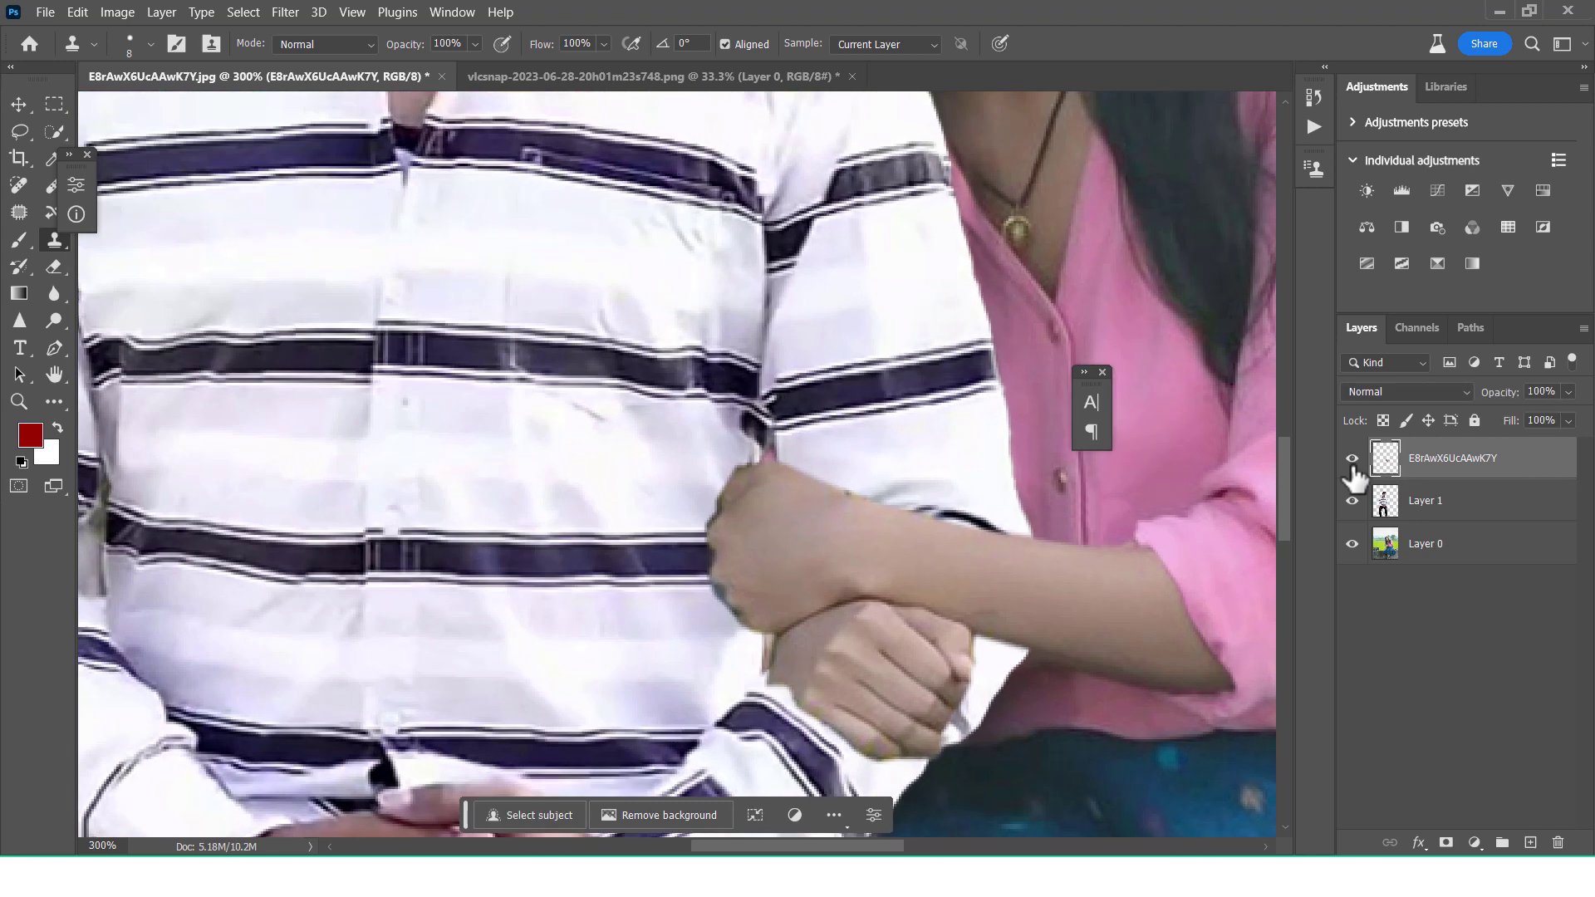
Step: Set a 5 px eraser, then clone a small pink dab onto the shirt edge on Layer 0
left_click(53, 267)
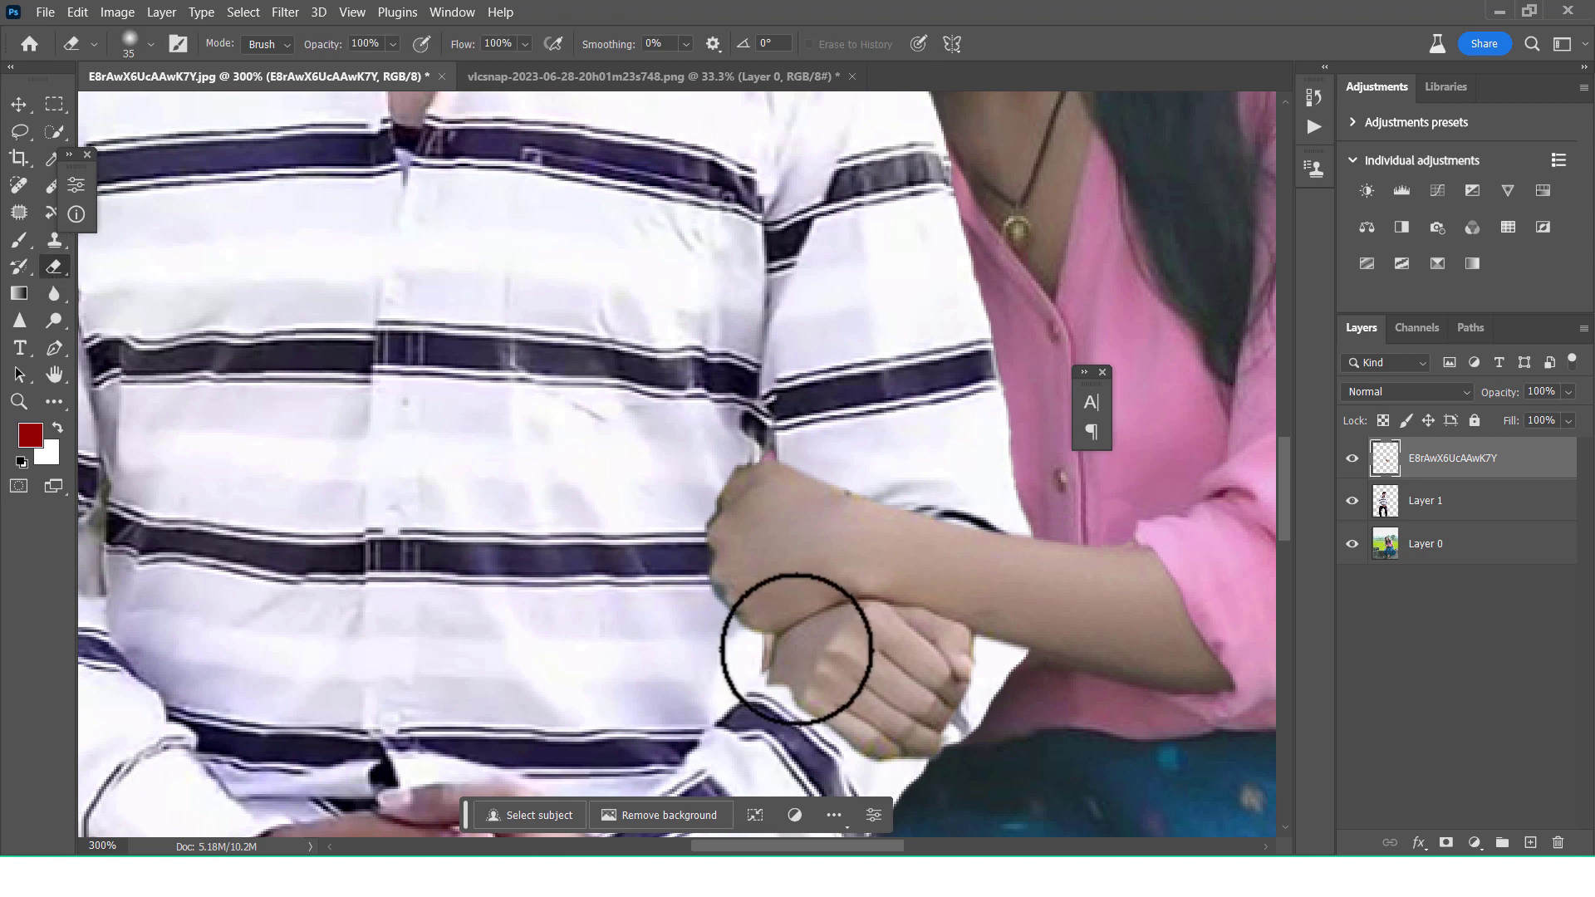
key("bracketleft")
key("bracketleft")
key("bracketleft")
key("bracketleft")
key("bracketleft")
key("bracketleft")
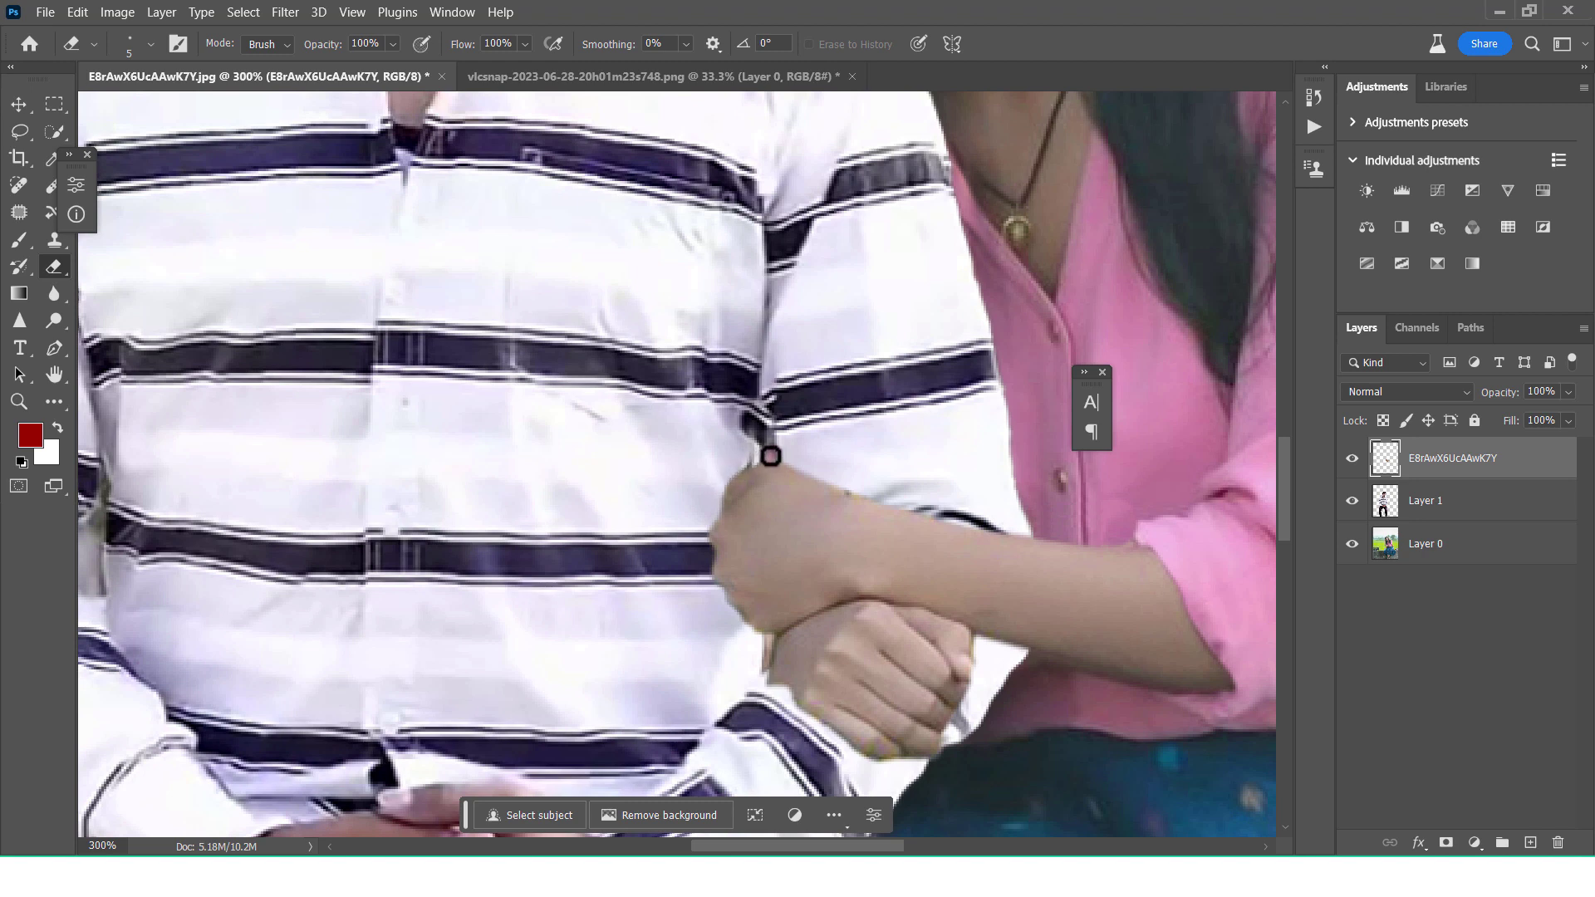
left_click(1486, 542)
left_click(52, 240)
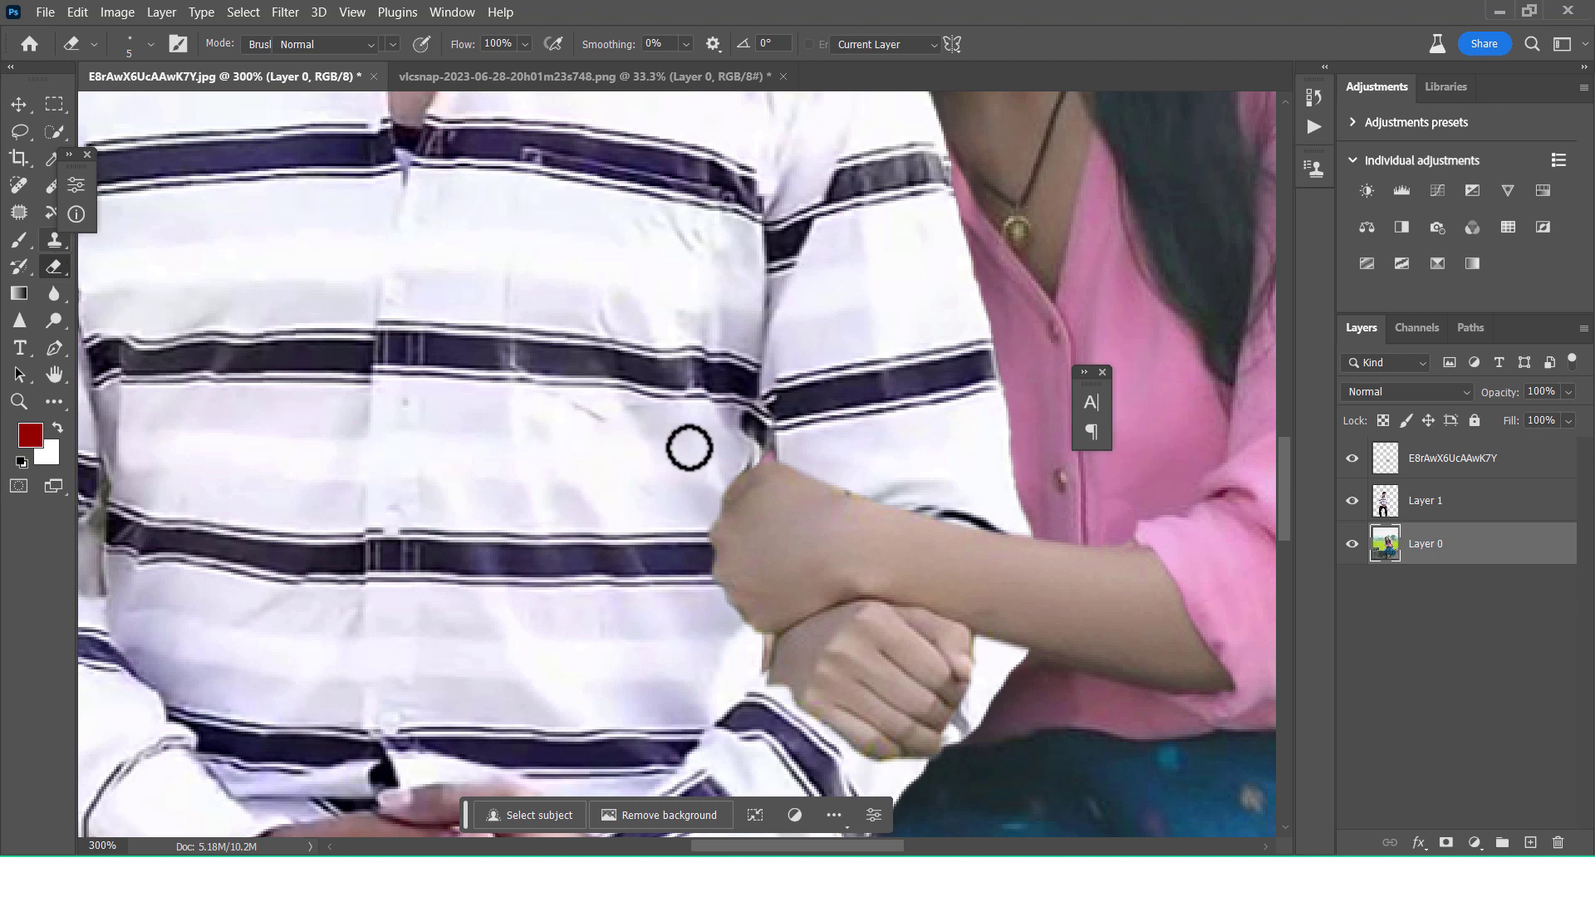
left_click(773, 466)
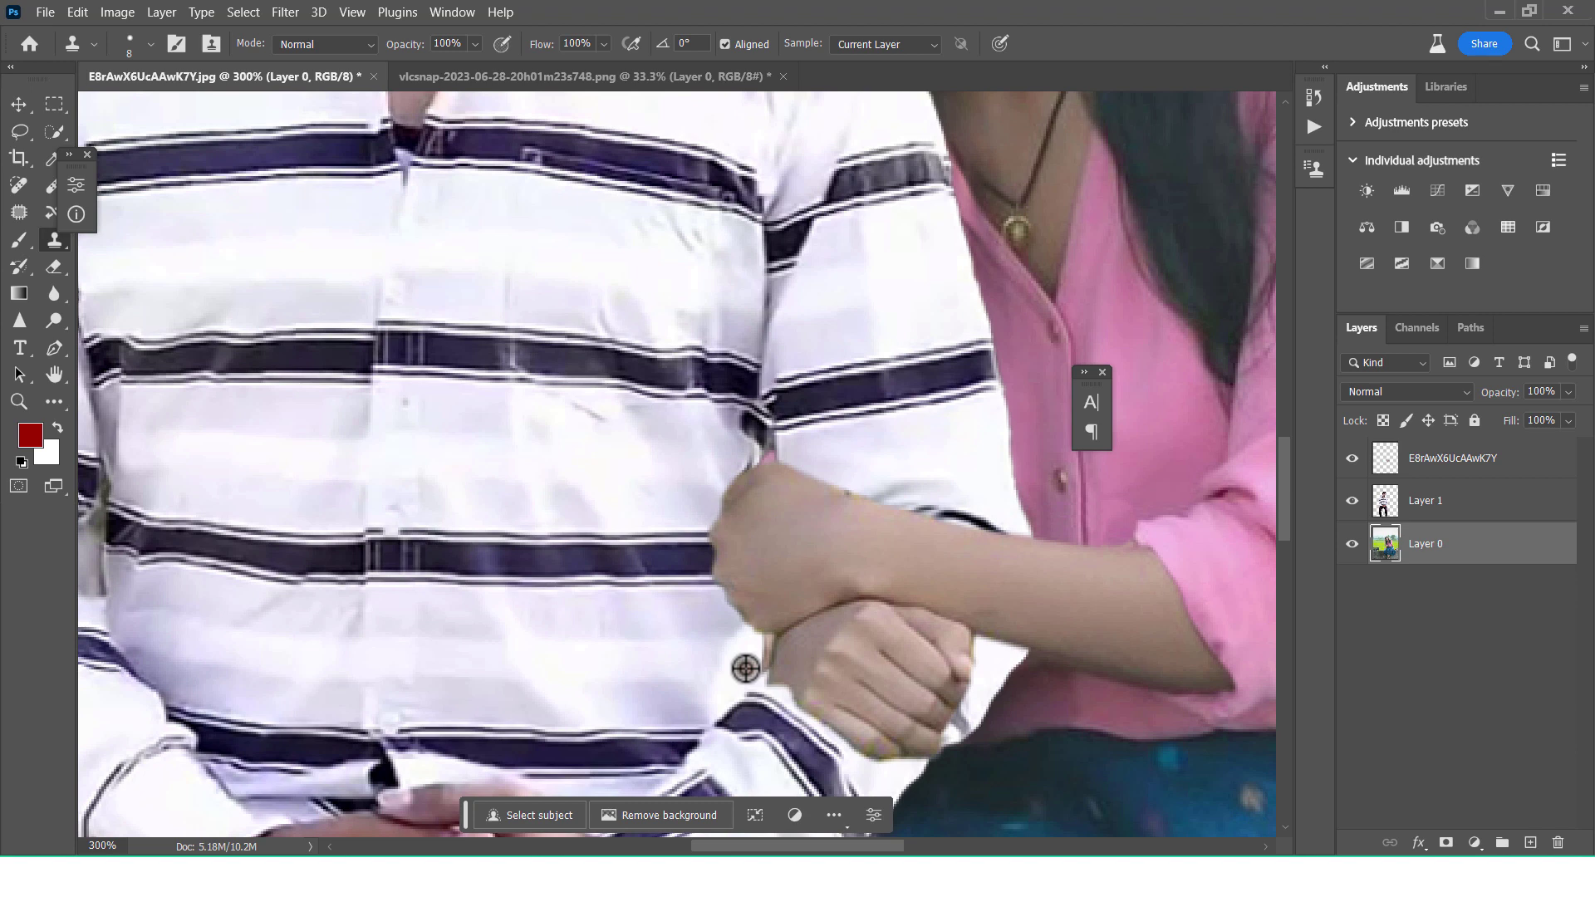
Step: Select the E8rAwX6UcAAwK7Y layer and review the full composite at several zoom levels
left_click(1471, 473)
key("ctrl+0")
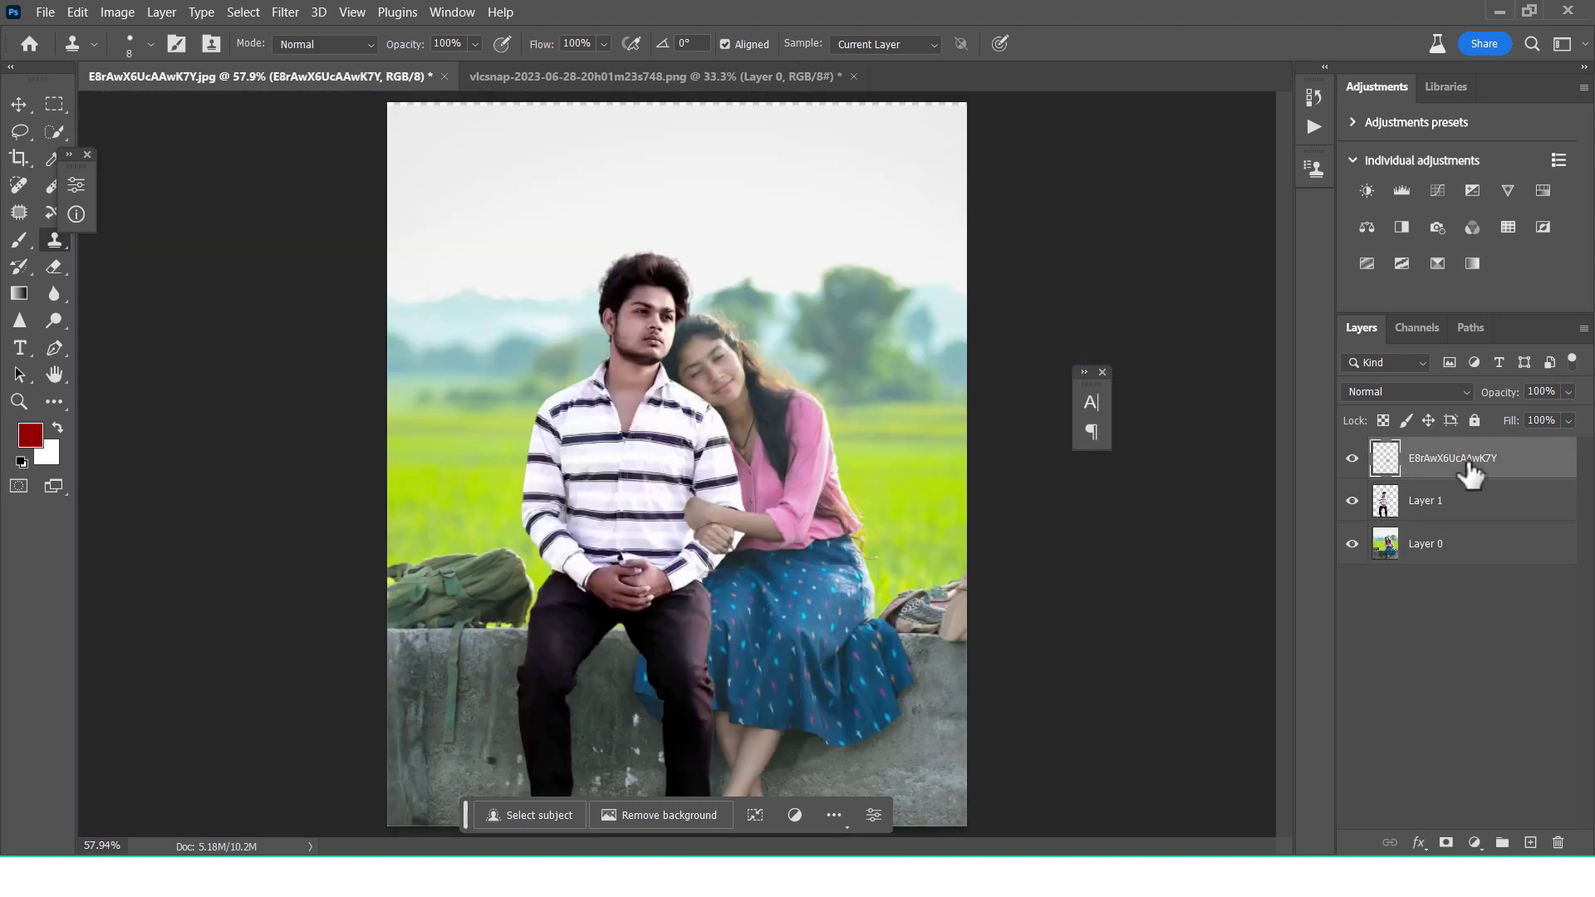
key("ctrl+minus")
key("ctrl+minus")
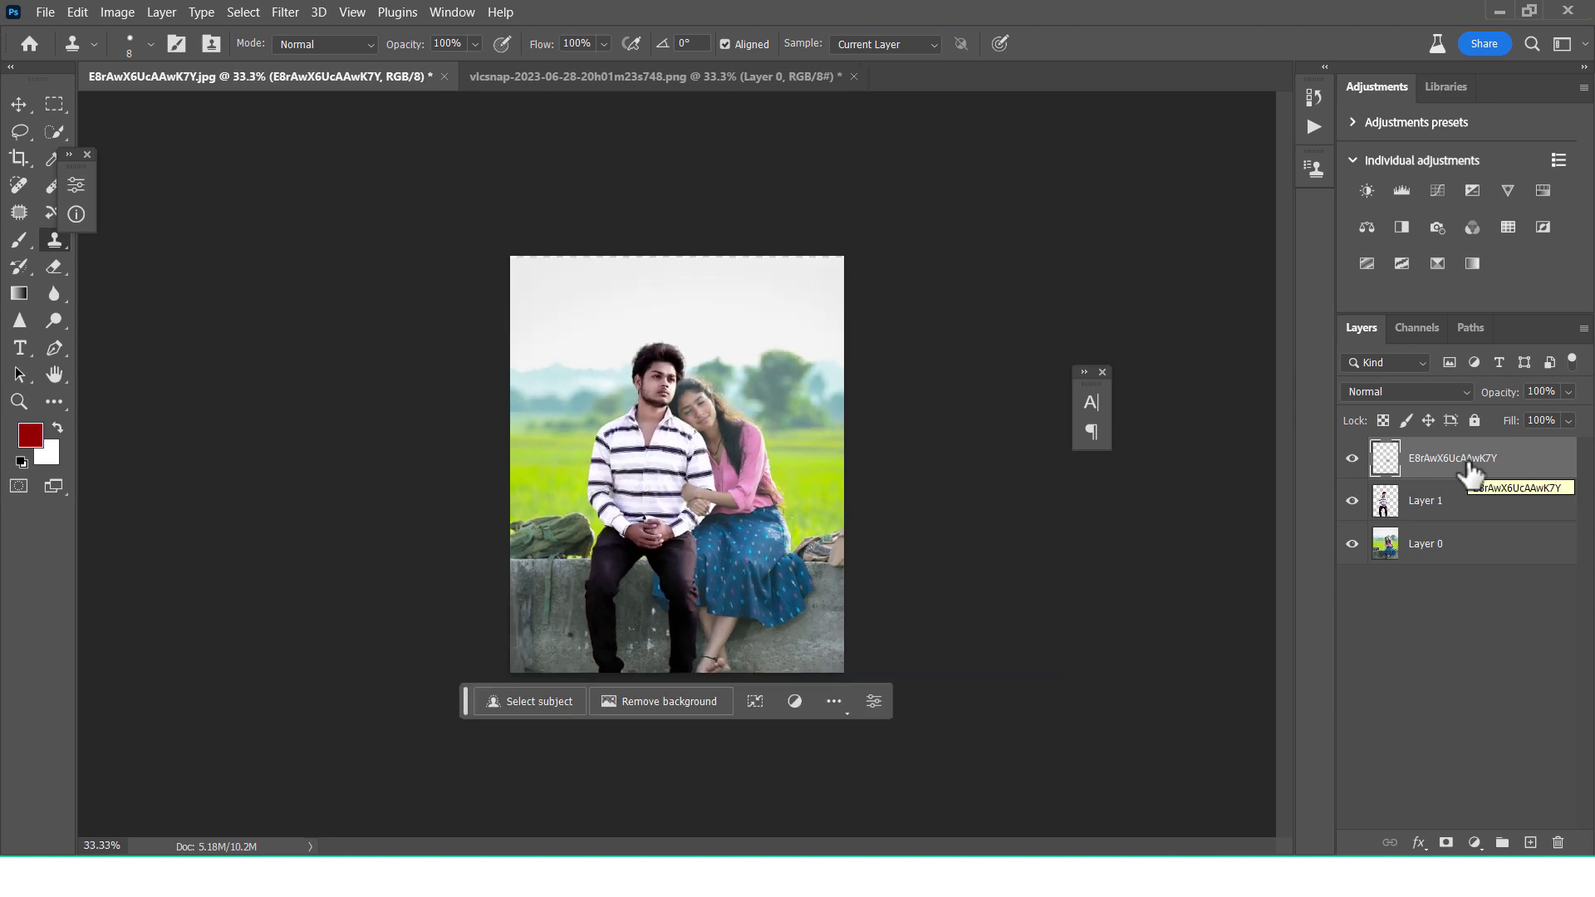
key("ctrl+plus")
key("ctrl+plus")
key("ctrl+plus")
key("ctrl+plus")
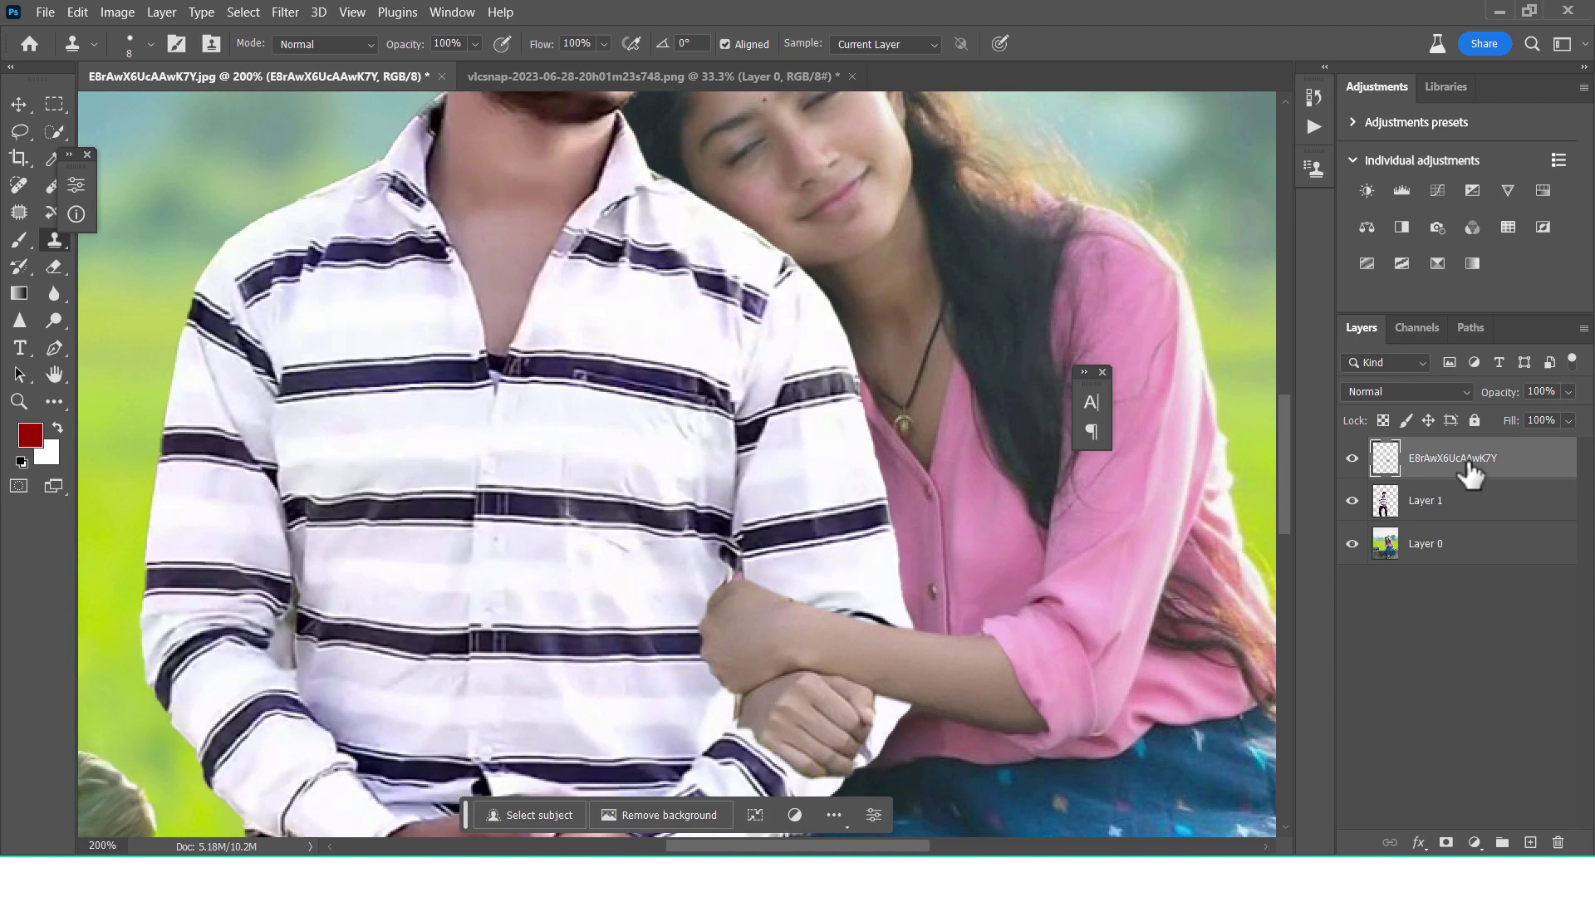
Step: Add two empty layers above Layer 0 and rename the lower one 'Shaodw'
left_click(1506, 544)
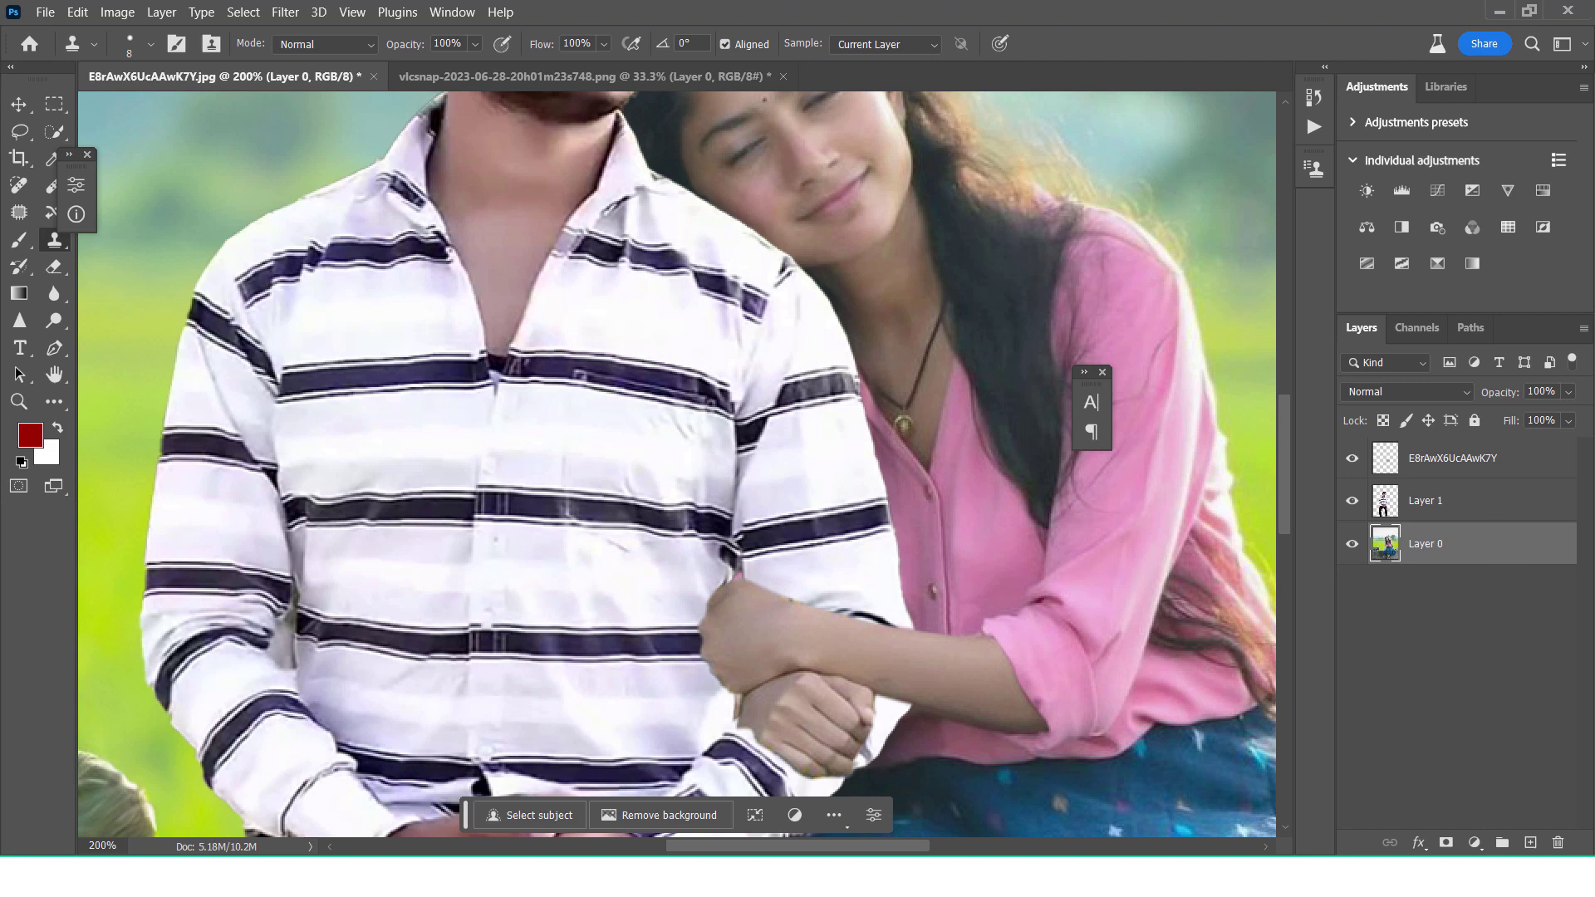
left_click(1531, 843)
left_click(1531, 843)
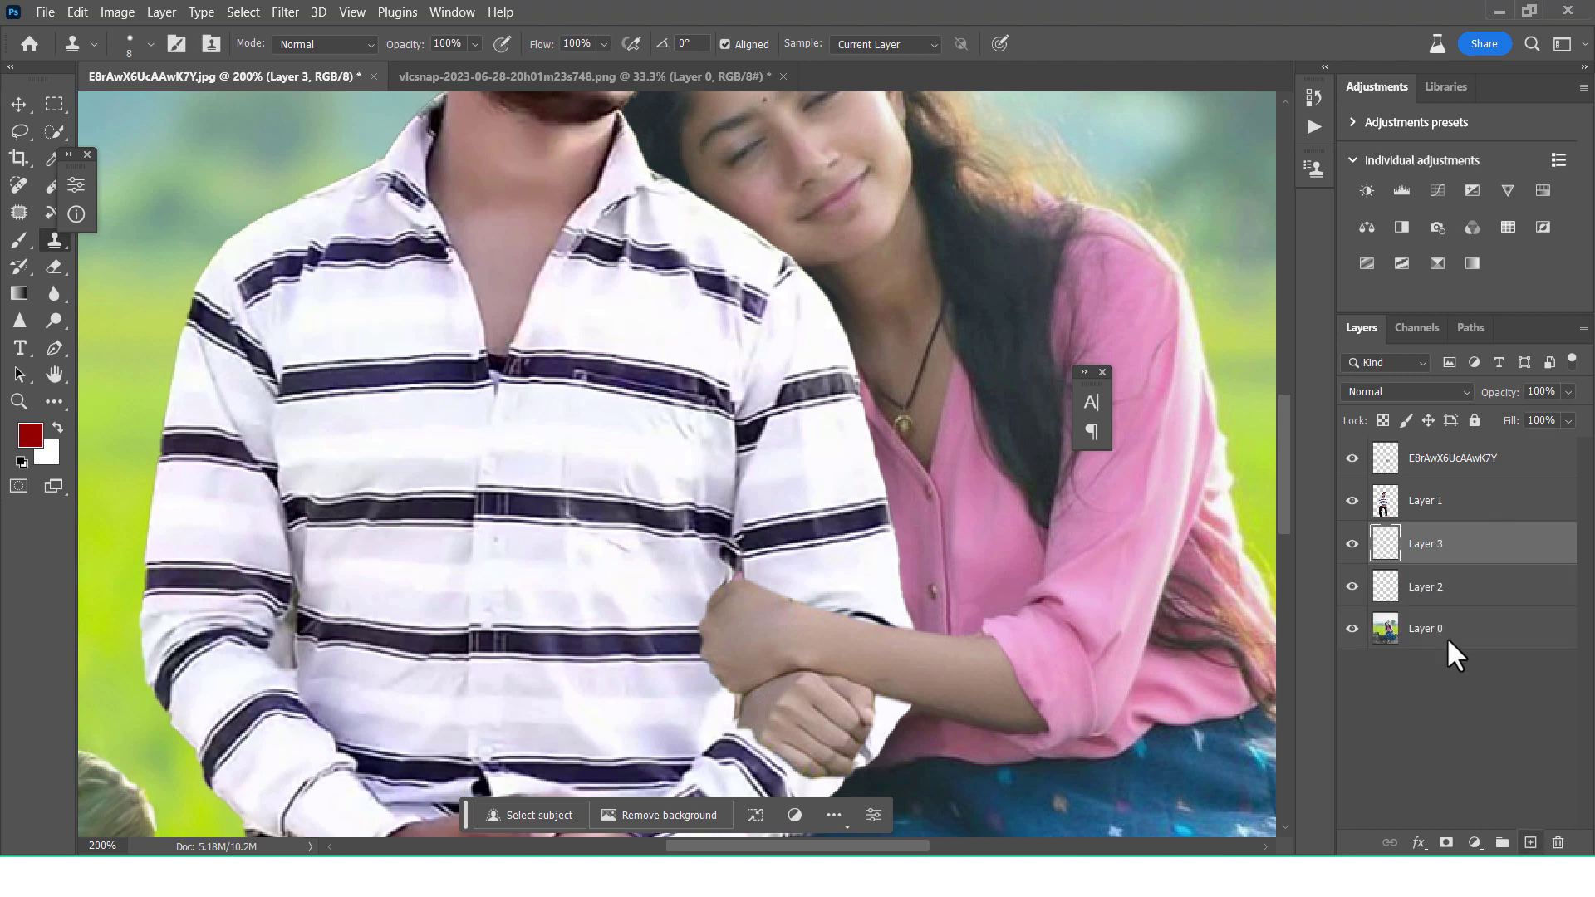
left_click(1428, 588)
double_click(1428, 588)
type("Shadow")
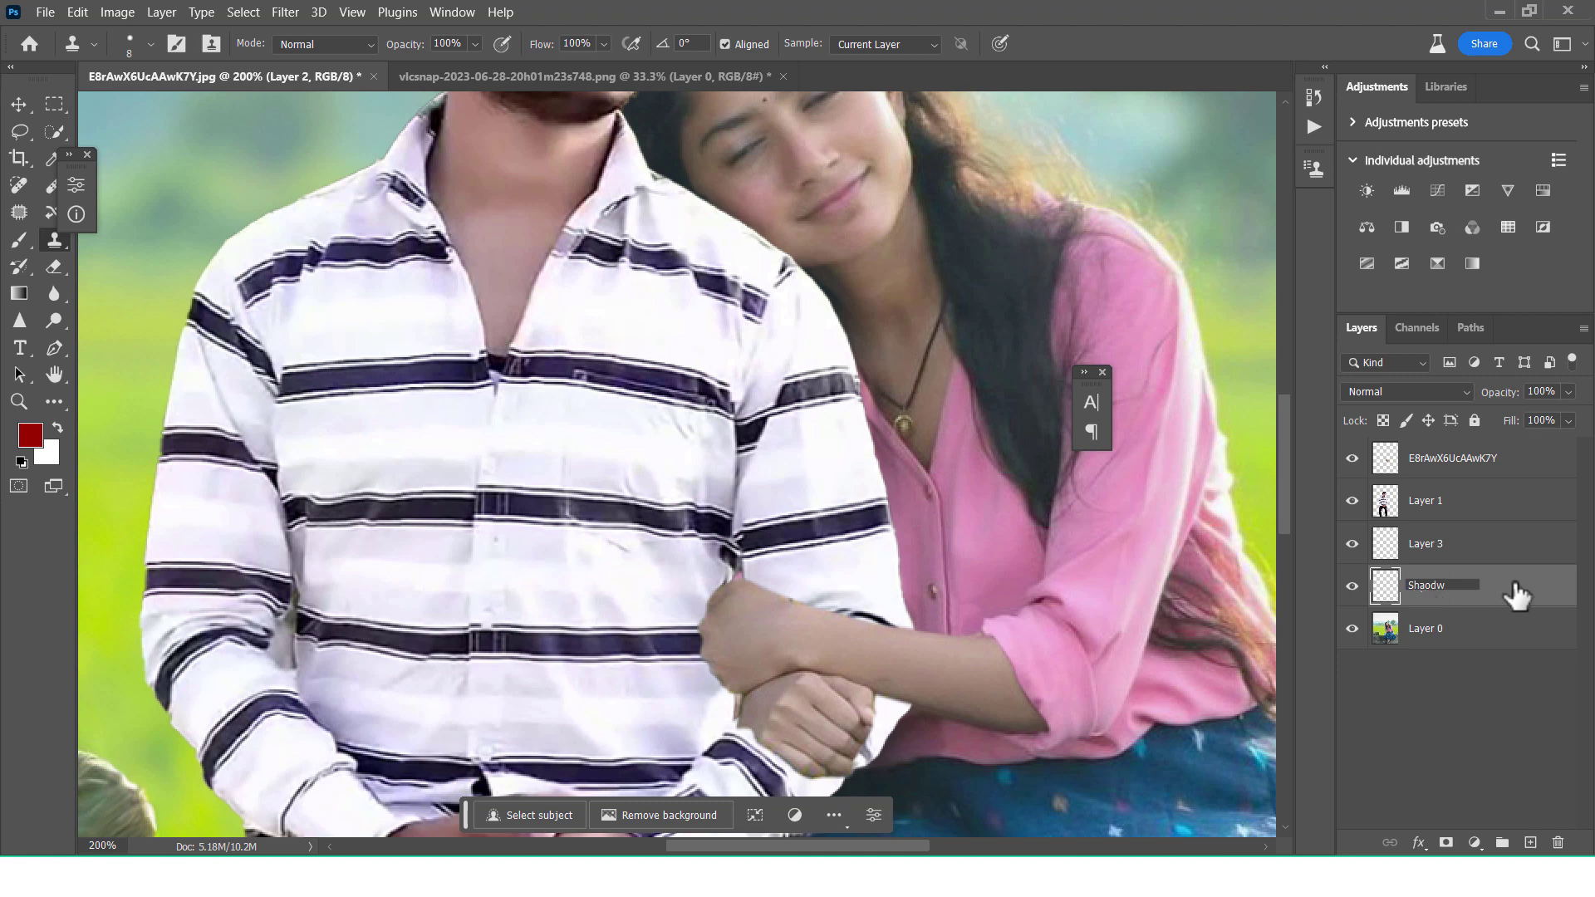
left_click(1516, 594)
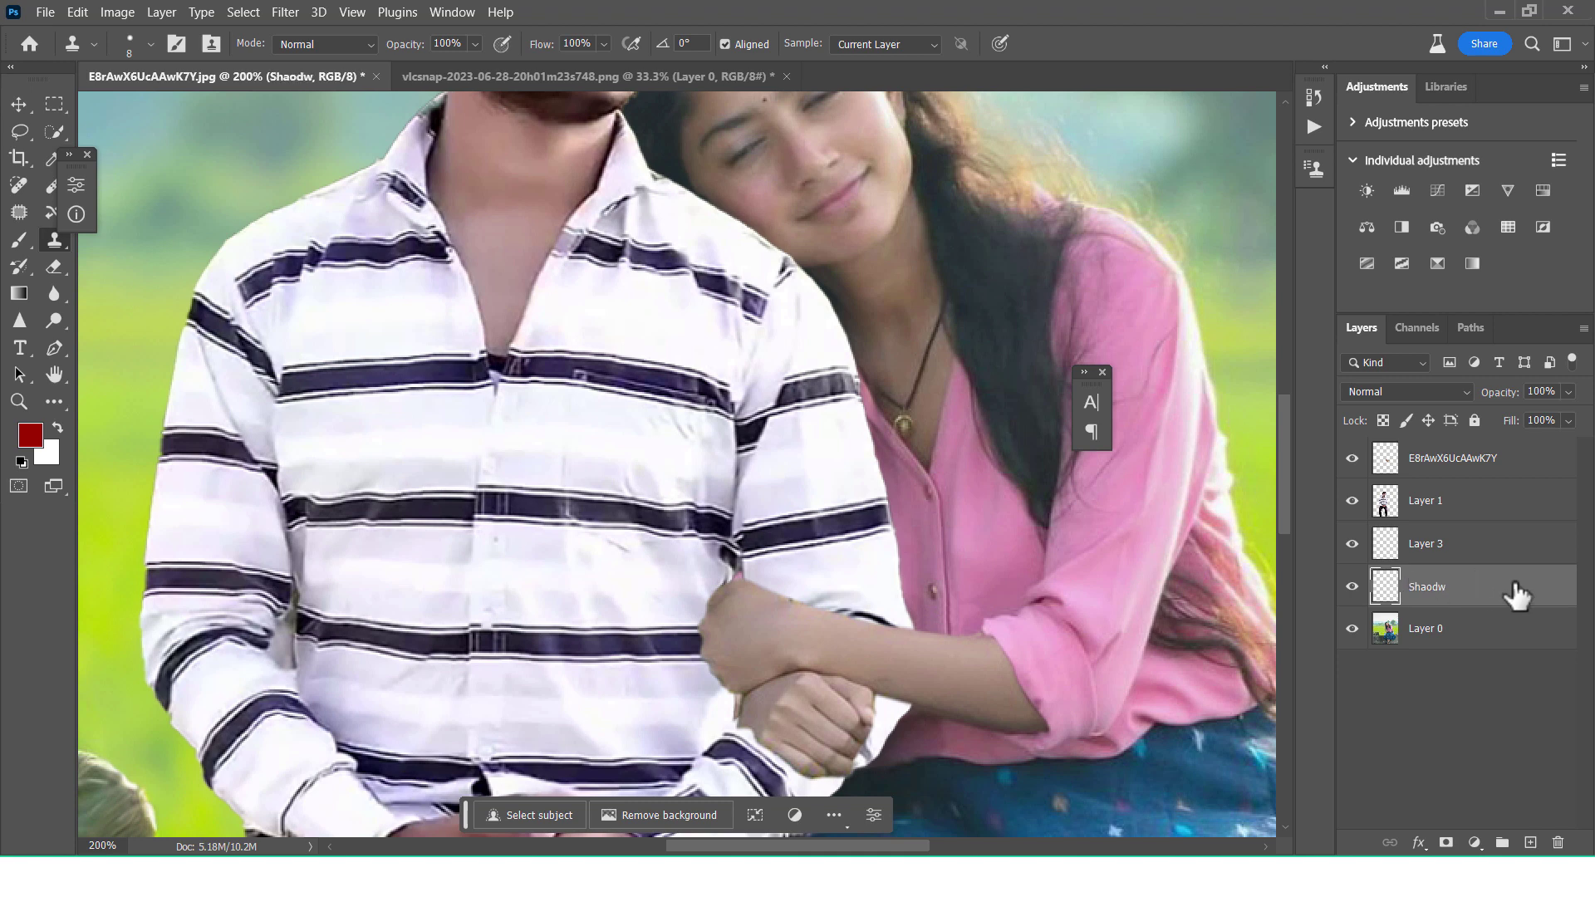
left_click(20, 242)
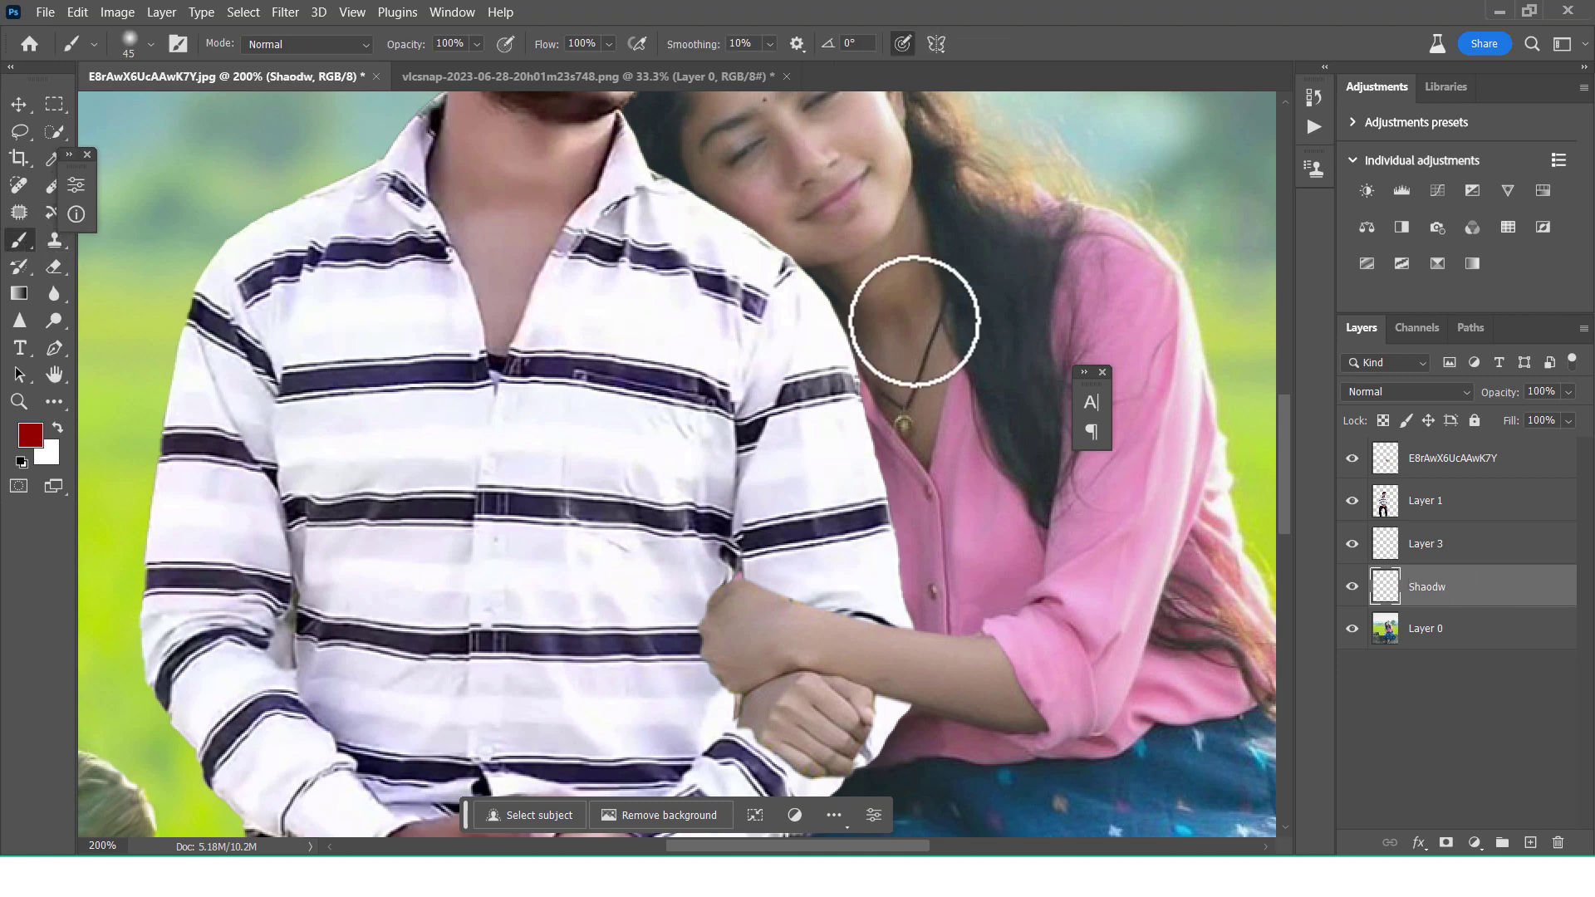
left_click(1413, 383)
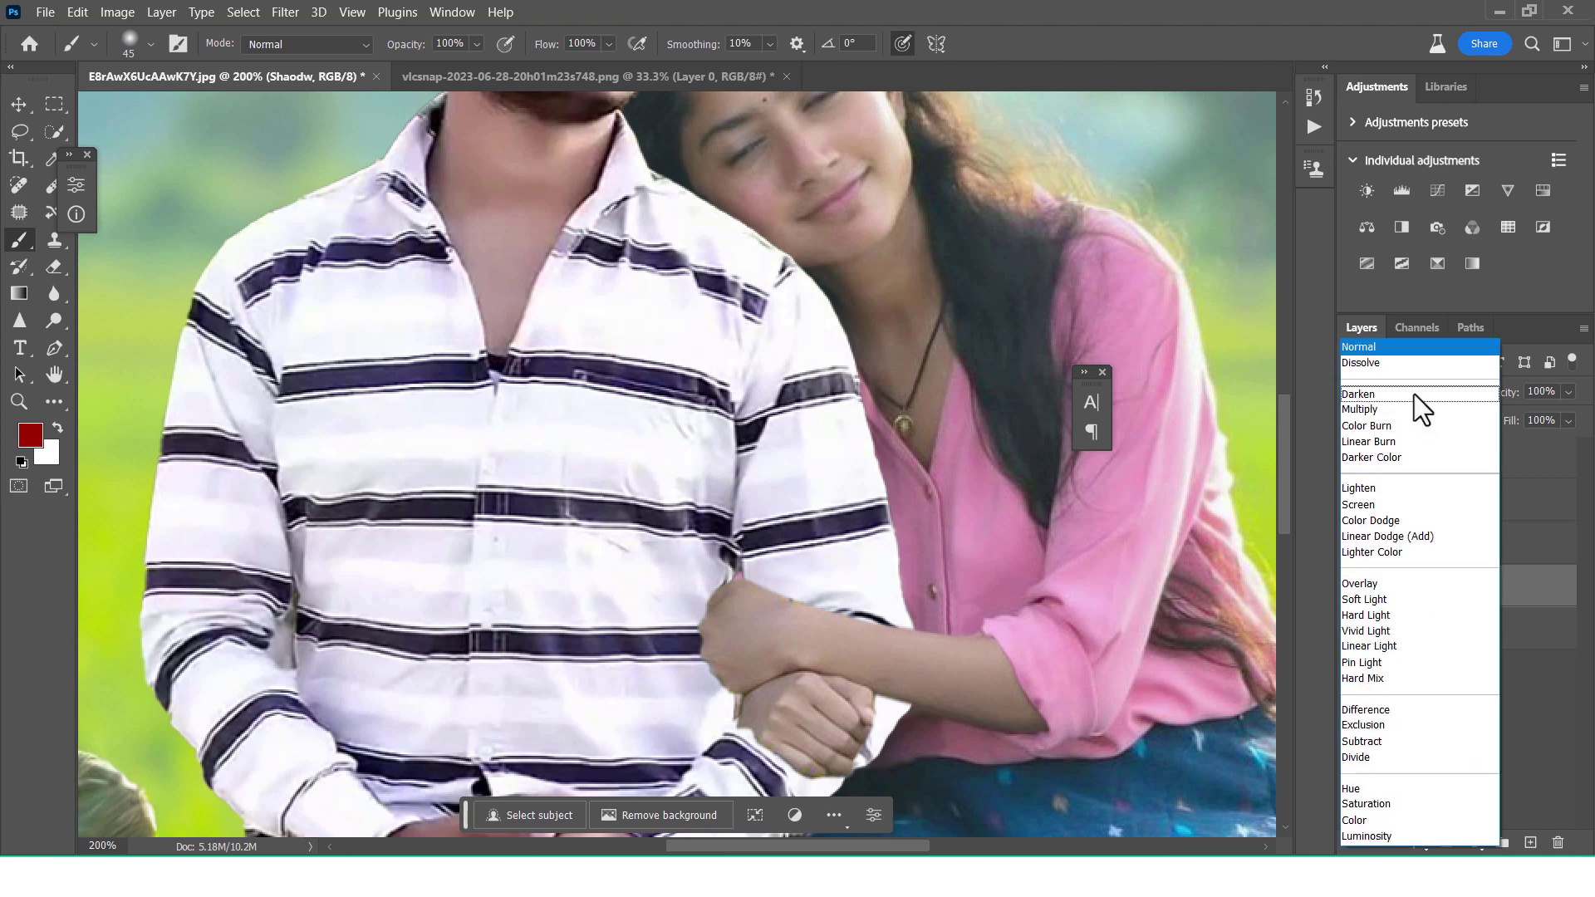
Step: Set the Shaodw layer to Soft Light and make black the foreground colour
left_click(1381, 597)
left_click(31, 434)
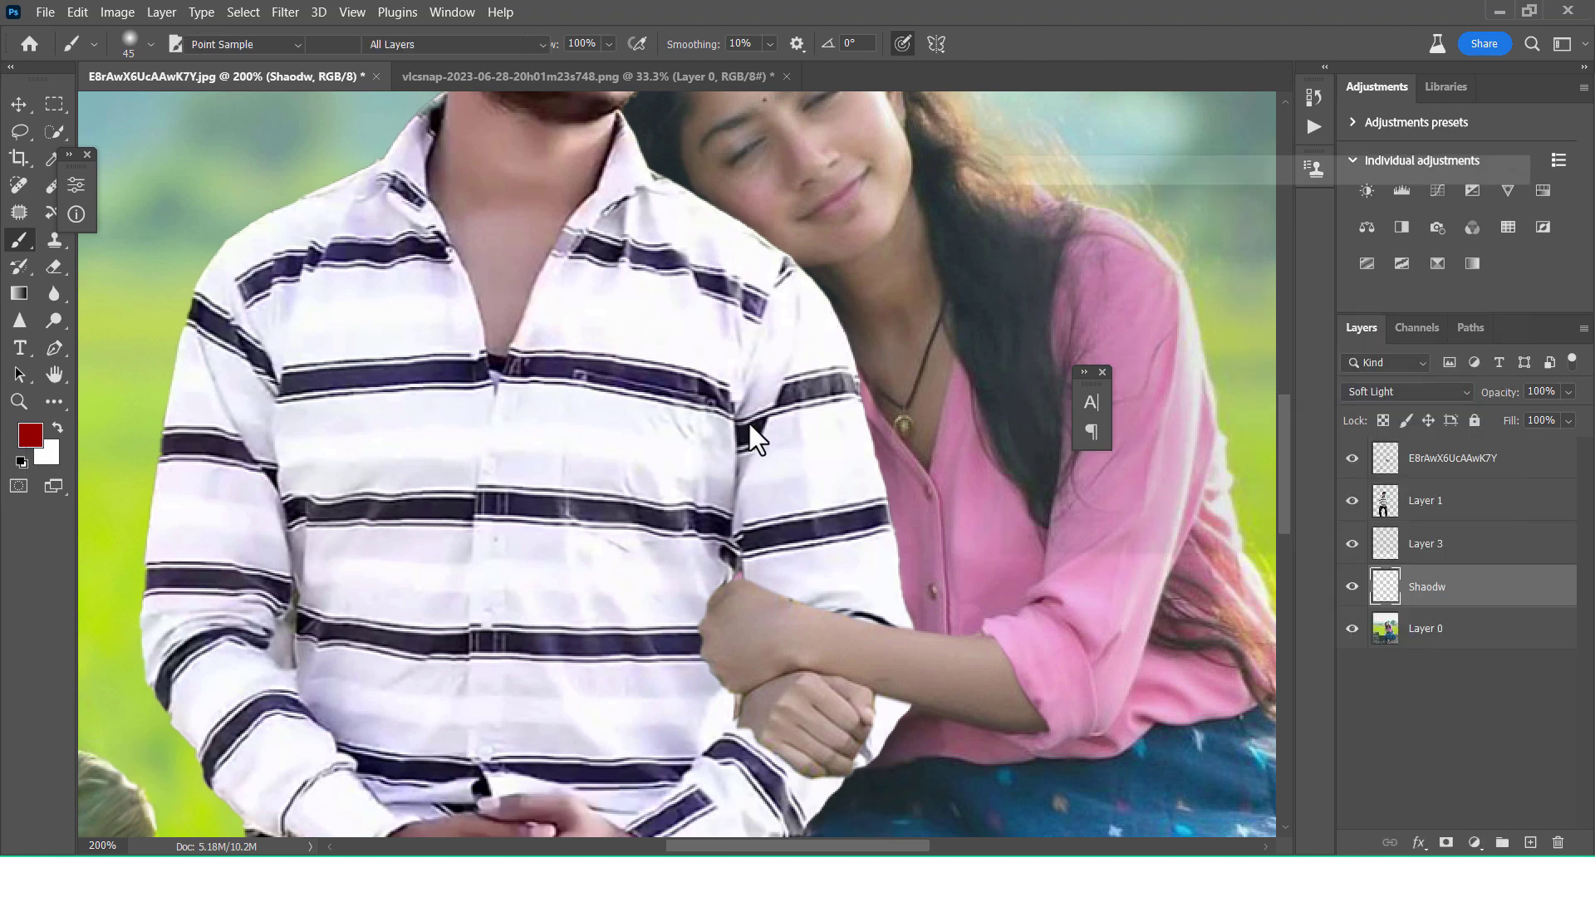
left_click(1032, 437)
left_click_drag(1033, 438, 1001, 475)
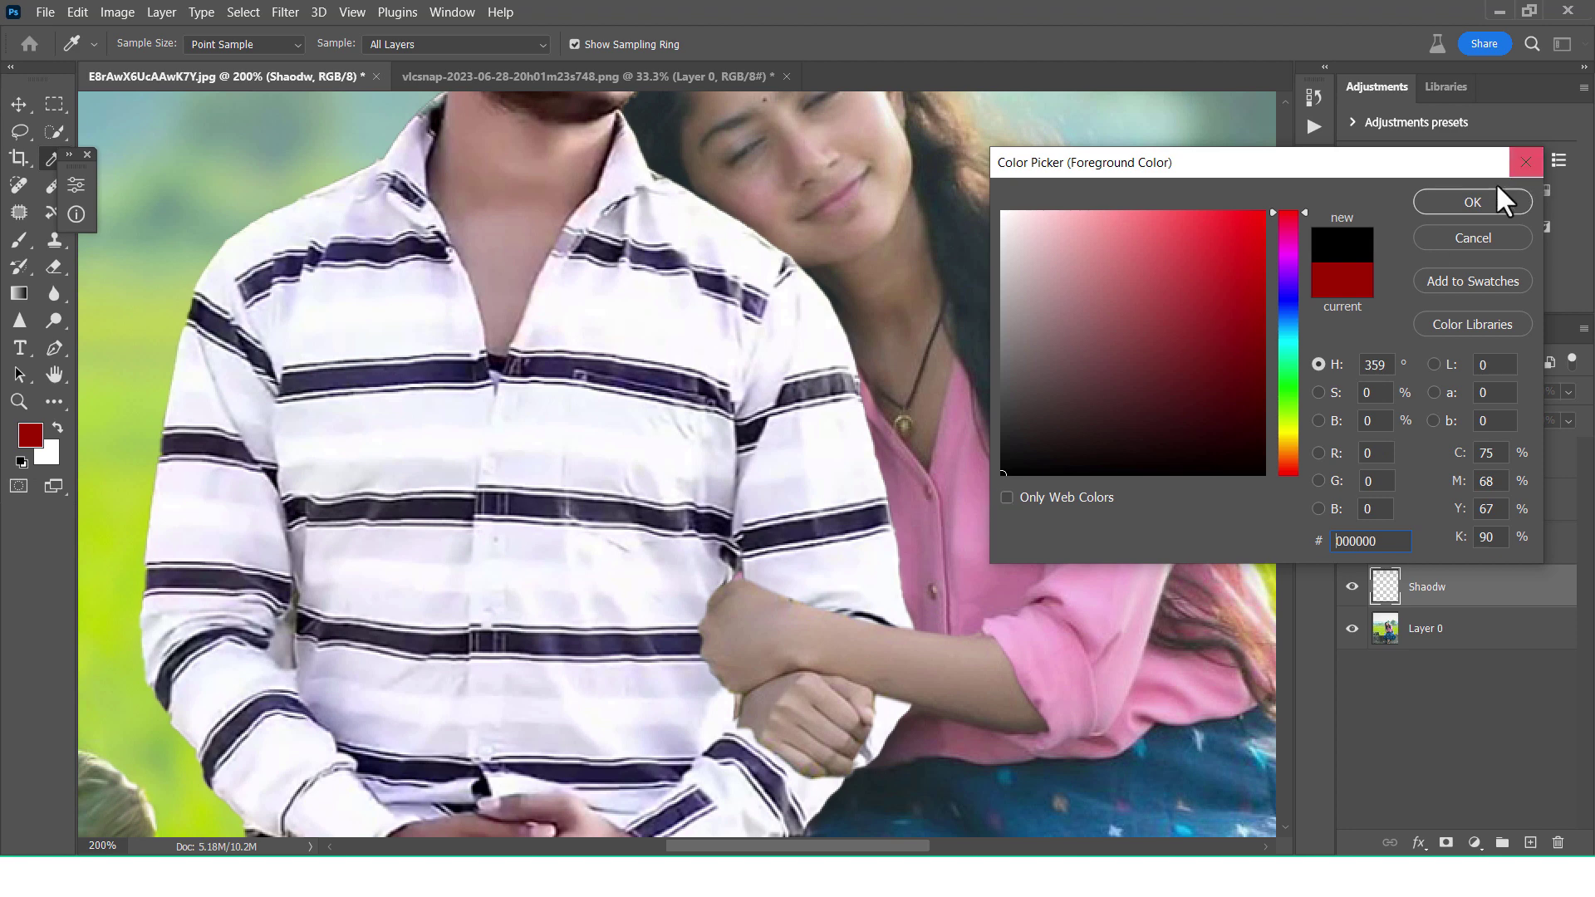
left_click(1479, 202)
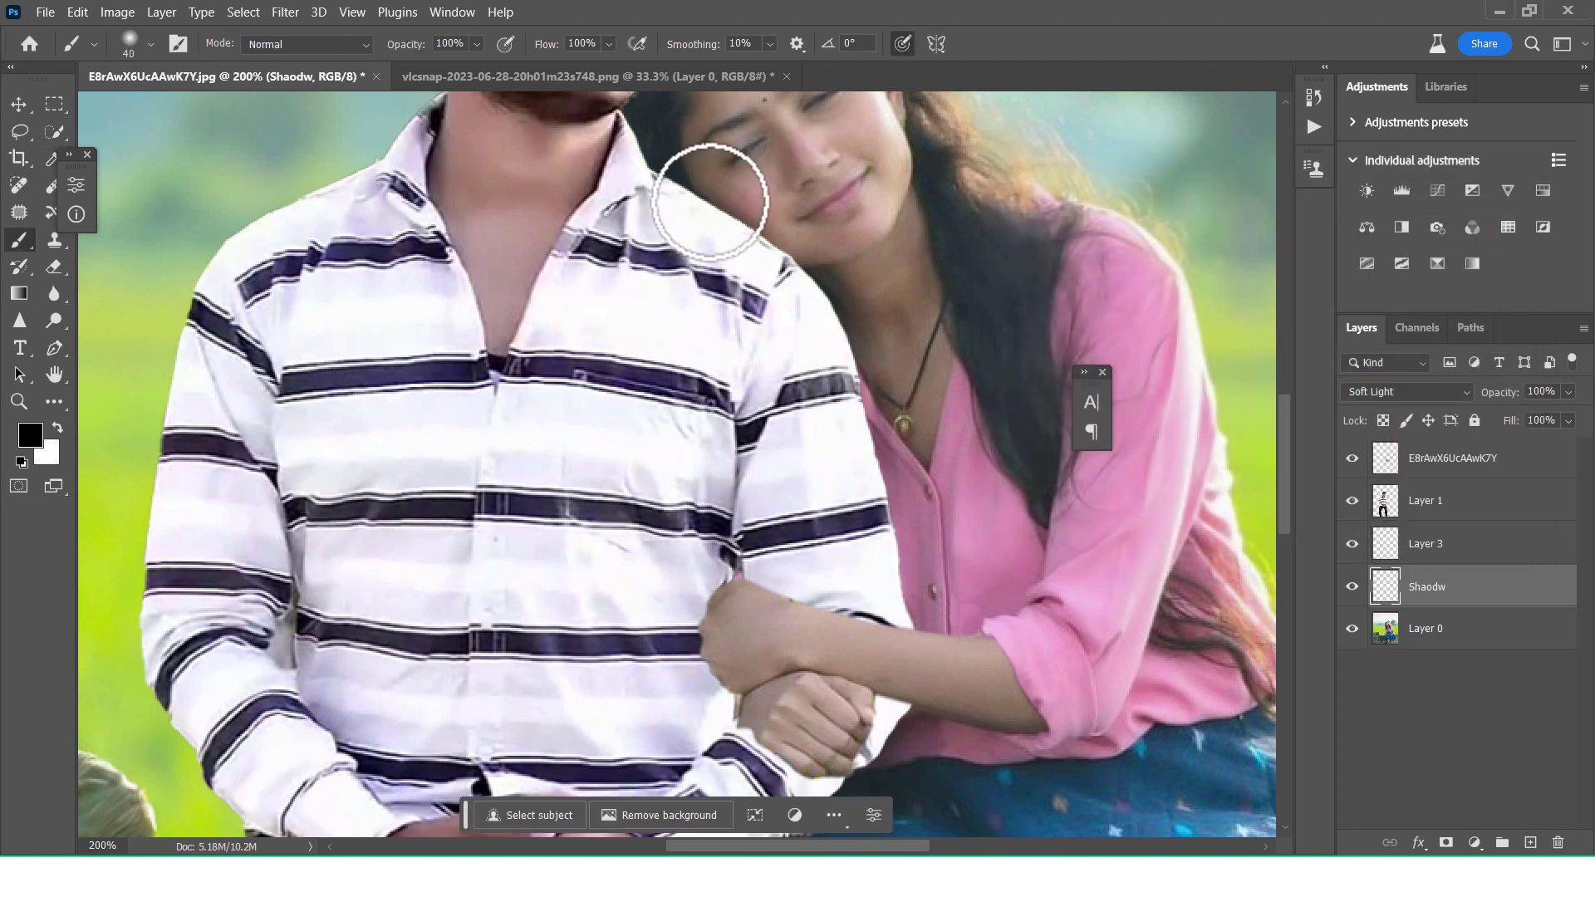
Step: Paint a soft black shadow around the clasped fist with a 30 px brush, then move Layer 3 above Layer 1
key("bracketleft")
key("bracketleft")
key("bracketleft")
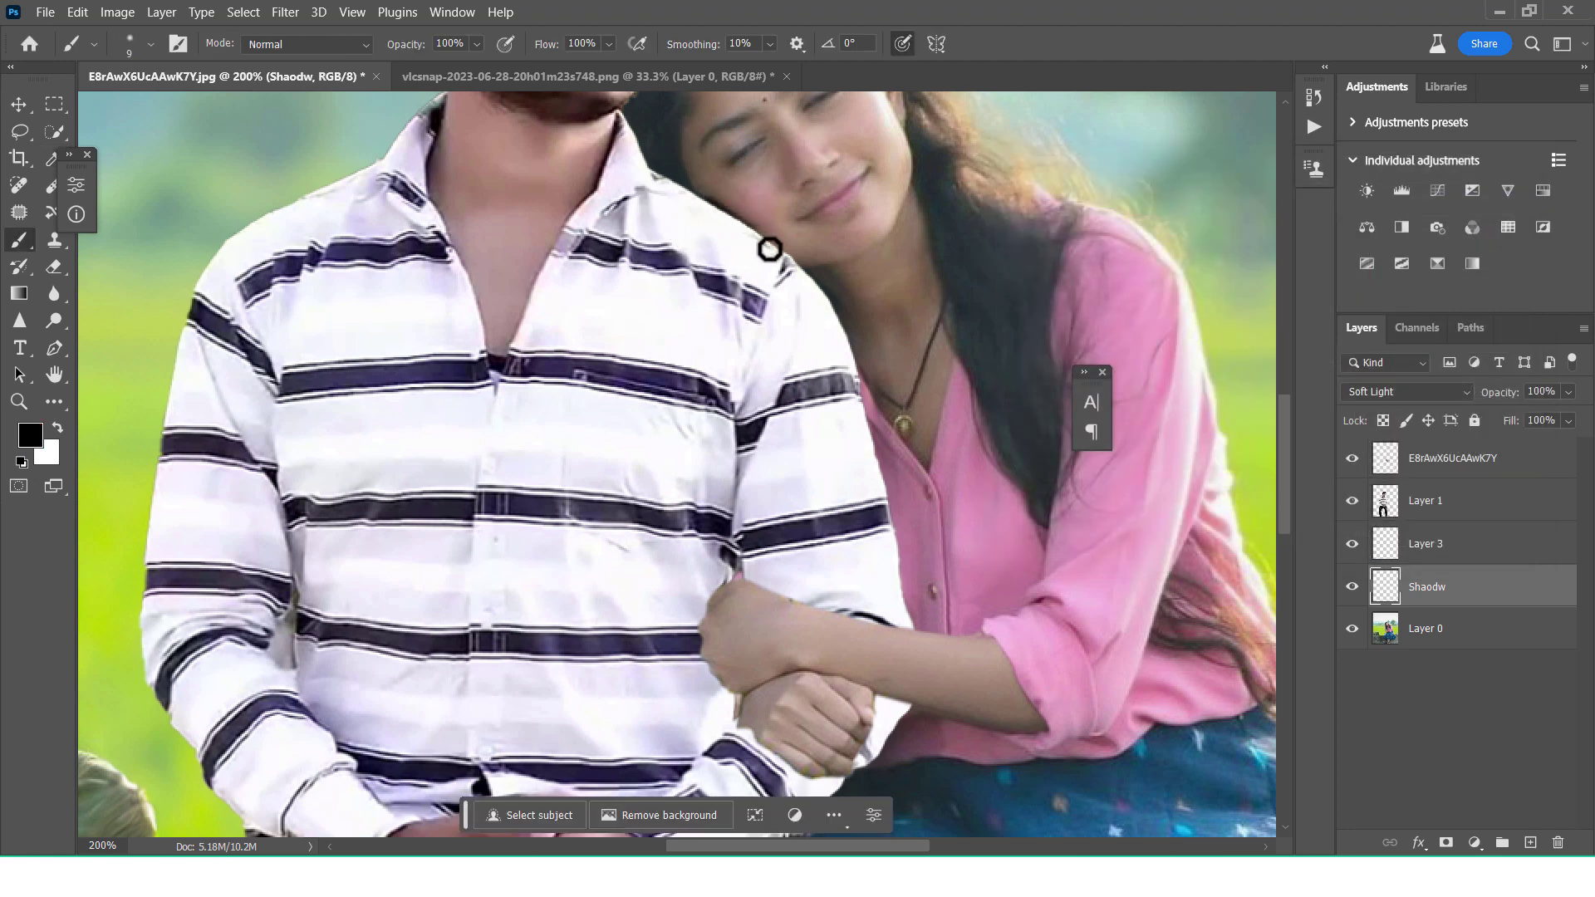
key("bracketright")
key("bracketright")
key("bracketright")
key("bracketleft")
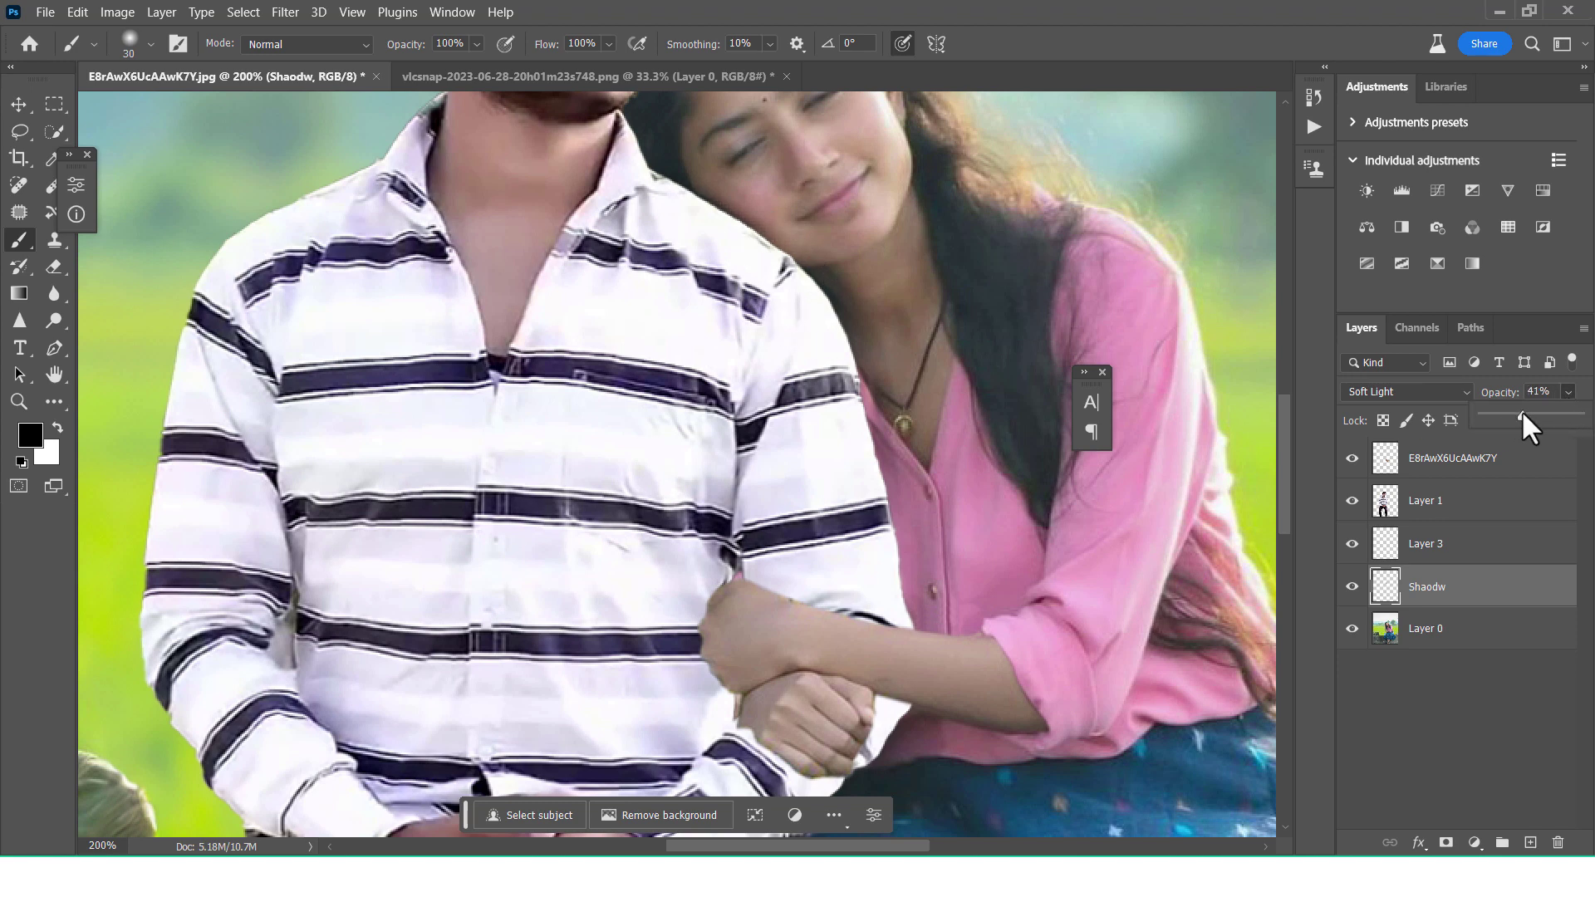
scroll(765, 748, "down", 2)
scroll(781, 714, "down", 1)
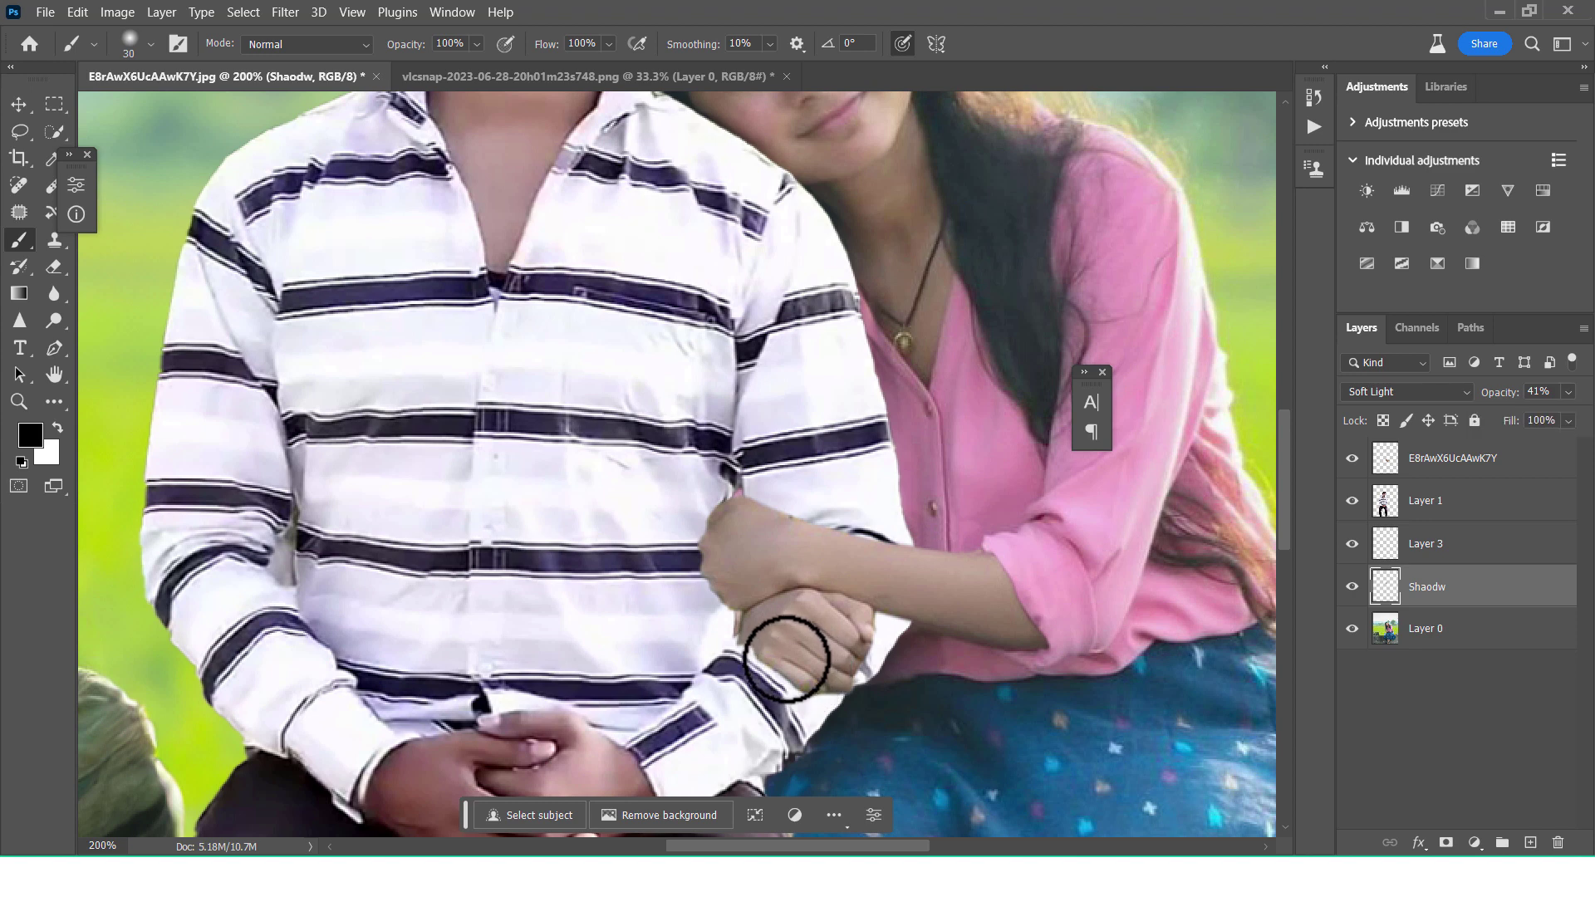
left_click_drag(830, 637, 864, 615)
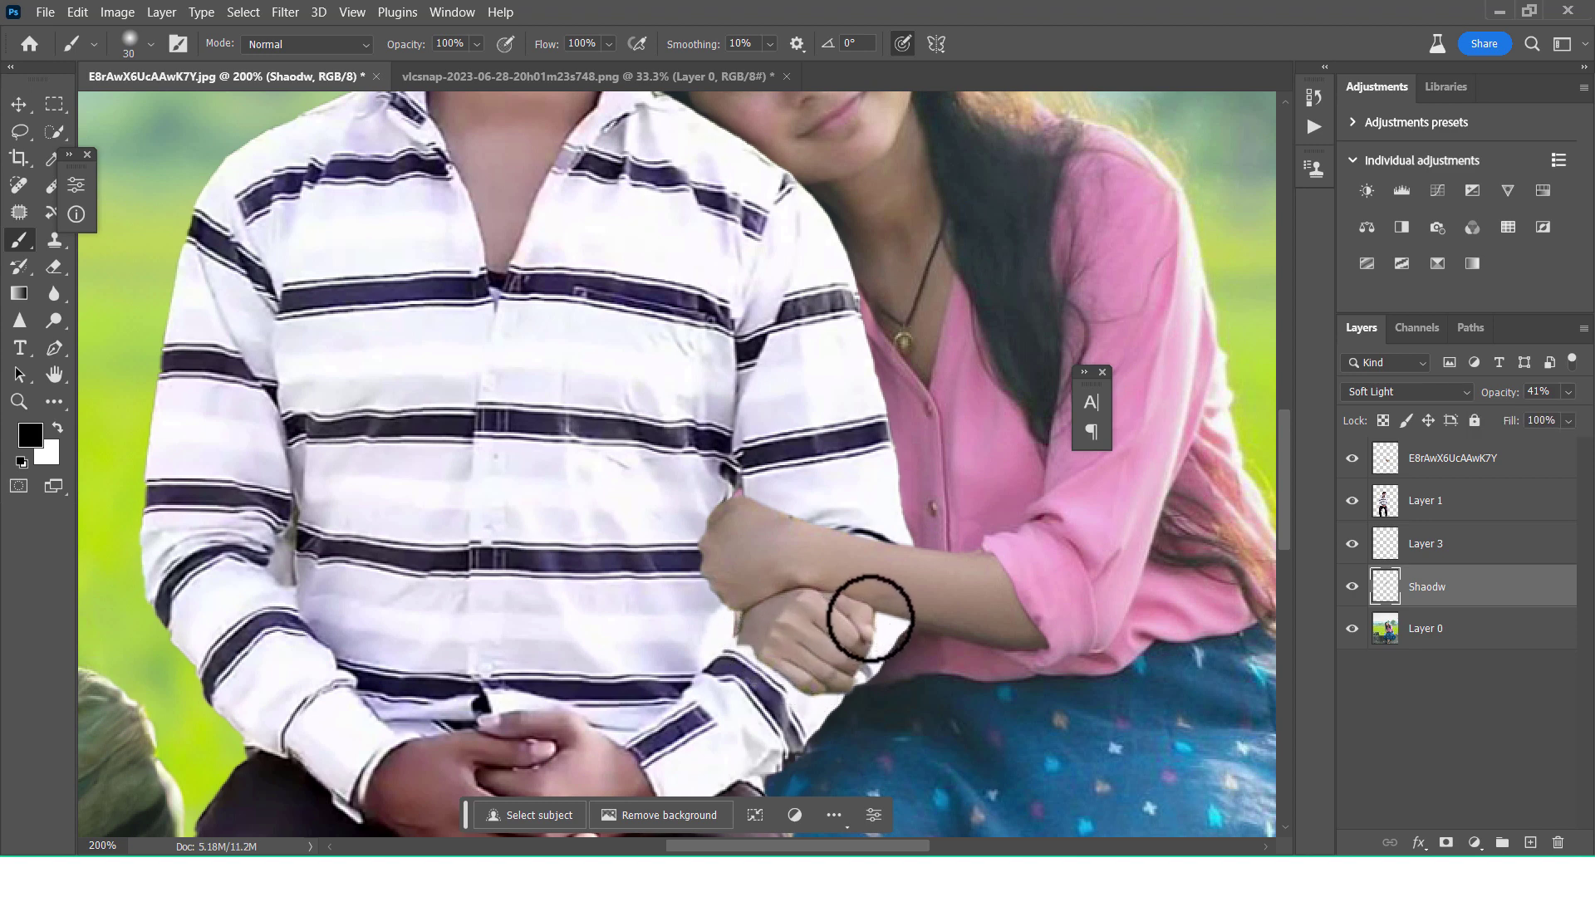
left_click(1449, 505)
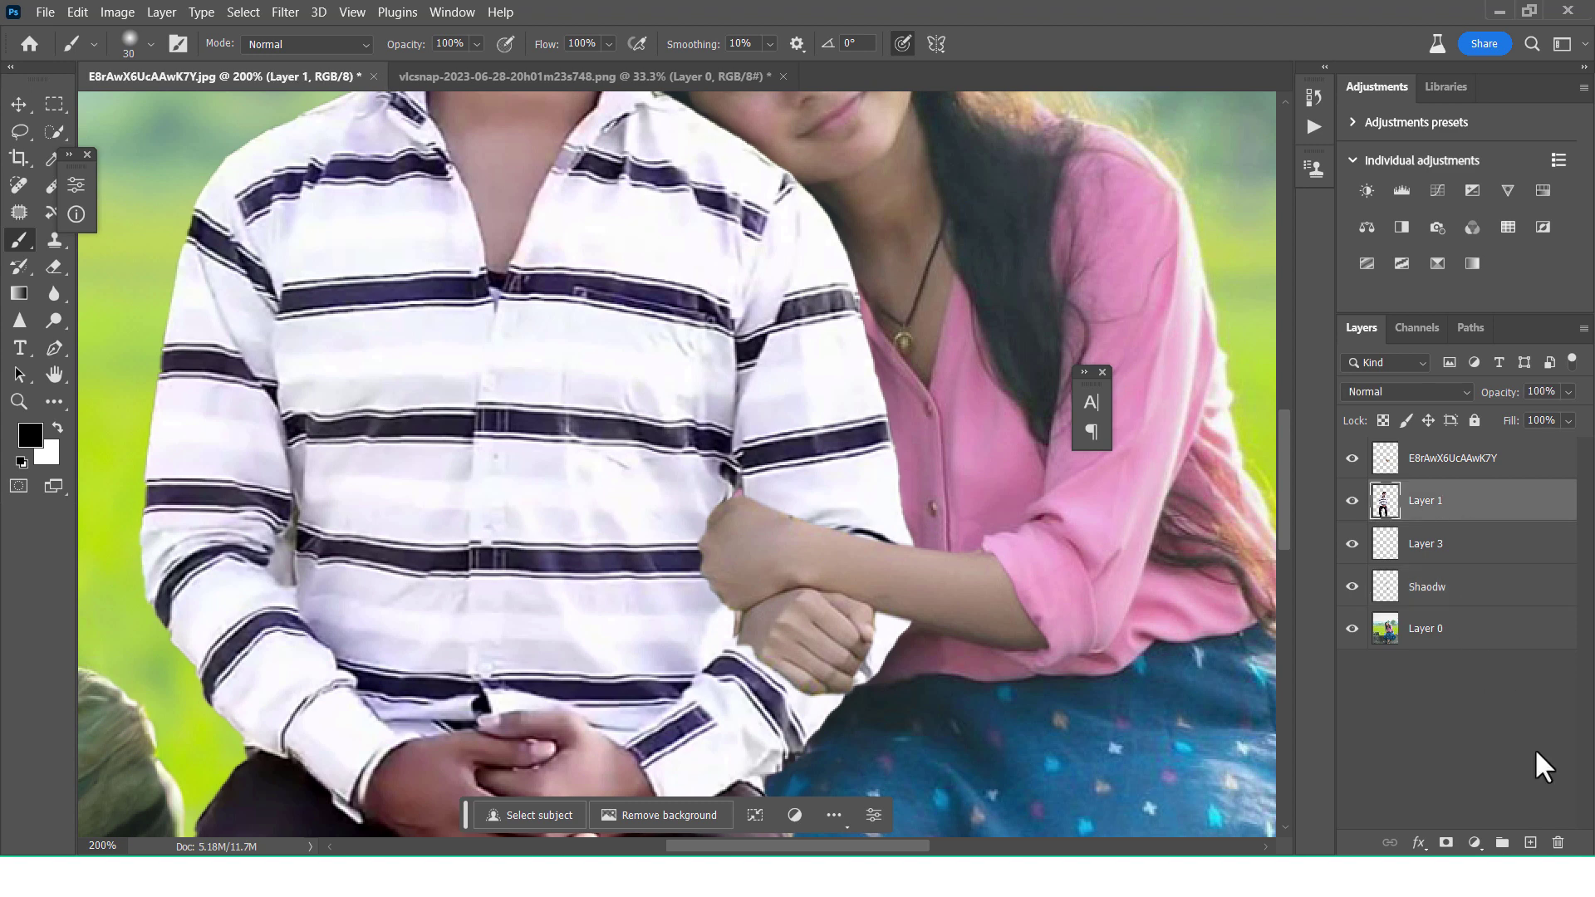
left_click_drag(1435, 553, 1422, 488)
Step: Lower Layer 3 to 17% opacity and zoom in to check the wrapped arms
left_click(1568, 392)
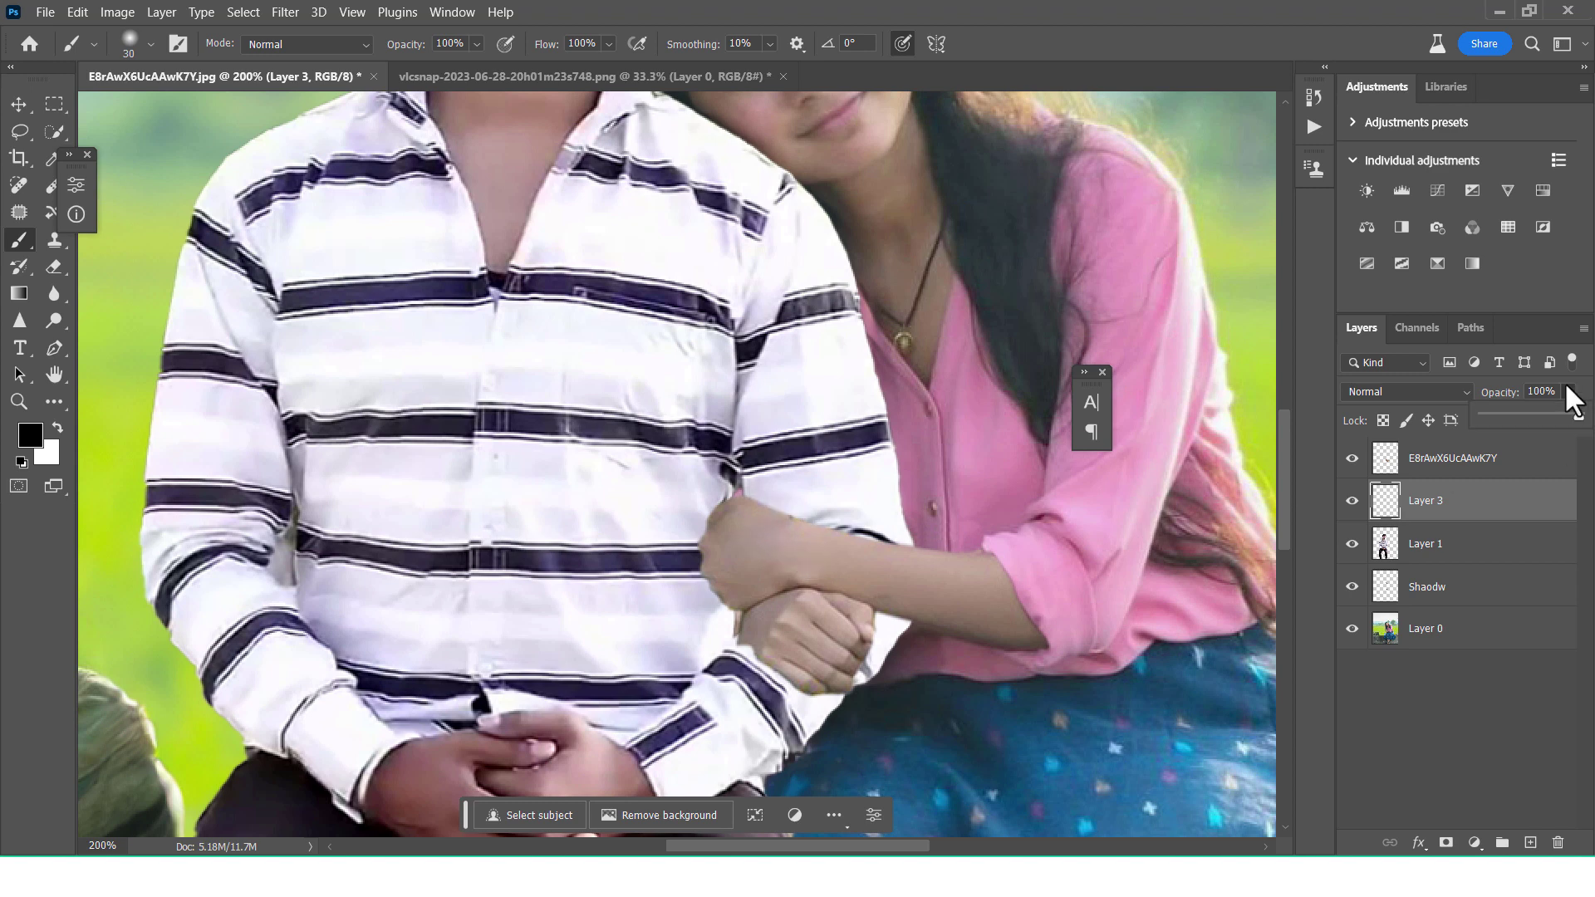
left_click_drag(1578, 414, 1499, 415)
left_click(762, 536)
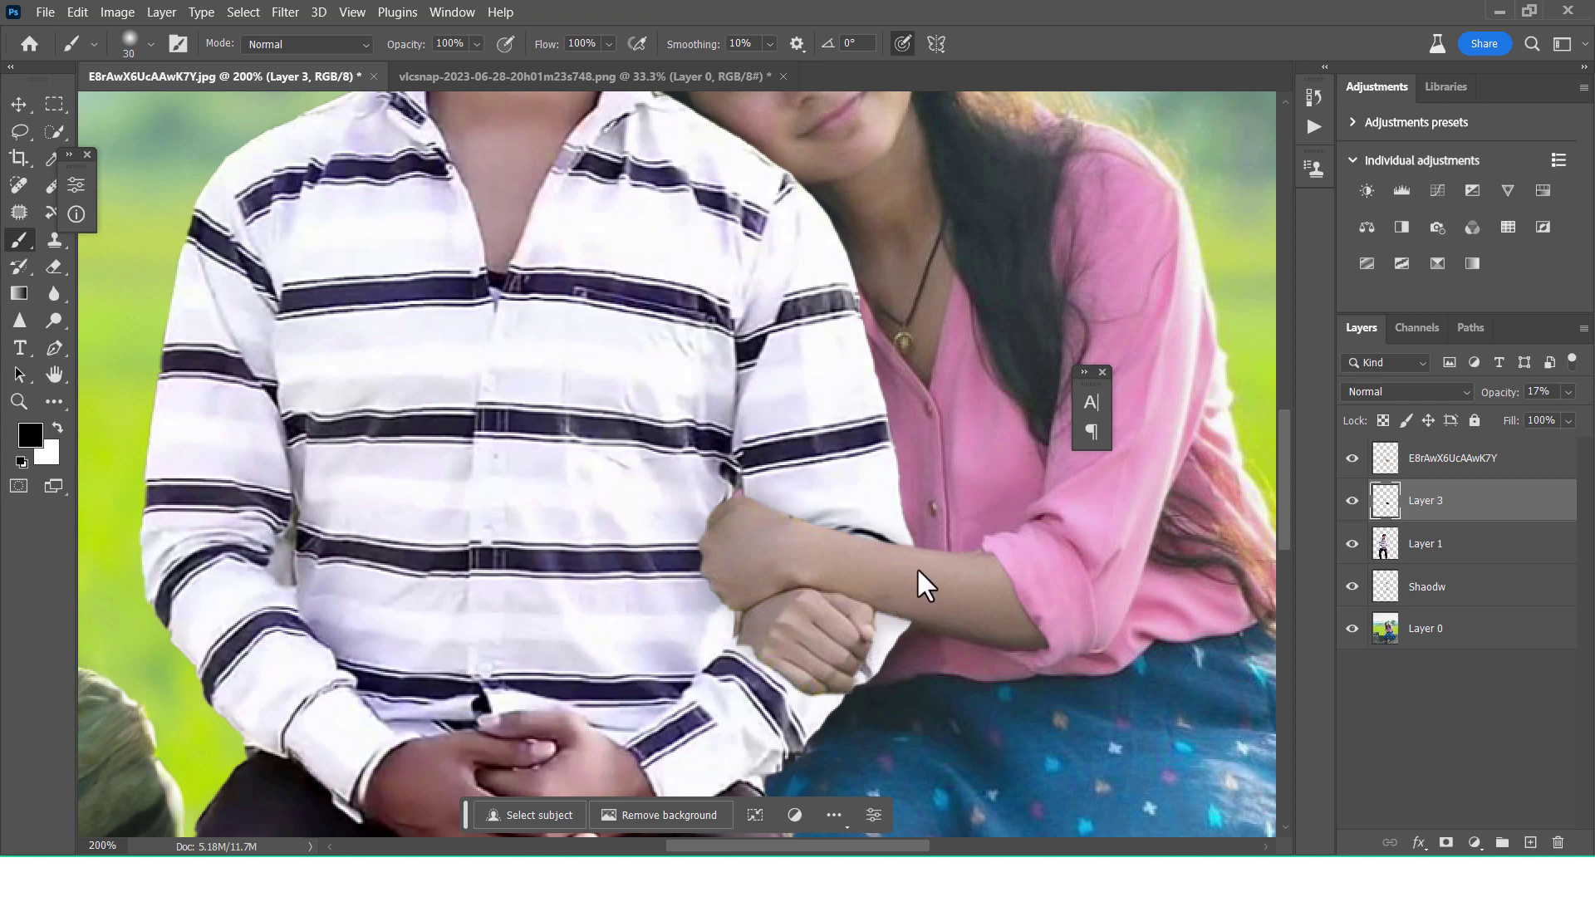
key("ctrl+0")
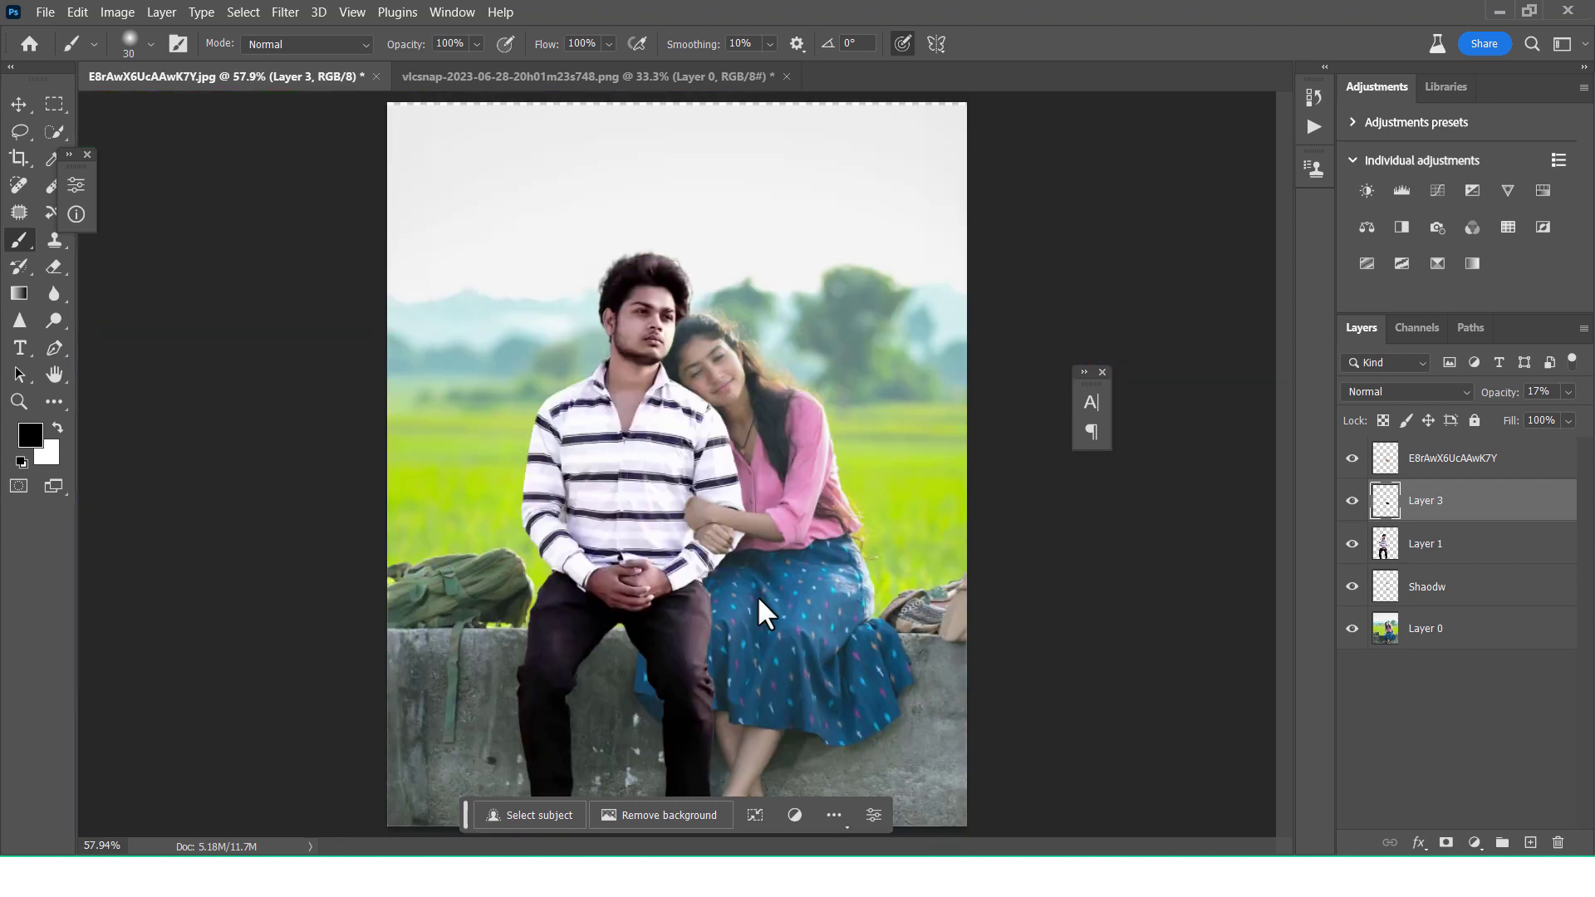
key("ctrl+minus")
key("ctrl+minus")
key("ctrl+plus")
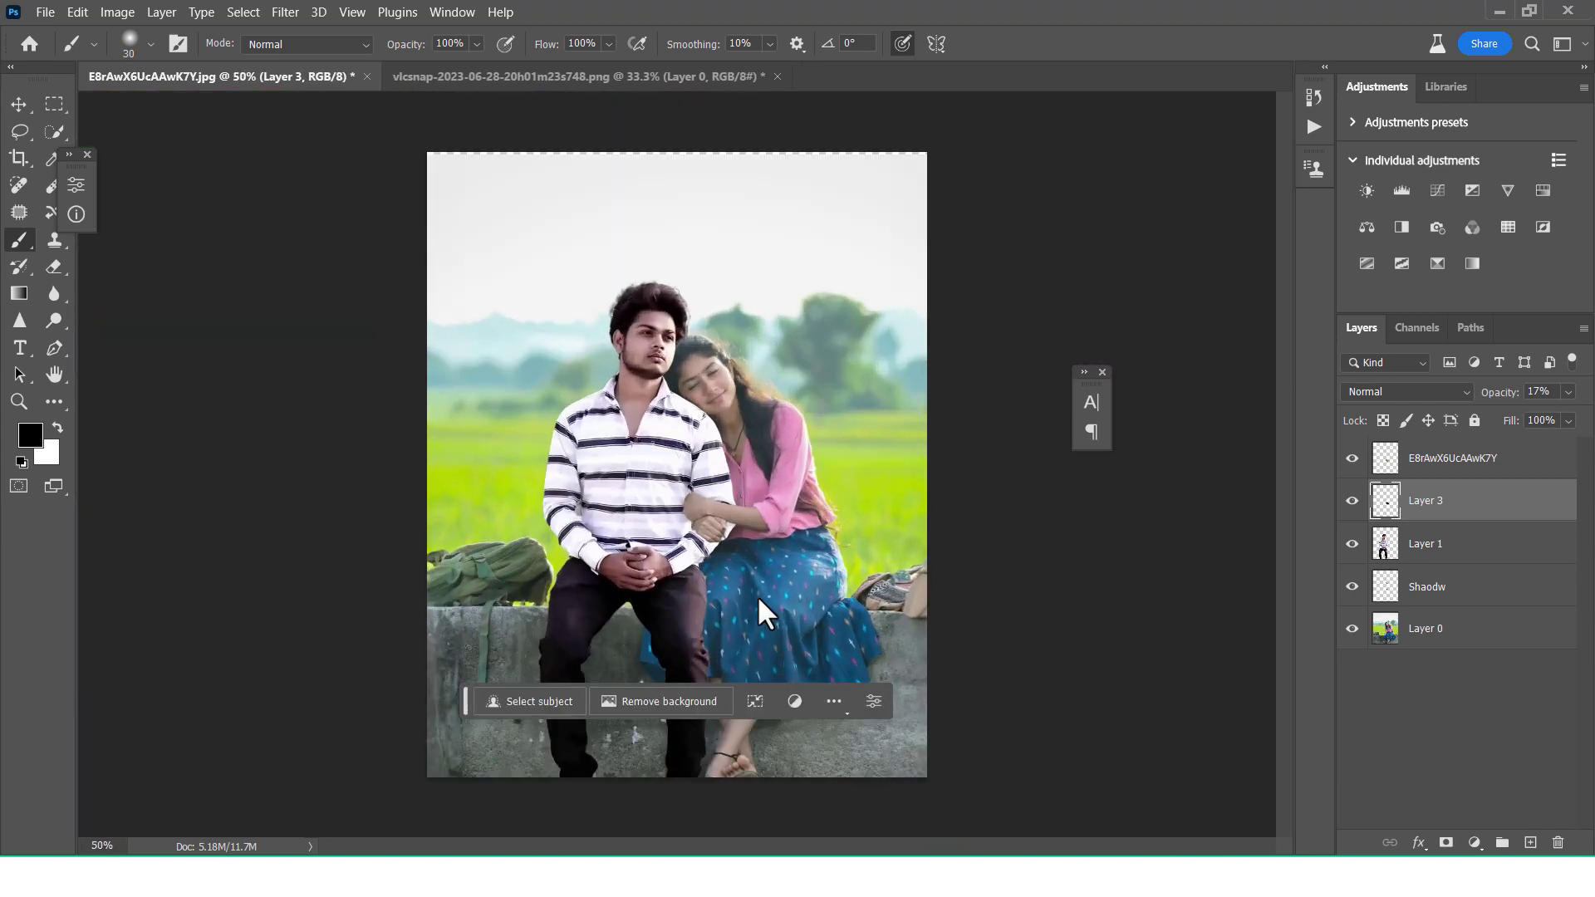
key("ctrl+plus")
key("ctrl+plus")
key("ctrl+plus")
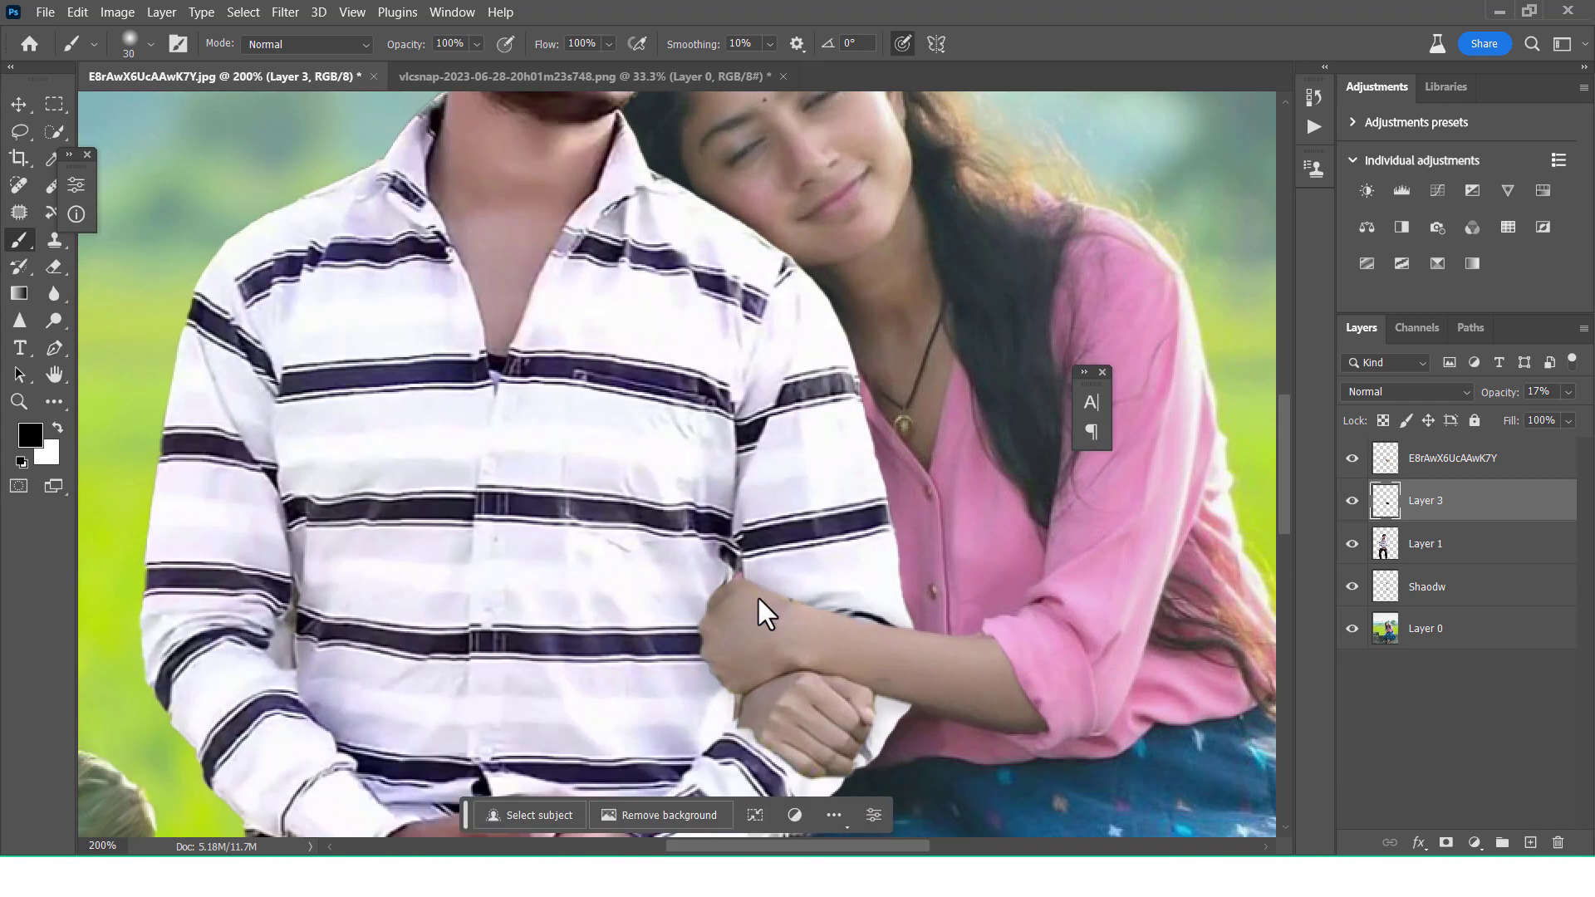
key("ctrl+plus")
Step: On Layer 1, lasso the gap between sleeve and wrist and Generative Fill it with an empty prompt
left_click(1517, 554)
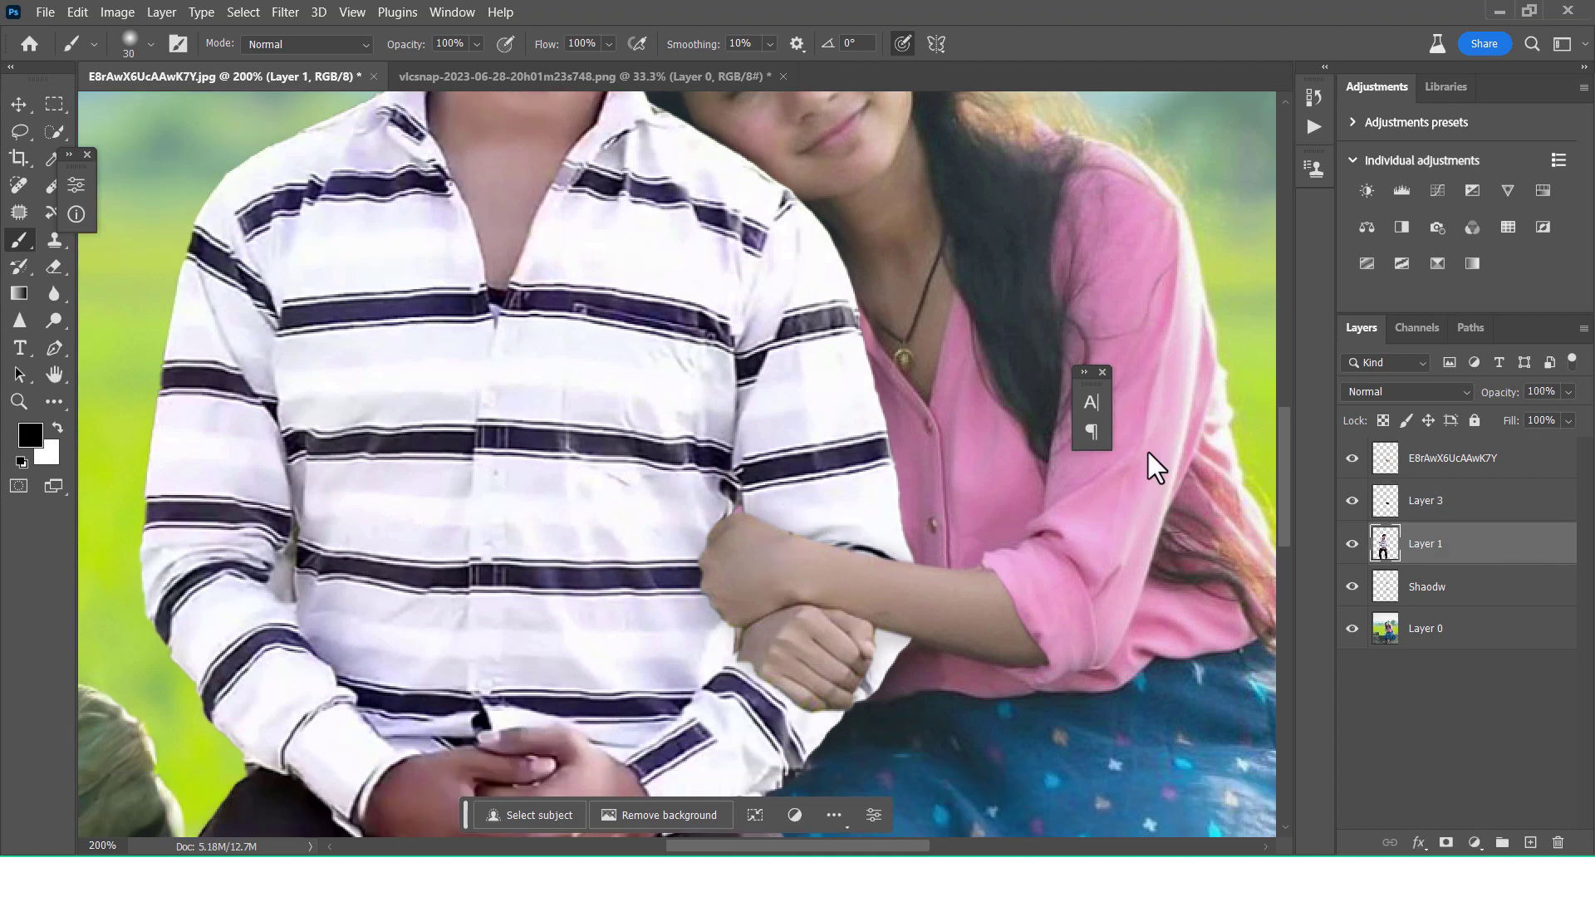
scroll(1149, 463, "down", 2)
left_click(52, 242)
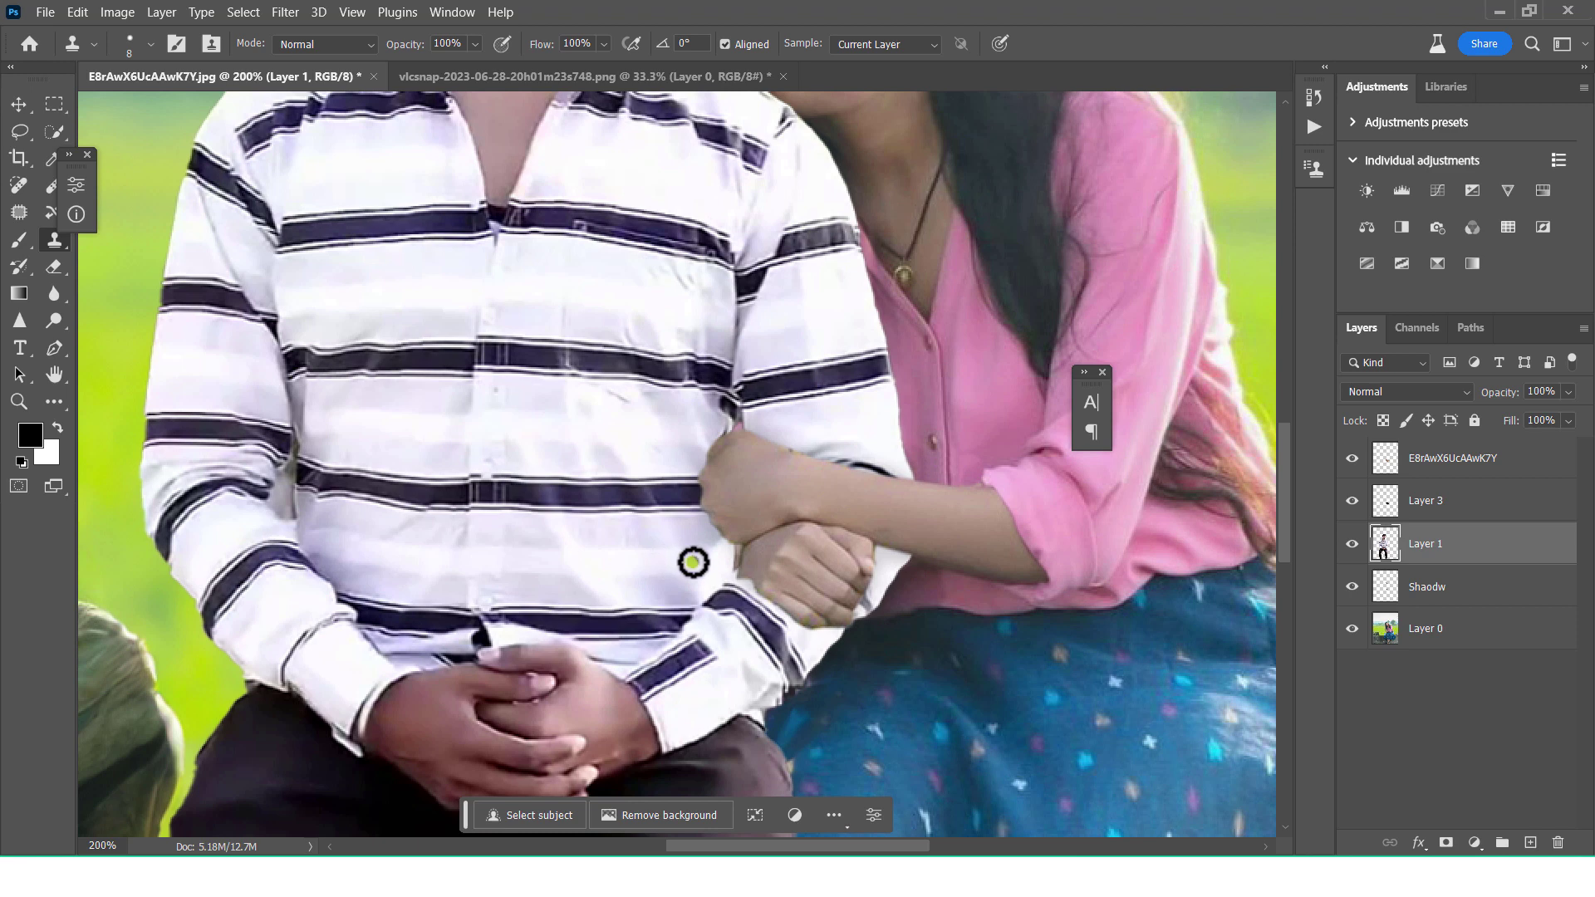
left_click(19, 129)
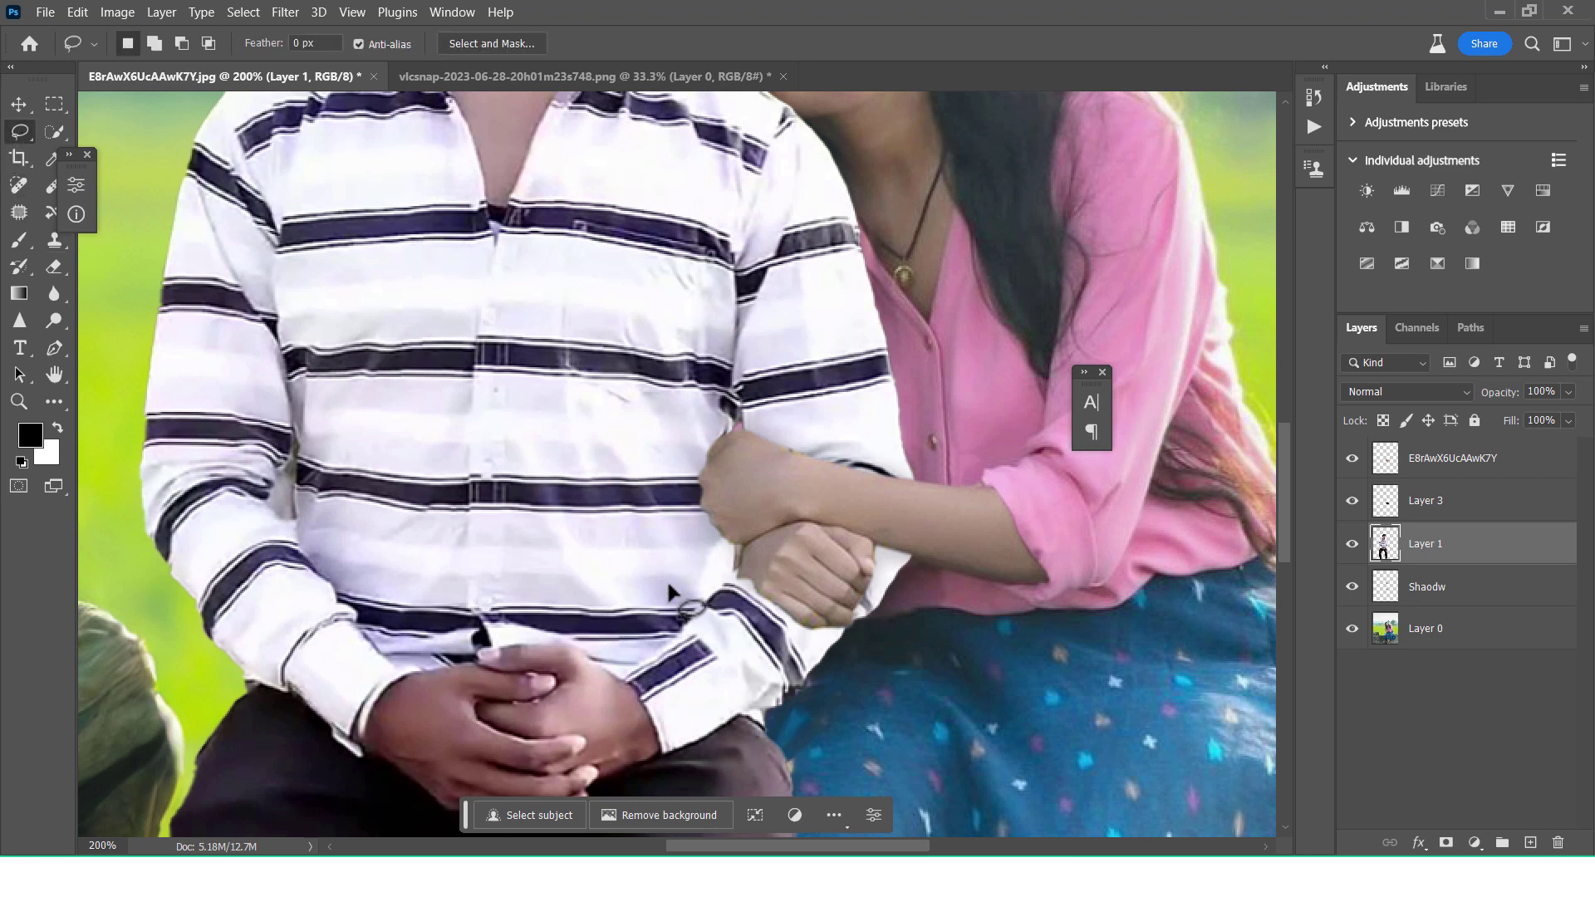
mouse_move(683, 636)
left_mouse_down()
mouse_move(746, 566)
mouse_move(677, 635)
left_mouse_up()
left_click(506, 669)
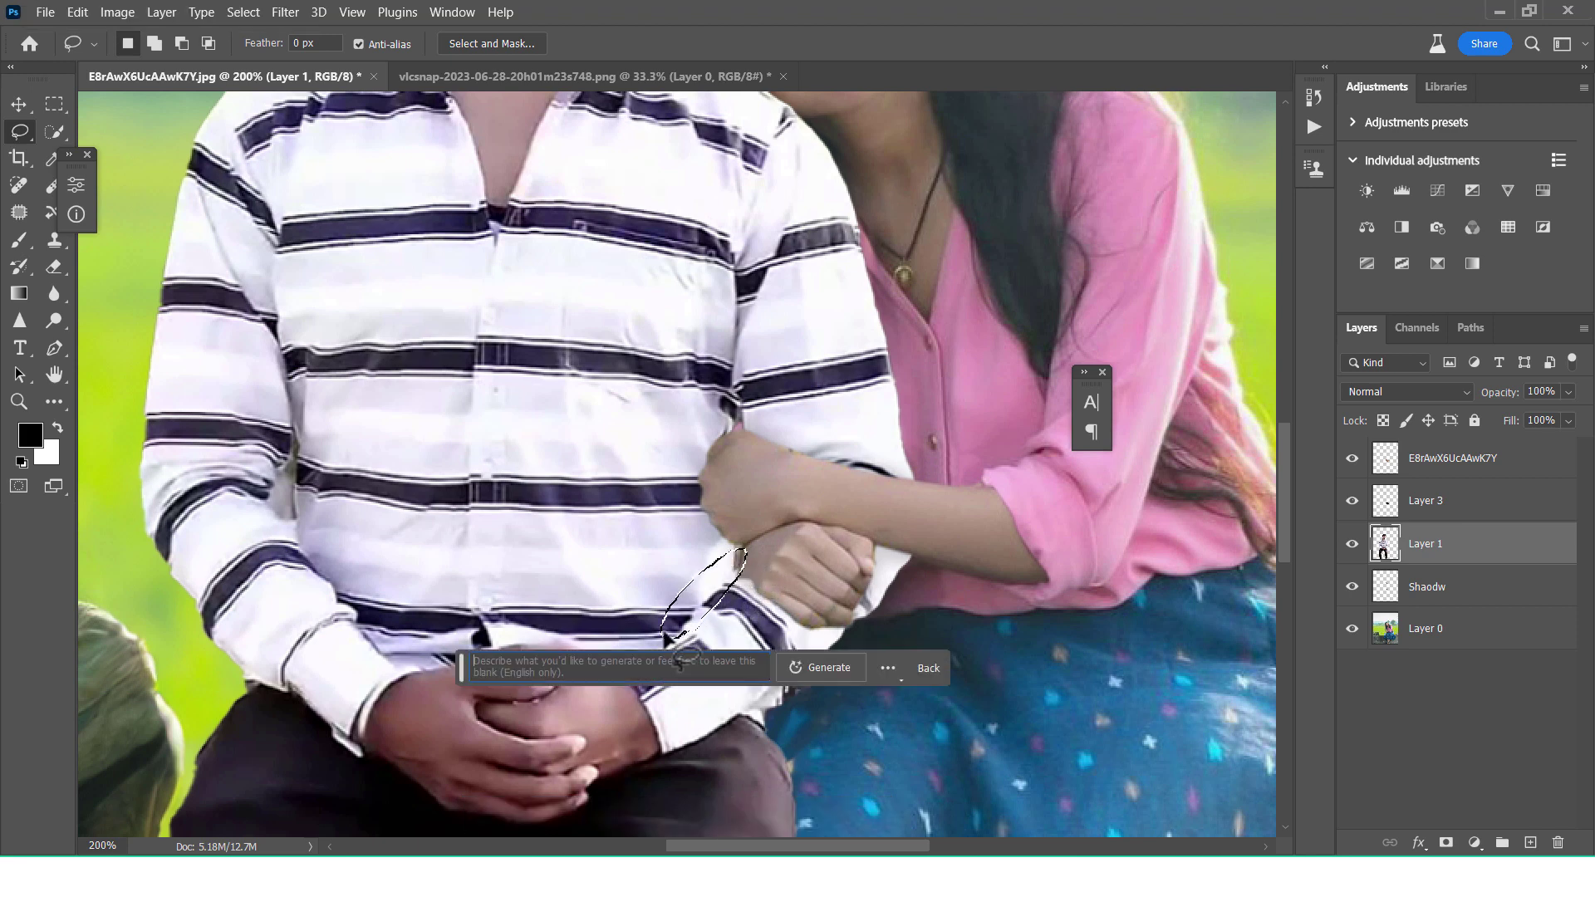
left_click(804, 656)
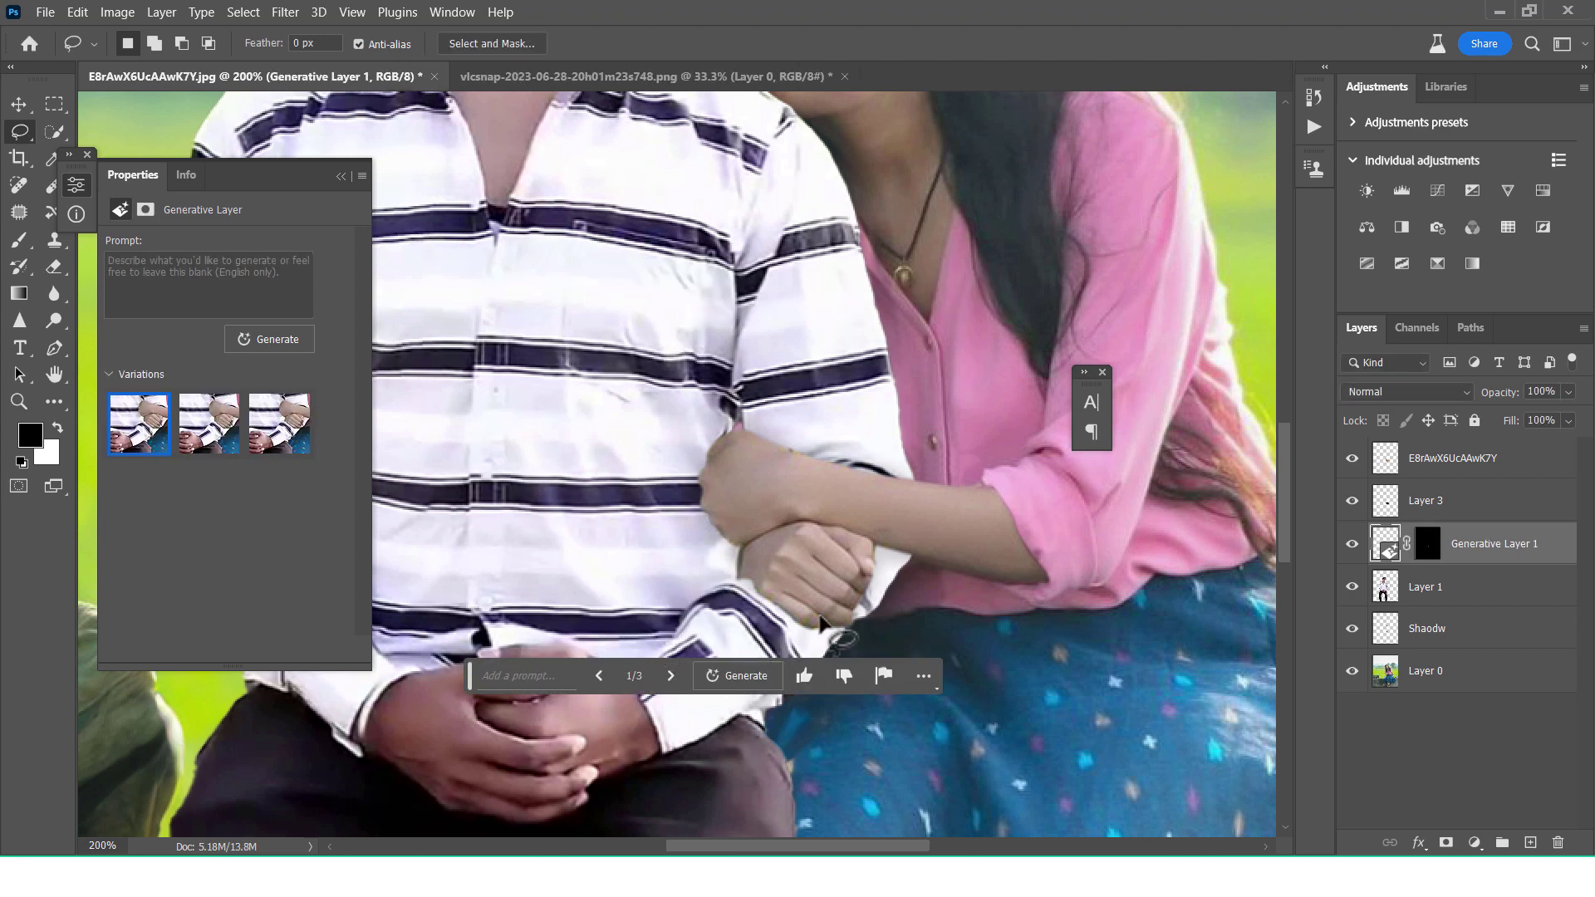
Step: Compare the three generated variations, keep the first, and merge Generative Layer 1 down into Layer 1
key("ctrl+0")
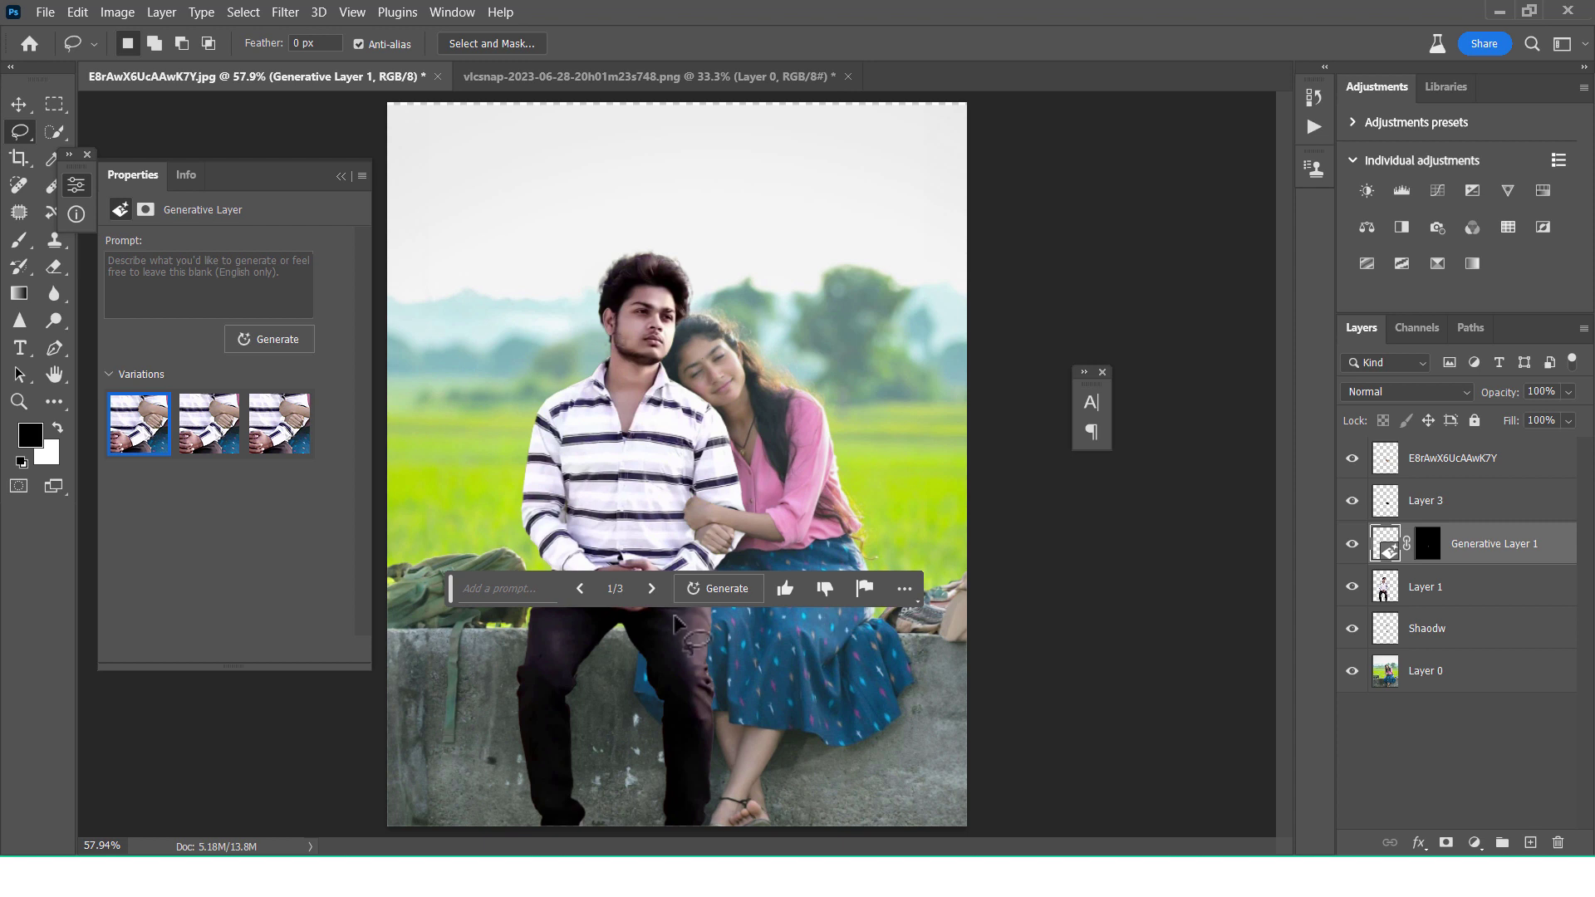
left_click(220, 446)
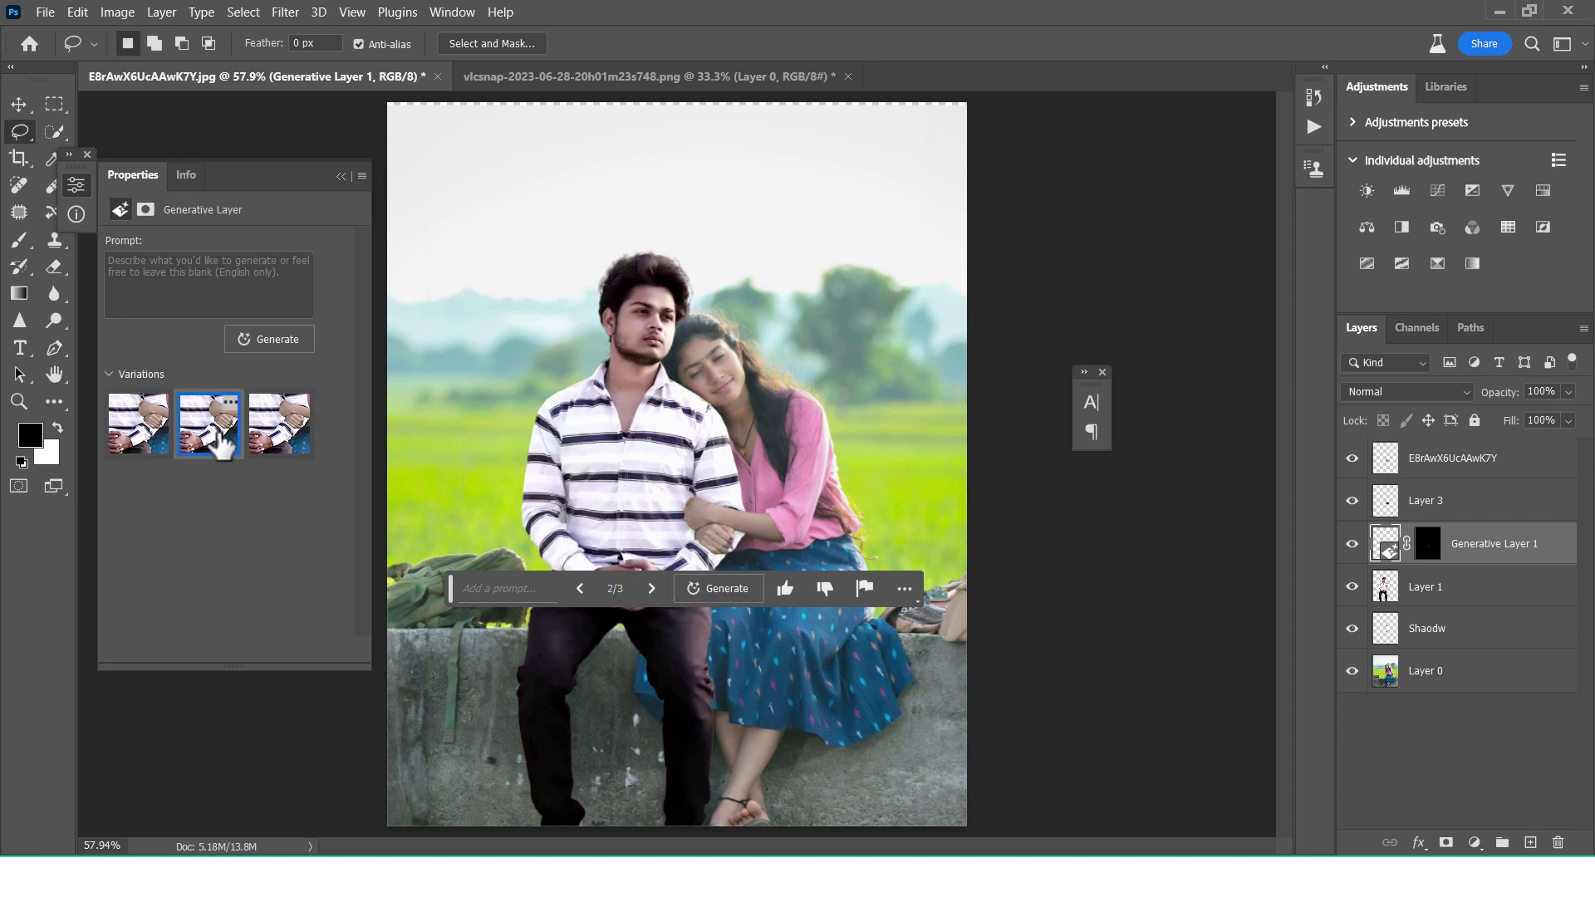
left_click(281, 455)
left_click(138, 425)
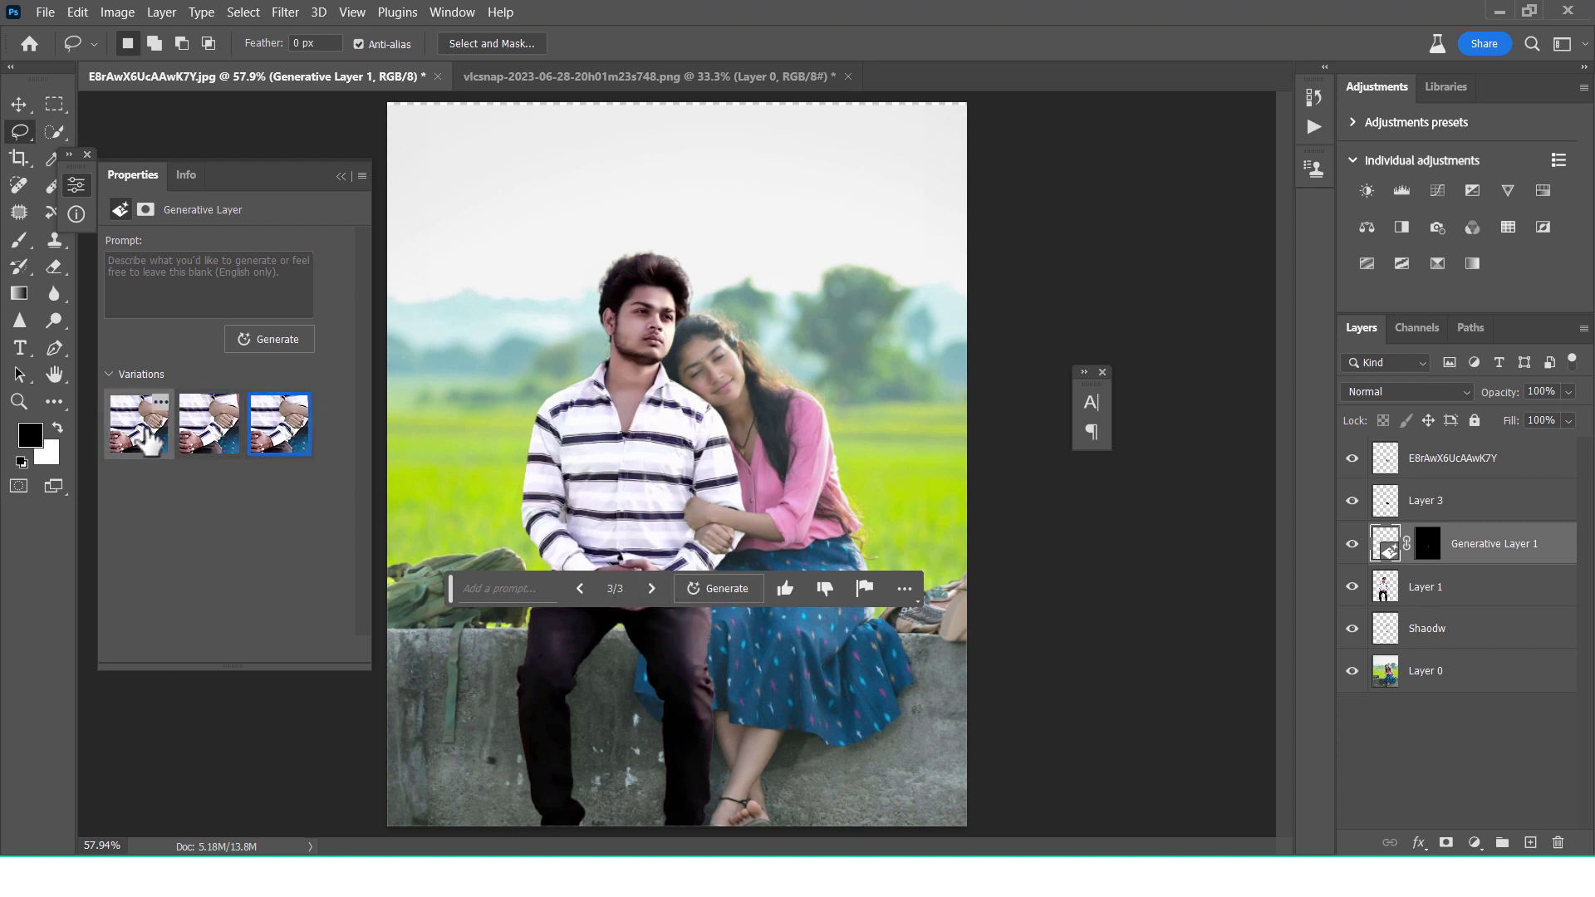
left_click(340, 176)
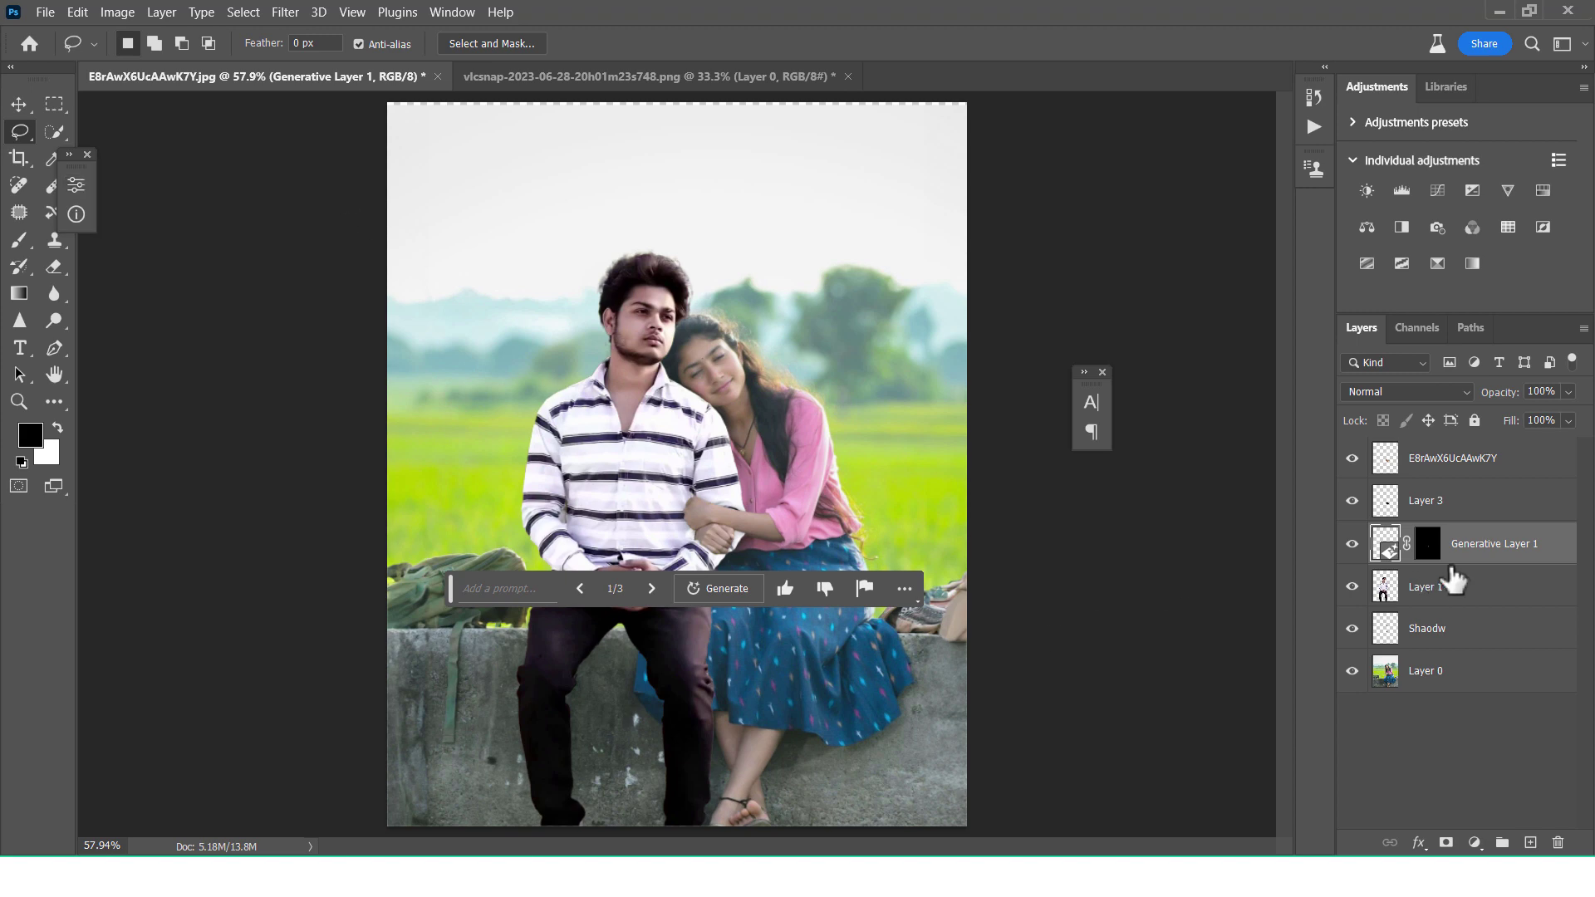
right_click(1472, 548)
left_click(1339, 653)
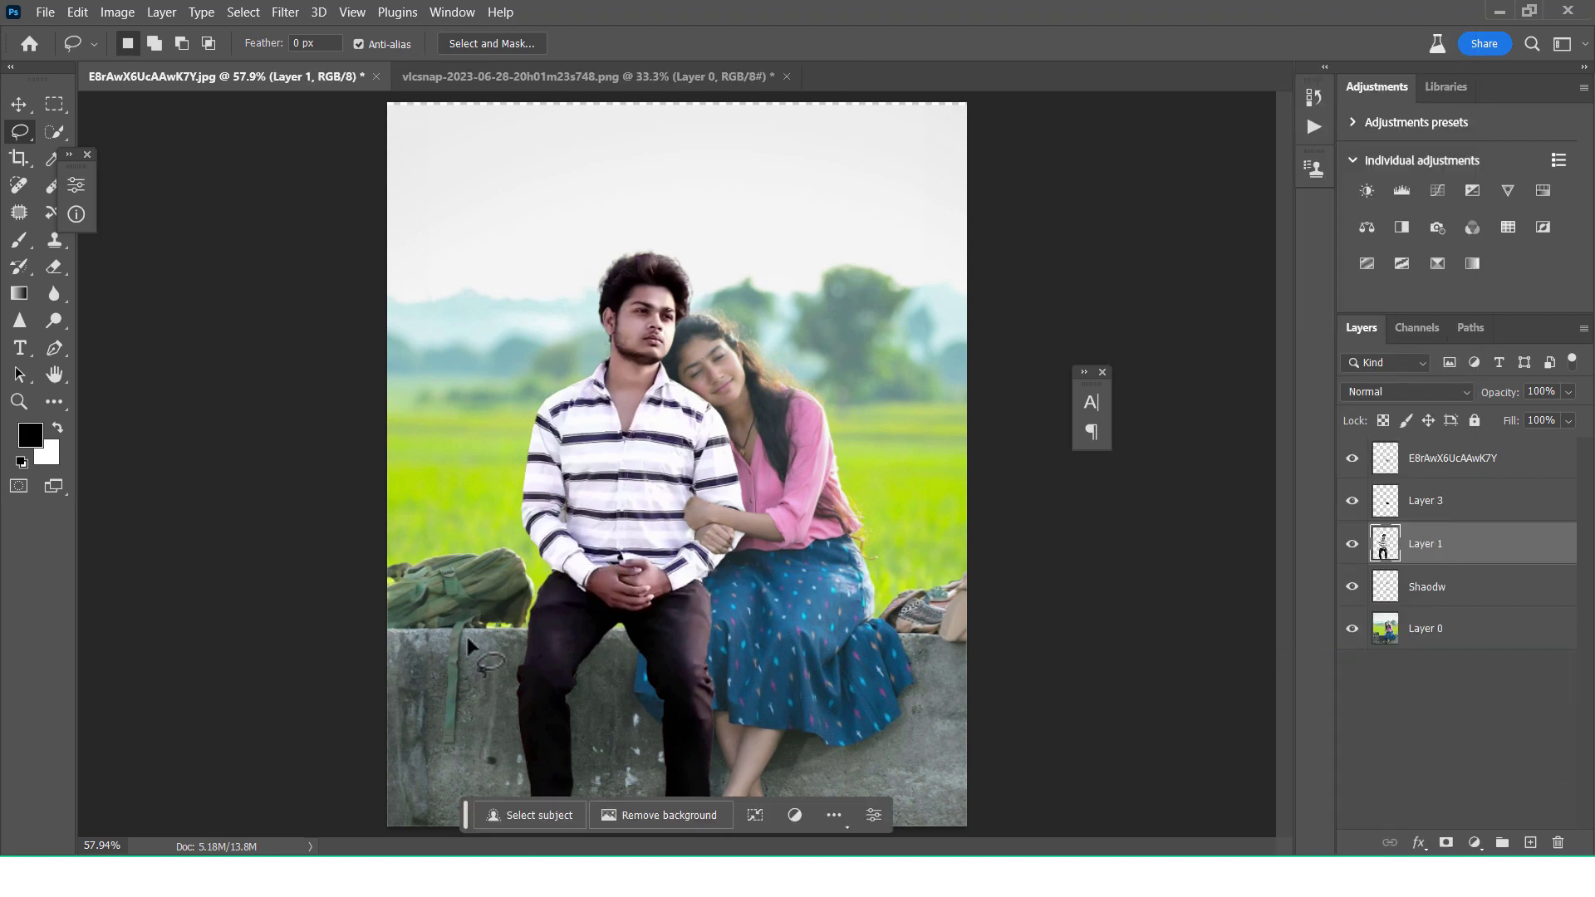
left_click(1514, 638)
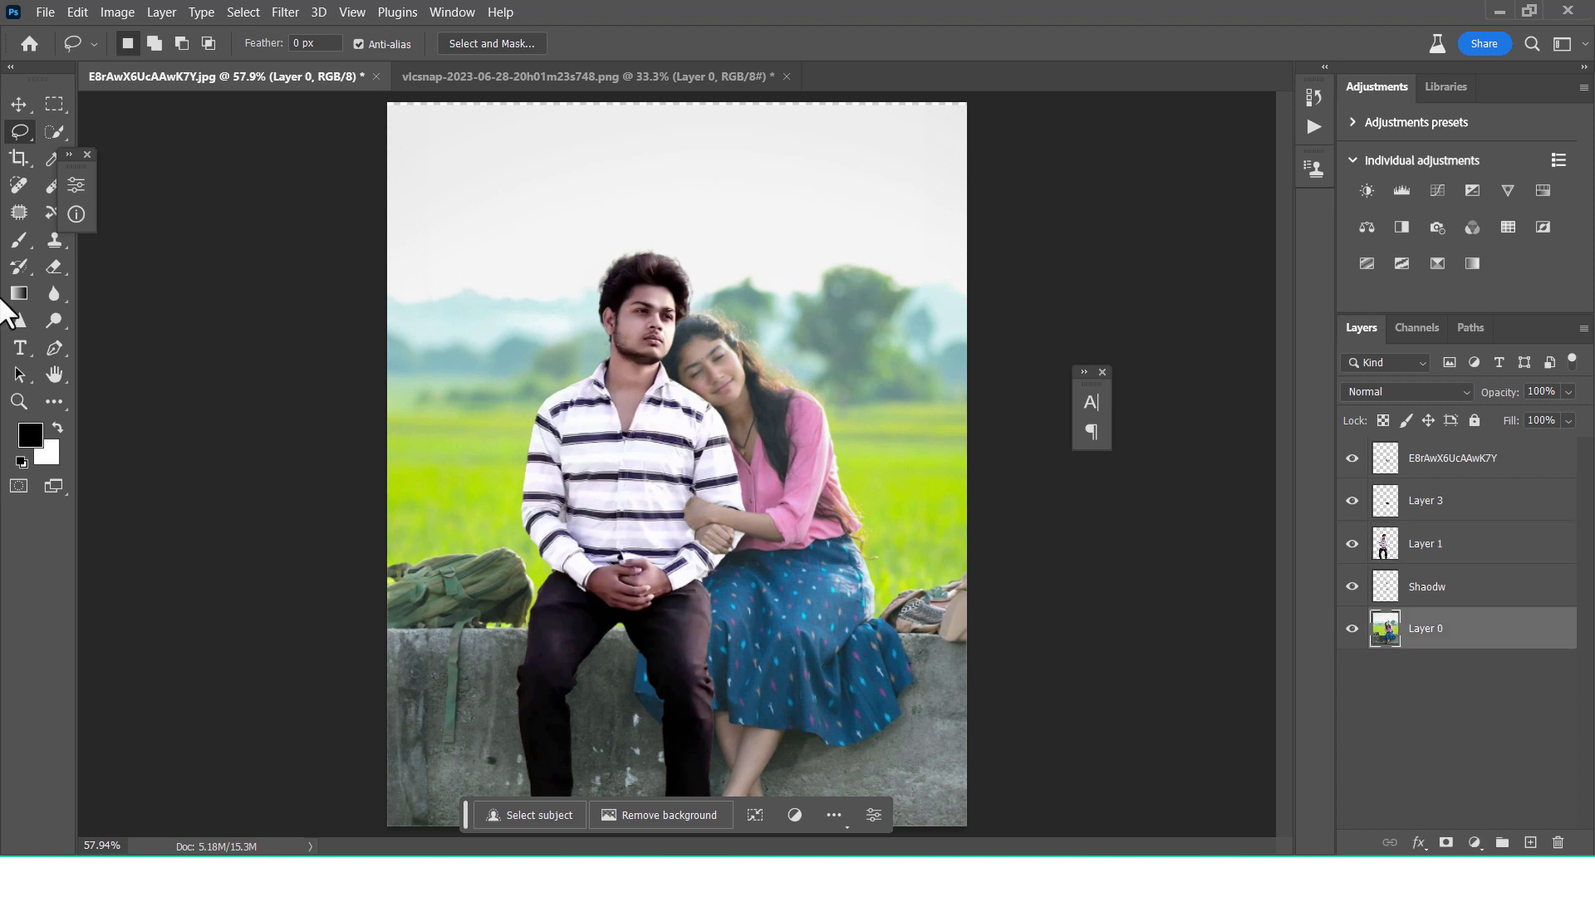
left_click(52, 269)
scroll(671, 498, "up", 2)
scroll(671, 498, "up", 2)
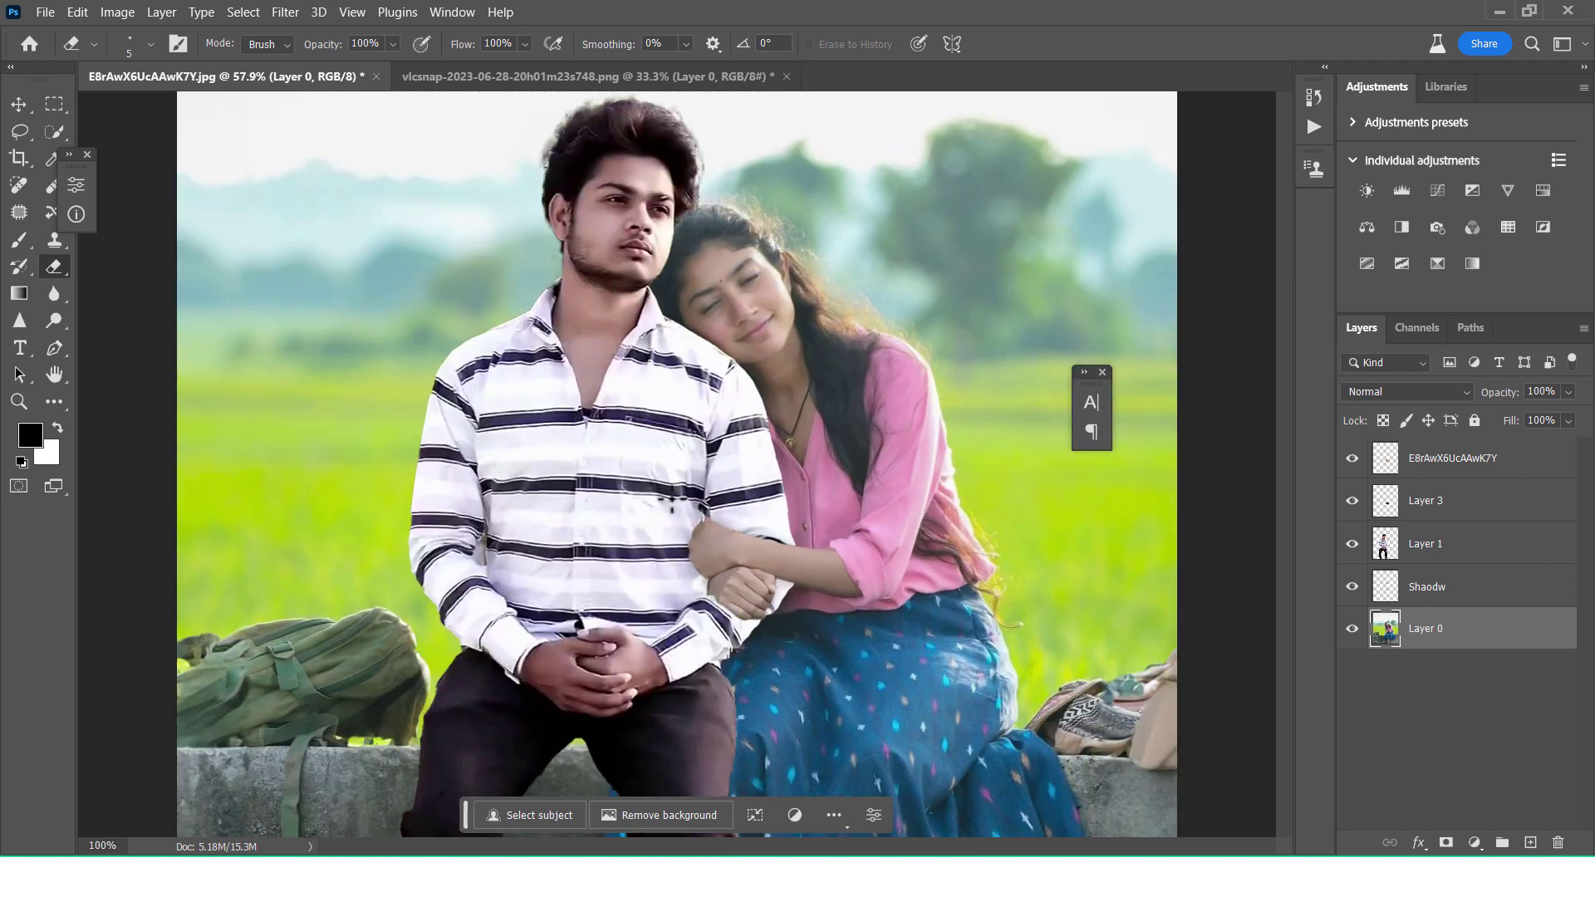
scroll(671, 498, "up", 2)
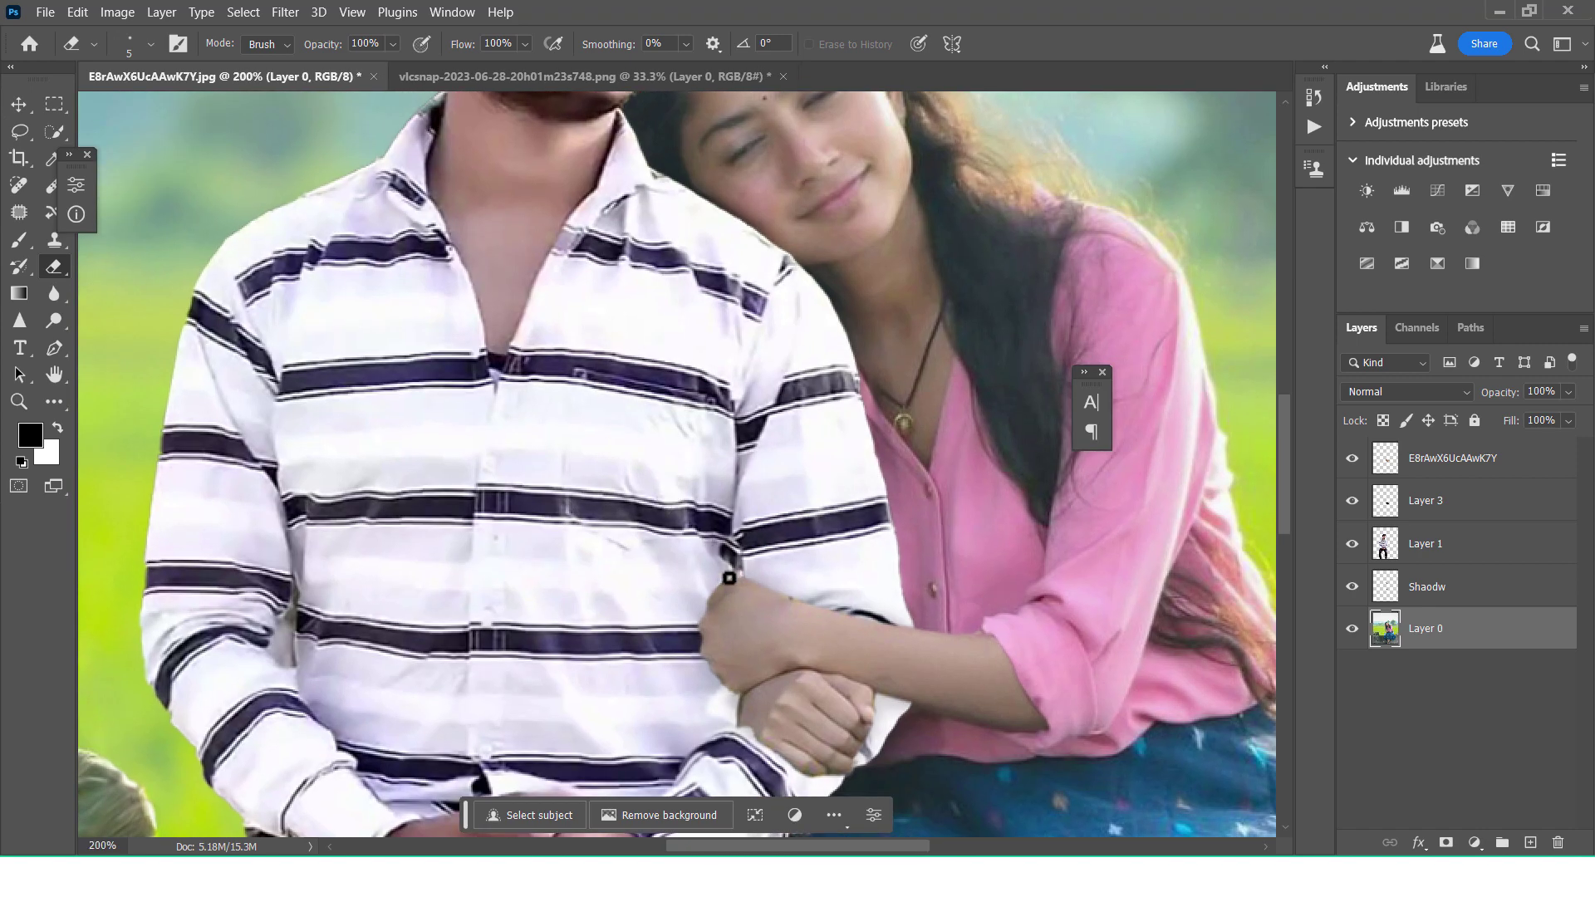
left_click(1433, 550)
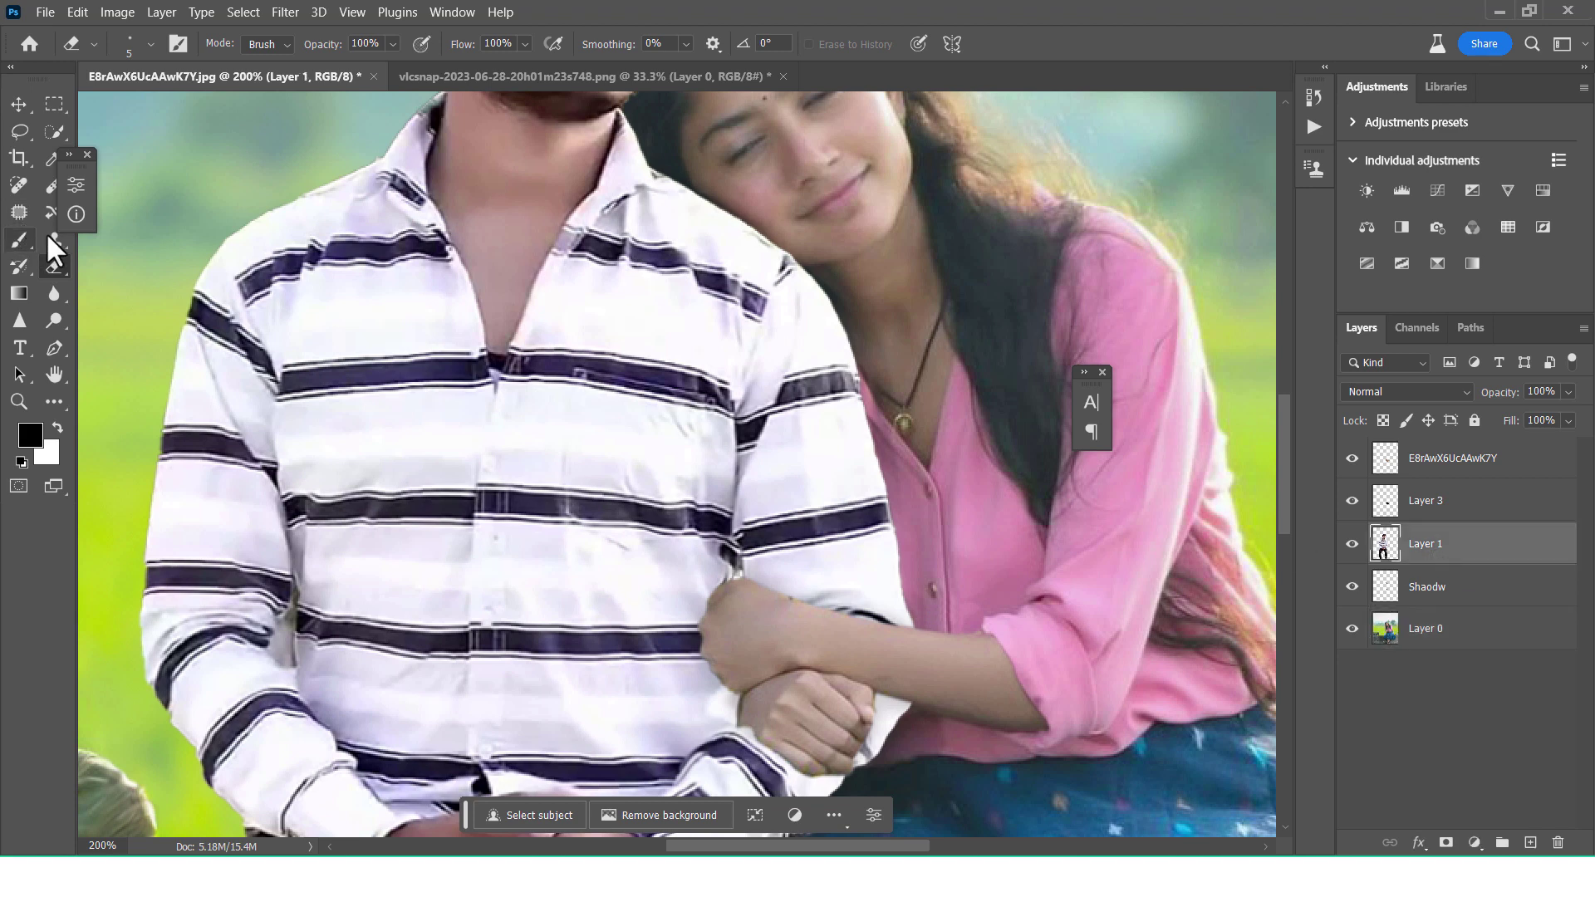
key("bracketright")
key("bracketright")
key("bracketright")
left_click(724, 573)
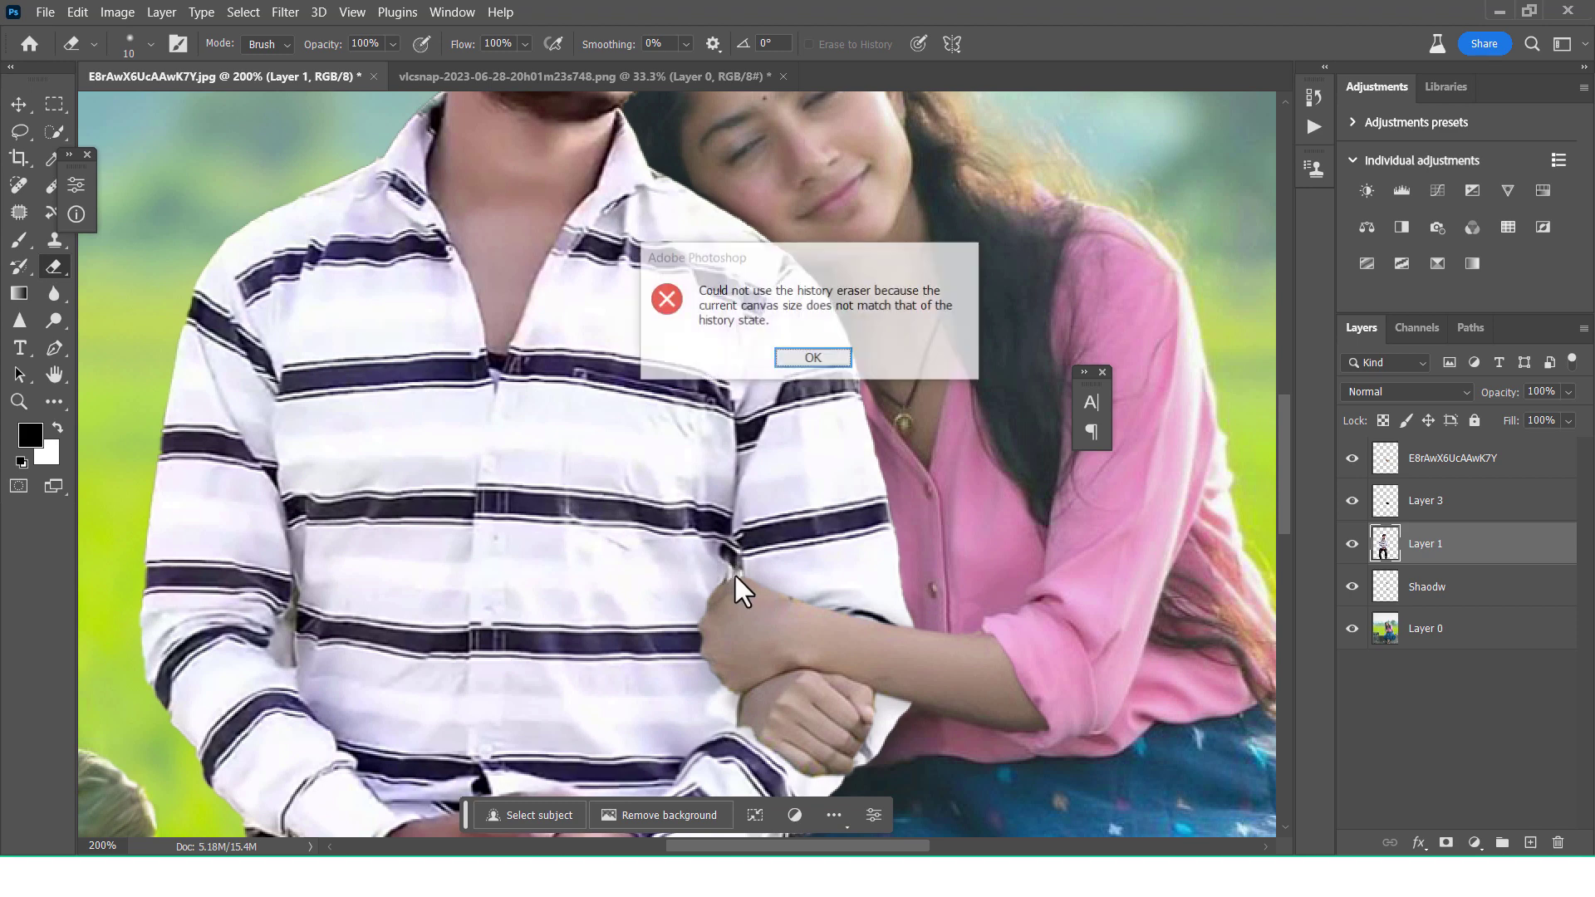
left_click(791, 364)
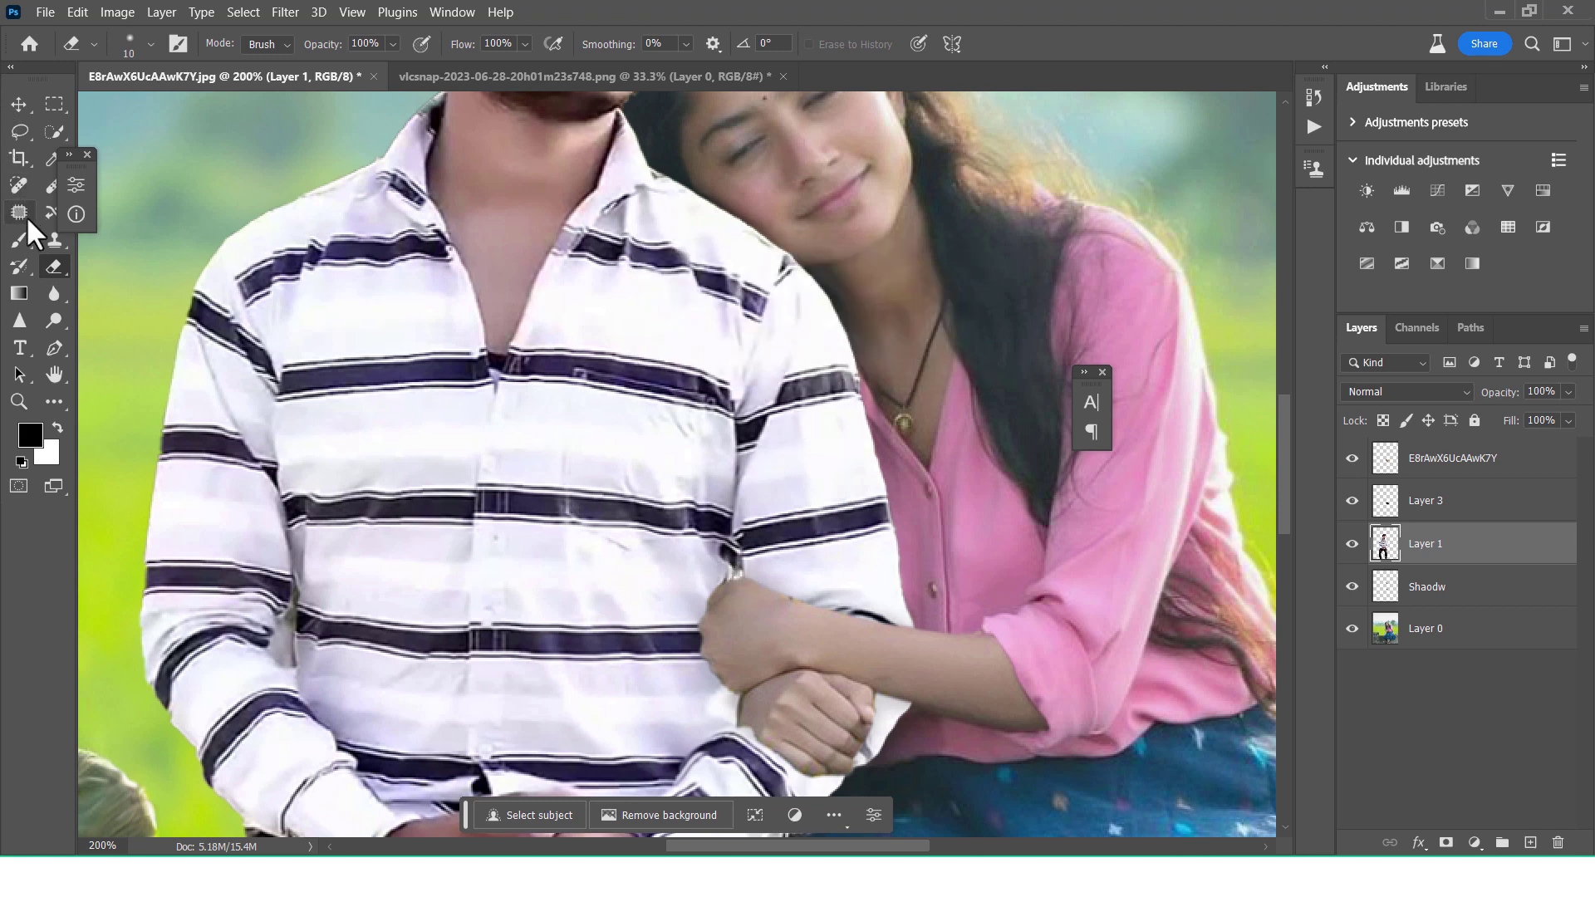
left_click(54, 240)
left_click(669, 548)
key("ctrl+z")
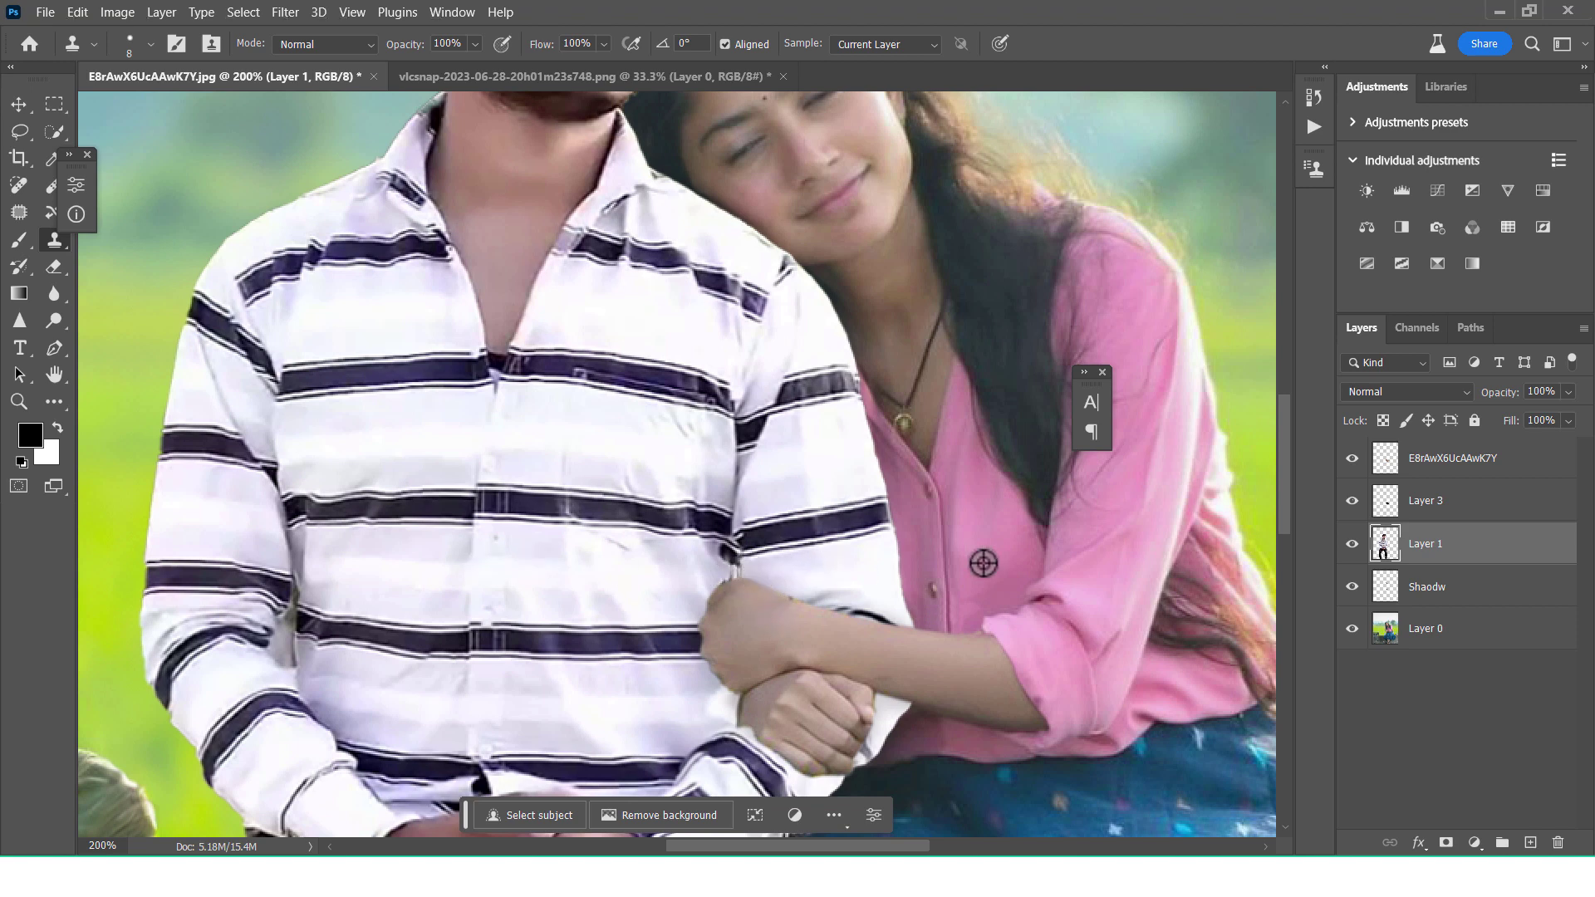
Step: Paint a soft shadow under the man on the Shaodw layer with a 70 px brush, at 73% opacity
key("ctrl+0")
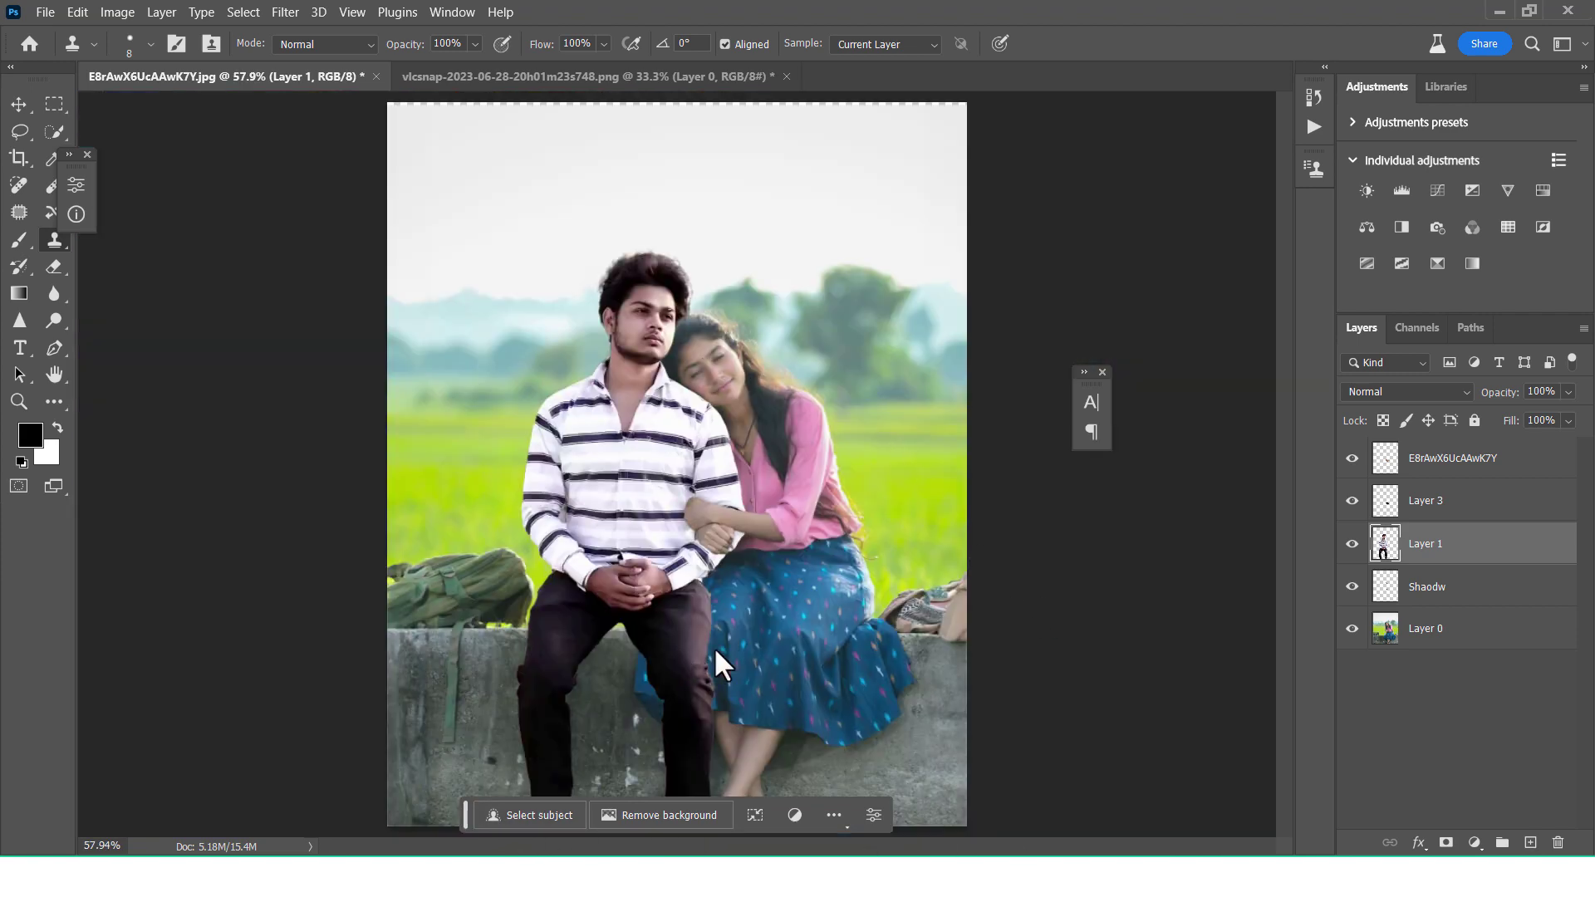
left_click(1467, 597)
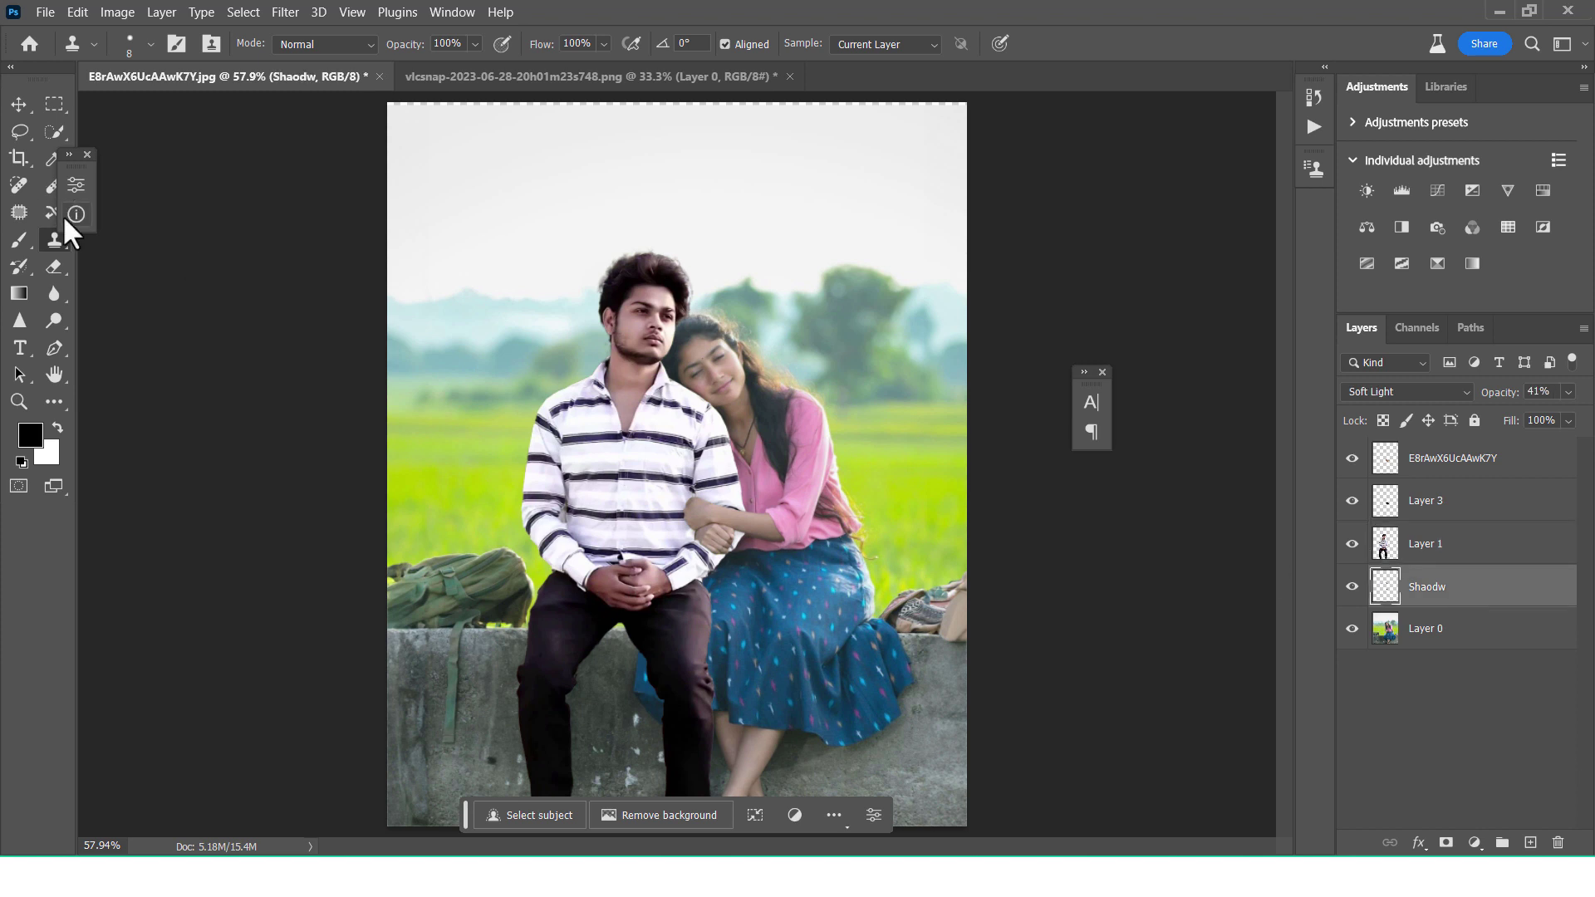
left_click(18, 240)
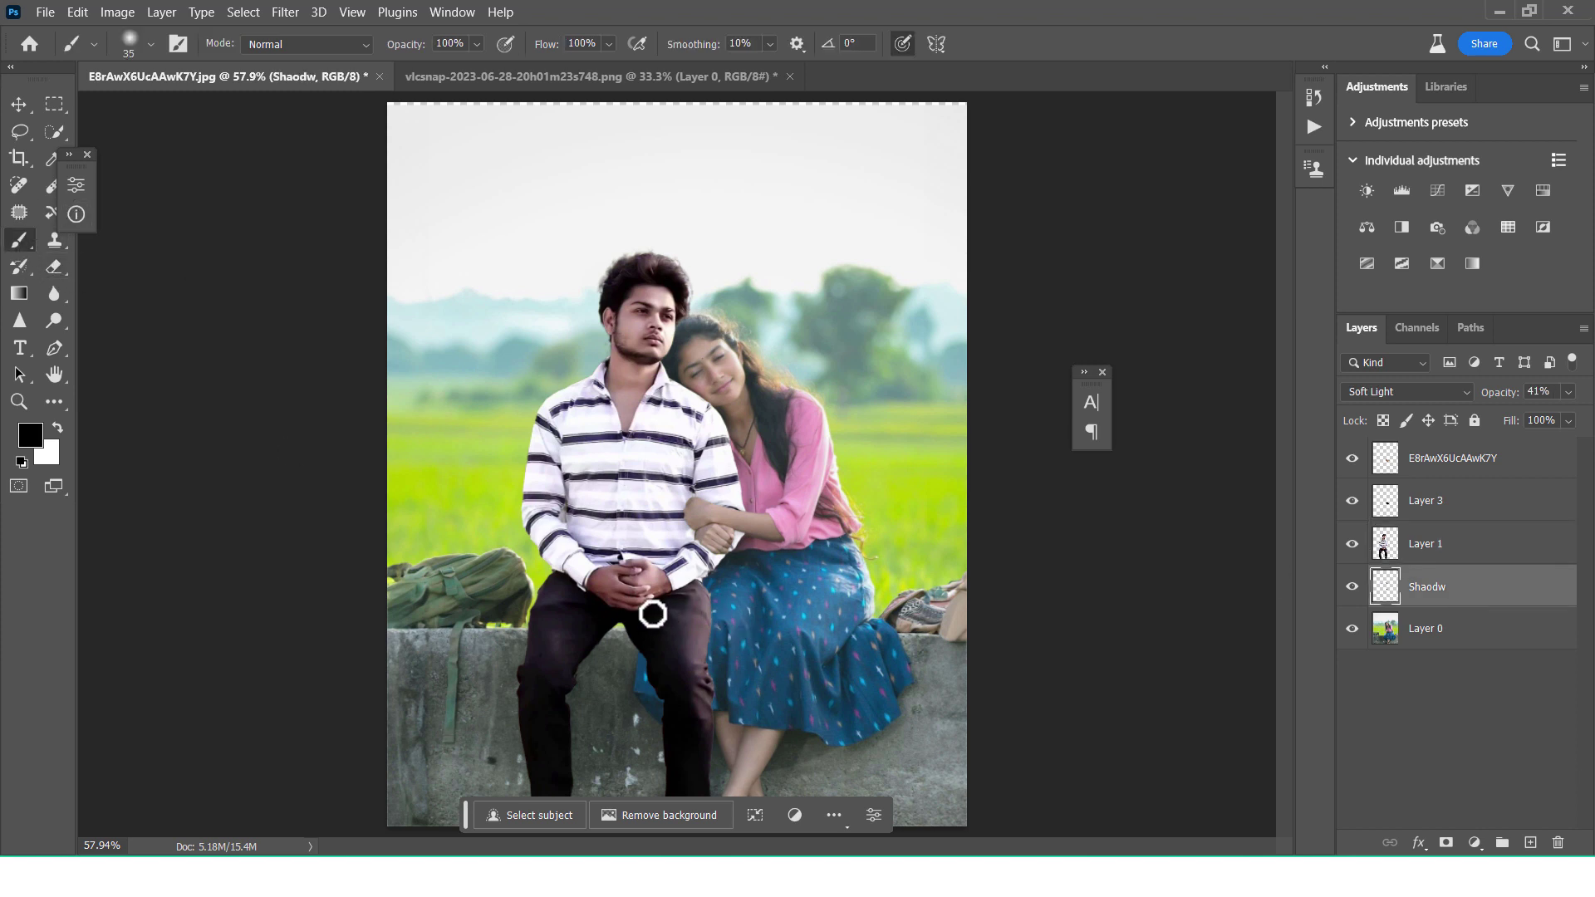
key("bracketright")
key("bracketright")
key("bracketright")
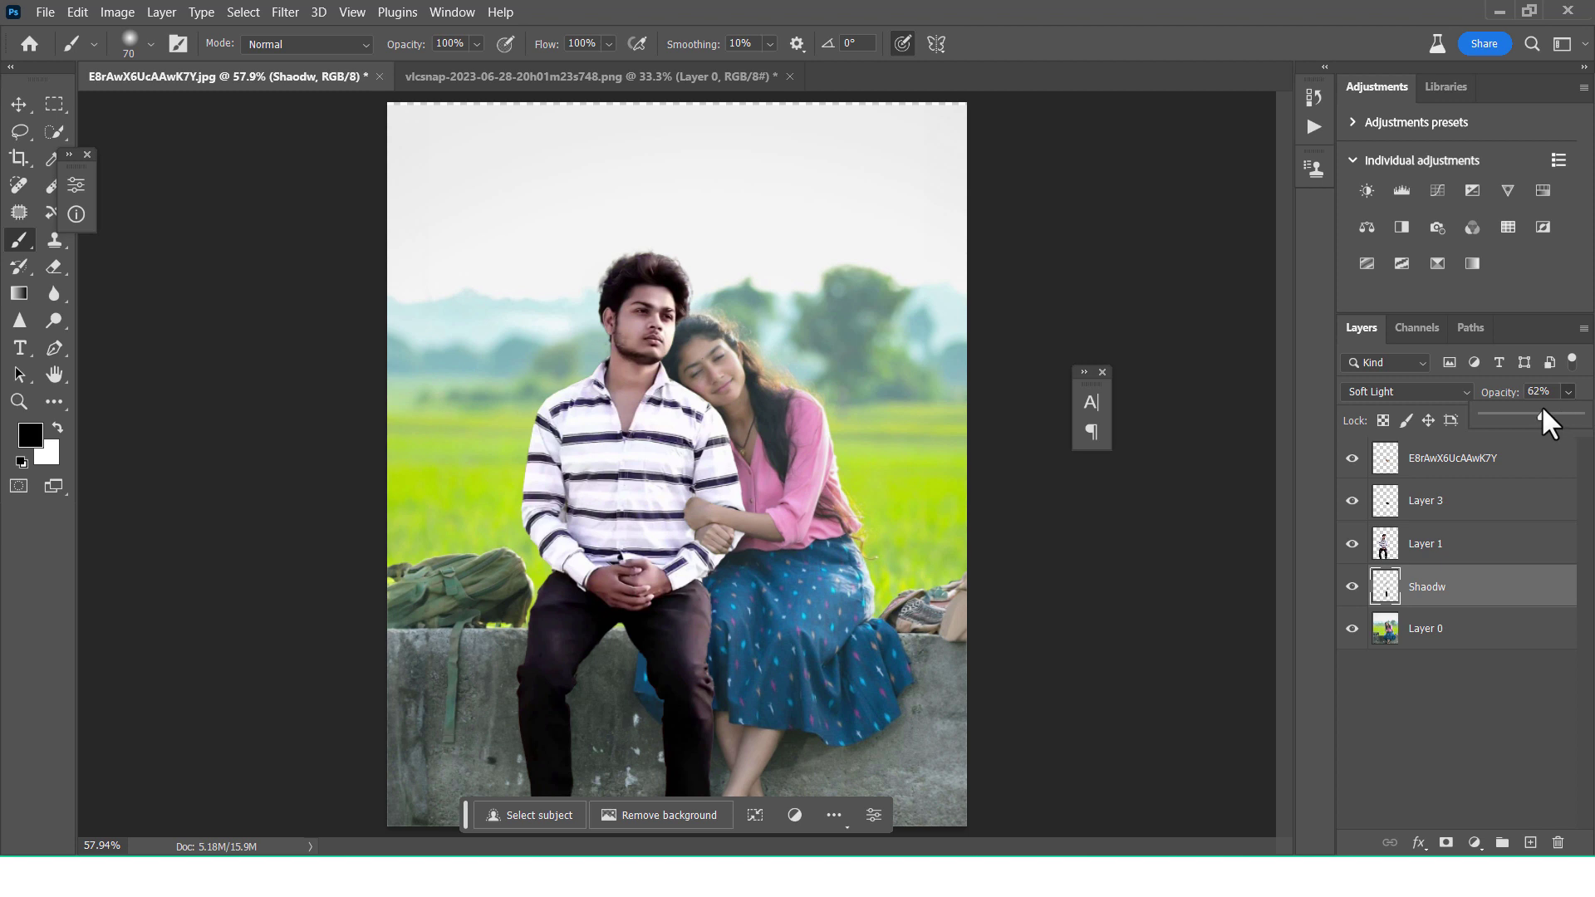
left_click_drag(1542, 407, 1552, 407)
Step: Duplicate Shaodw as Shaodw copy and paint extra shadow between the man's knees
key("ctrl+j")
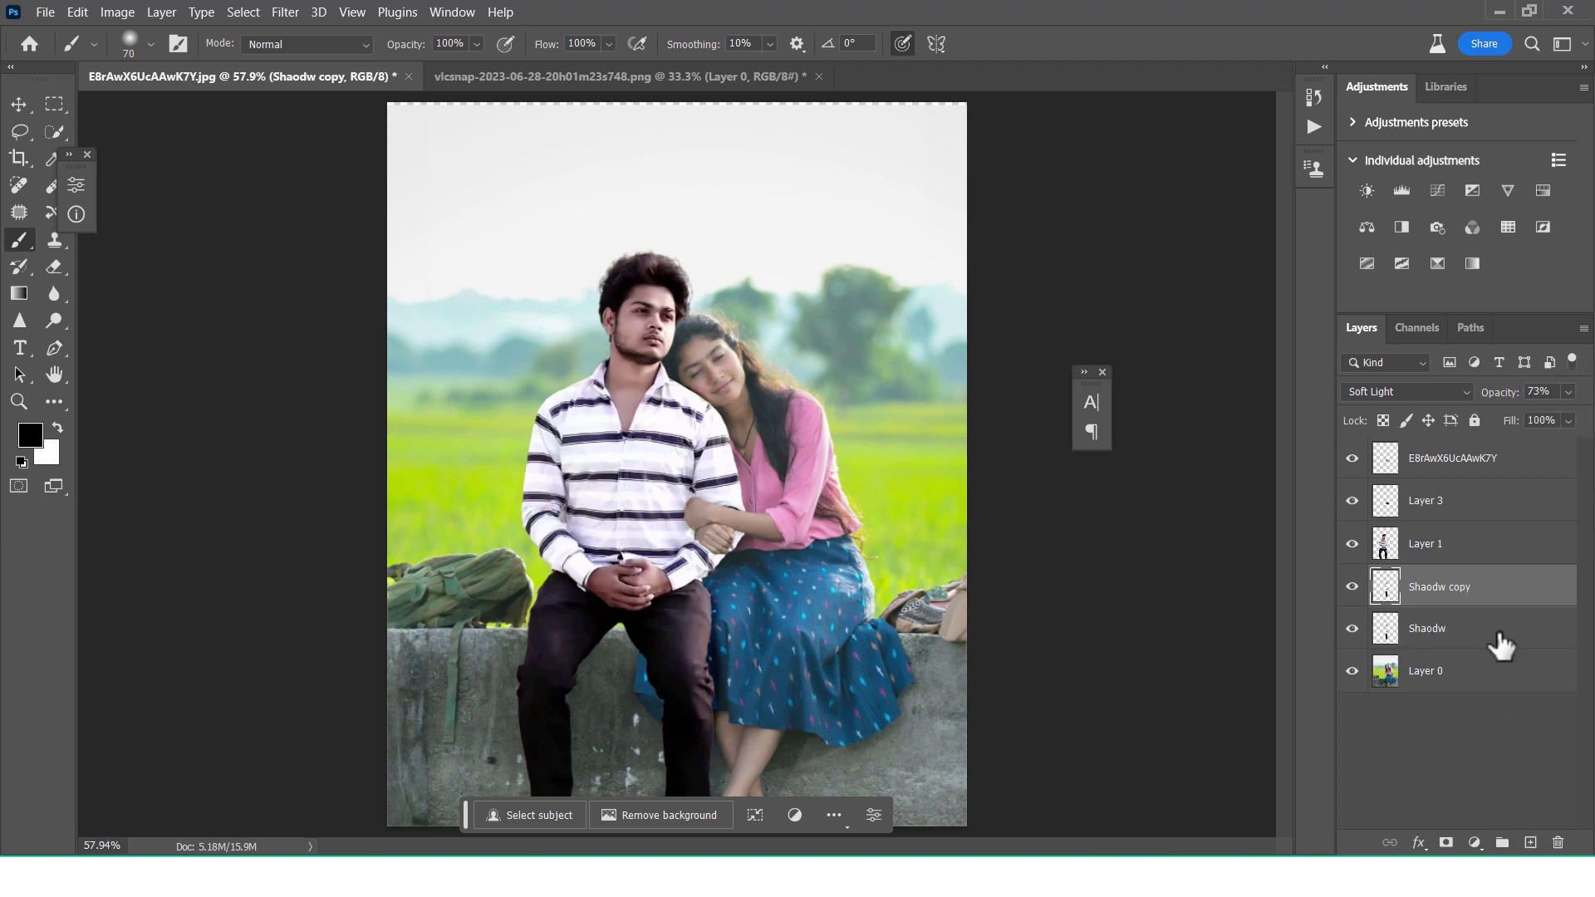
left_click_drag(698, 634, 695, 672)
left_click(1569, 393)
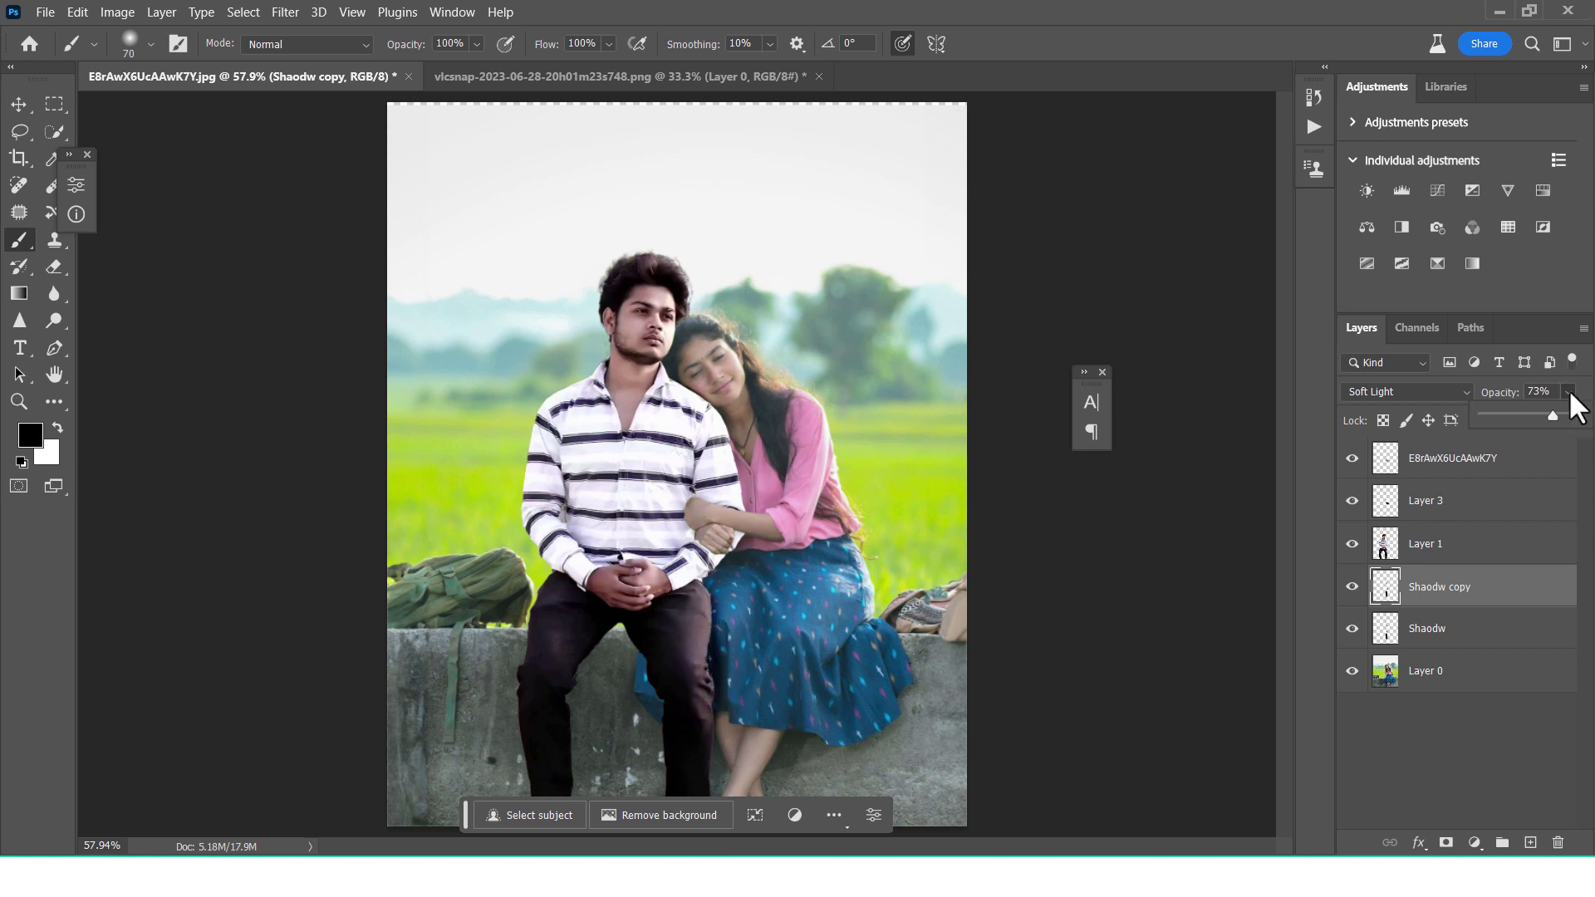
left_click_drag(1570, 415, 1577, 416)
left_click_drag(691, 652, 695, 591)
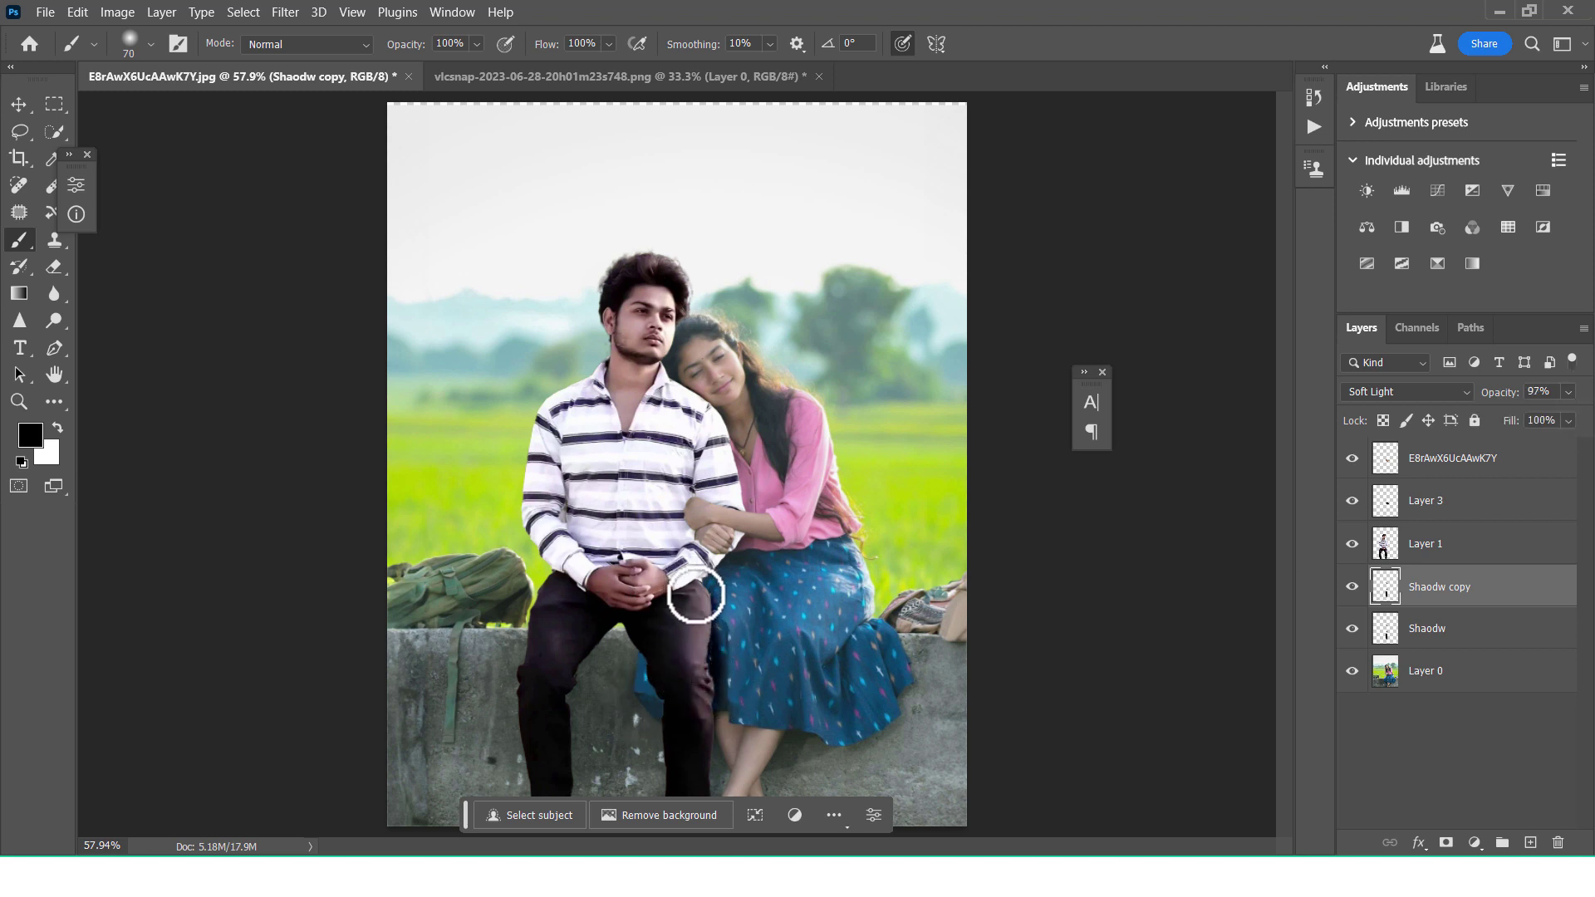
mouse_move(701, 698)
left_mouse_down()
mouse_move(655, 661)
mouse_move(666, 687)
mouse_move(696, 671)
mouse_move(731, 506)
mouse_move(710, 441)
left_mouse_up()
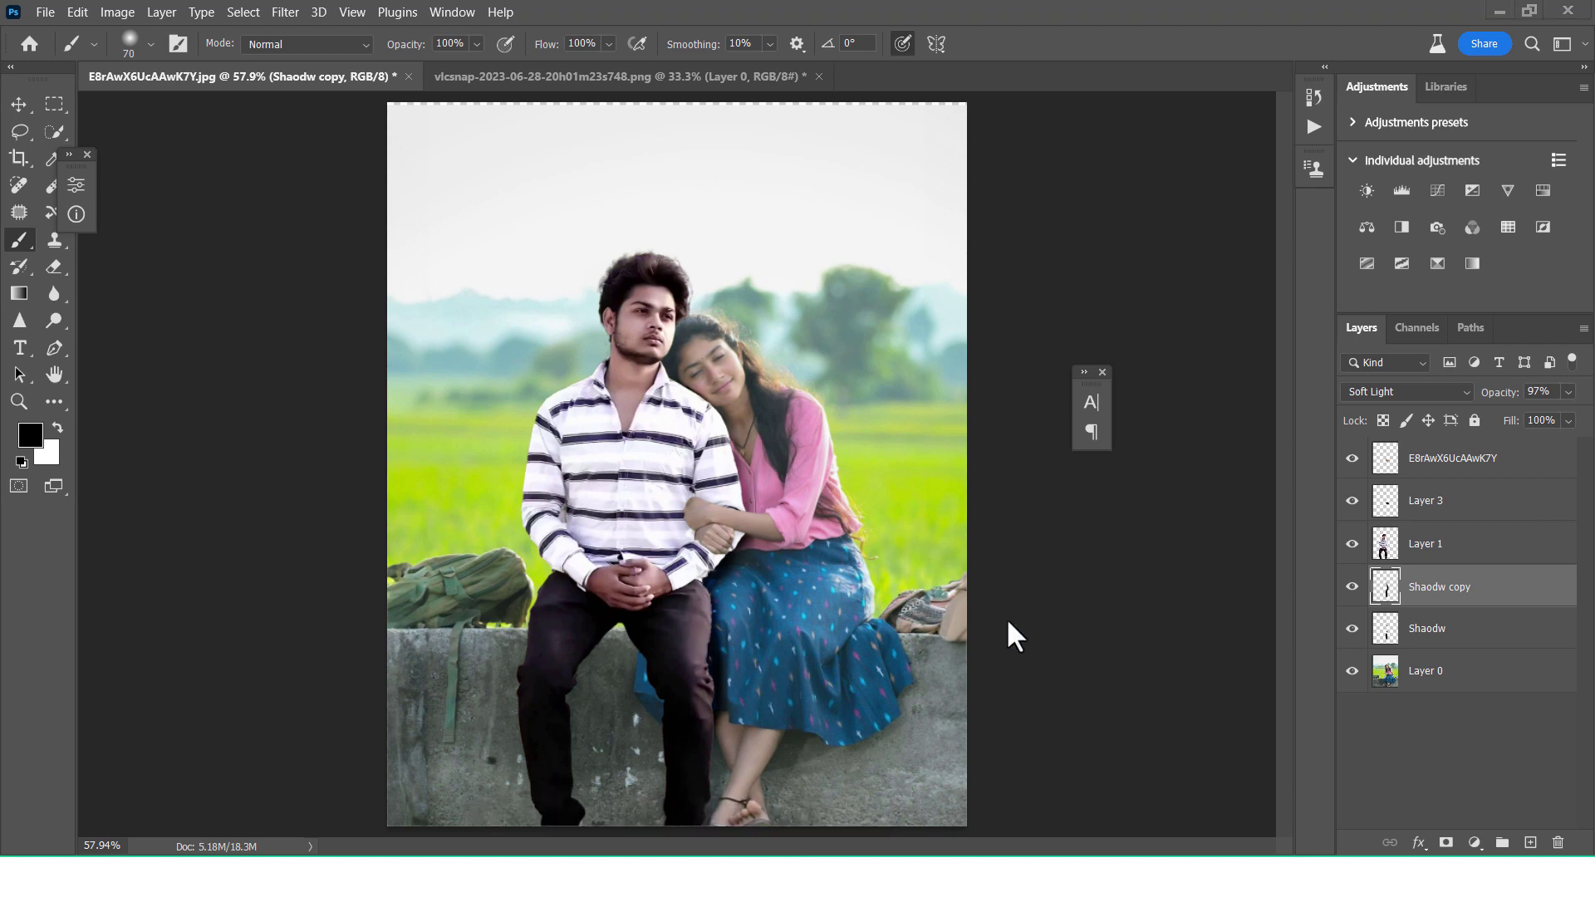
Step: Toggle Shaodw copy off and on to compare, and lower its opacity to 58%
key("super")
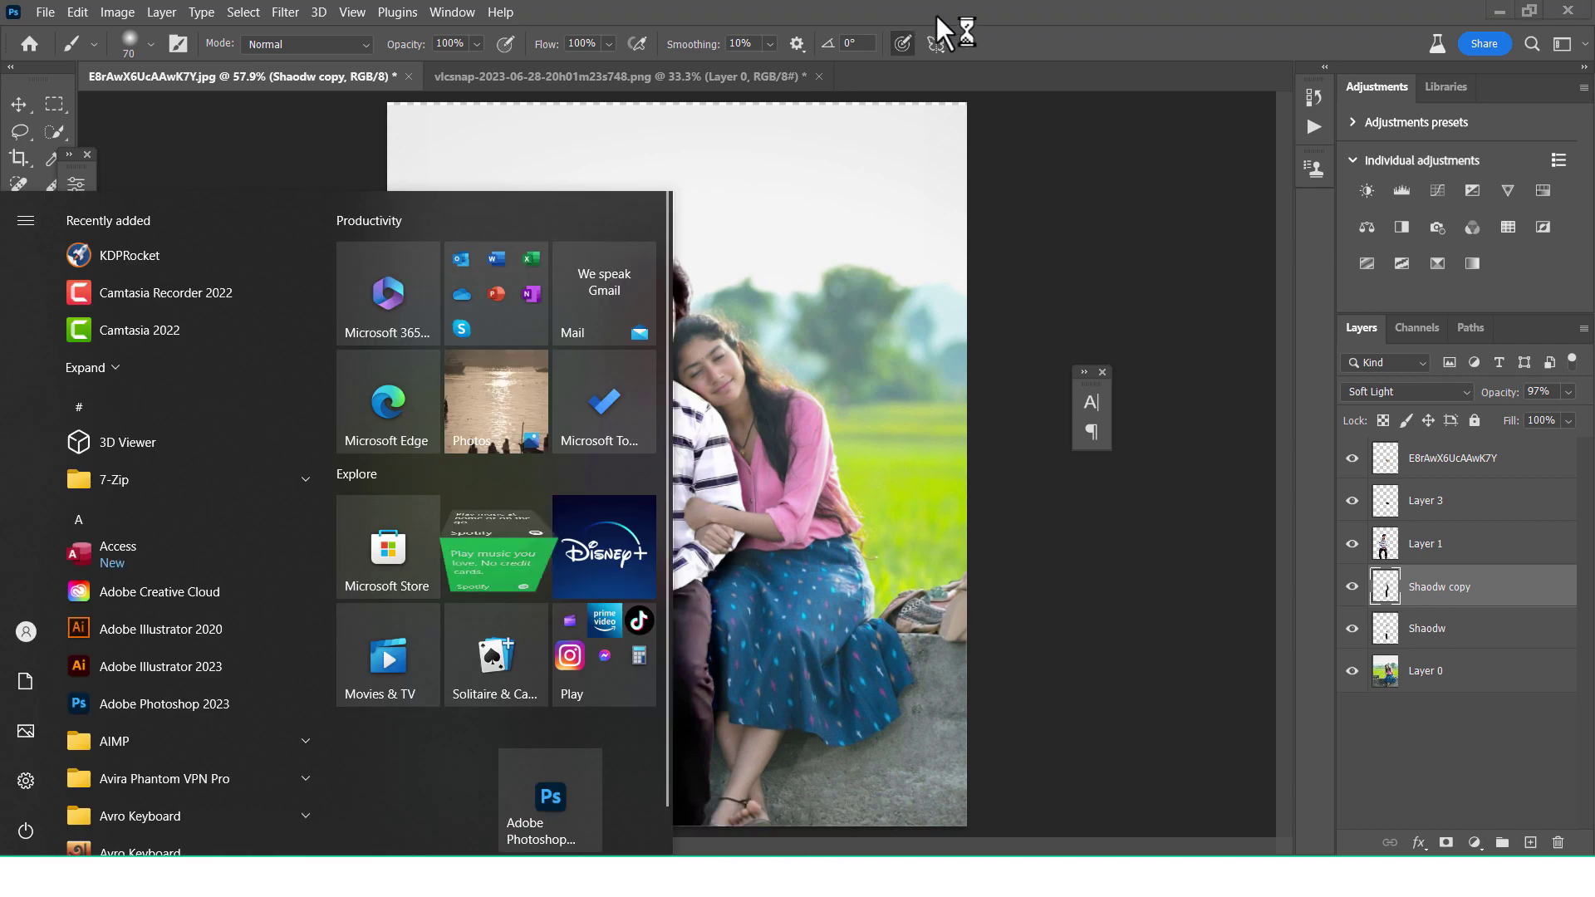
key("super")
left_click(1352, 586)
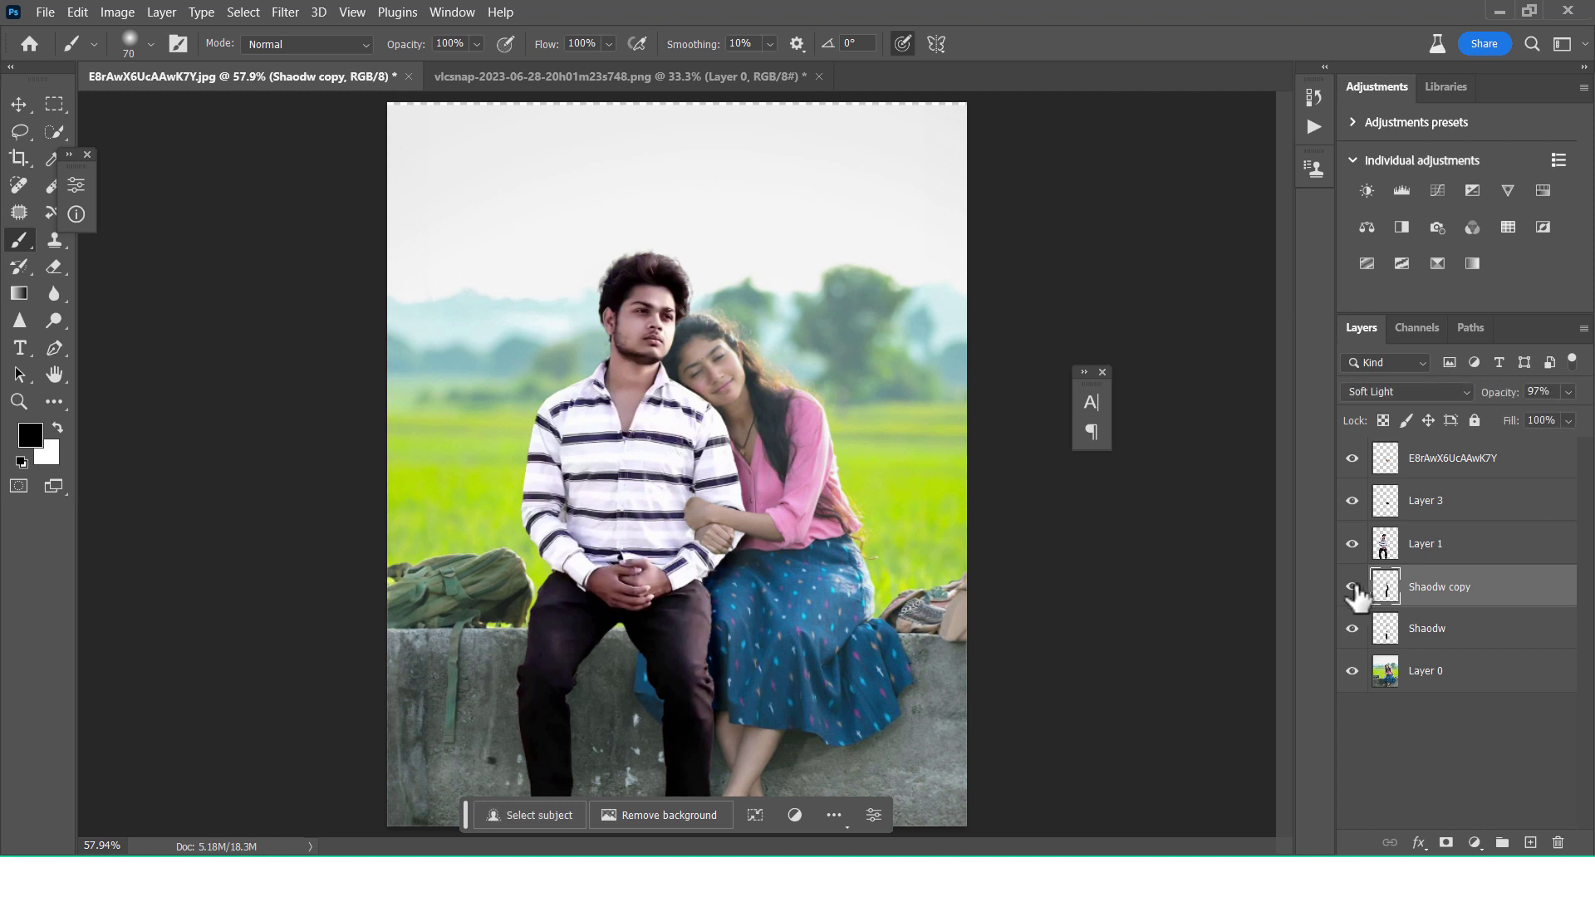
left_click(1352, 587)
left_click(1569, 393)
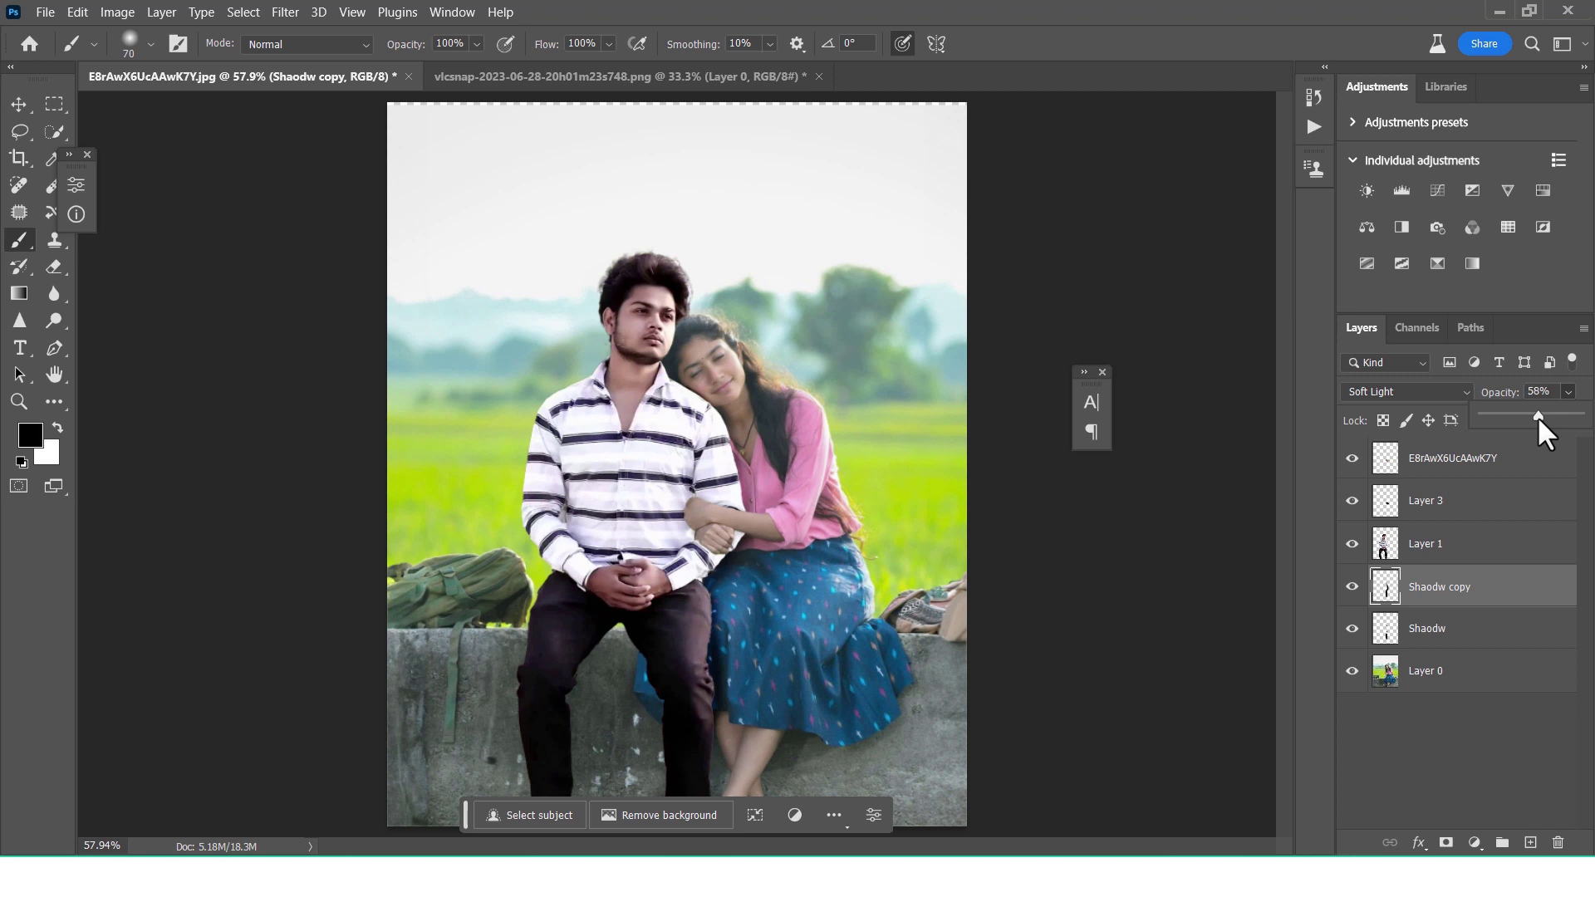
left_click(1445, 675)
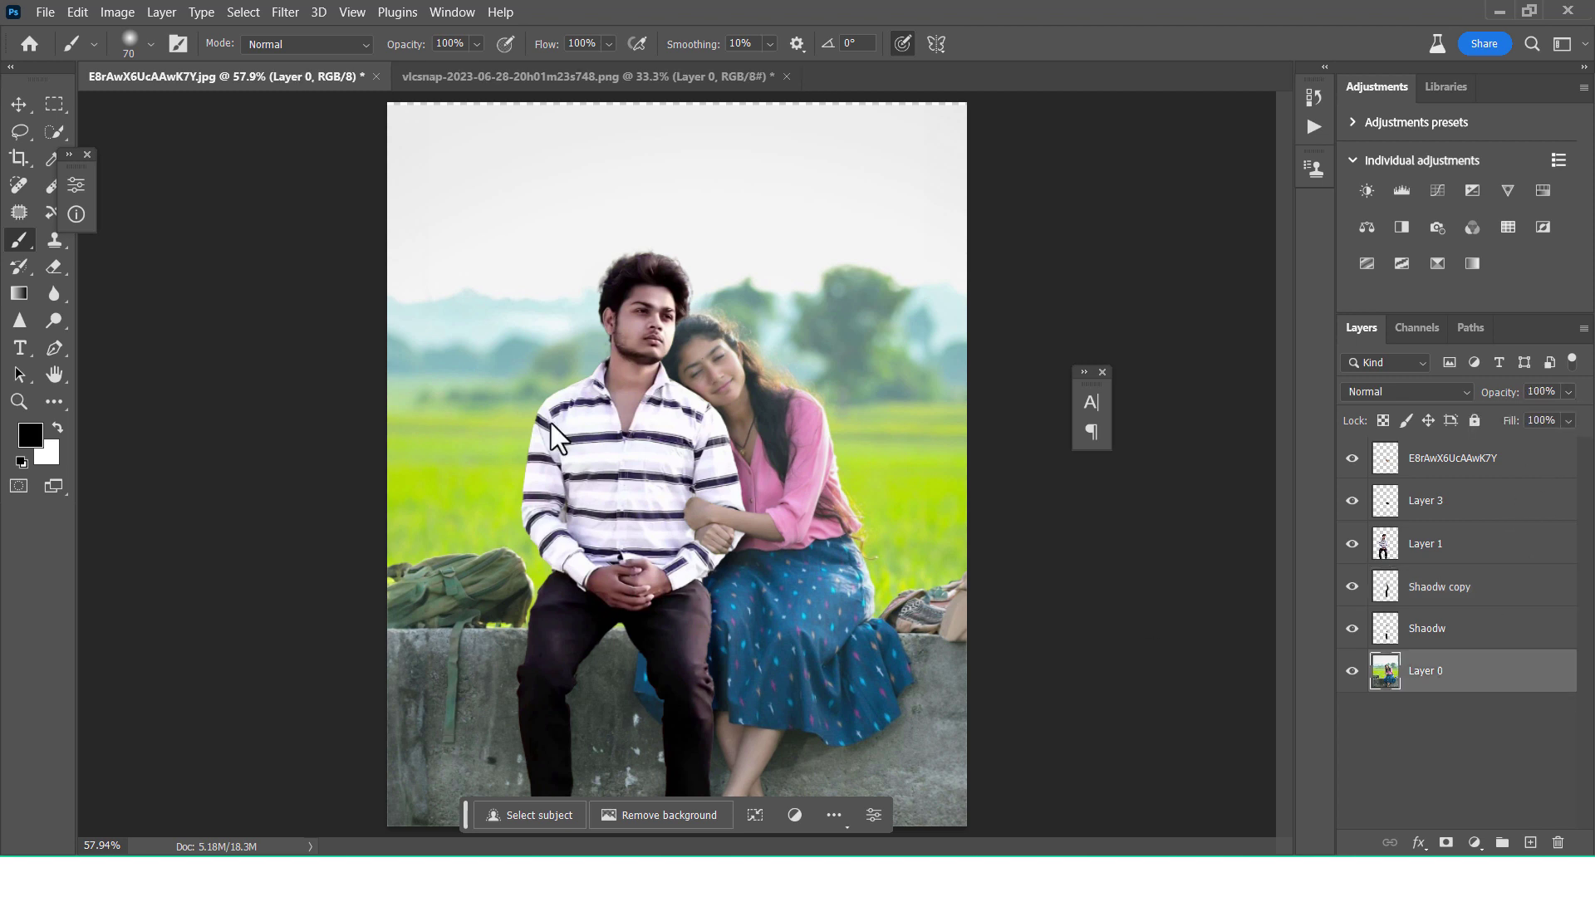
Step: Clone-stamp wall texture around the man's trousers and below his hands with a 40 px brush
left_click(54, 240)
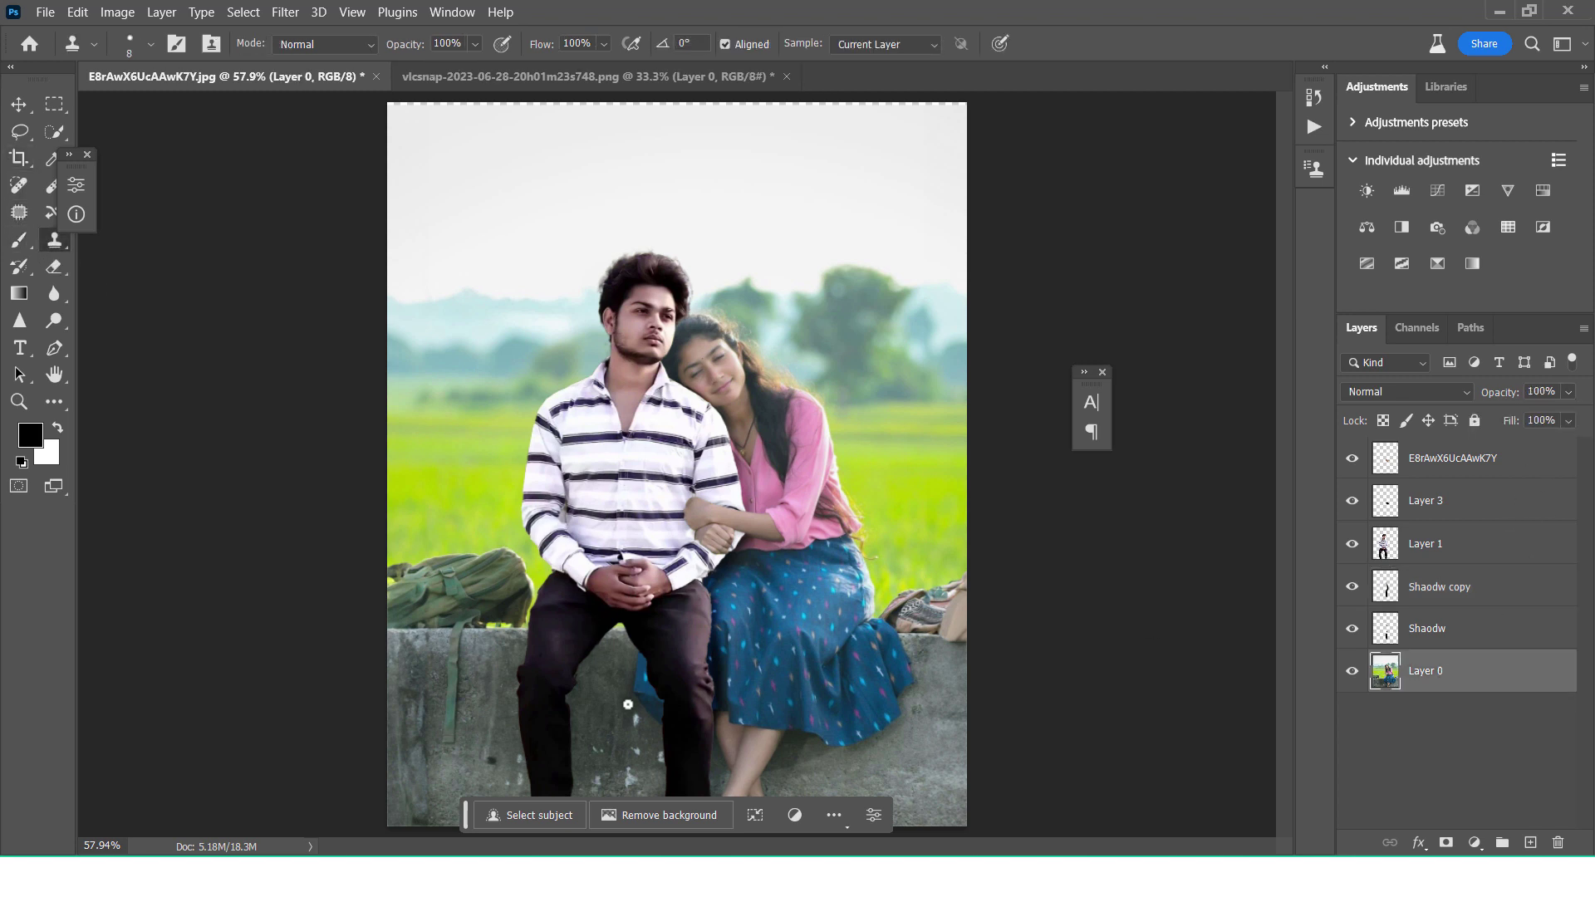
key("bracketright")
key("bracketright")
key("bracketright")
key("bracketright")
key("bracketright")
key("bracketright")
left_click(623, 697, "alt")
mouse_move(627, 709)
left_mouse_down()
mouse_move(652, 704)
mouse_move(654, 725)
mouse_move(597, 723)
left_mouse_up()
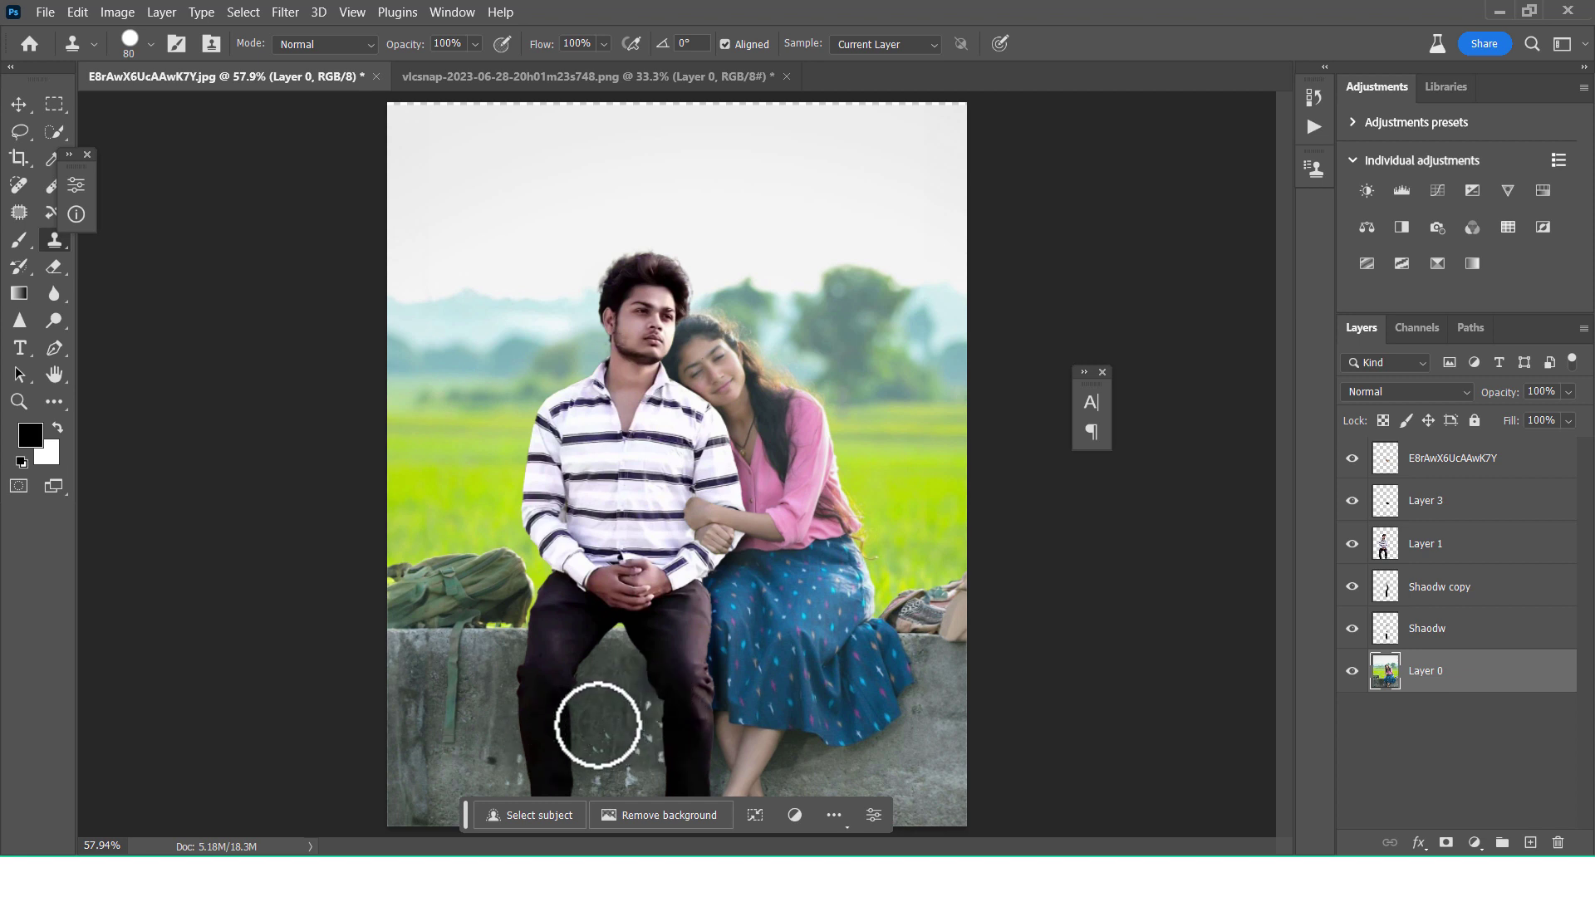
key("ctrl+plus")
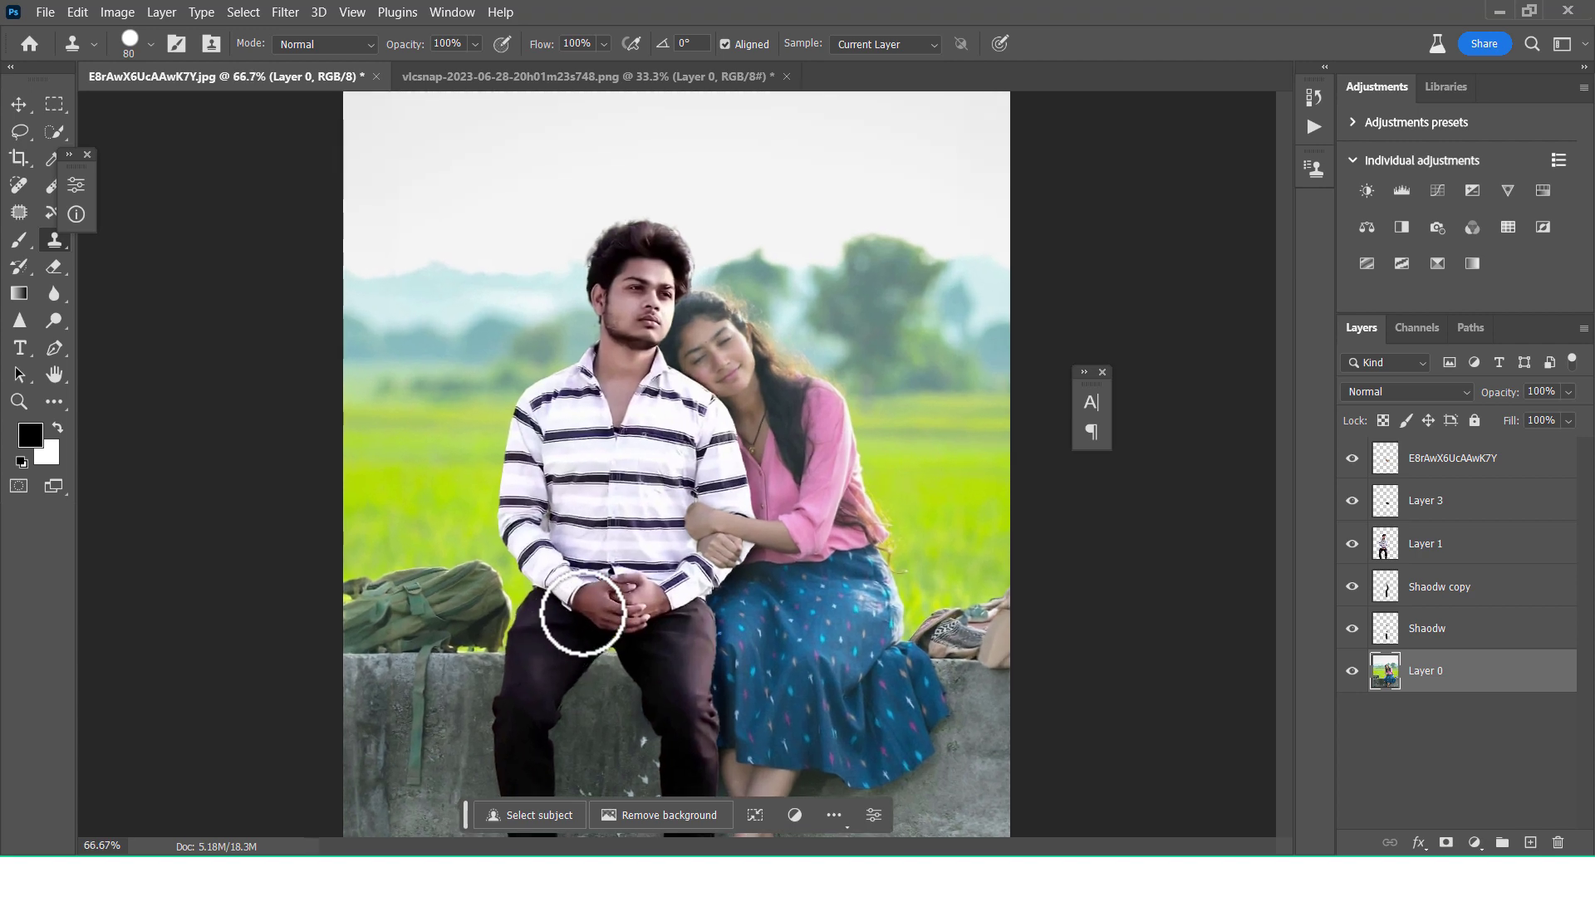
key("ctrl+plus")
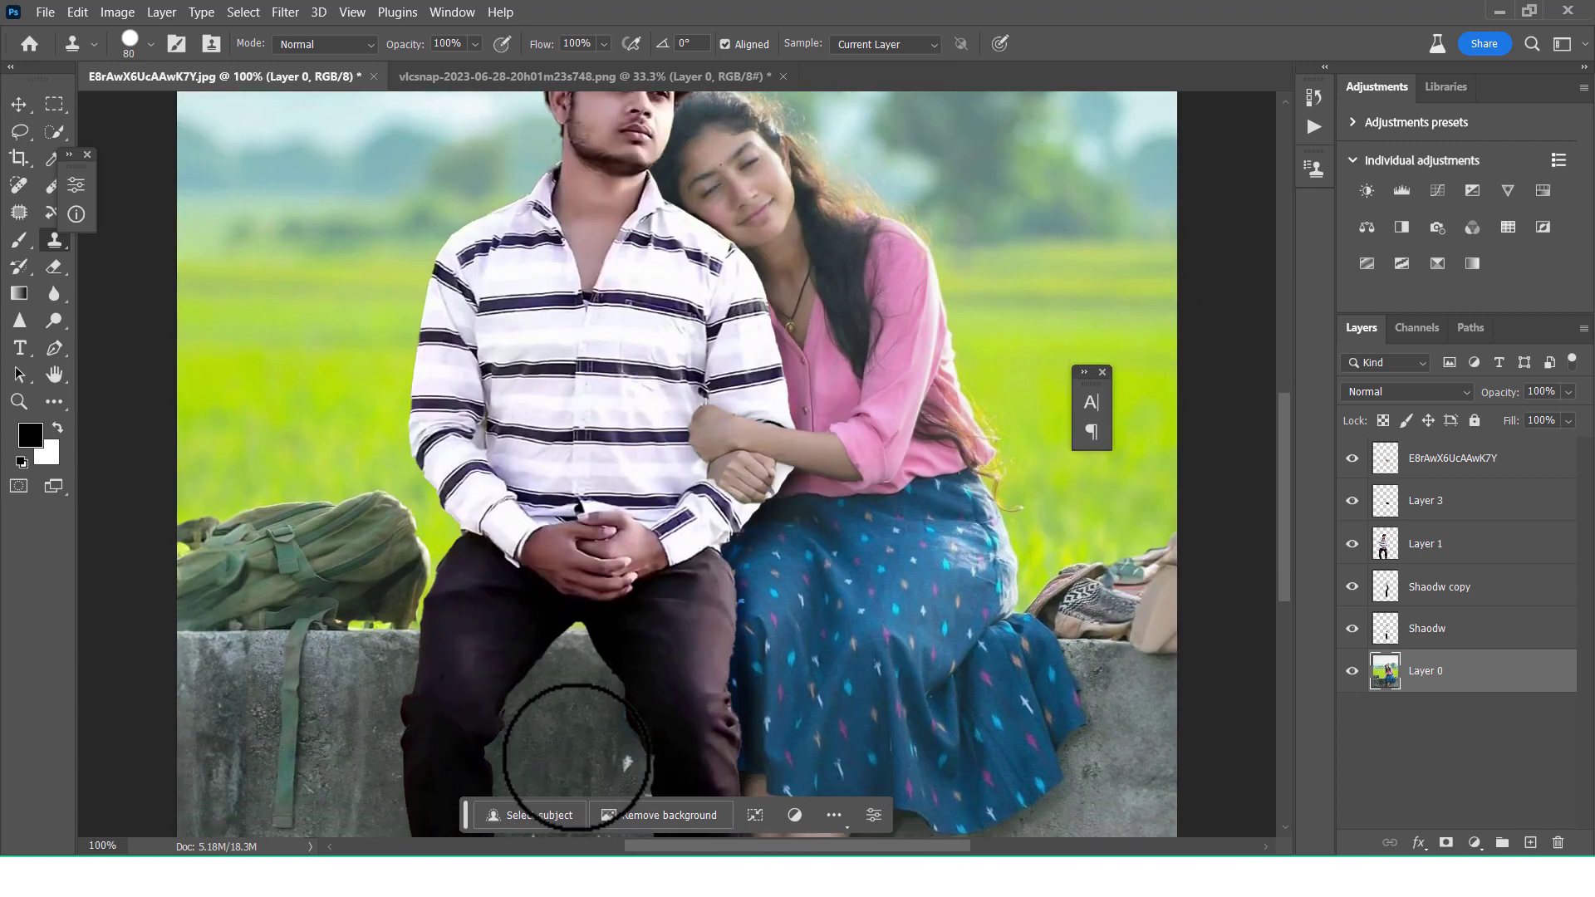
scroll(582, 648, "down", 2)
mouse_move(570, 756)
left_mouse_down()
mouse_move(538, 638)
mouse_move(542, 666)
left_mouse_up()
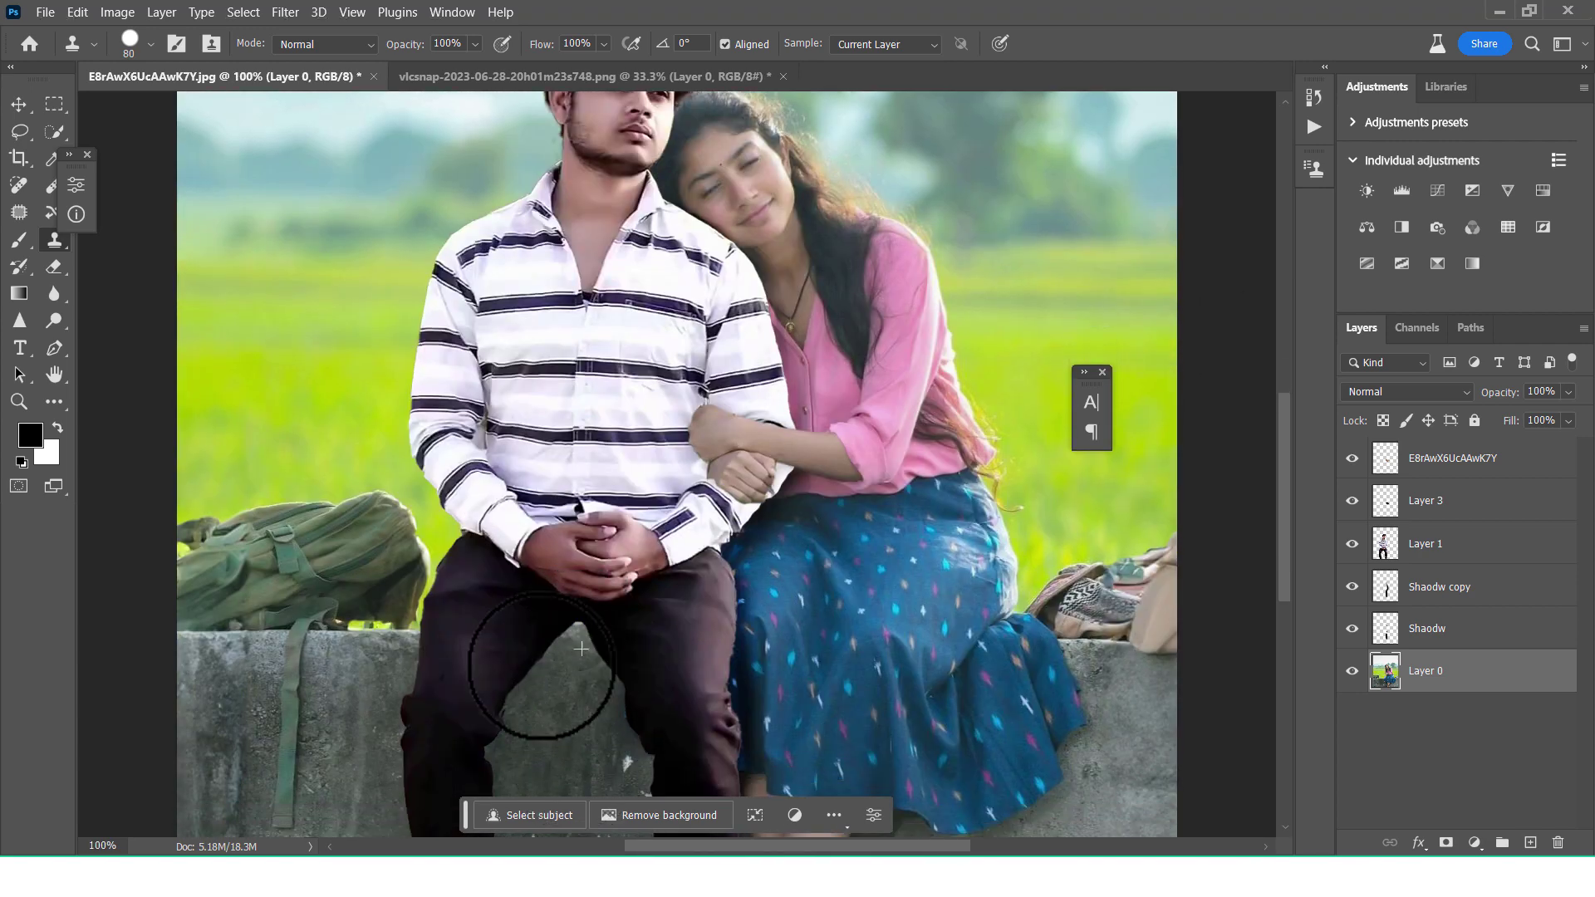
left_click(578, 646, "alt")
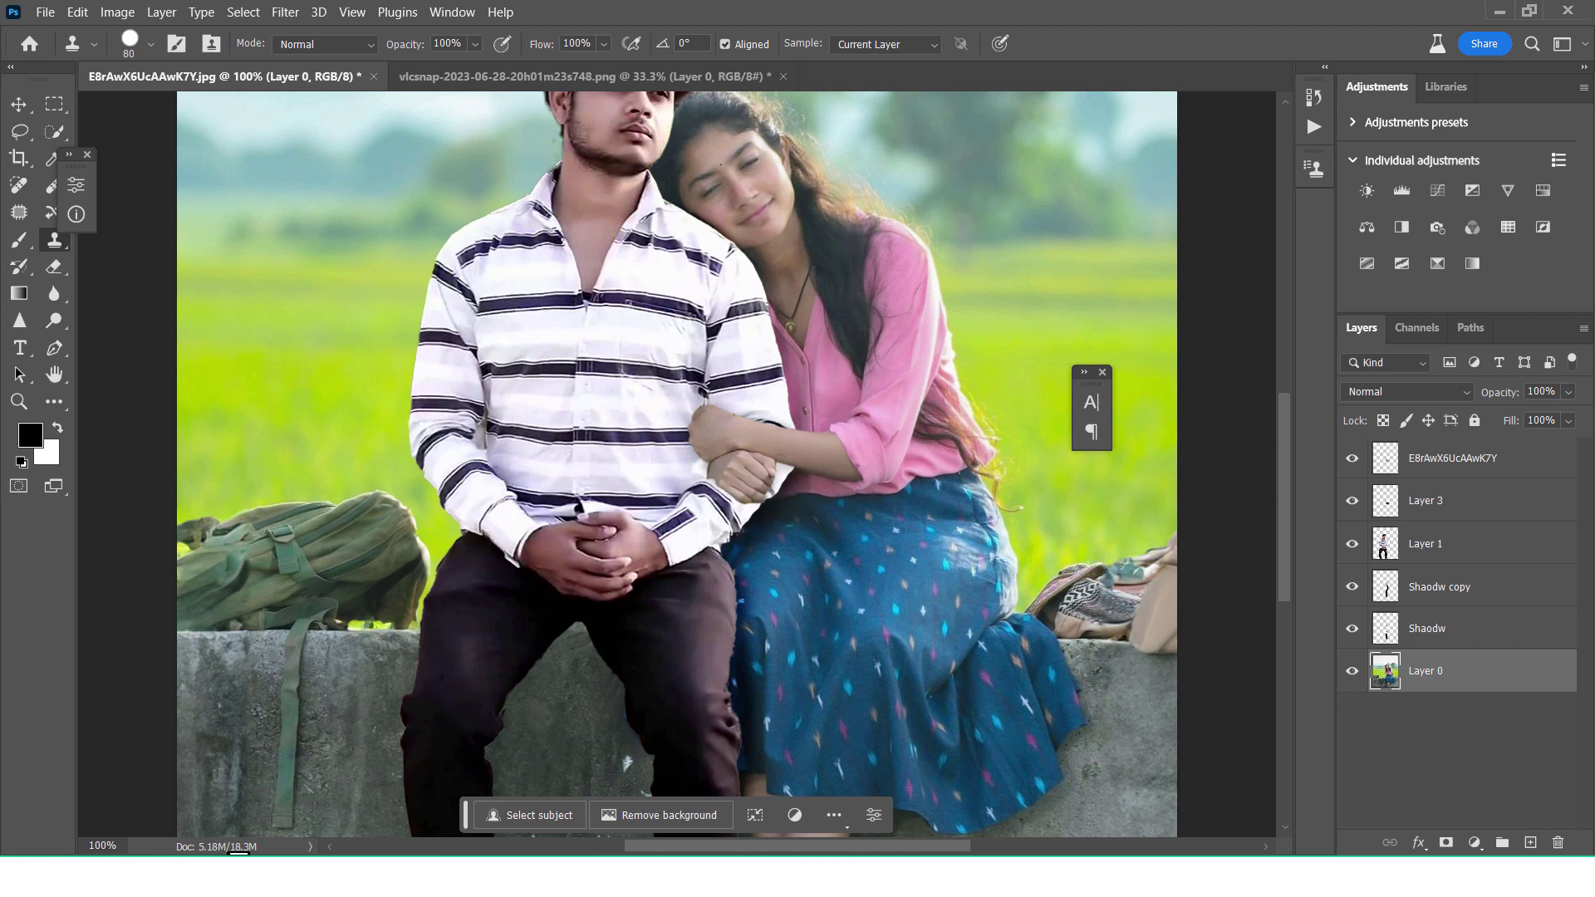
Step: Zoom the composite to 50% and pick the Brush on the Shaodw layer
key("ctrl+0")
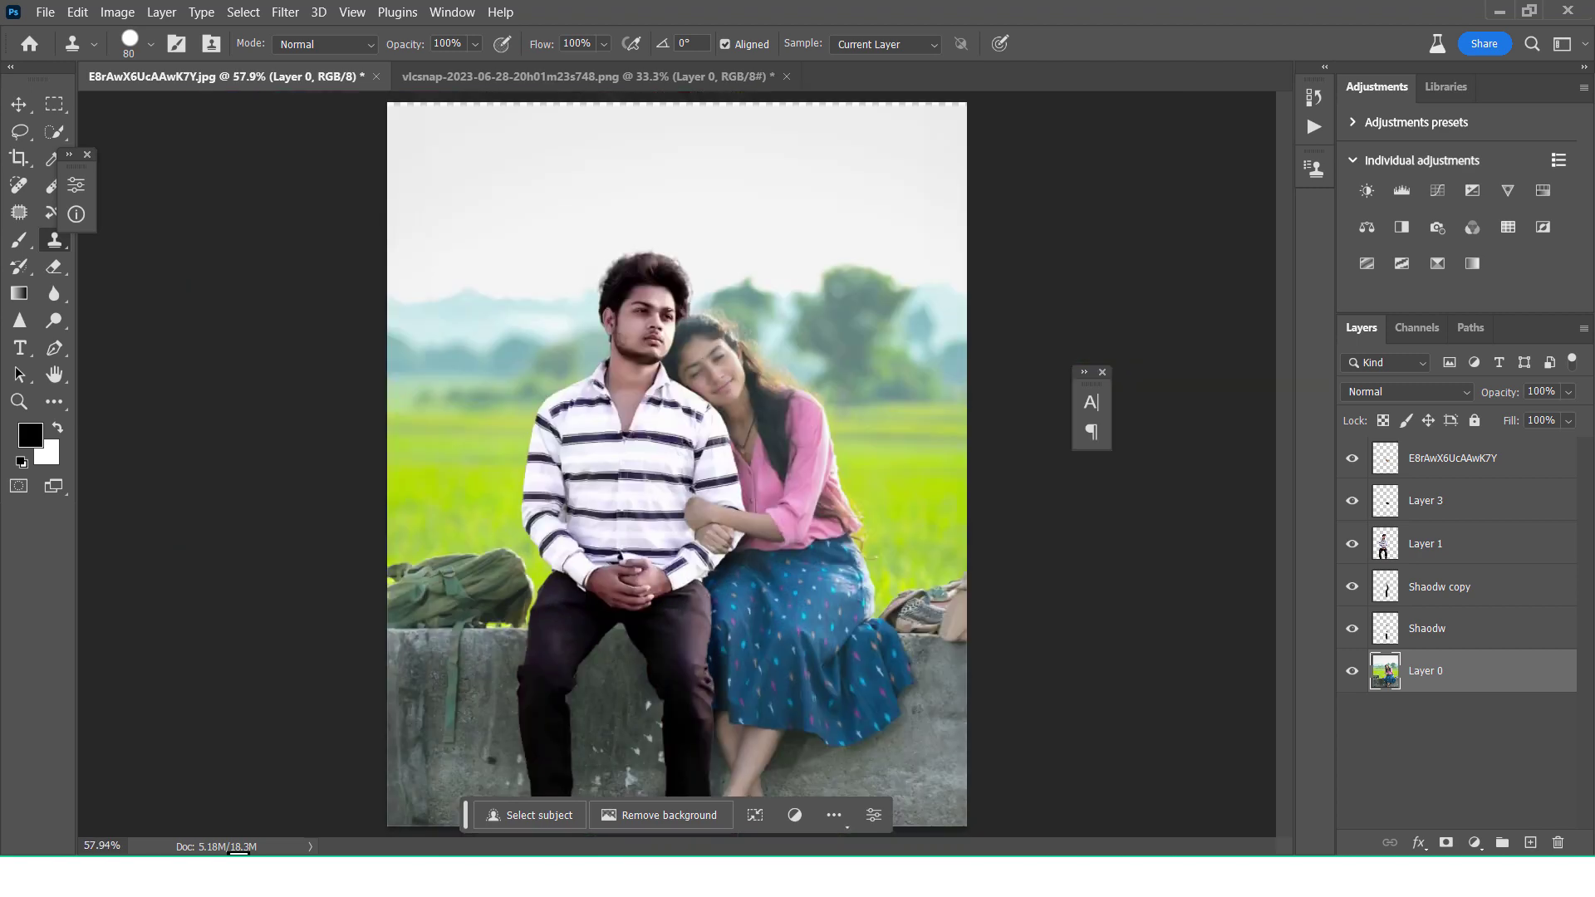
key("ctrl+minus")
key("ctrl+minus")
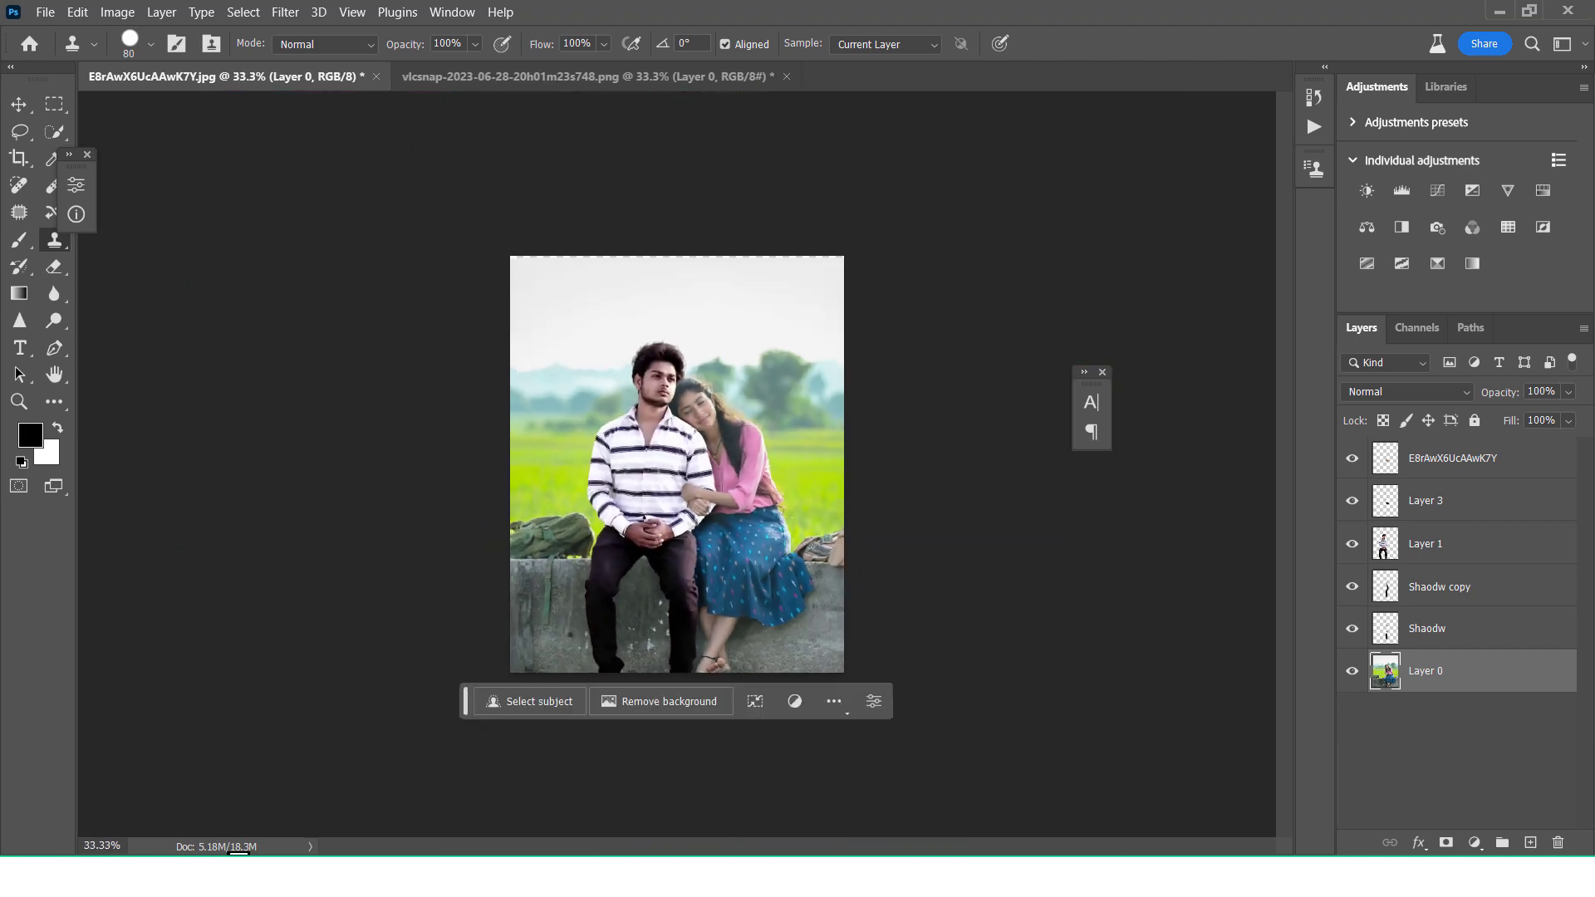
key("ctrl+plus")
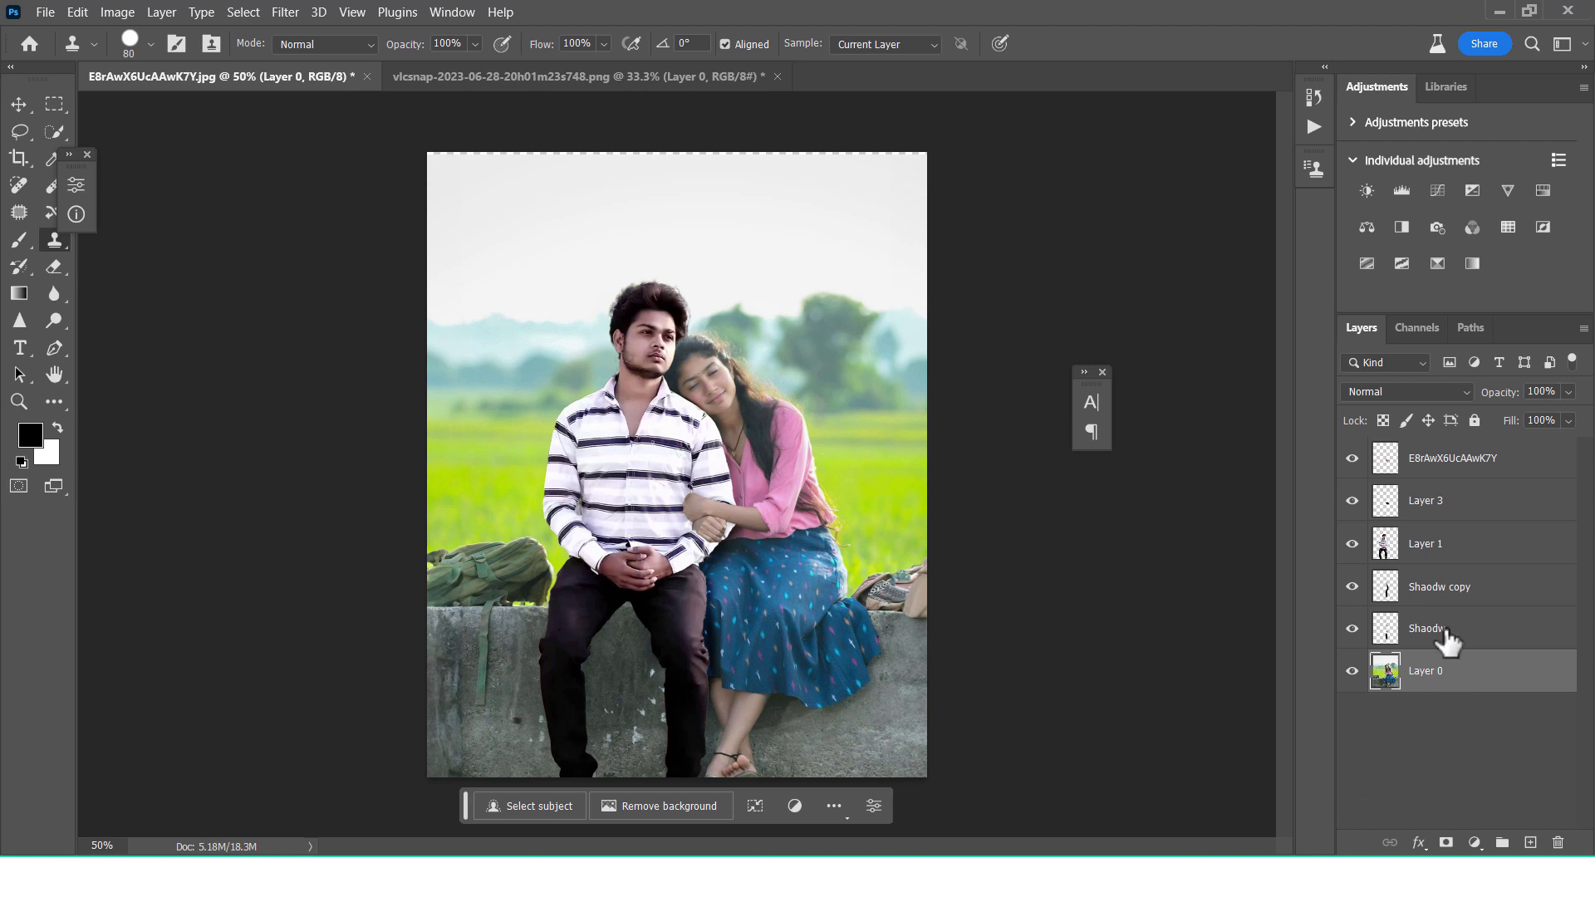
left_click(1447, 633)
left_click(19, 241)
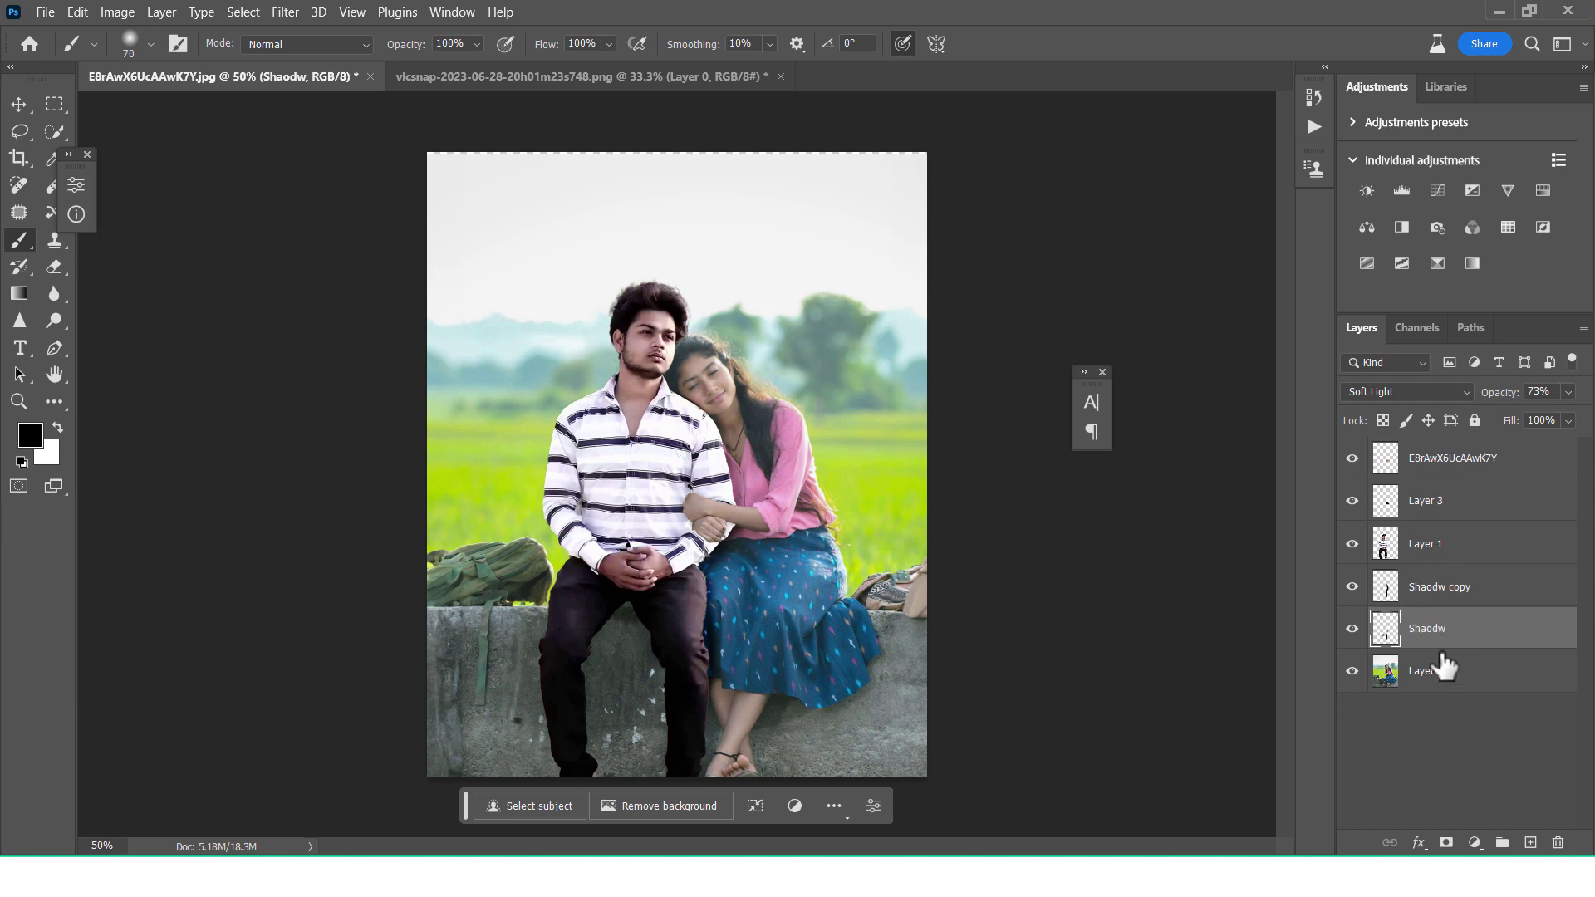
Step: Select Layer 1 with the man and launch Filter > Neural Filters
left_click(1446, 686)
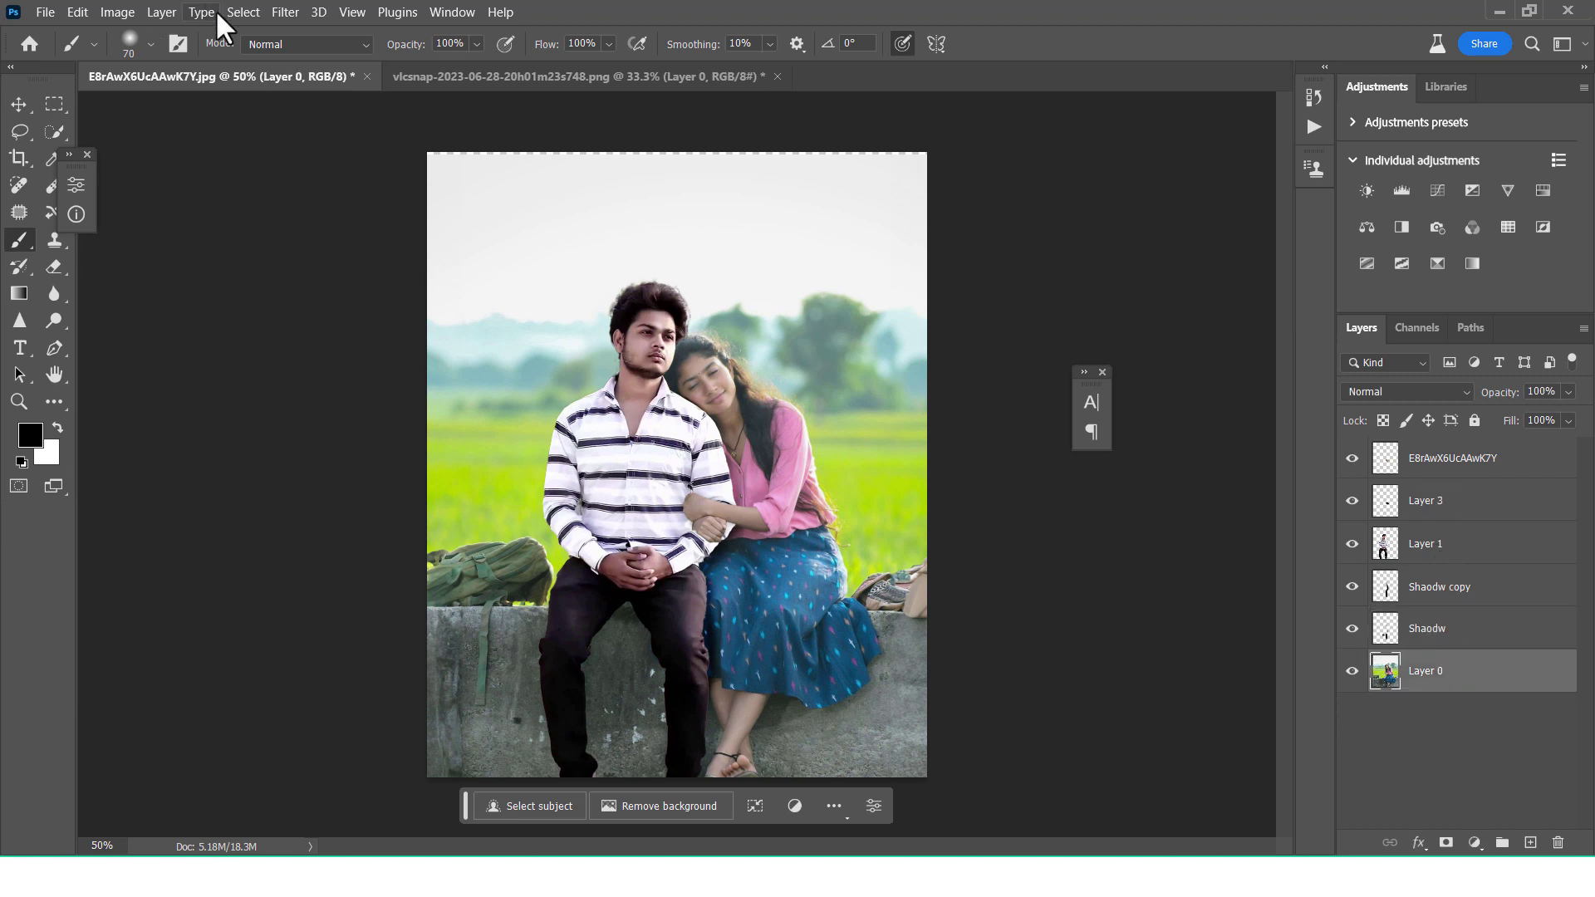
left_click(1454, 543)
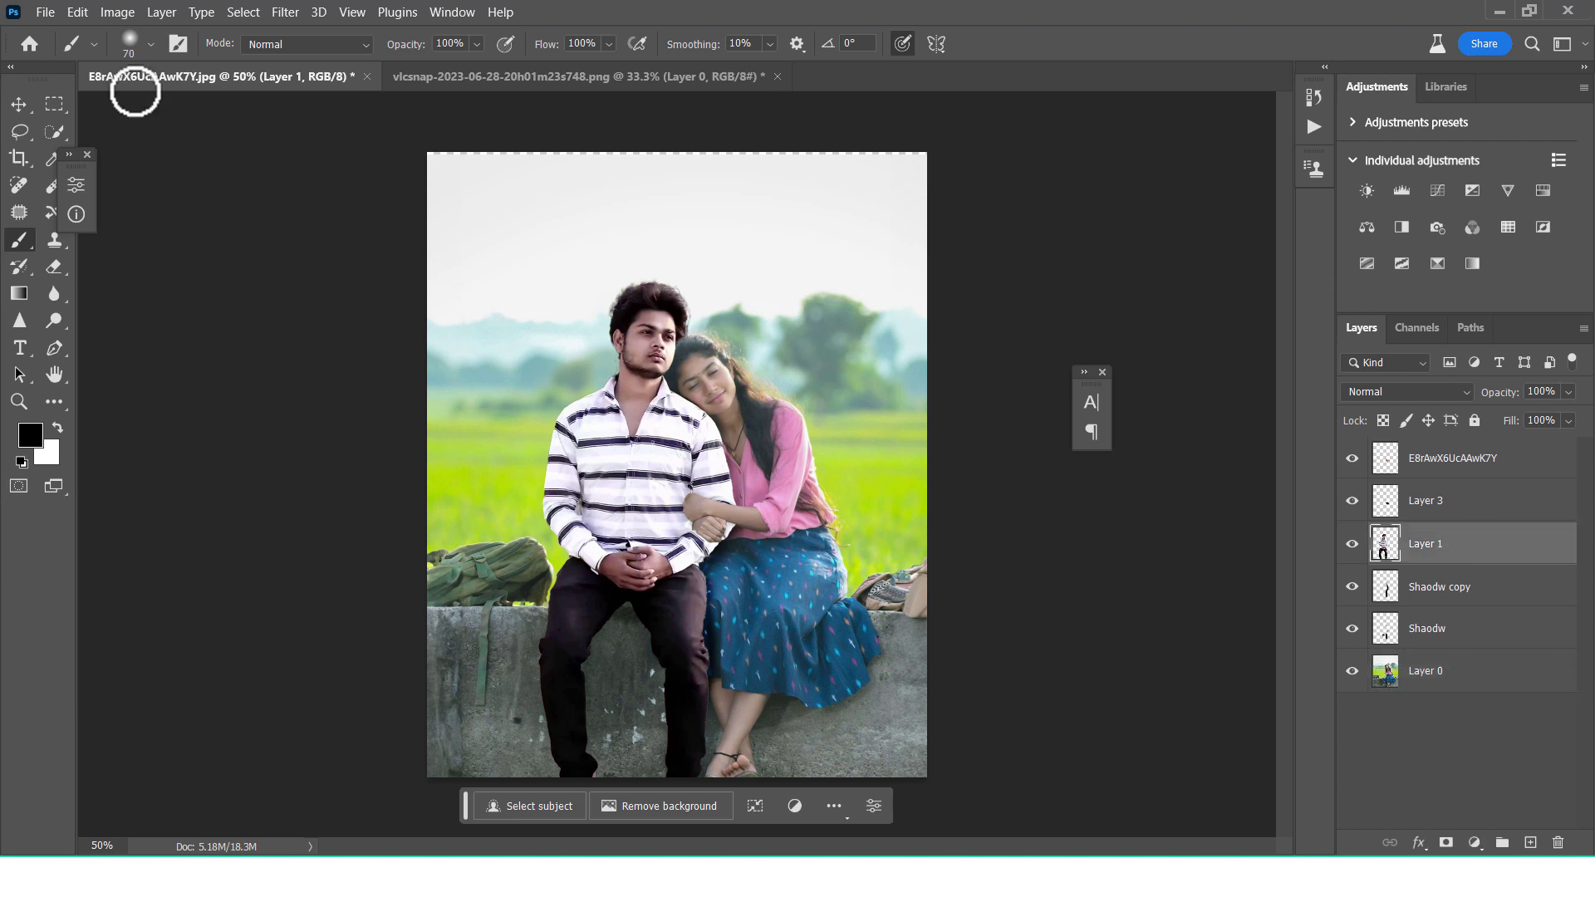
left_click(285, 12)
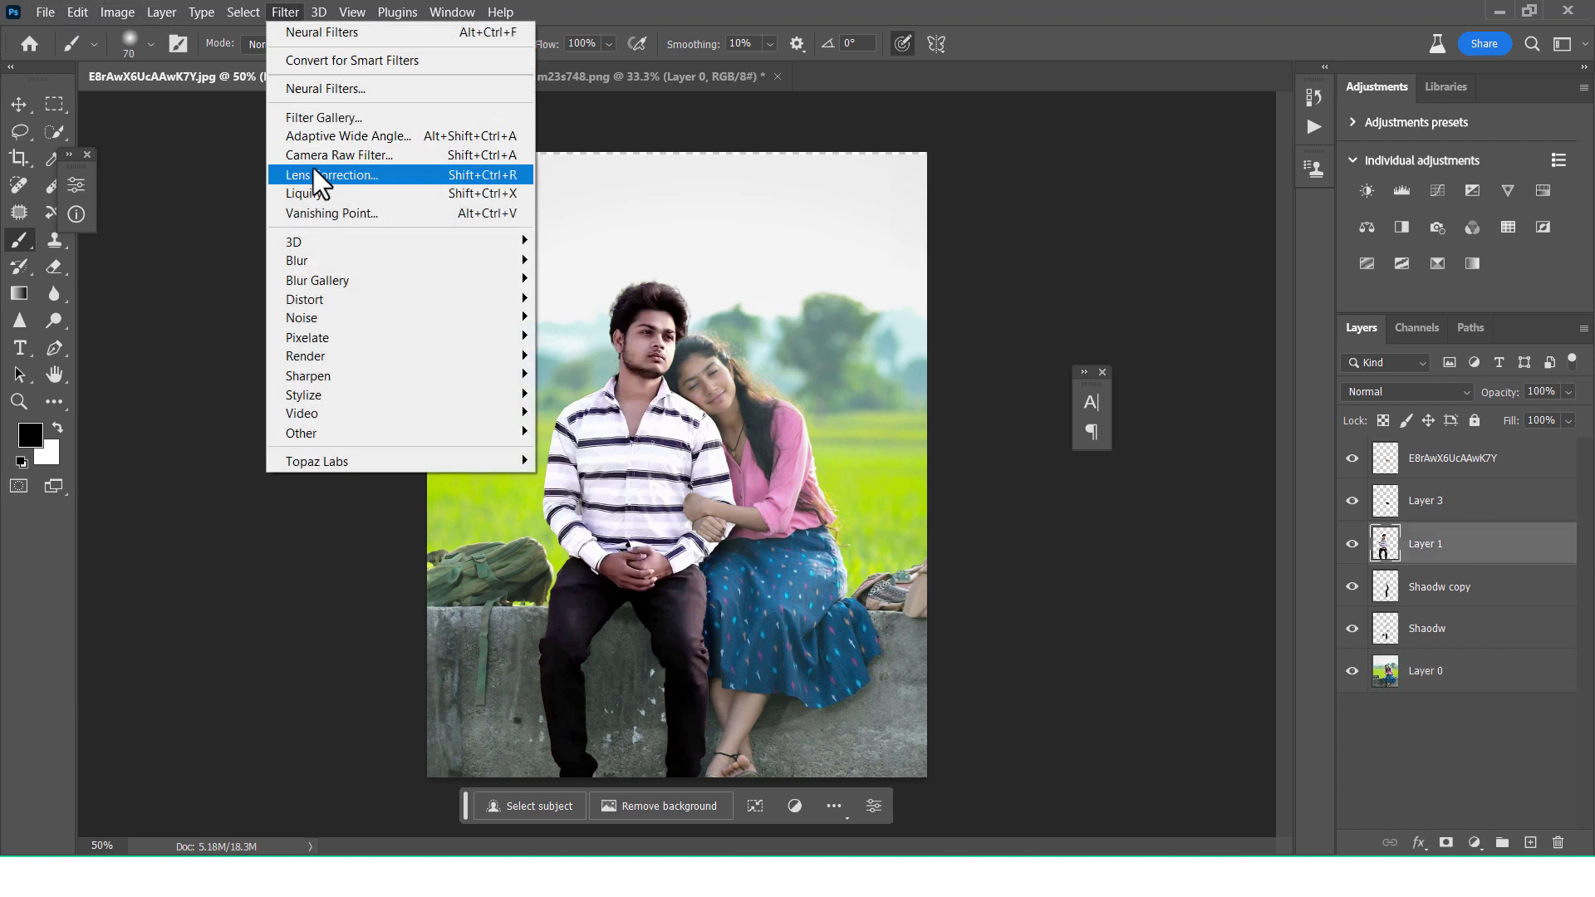
left_click(316, 92)
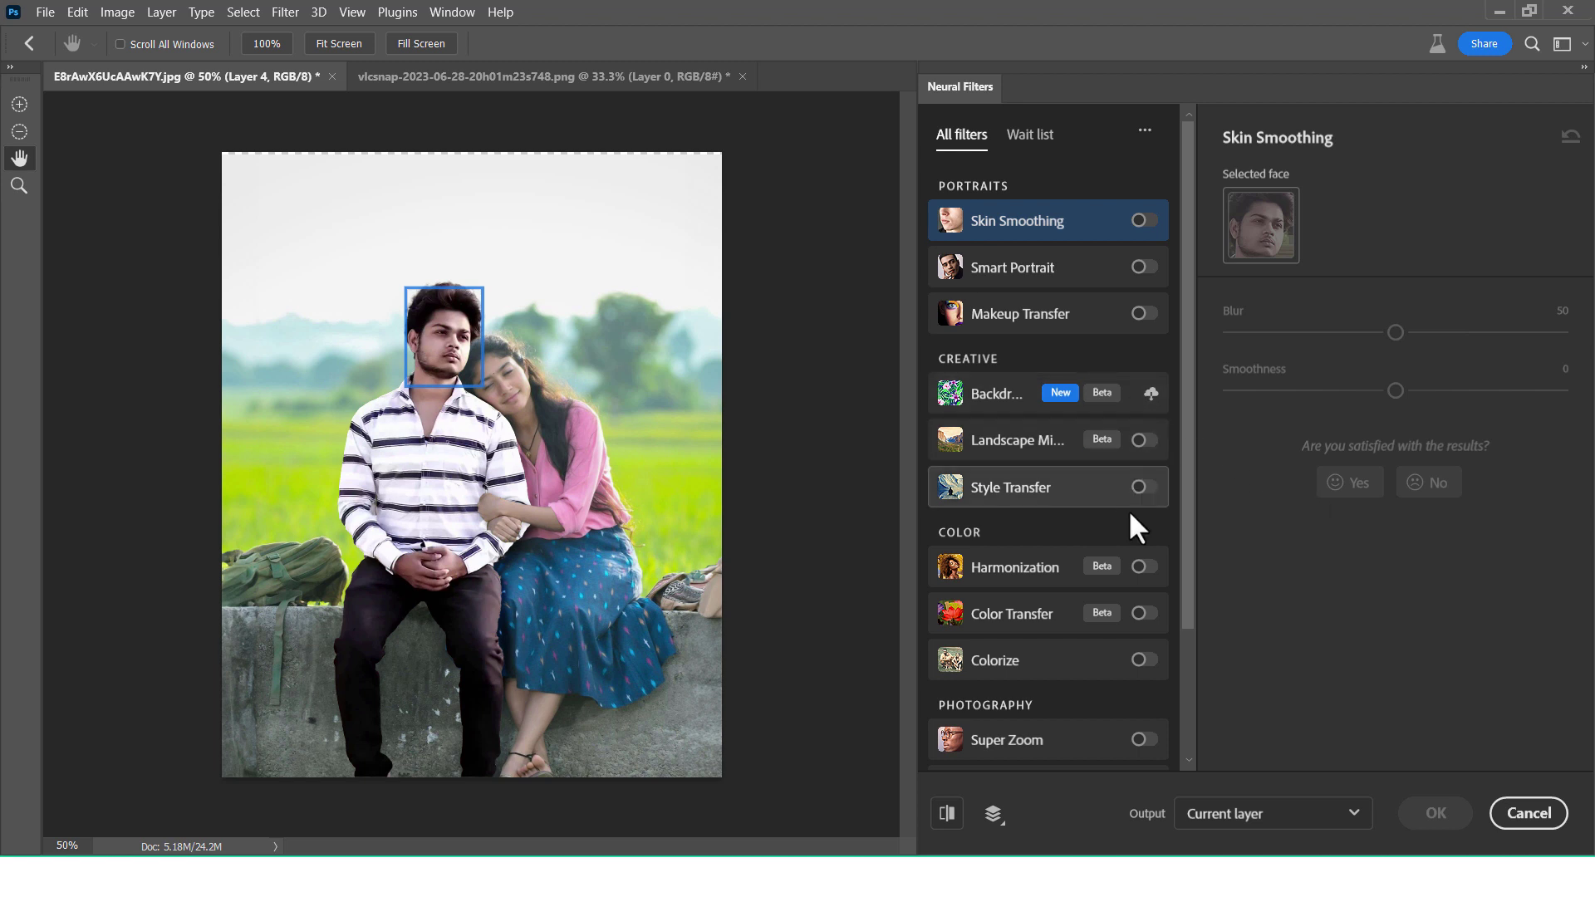
Step: Enable Harmonization with Layer 0 as reference, strength 94, and a slight Cyan-Red tint nudge
left_click(1145, 566)
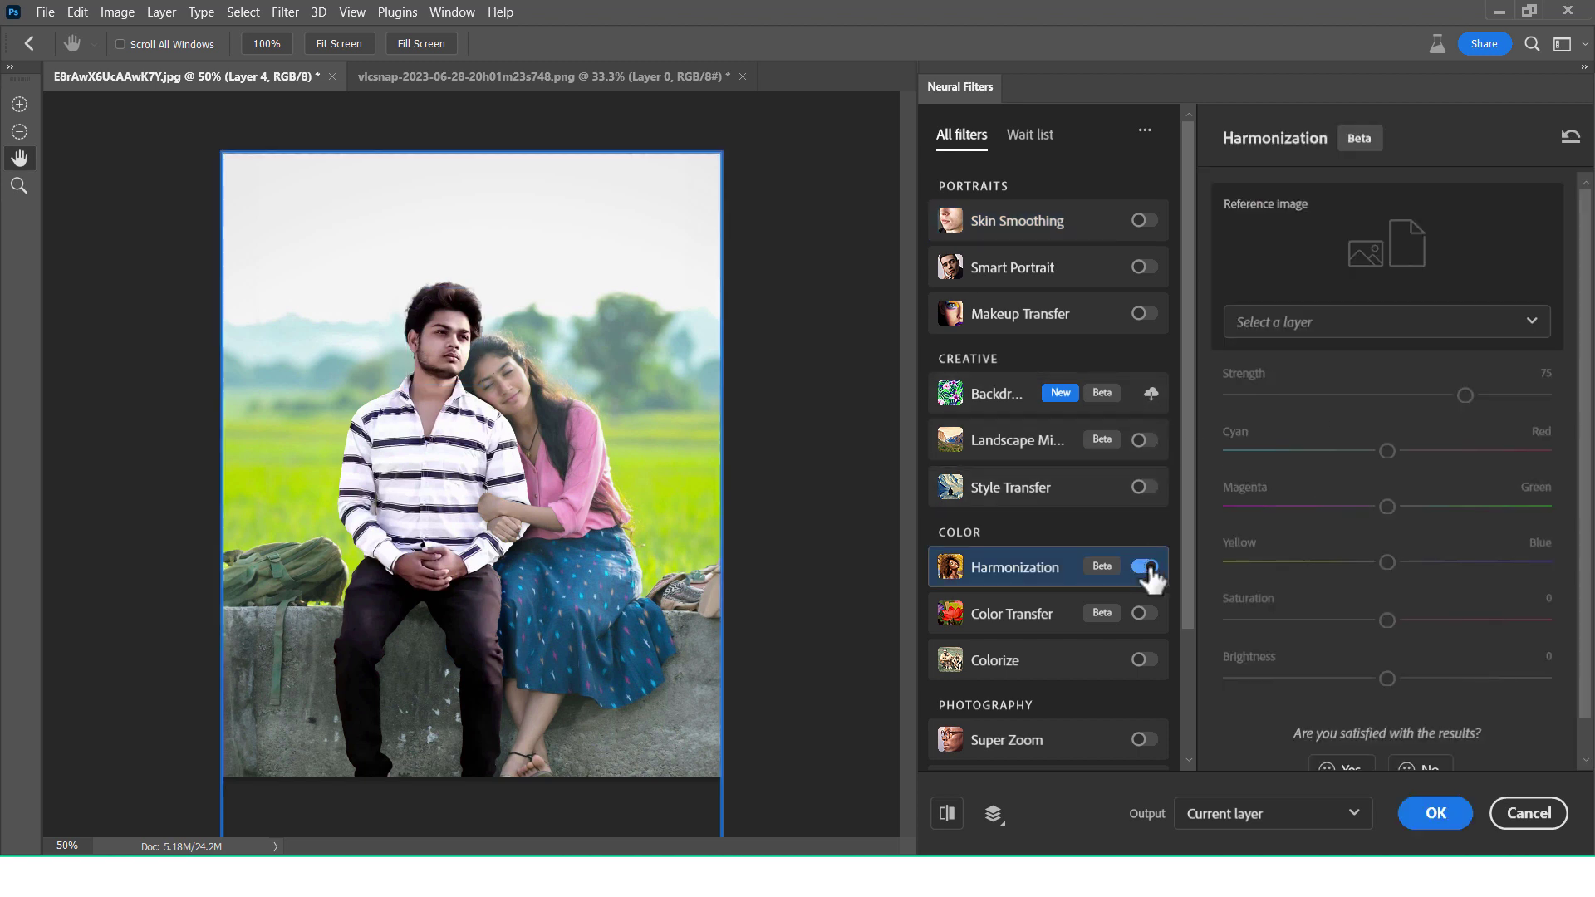
left_click(1375, 326)
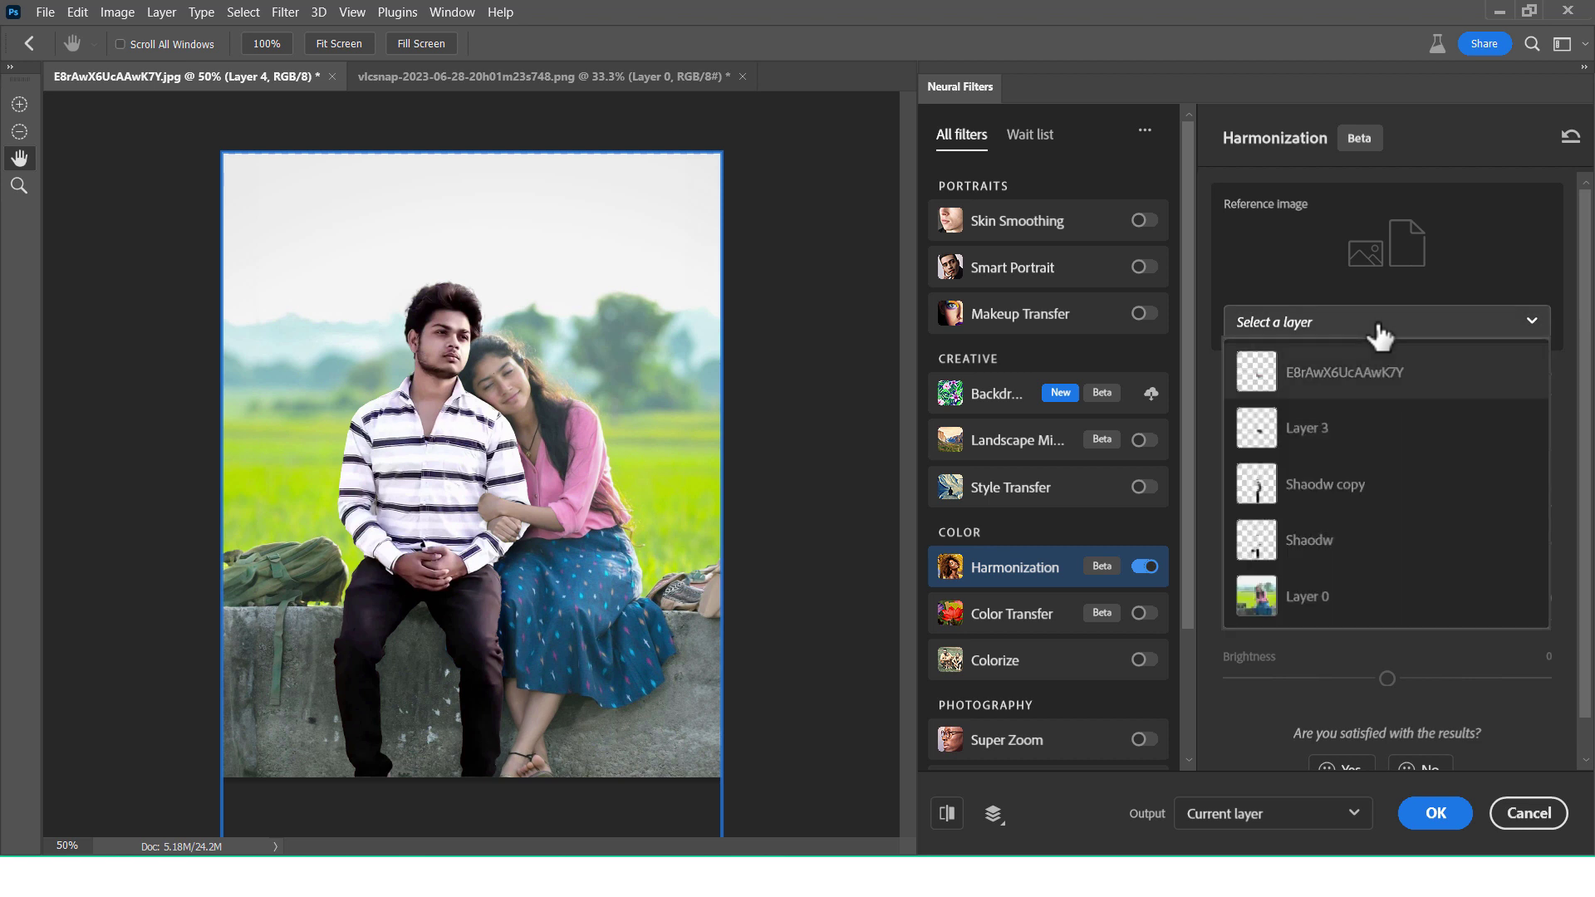
left_click(1336, 600)
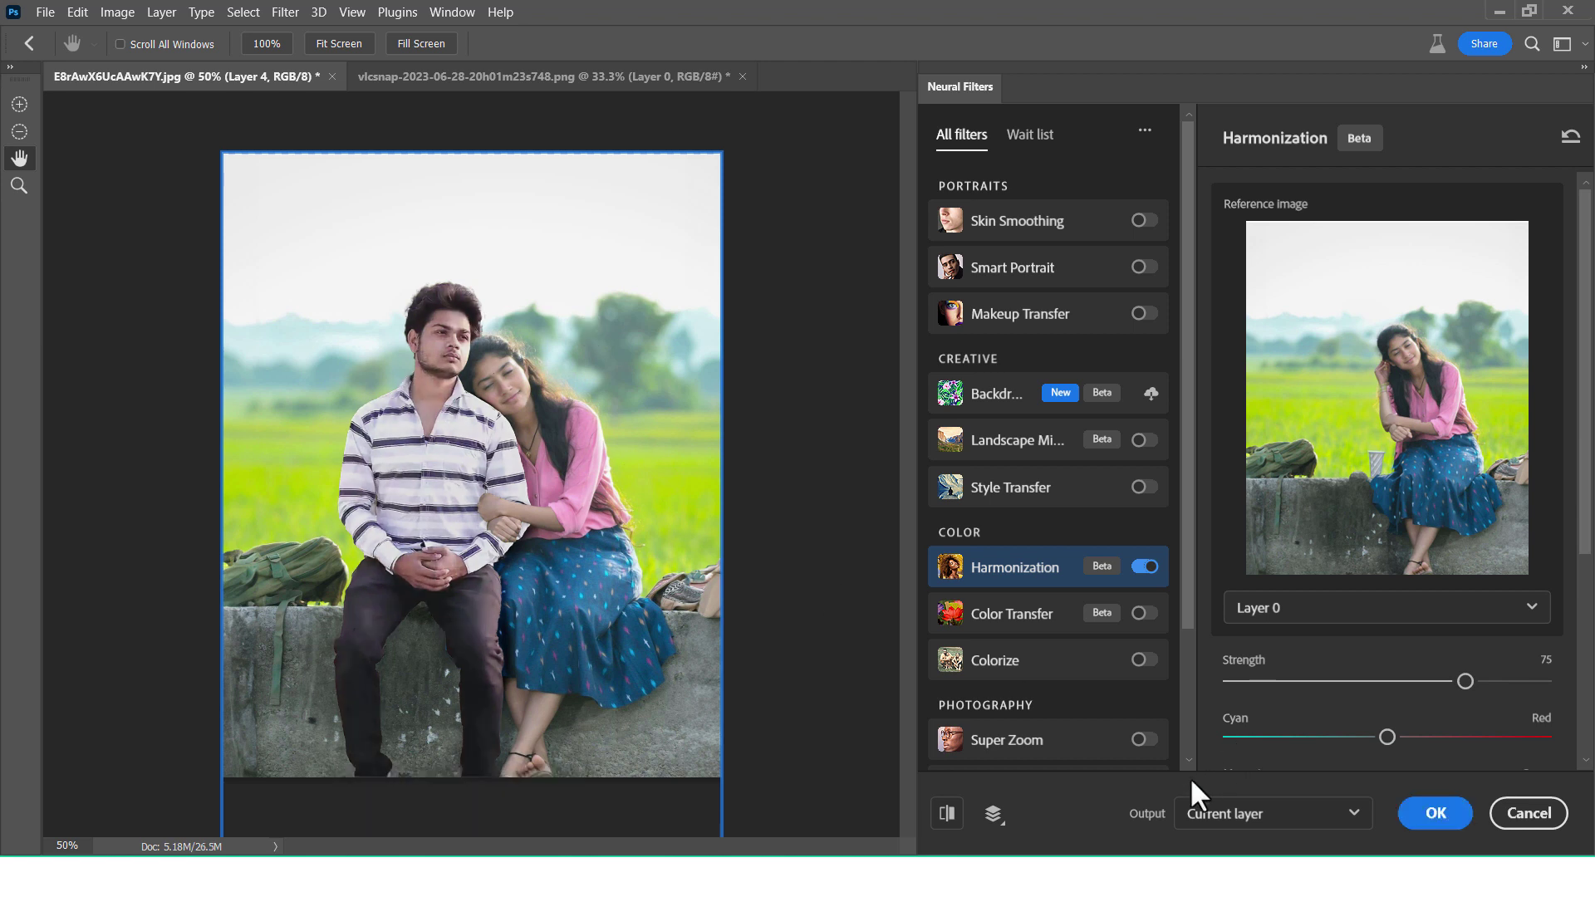
left_click(948, 811)
left_click(1498, 680)
left_click_drag(1529, 676, 1532, 675)
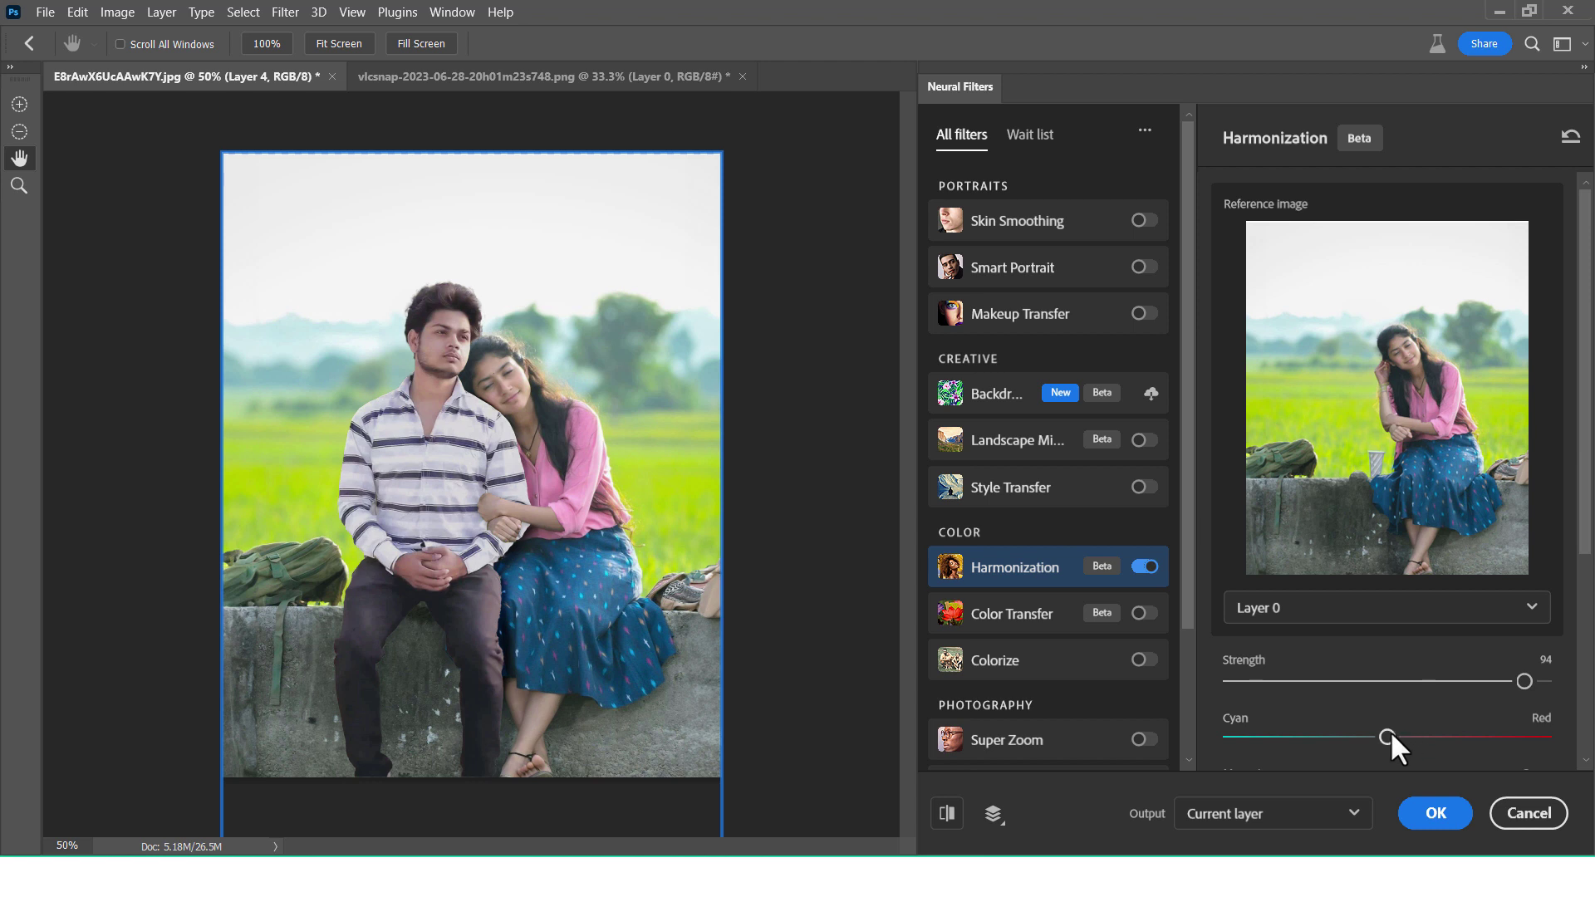
left_click_drag(1413, 736, 1424, 736)
left_click_drag(1382, 728, 1381, 728)
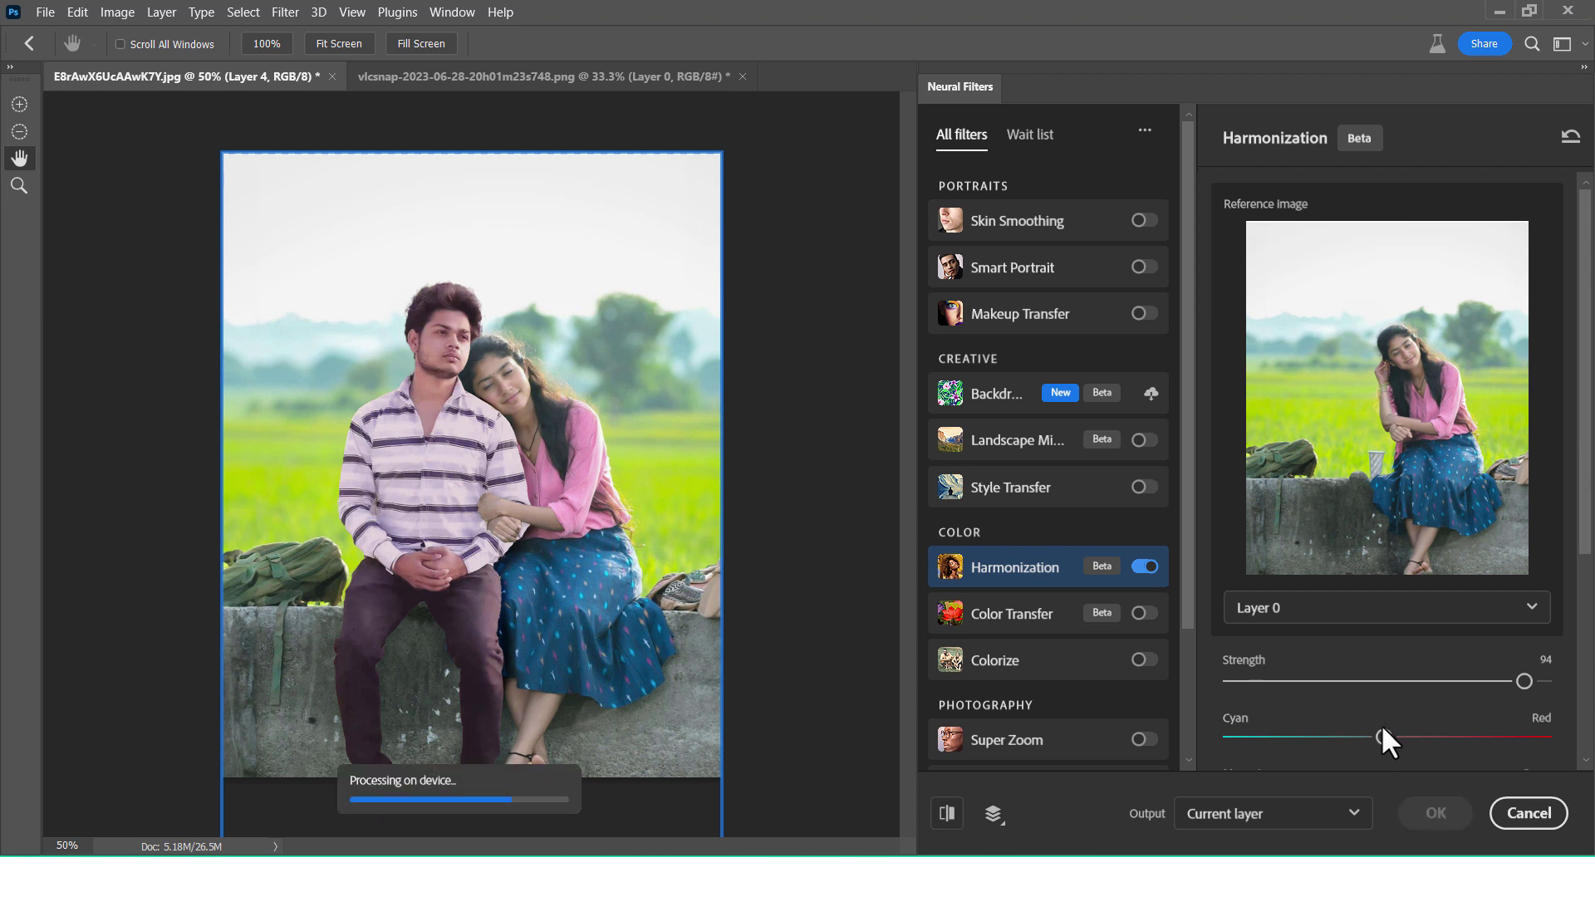
Step: Set Harmonization saturation to +6 and brightness to -2, fine-tuning the Yellow-Blue balance
scroll(1411, 669, "down", 2)
scroll(1407, 659, "down", 2)
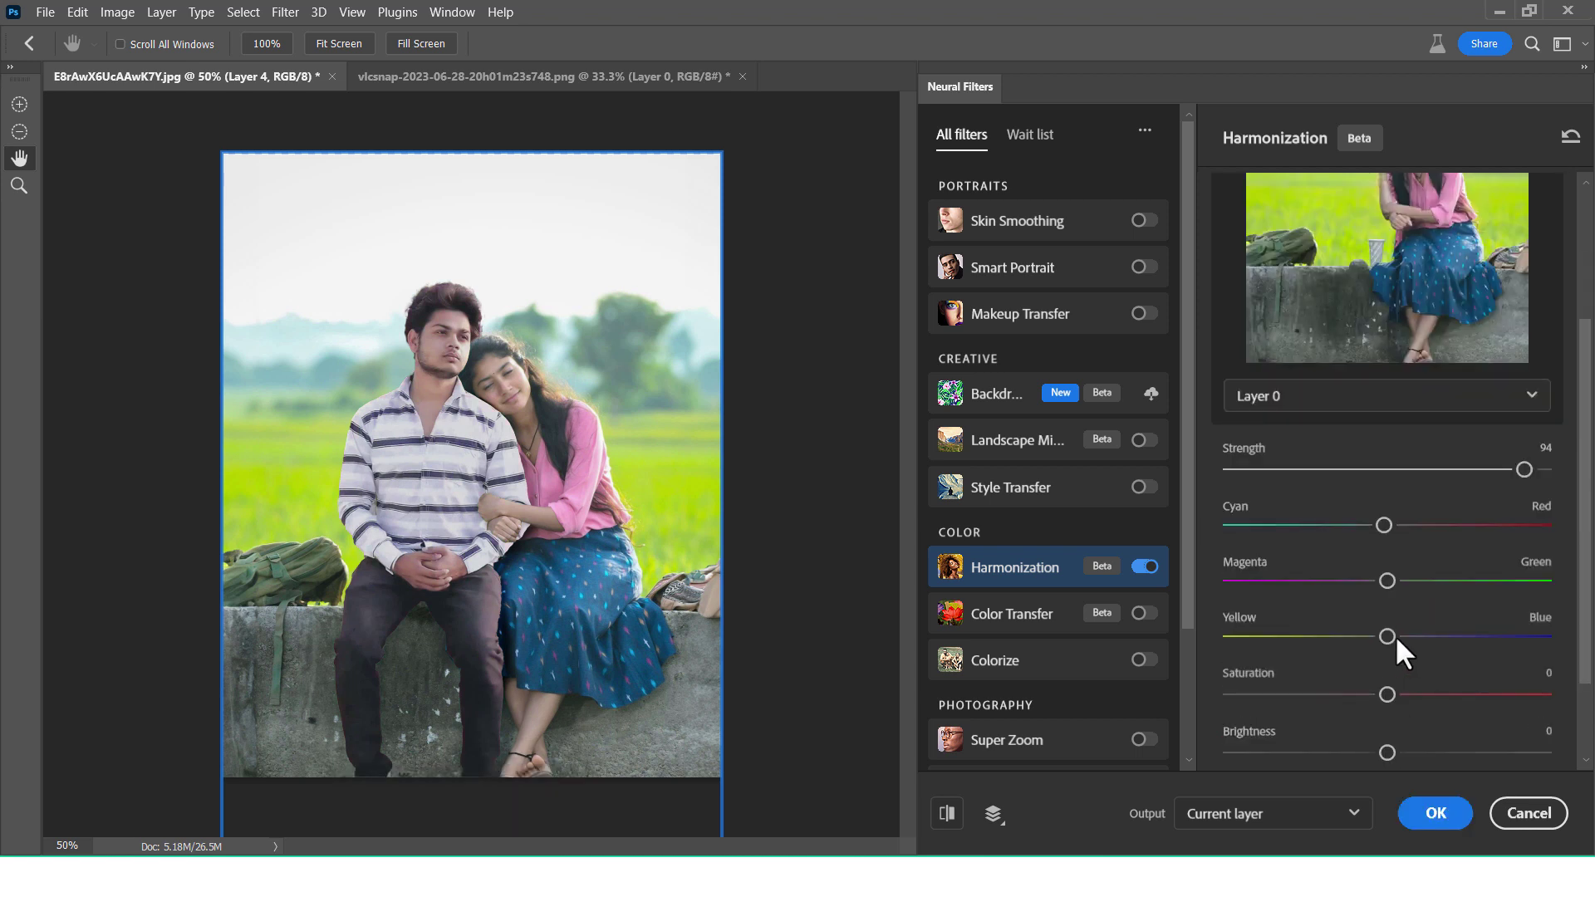
left_click_drag(1372, 630, 1370, 628)
left_click_drag(1414, 692, 1414, 691)
left_click_drag(1414, 690, 1424, 693)
left_click_drag(1423, 693, 1407, 690)
left_click_drag(1386, 635, 1401, 634)
left_click_drag(1393, 635, 1389, 635)
scroll(1398, 648, "down", 2)
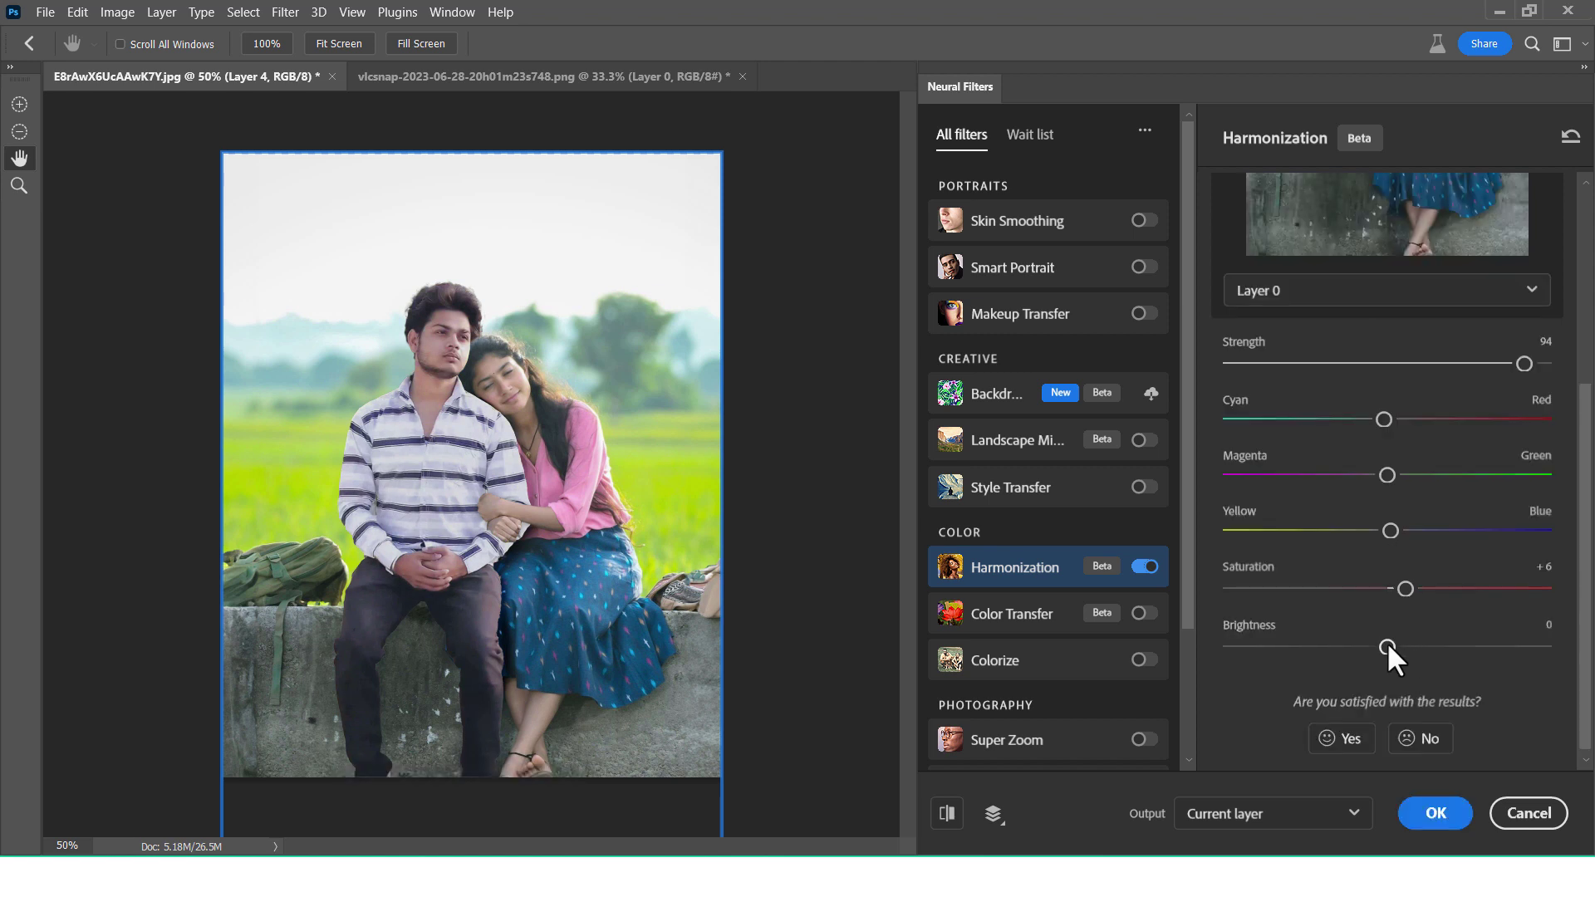
left_click(1393, 642)
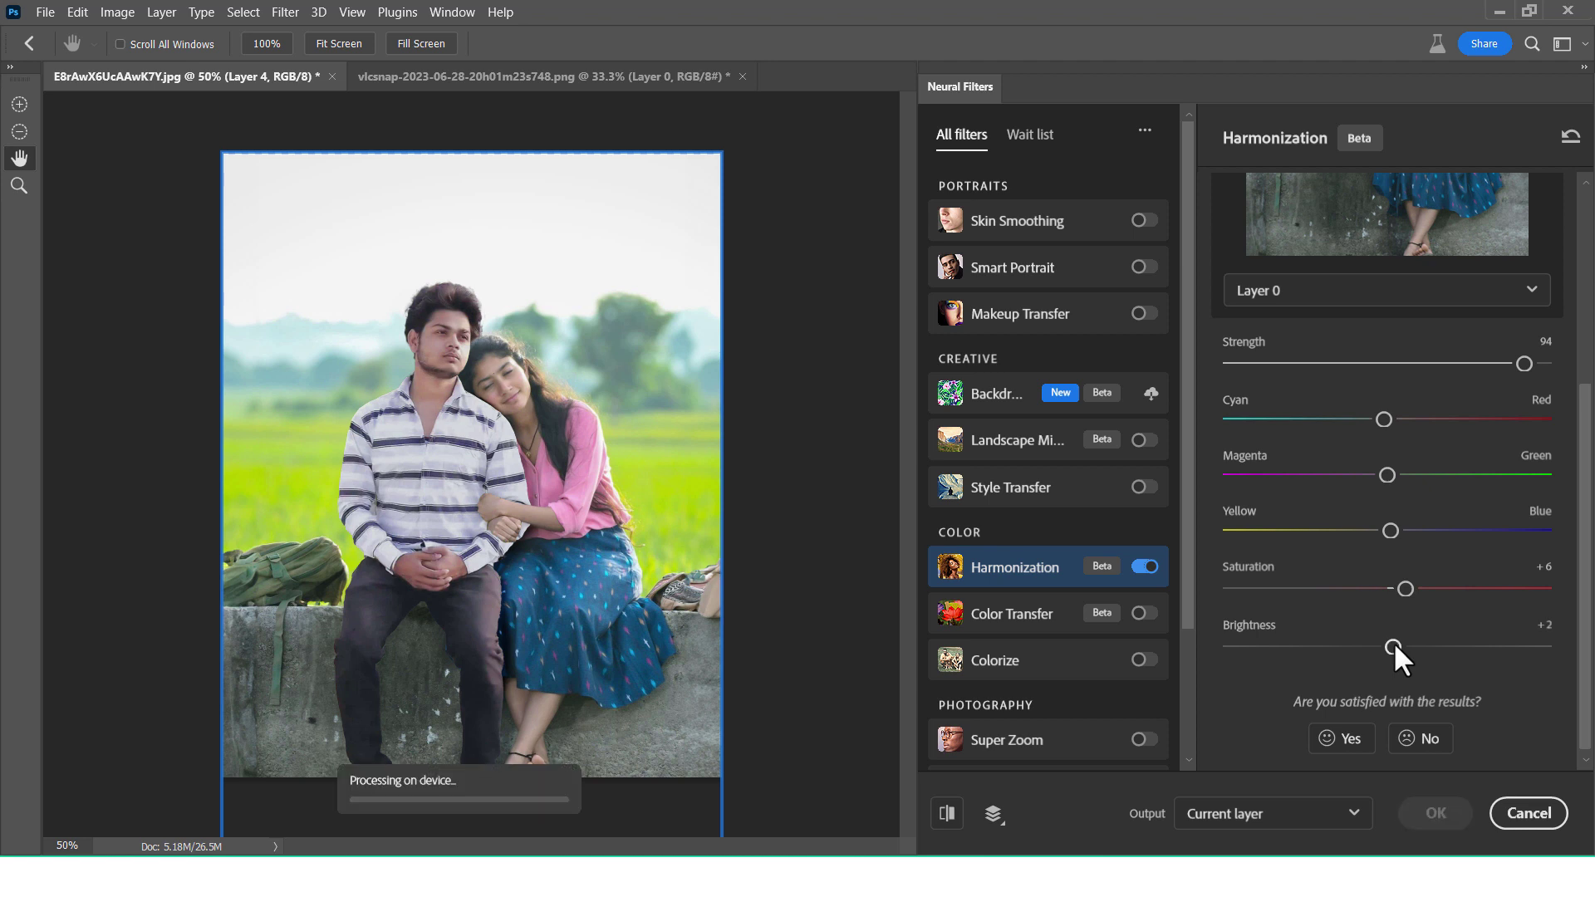
left_click_drag(1393, 641, 1369, 642)
left_click_drag(1374, 642, 1377, 641)
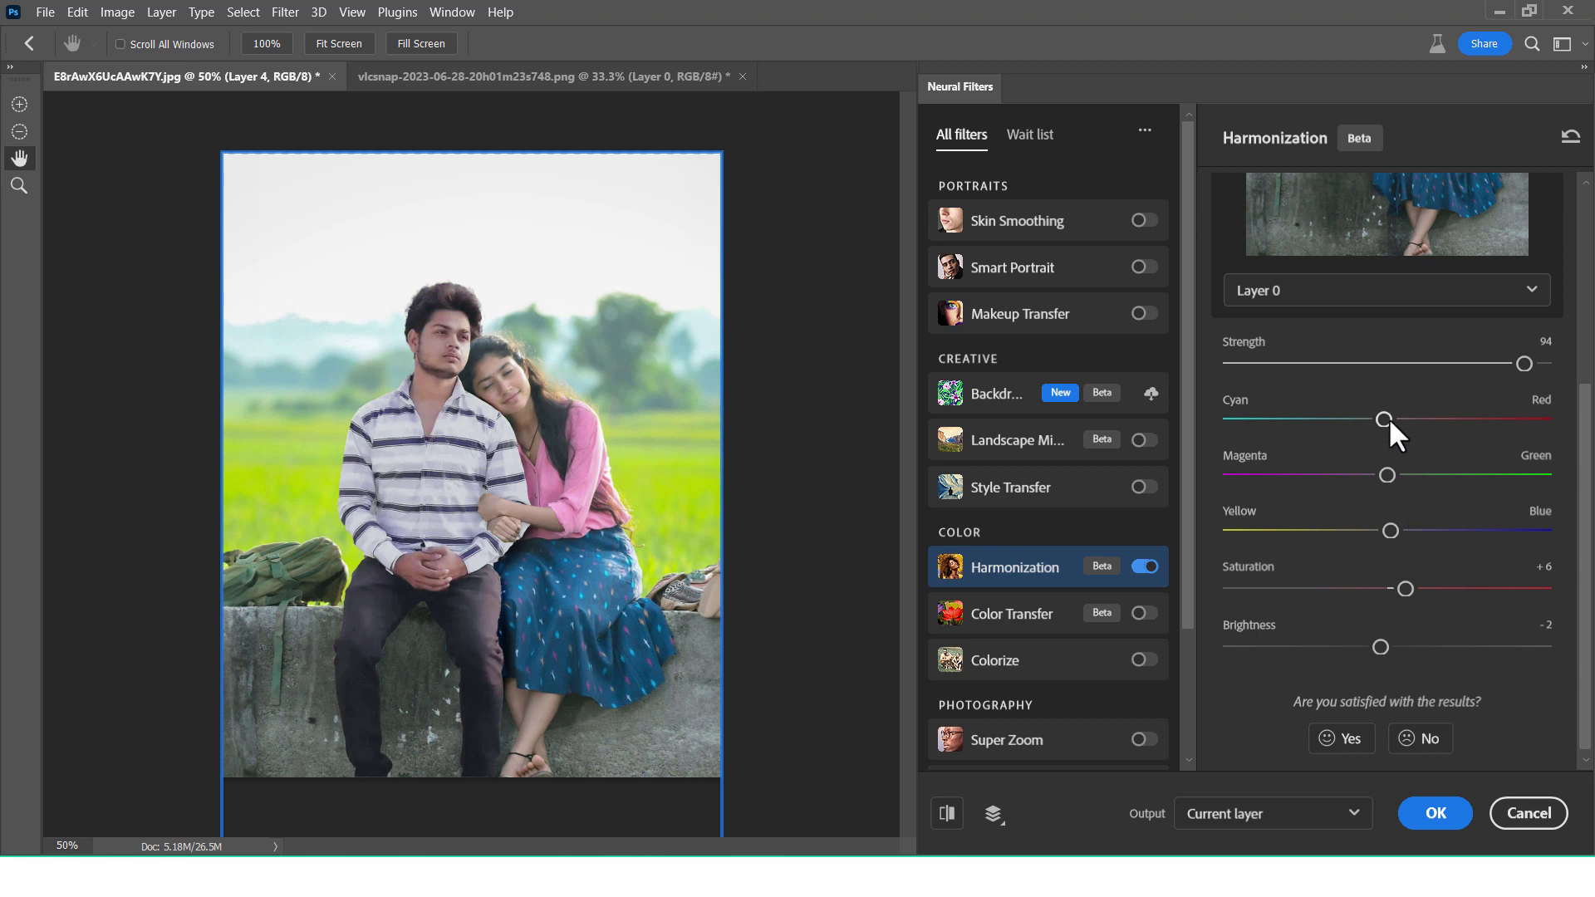
Step: Tweak the Magenta-Green and Yellow-Blue balance, then apply the Harmonization filter
left_click(1399, 477)
left_click(1400, 475)
left_click(1378, 473)
left_click(1392, 529)
left_click(1427, 821)
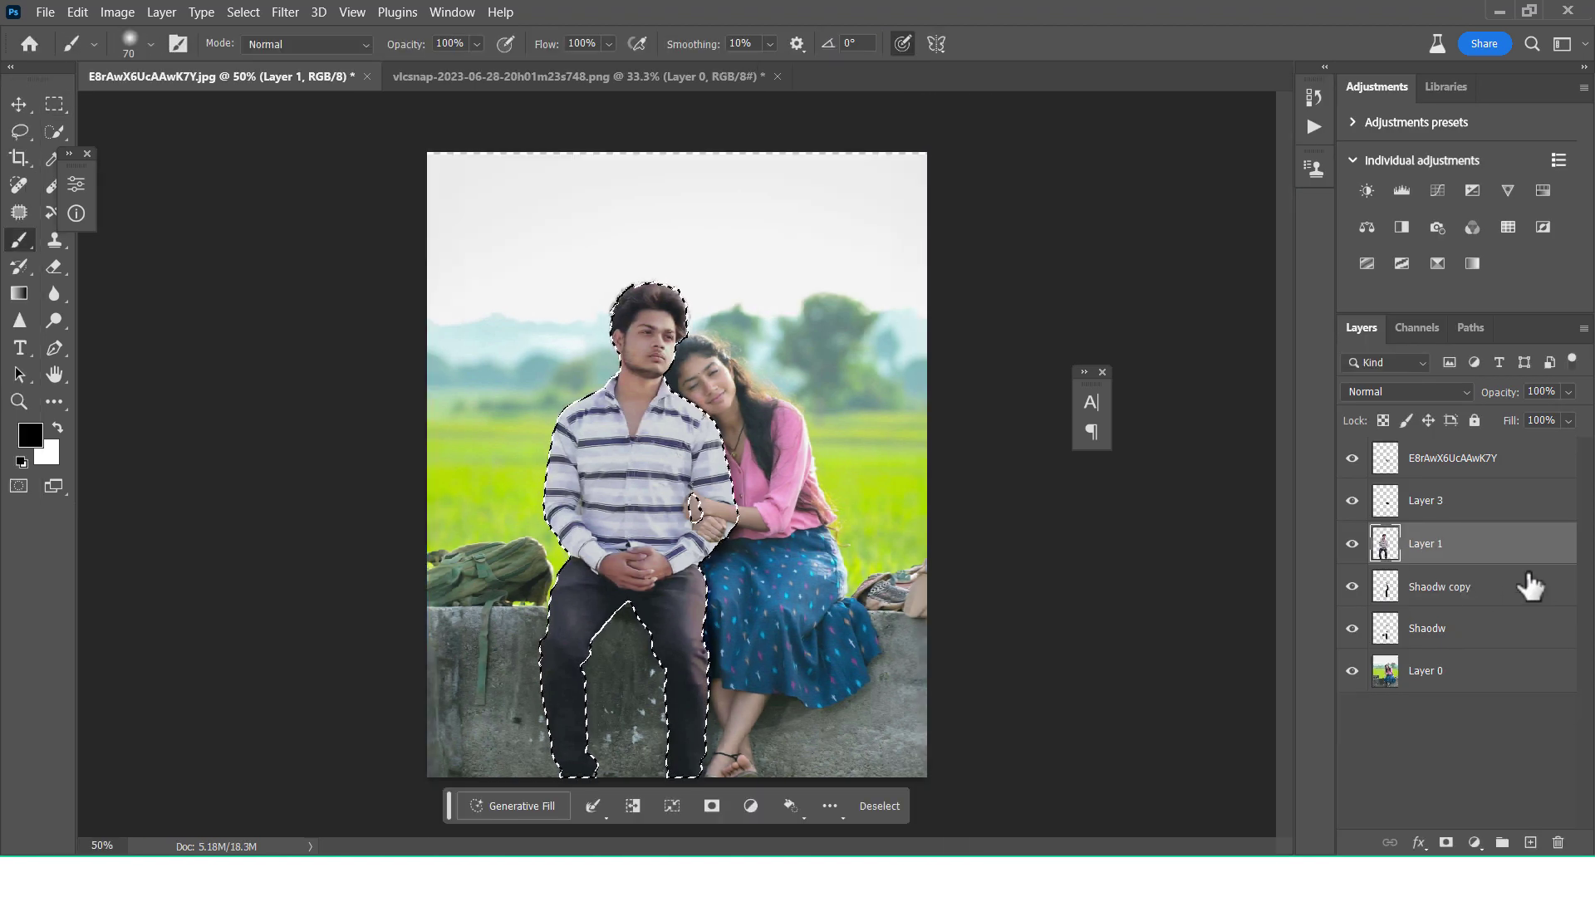
mouse_move(1528, 585)
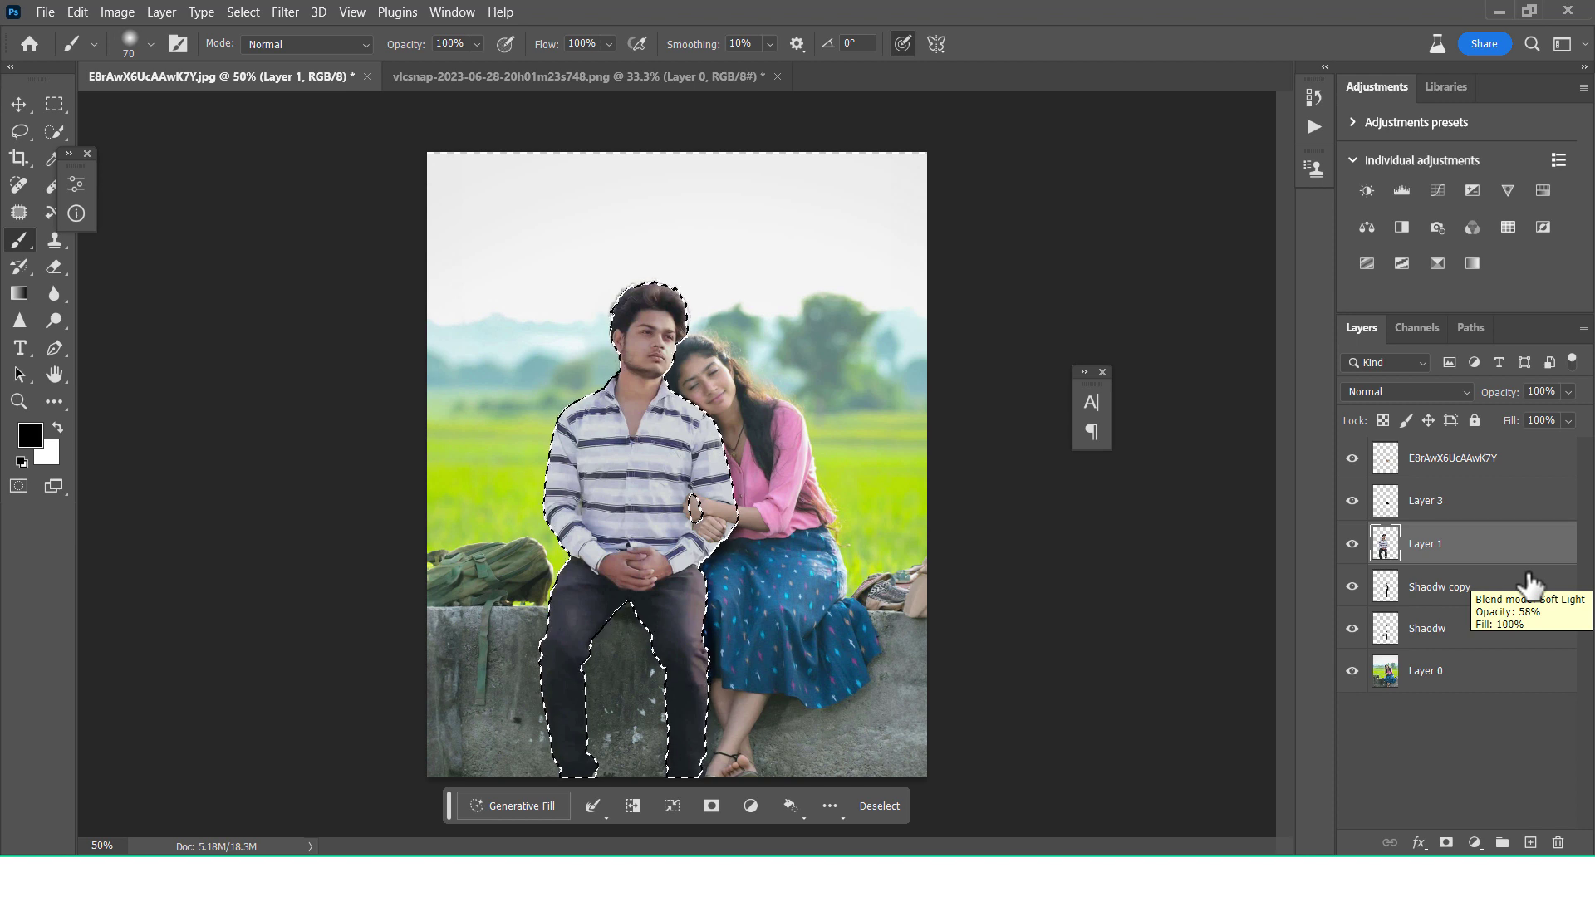
Step: Deselect the man and toggle each layer's visibility to inspect the Shaodw shadows
key("ctrl+d")
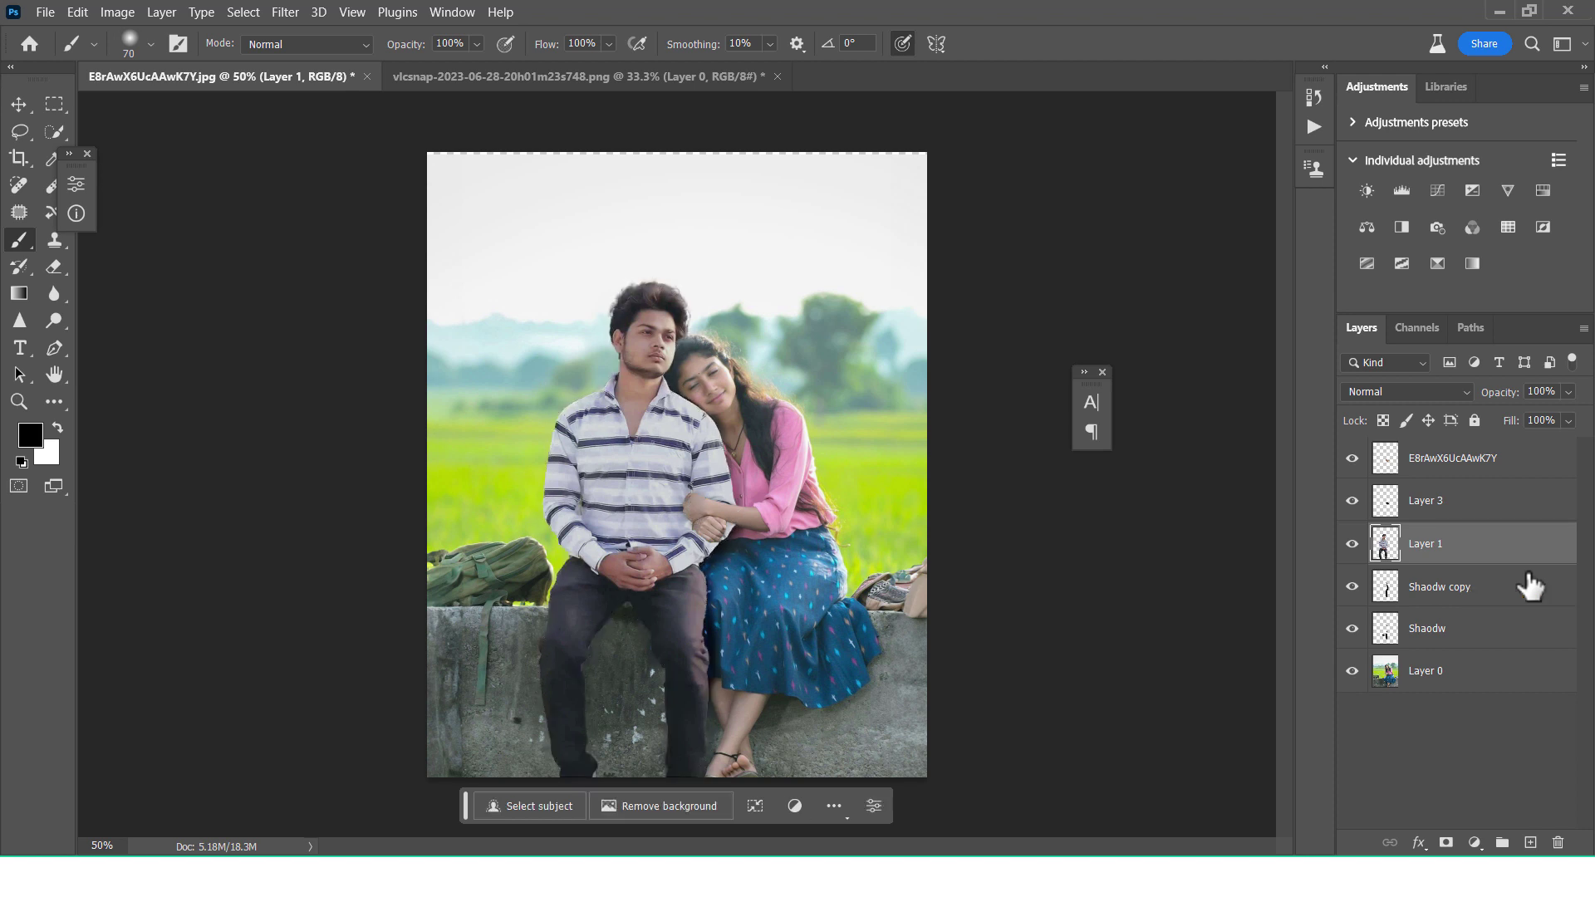
left_click(1352, 544)
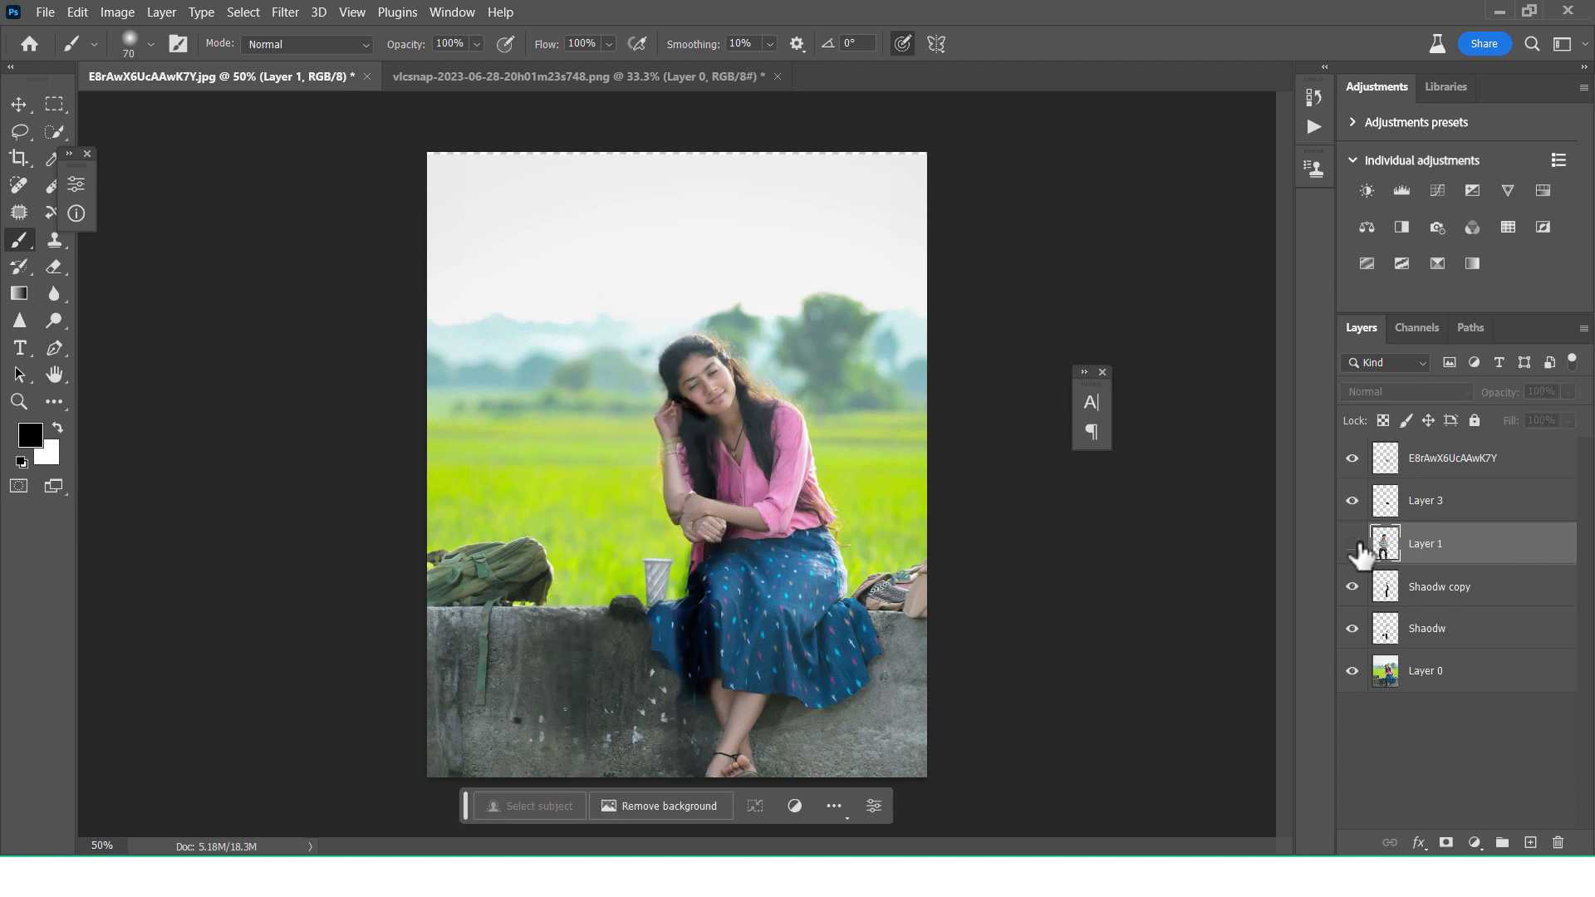
left_click(1353, 544)
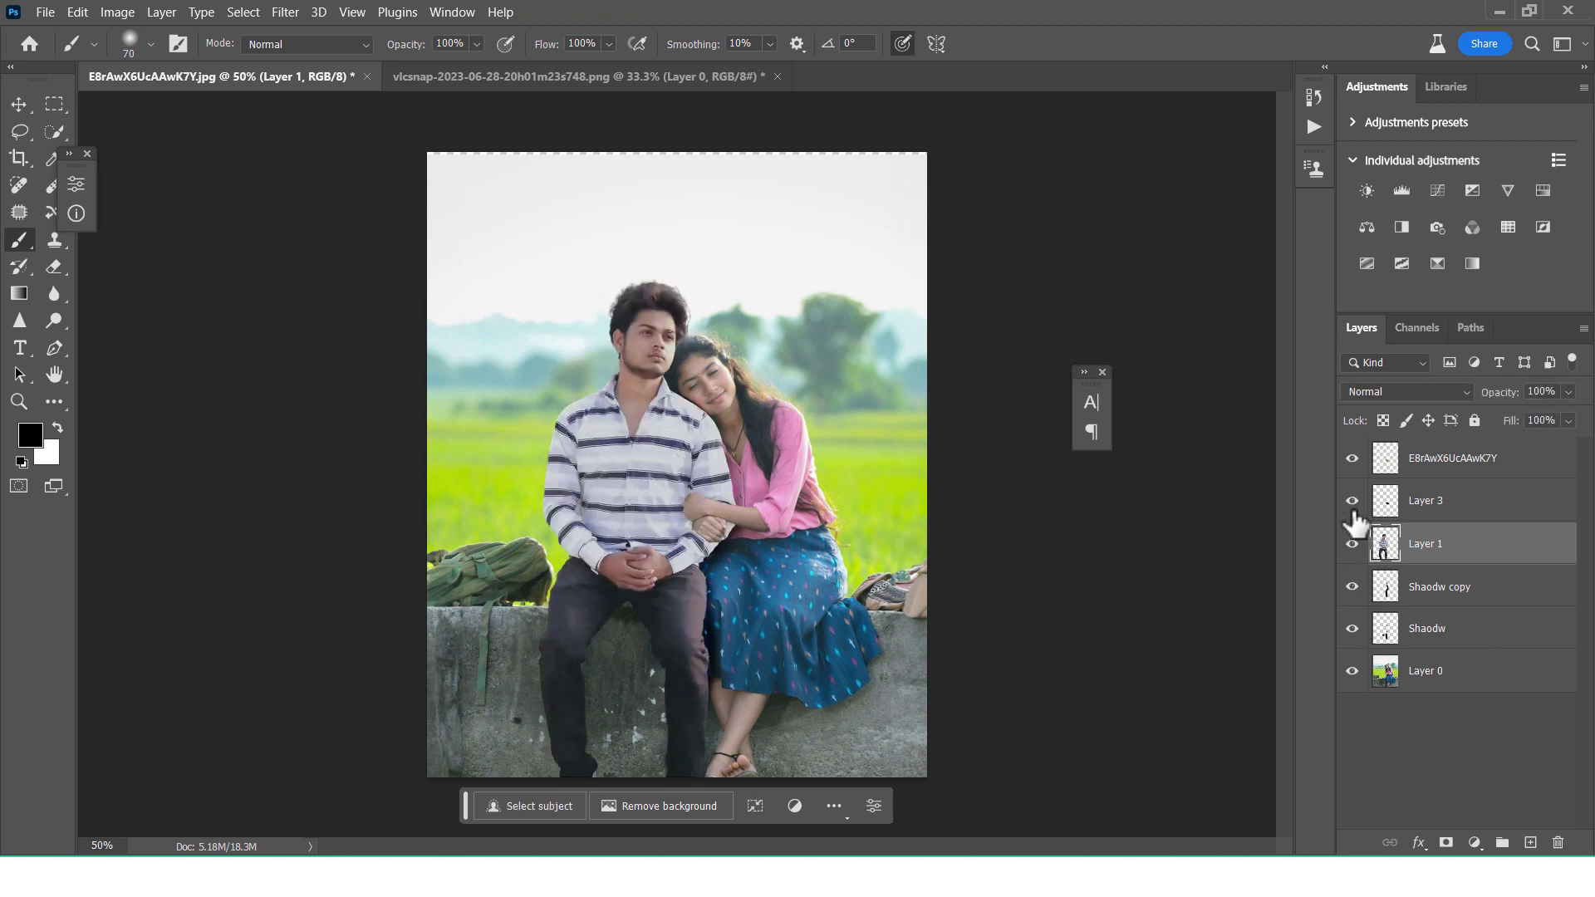
left_click(1353, 501)
left_click(1353, 507)
left_click(1353, 501)
left_click(1350, 585)
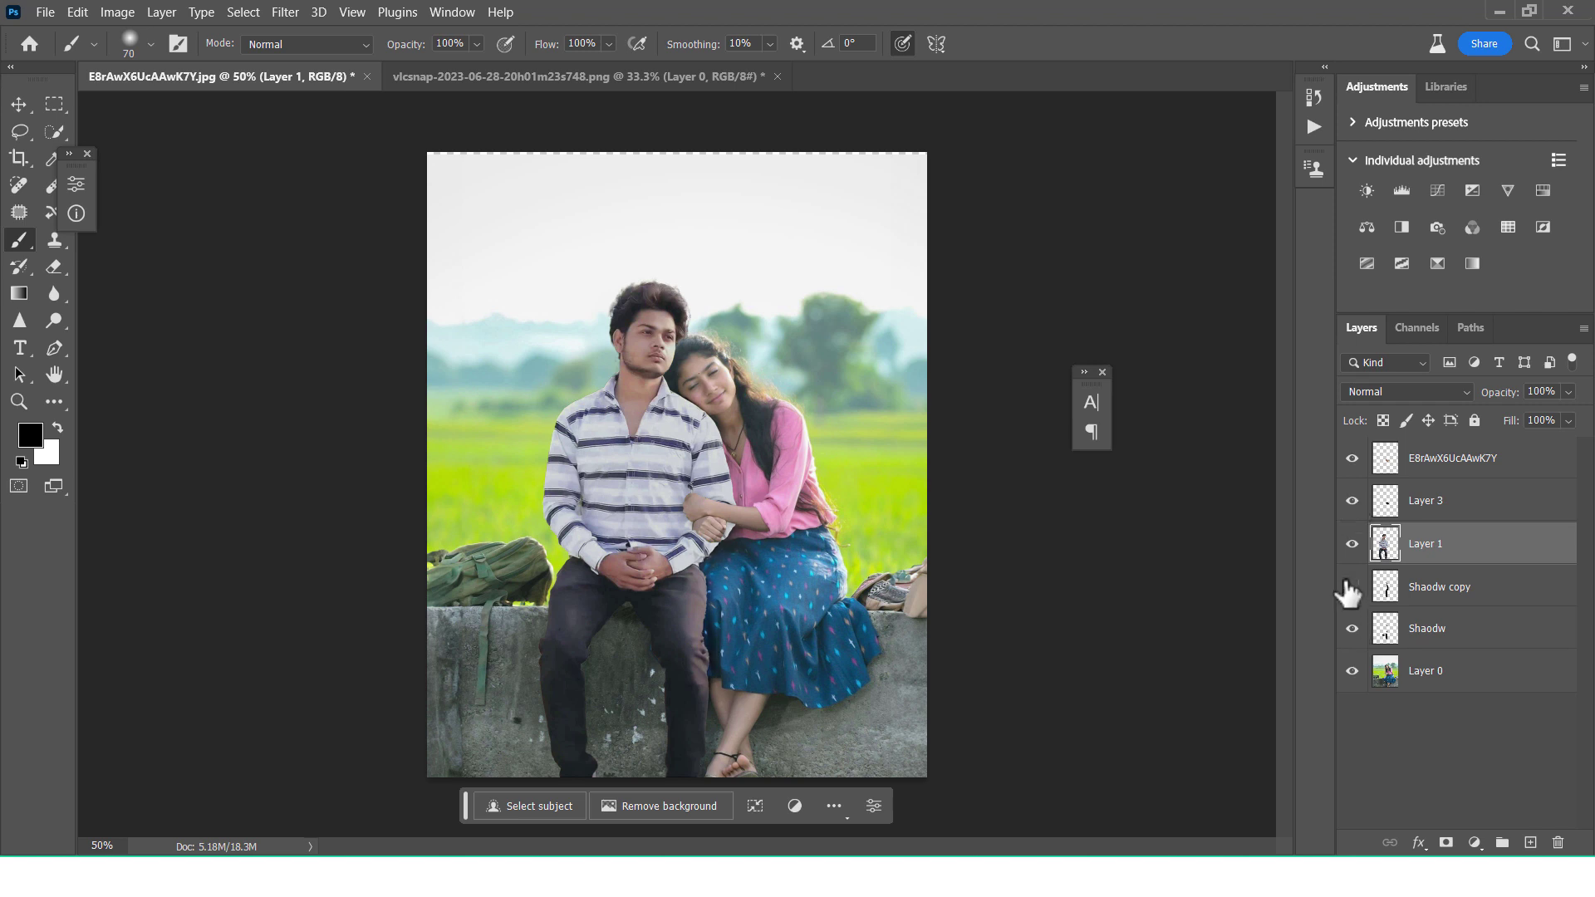
left_click(1350, 587)
left_click(1351, 629)
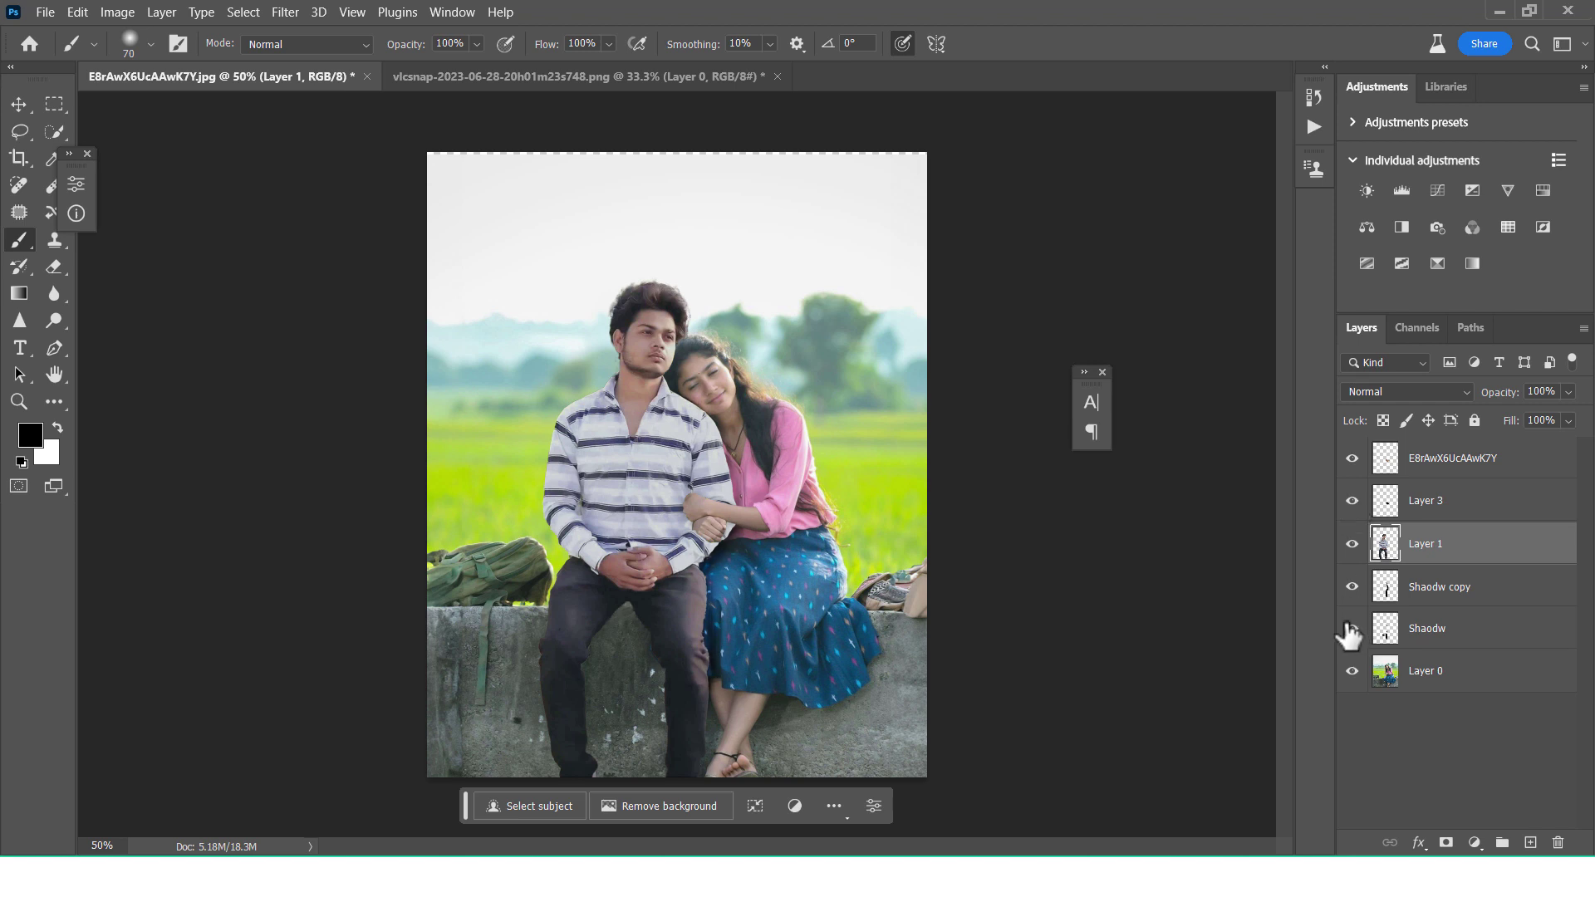
left_click(1413, 630)
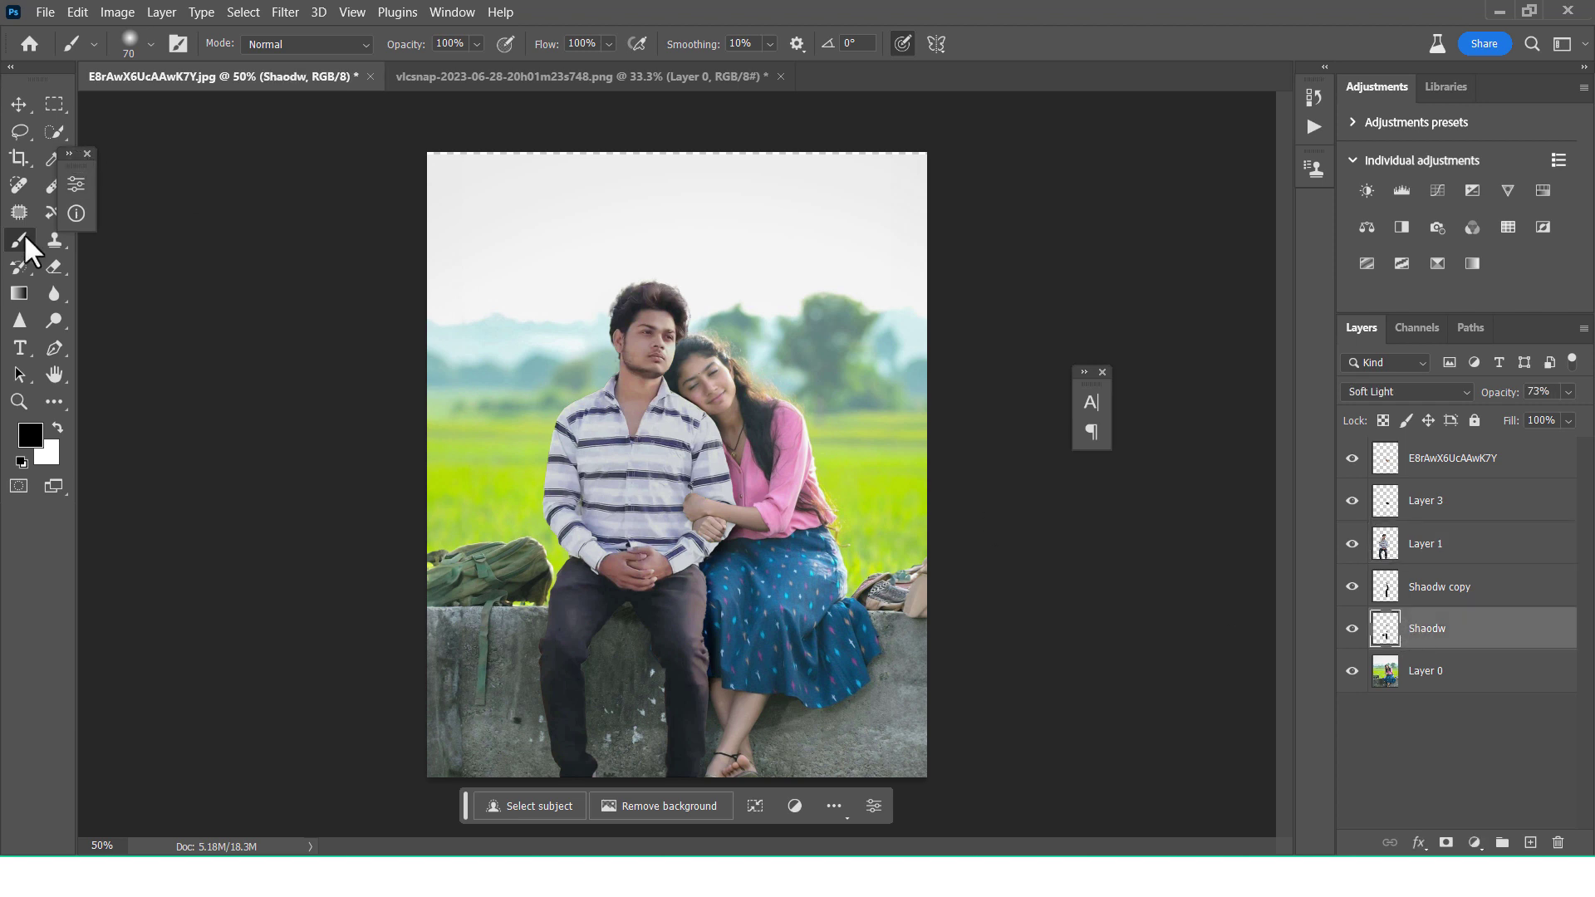
Step: Erase stray shadow from the woman's face and the man's neck, collar and chest with a 100 px eraser
left_click(54, 266)
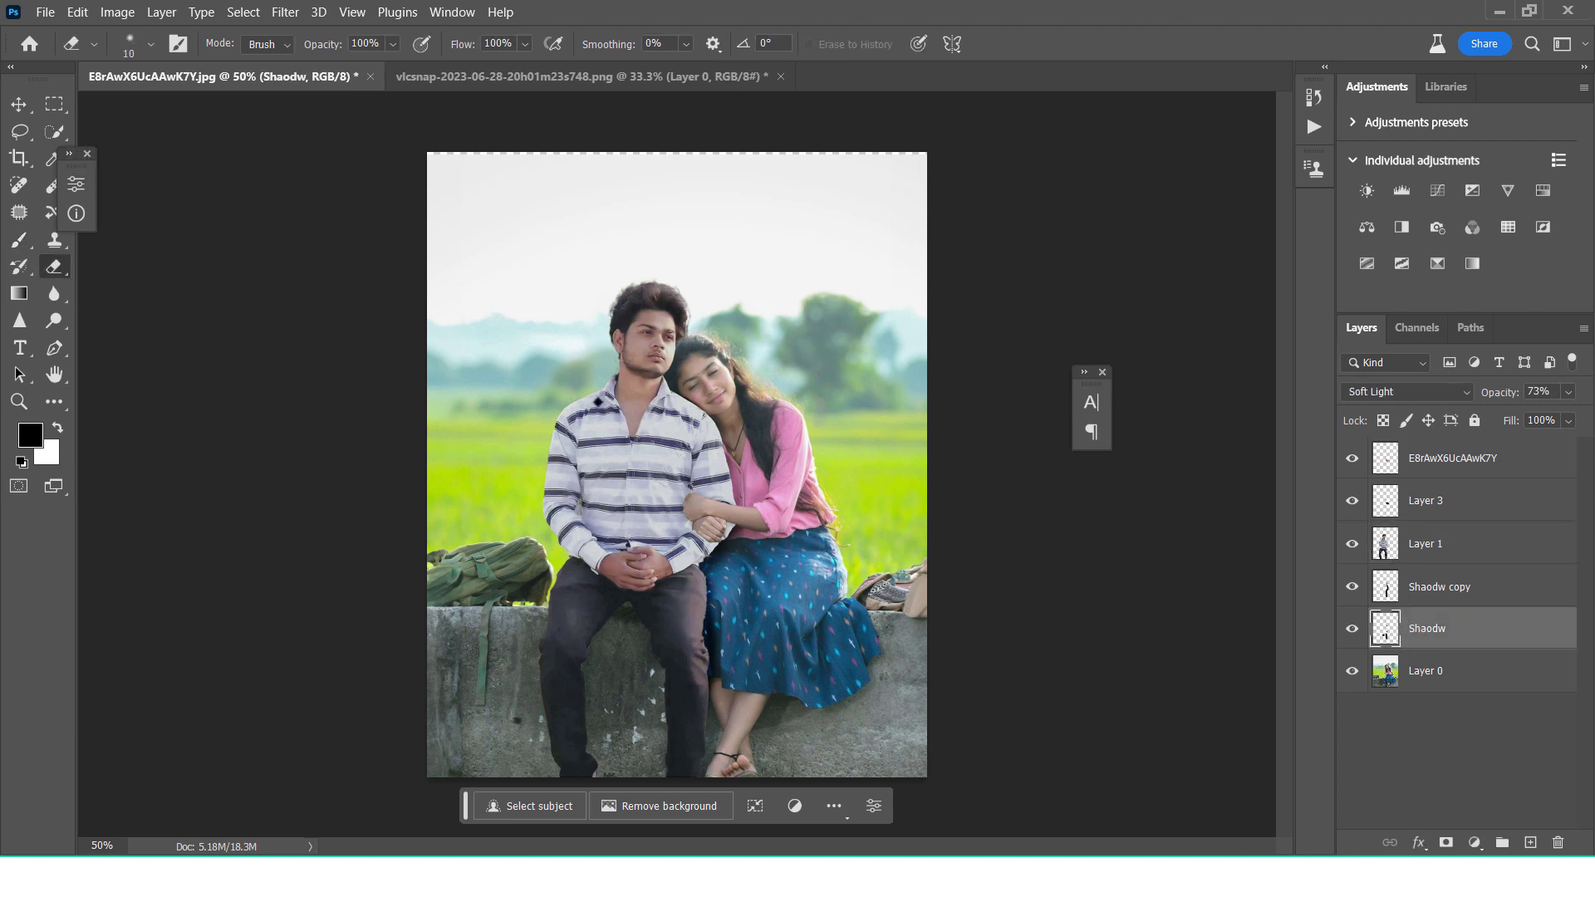
key("bracketleft")
key("bracketleft")
key("bracketleft")
key("bracketright")
key("bracketright")
key("bracketright")
key("bracketright")
key("bracketright")
key("bracketright")
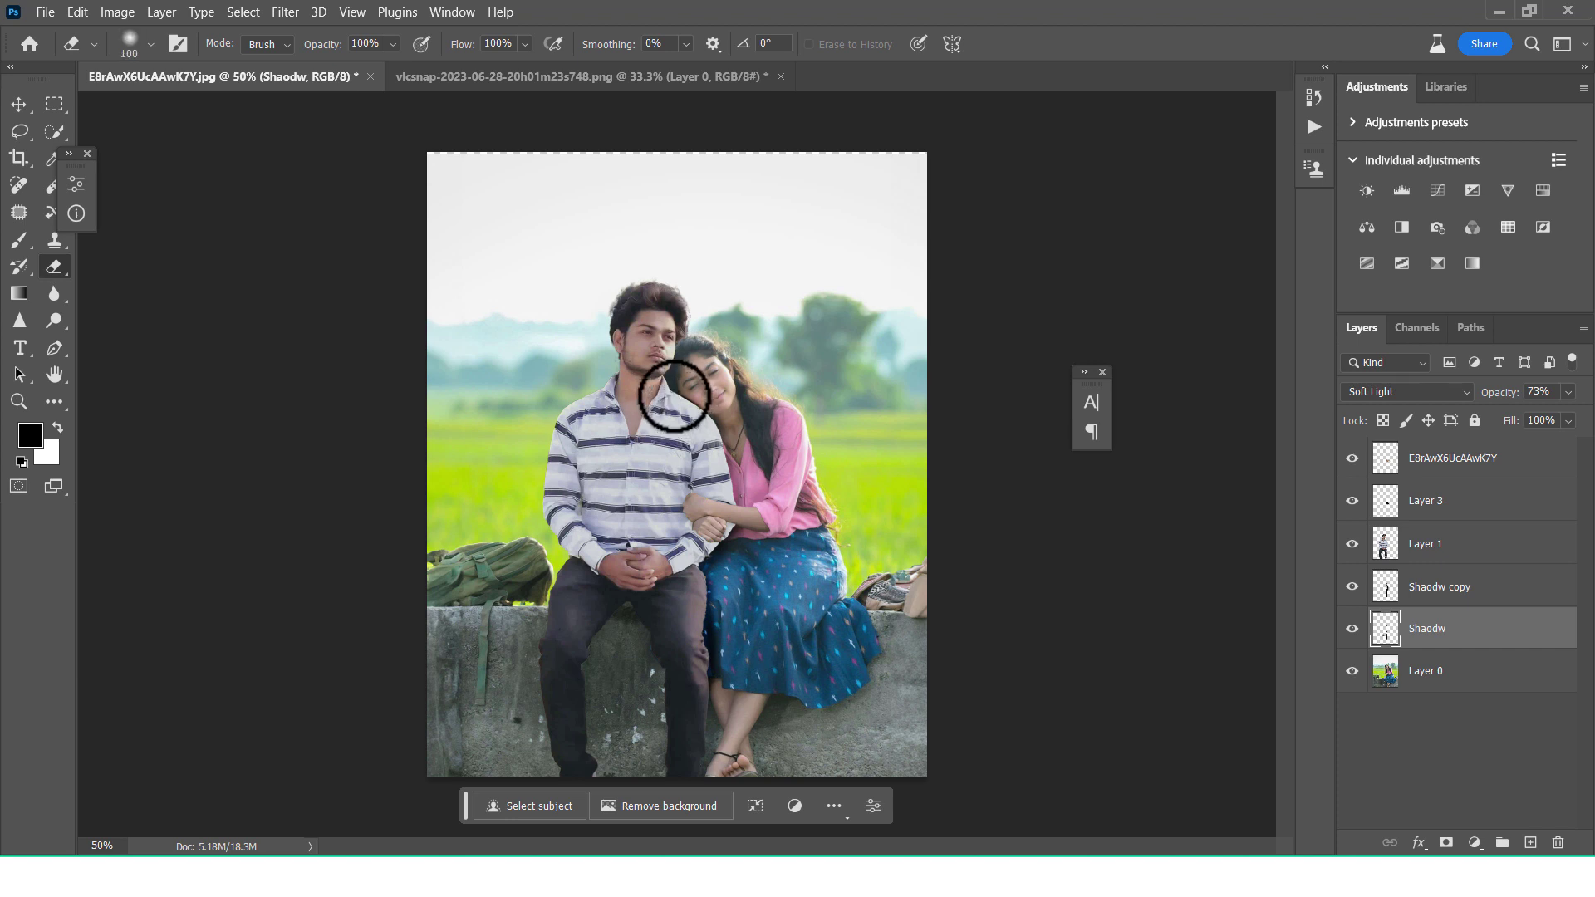
left_click_drag(707, 411, 687, 405)
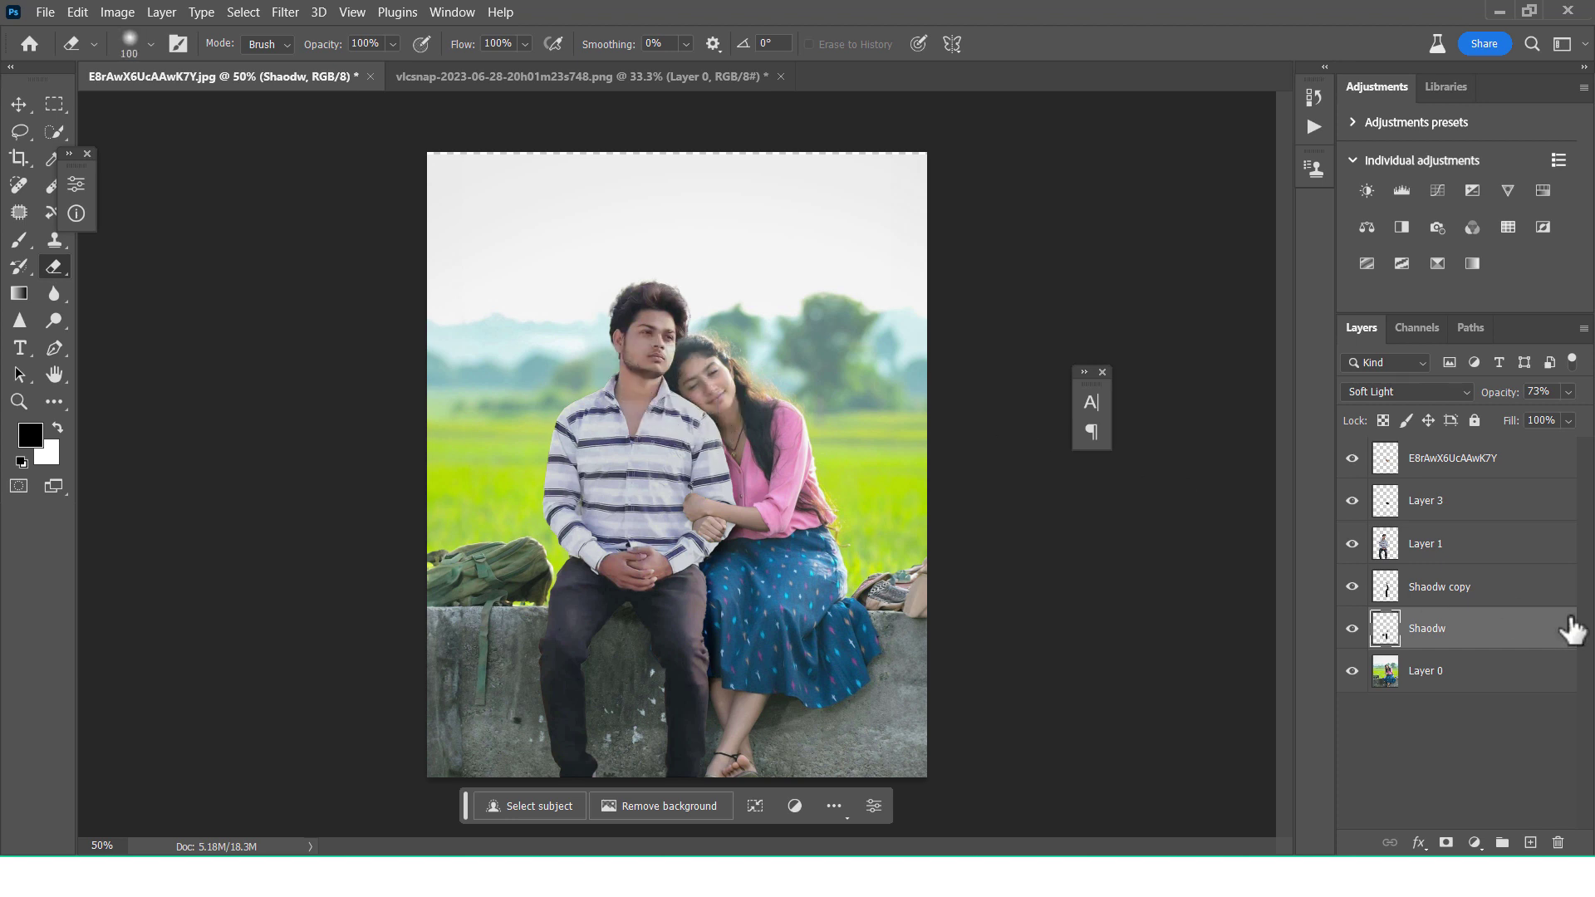
left_click(1353, 586)
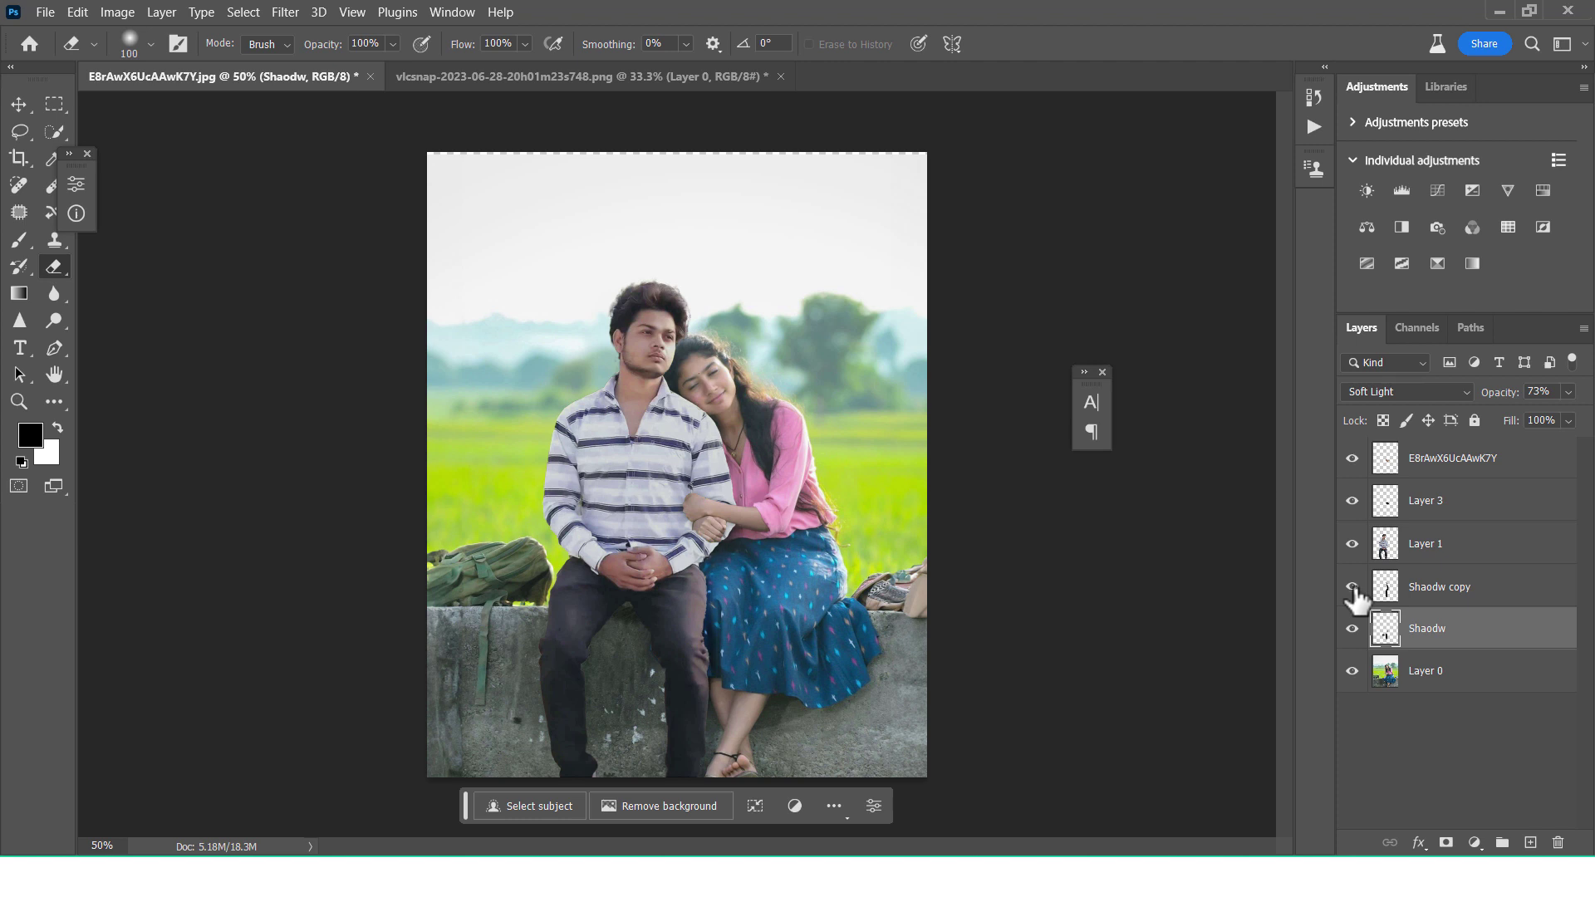
left_click_drag(755, 424, 668, 401)
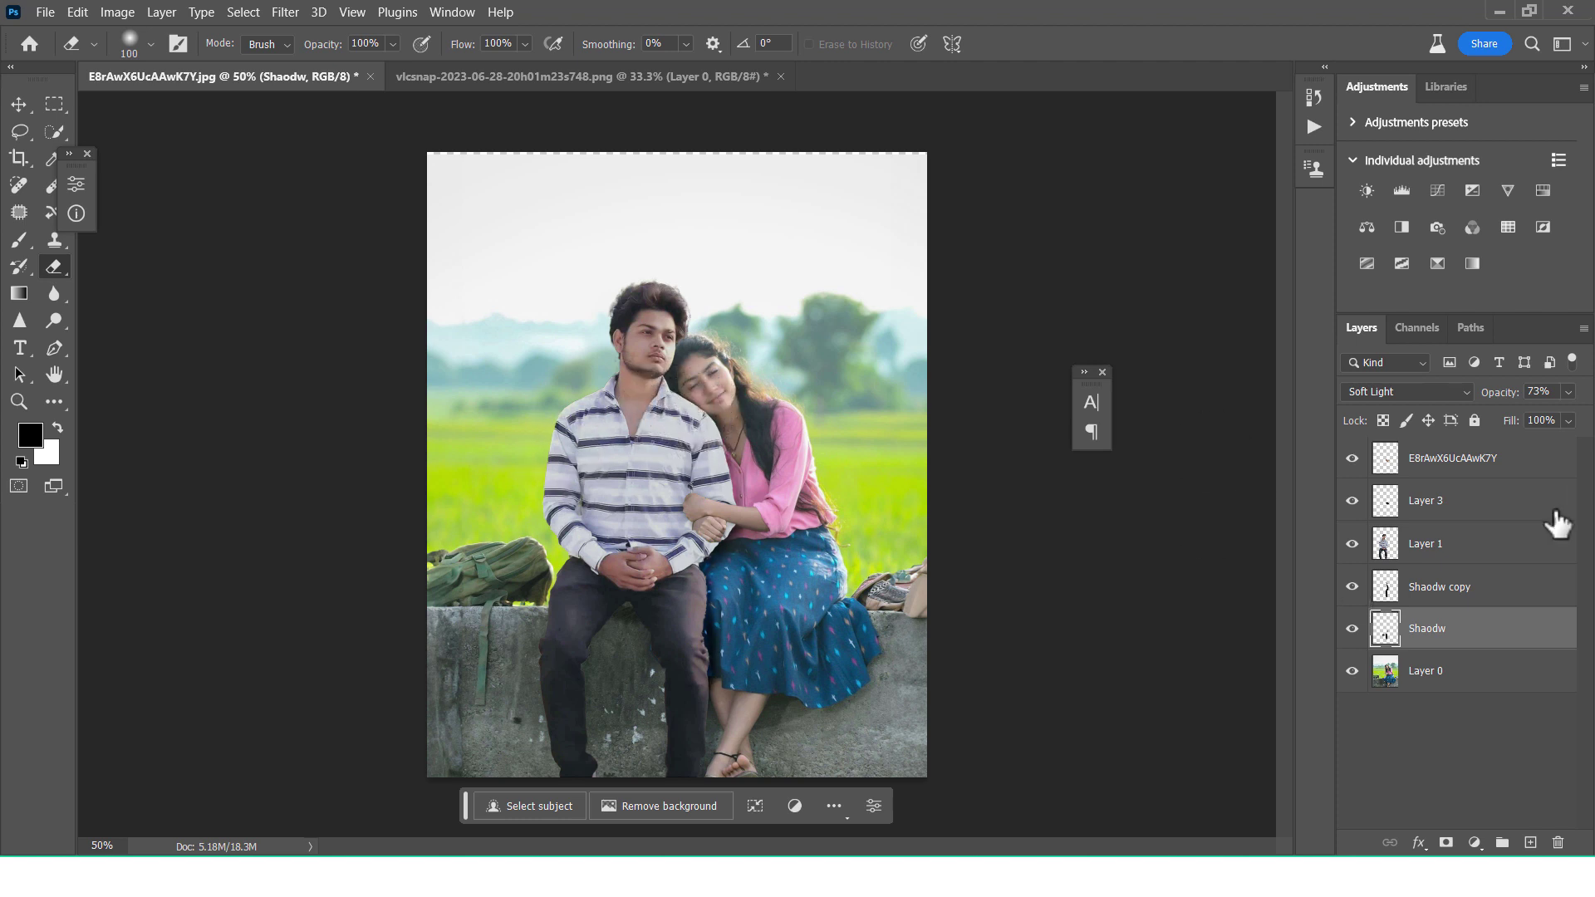
left_click(1426, 585)
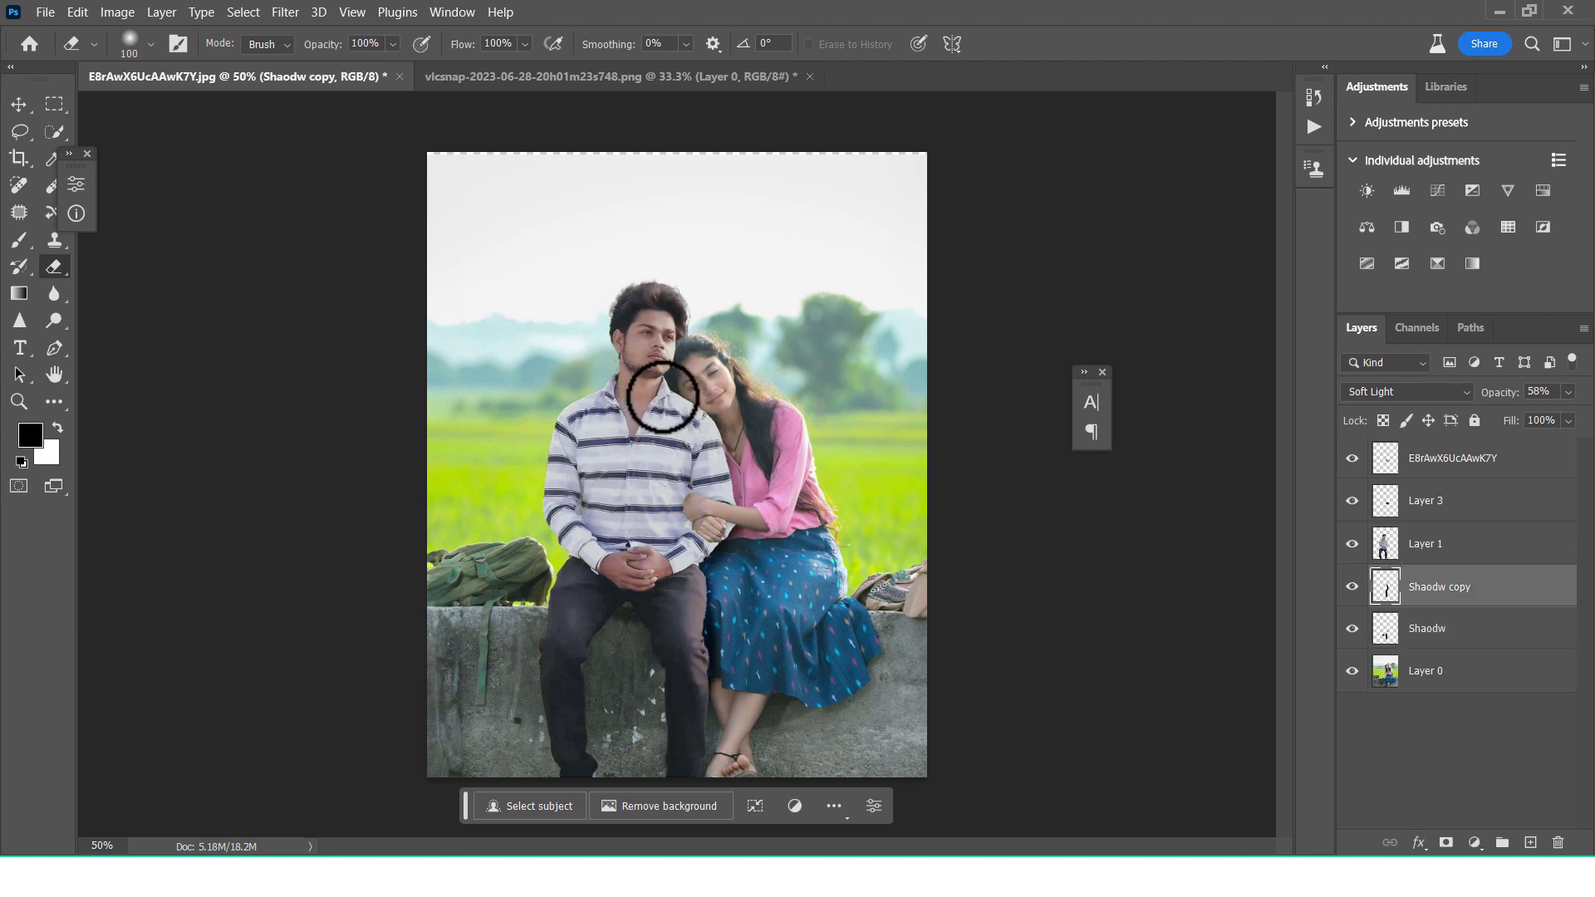
left_click_drag(670, 402, 659, 446)
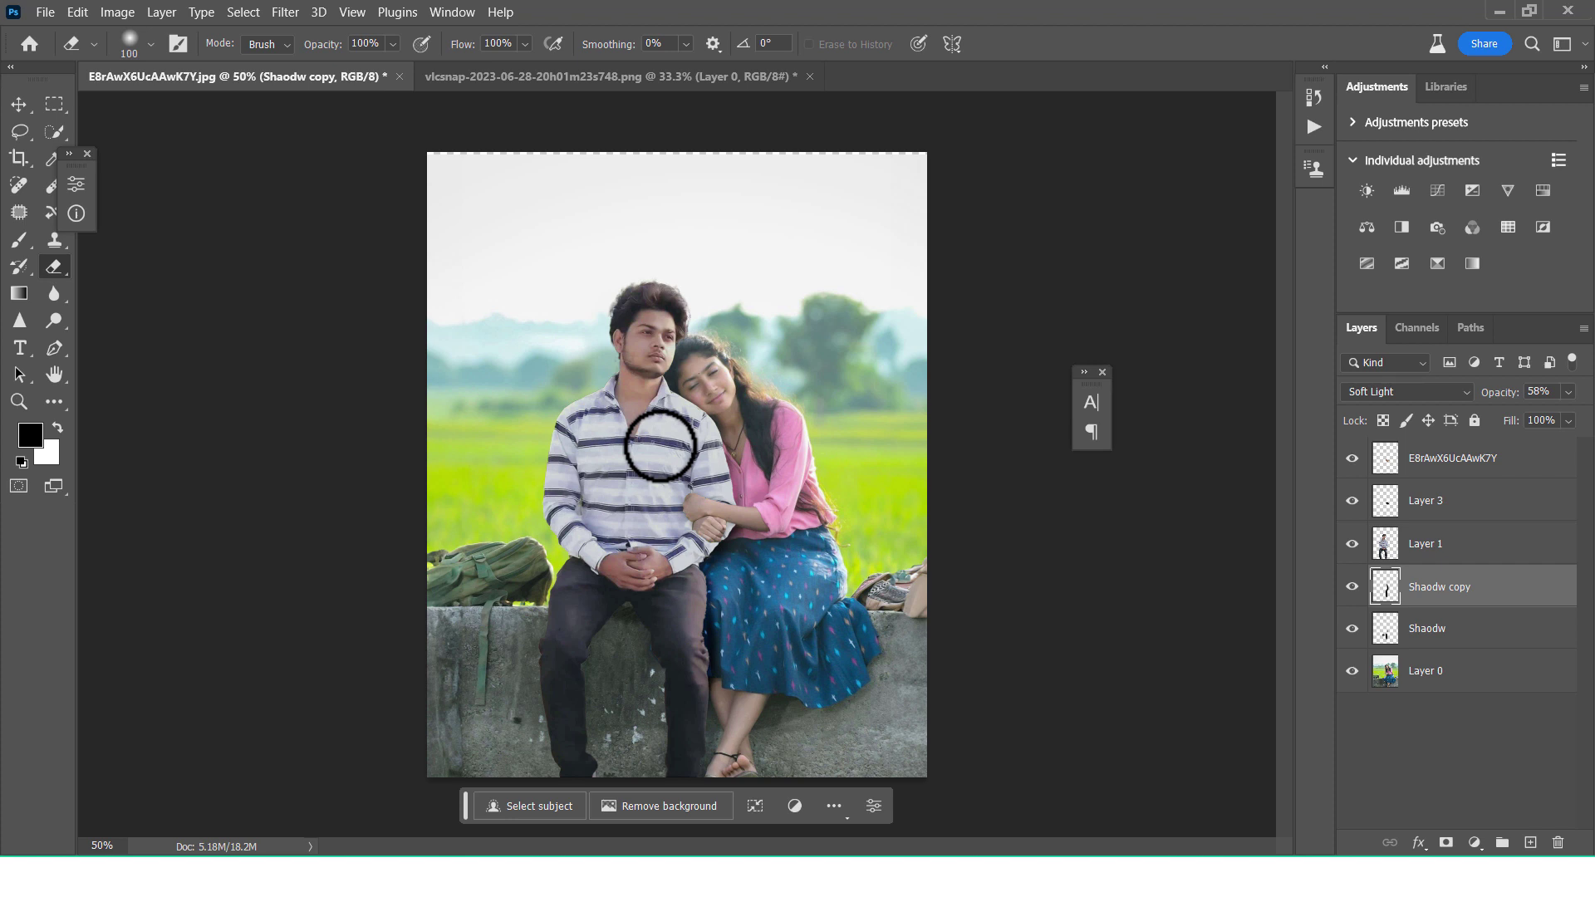
left_click(1437, 556)
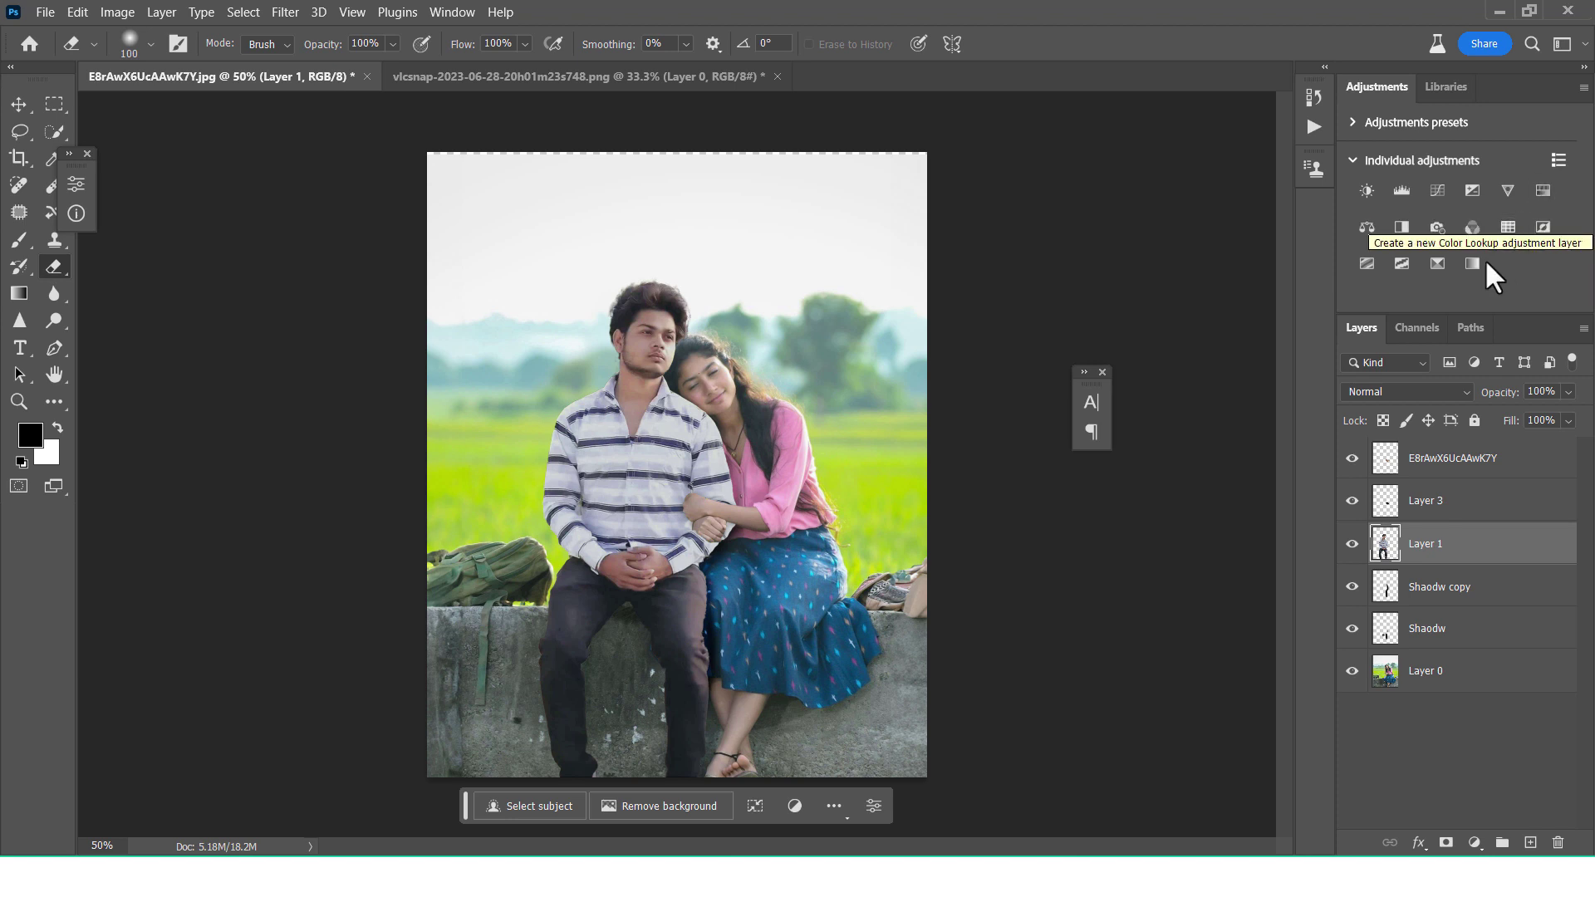
Step: Add a Selective Color layer clipped to the man, with Reds Cyan -26 plus more Yellow and Black
left_click(1438, 263)
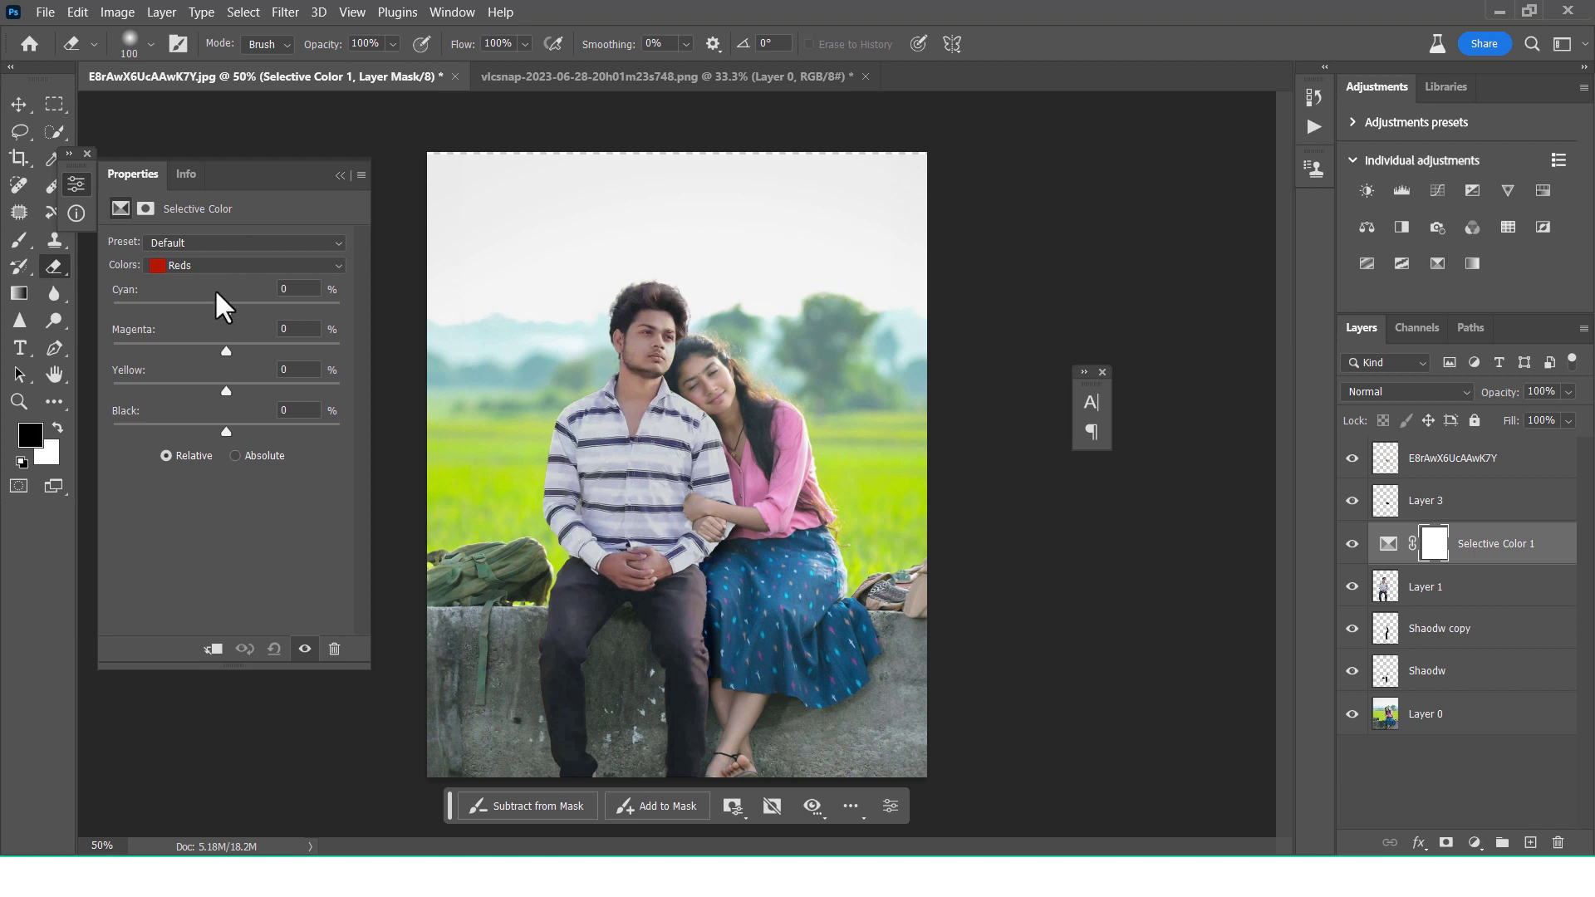
left_click(213, 649)
left_click_drag(226, 309, 175, 309)
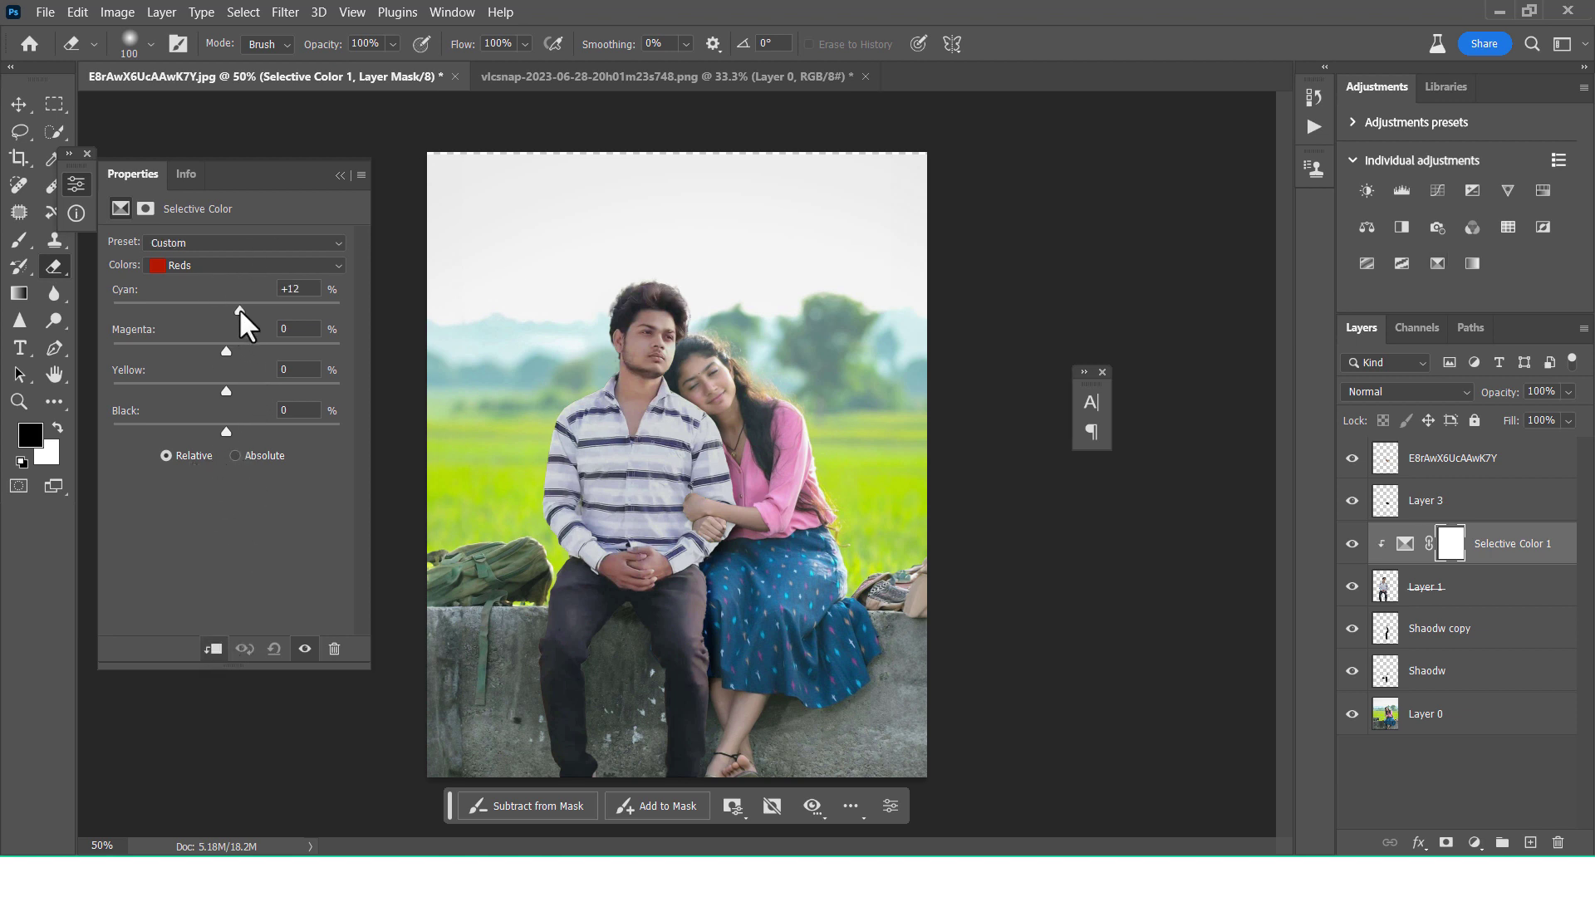
left_click(197, 305)
mouse_move(221, 389)
left_mouse_down()
mouse_move(257, 391)
mouse_move(247, 415)
mouse_move(202, 427)
mouse_move(270, 432)
mouse_move(233, 430)
left_mouse_up()
left_click(240, 426)
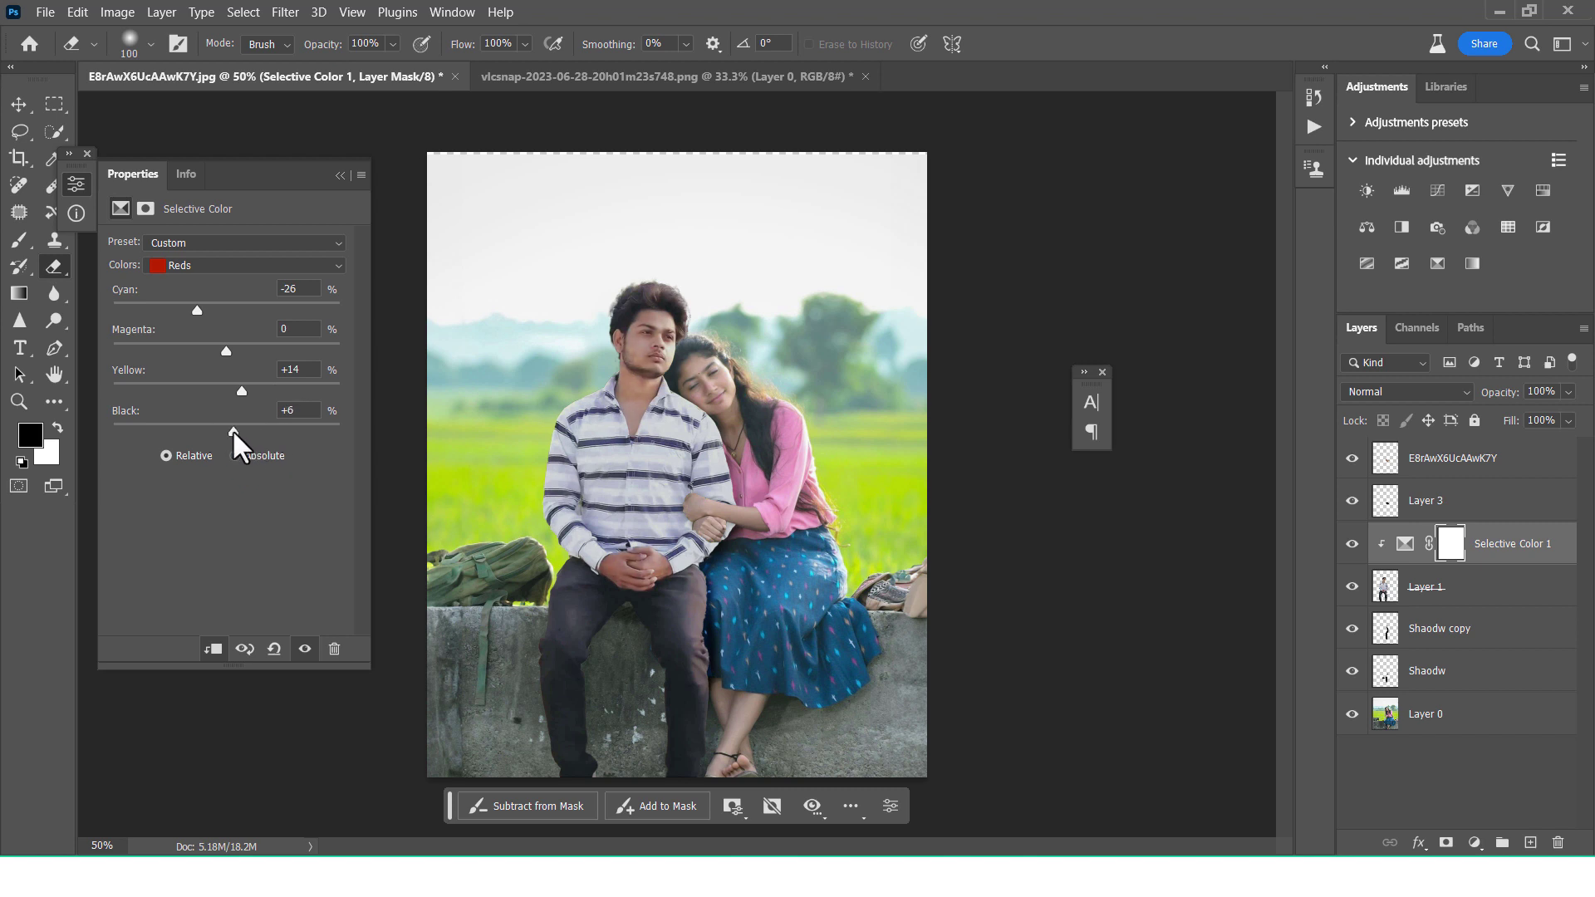
Step: Add cyan to the man's Yellows and set Blacks to Cyan +18, Yellow +6
left_click(236, 266)
left_click(222, 296)
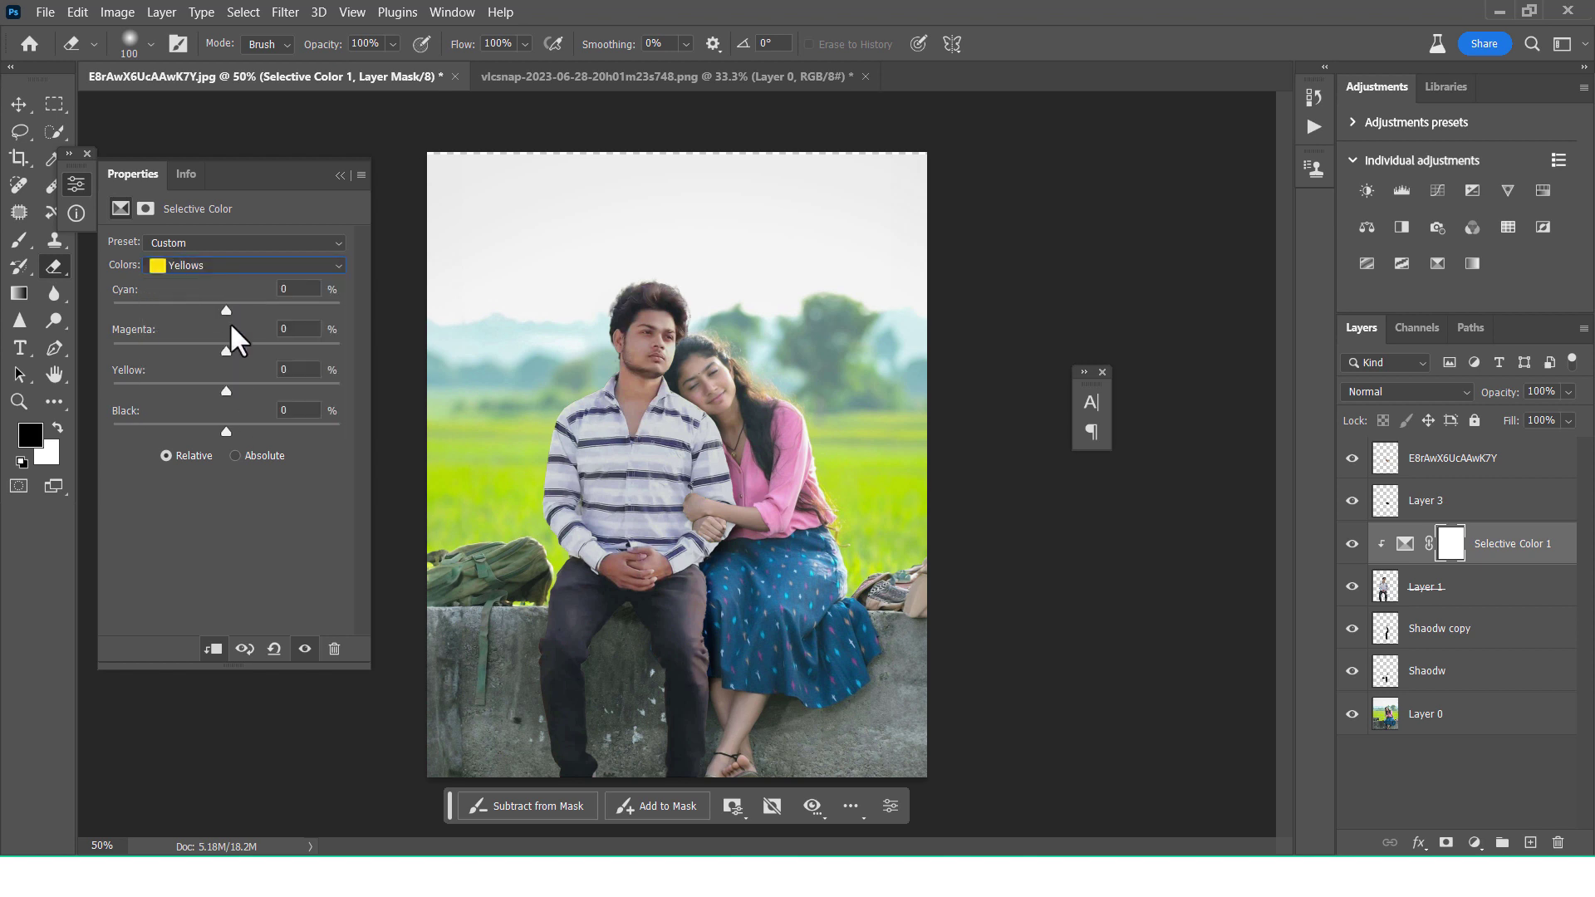
mouse_move(227, 310)
left_mouse_down()
mouse_move(153, 313)
mouse_move(281, 327)
mouse_move(274, 349)
mouse_move(169, 347)
mouse_move(201, 387)
mouse_move(315, 388)
mouse_move(240, 387)
mouse_move(183, 434)
mouse_move(313, 430)
mouse_move(251, 431)
left_mouse_up()
left_click(271, 264)
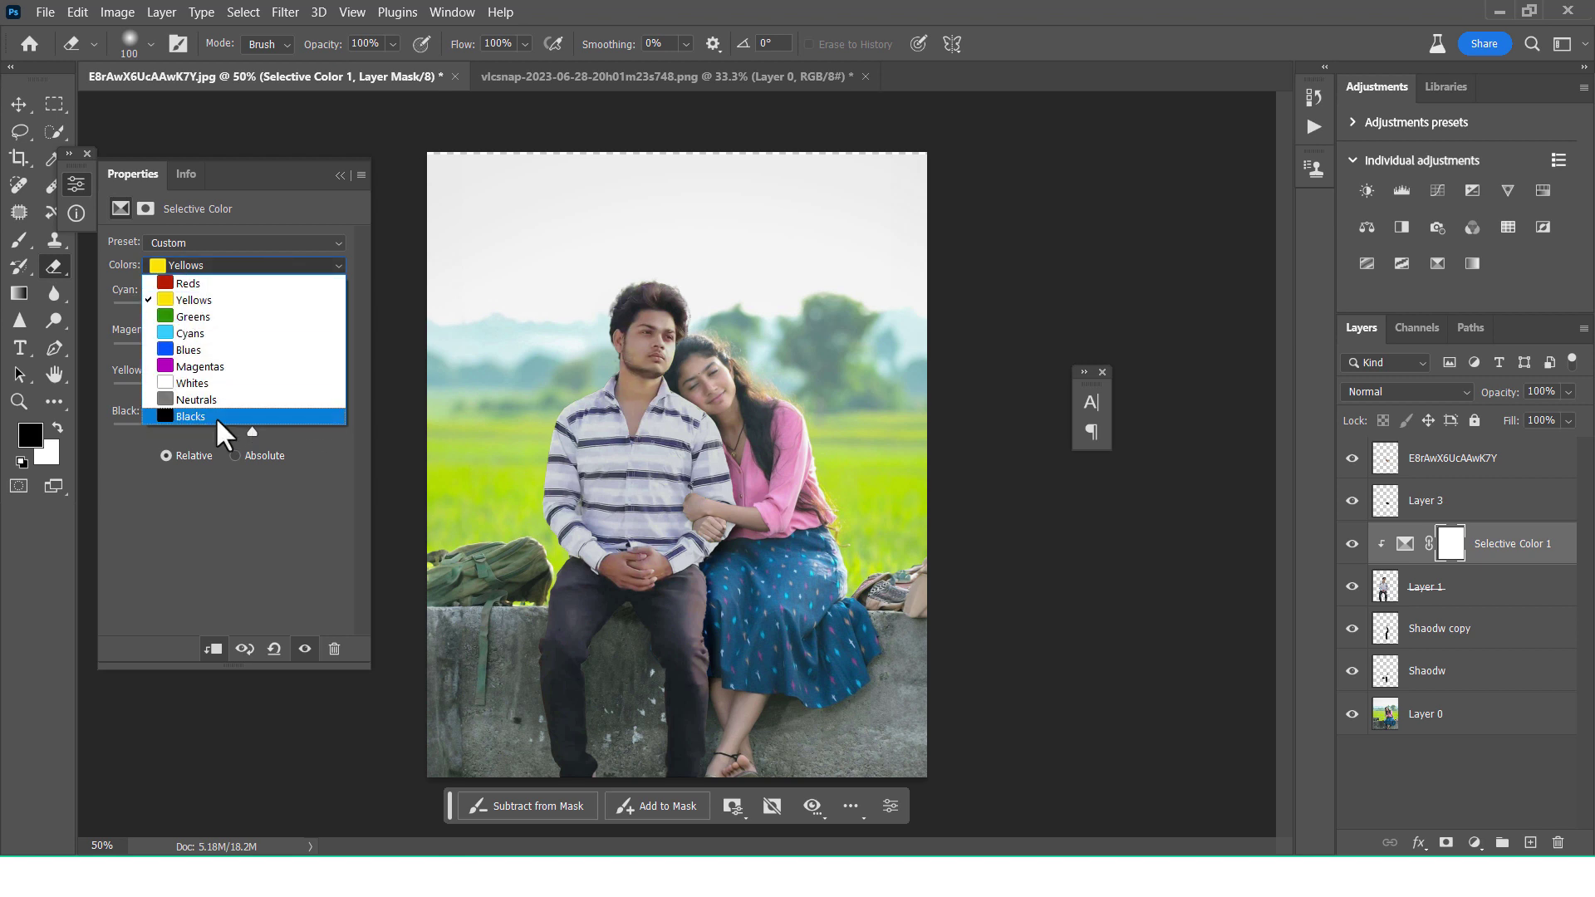
left_click(219, 416)
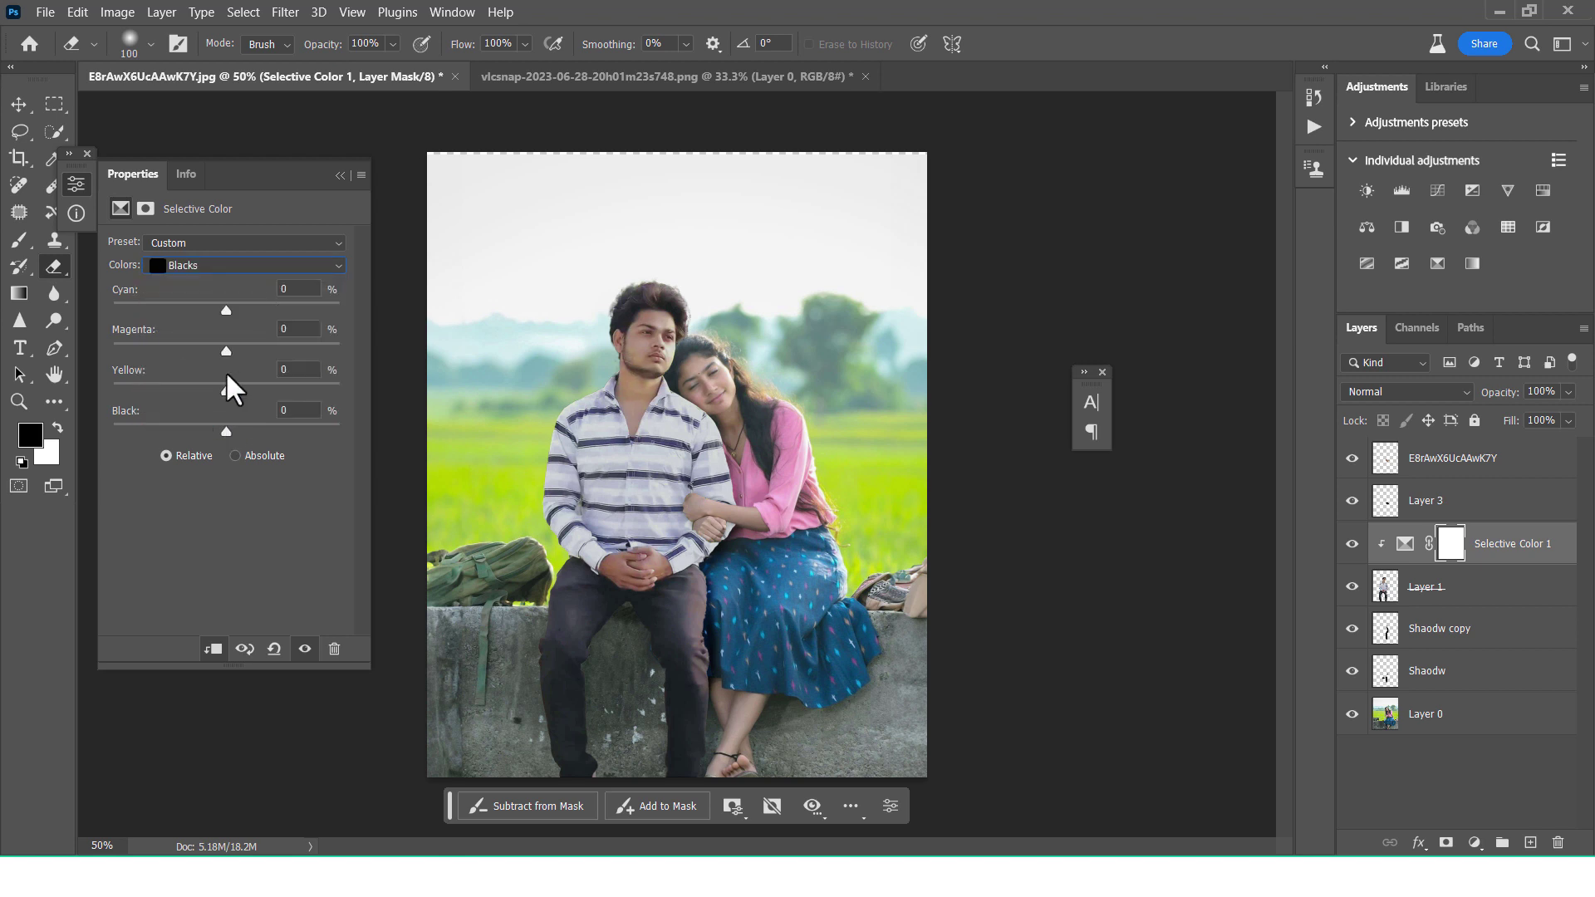
mouse_move(226, 310)
left_mouse_down()
mouse_move(260, 335)
mouse_move(246, 311)
left_mouse_up()
mouse_move(226, 390)
left_mouse_down()
mouse_move(208, 389)
mouse_move(234, 390)
left_mouse_up()
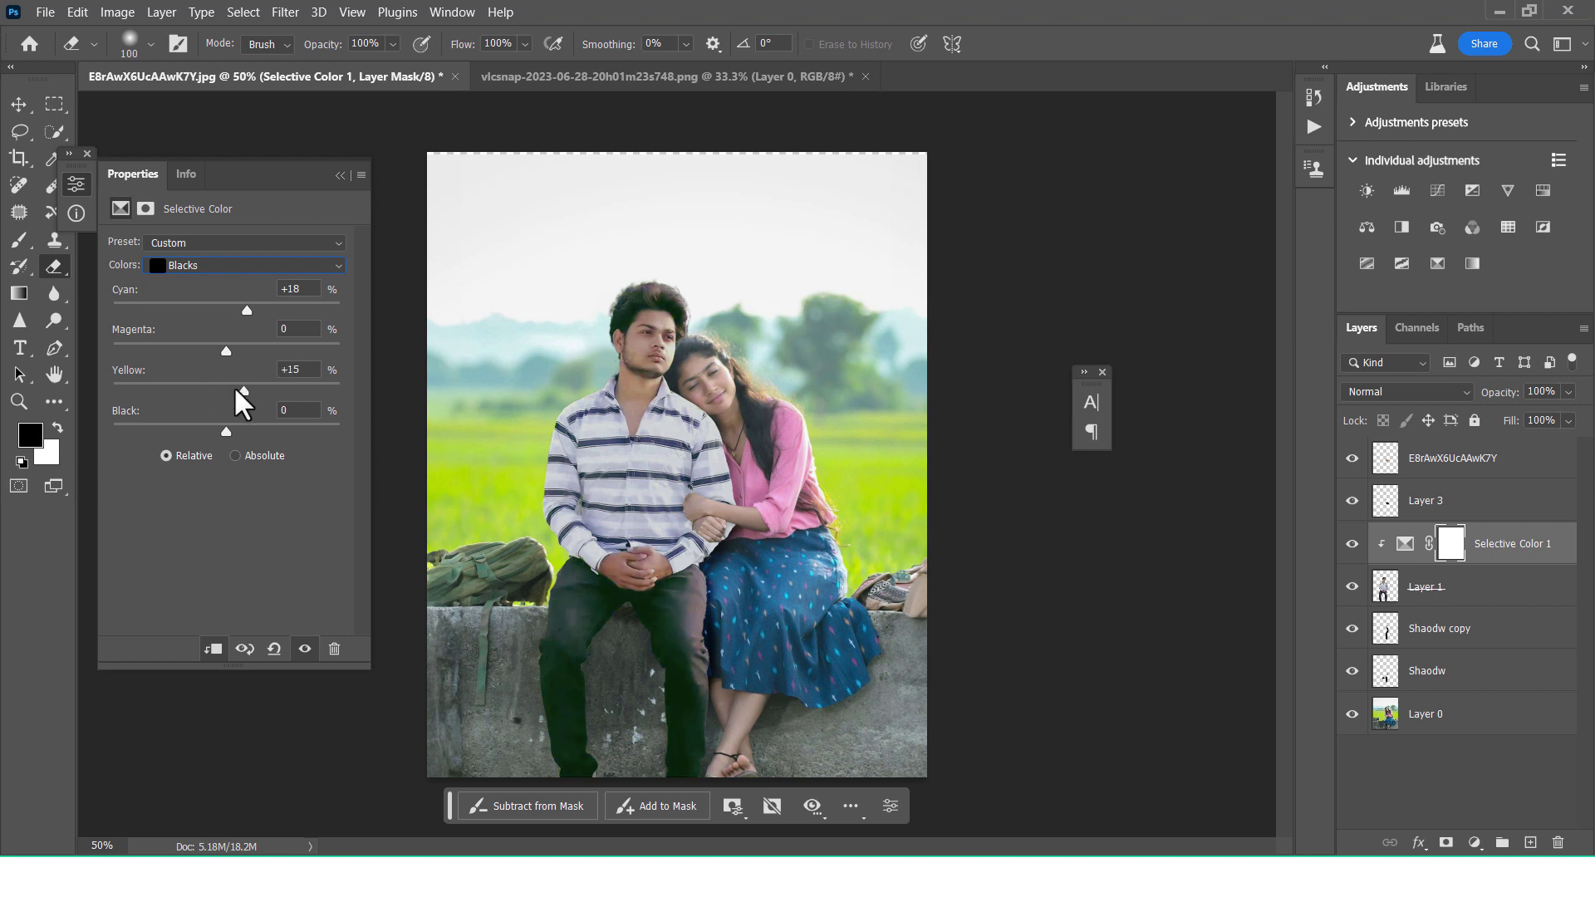
left_click(339, 175)
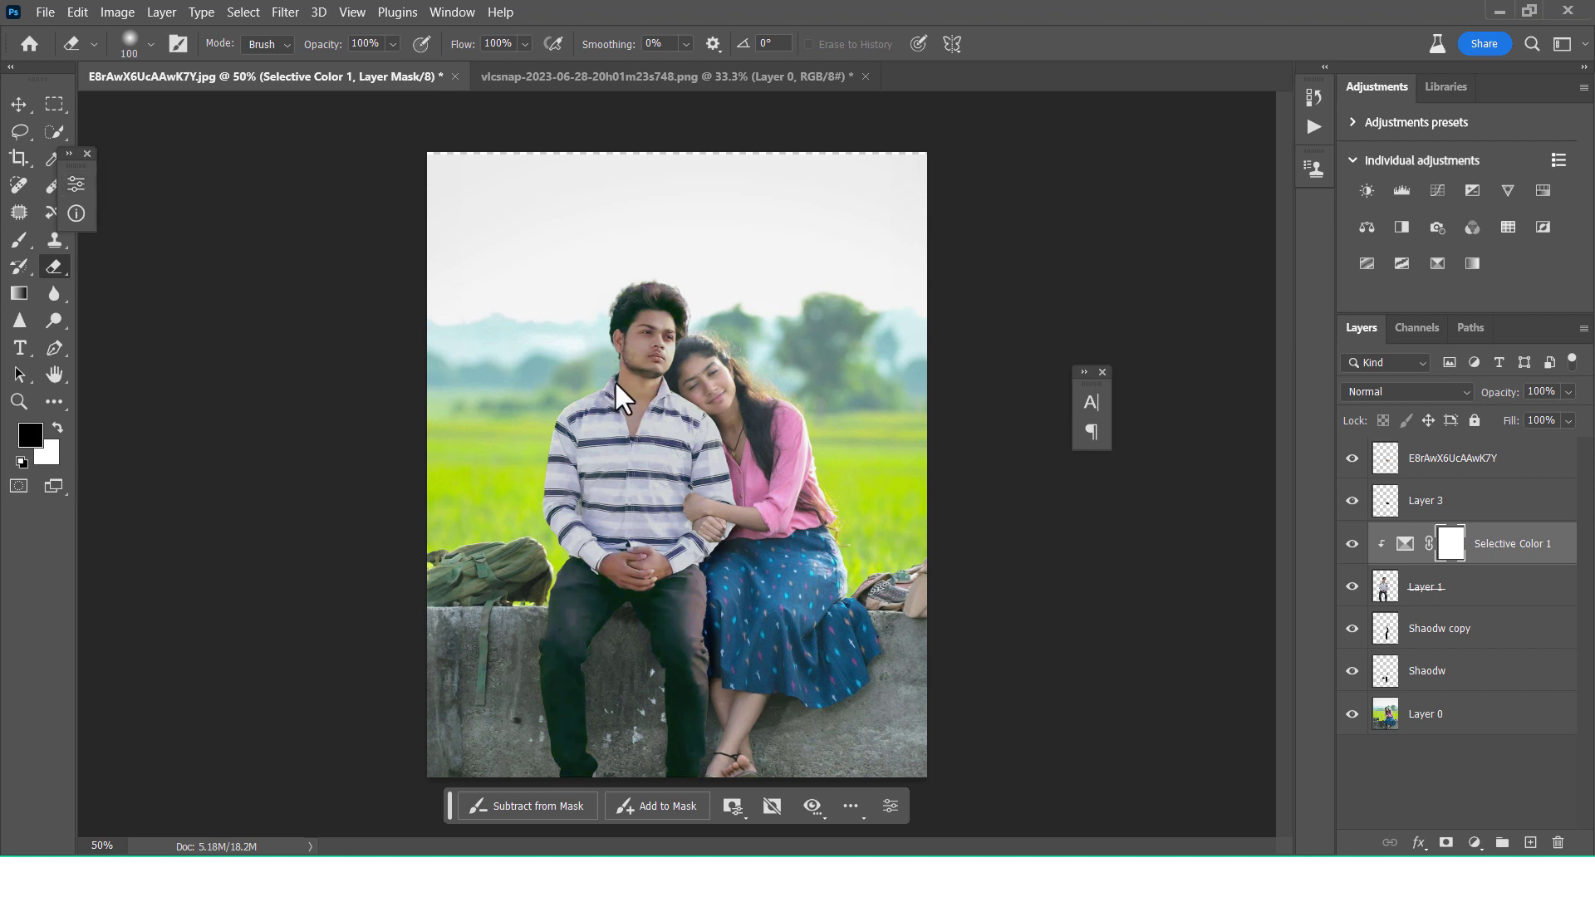
Step: On Layer 1, zoom in on the man's head and lasso a freehand selection around his hair
left_click(1465, 597)
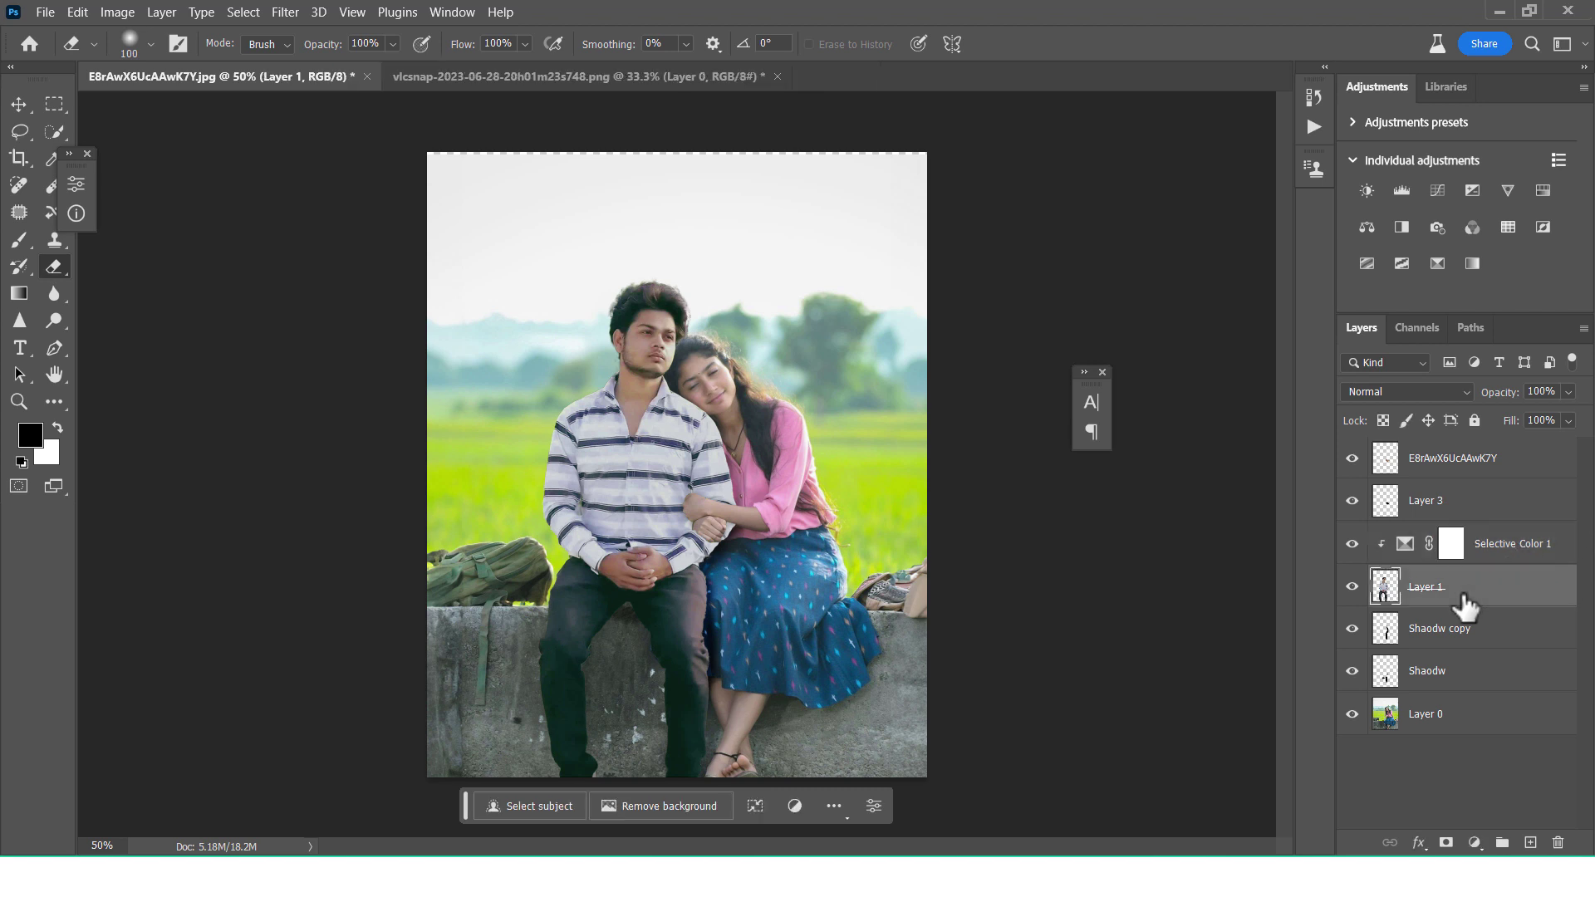
left_click(1509, 475)
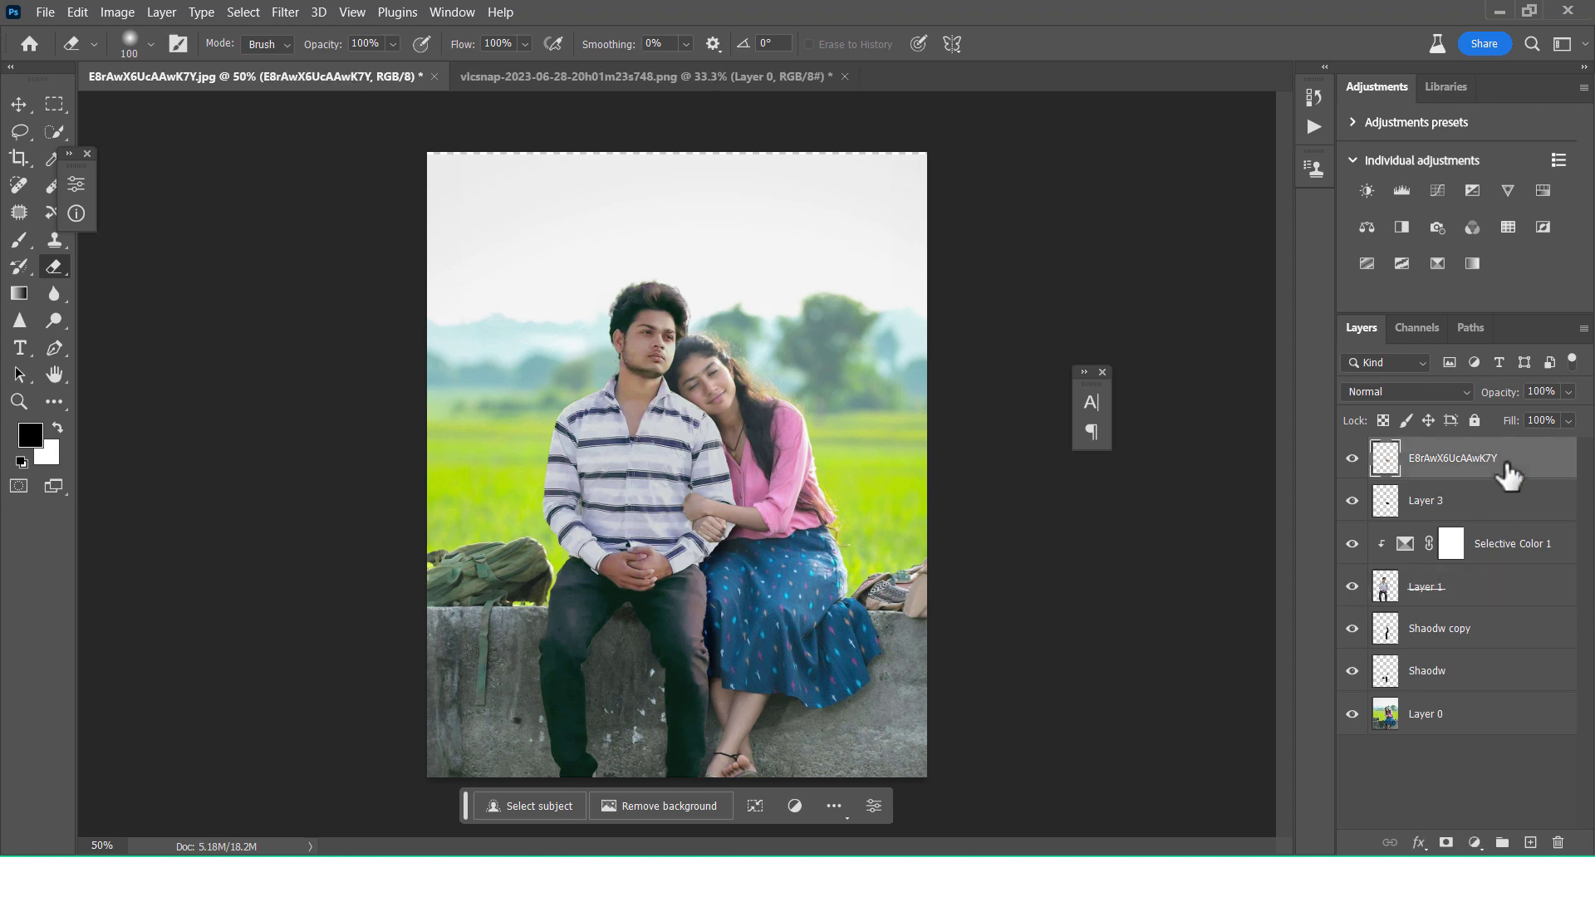
left_click(1458, 600)
key("ctrl+plus")
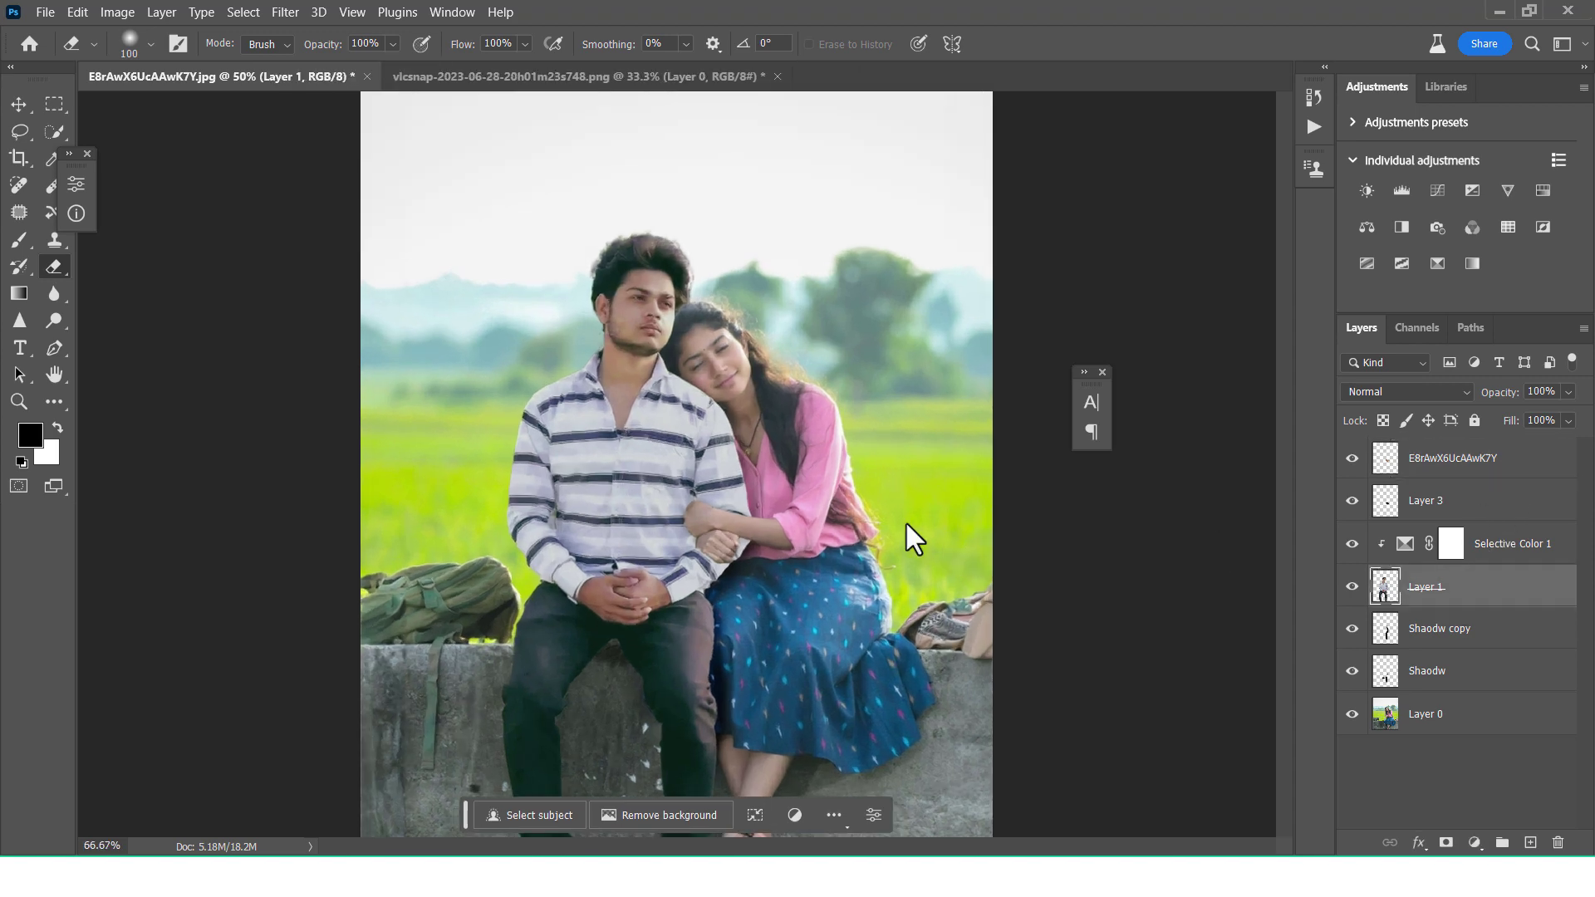
key("ctrl+plus")
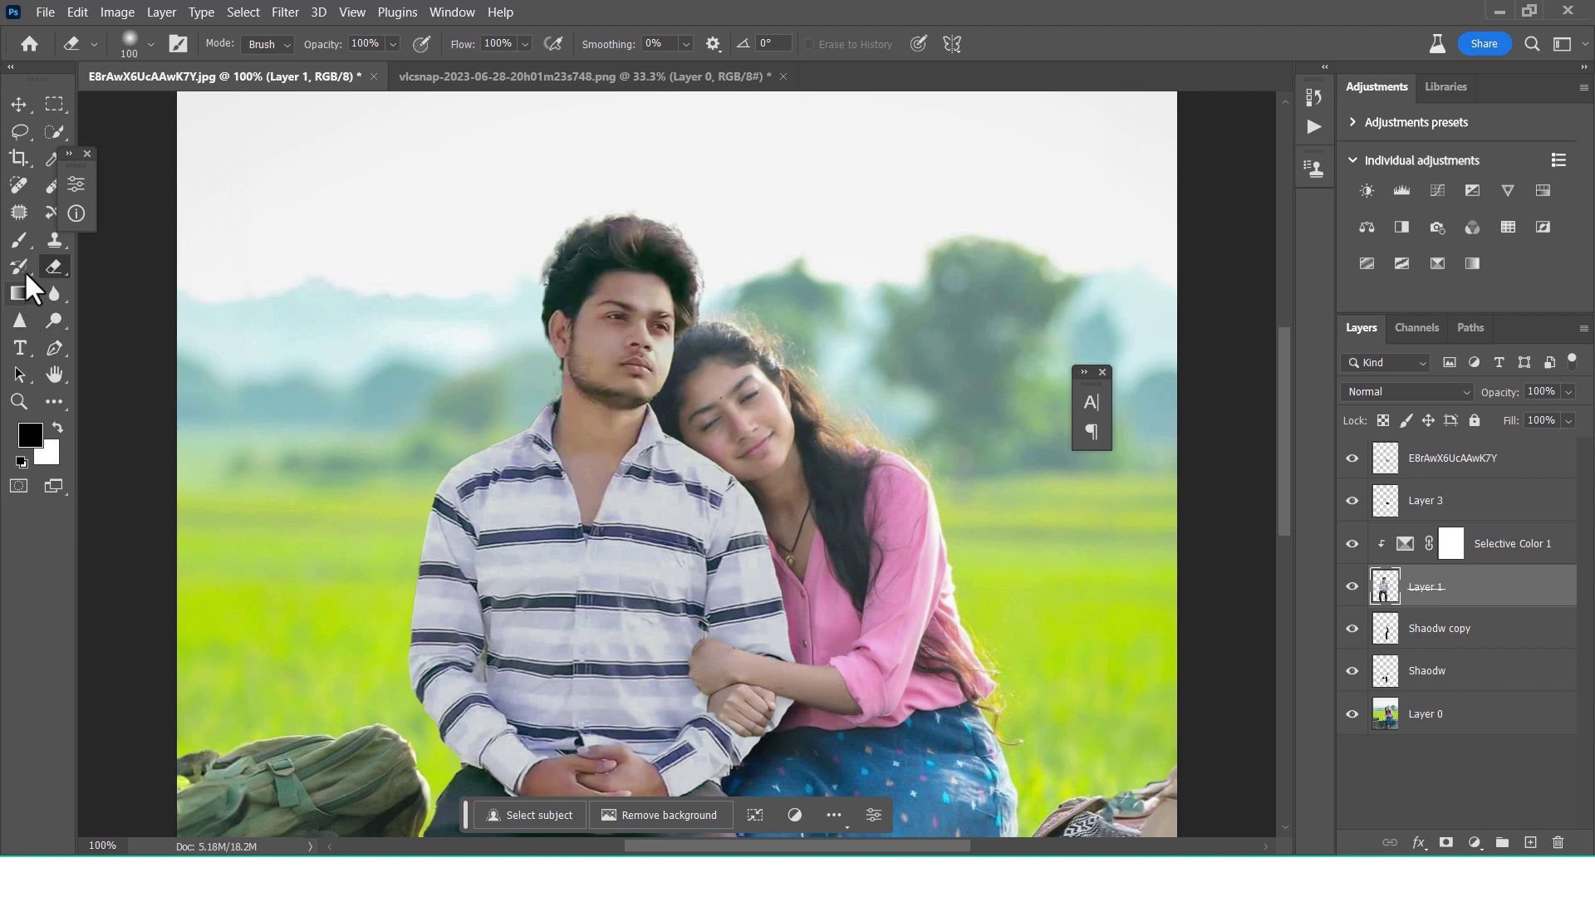
key("p")
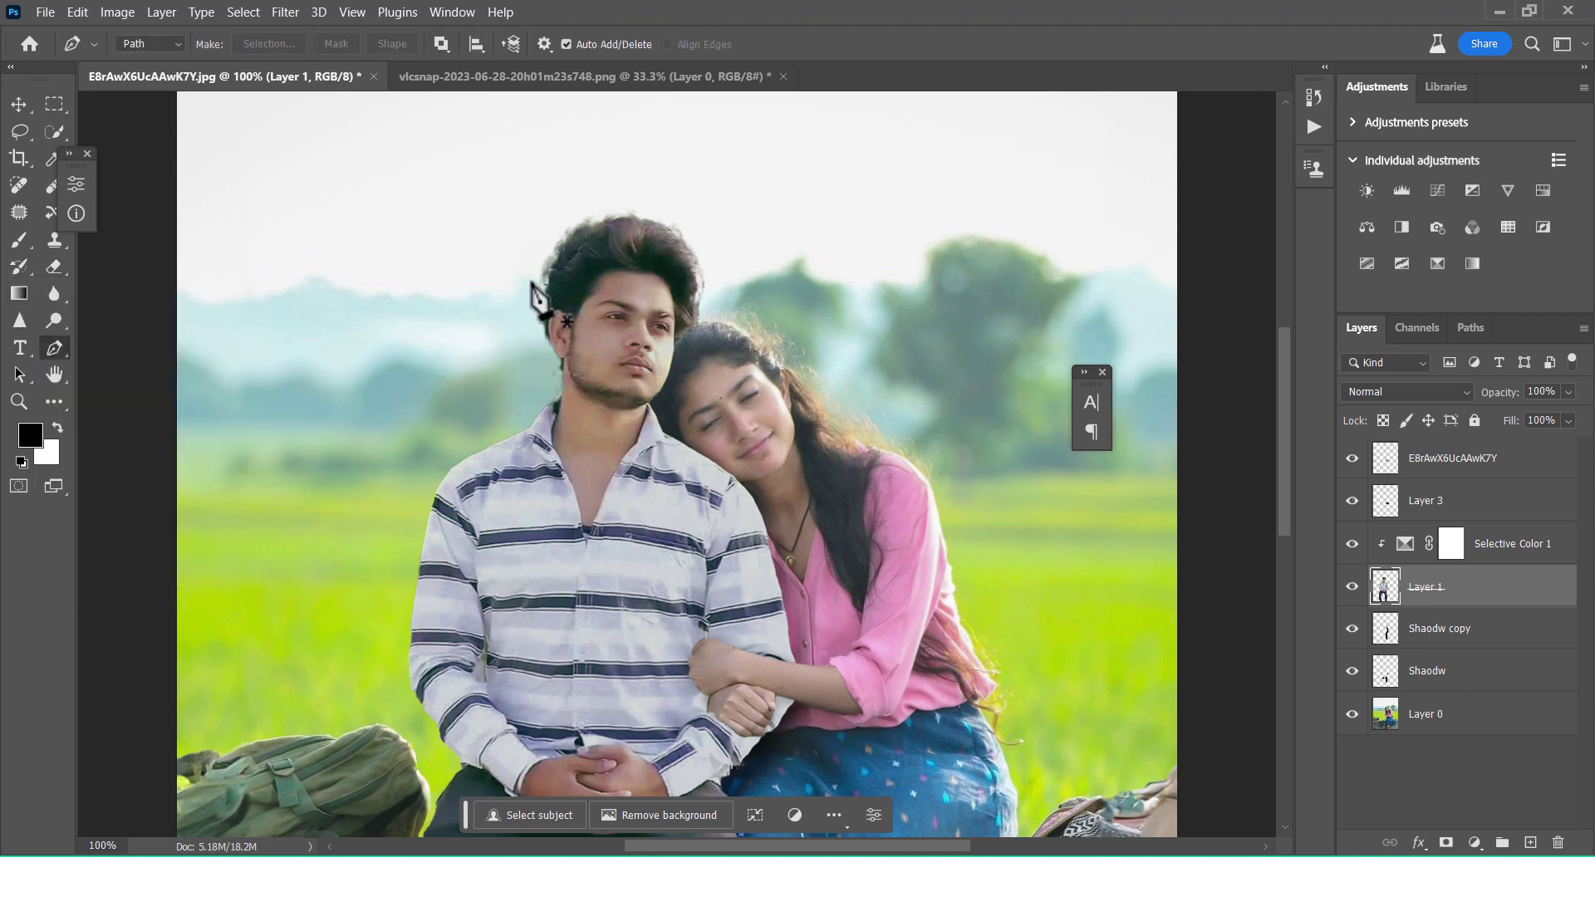
left_click(543, 280)
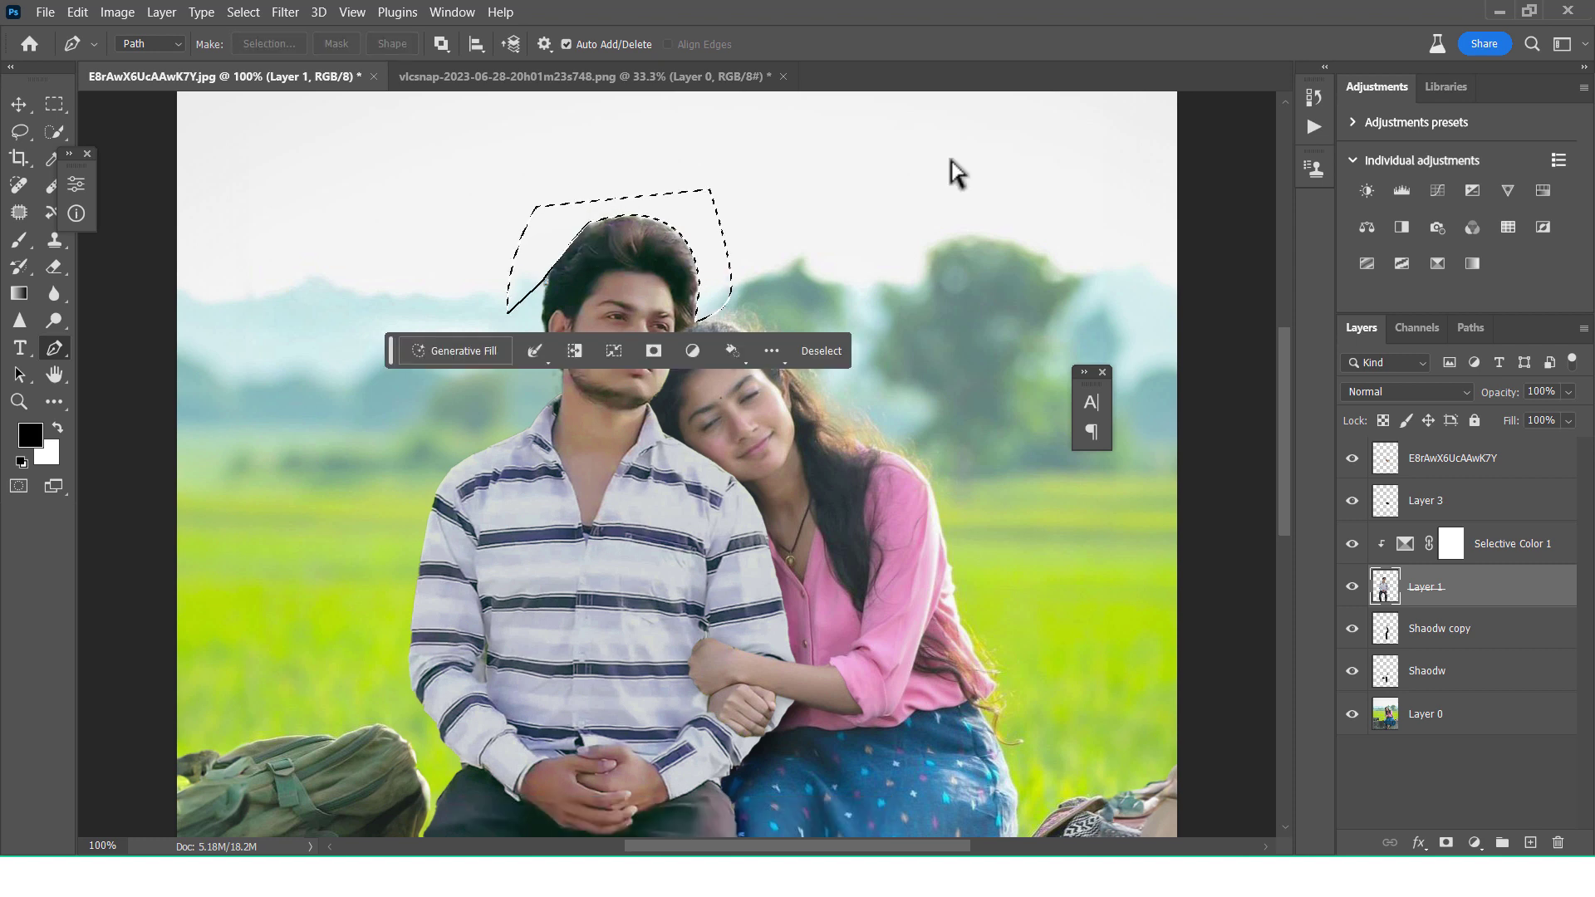
key("ctrl+d")
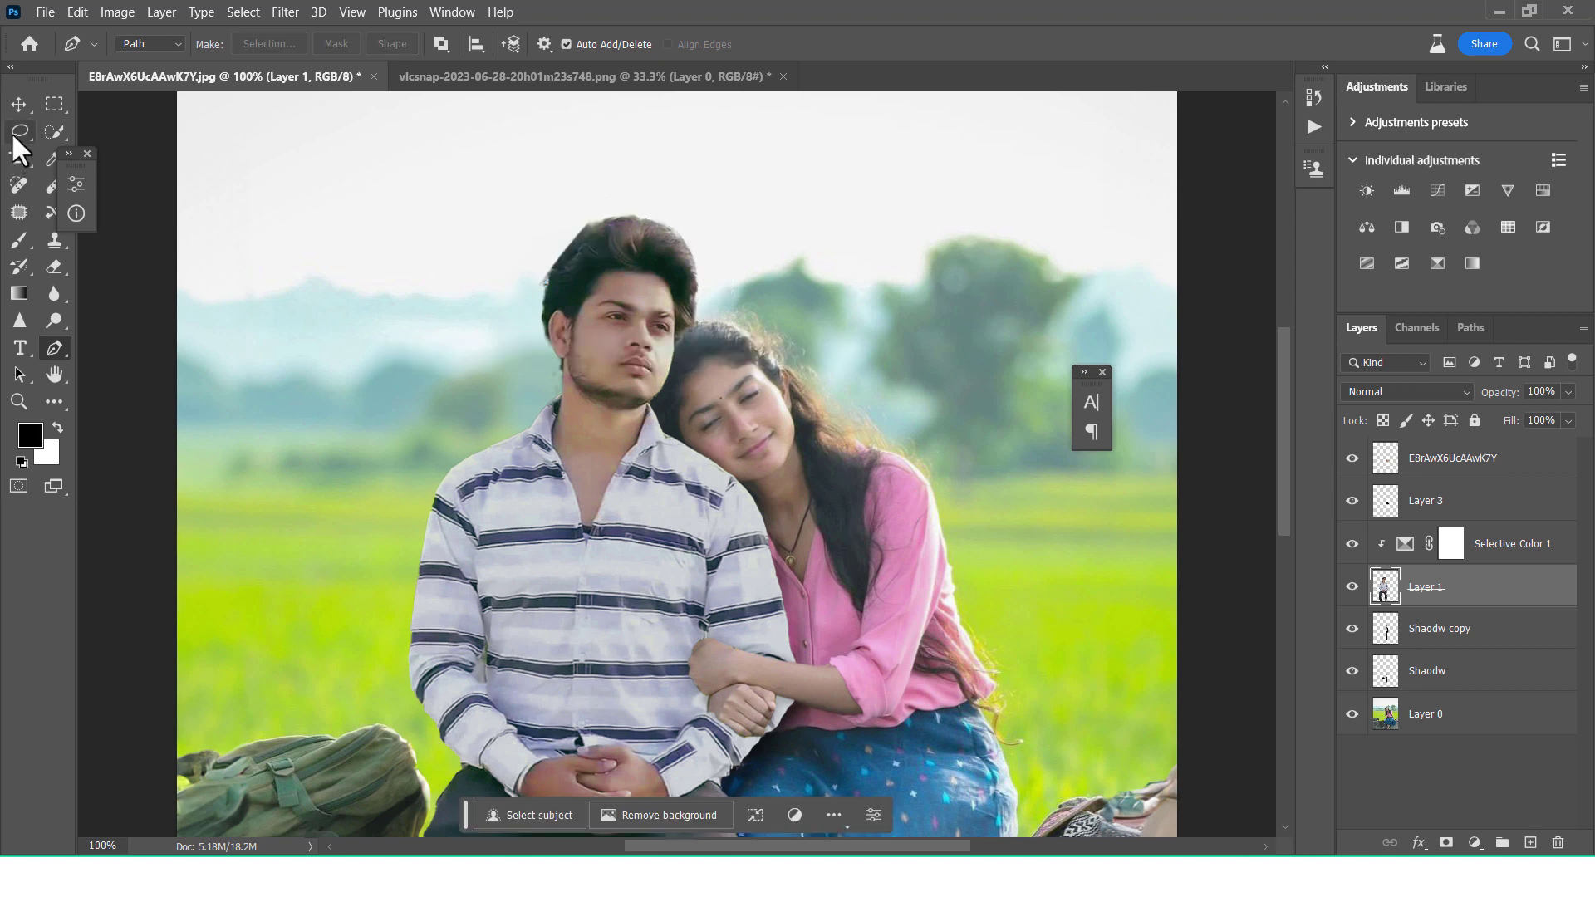
left_click(14, 135)
left_click_drag(550, 286, 705, 309)
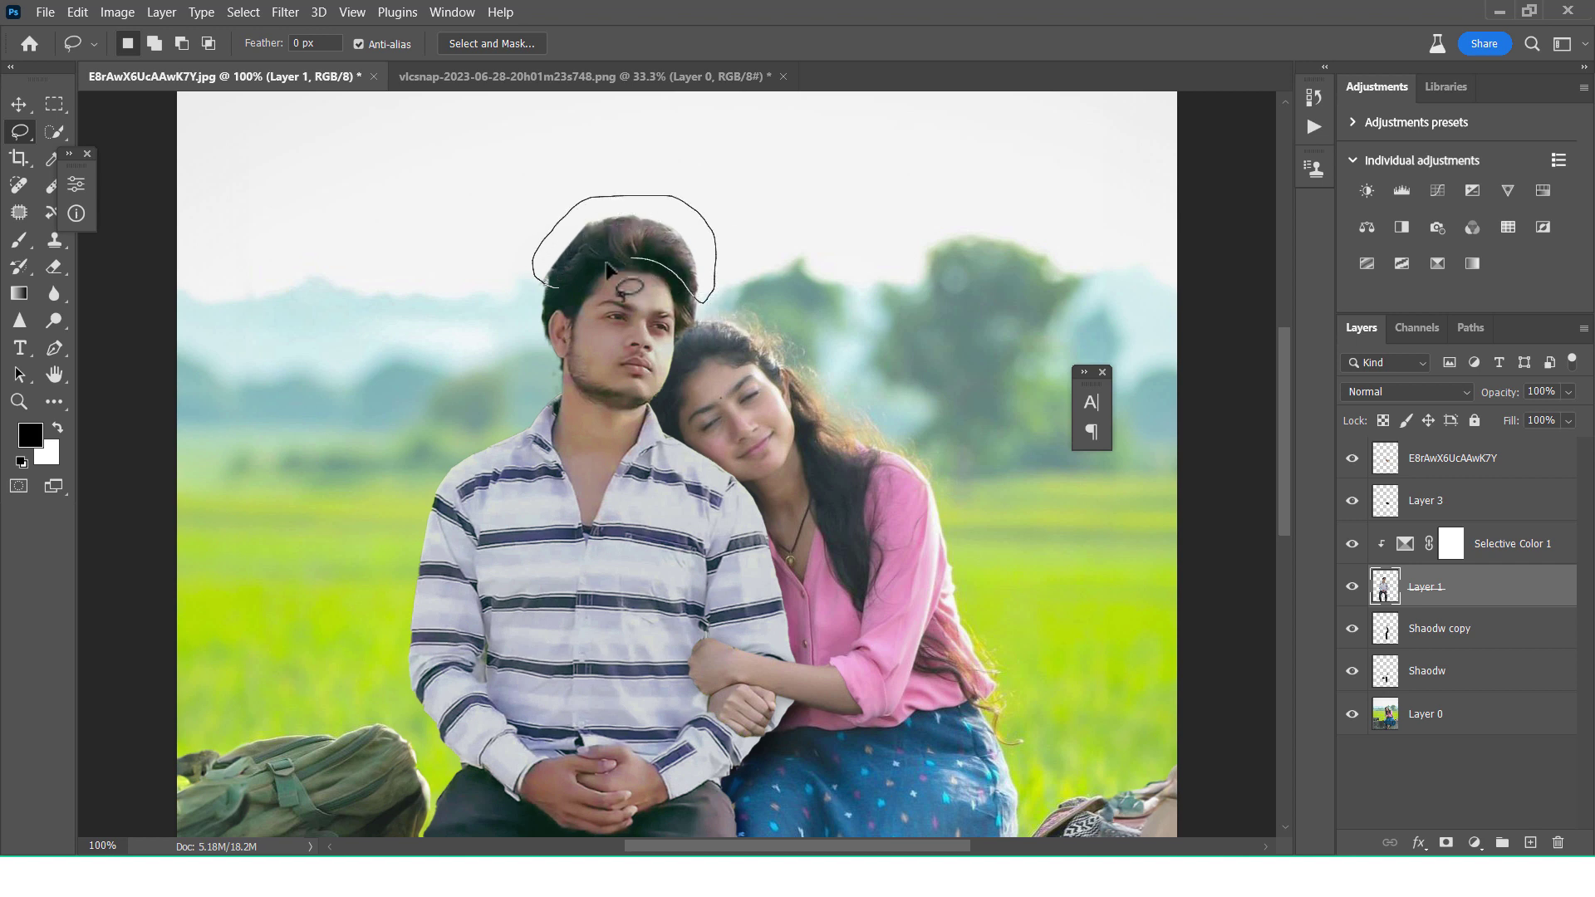
left_click_drag(704, 309, 569, 295)
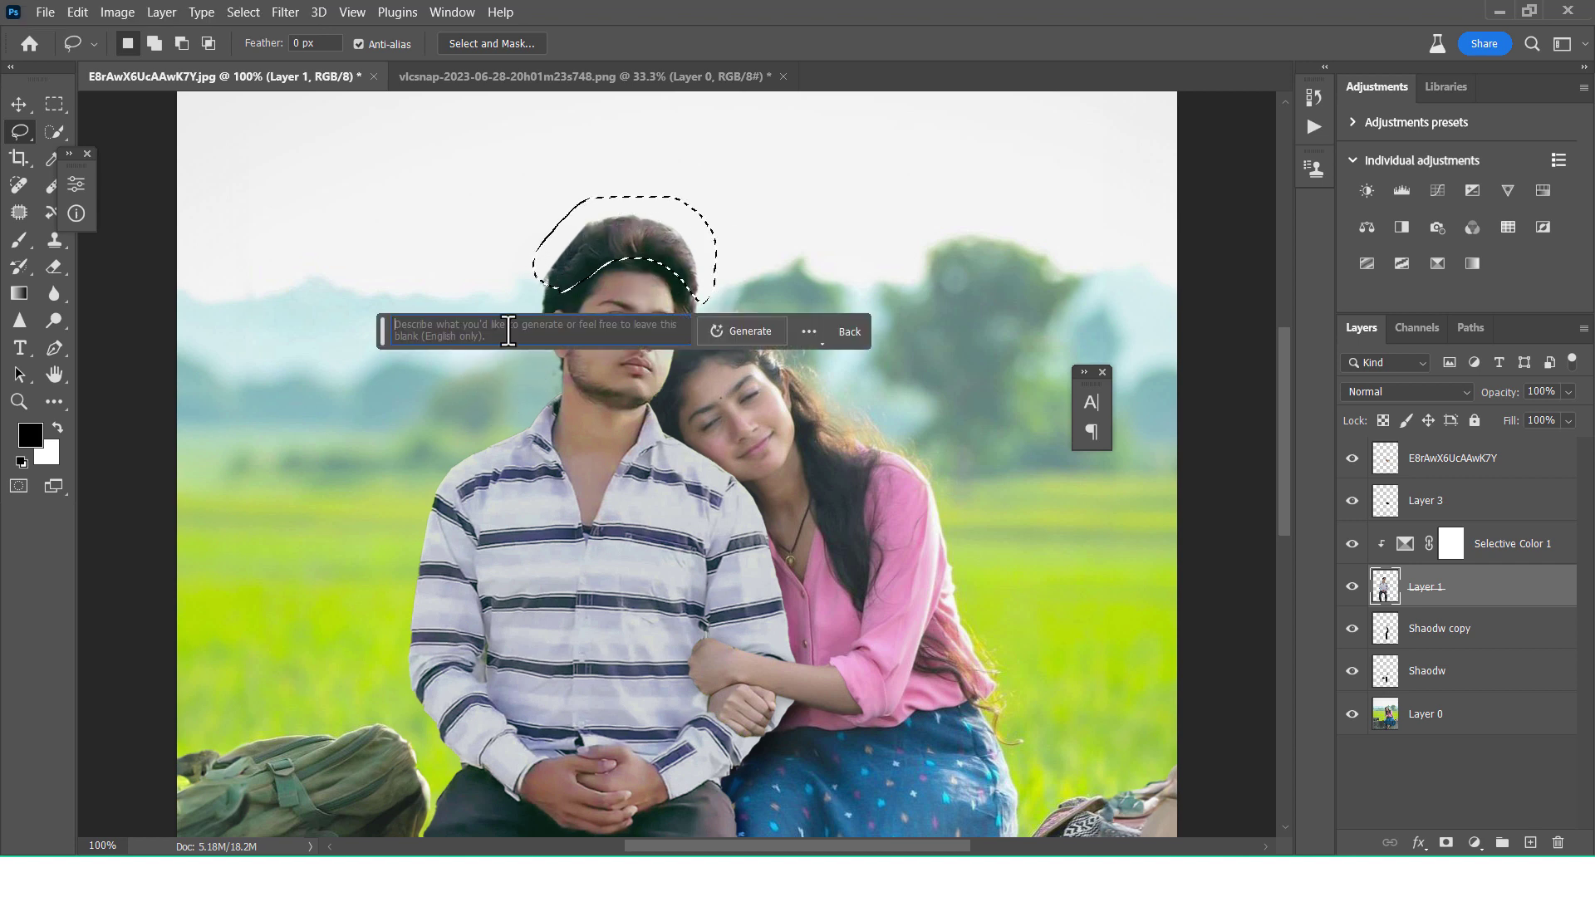
Step: Generate new hair from the prompt 'hair', keep the third variation and rate it thumbs-up
type("hair")
key("Return")
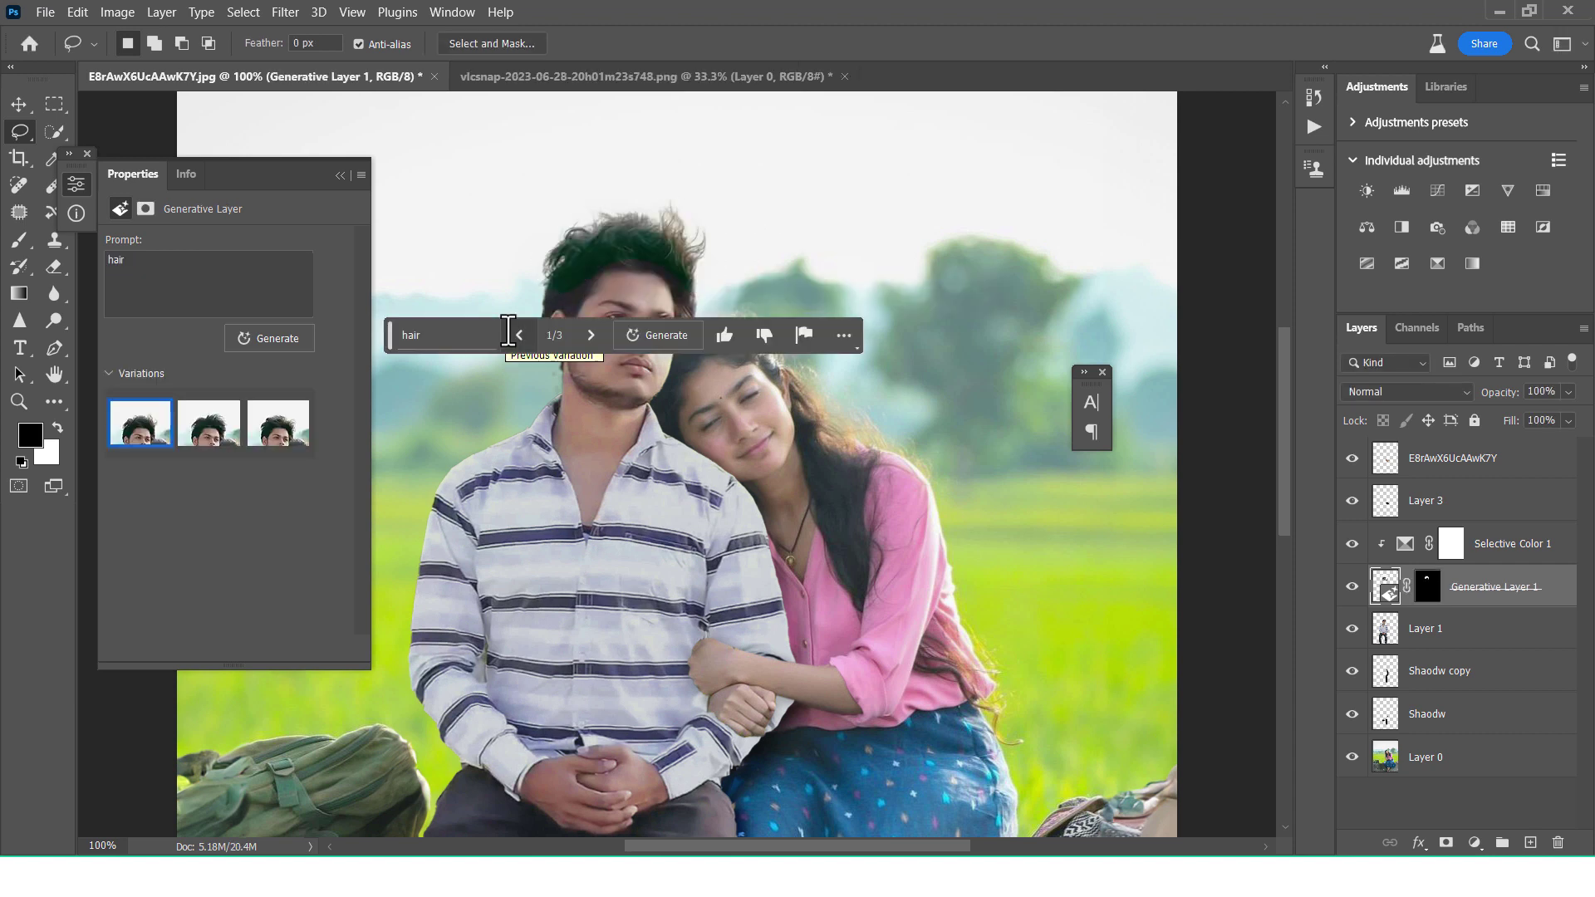
left_click(204, 434)
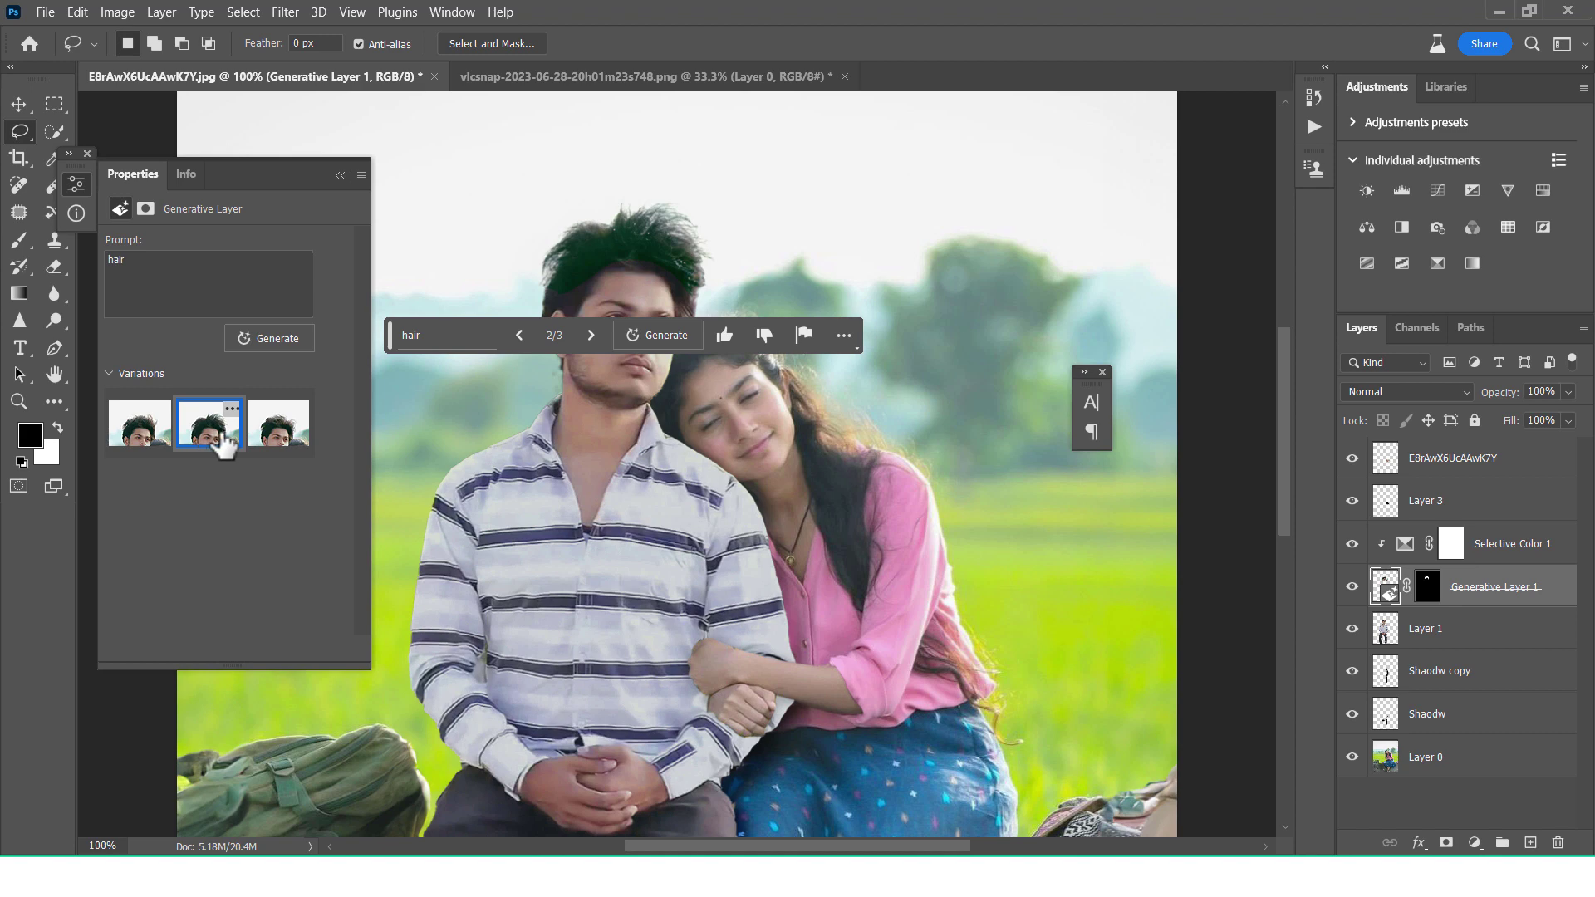
left_click(290, 439)
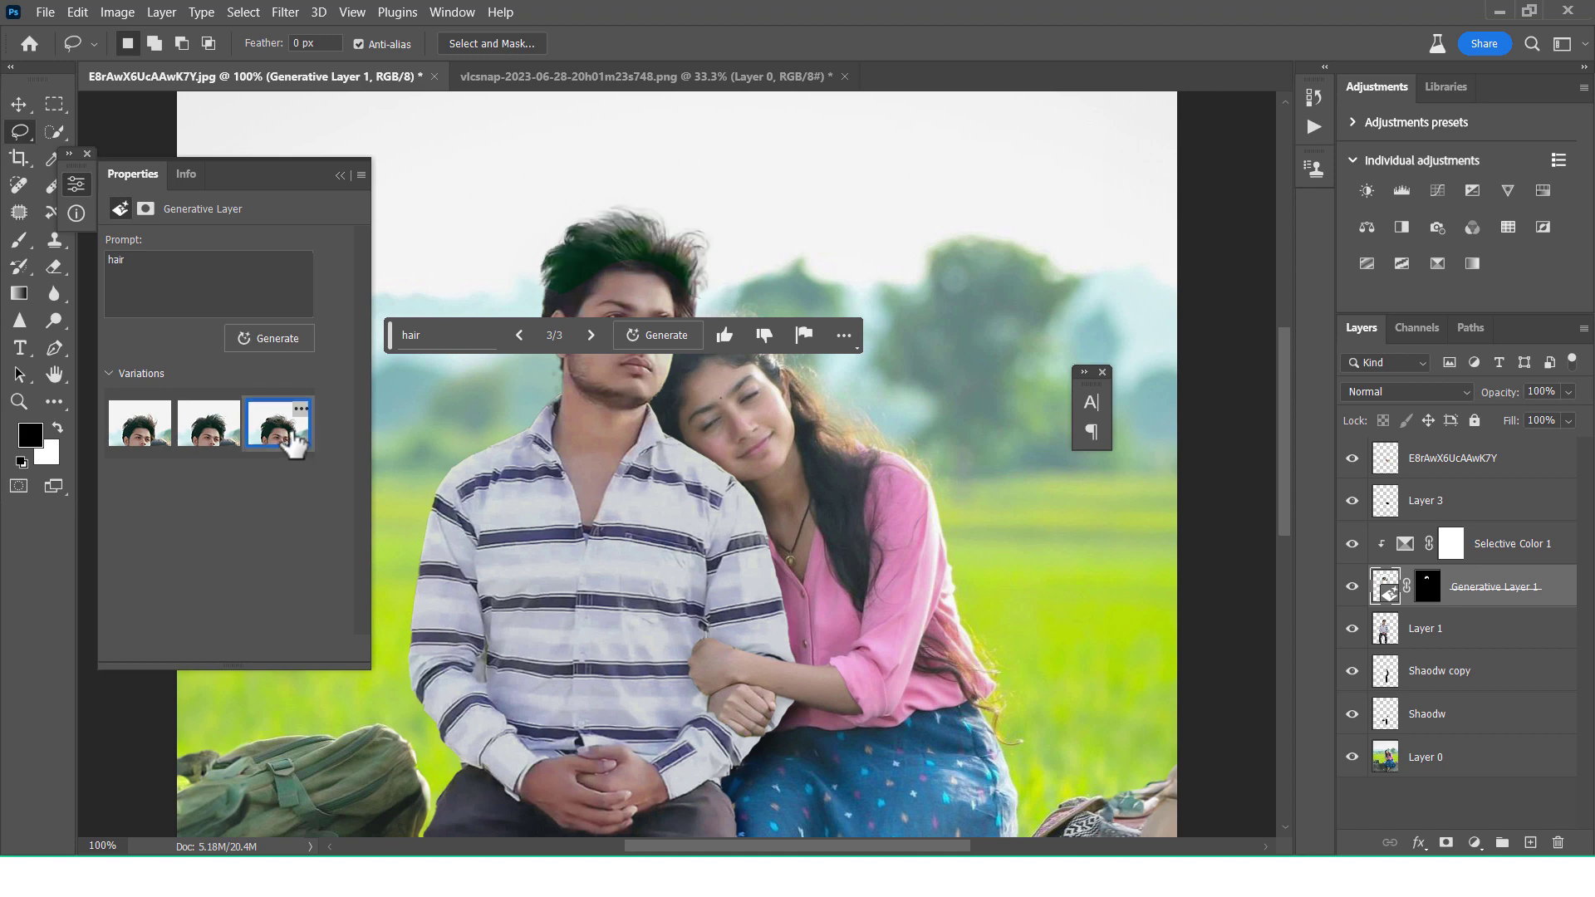
left_click(339, 175)
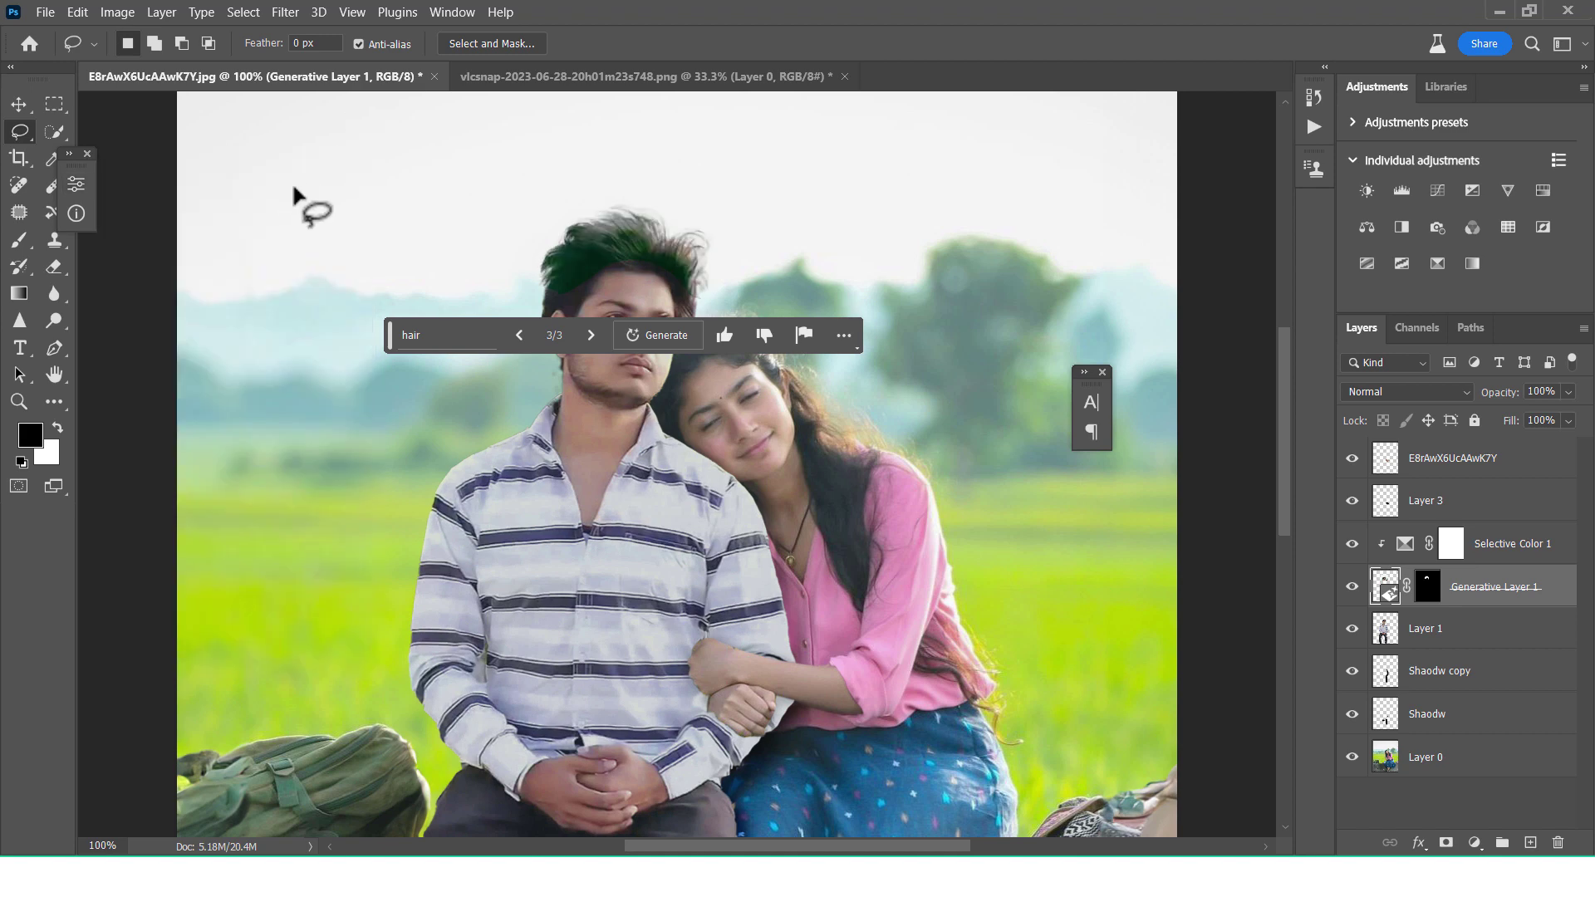
key("ctrl+0")
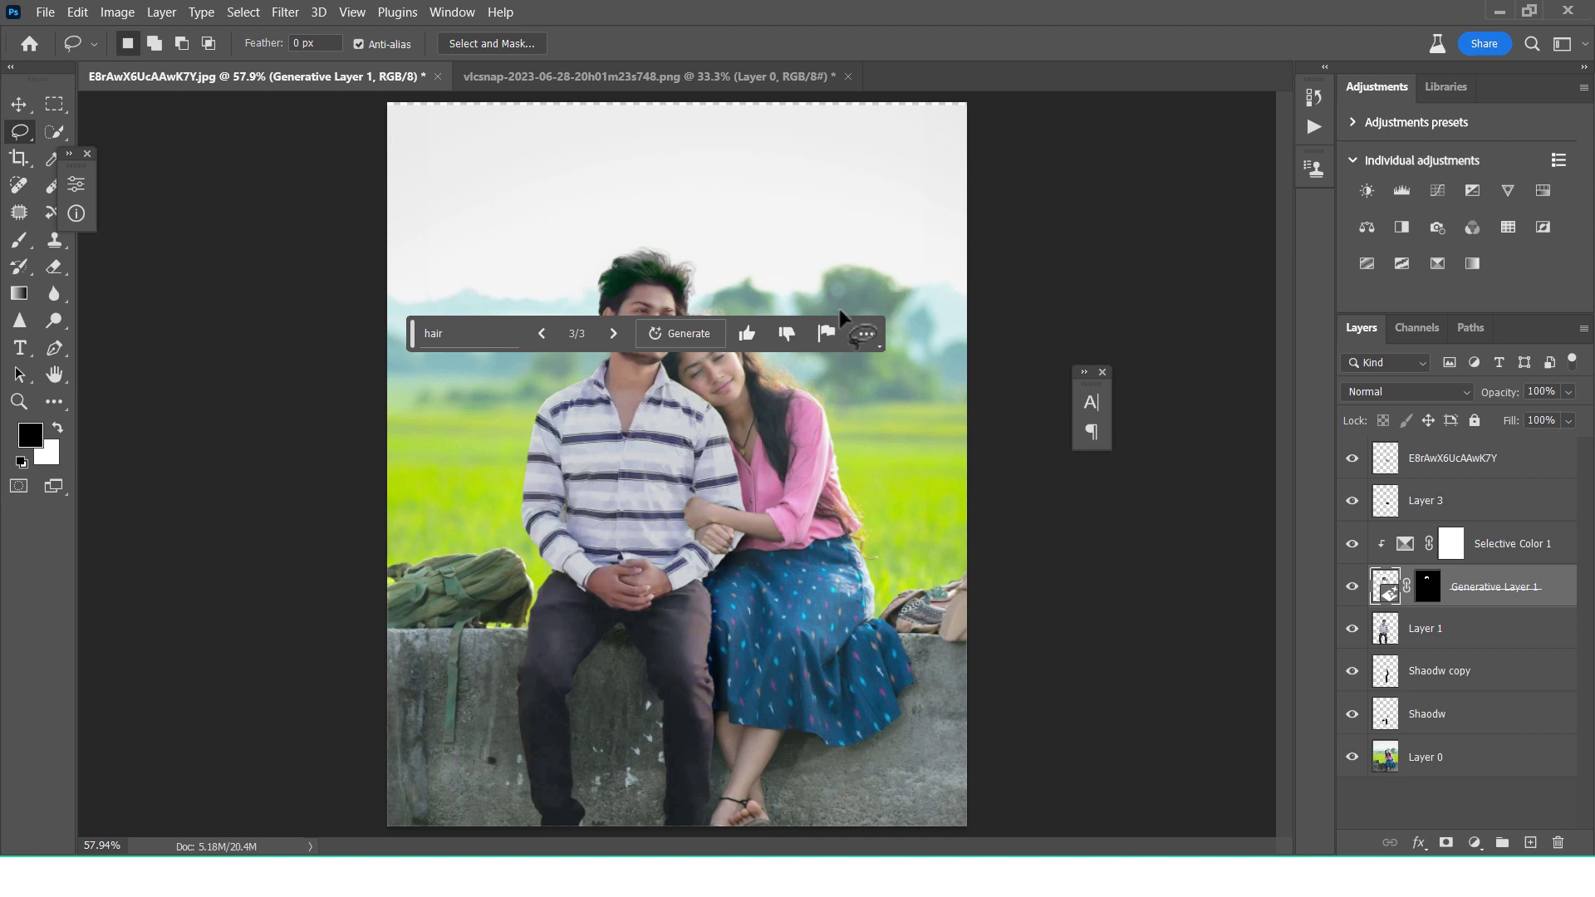
left_click(747, 332)
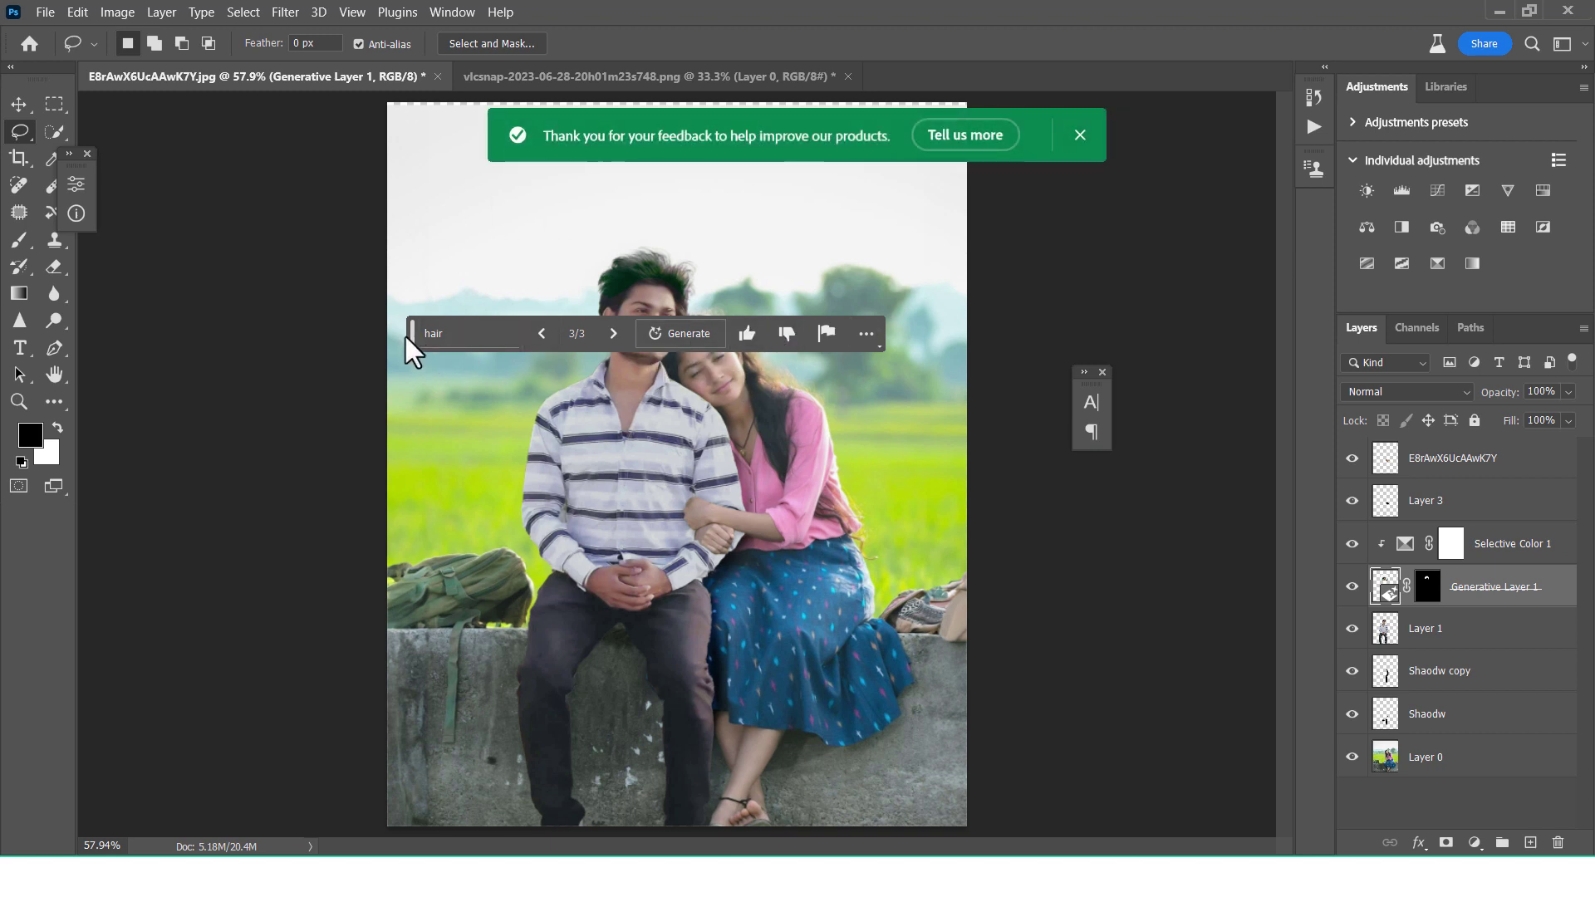
left_click_drag(410, 336, 801, 722)
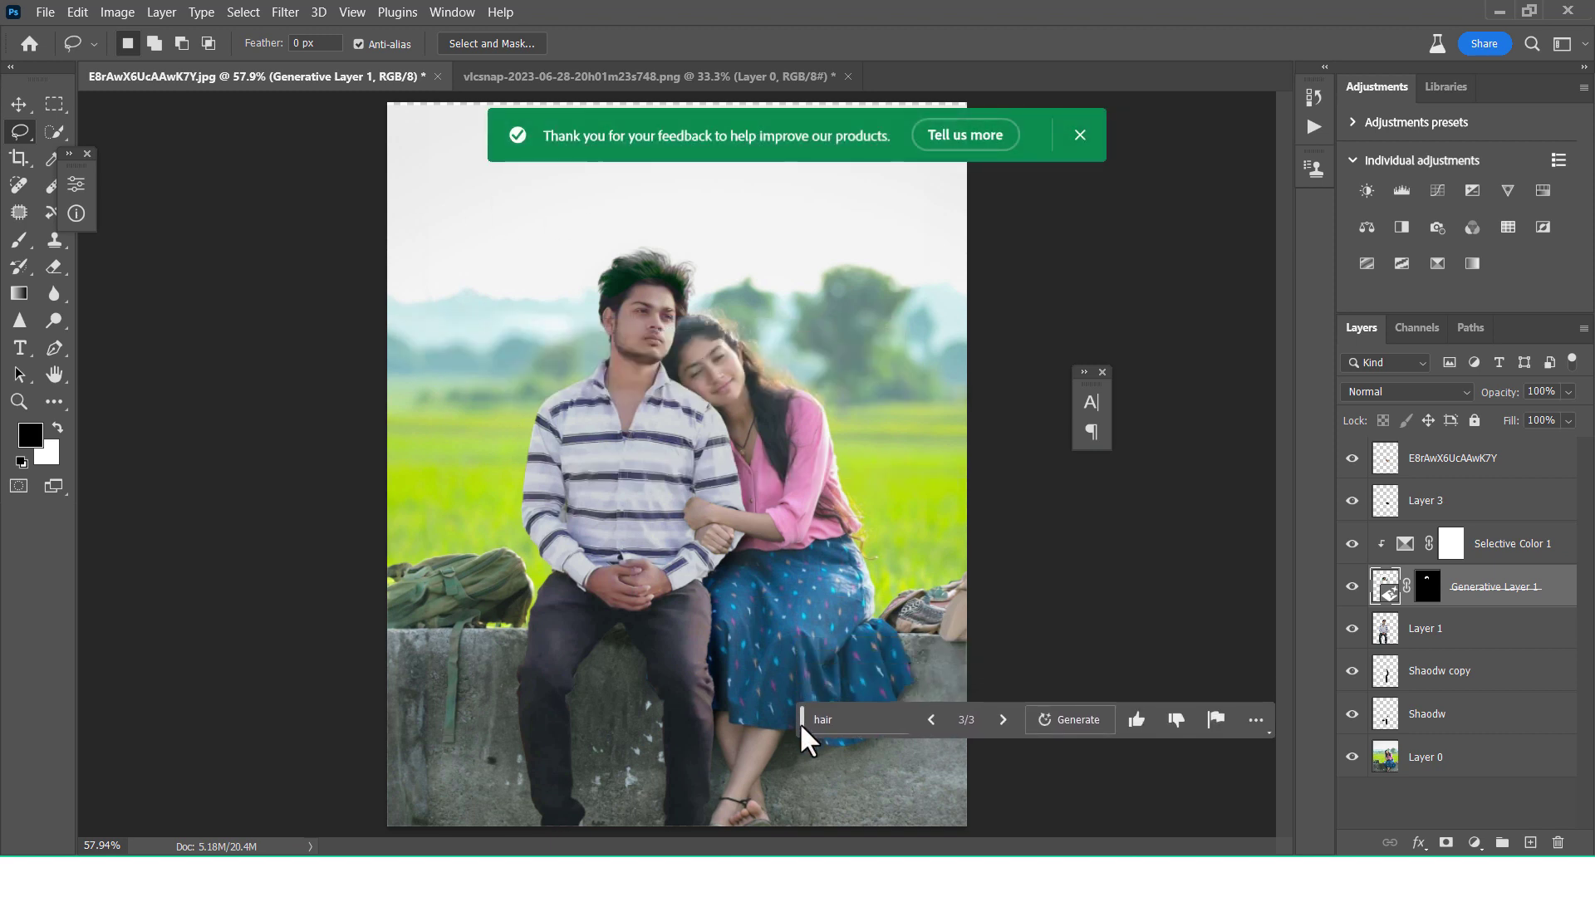
key("ctrl+minus")
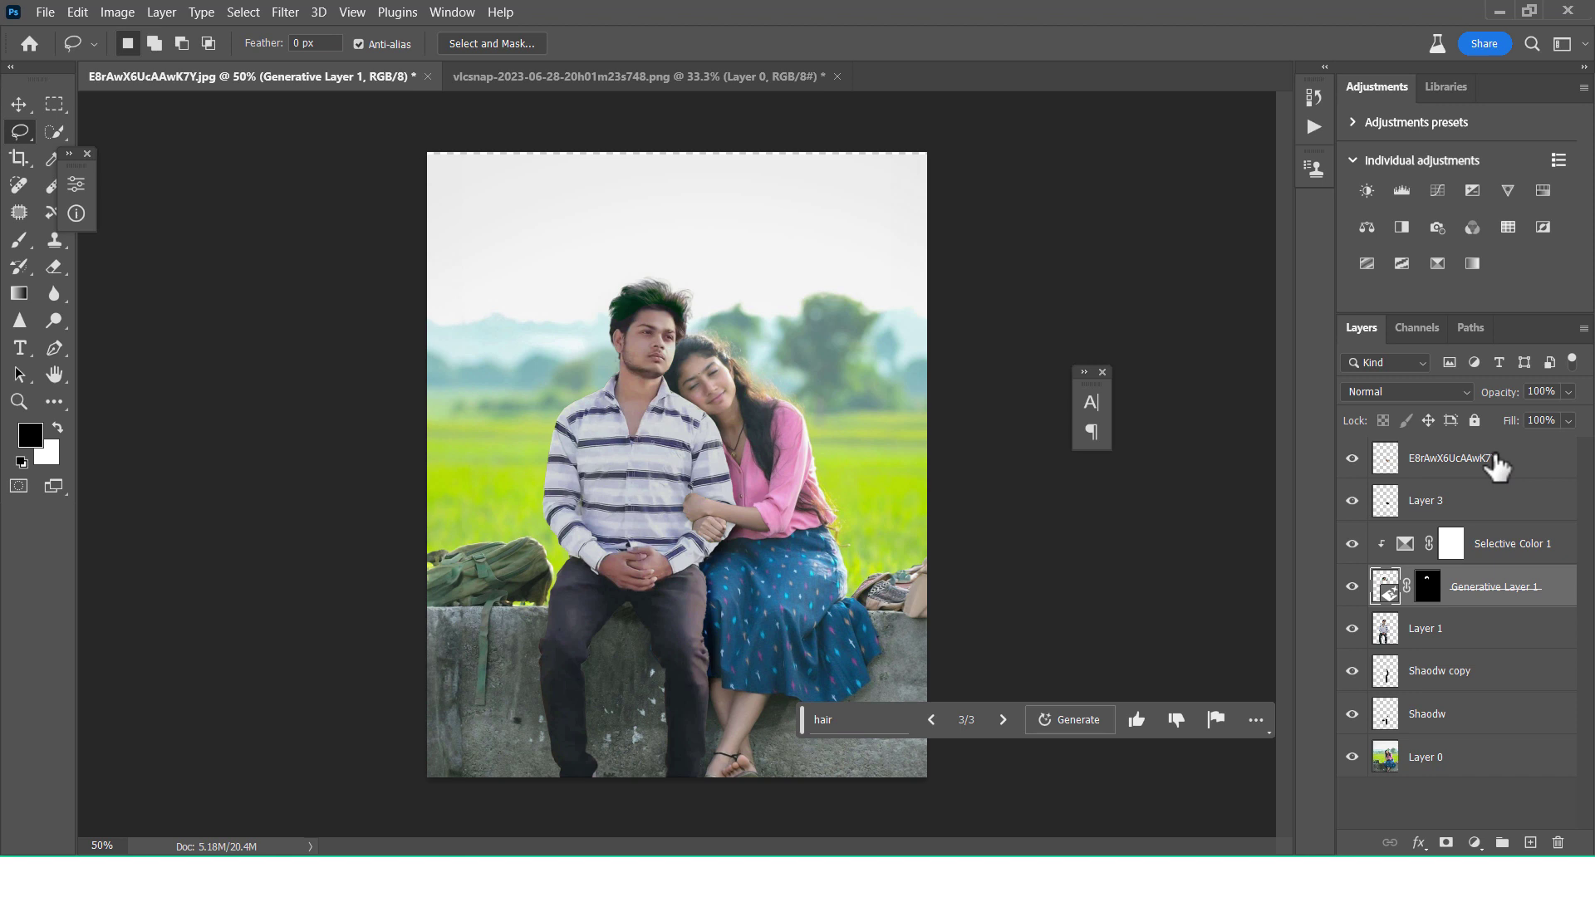
Step: Outline a small spot on the man's lap for generative fill, then cancel and deselect it
left_click(1421, 638)
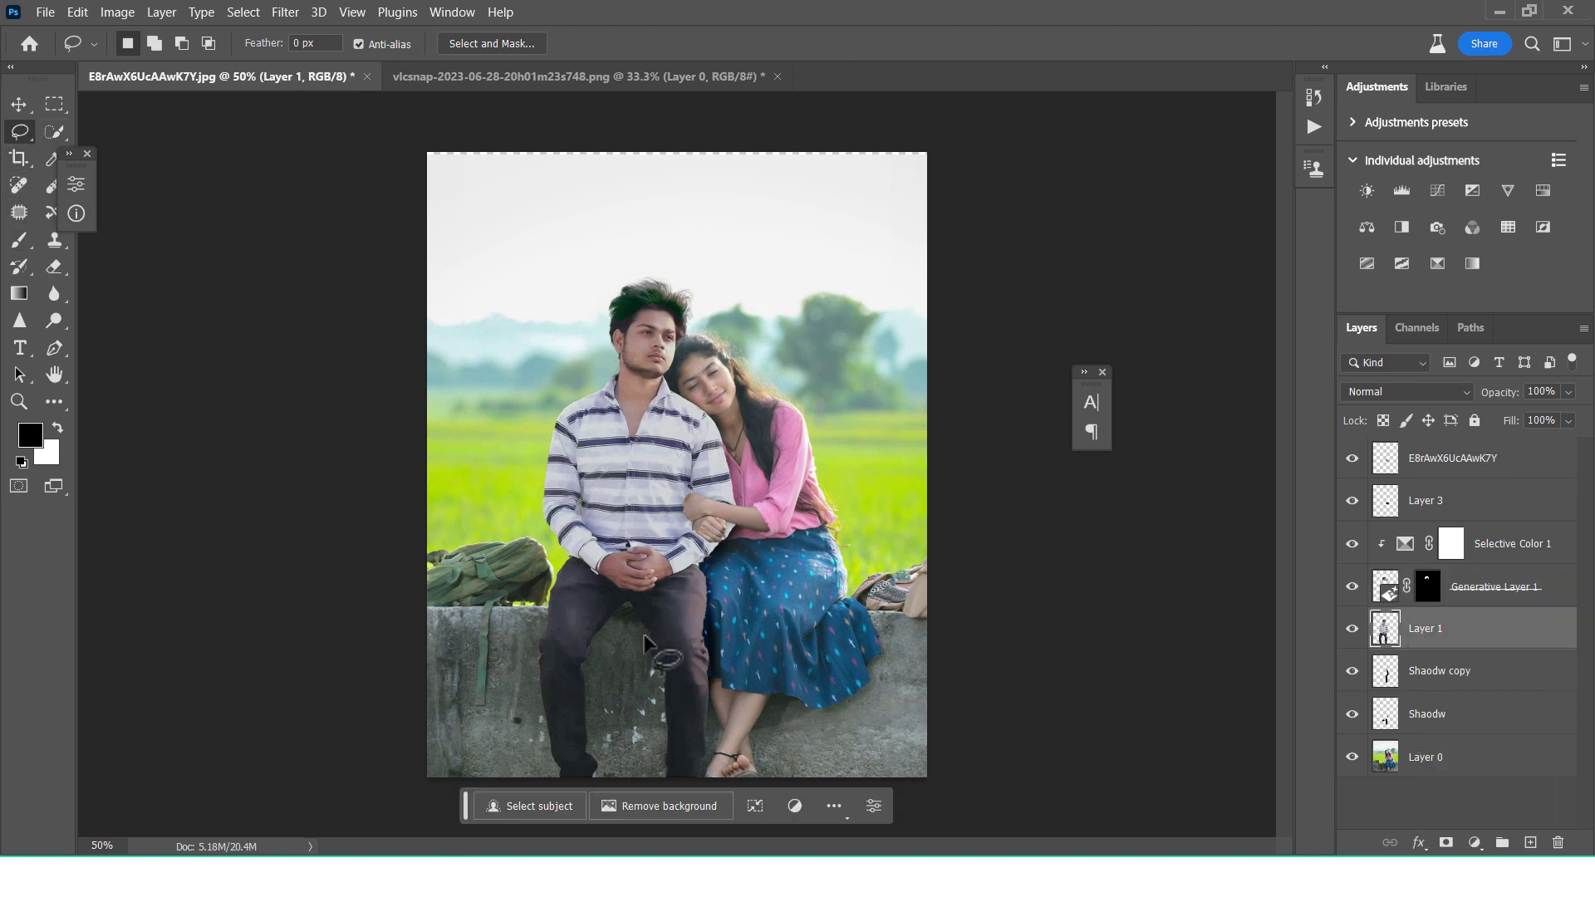
mouse_move(665, 625)
left_mouse_down()
mouse_move(633, 597)
mouse_move(625, 621)
left_mouse_up()
left_click(465, 654)
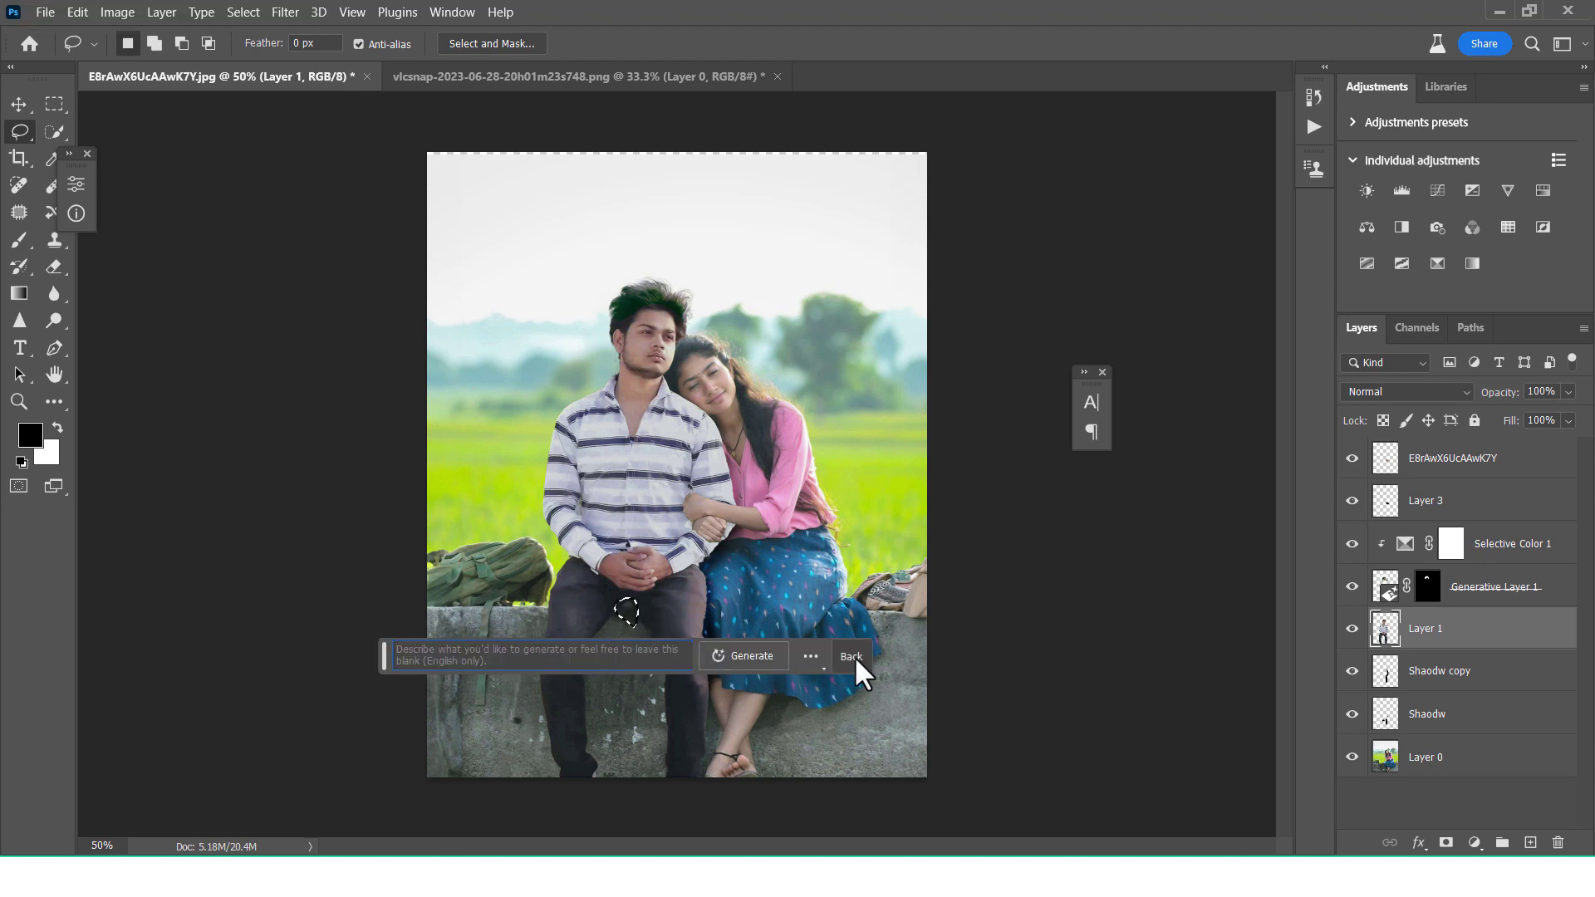
left_click(853, 656)
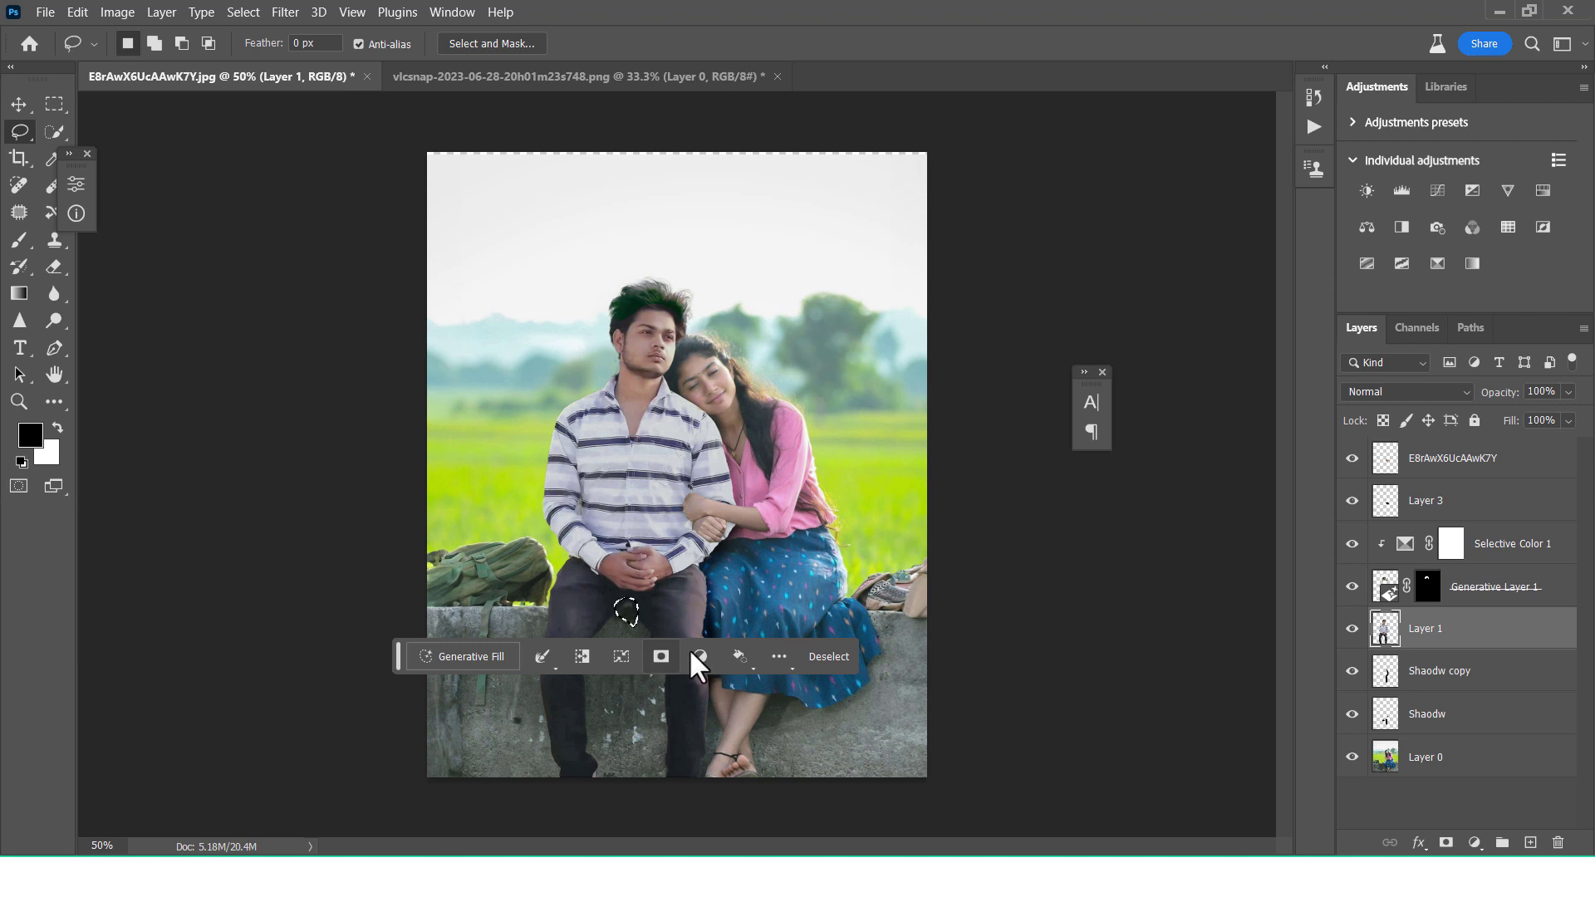
key("ctrl+d")
Step: Stamp all visible layers into a new Layer 4 above the top E8rAwX6UcAAwK7Y layer
left_click(1457, 471)
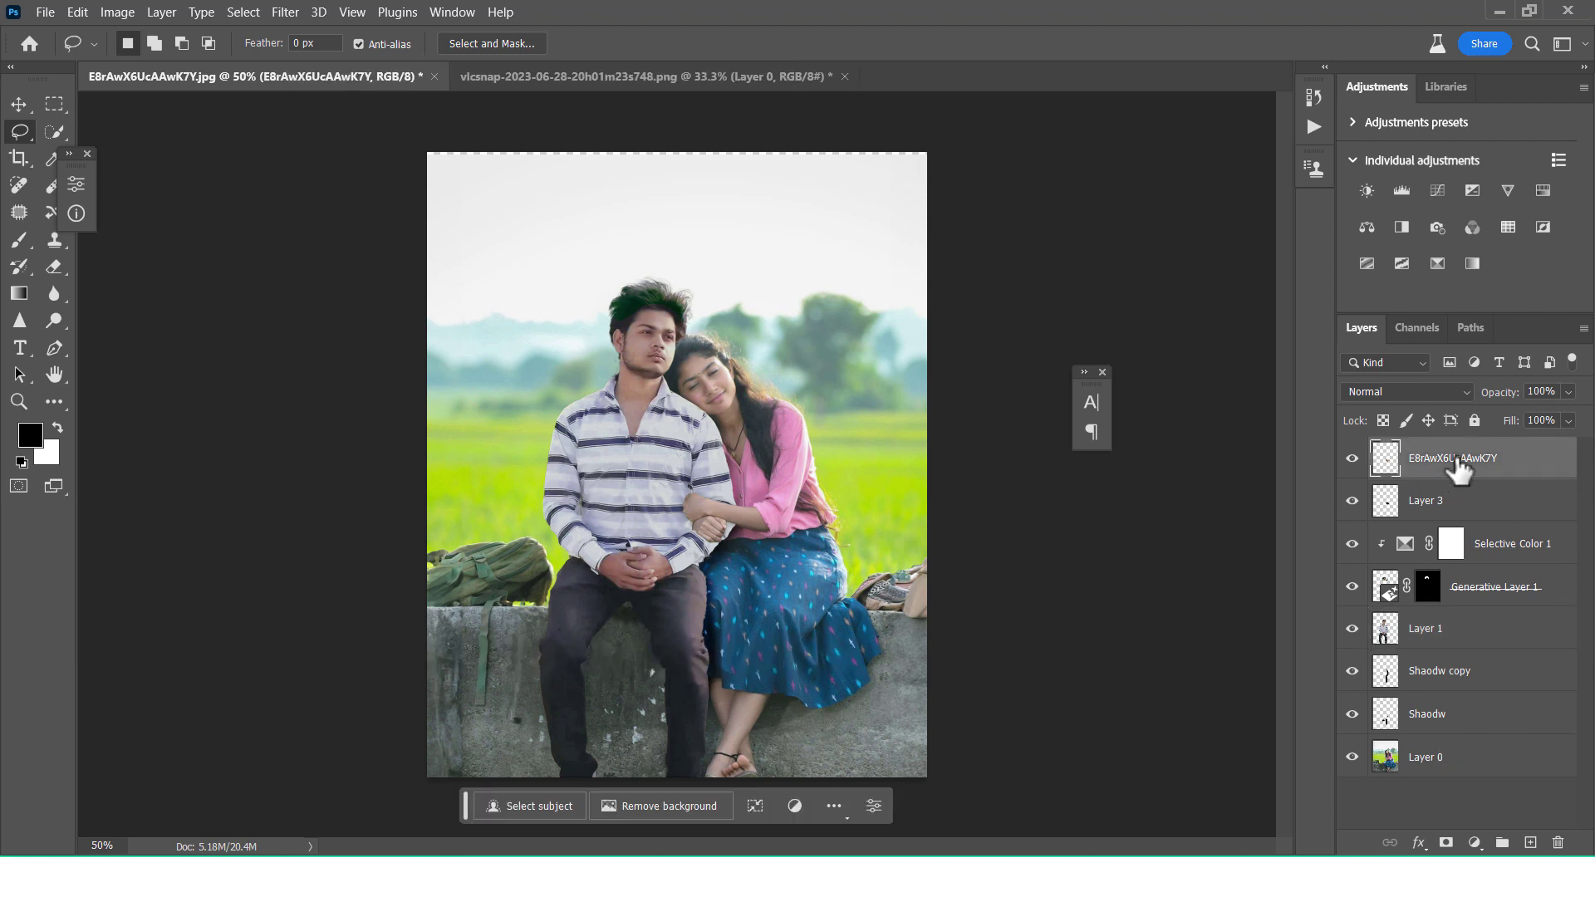
key("ctrl+shift+alt+e")
left_click(285, 12)
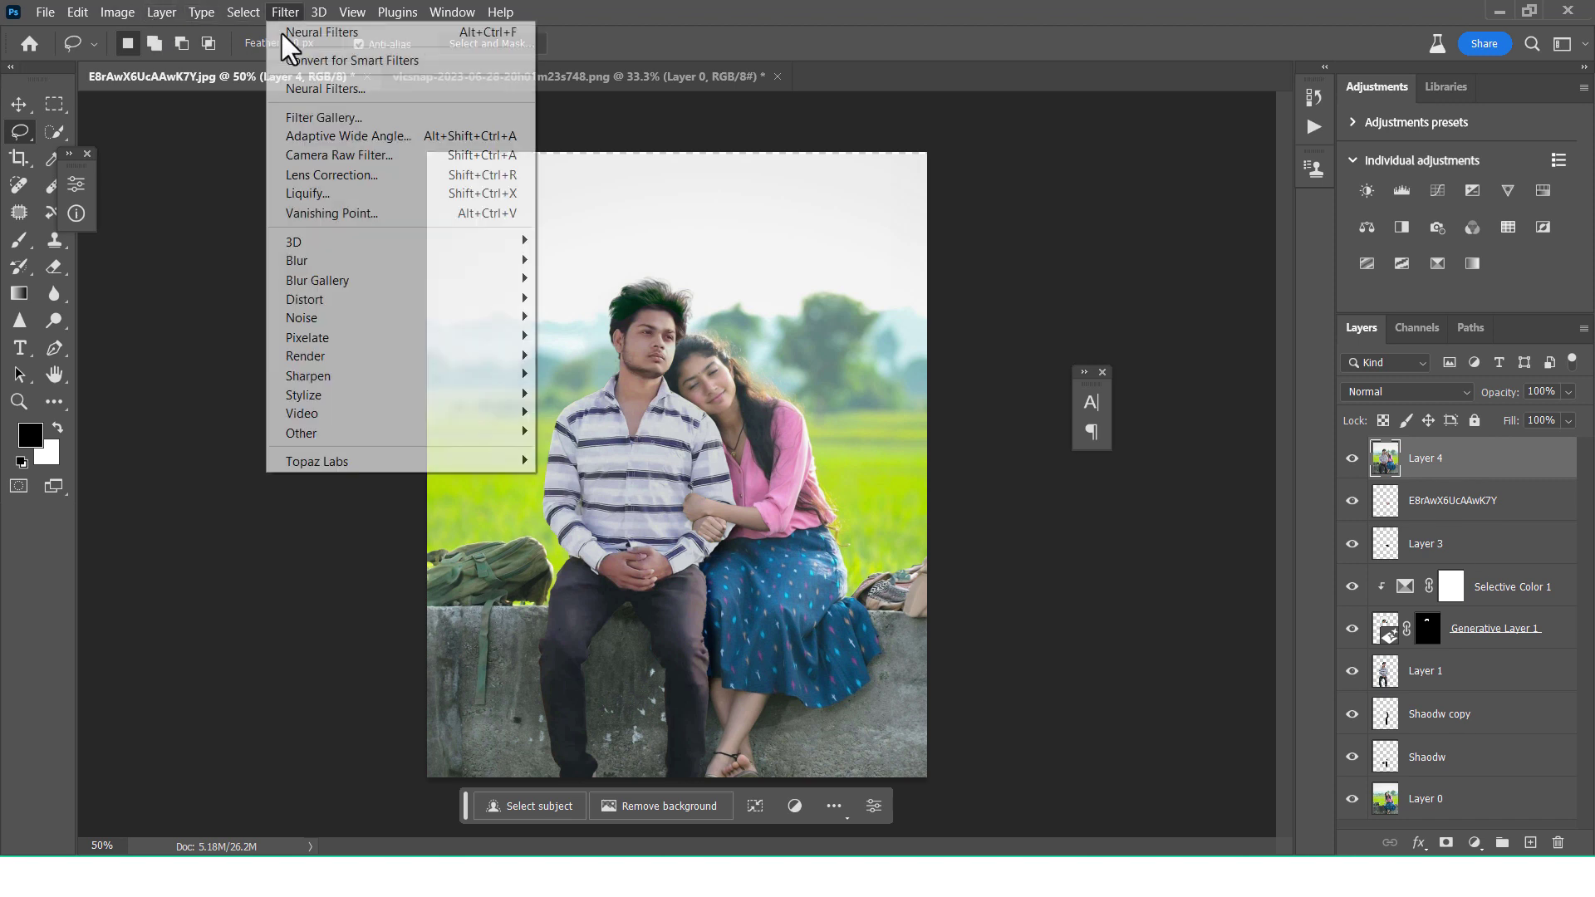
Step: In Camera Raw Filter Basic, set Temperature +7, Contrast +27, Blacks -41 and Vibrance +4
left_click(320, 152)
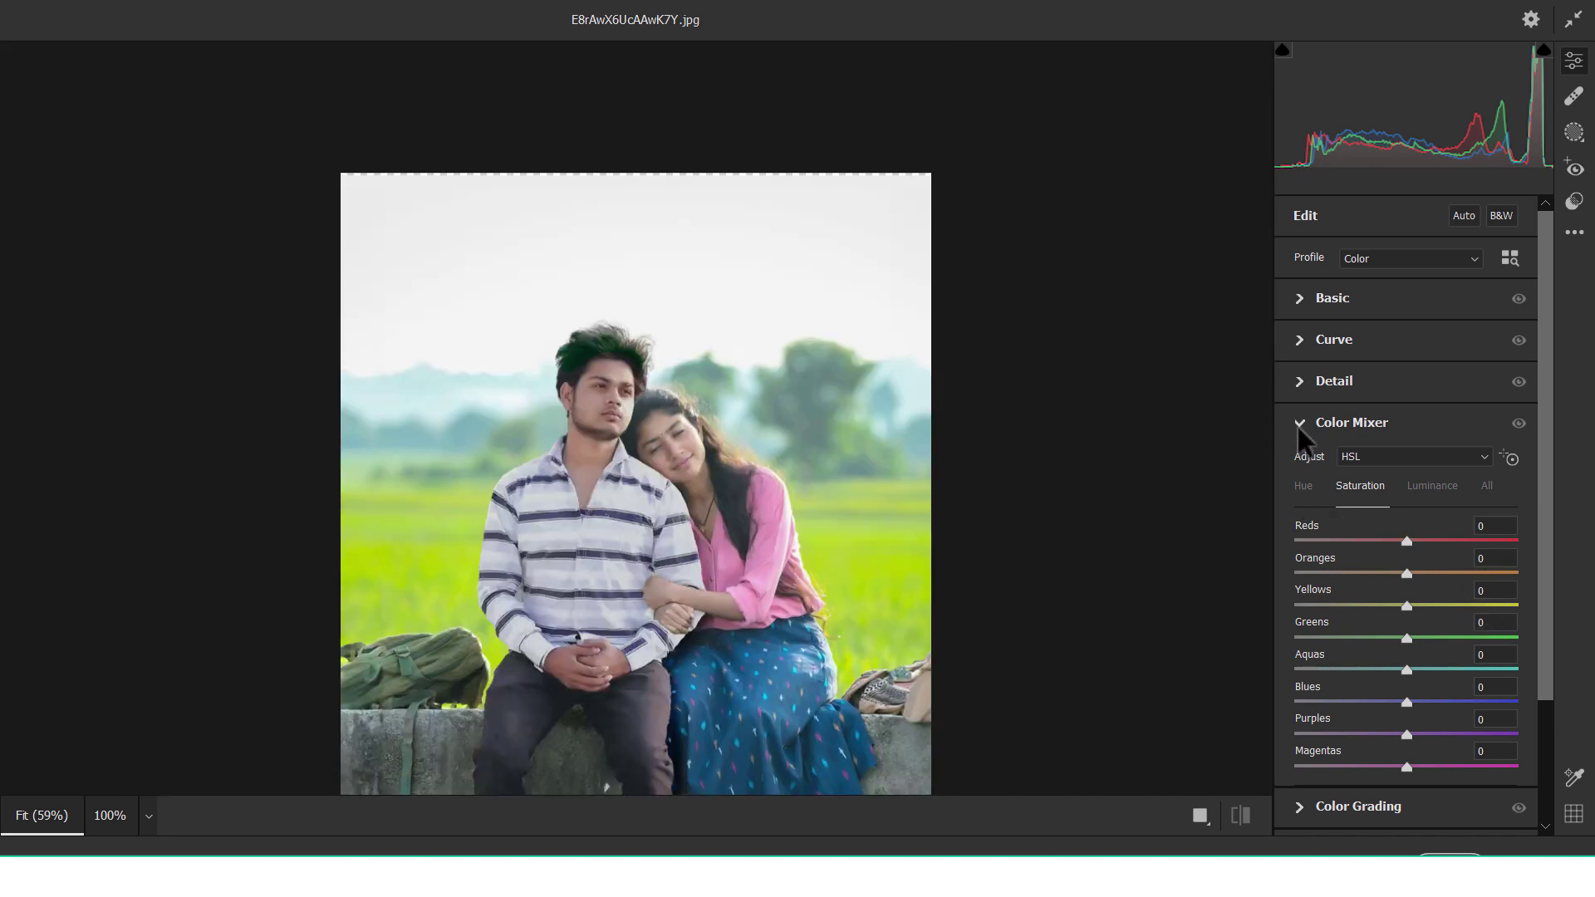
left_click(1301, 424)
left_click(1299, 298)
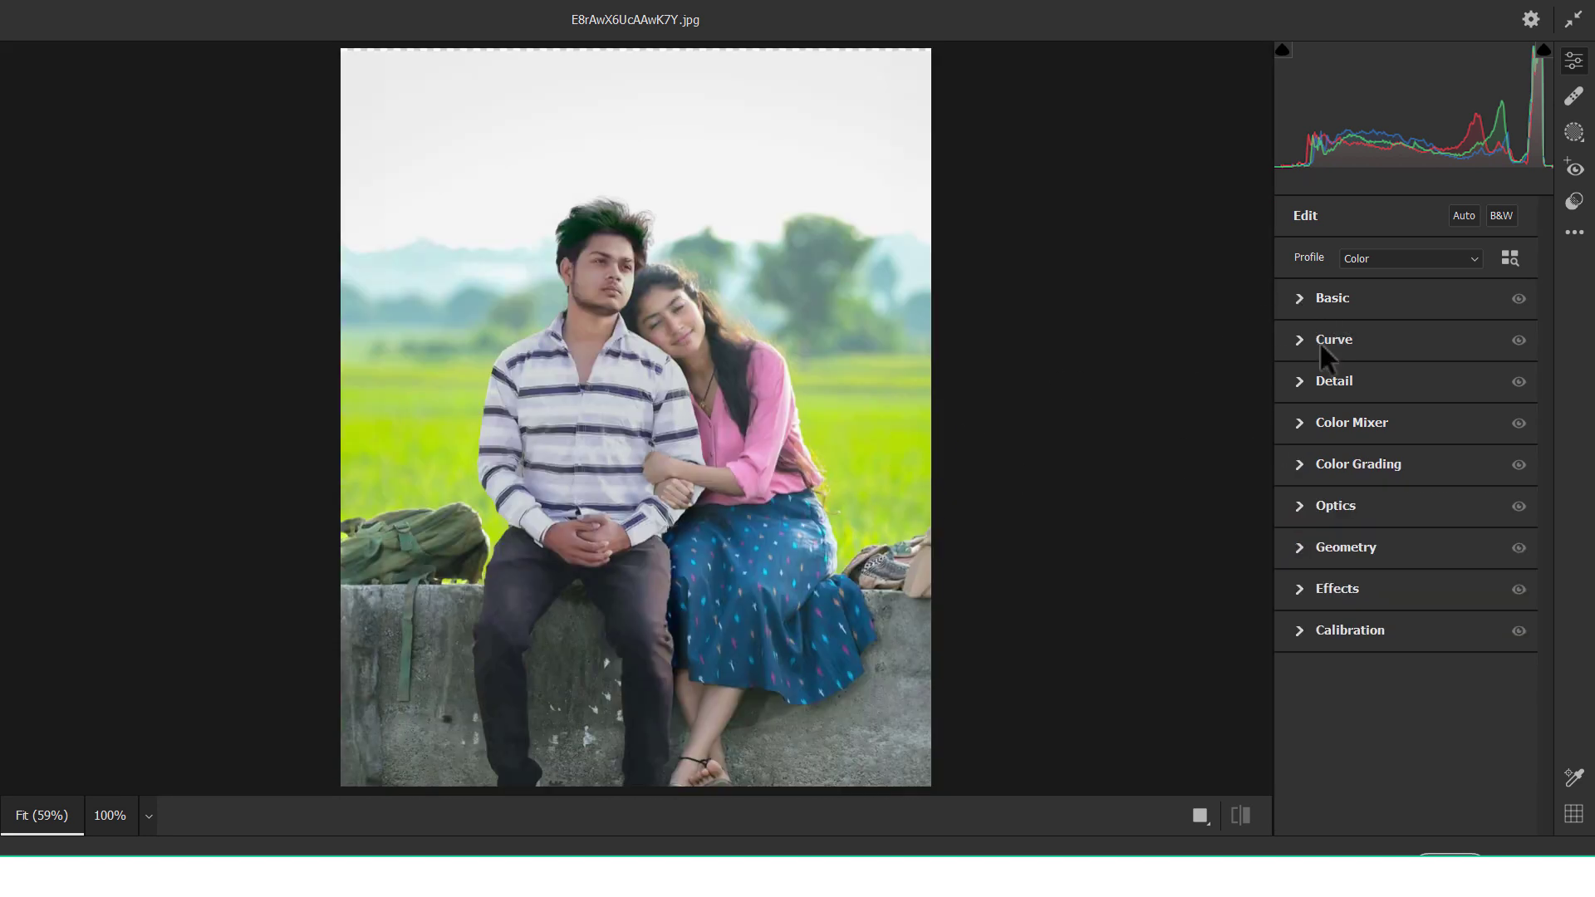
mouse_move(1407, 336)
left_mouse_down()
mouse_move(1363, 340)
mouse_move(1442, 351)
mouse_move(1412, 345)
mouse_move(1420, 366)
mouse_move(1401, 366)
left_mouse_up()
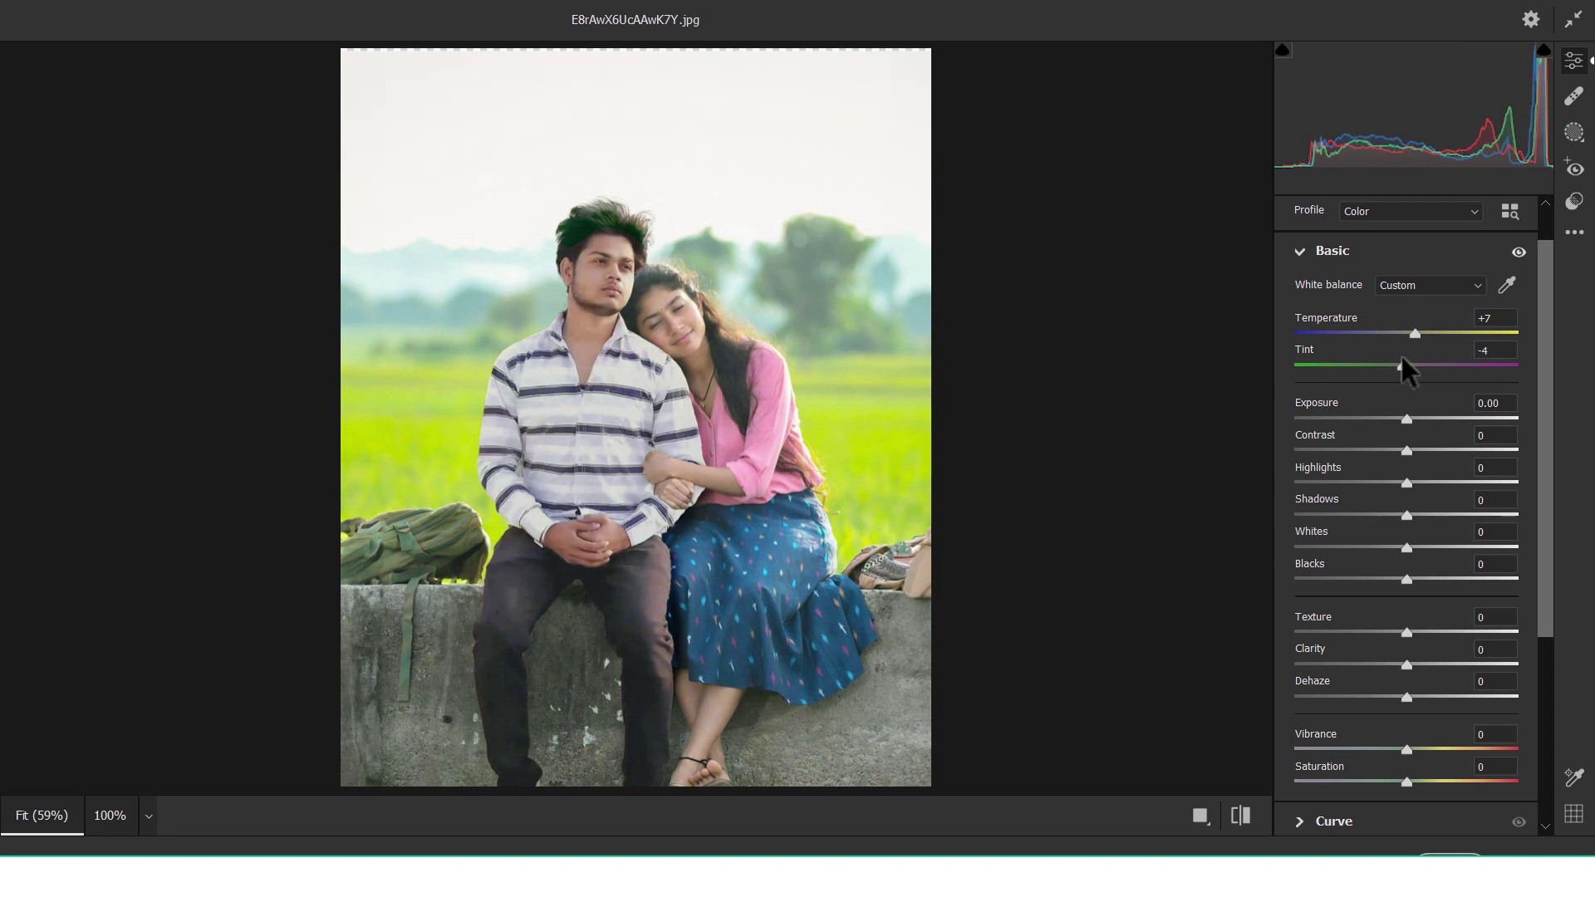
mouse_move(1406, 451)
left_mouse_down()
mouse_move(1437, 450)
mouse_move(1393, 481)
mouse_move(1457, 477)
mouse_move(1431, 513)
mouse_move(1404, 514)
left_mouse_up()
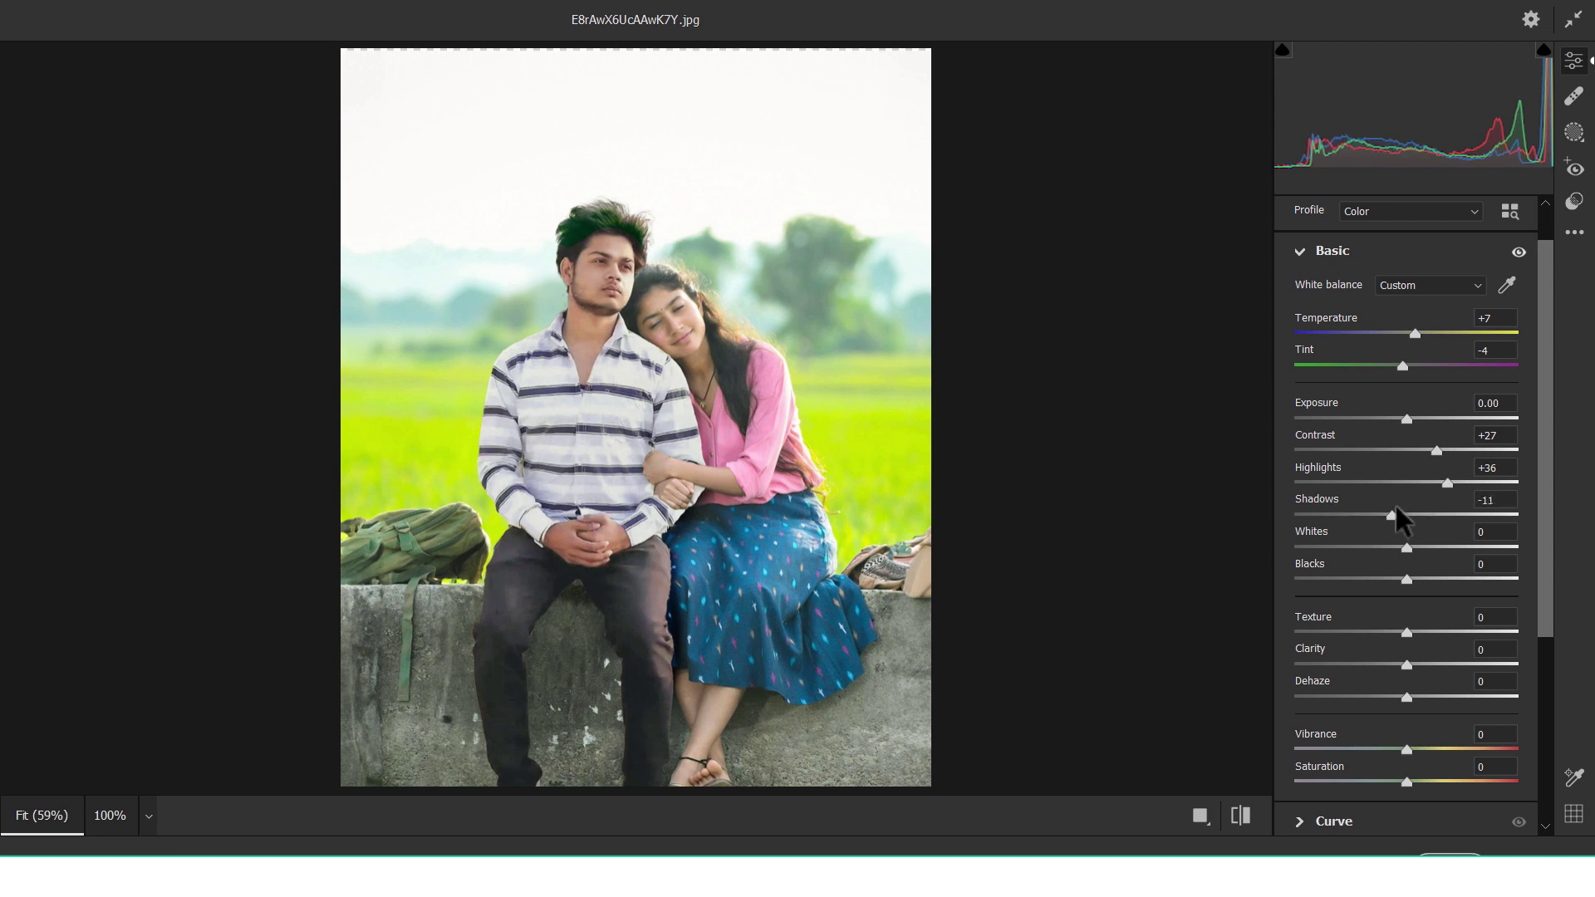
left_click_drag(1406, 579, 1359, 579)
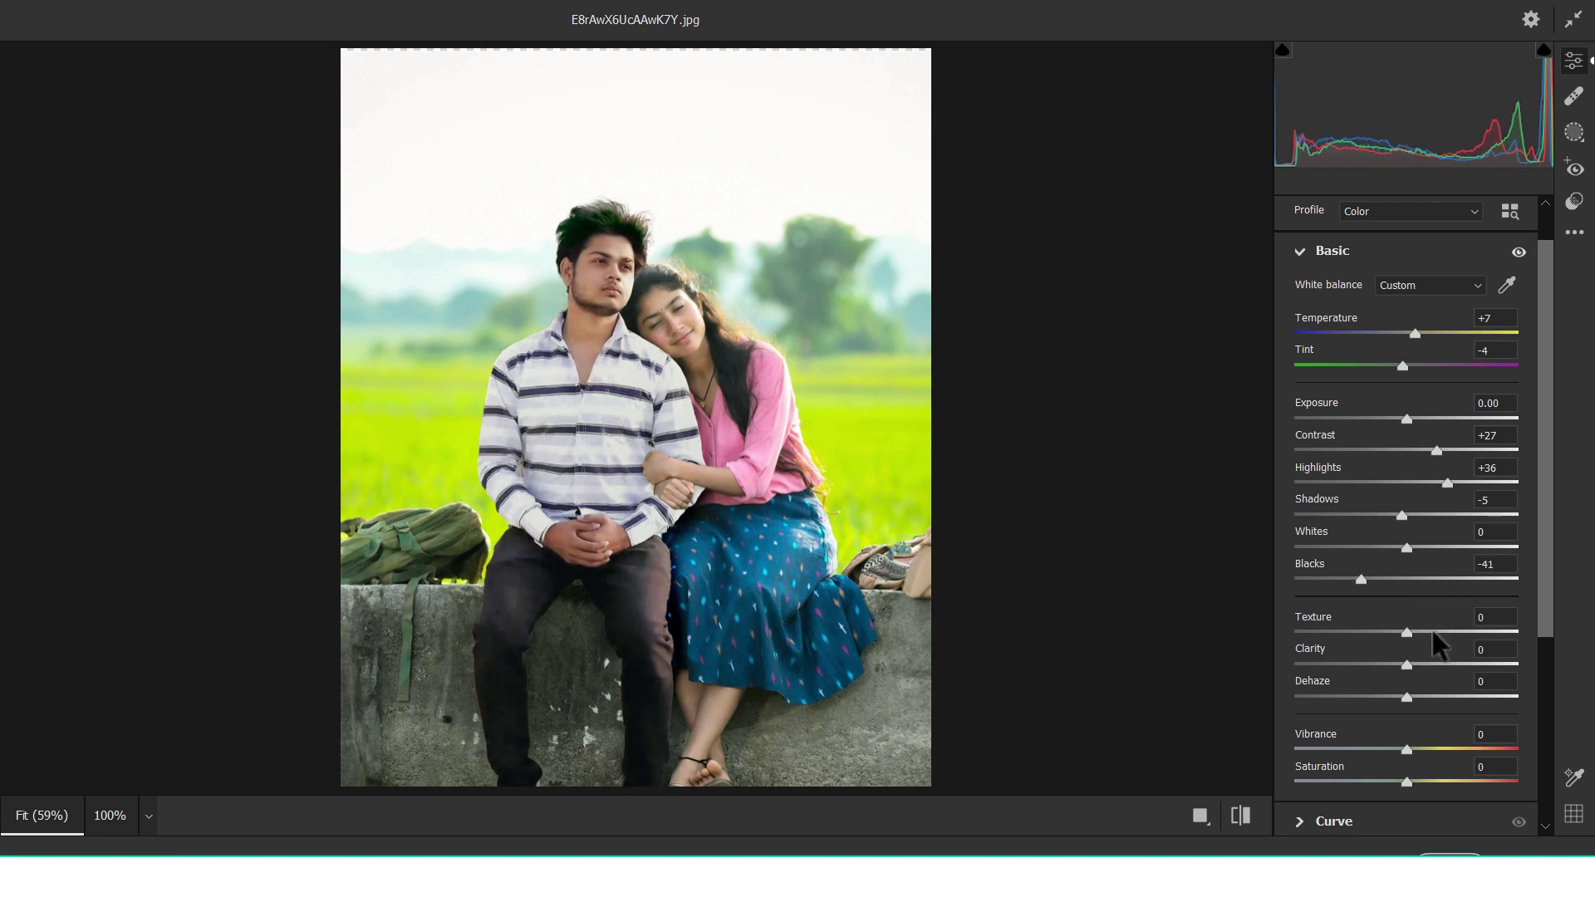
scroll(1412, 660, "down", 3)
scroll(1412, 661, "down", 3)
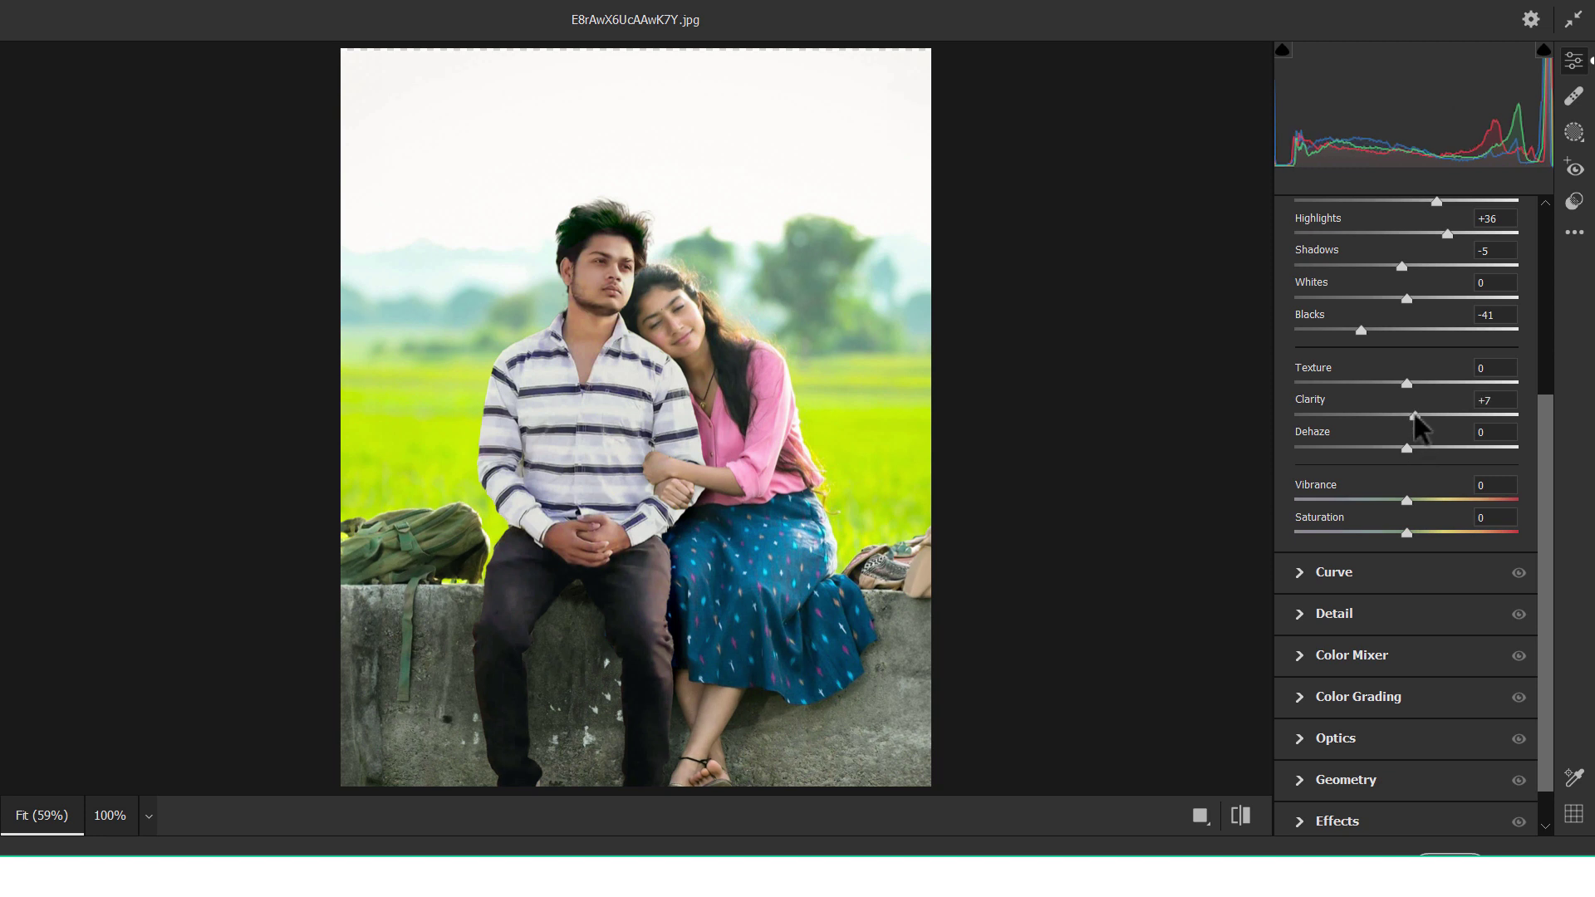
mouse_move(1406, 499)
left_mouse_down()
mouse_move(1388, 498)
mouse_move(1409, 499)
left_mouse_up()
Step: Add a tone curve point lifting the midtones slightly, from 130 to 136
left_click(1301, 572)
left_click_drag(1407, 516, 1409, 508)
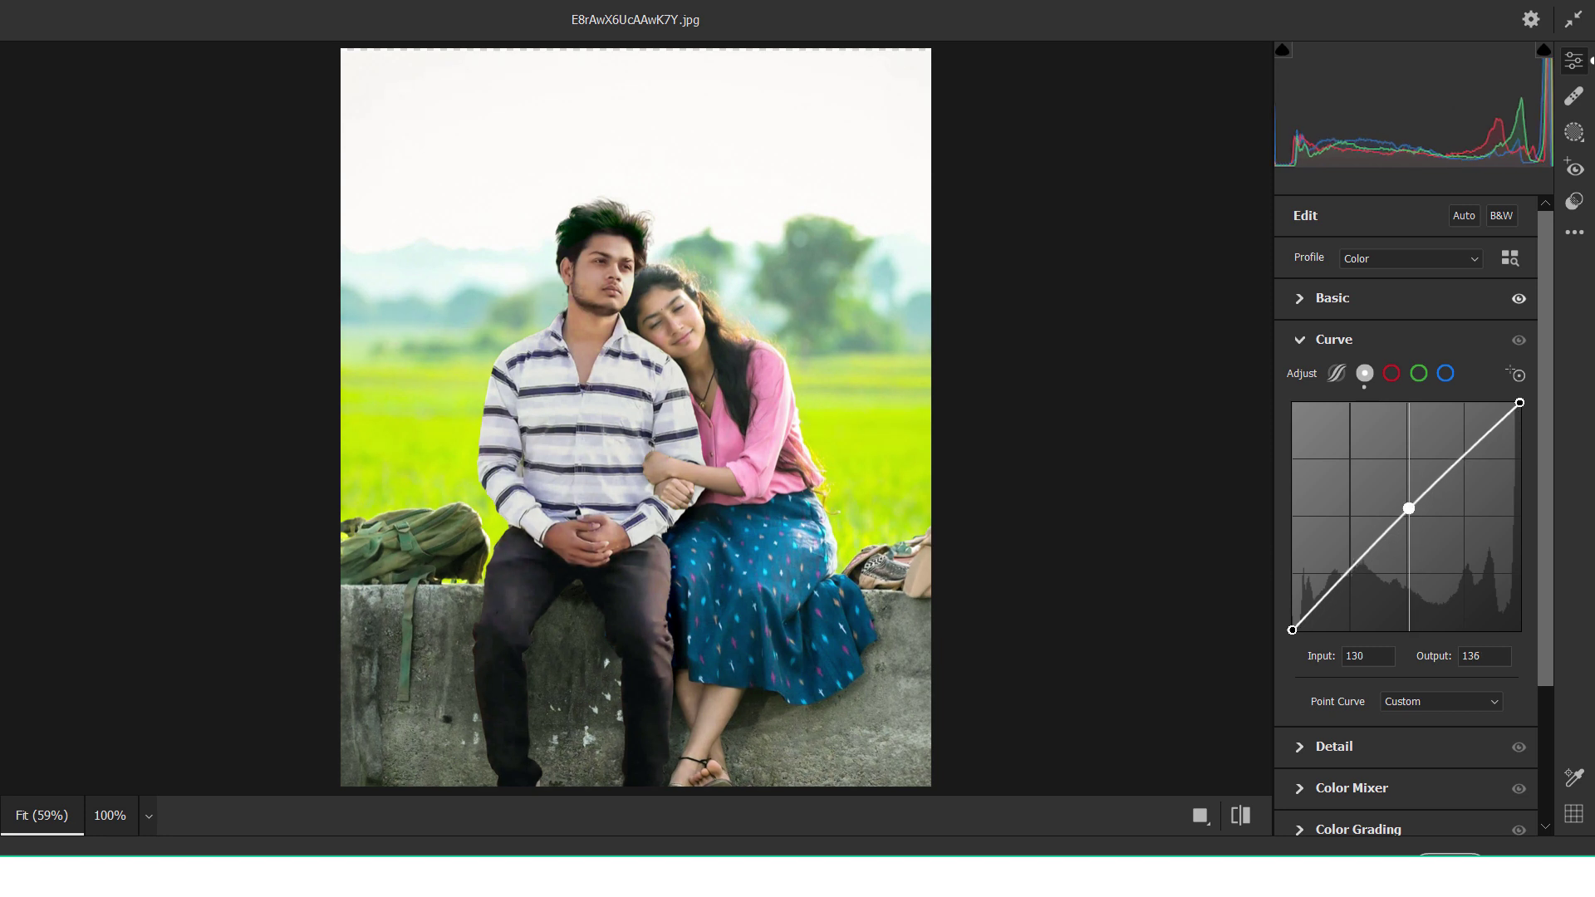
left_click(1299, 340)
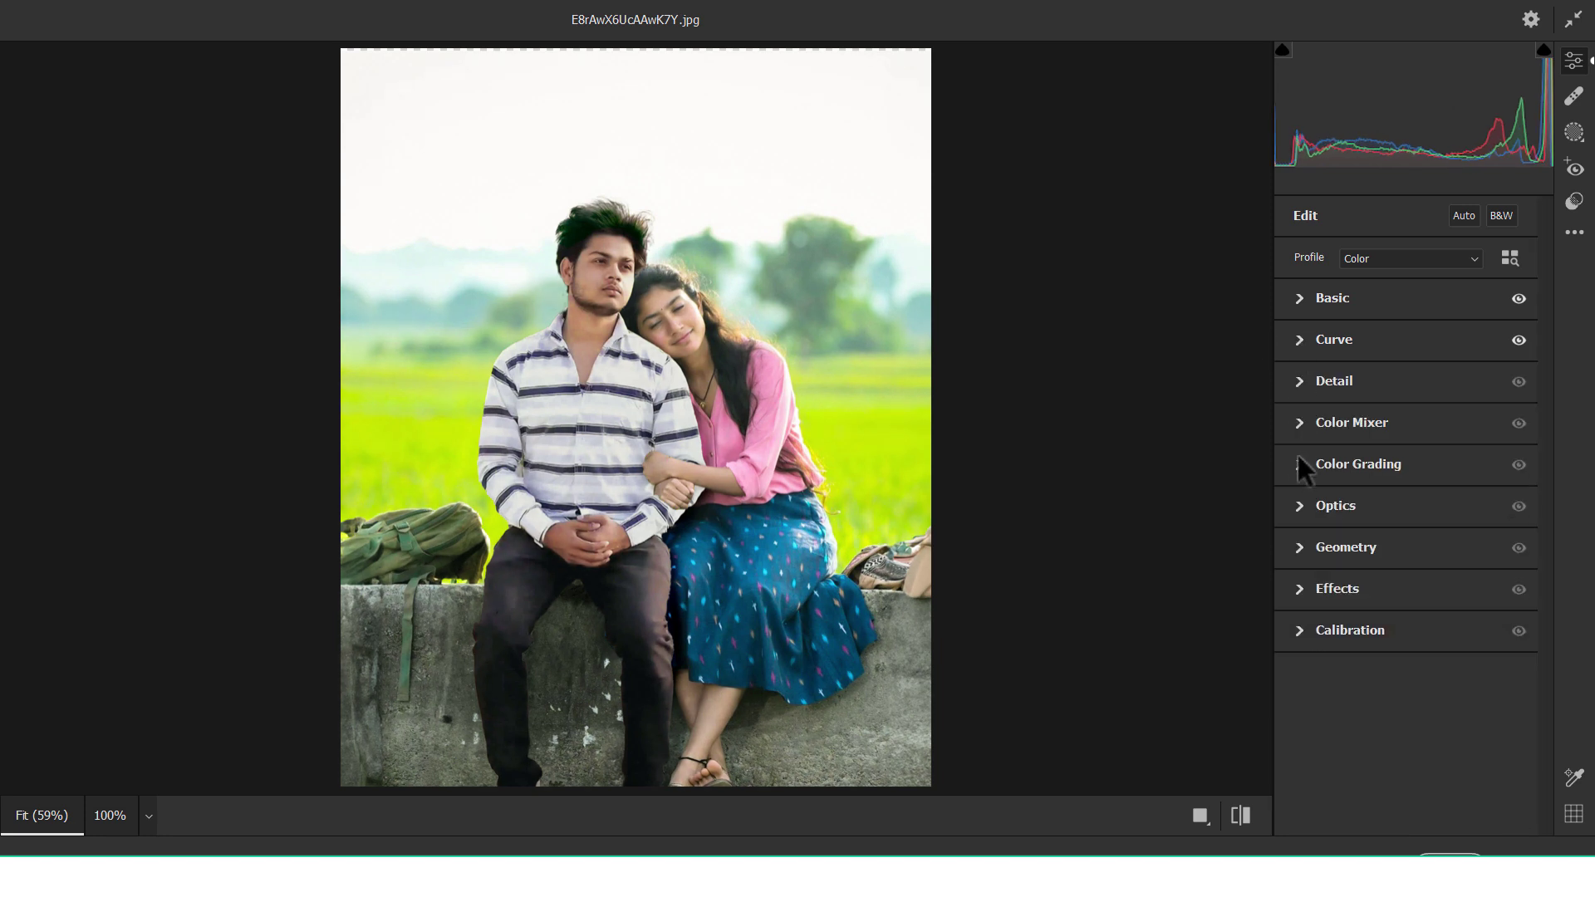
Step: Set Calibration Green Primary Saturation -12, Green Hue +22 and Red Primary Hue +5
left_click(1300, 631)
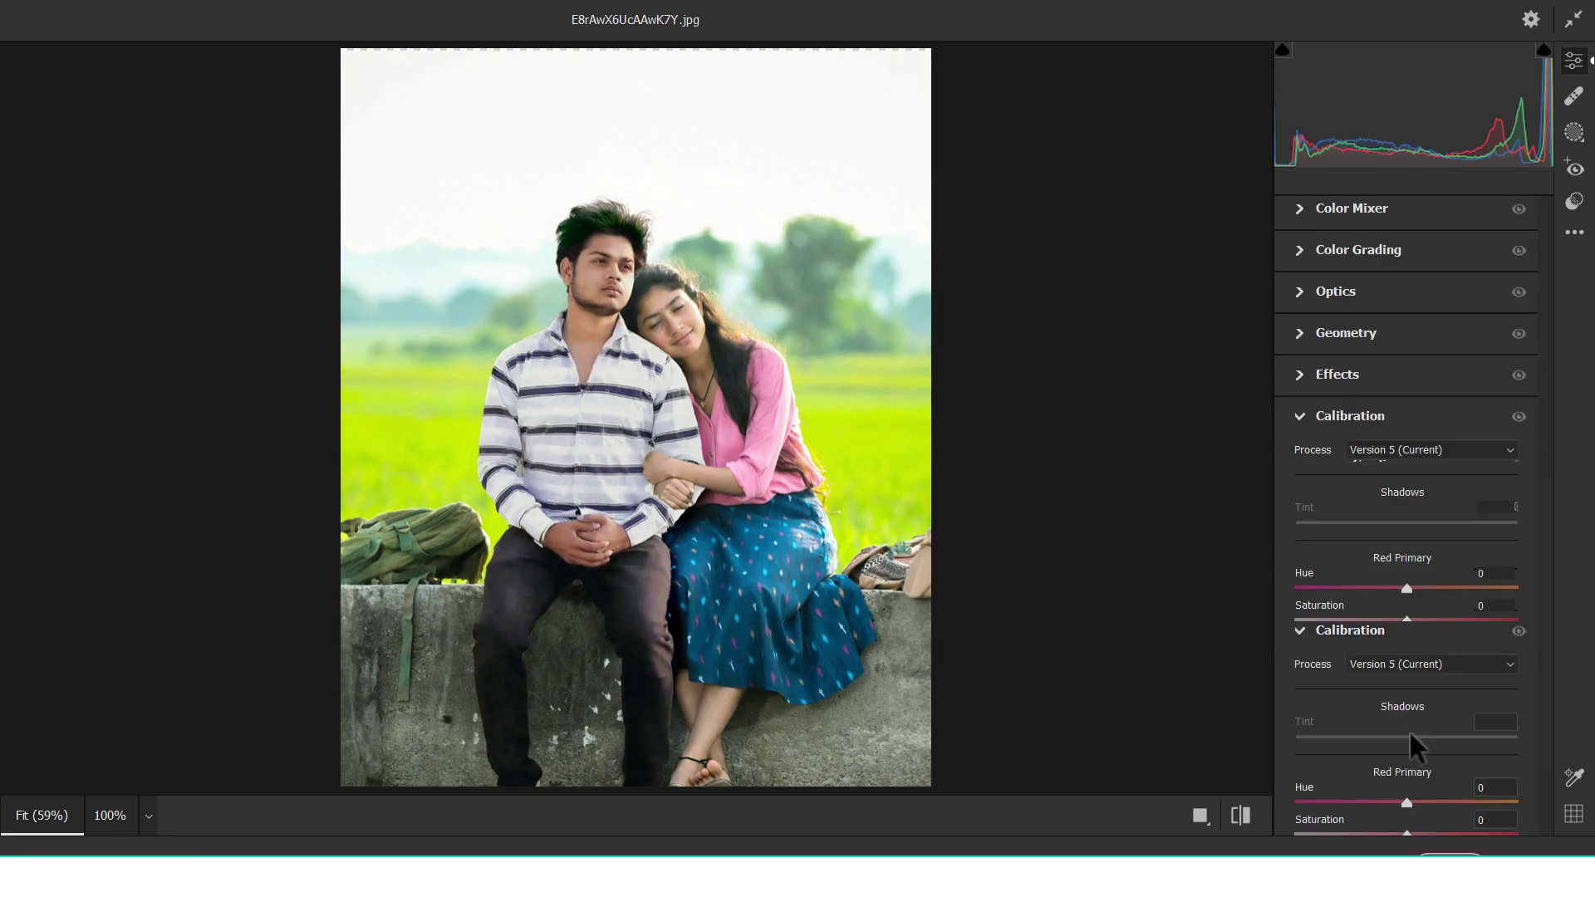
mouse_move(1406, 784)
left_mouse_down()
mouse_move(1378, 783)
mouse_move(1428, 773)
mouse_move(1410, 773)
left_mouse_up()
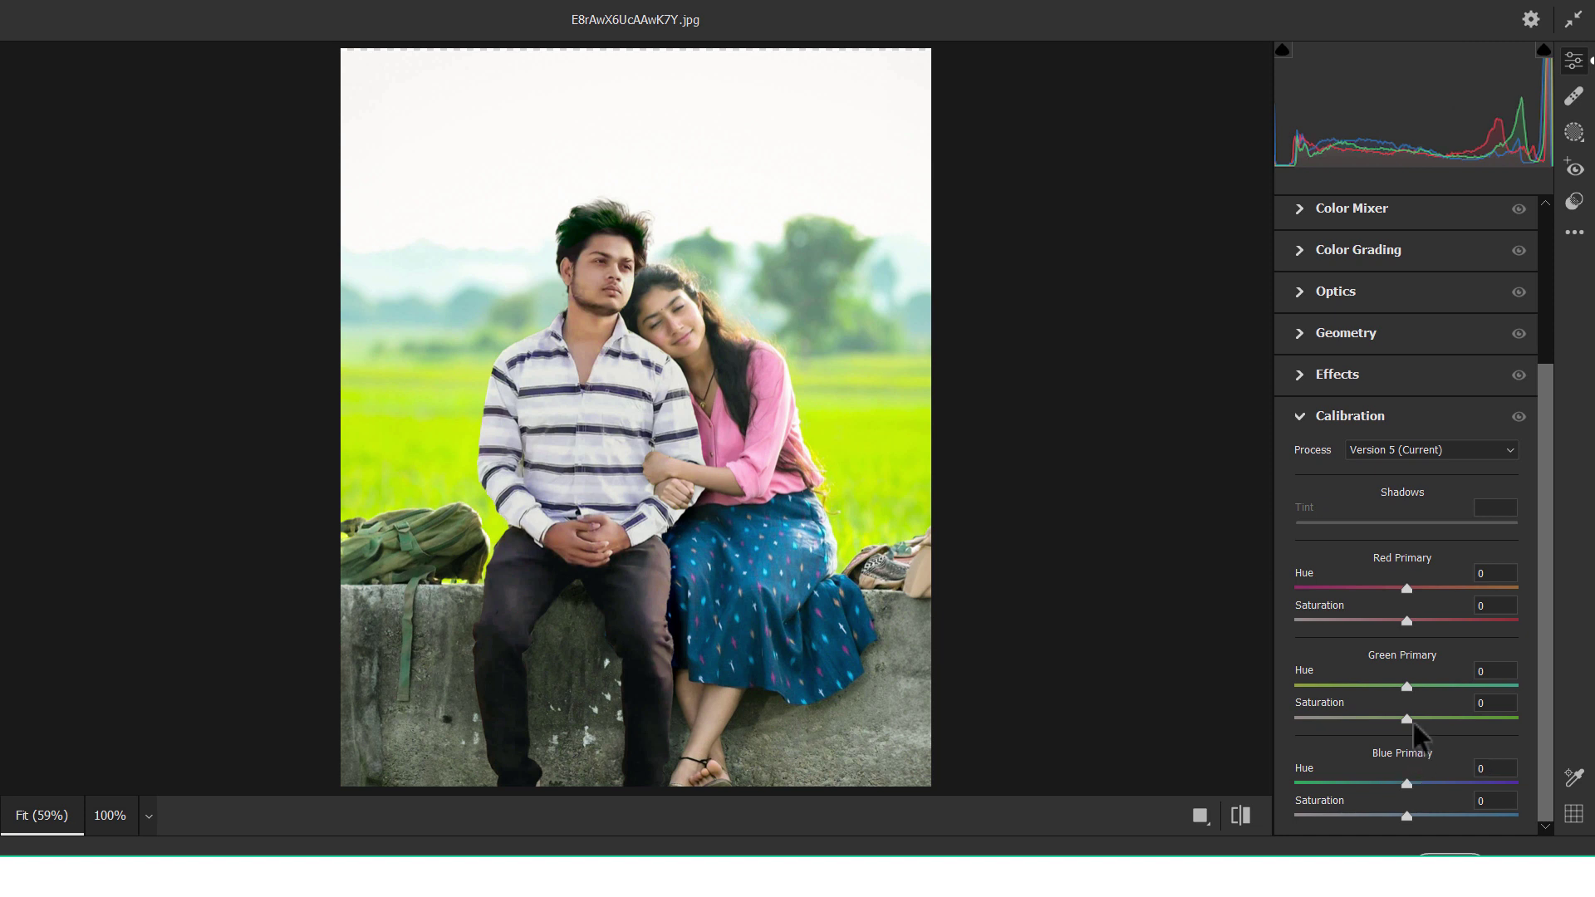
mouse_move(1406, 685)
left_mouse_down()
mouse_move(1434, 685)
mouse_move(1382, 674)
mouse_move(1444, 675)
mouse_move(1393, 708)
left_mouse_up()
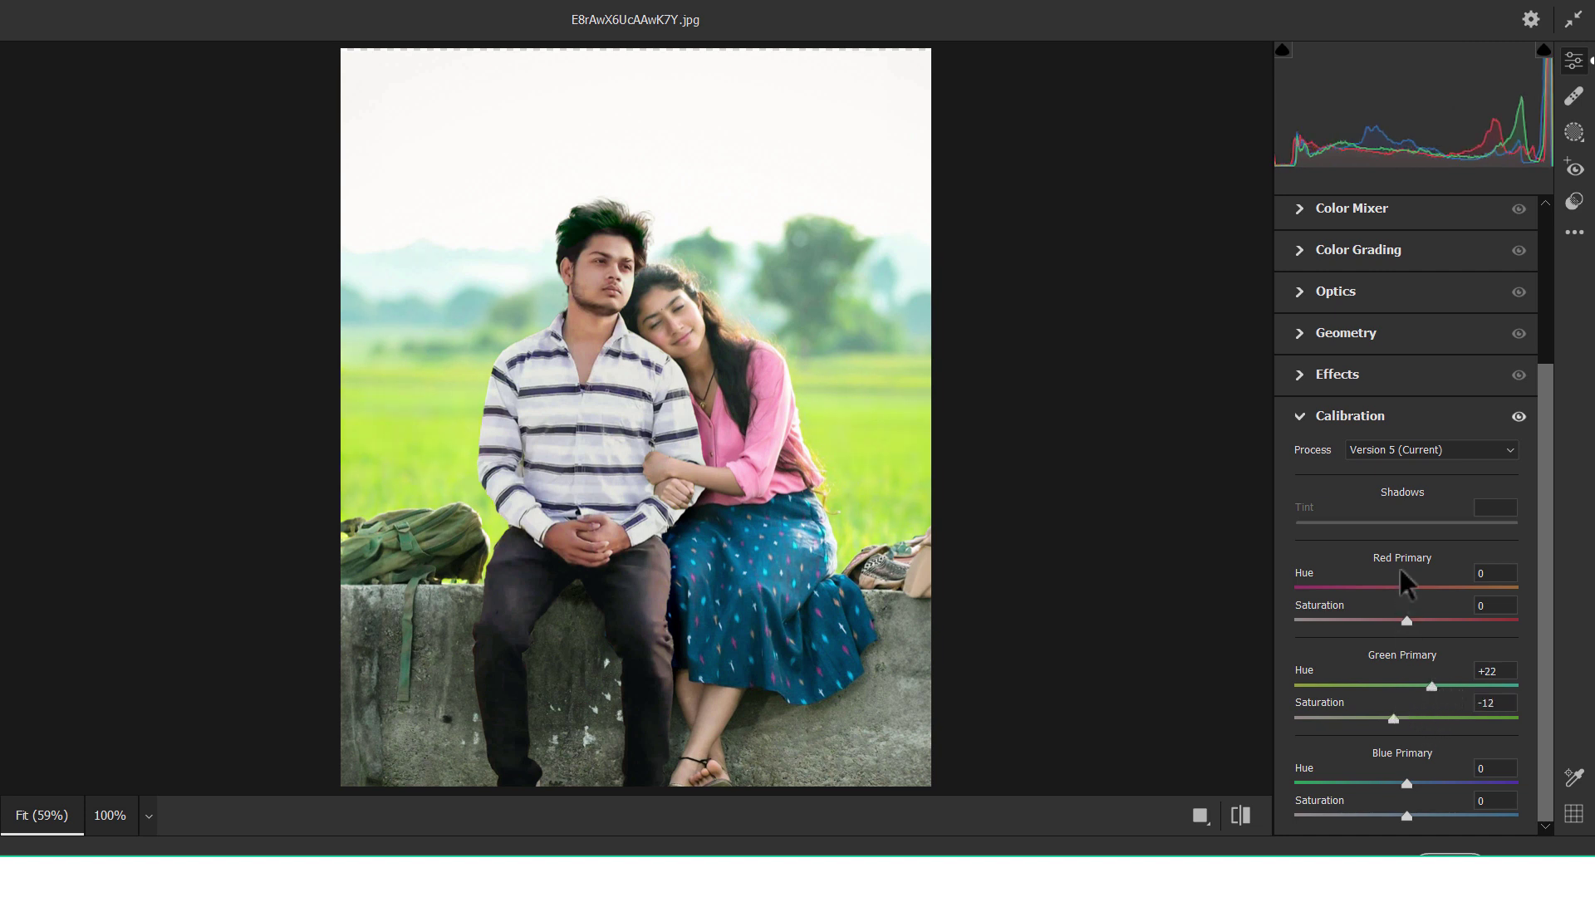
mouse_move(1406, 588)
left_mouse_down()
mouse_move(1382, 588)
mouse_move(1444, 603)
mouse_move(1411, 592)
left_mouse_up()
Step: In Color Mixer Luminance, brighten the Oranges to +11
left_click(1298, 408)
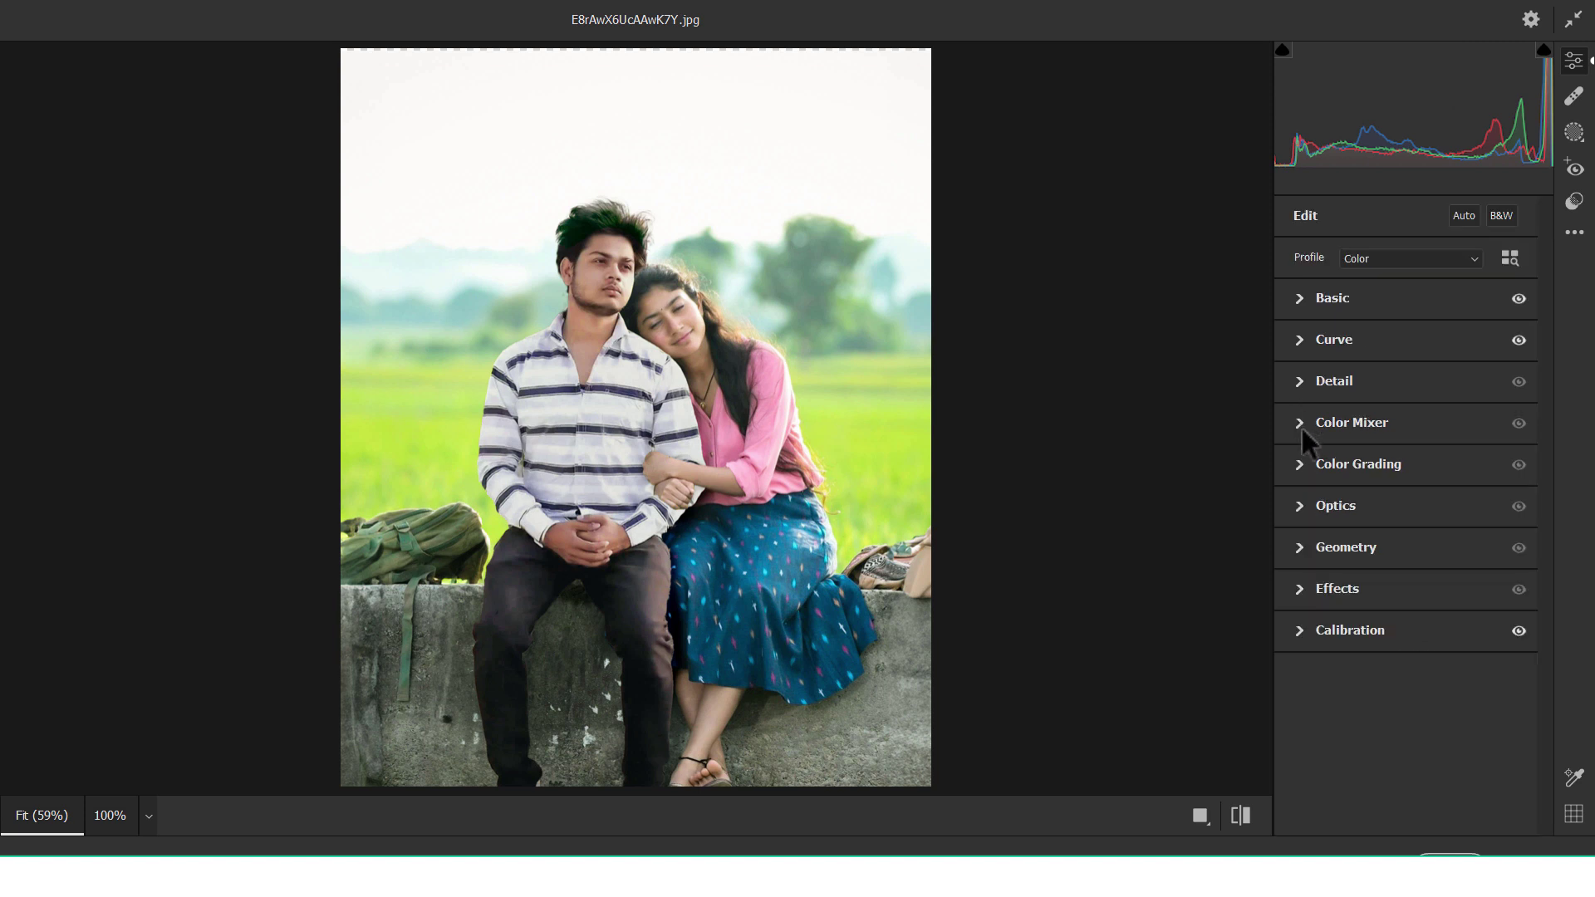
left_click(1300, 422)
left_click(1433, 486)
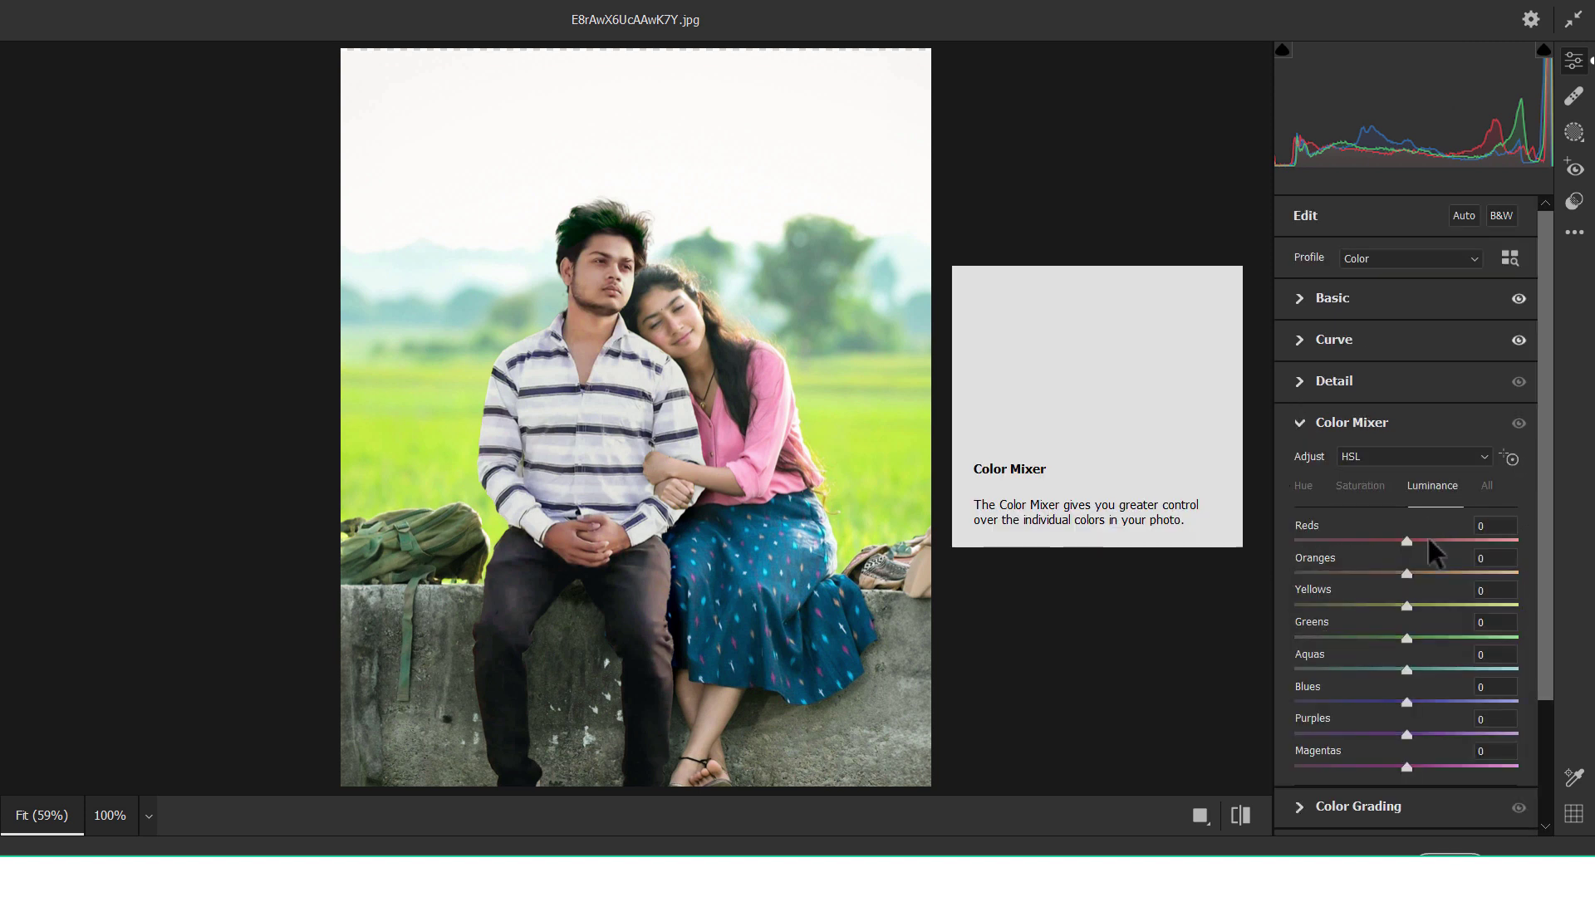
left_click(1419, 572)
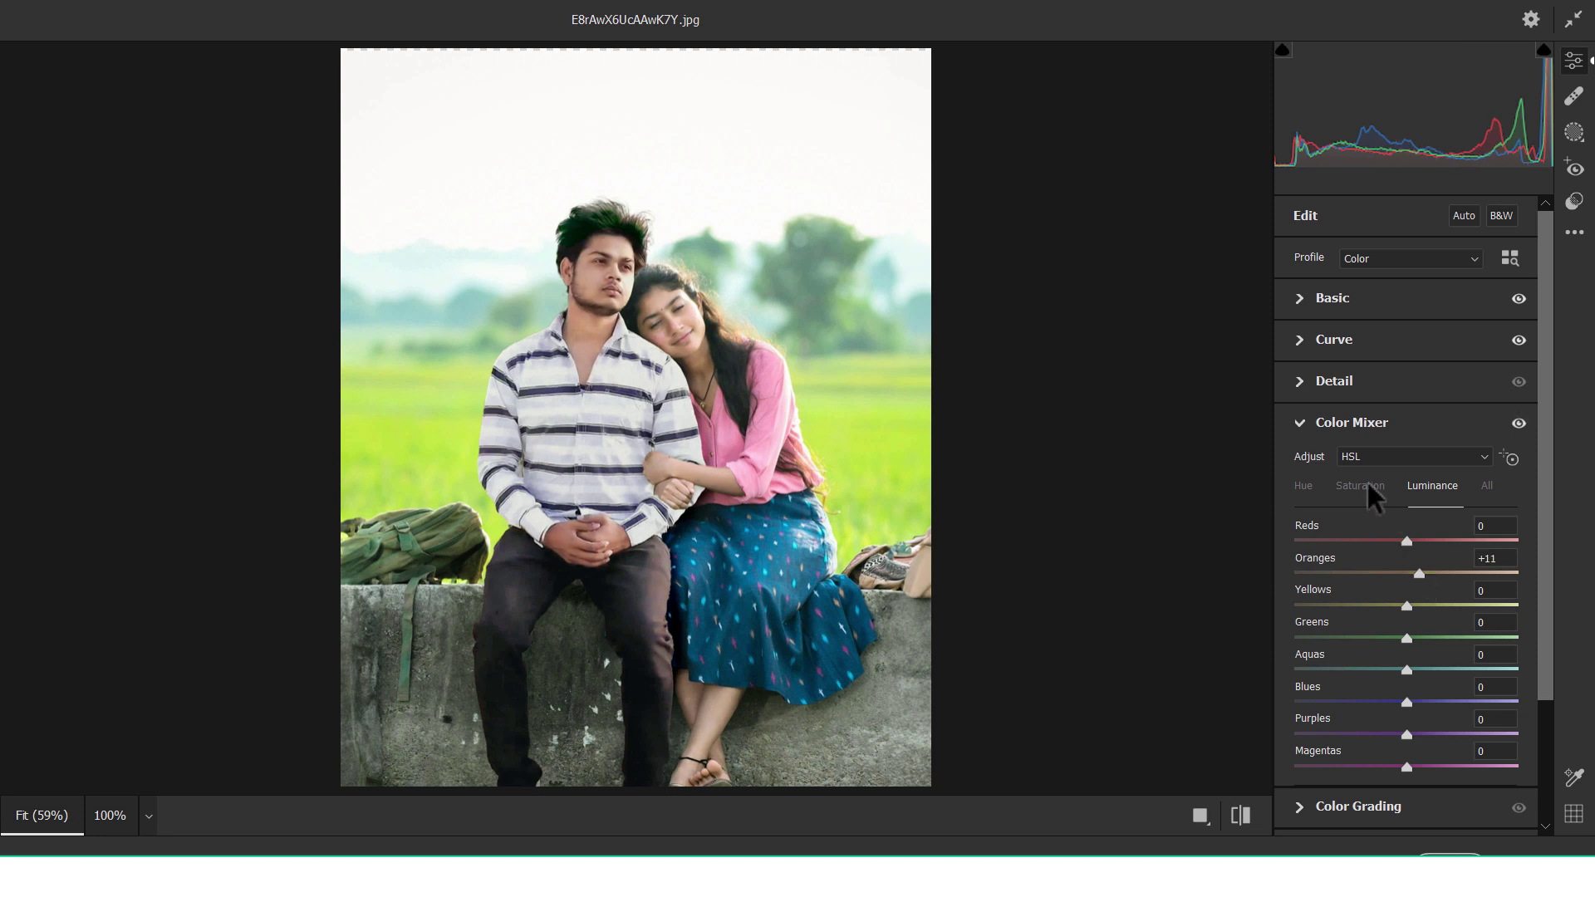
Step: Set Color Mixer saturation to Reds -24, Oranges +3, Greens +9 and Blues +21
key("ctrl+alt+shift+s")
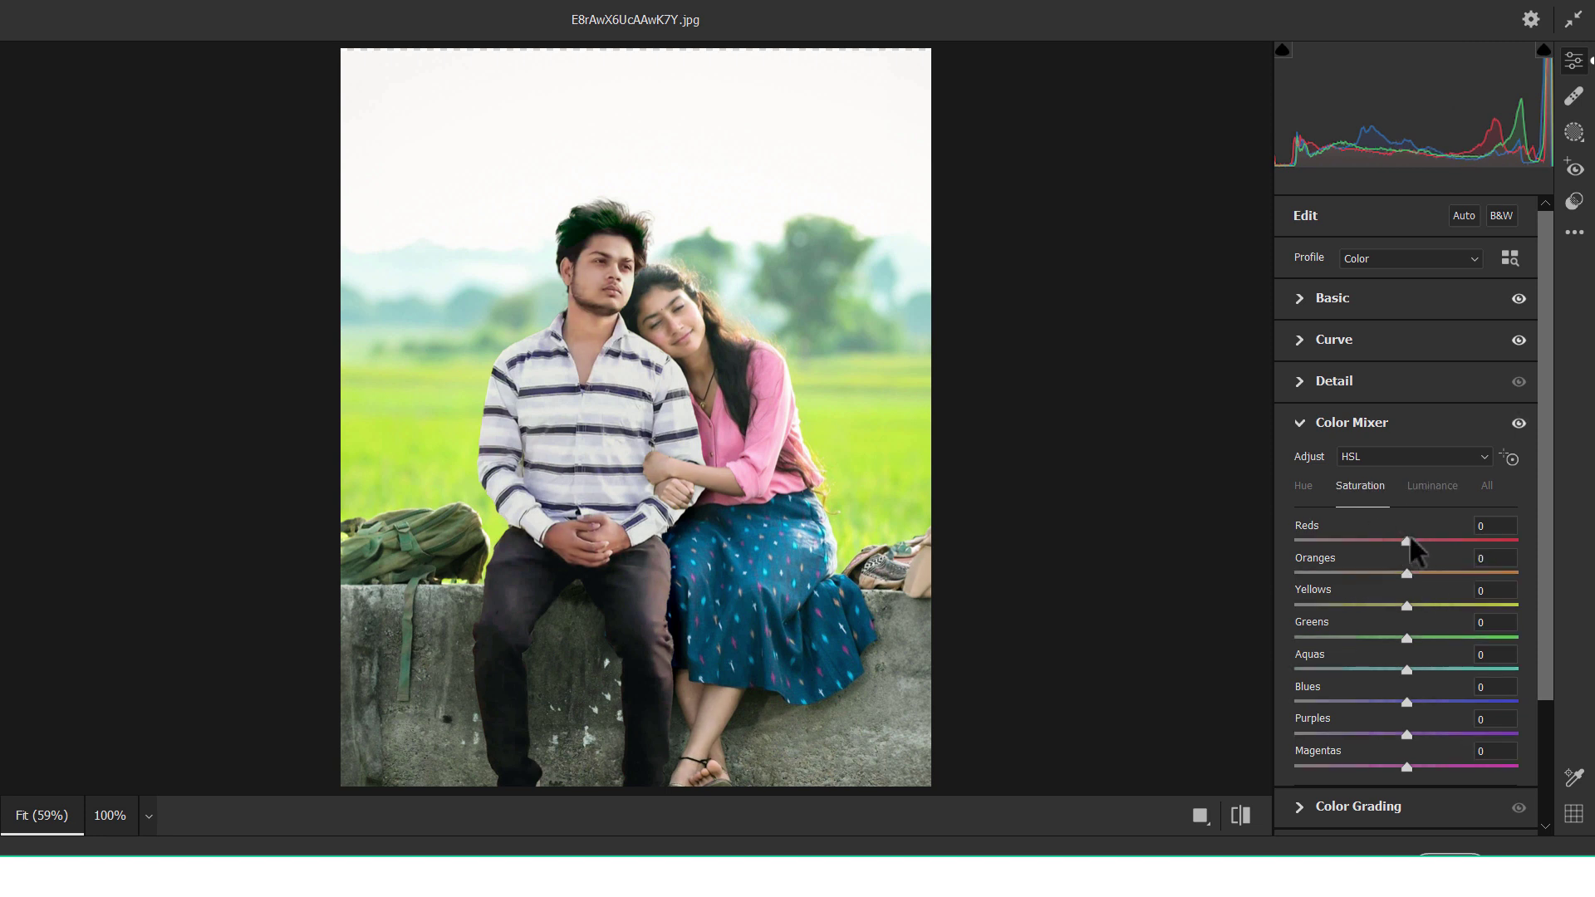
mouse_move(1409, 535)
left_mouse_down()
mouse_move(1363, 528)
mouse_move(1408, 536)
mouse_move(1381, 534)
left_mouse_up()
left_click_drag(1423, 576, 1409, 574)
left_click_drag(1407, 635, 1423, 636)
left_click_drag(1429, 699, 1436, 699)
left_click(1304, 427)
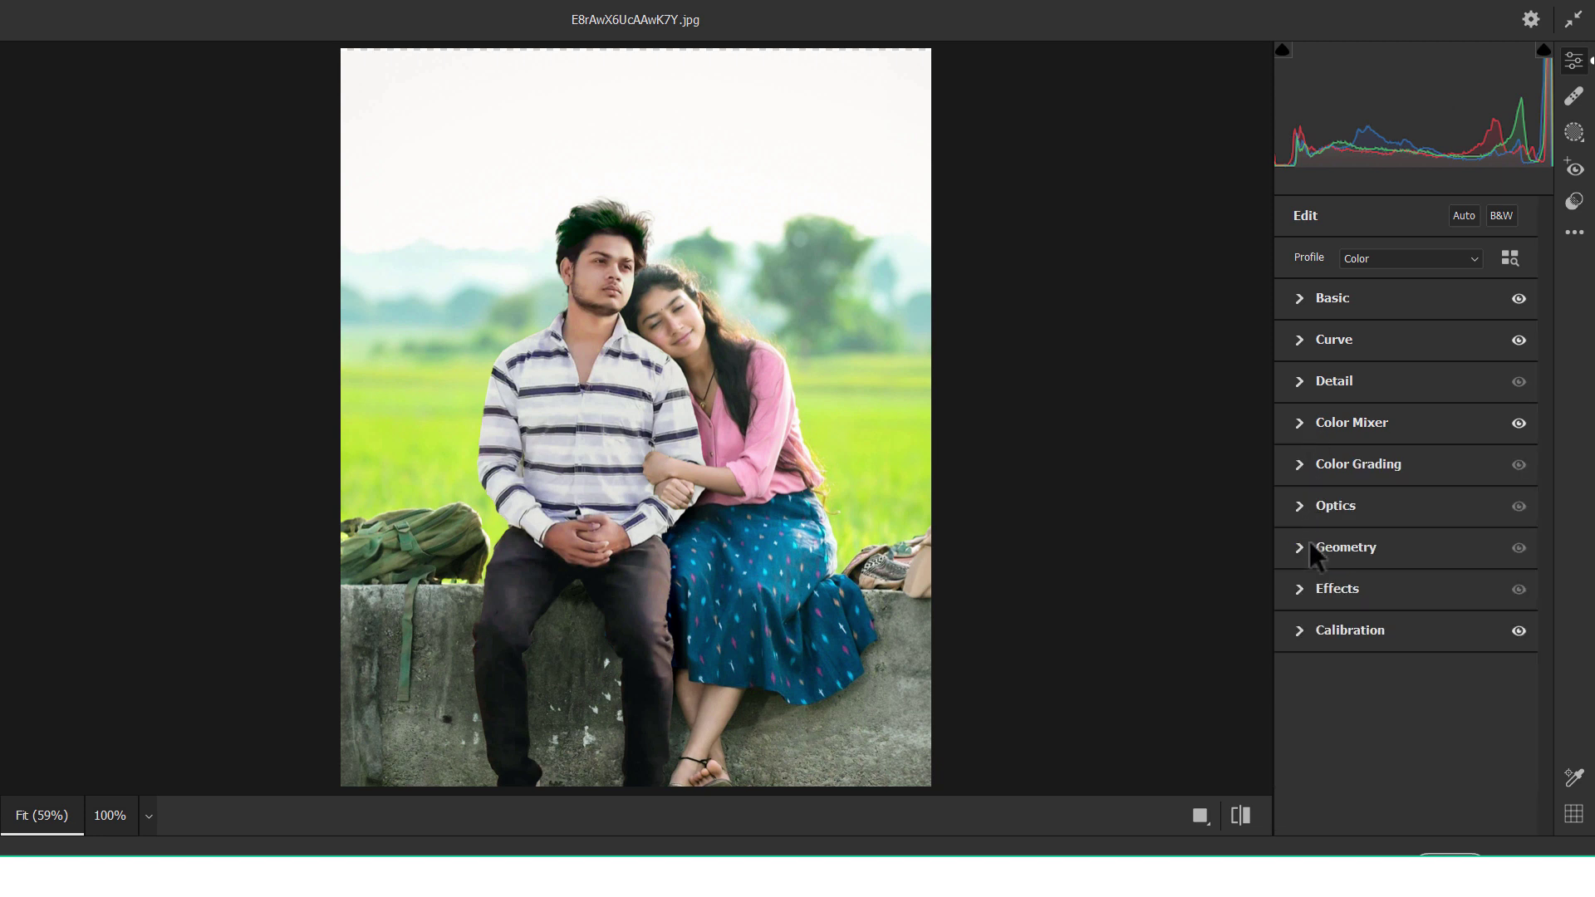
Step: Add a -24 vignette and Grain 10, then commit the Camera Raw grade to Layer 4
left_click(1304, 588)
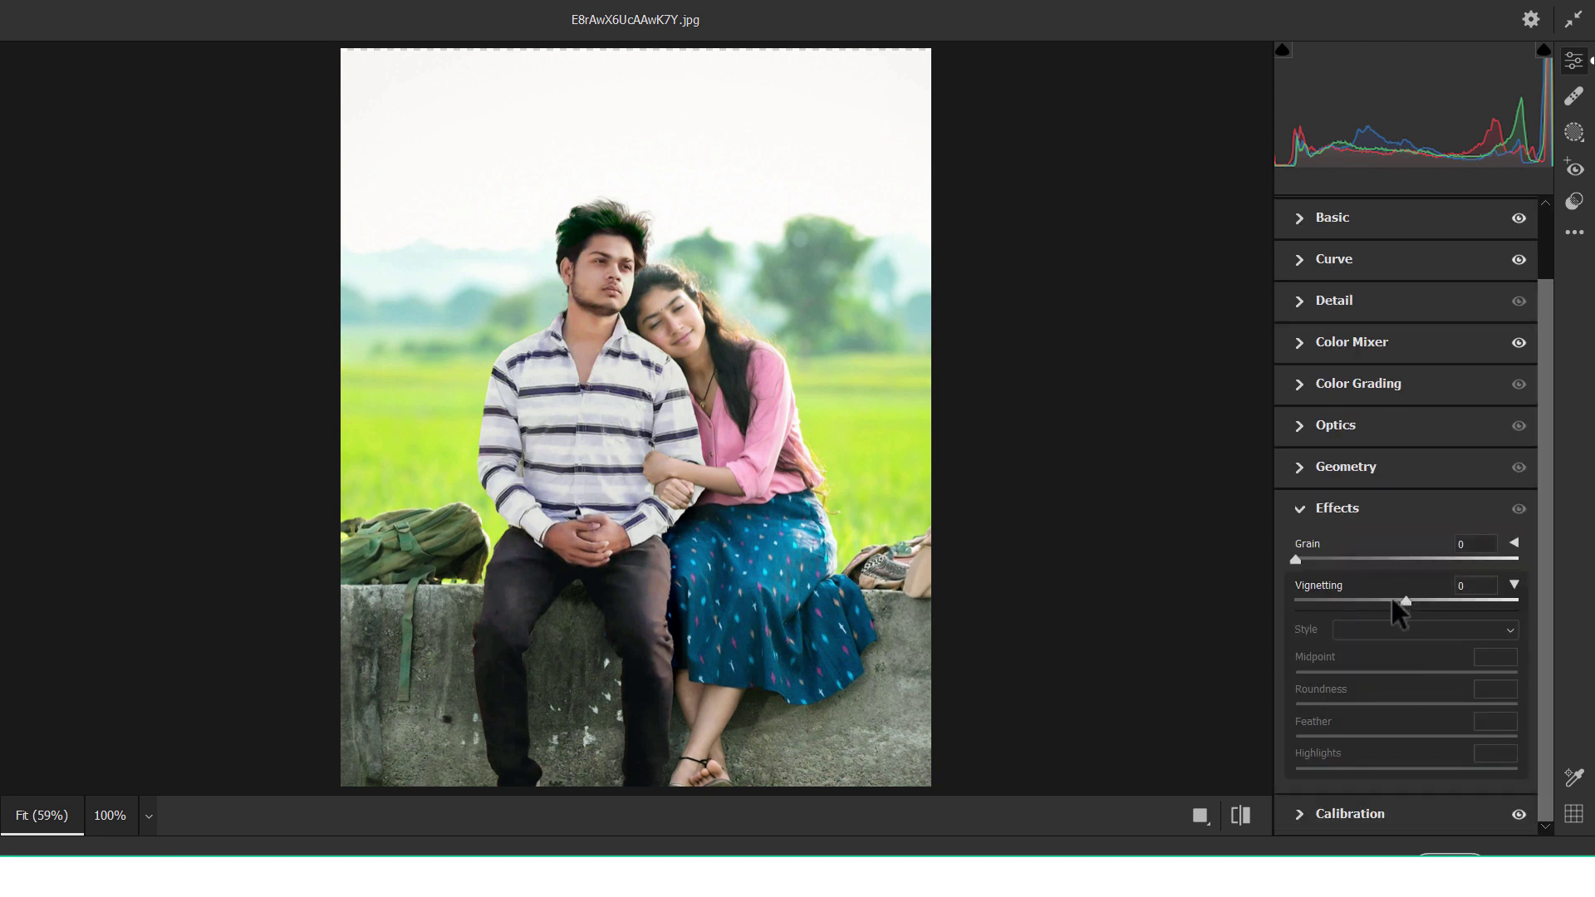
left_click_drag(1392, 598, 1376, 595)
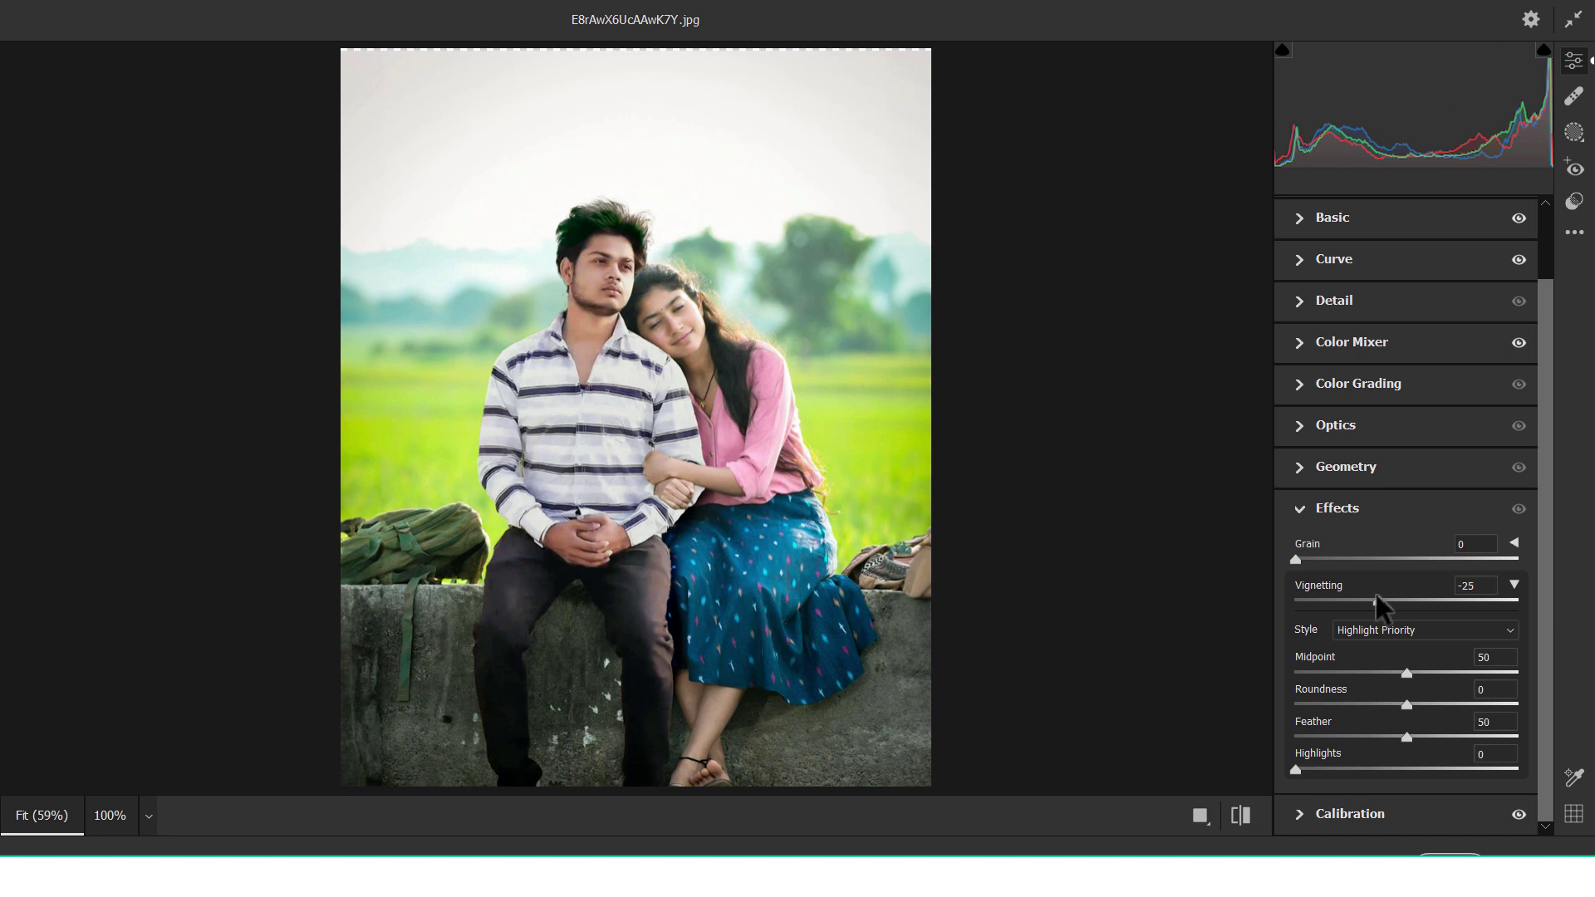
left_click_drag(1295, 560, 1319, 559)
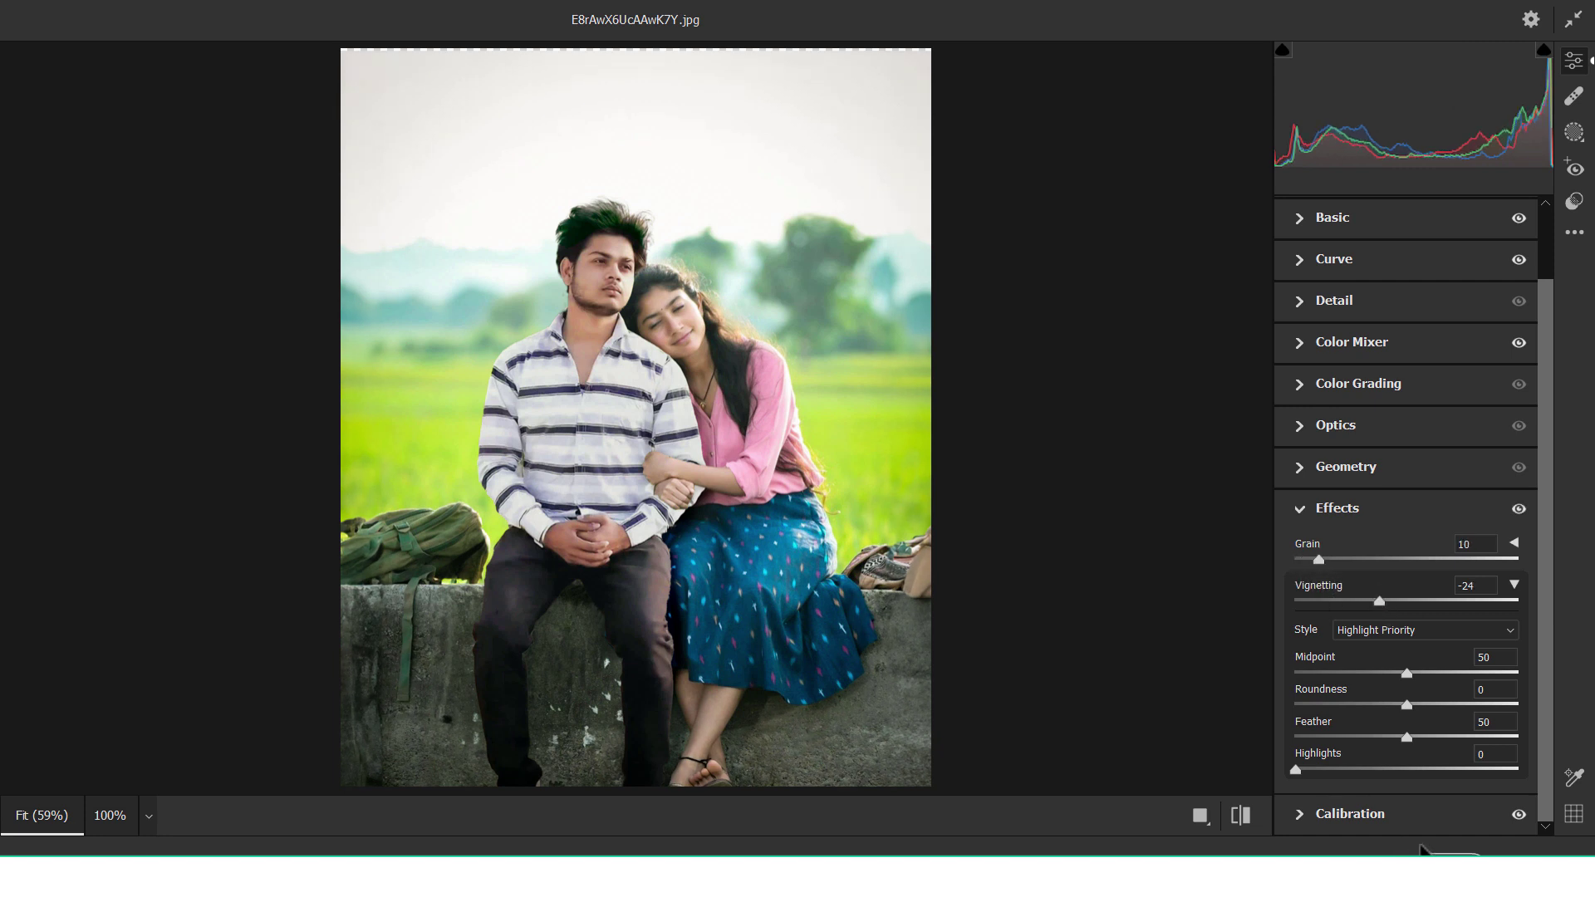
key("Return")
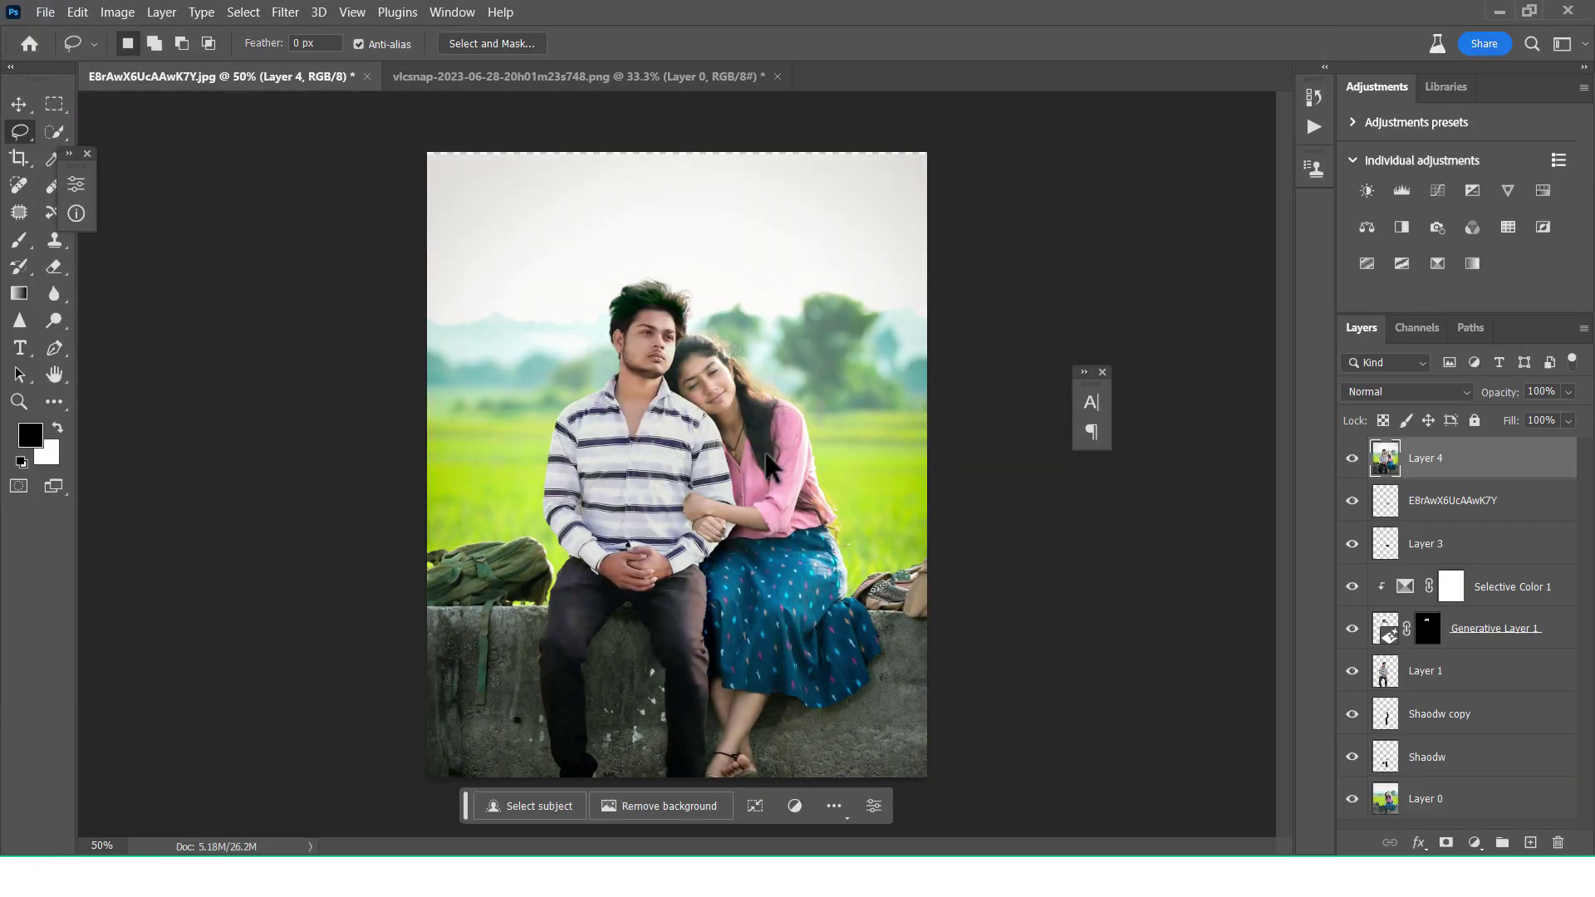
Step: Zoom in and regenerate the small mark on the man's trousers with an empty-prompt generative fill
key("ctrl+minus")
key("ctrl+minus")
key("ctrl+minus")
key("ctrl+plus")
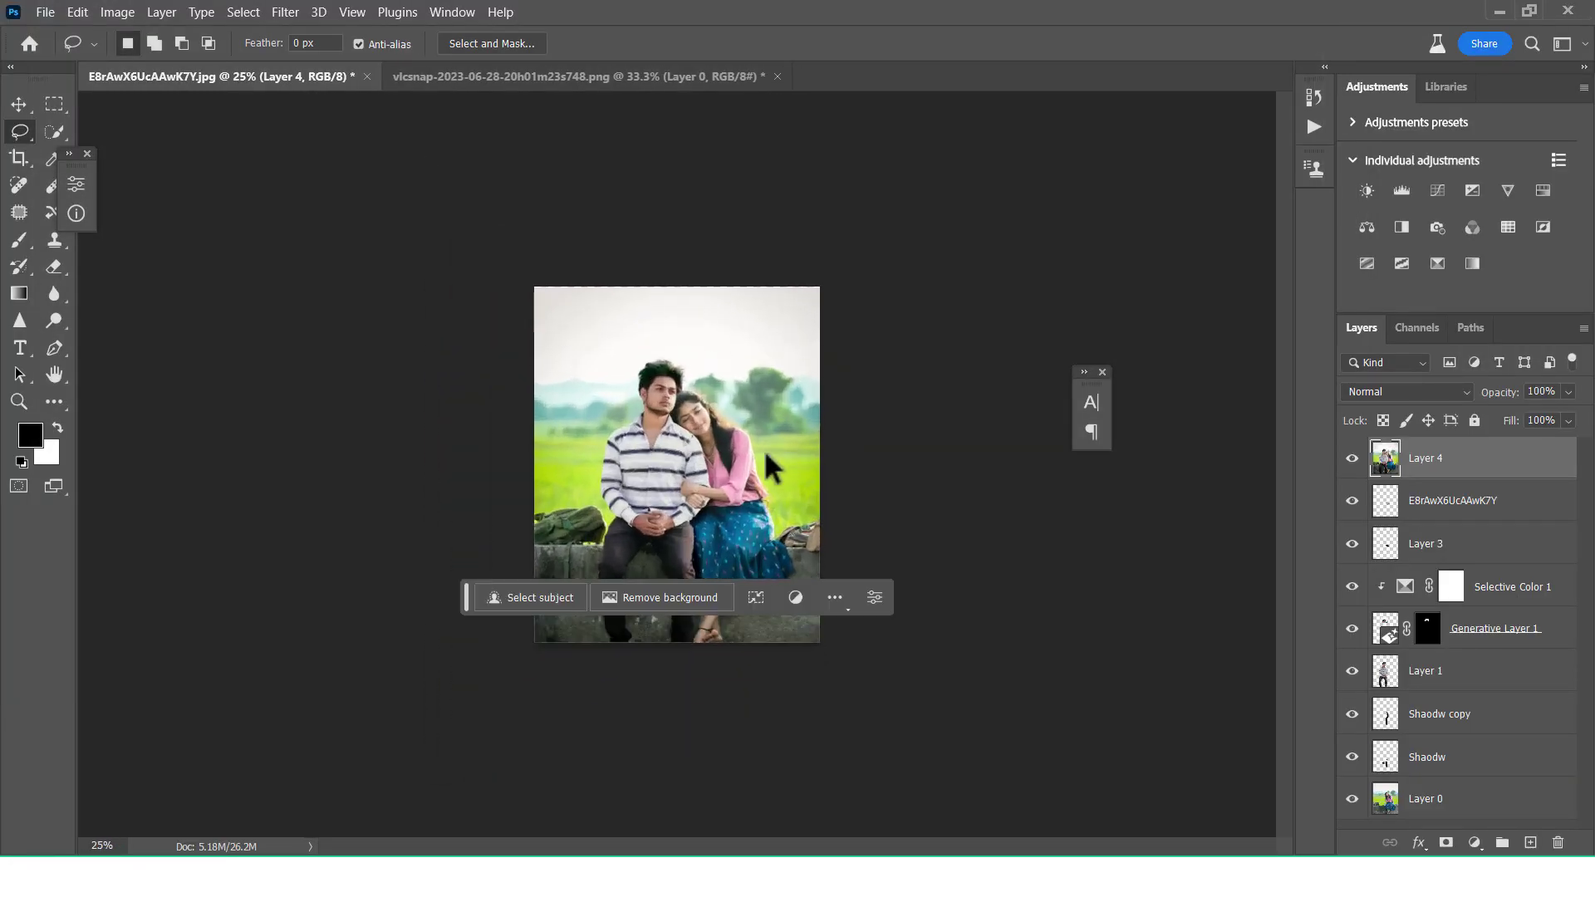
key("ctrl+plus")
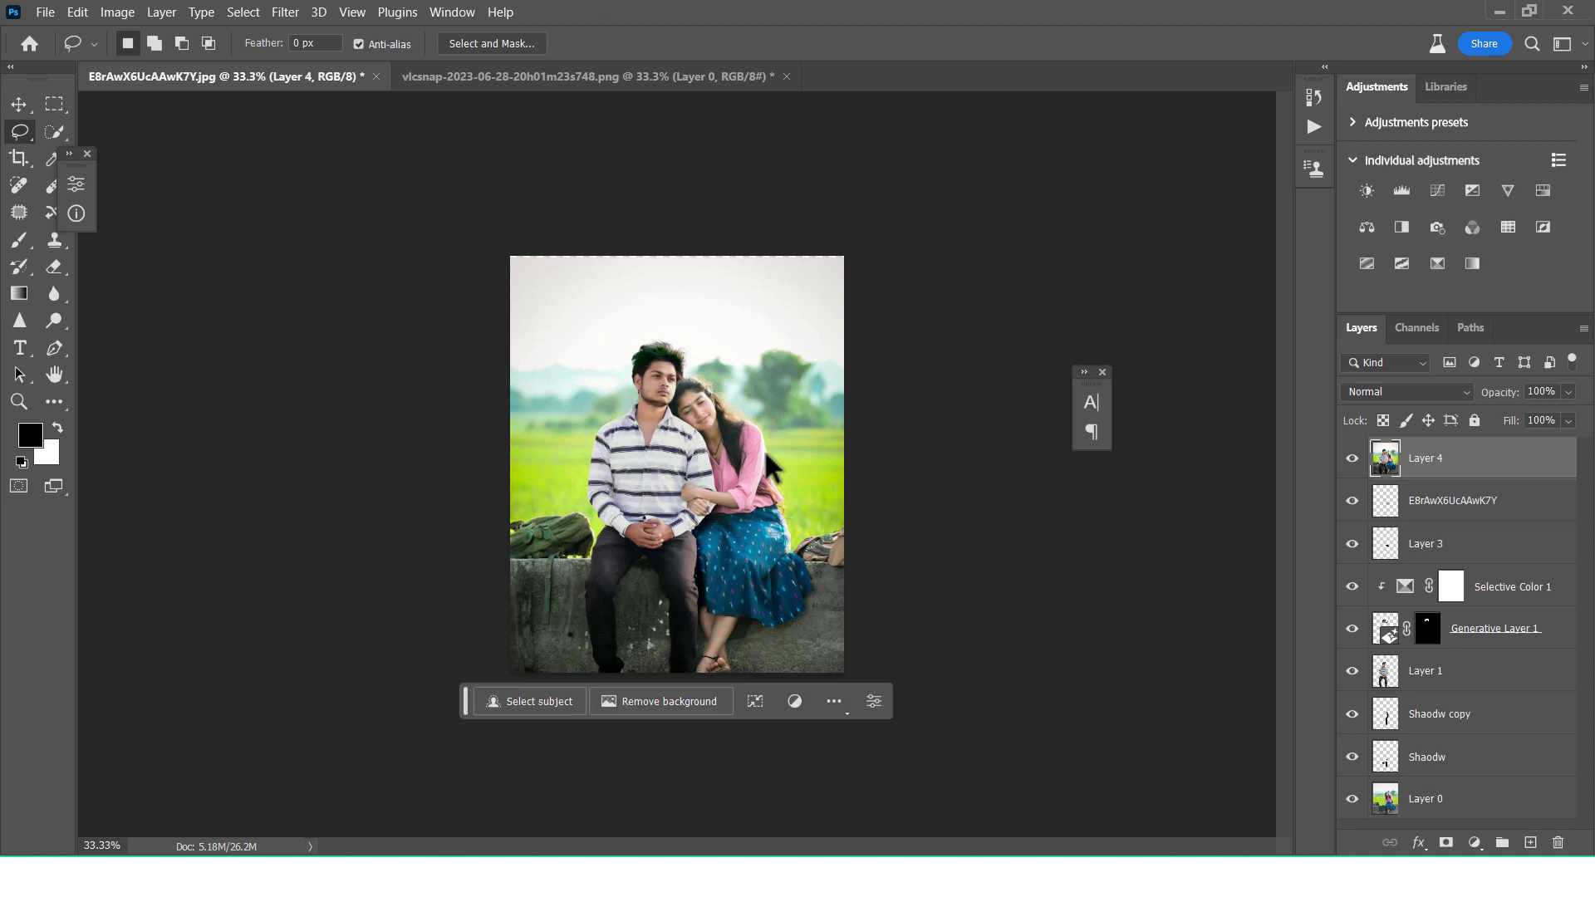
key("ctrl+plus")
key("ctrl+plus")
scroll(570, 534, "down", 1)
scroll(591, 557, "down", 2)
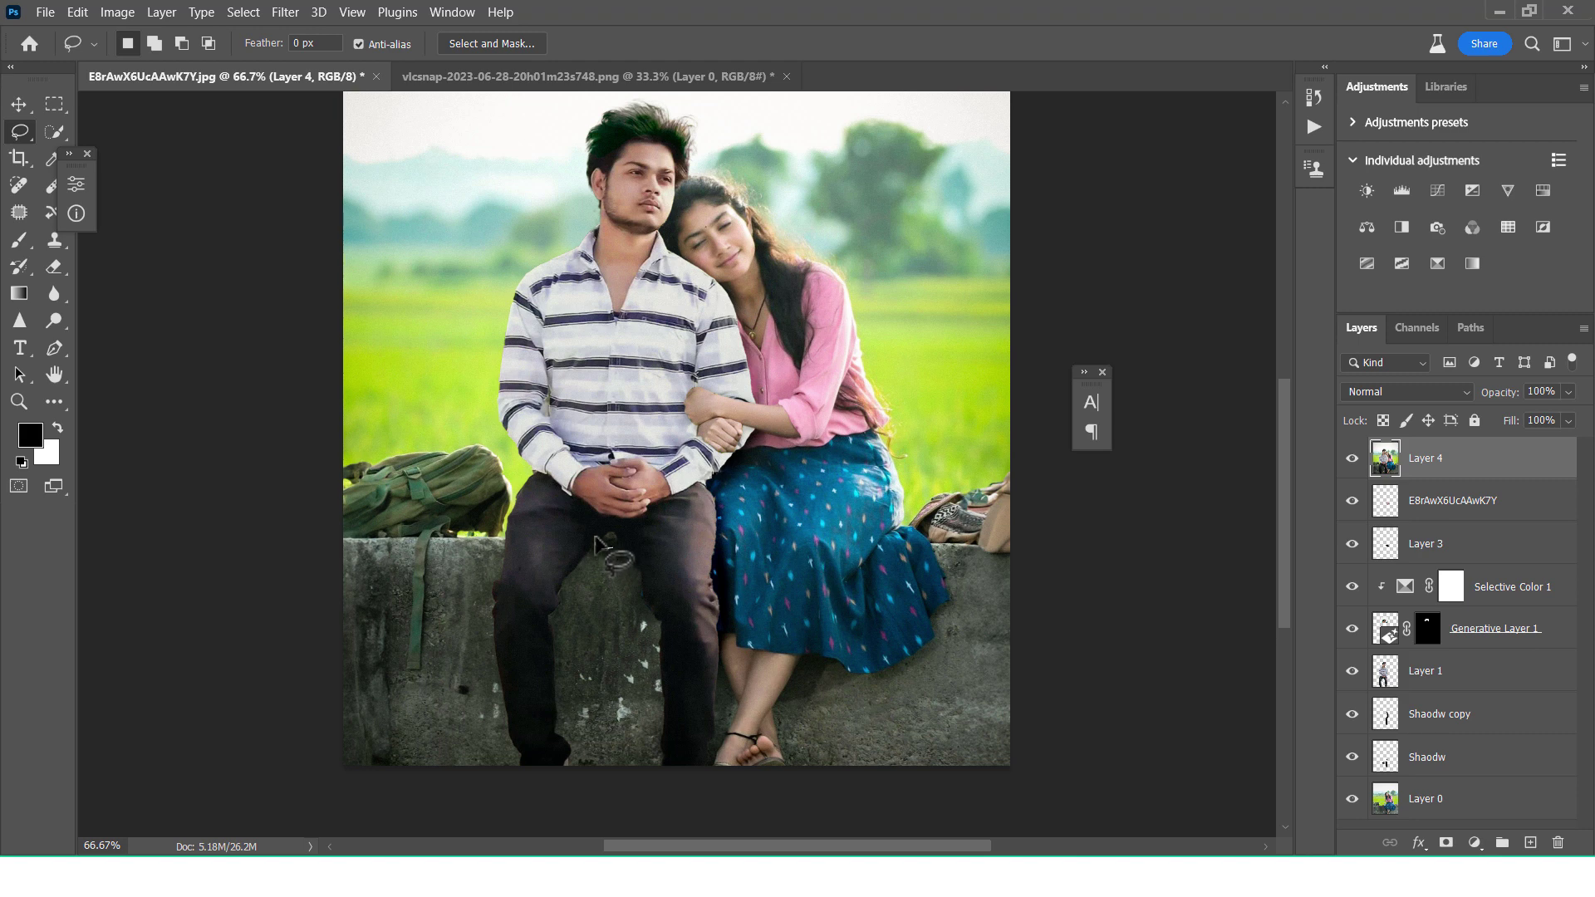
left_click_drag(595, 540, 598, 541)
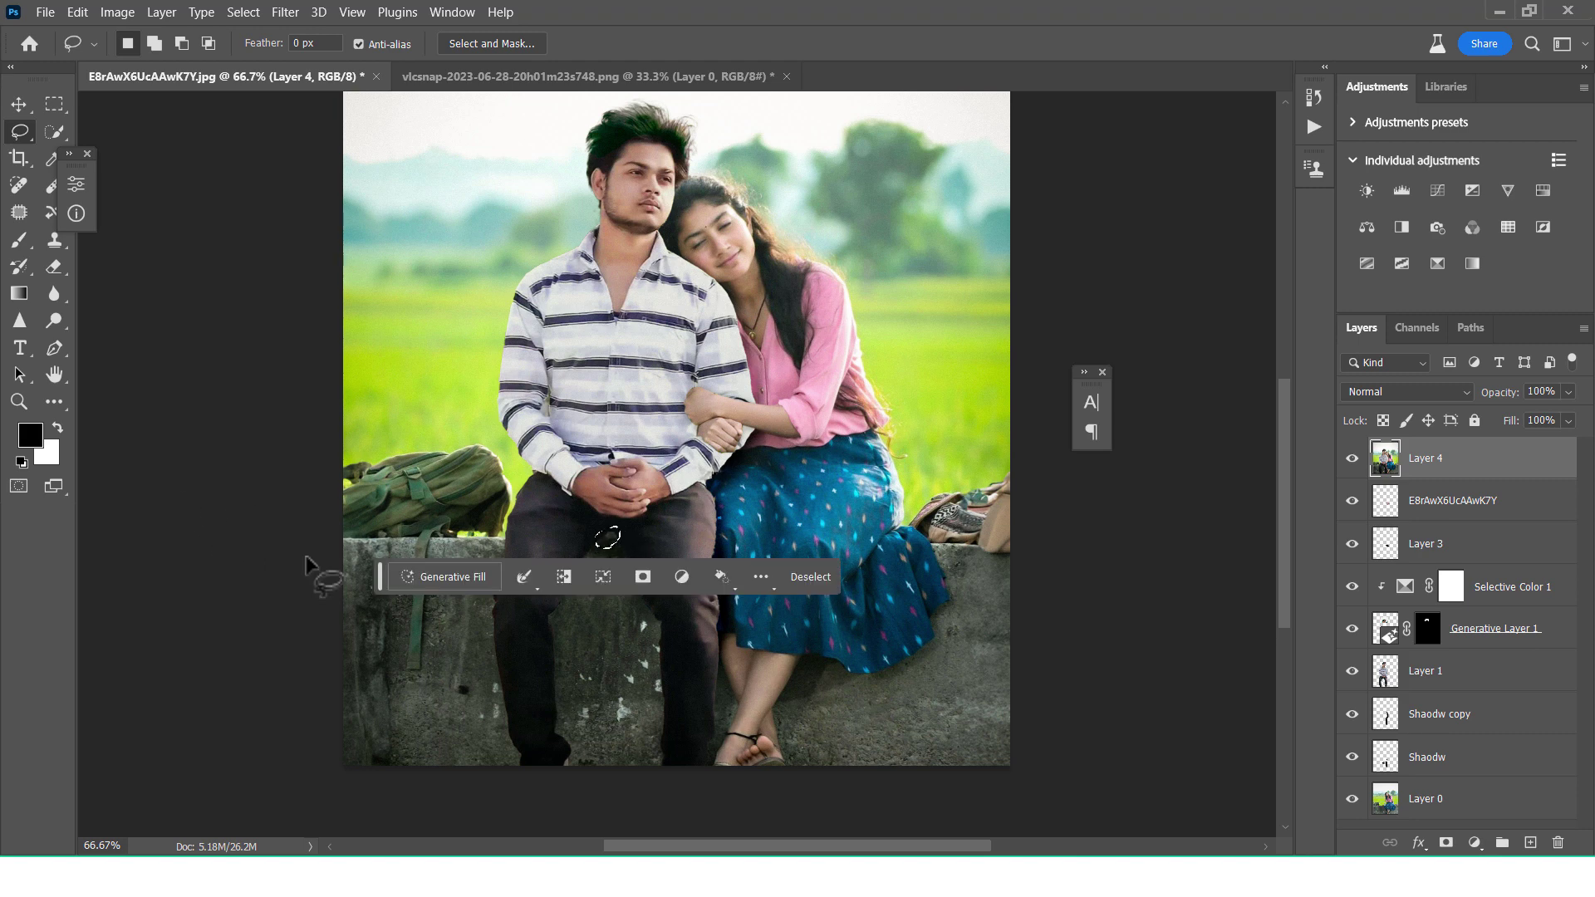
left_click(445, 576)
left_click(716, 577)
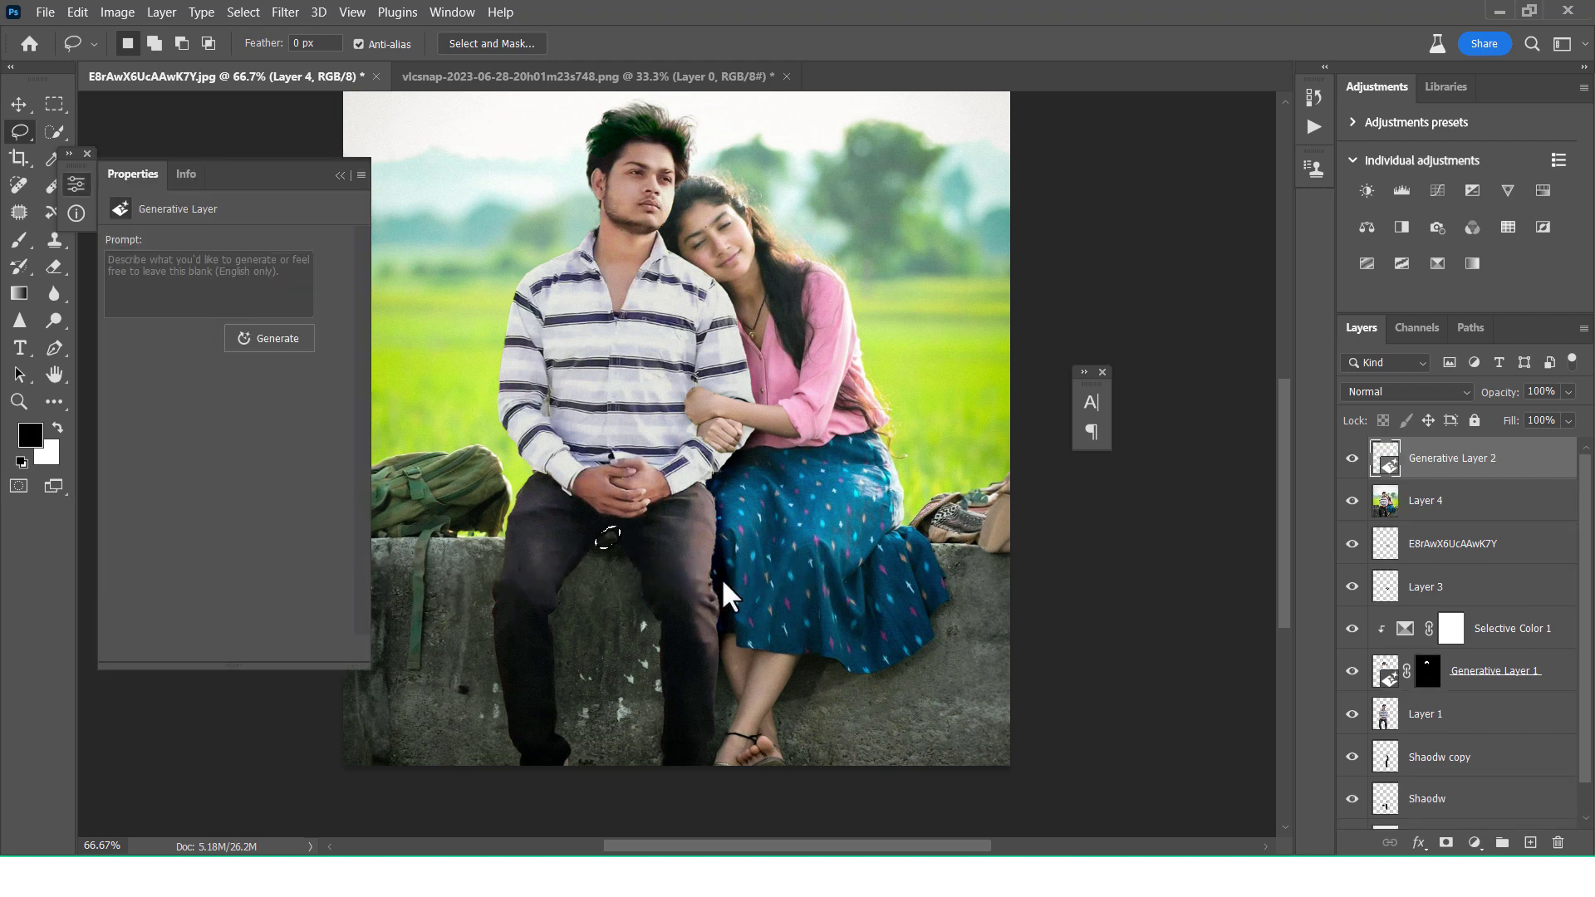
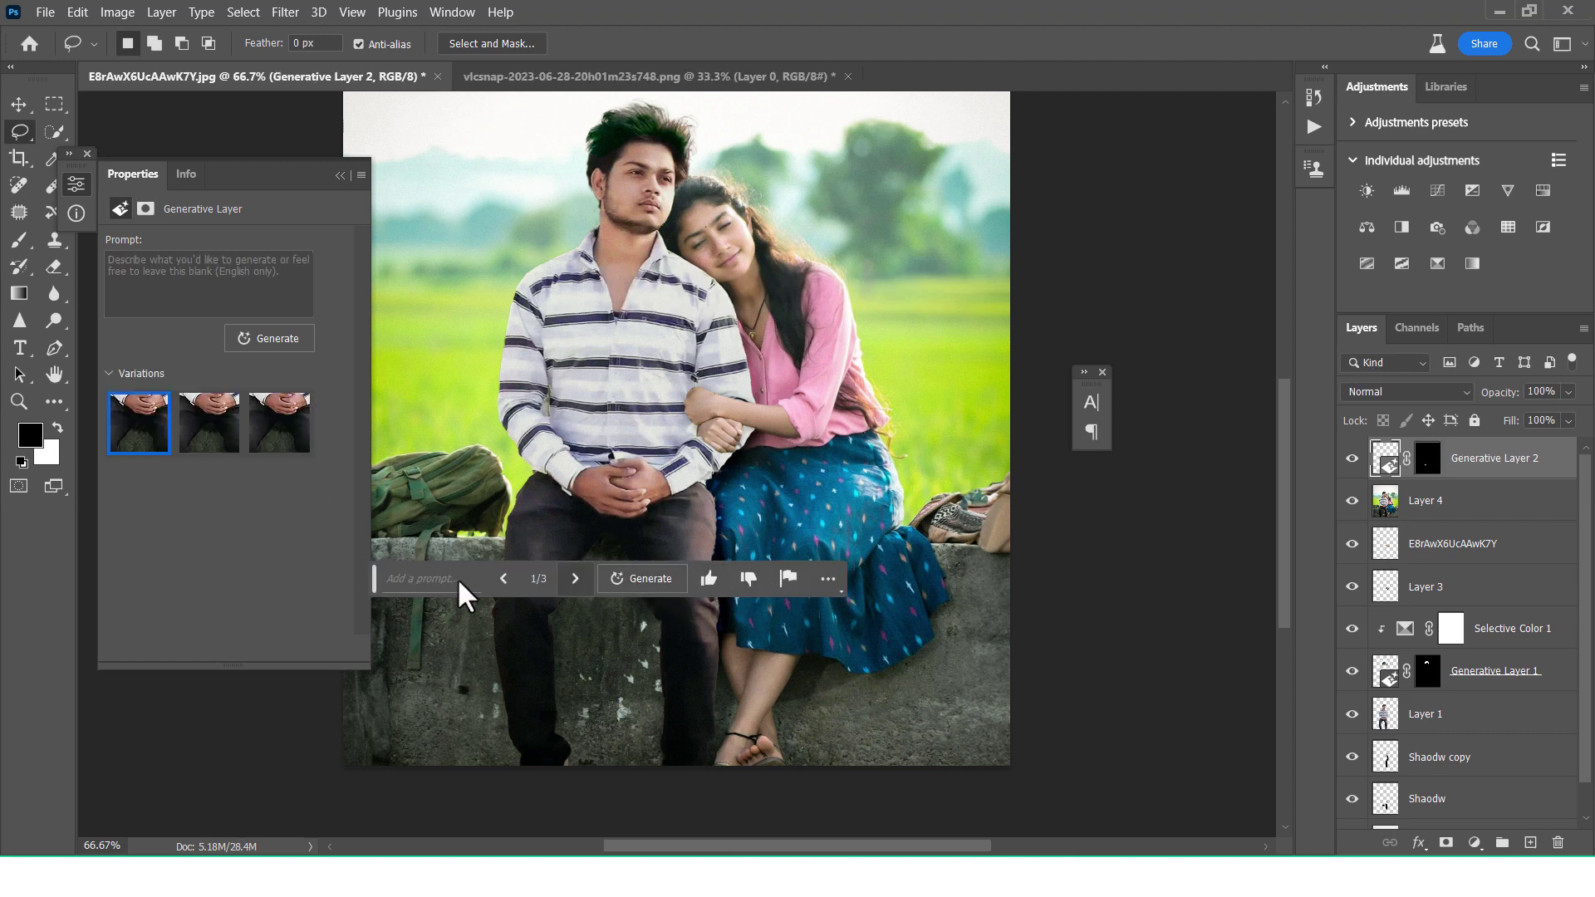
Step: Compare Generative Layer 2's three variations, settle on the second, and collapse Properties
left_click(216, 436)
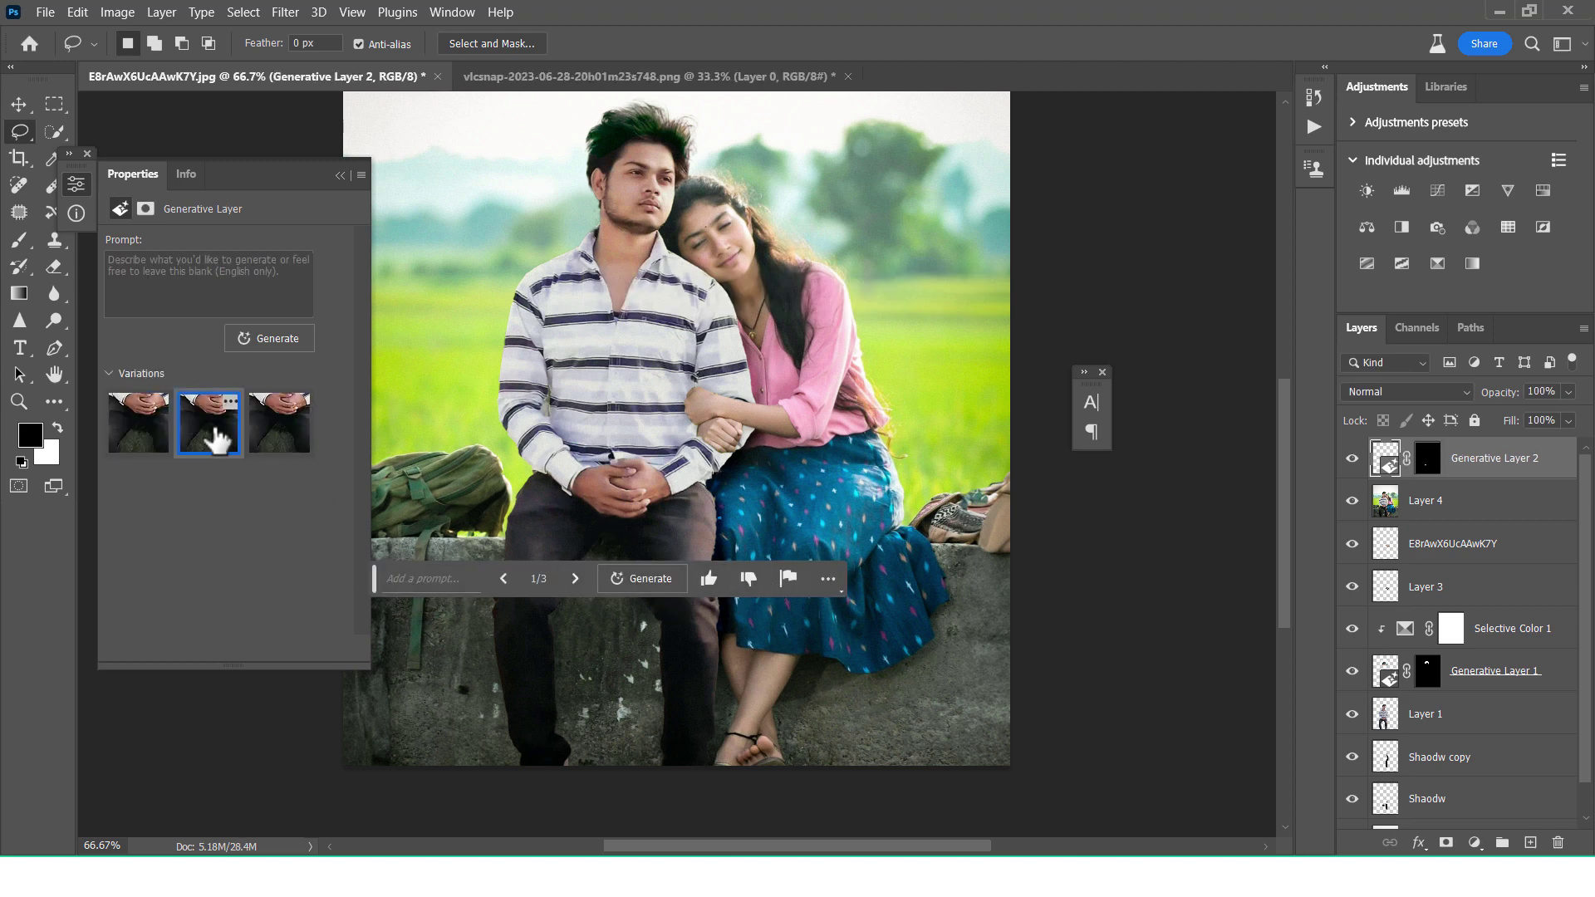
left_click(282, 432)
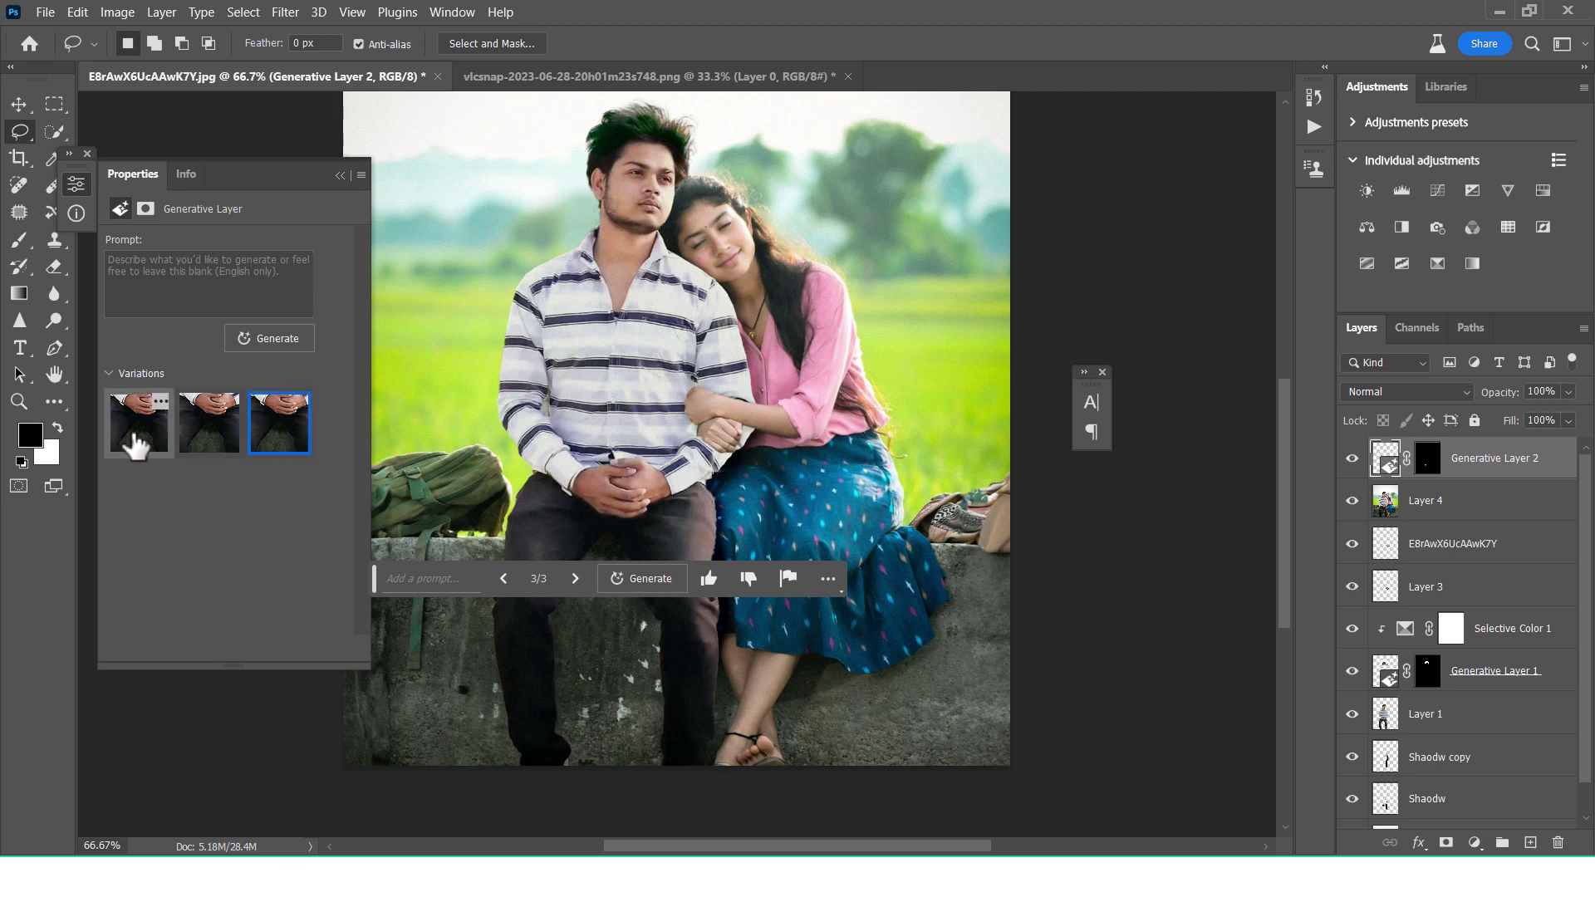
left_click(153, 440)
left_click(211, 445)
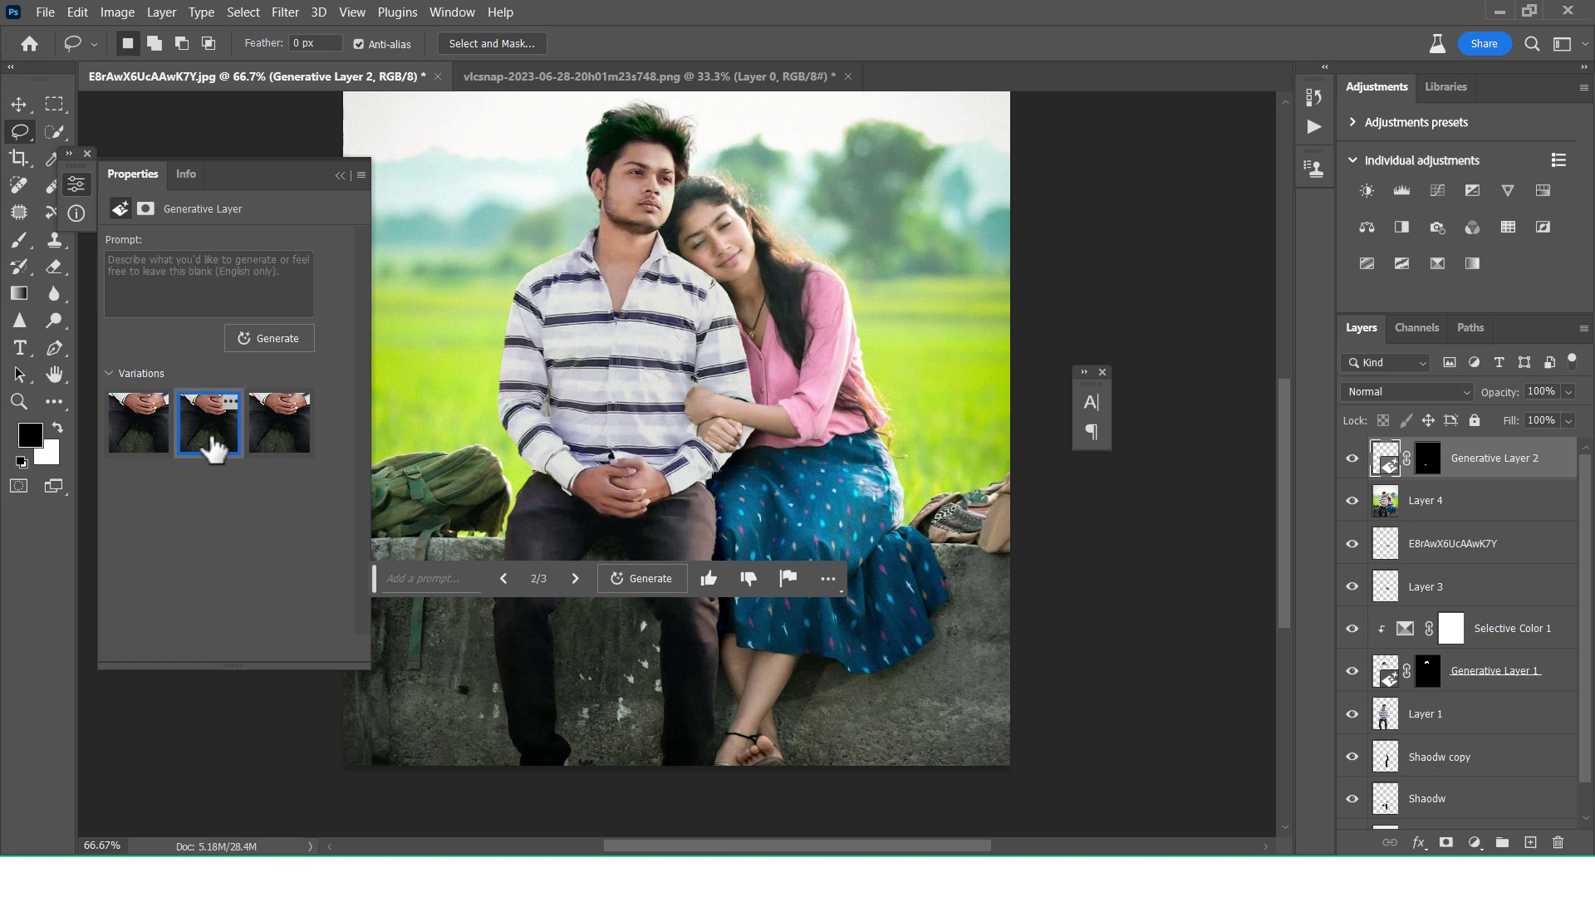
left_click(339, 175)
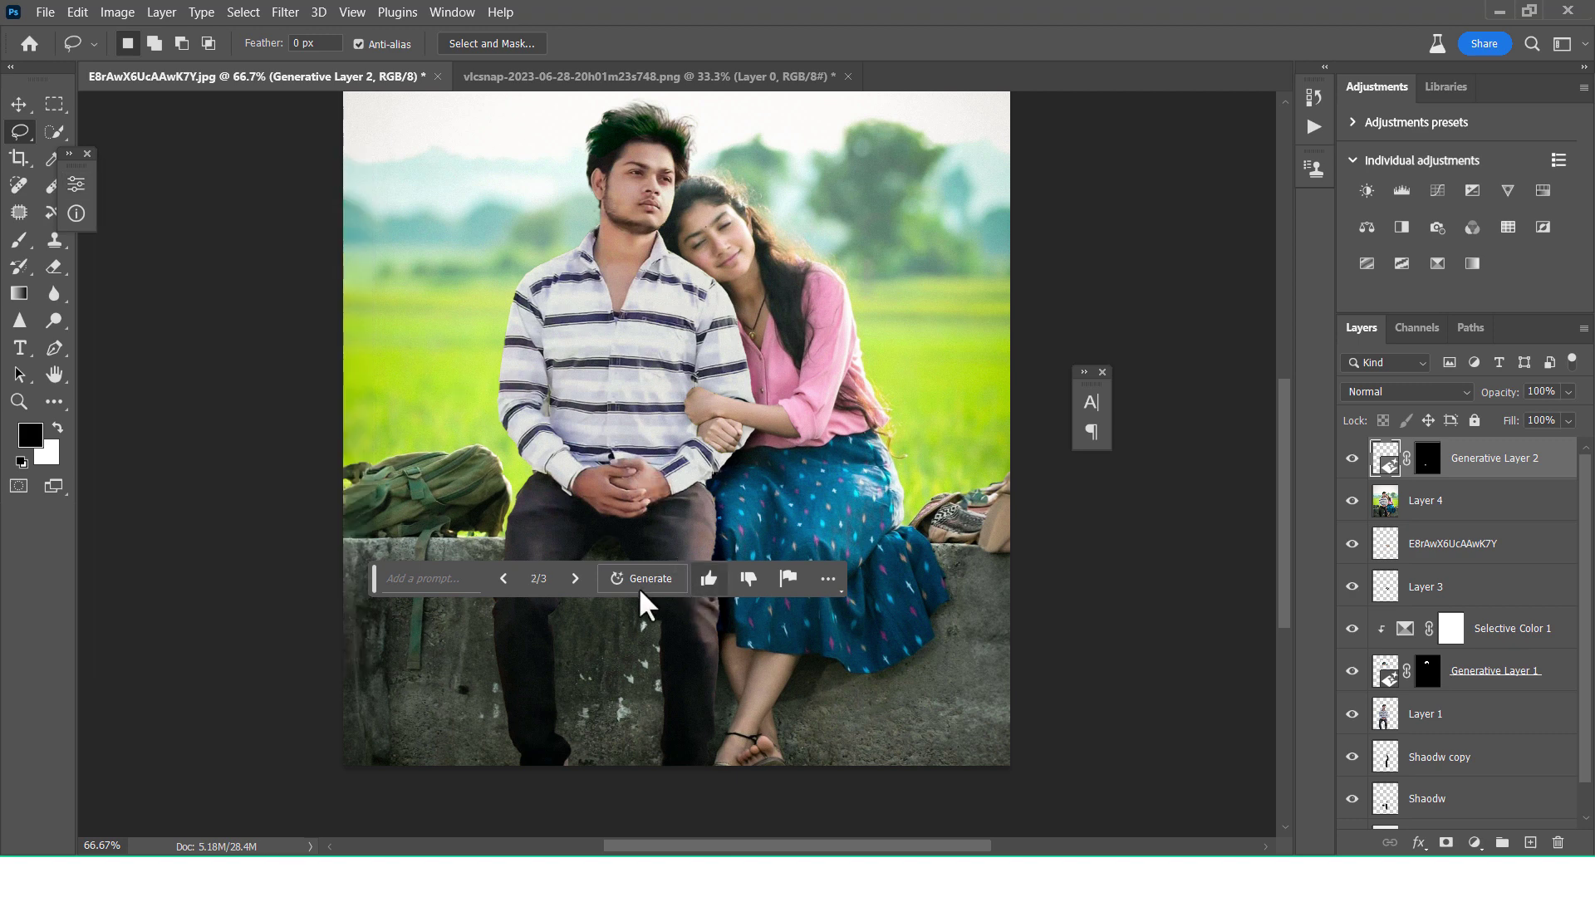
Step: Send thumbs-up feedback on the result, then zoom out and back to 50%
left_click(708, 579)
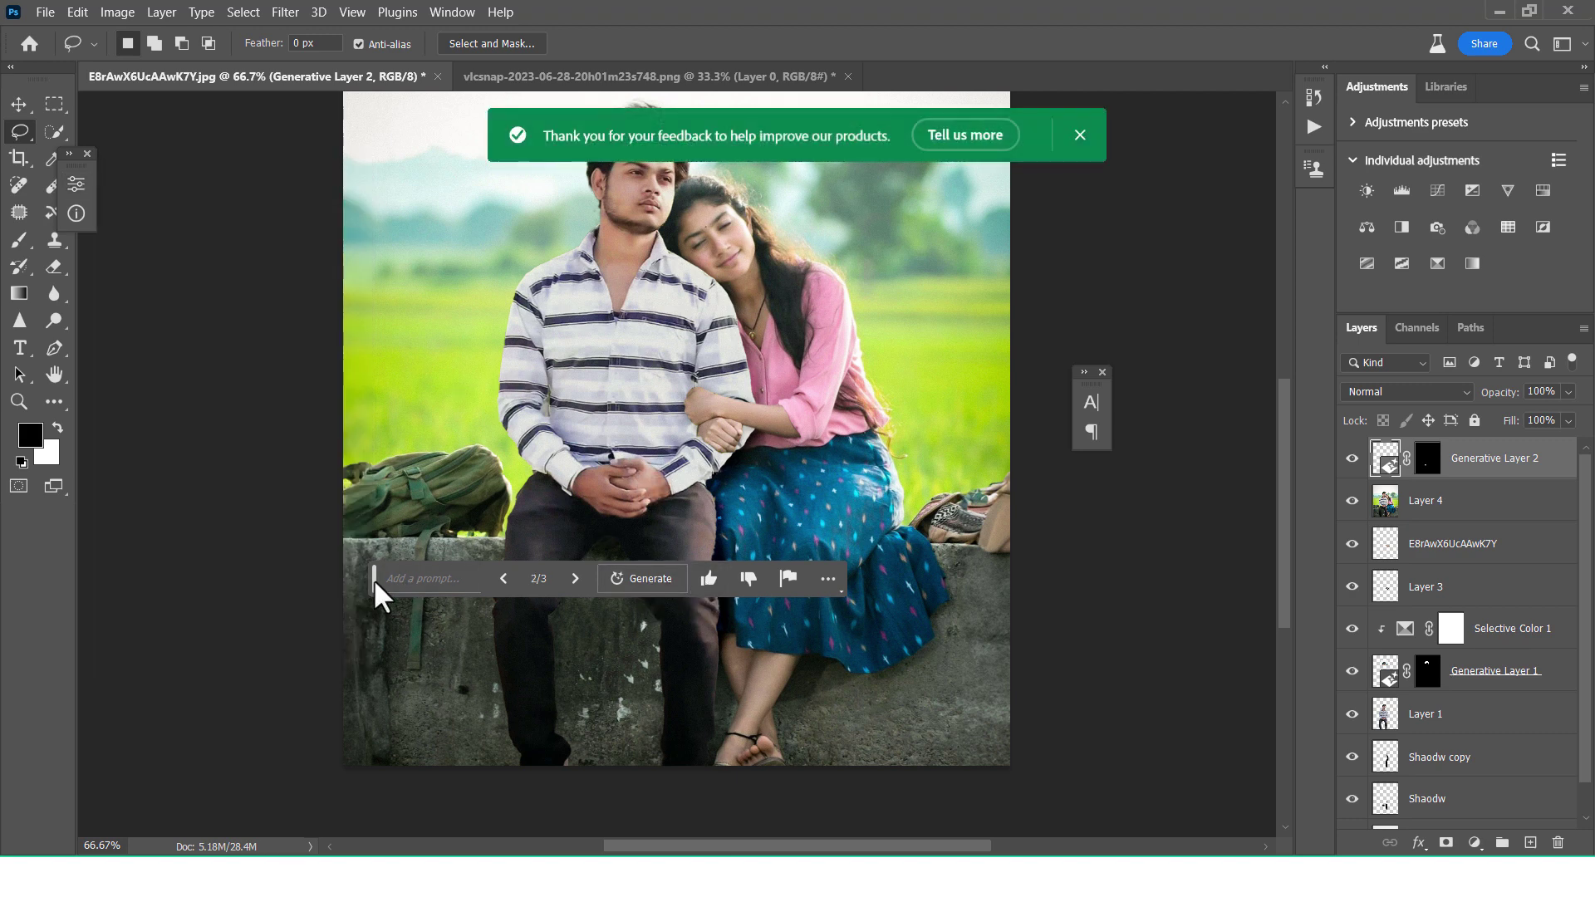
left_click_drag(374, 580, 450, 785)
key("ctrl+minus")
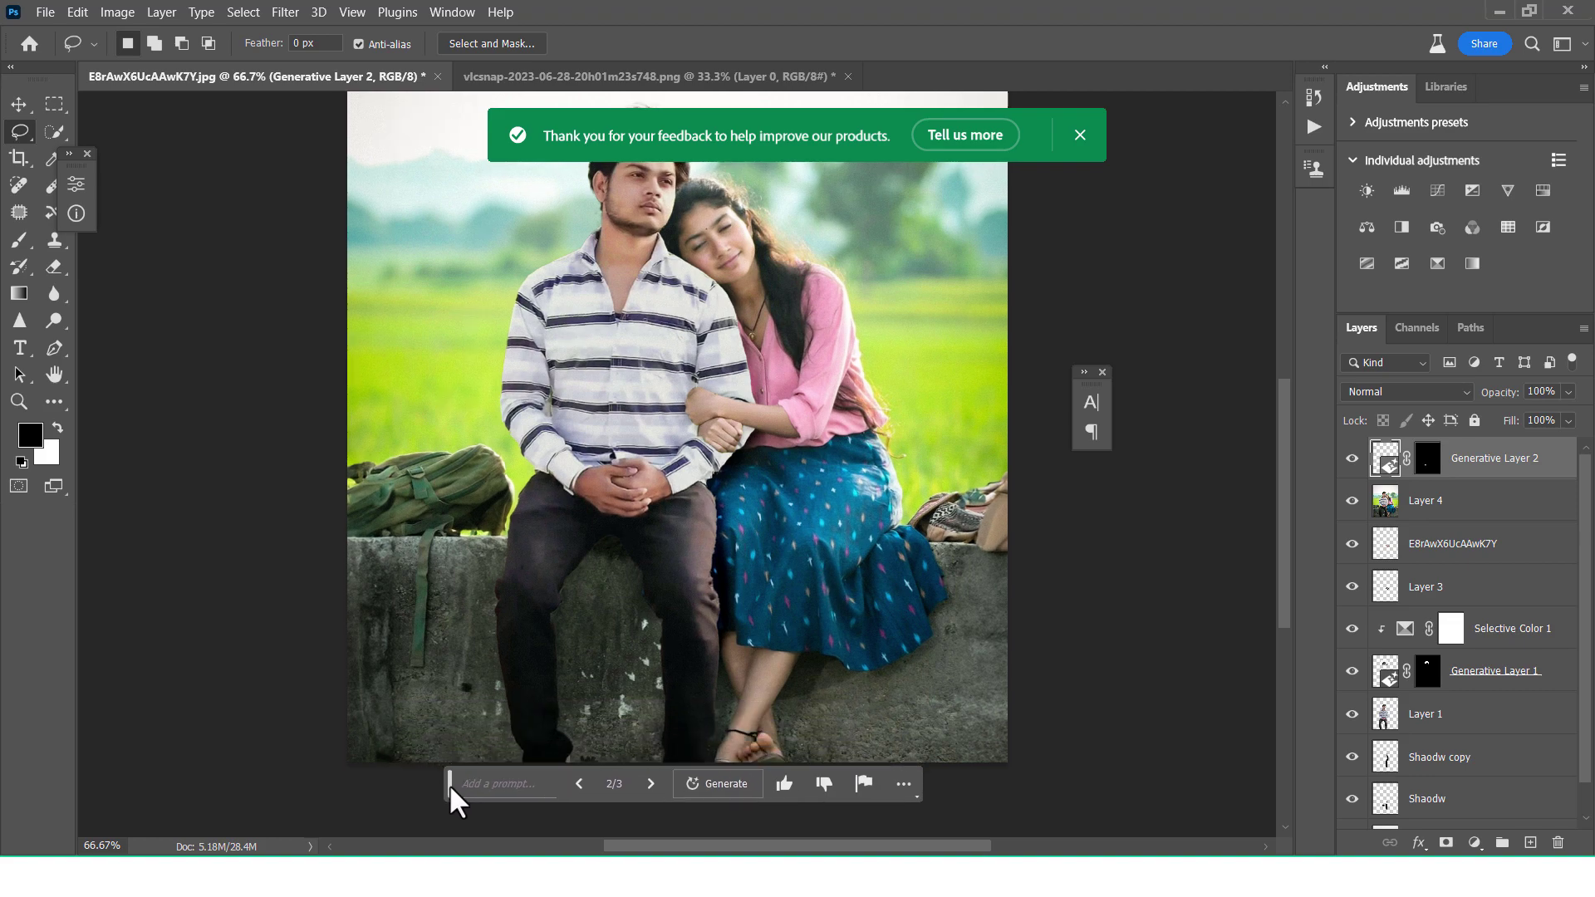
key("ctrl+minus")
key("ctrl+minus")
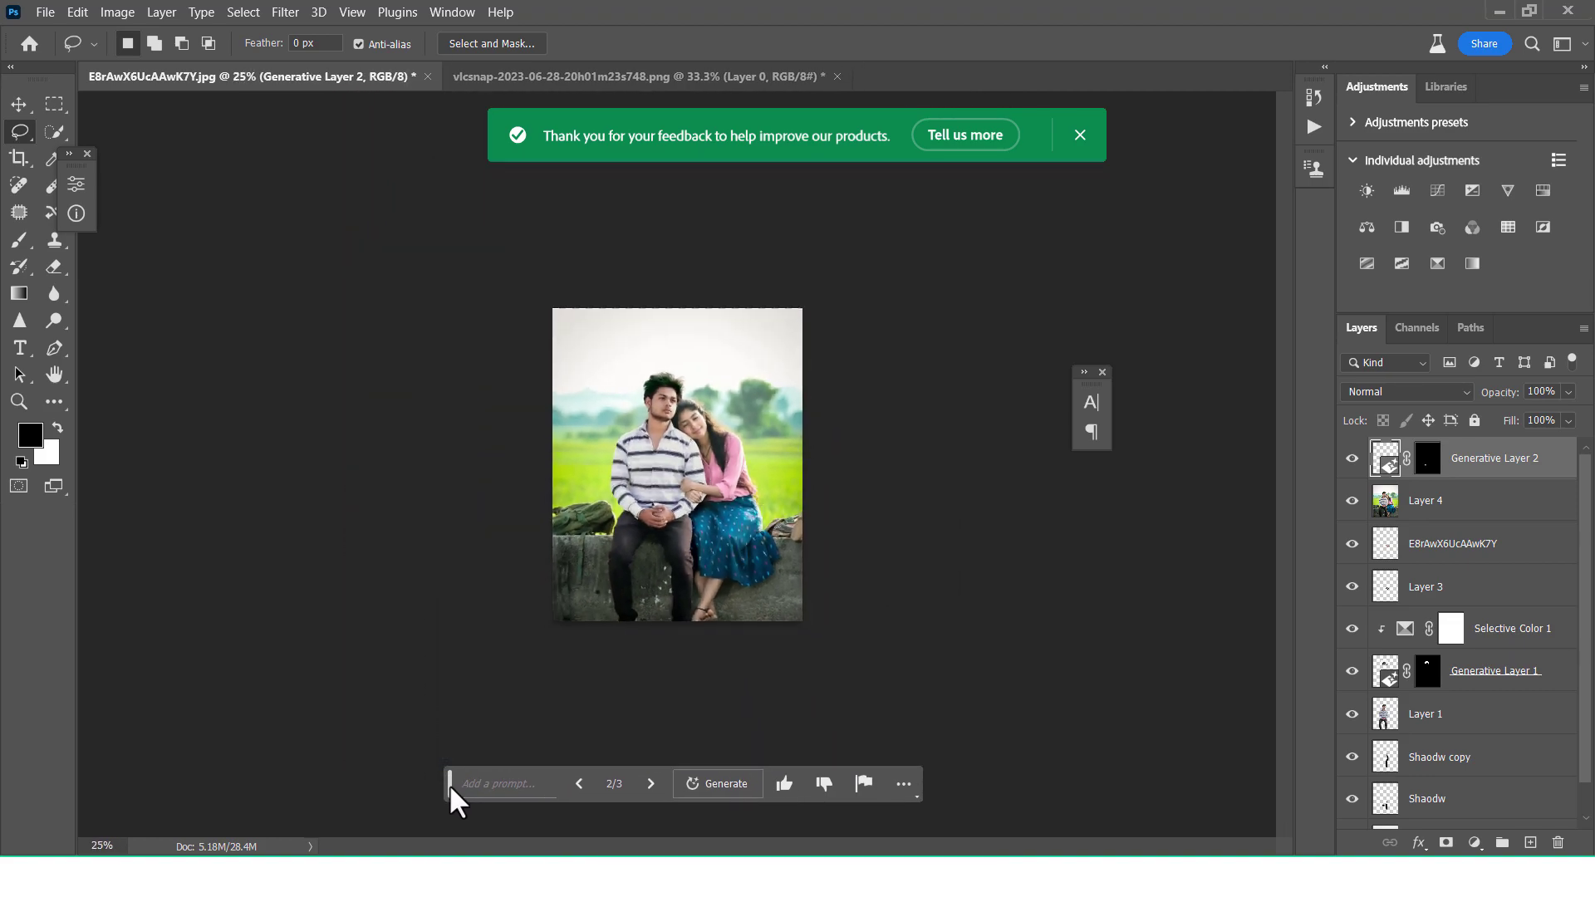
key("ctrl+plus")
key("ctrl+plus")
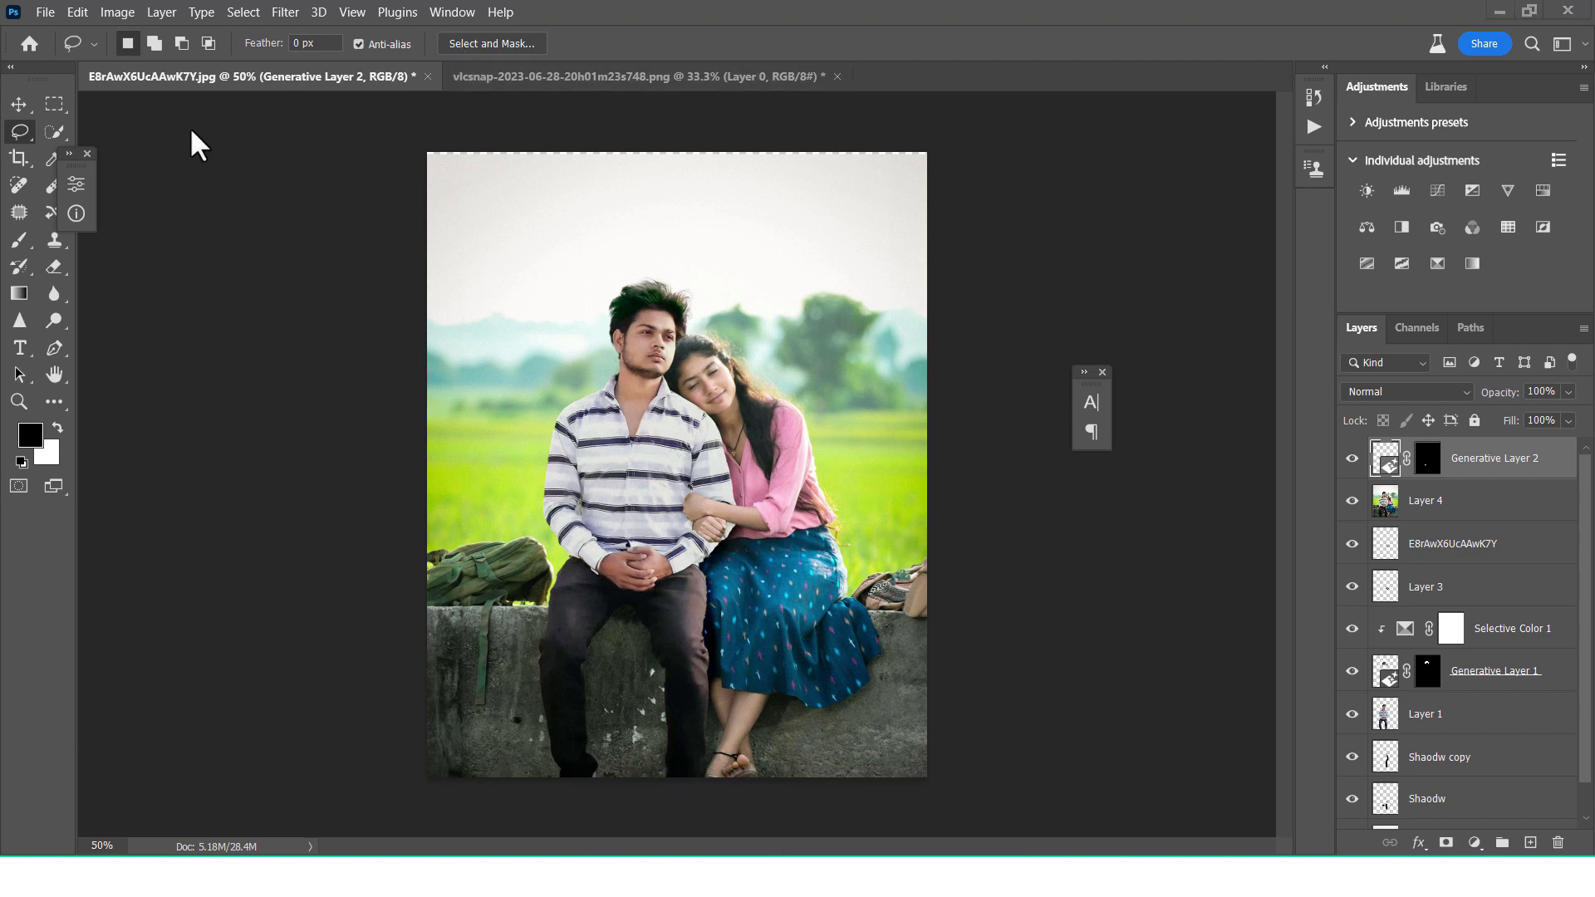
Step: Crop outward at a 3:2 ratio, extending the canvas well beyond both sides of the photo
left_click(13, 163)
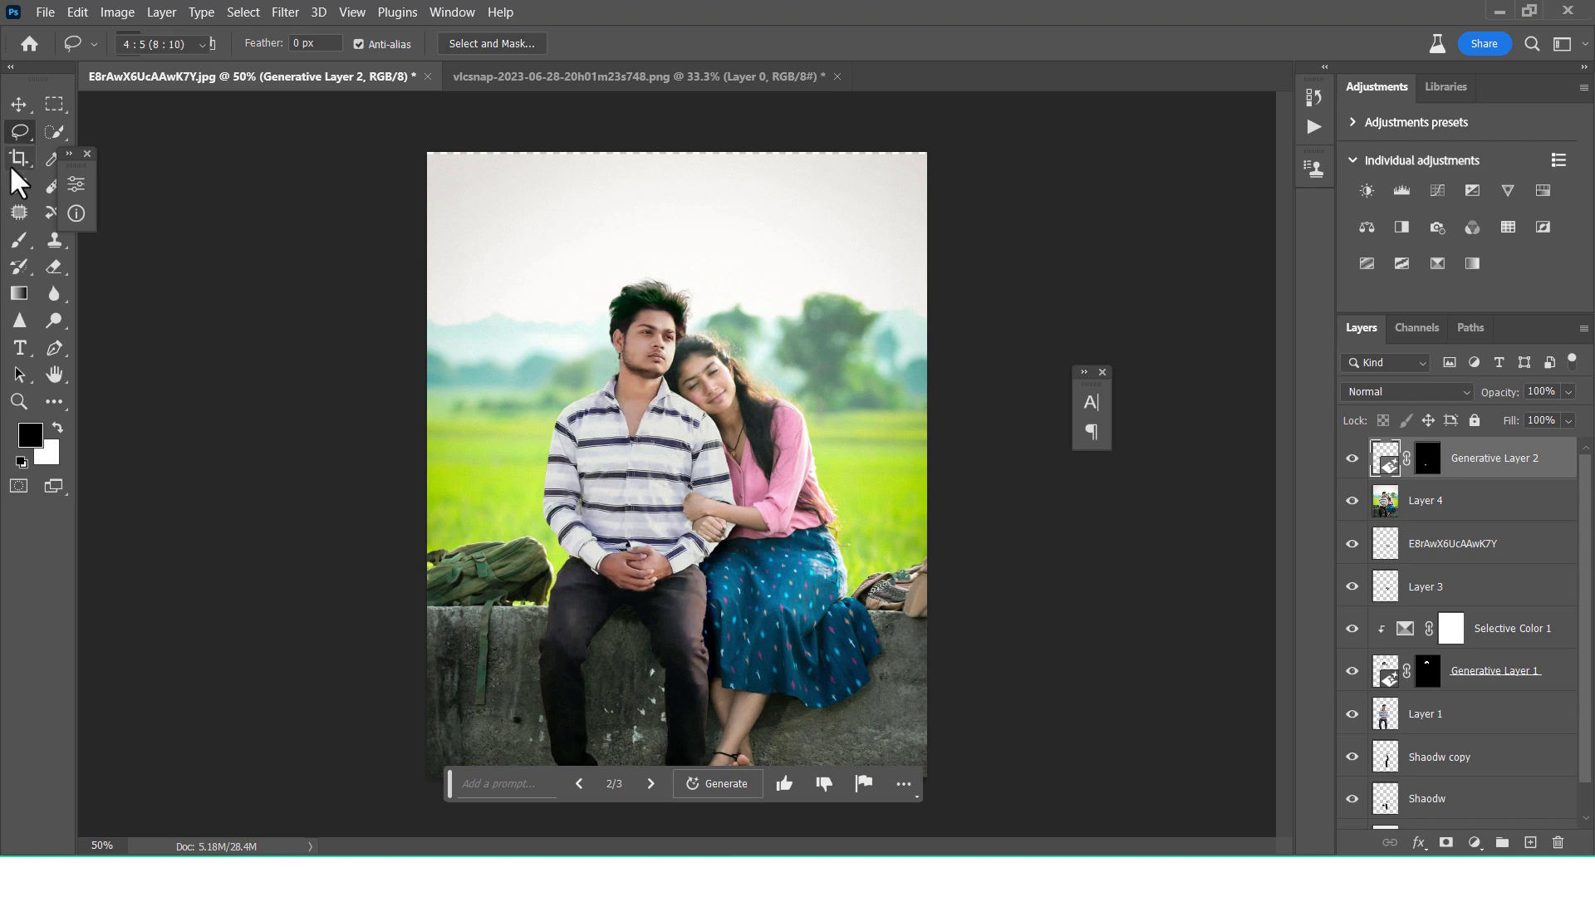
left_click(185, 44)
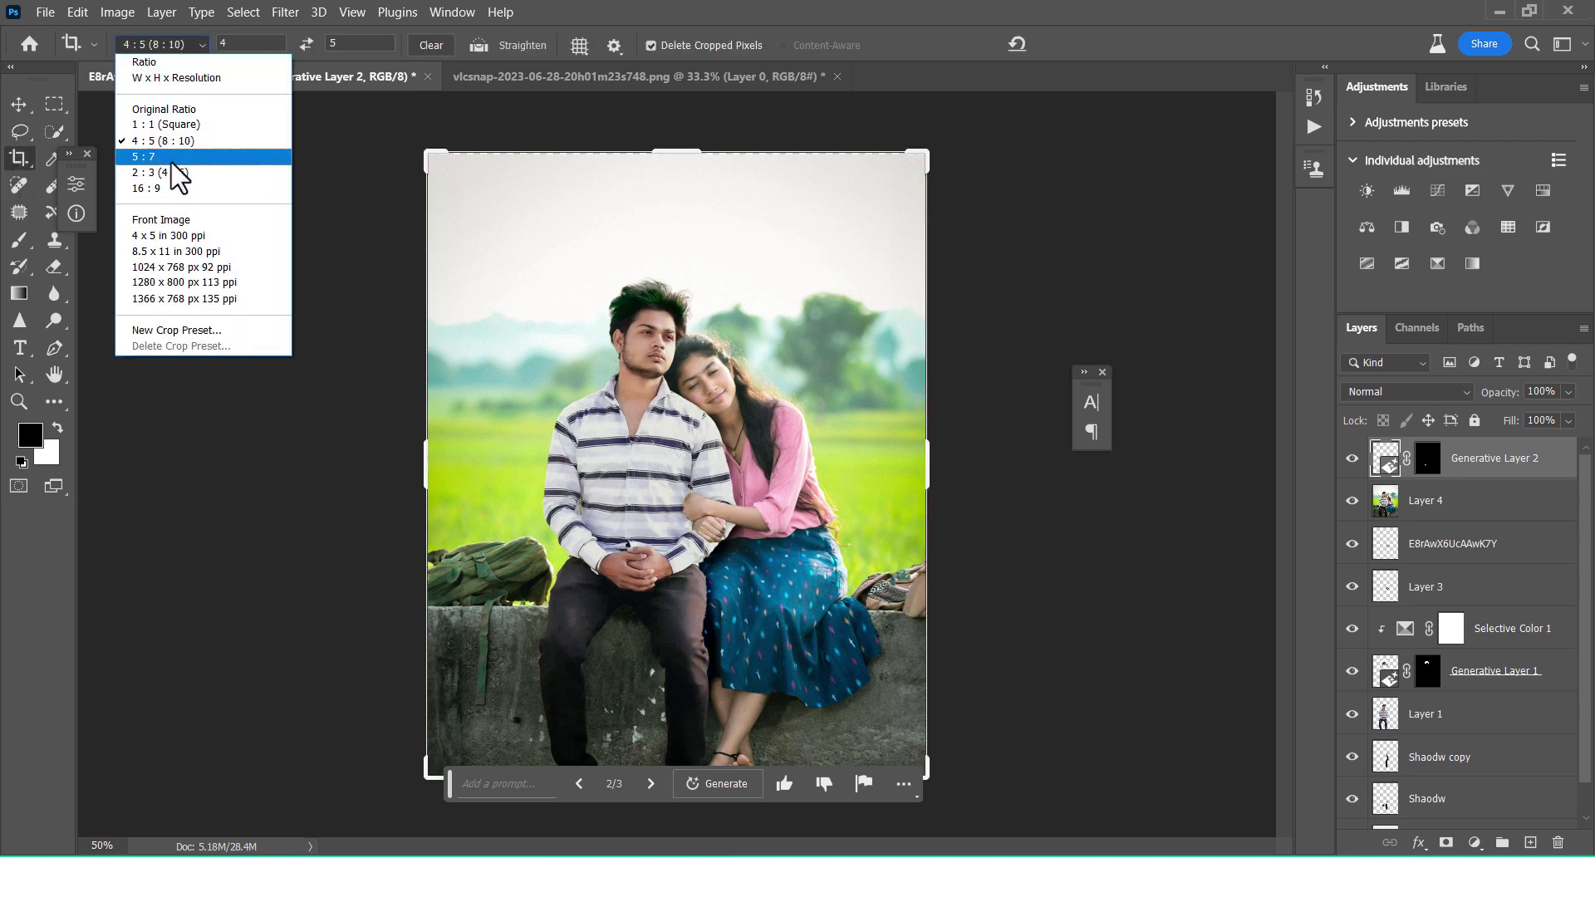
left_click(176, 173)
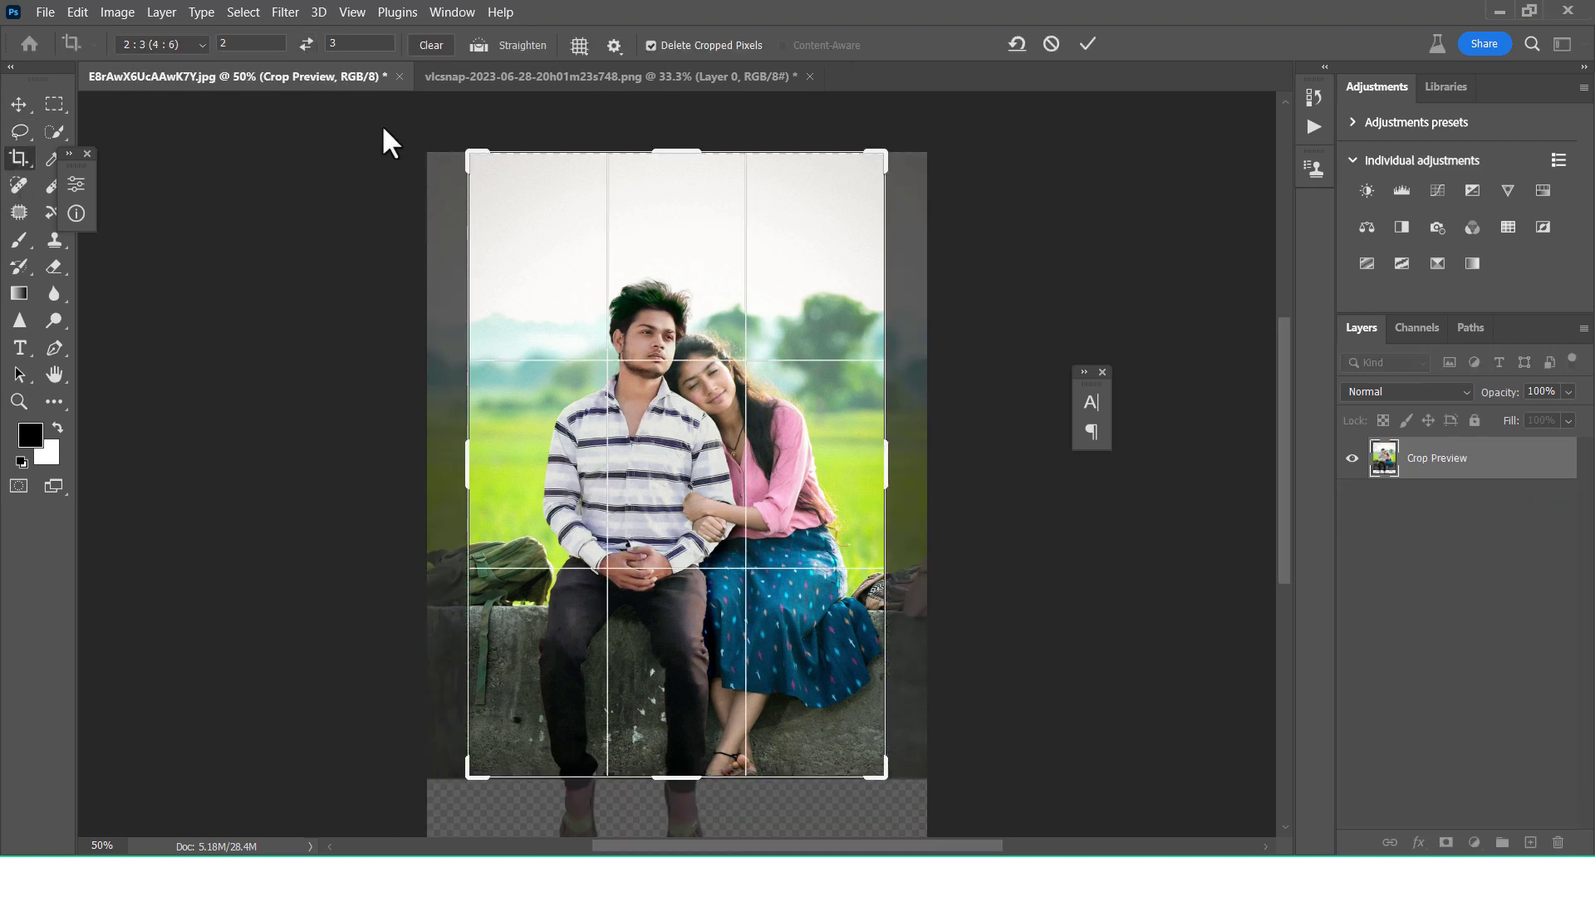
double_click(220, 44)
type("3")
key("Tab")
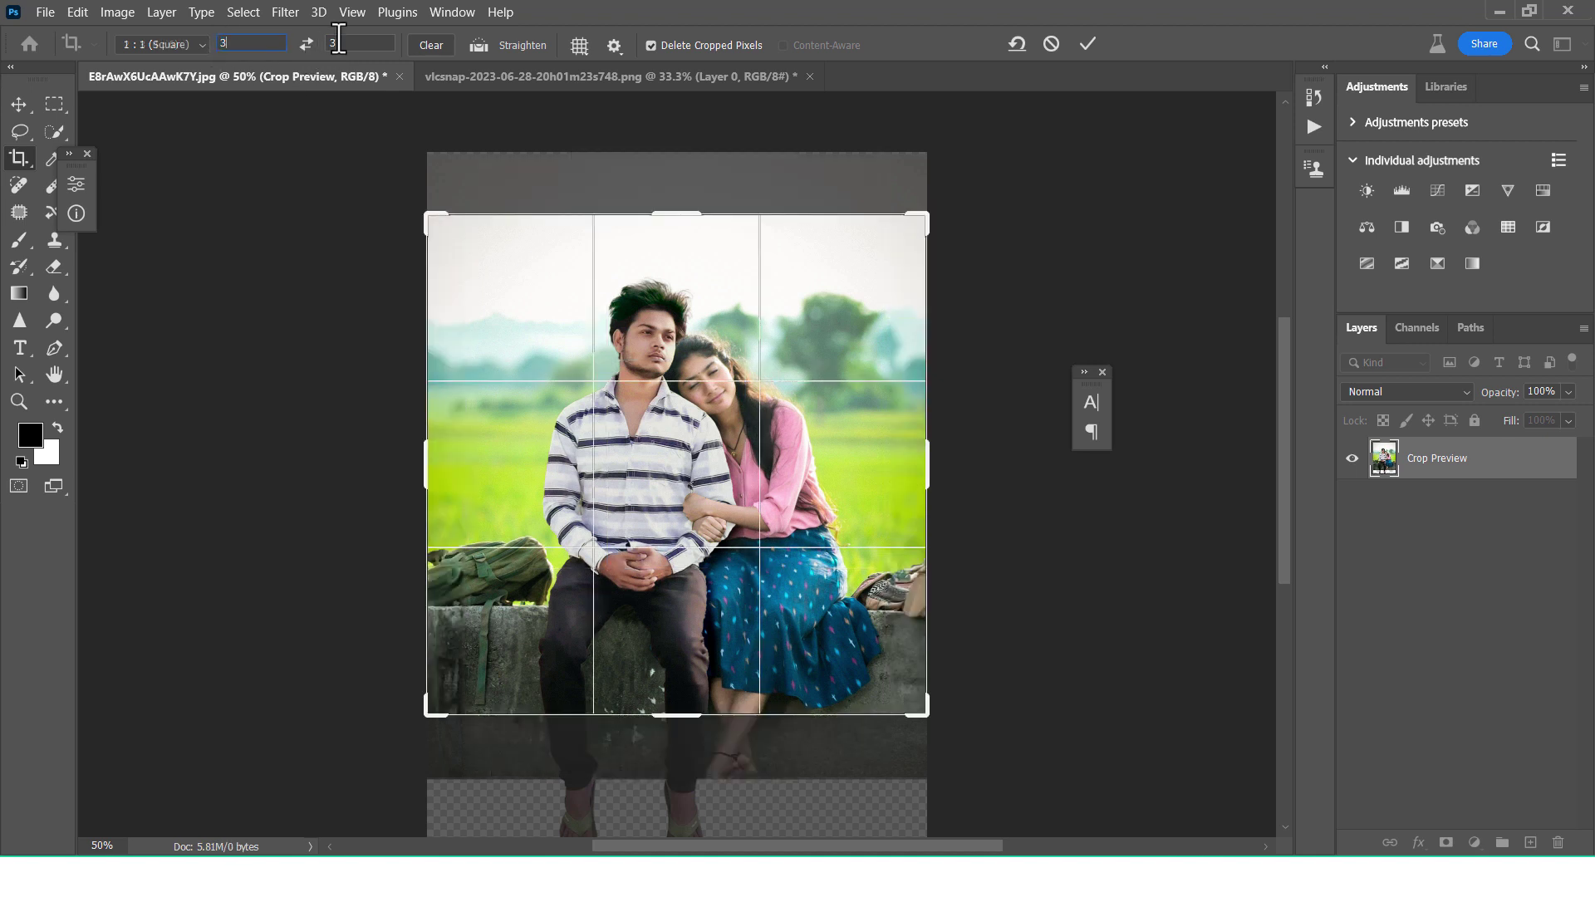
type("2")
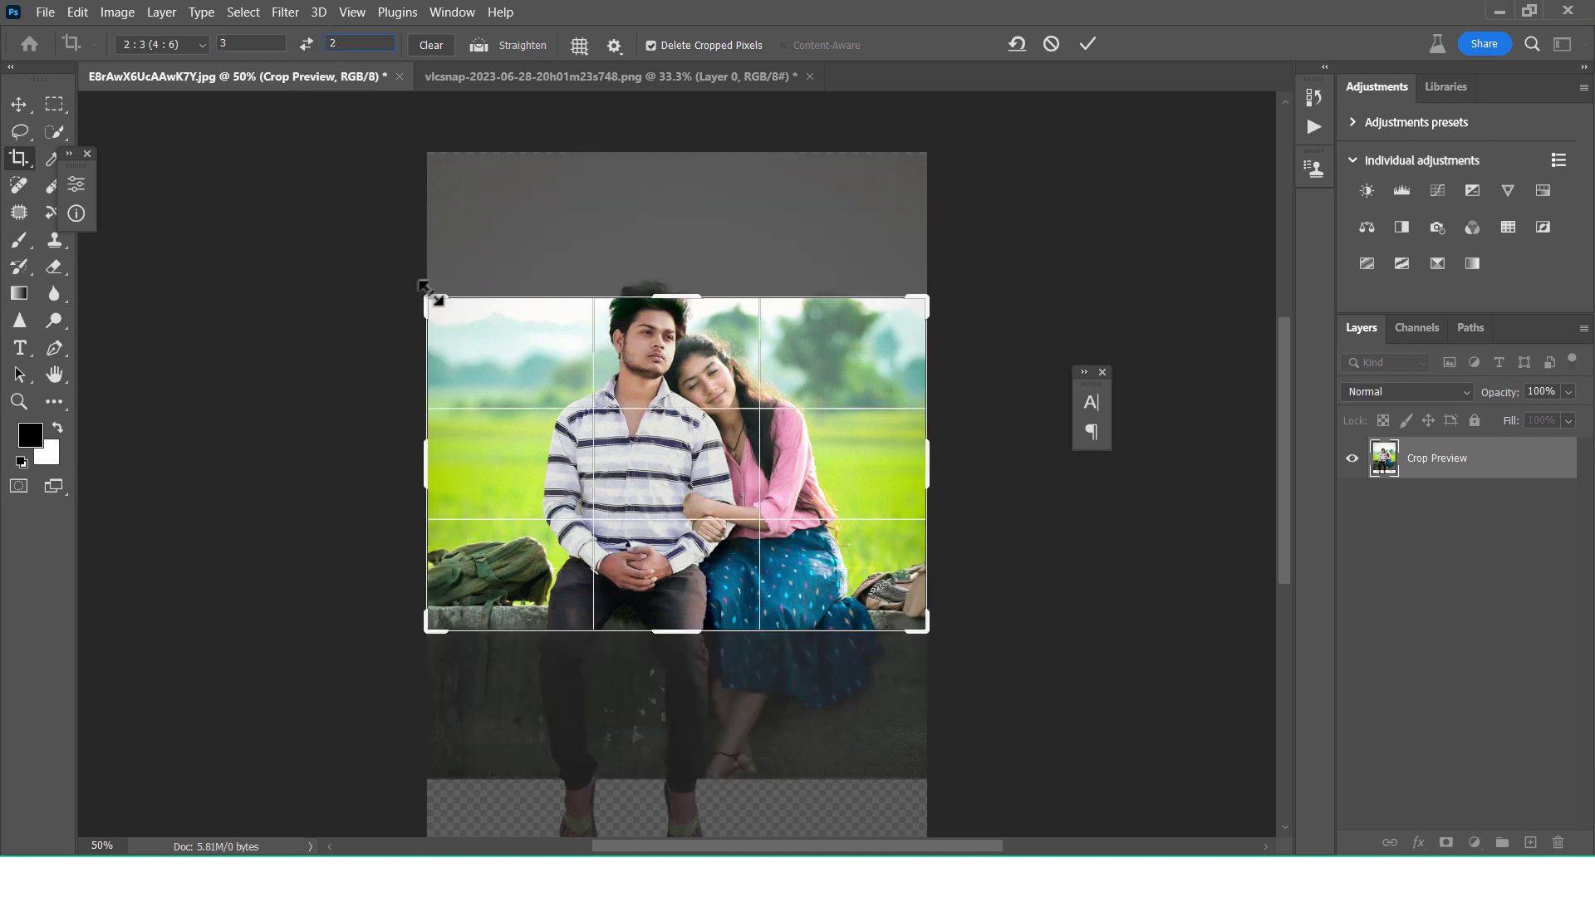
left_click_drag(426, 292, 303, 260)
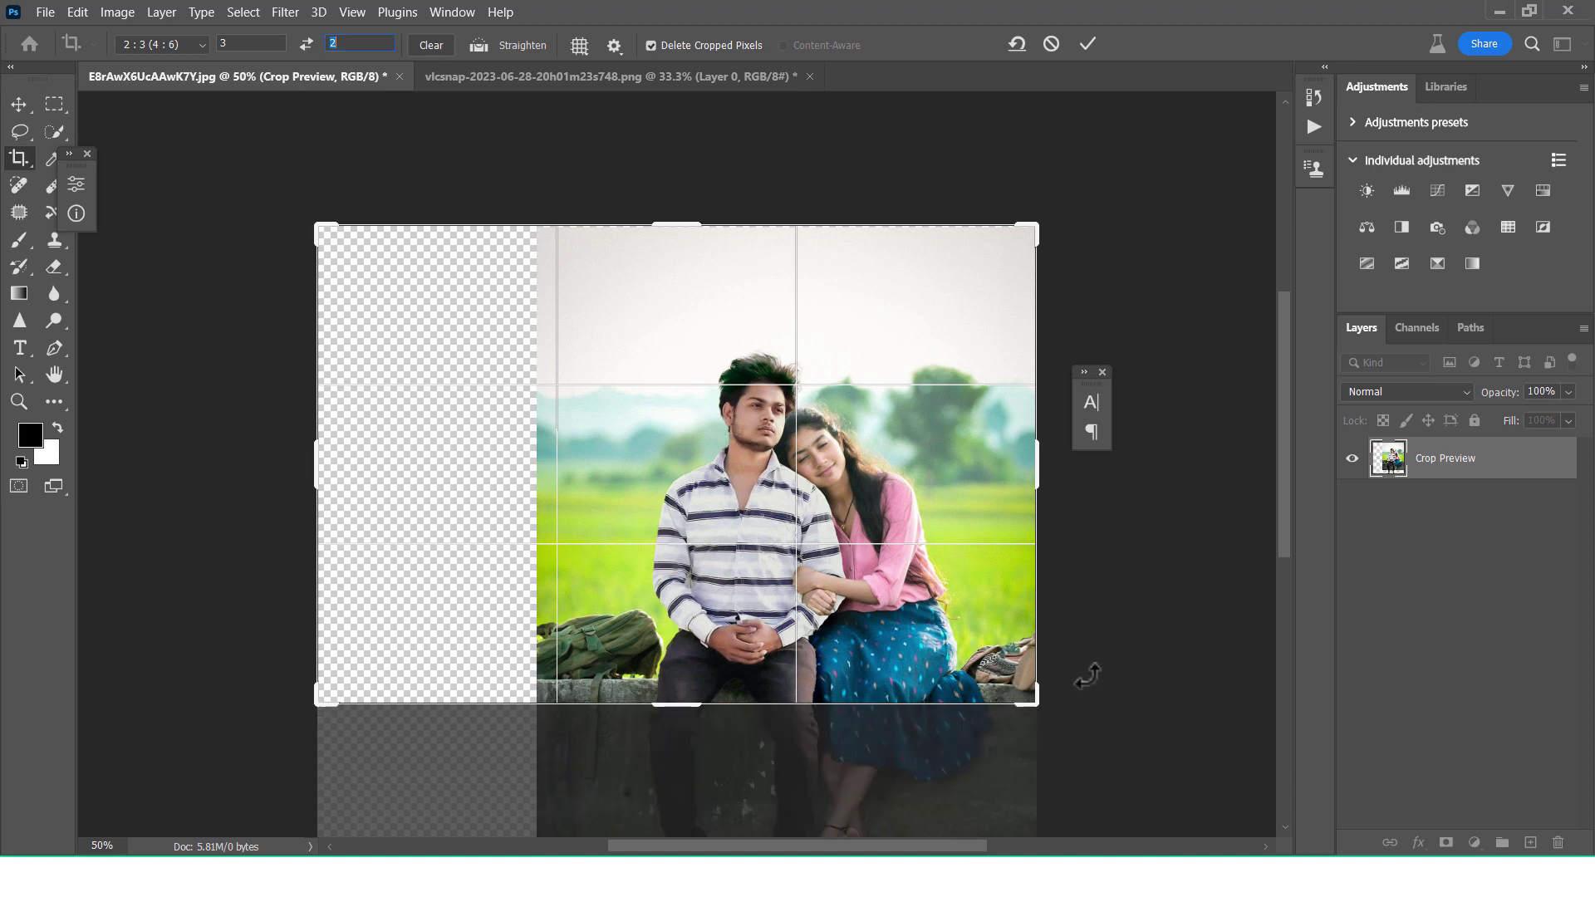
left_click_drag(1038, 706, 1126, 804)
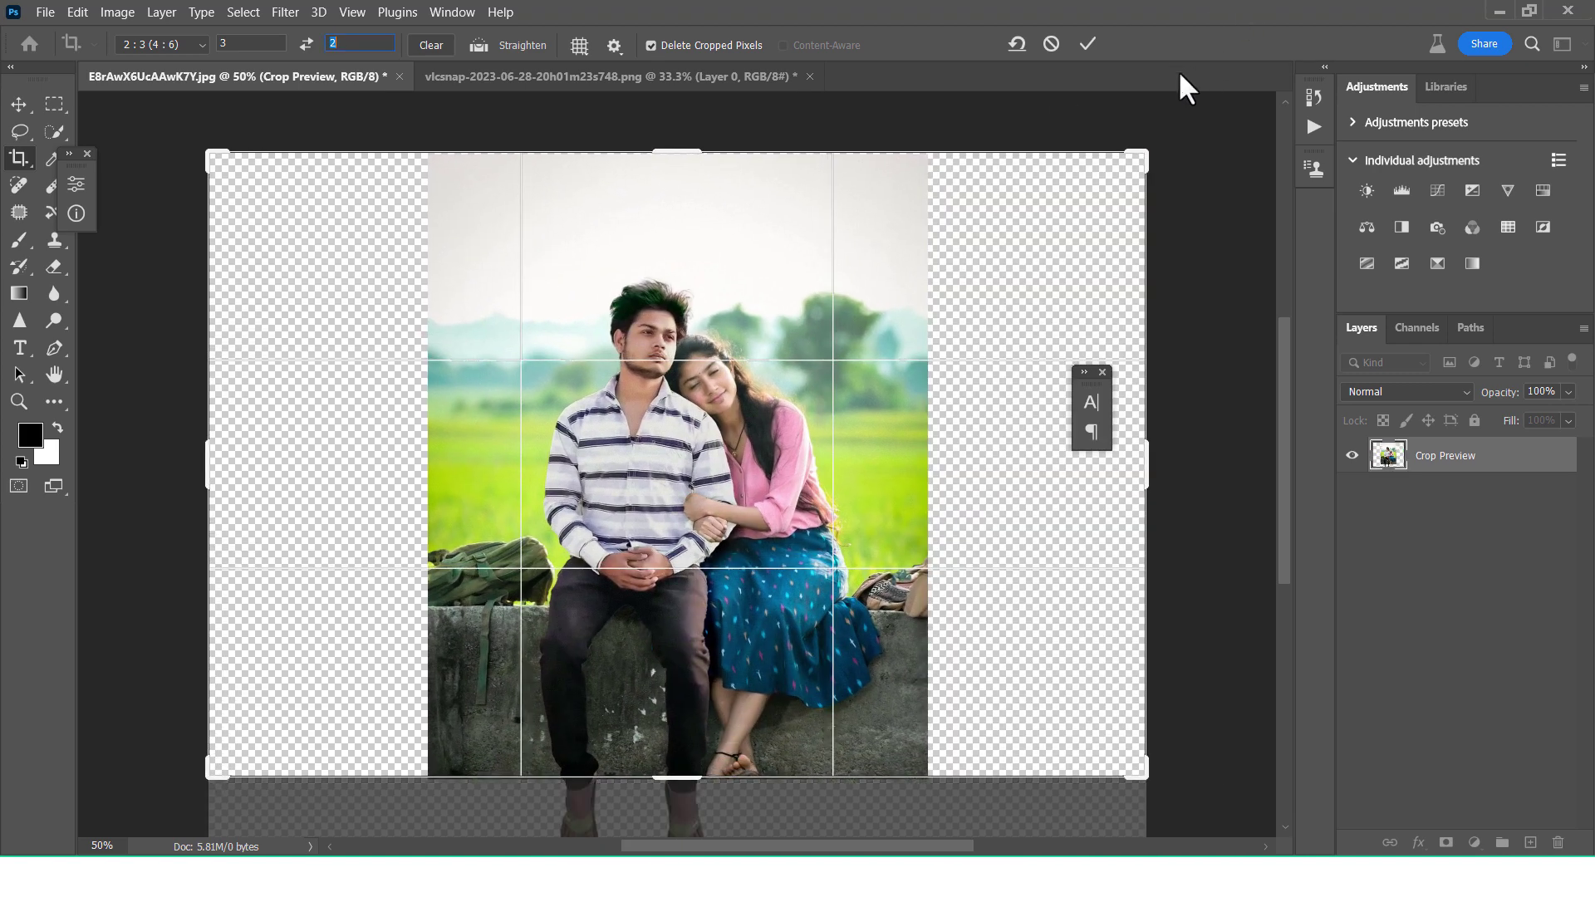
left_click(1088, 41)
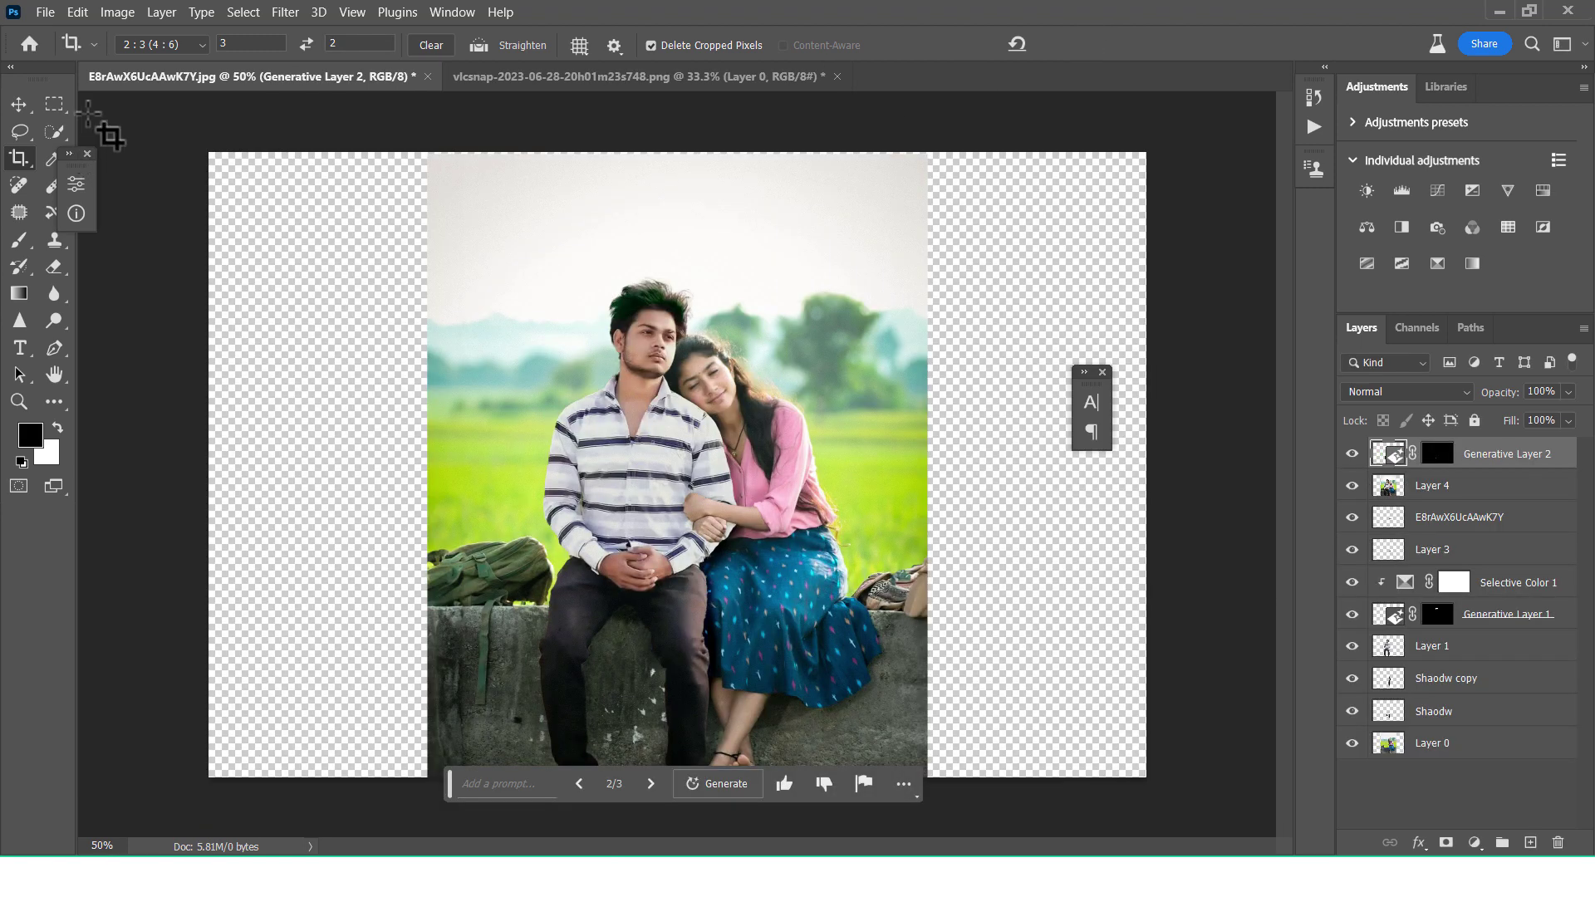
Step: Marquee-select the left and right transparent strips and run Generative Fill with an empty prompt
left_click(52, 104)
left_click_drag(208, 152, 431, 806)
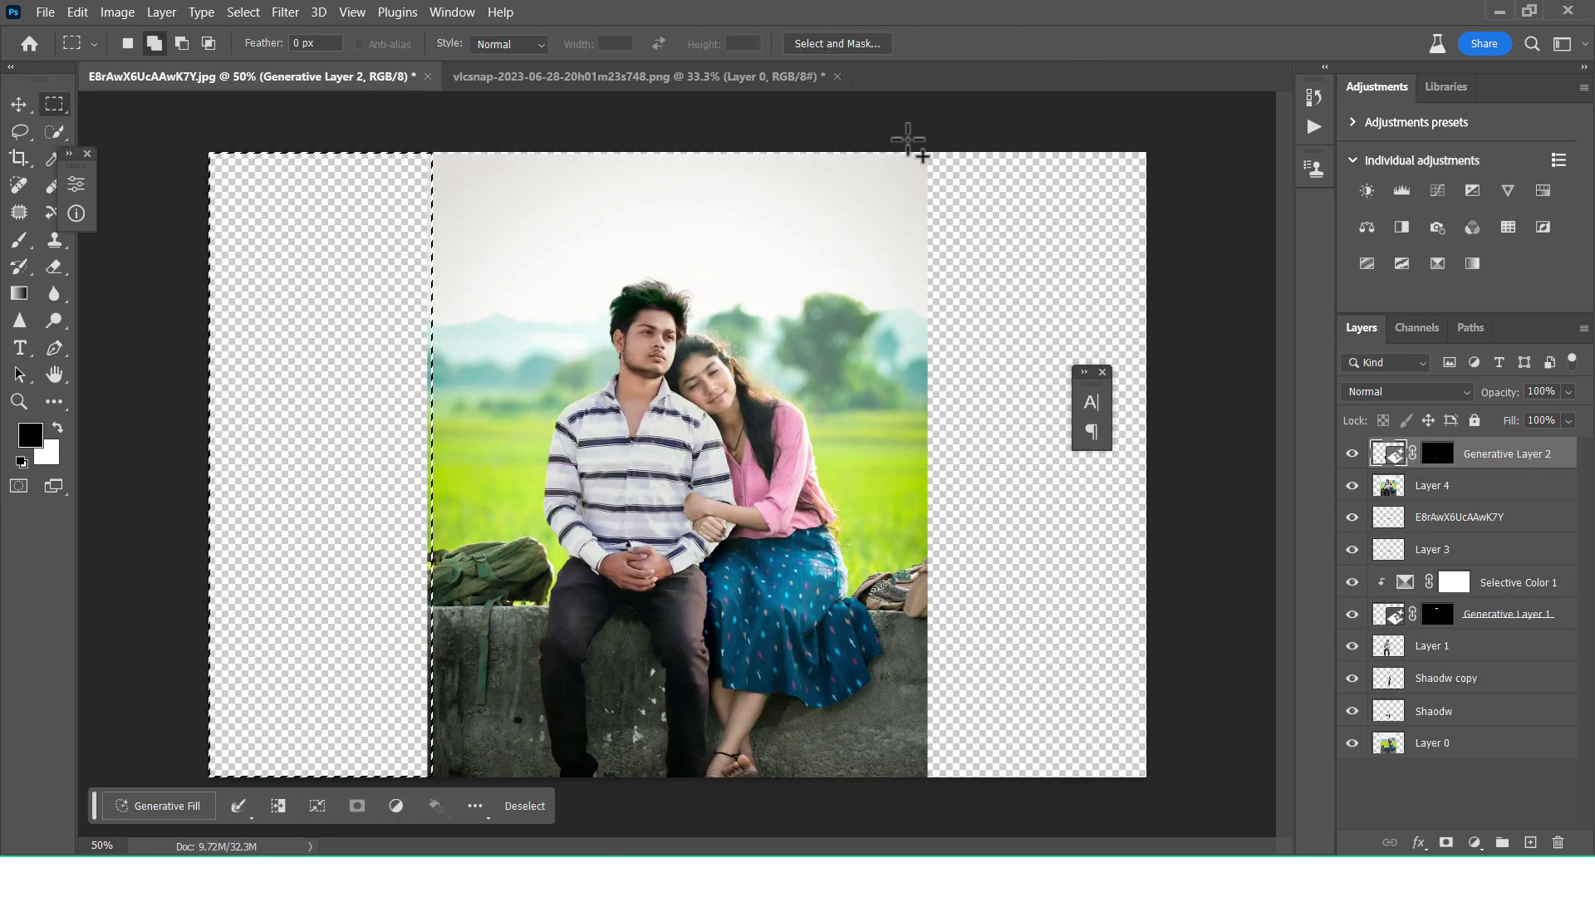
left_click_drag(922, 149, 1171, 810)
left_click_drag(209, 152, 1161, 156)
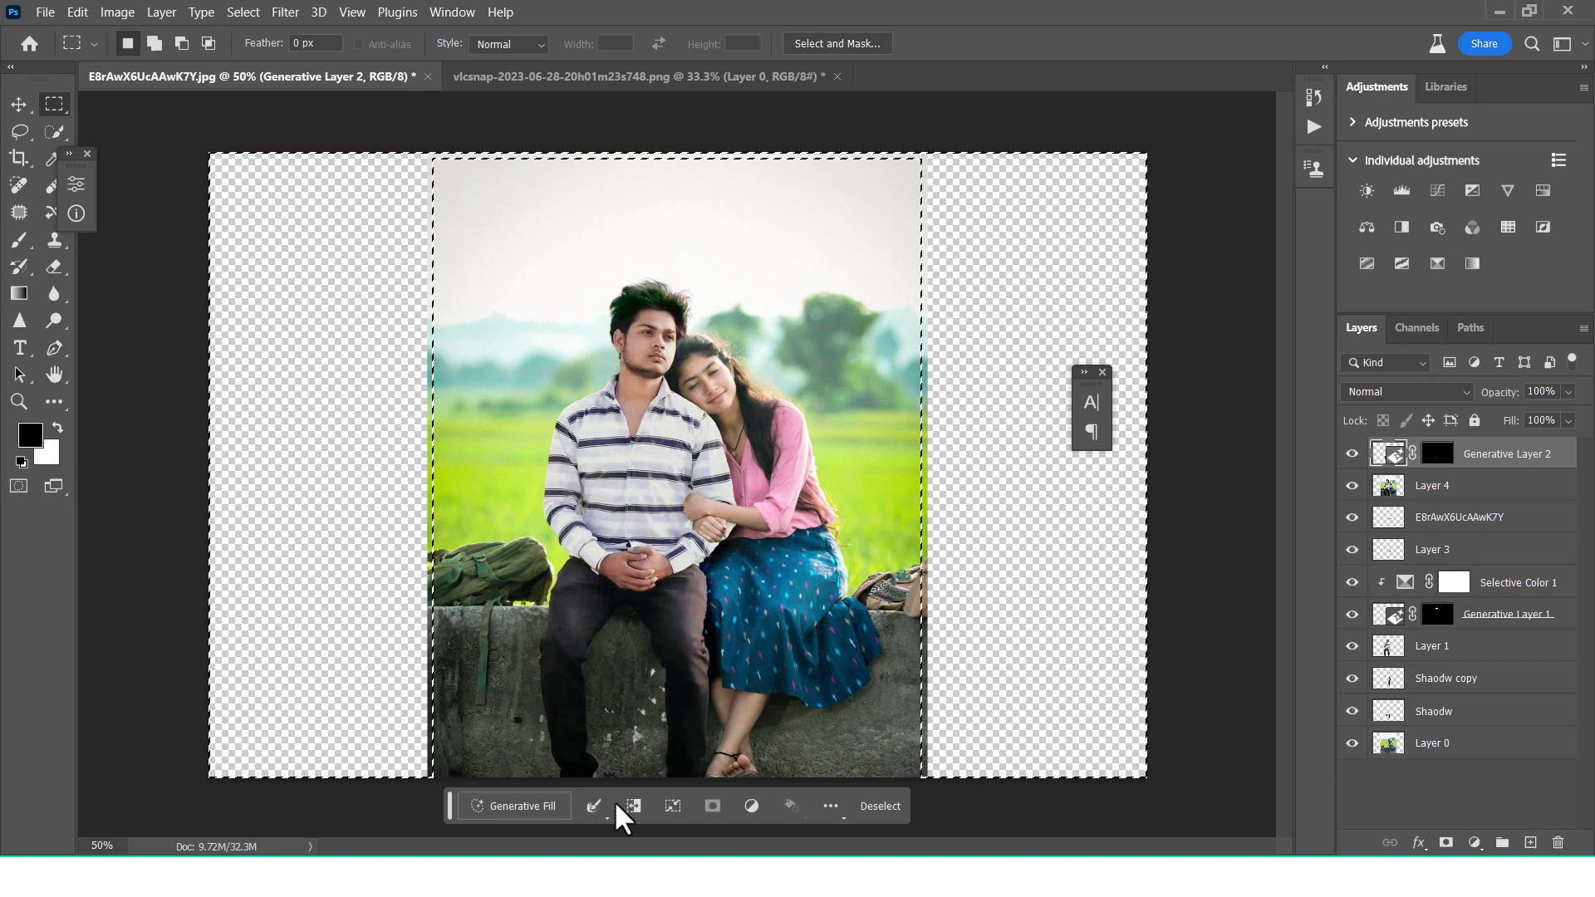
left_click(537, 806)
left_click(789, 804)
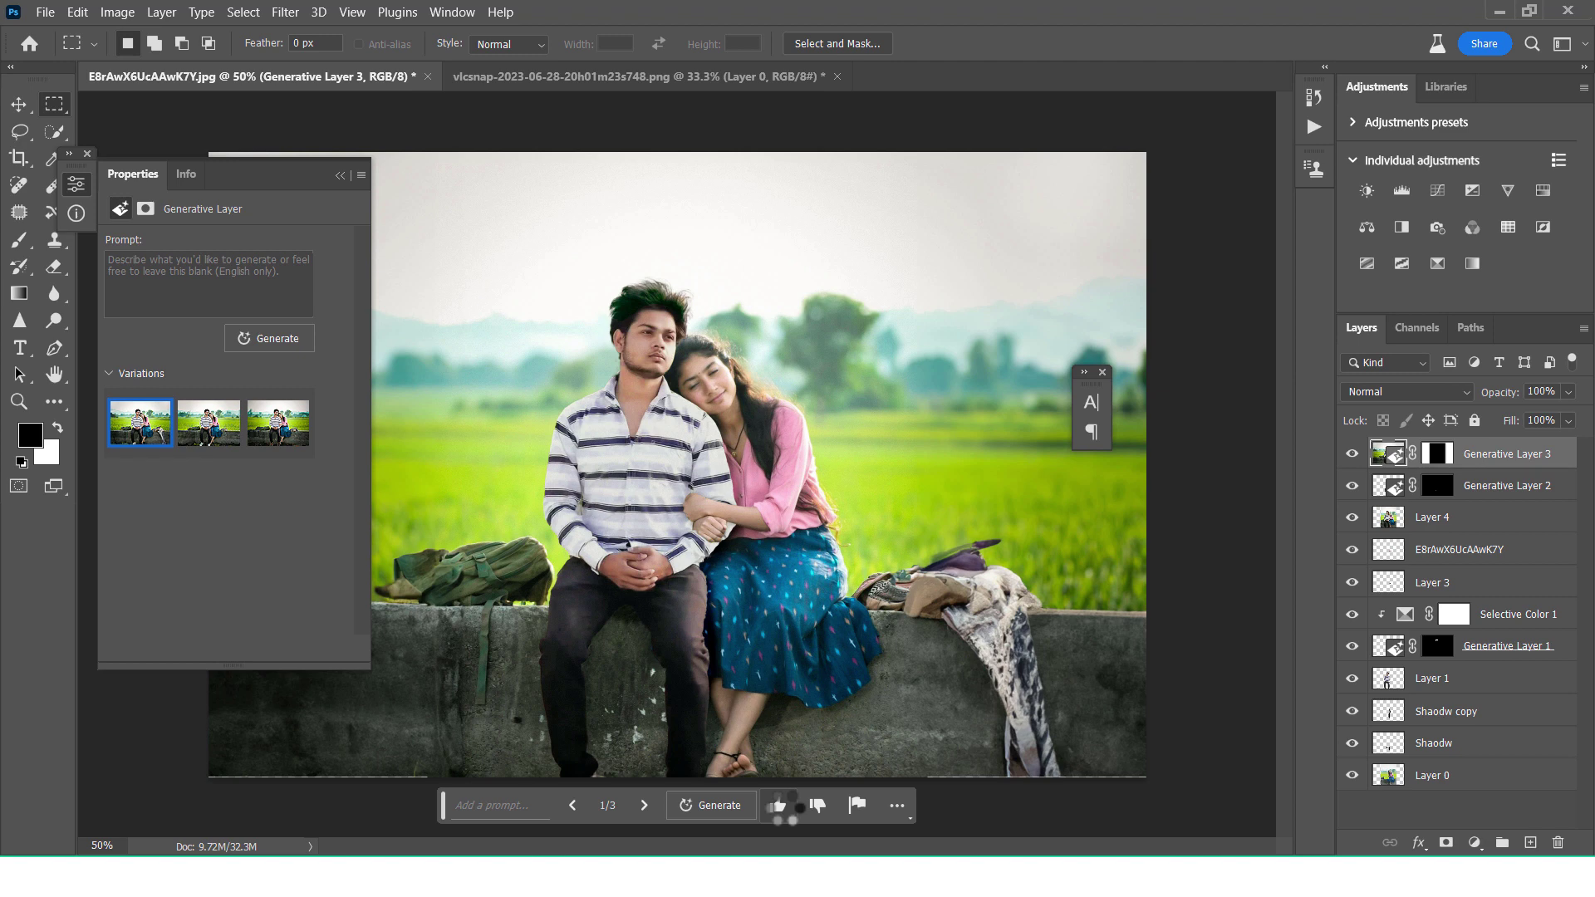
Step: Compare Generative Layer 3's fill variations, choose the second, and collapse Properties
left_click(260, 460)
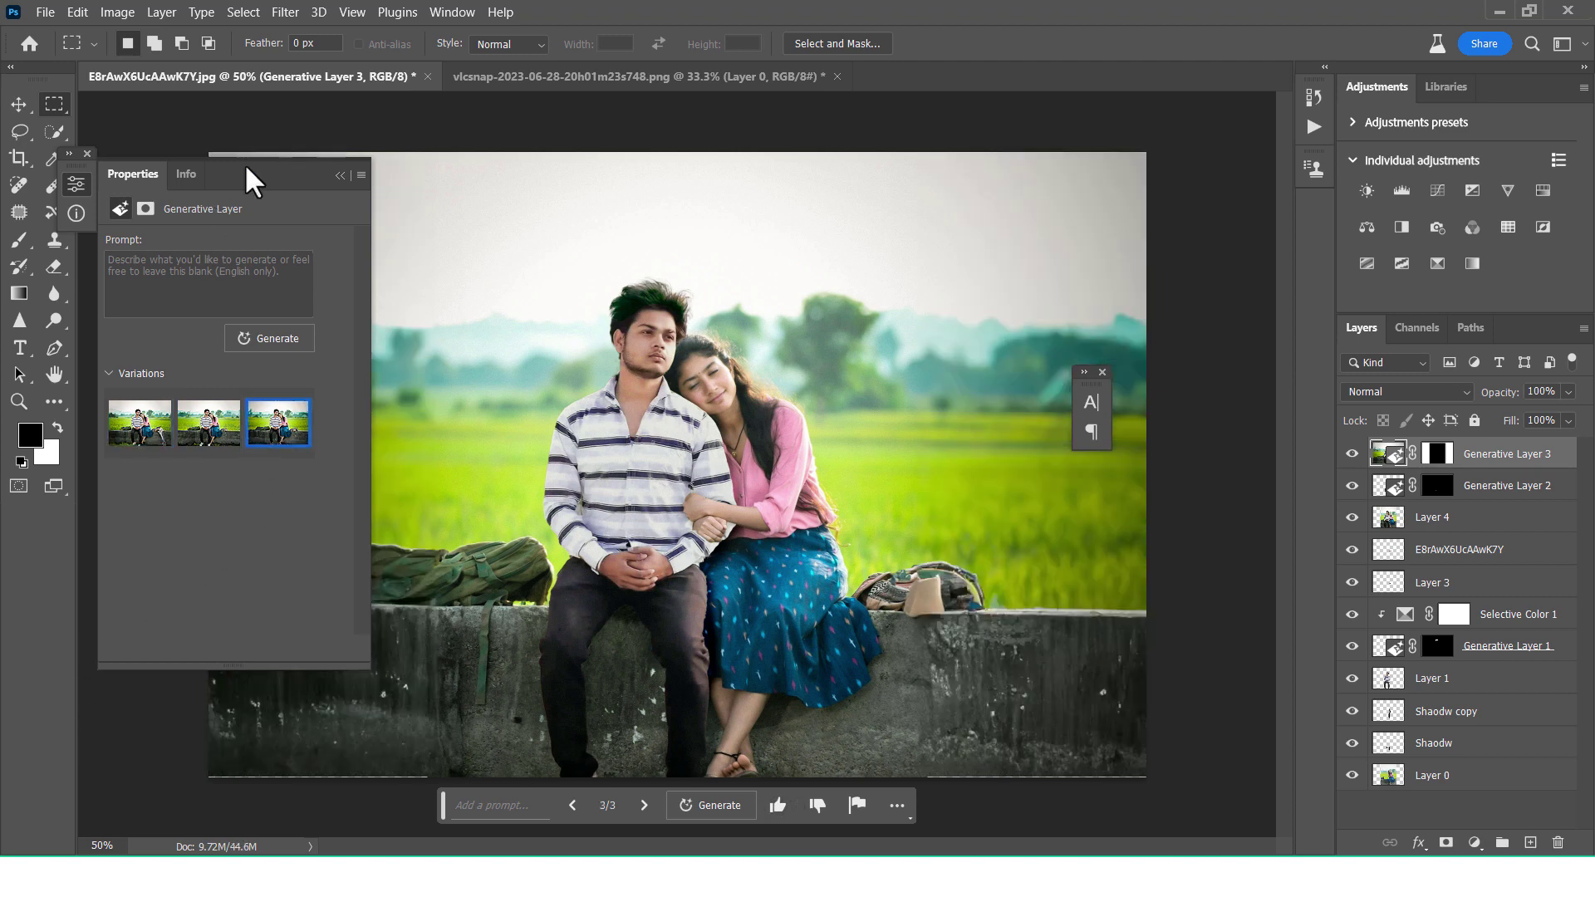
mouse_move(250, 167)
left_mouse_down()
mouse_move(1033, 162)
mouse_move(1099, 93)
mouse_move(1084, 94)
left_mouse_up()
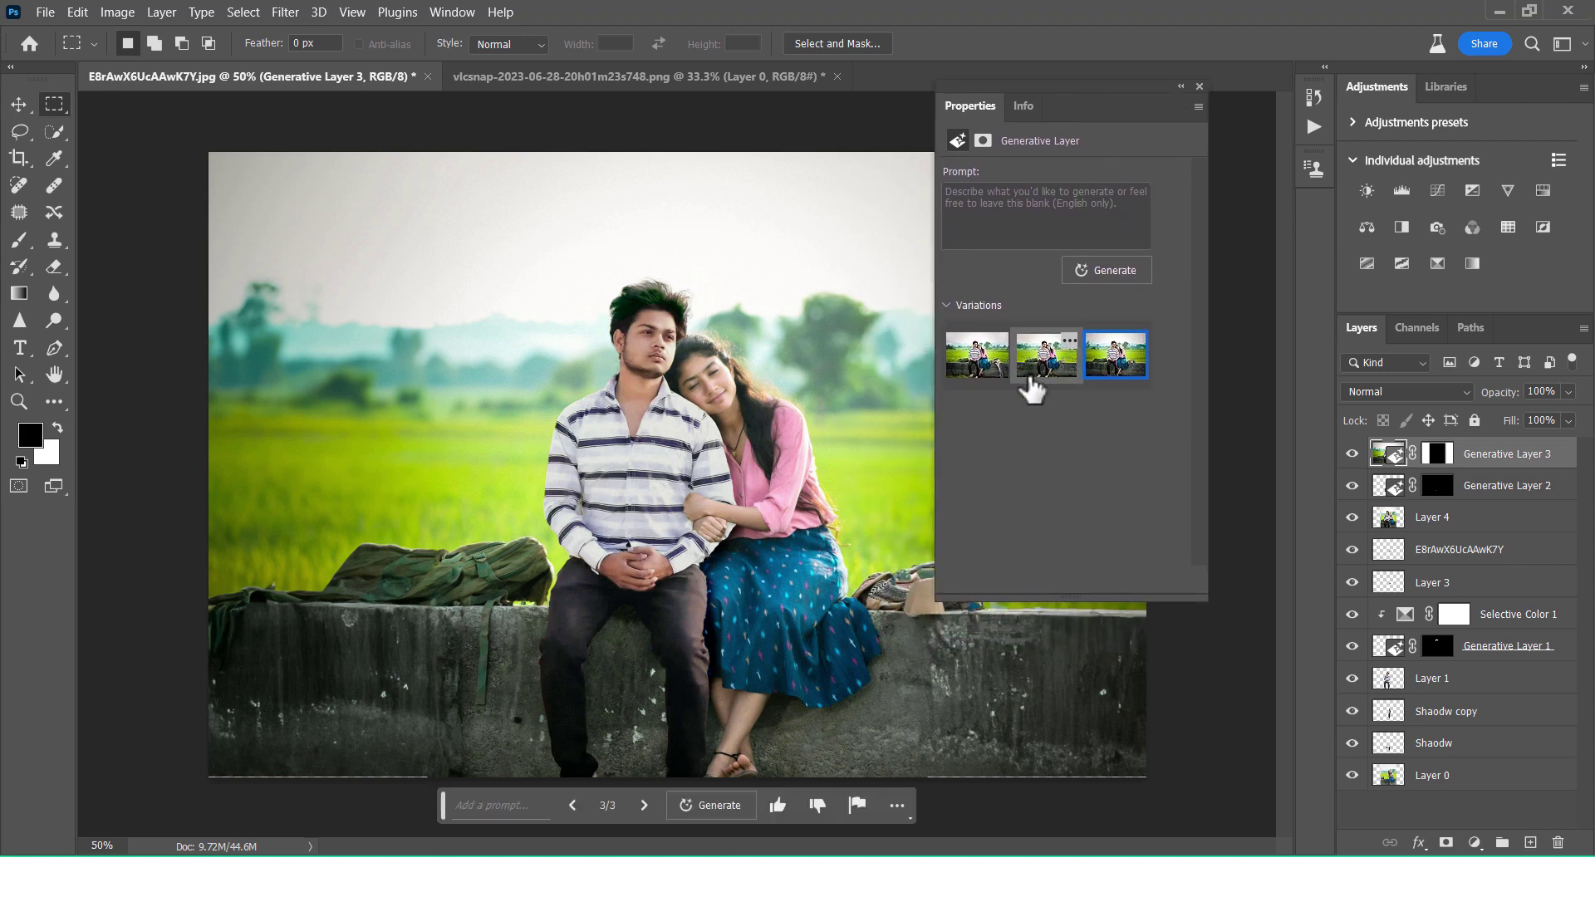
left_click(984, 370)
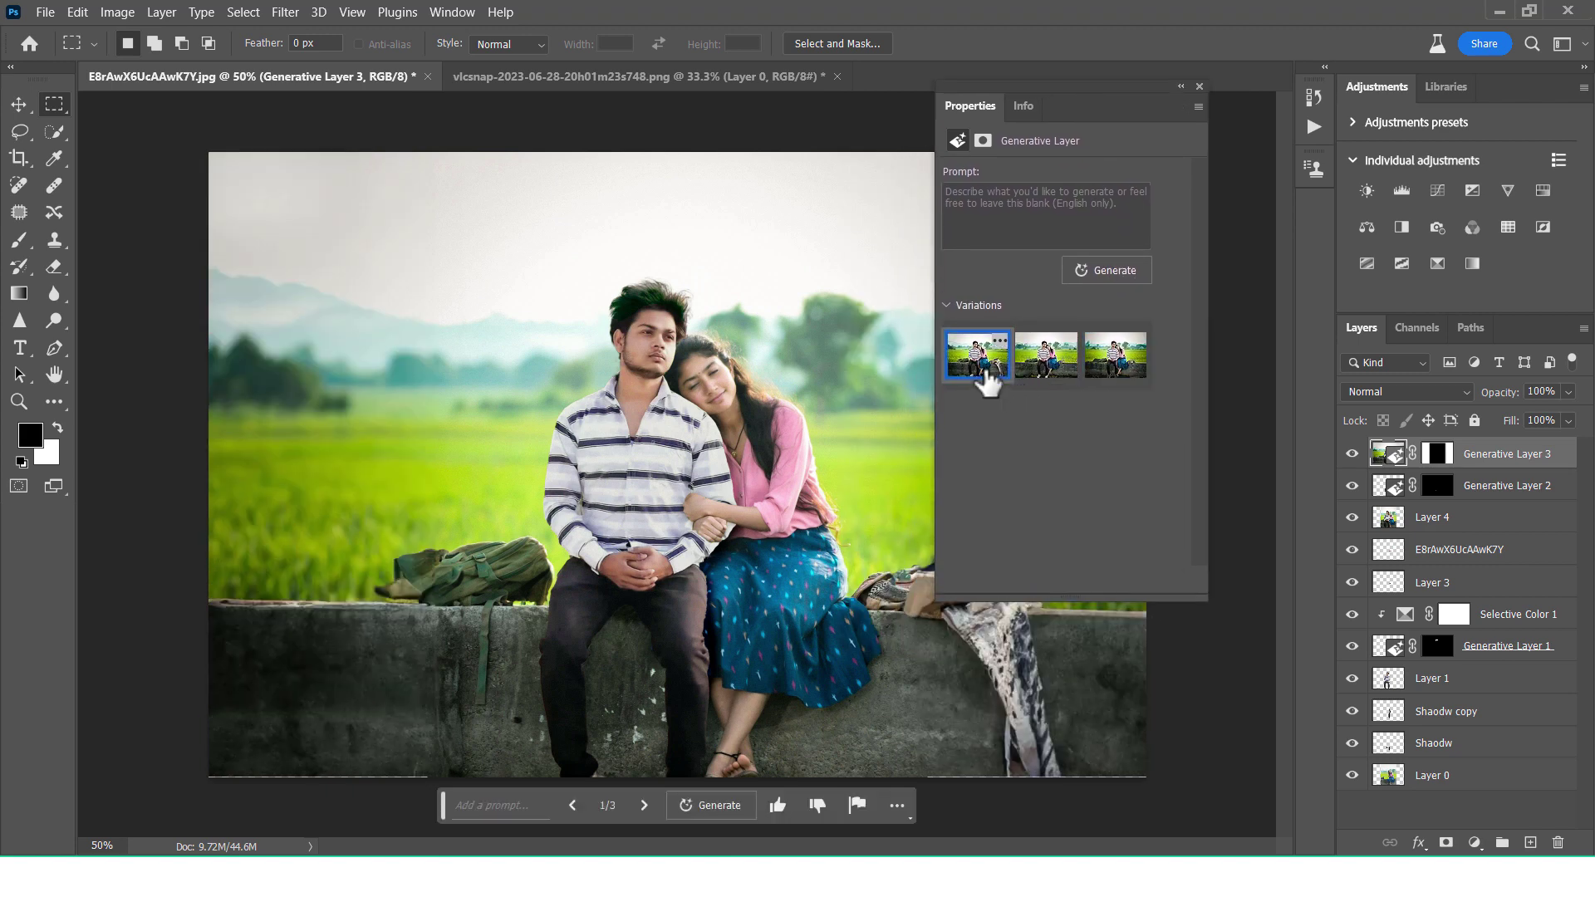
left_click(1053, 357)
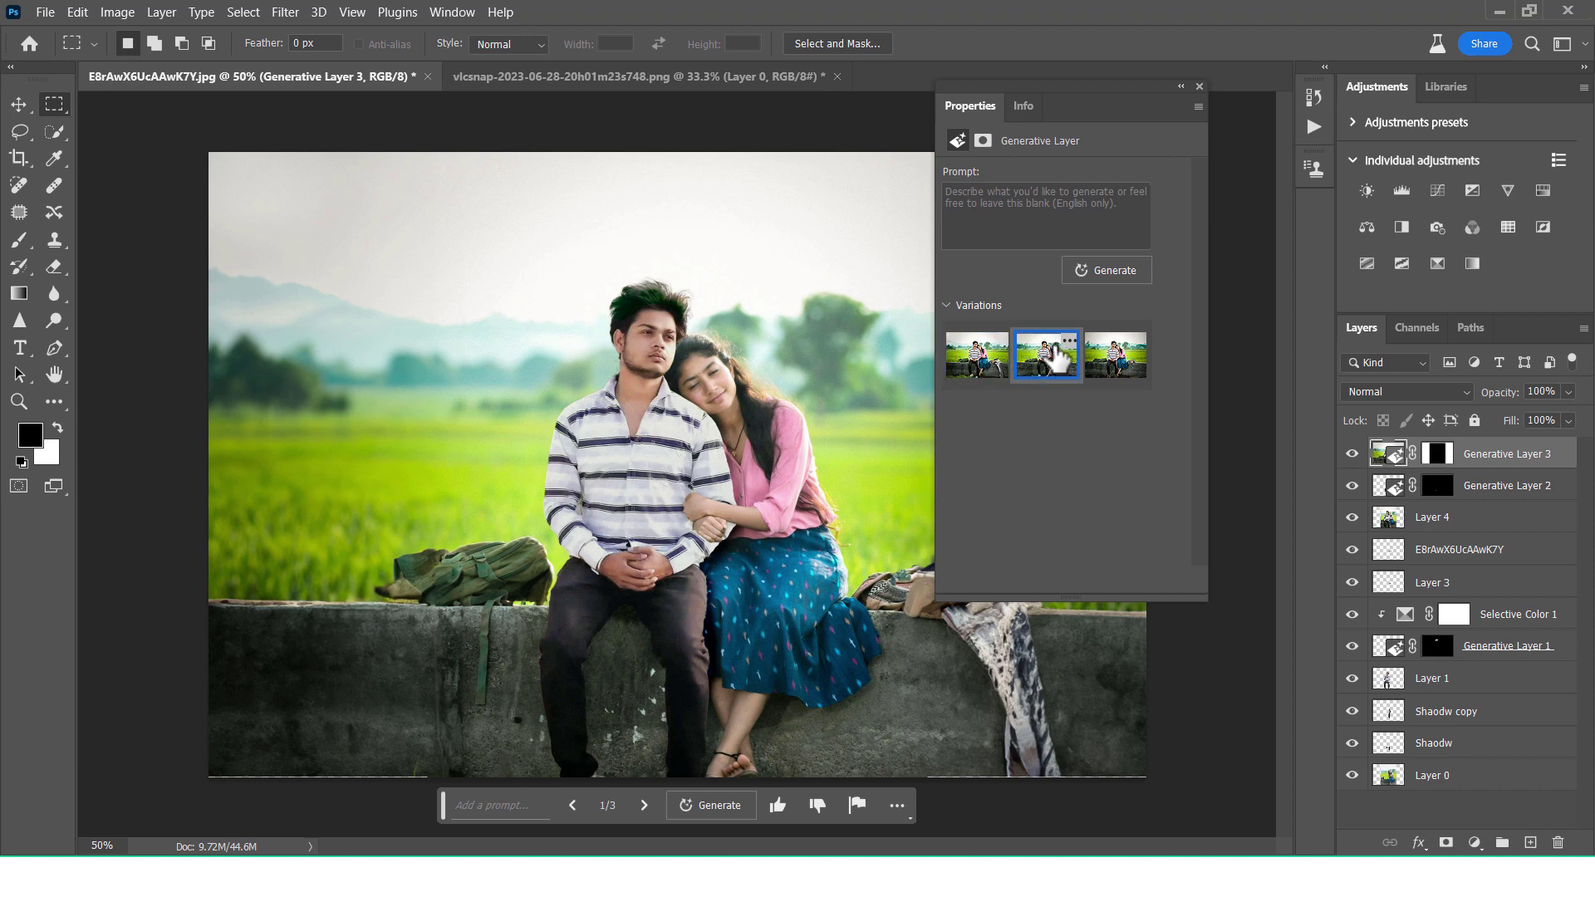
left_click_drag(1080, 86, 1255, 128)
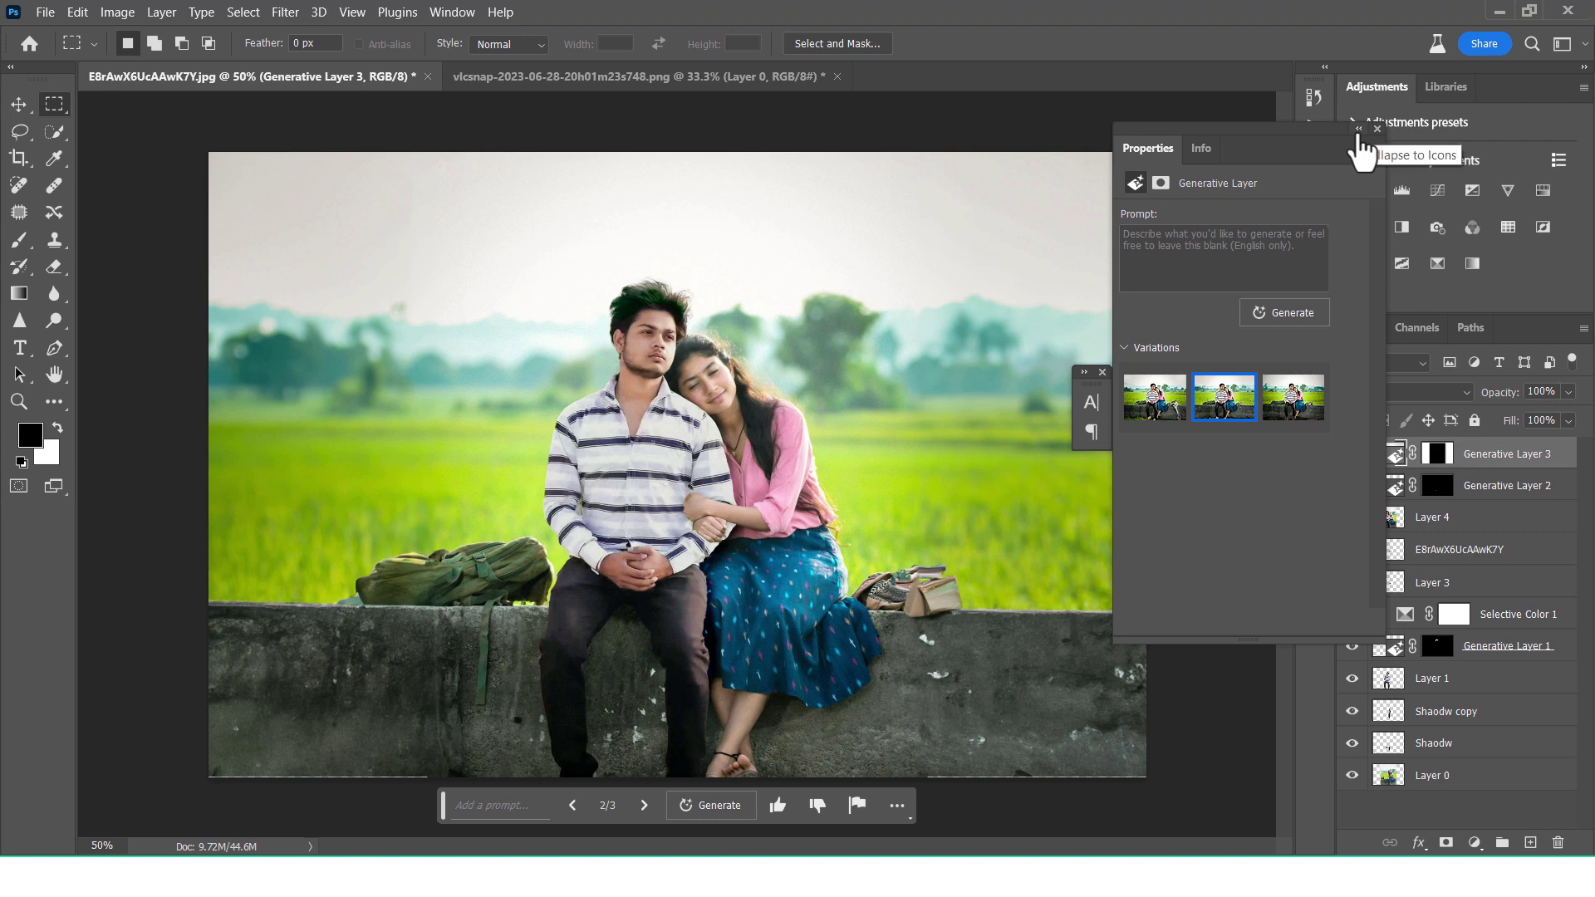
left_click(1359, 132)
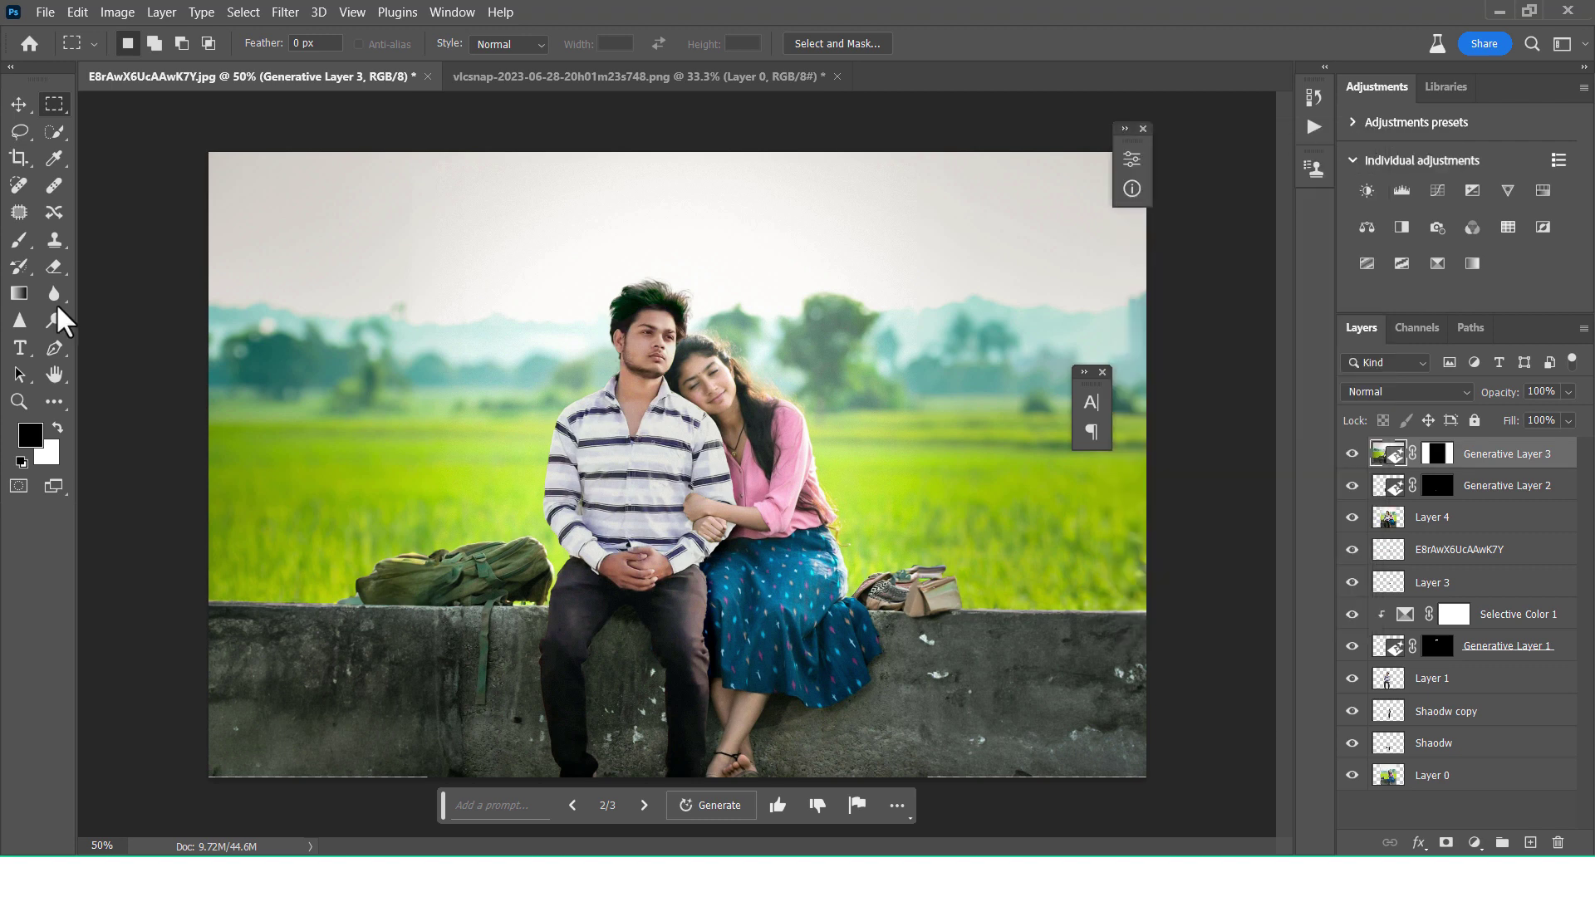
Step: Toggle Generative Layer 3 solo view, then zoom out to check and back to 50%
left_click(1353, 454, "alt")
left_click(1352, 454, "alt")
key("ctrl+minus")
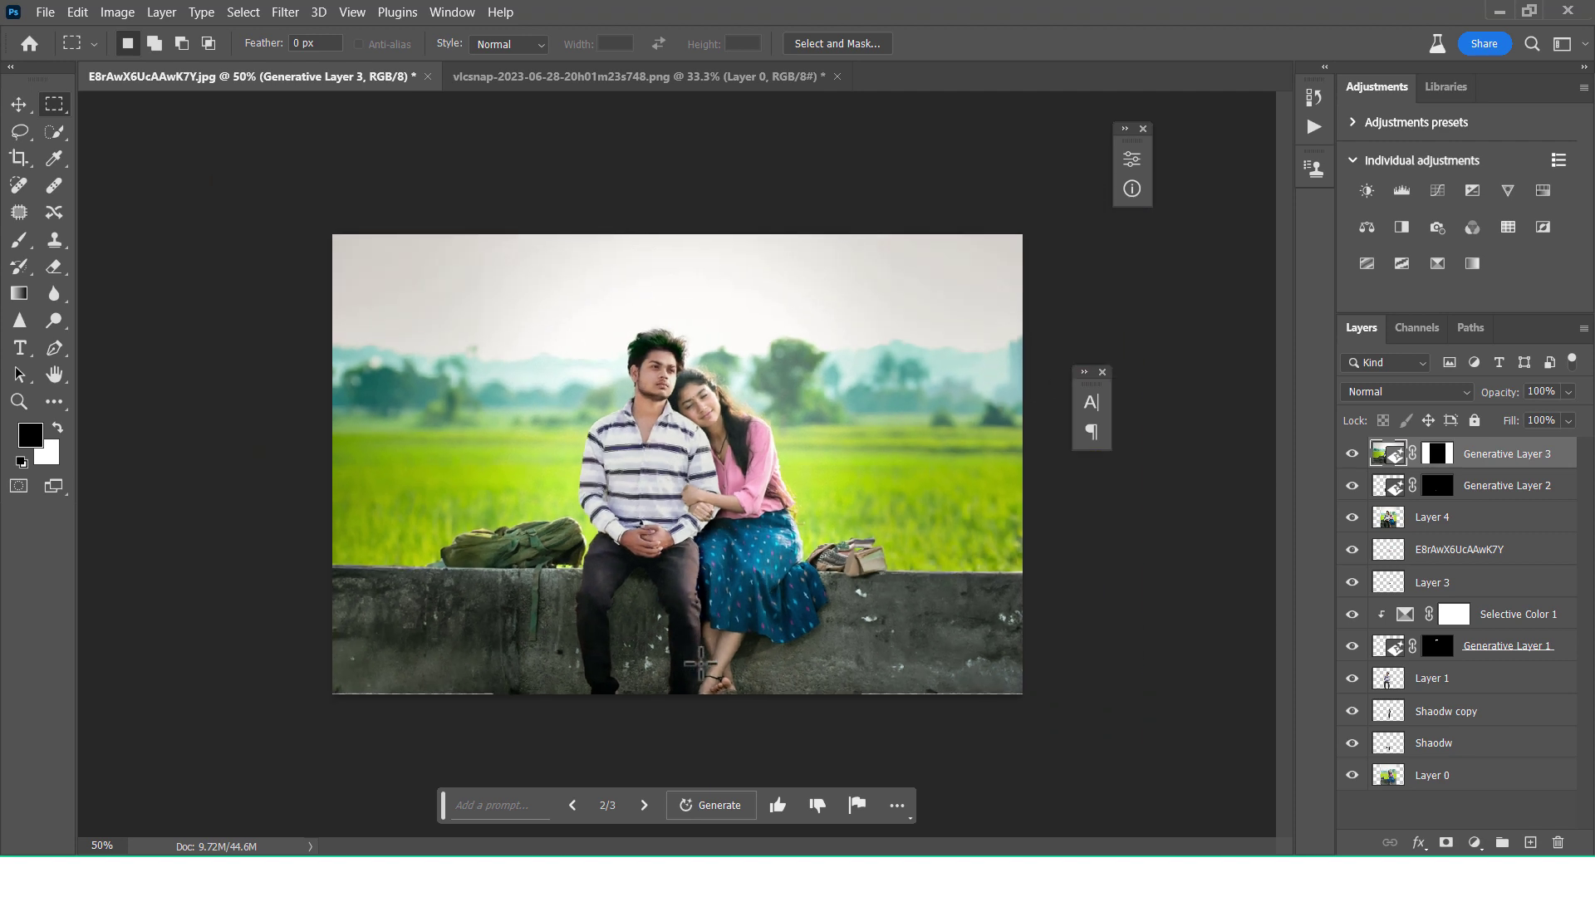
key("ctrl+minus")
key("ctrl+minus")
key("ctrl+plus")
key("ctrl+plus")
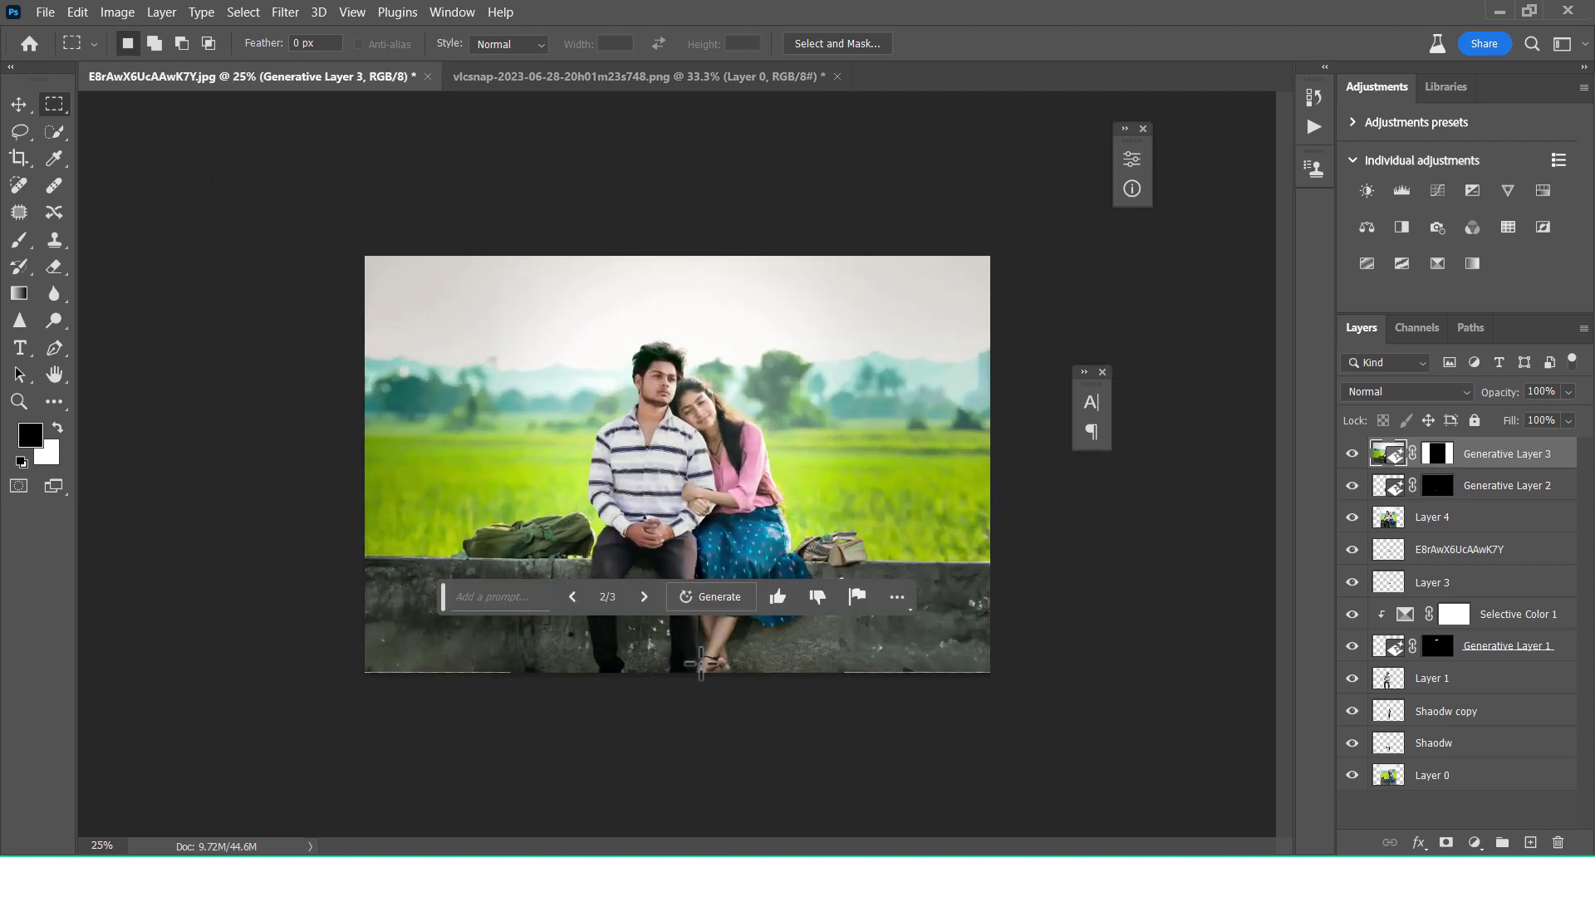